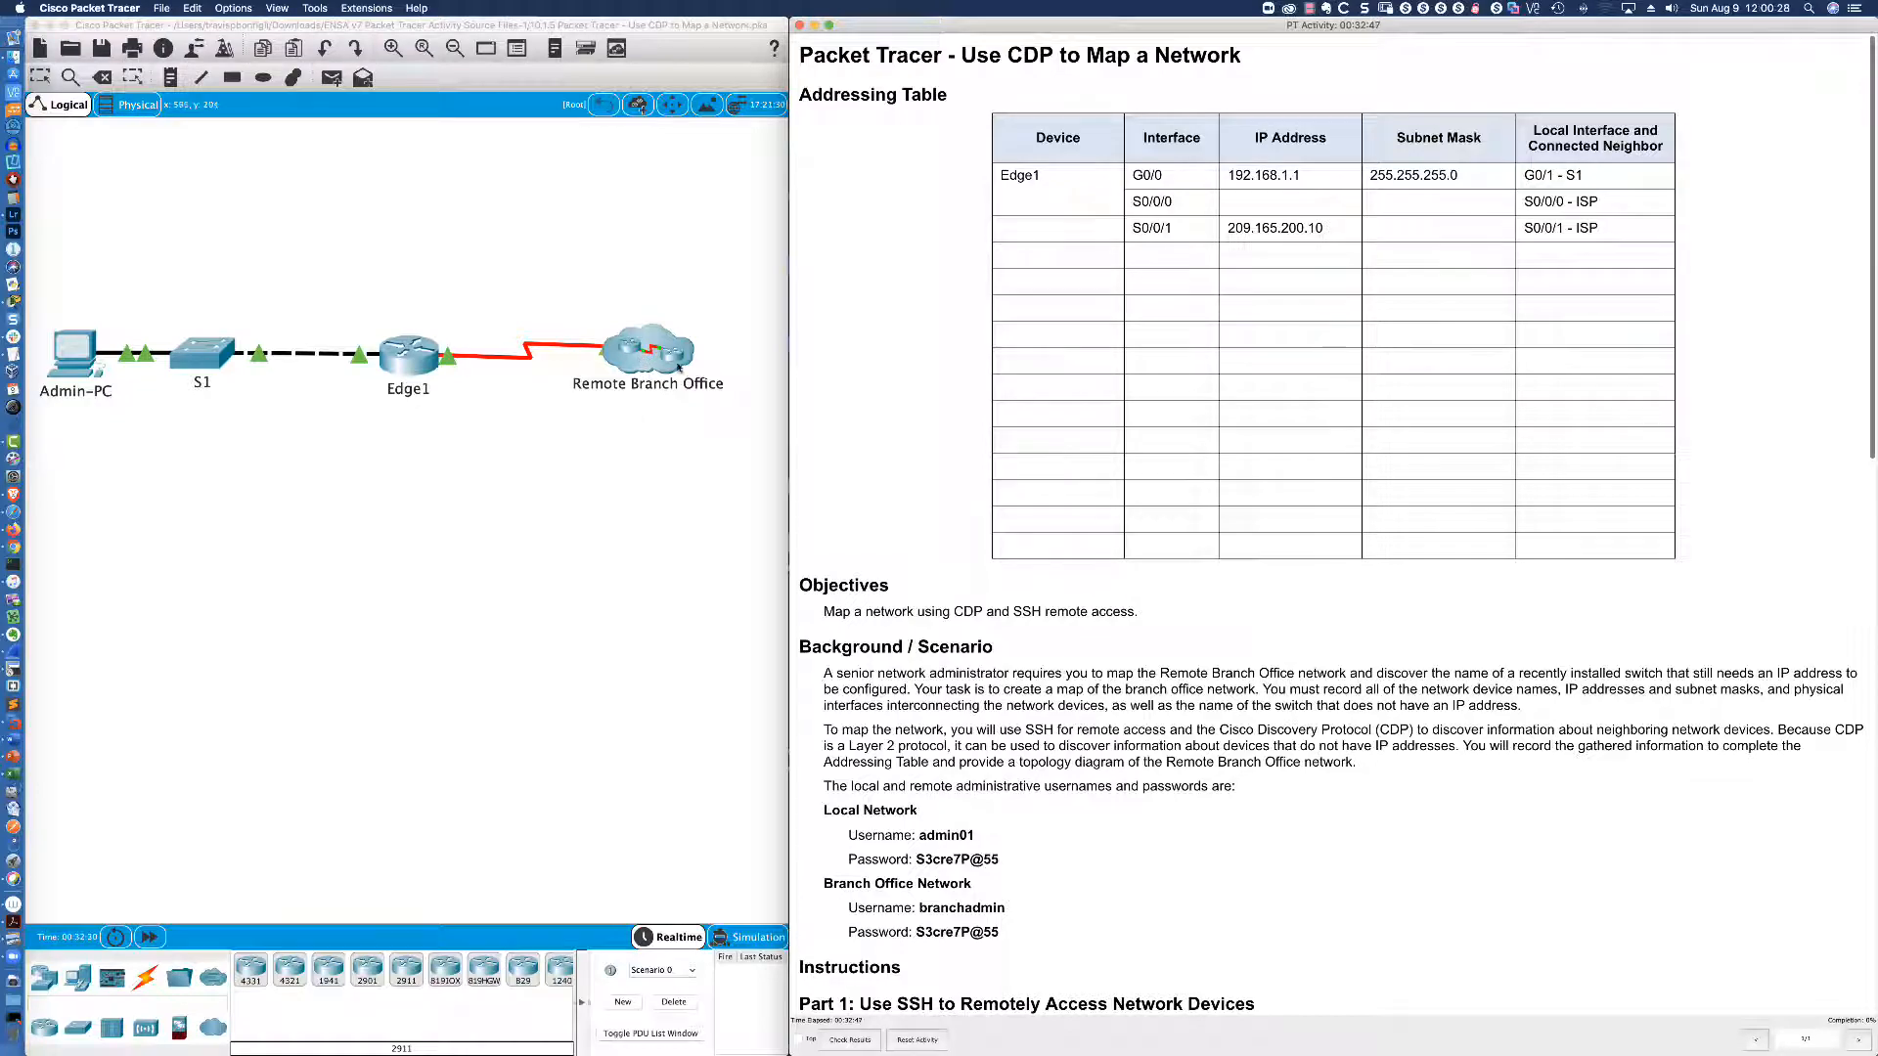
Review the activity instructions through Part 1, and open a command prompt on Admin-PC in an enlarged window below the topology.
{"action": "scroll", "coordinate": [843, 411], "scroll_direction": "down", "scroll_amount": 5}
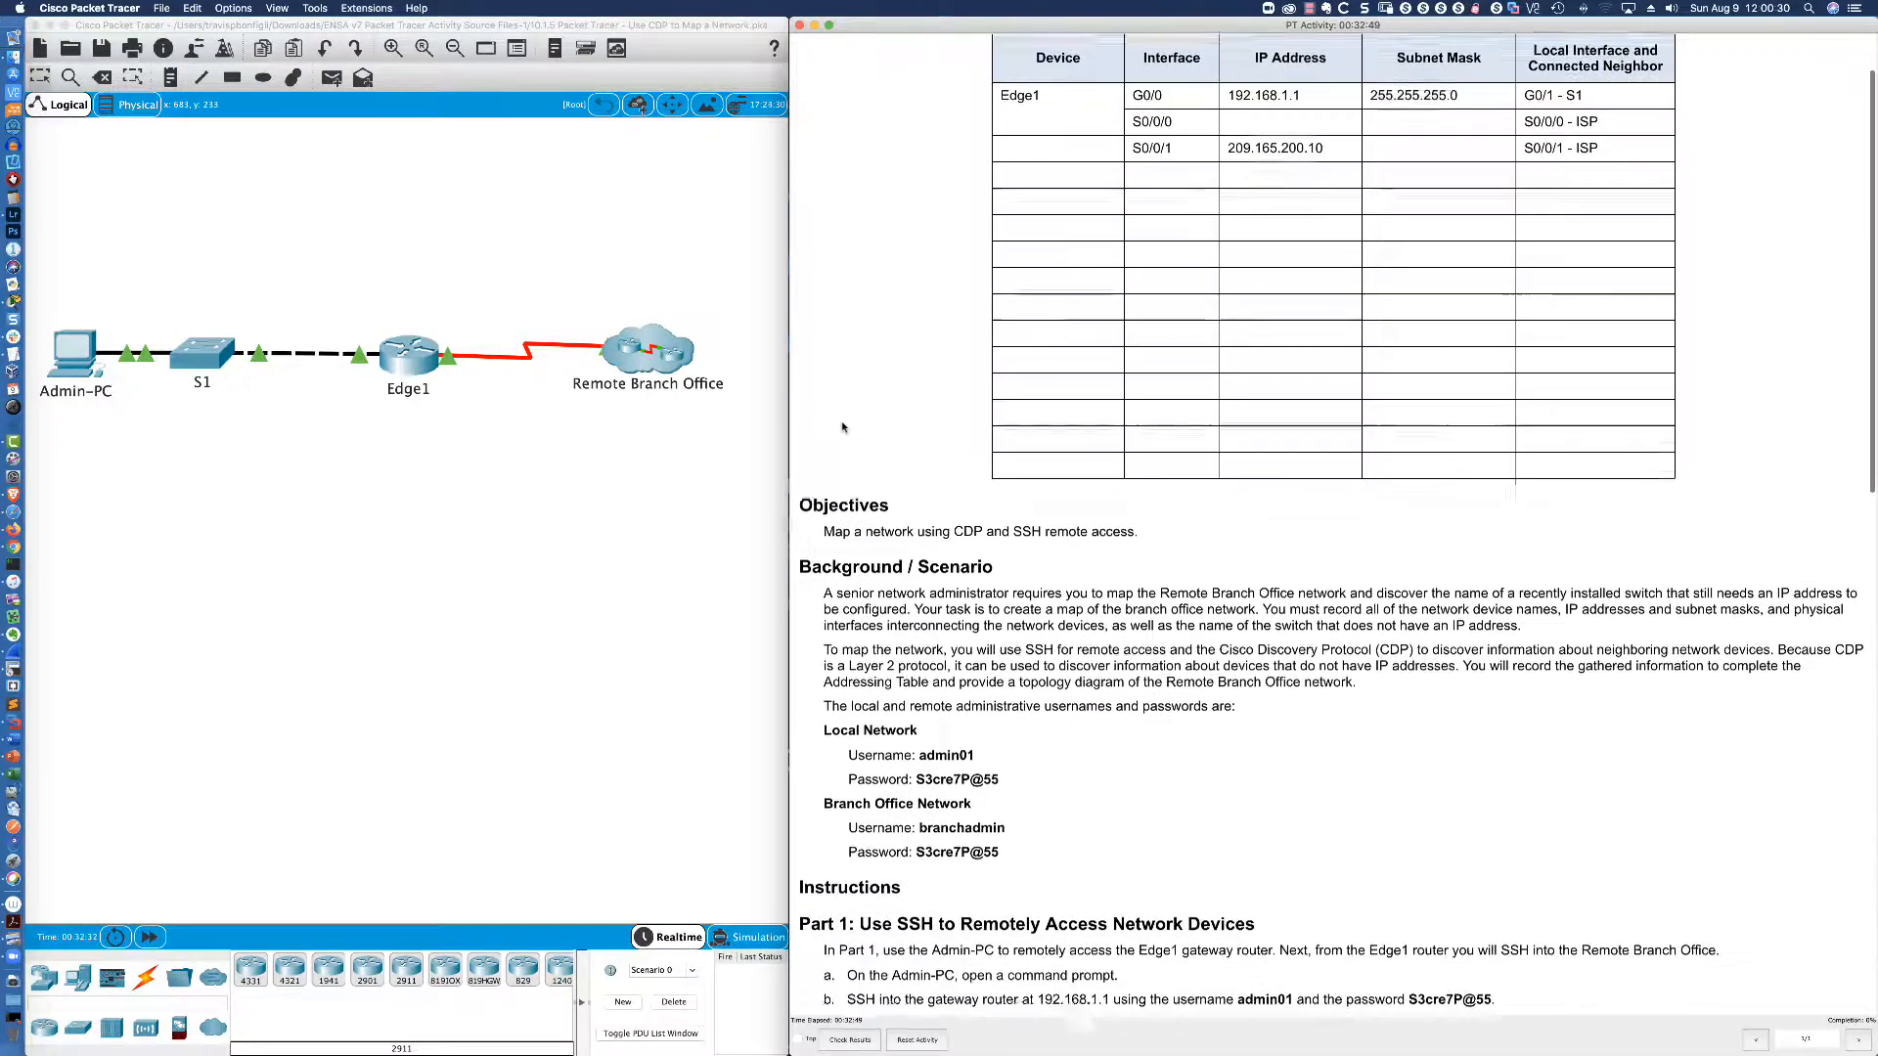
{"action": "scroll", "coordinate": [841, 525], "scroll_direction": "down", "scroll_amount": 2}
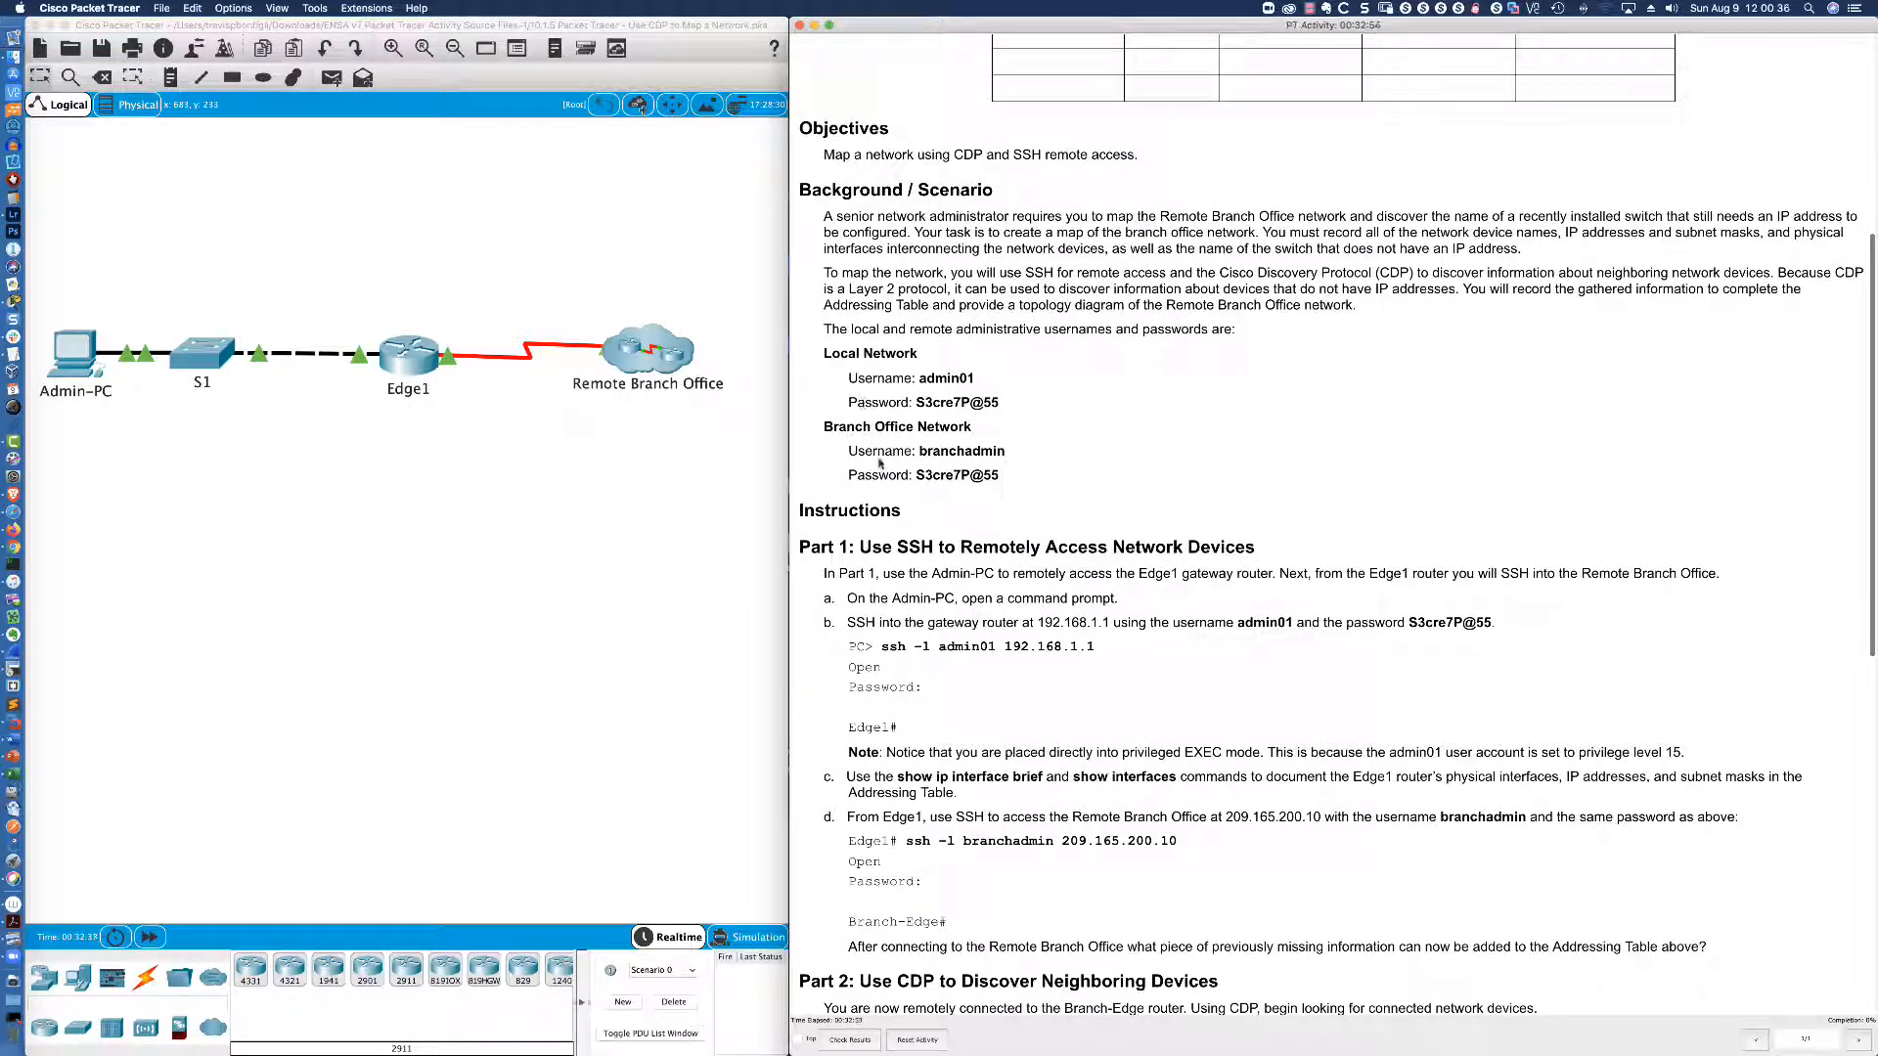
{"action": "scroll", "coordinate": [837, 401], "scroll_direction": "down", "scroll_amount": 5}
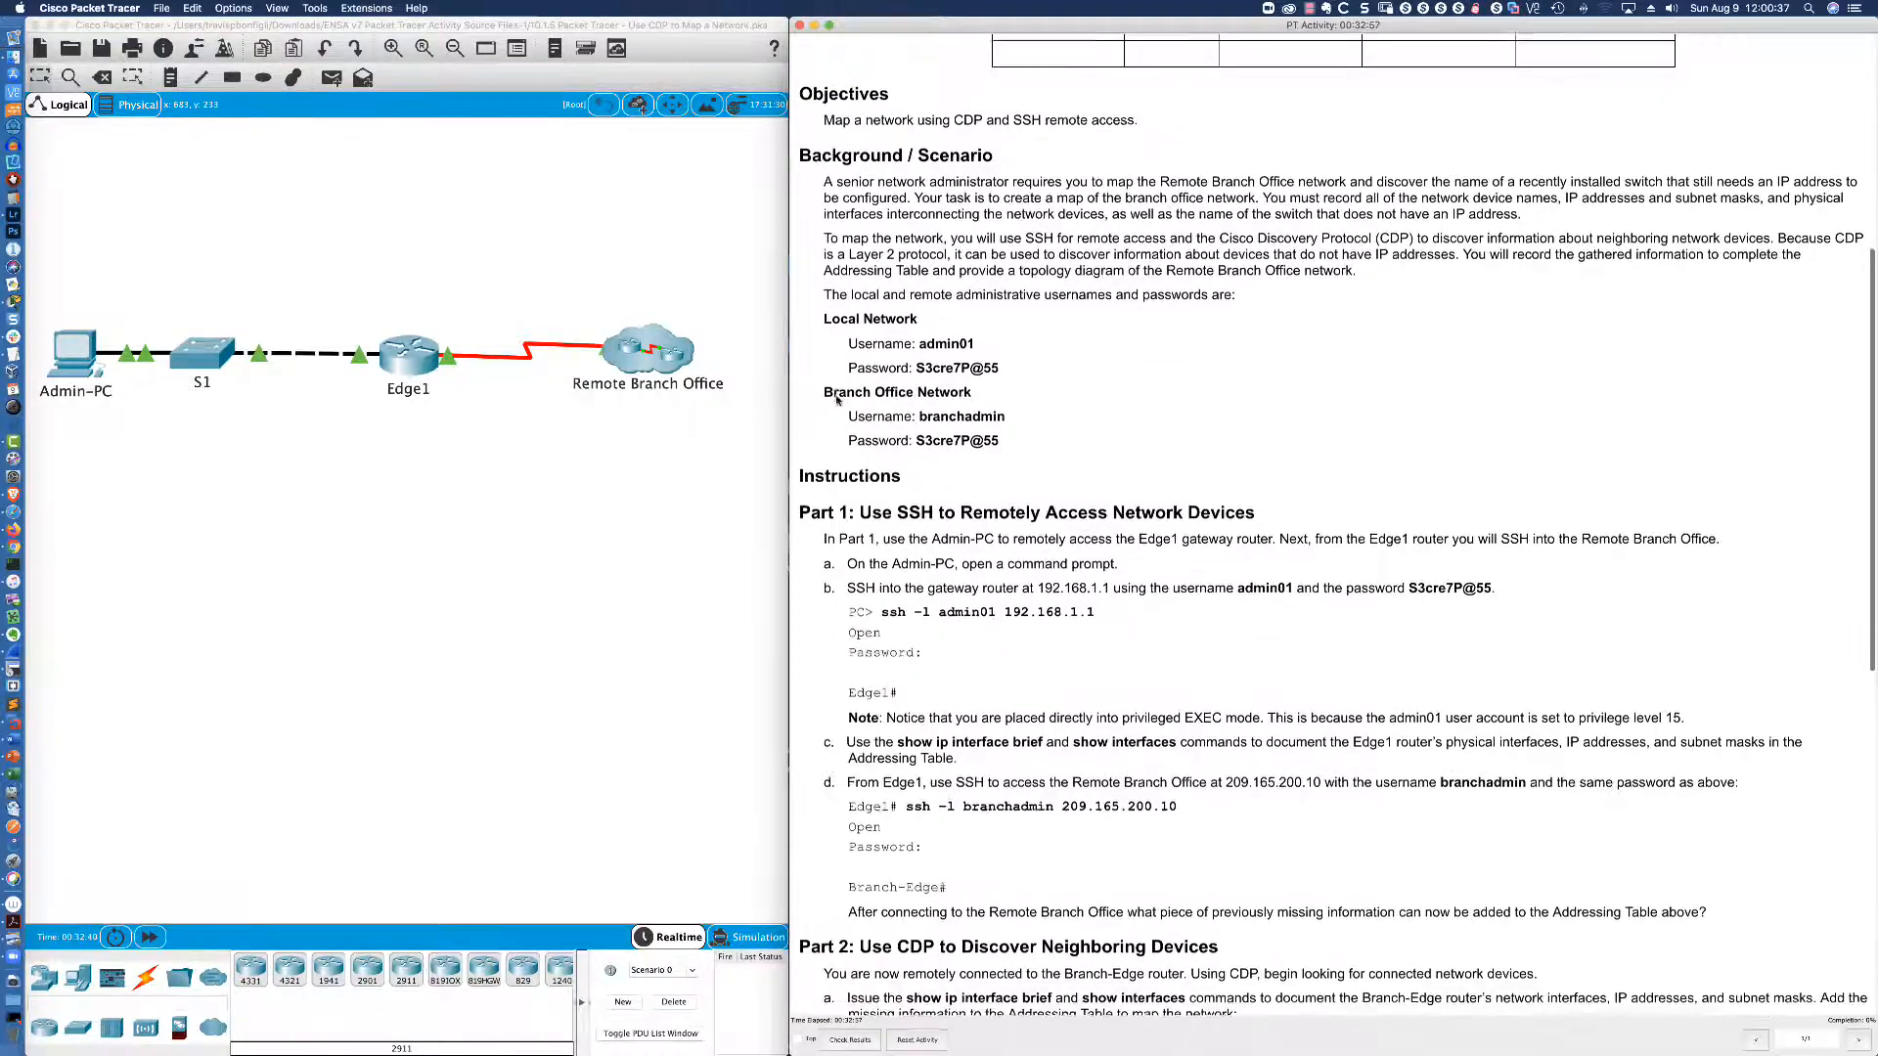
{"action": "scroll", "coordinate": [837, 396], "scroll_direction": "down", "scroll_amount": 4}
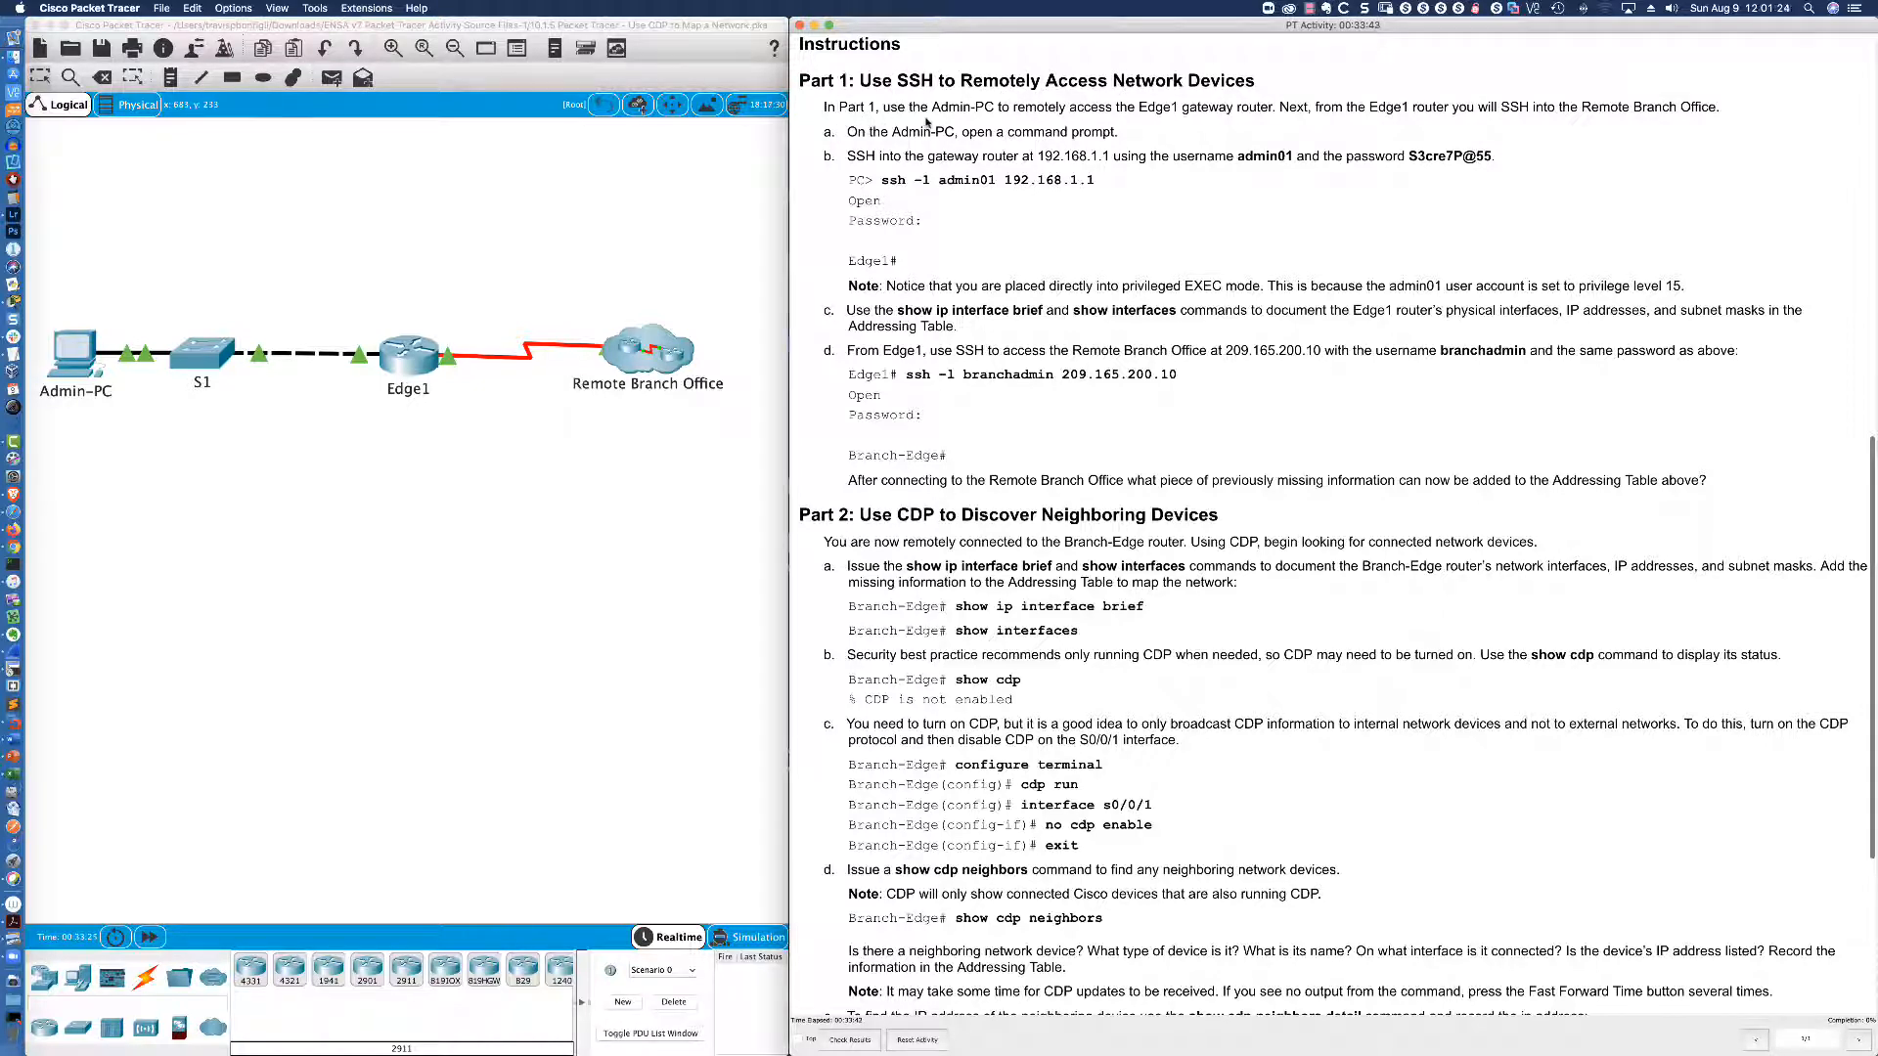
{"action": "left_click", "coordinate": [99, 375]}
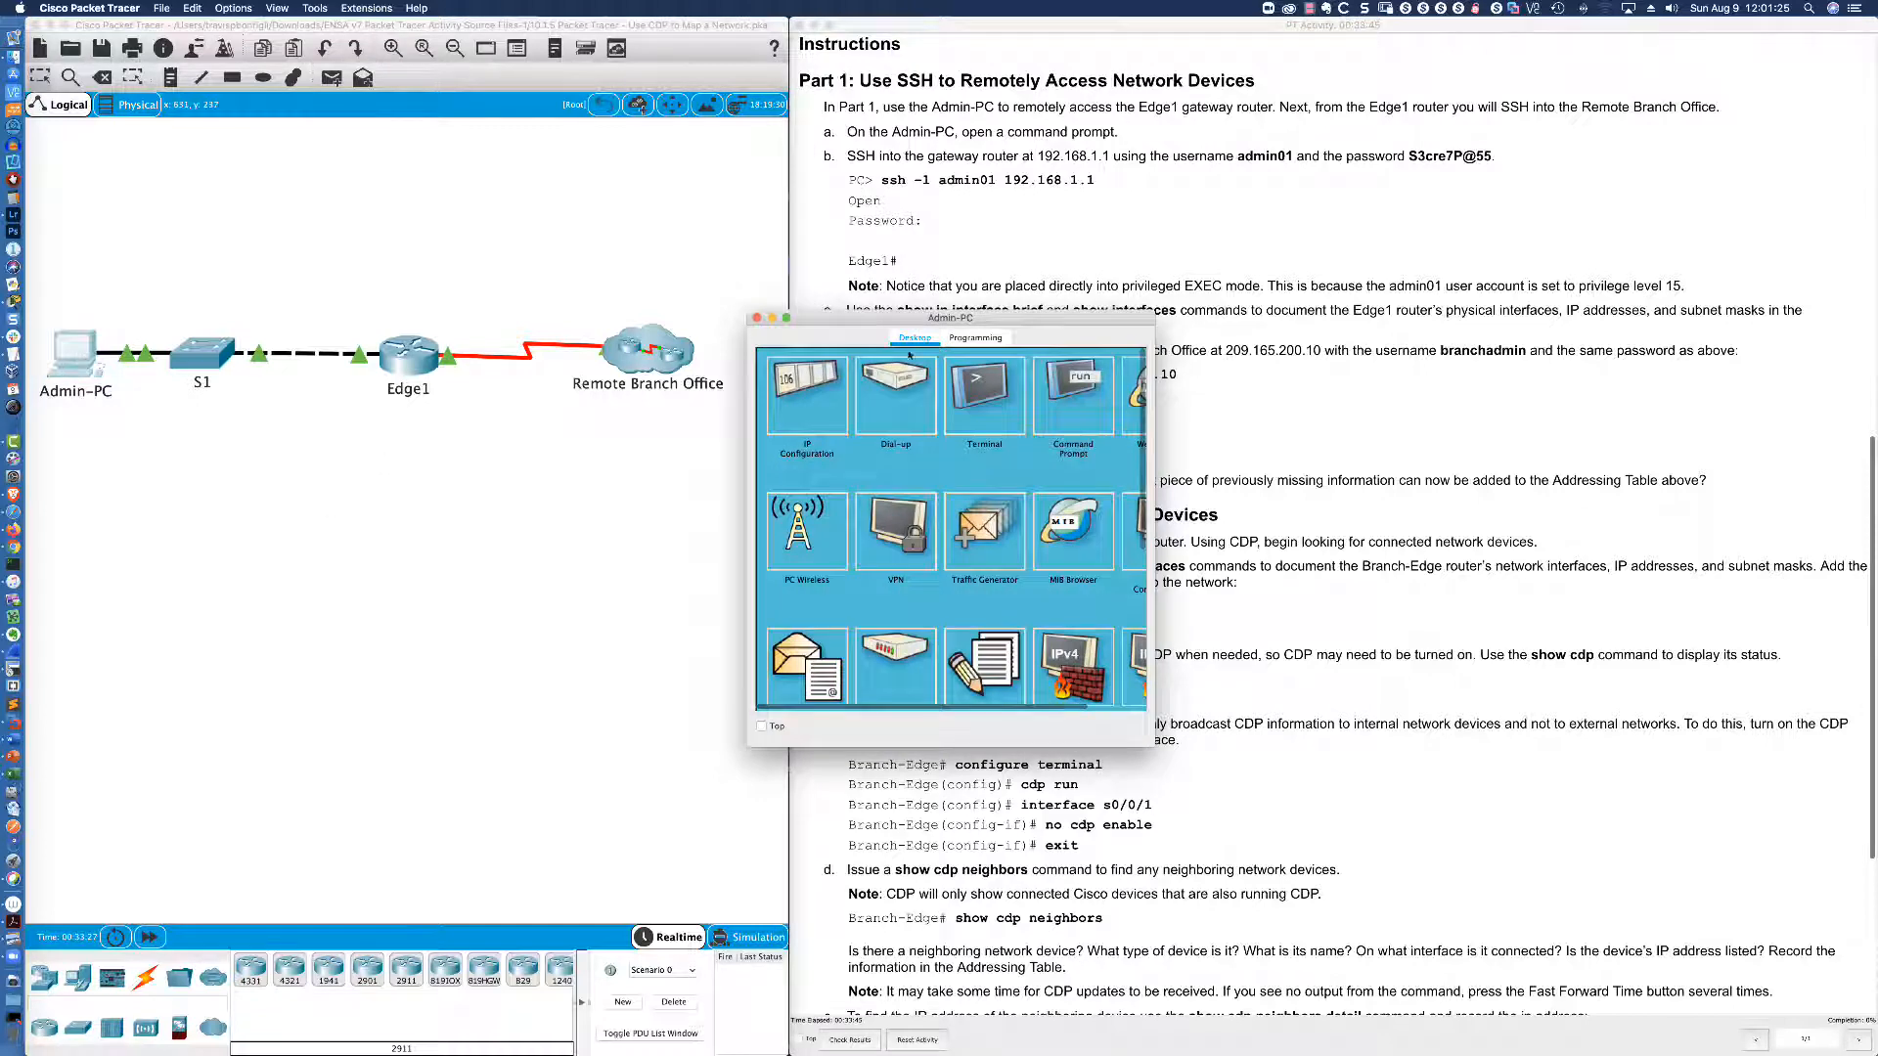
{"action": "left_click_drag", "start_coordinate": [924, 321], "coordinate": [209, 623]}
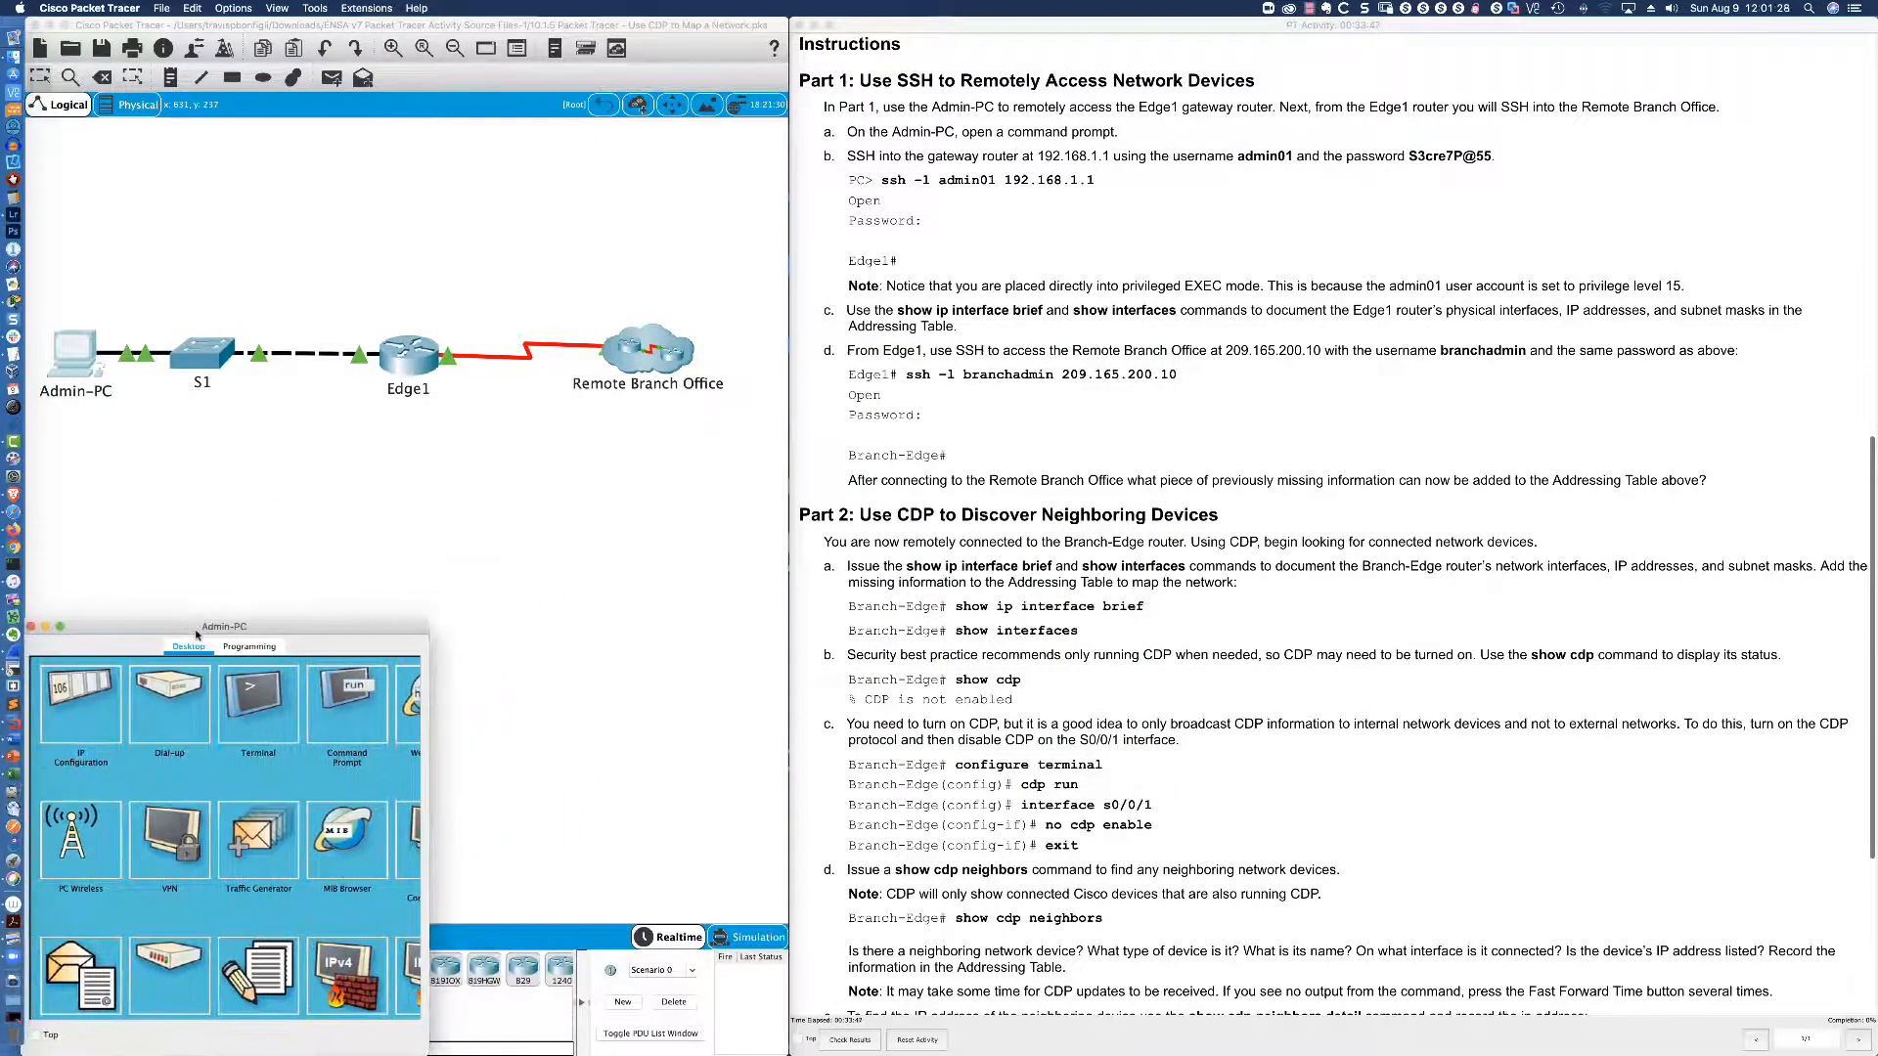
{"action": "left_click_drag", "start_coordinate": [430, 644], "coordinate": [787, 646]}
{"action": "left_click_drag", "start_coordinate": [681, 618], "coordinate": [680, 473]}
{"action": "left_click", "coordinate": [551, 559]}
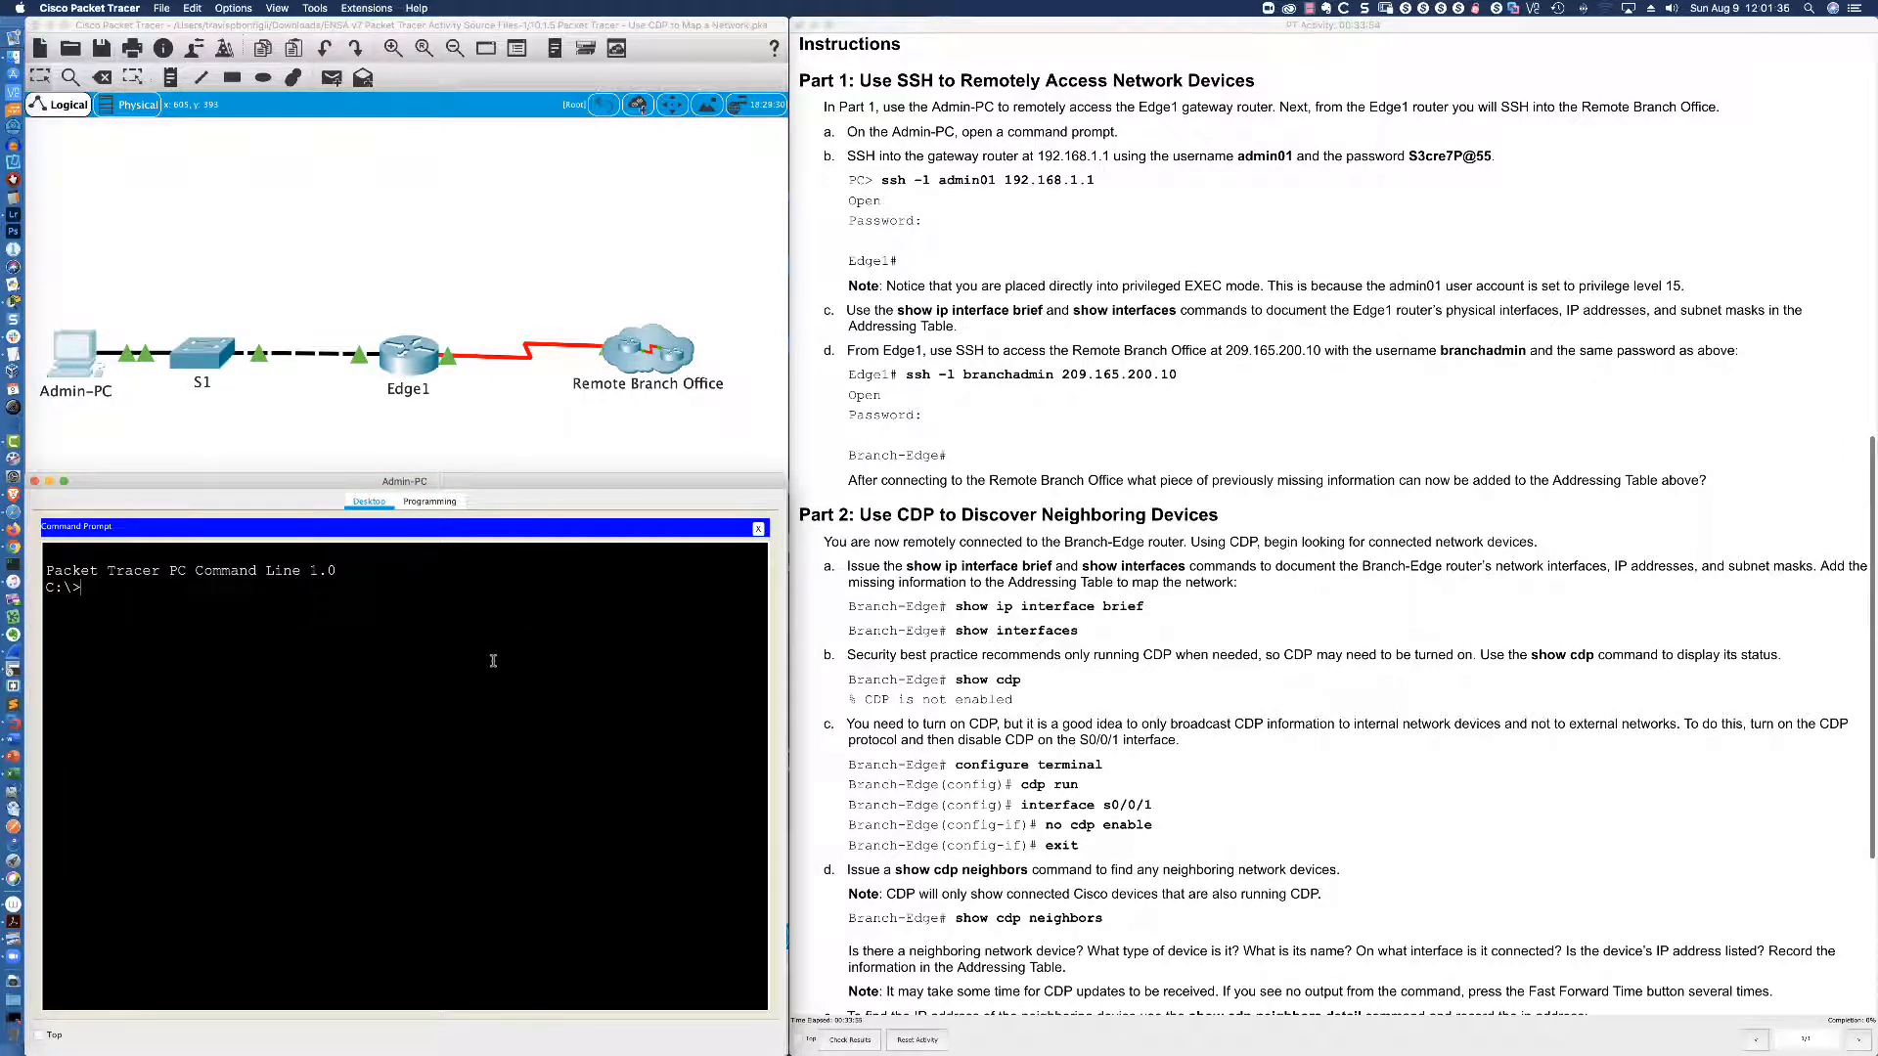
Try to open an SSH session from Admin-PC to the gateway router at 192.168.1.1 as admin01.
{"action": "type", "text": "ssh -l"}
{"action": "left_click_drag", "start_coordinate": [882, 181], "coordinate": [920, 186]}
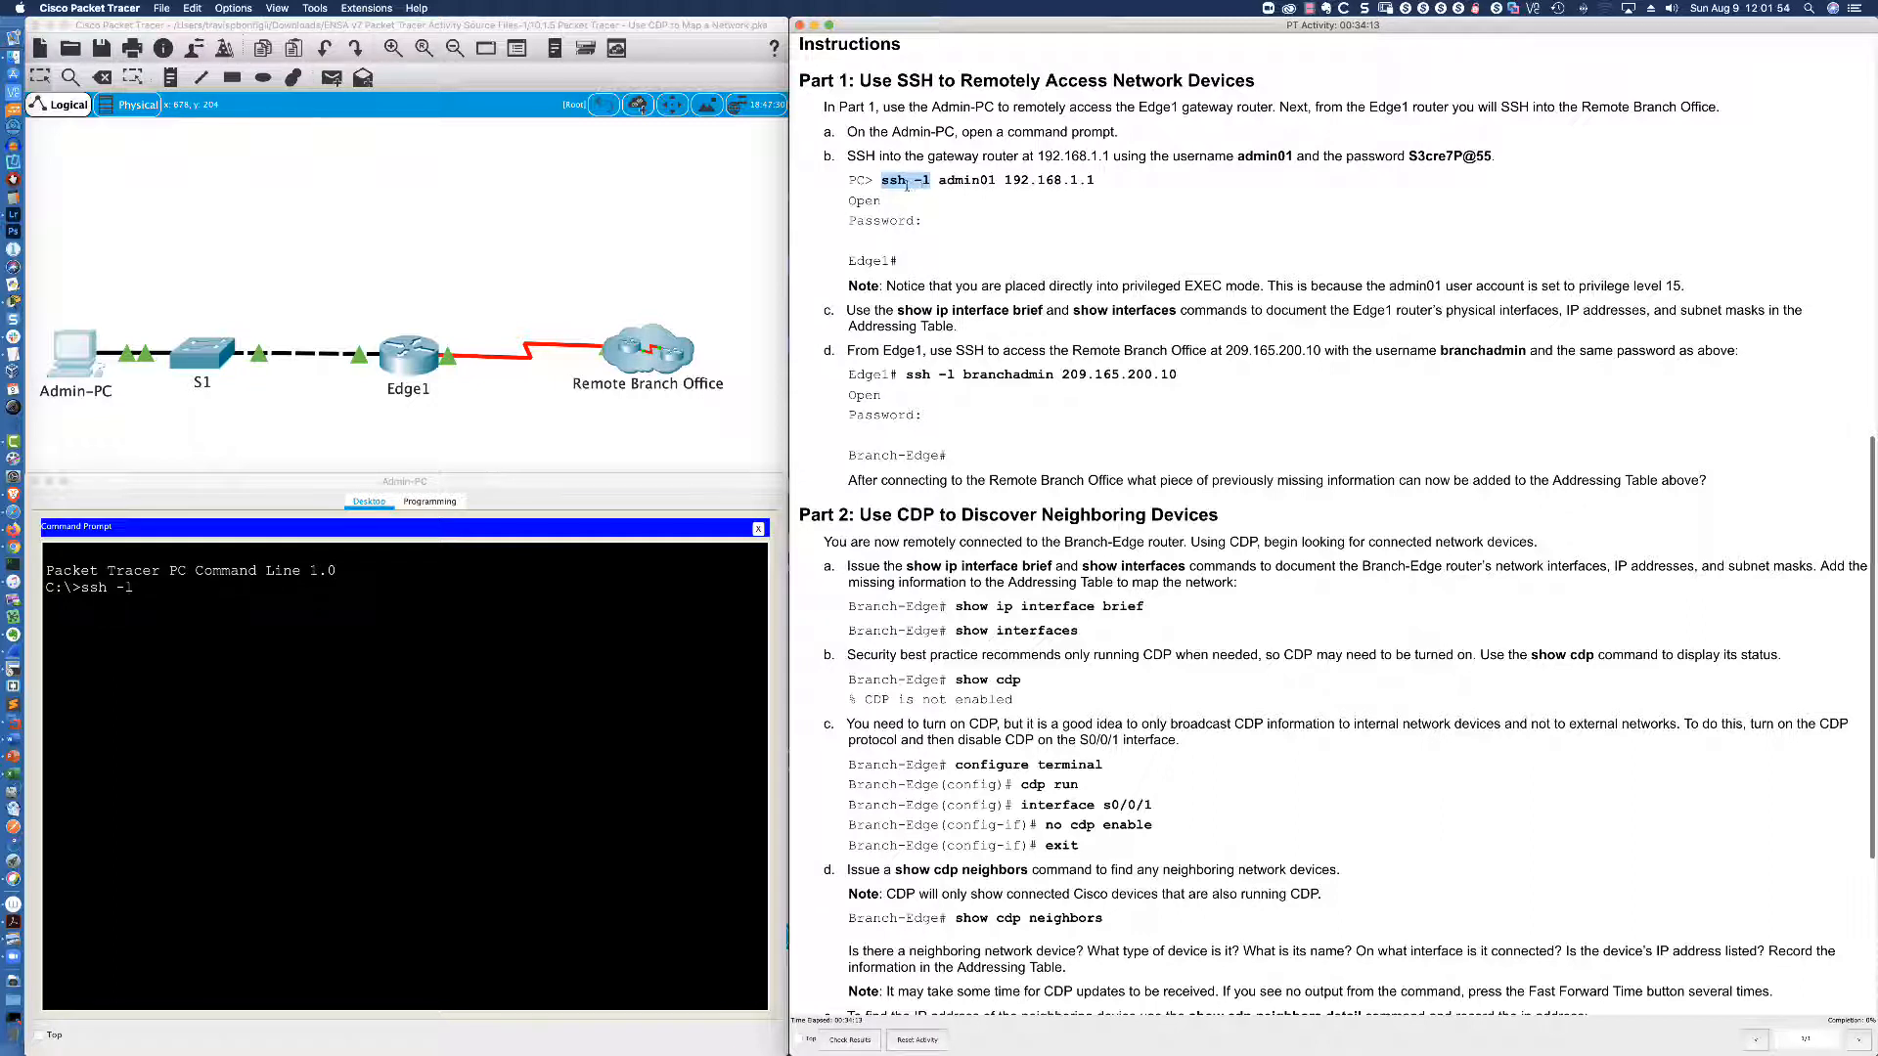
{"action": "left_click", "coordinate": [883, 181]}
{"action": "left_click_drag", "start_coordinate": [884, 181], "coordinate": [926, 181]}
{"action": "left_click", "coordinate": [154, 583]}
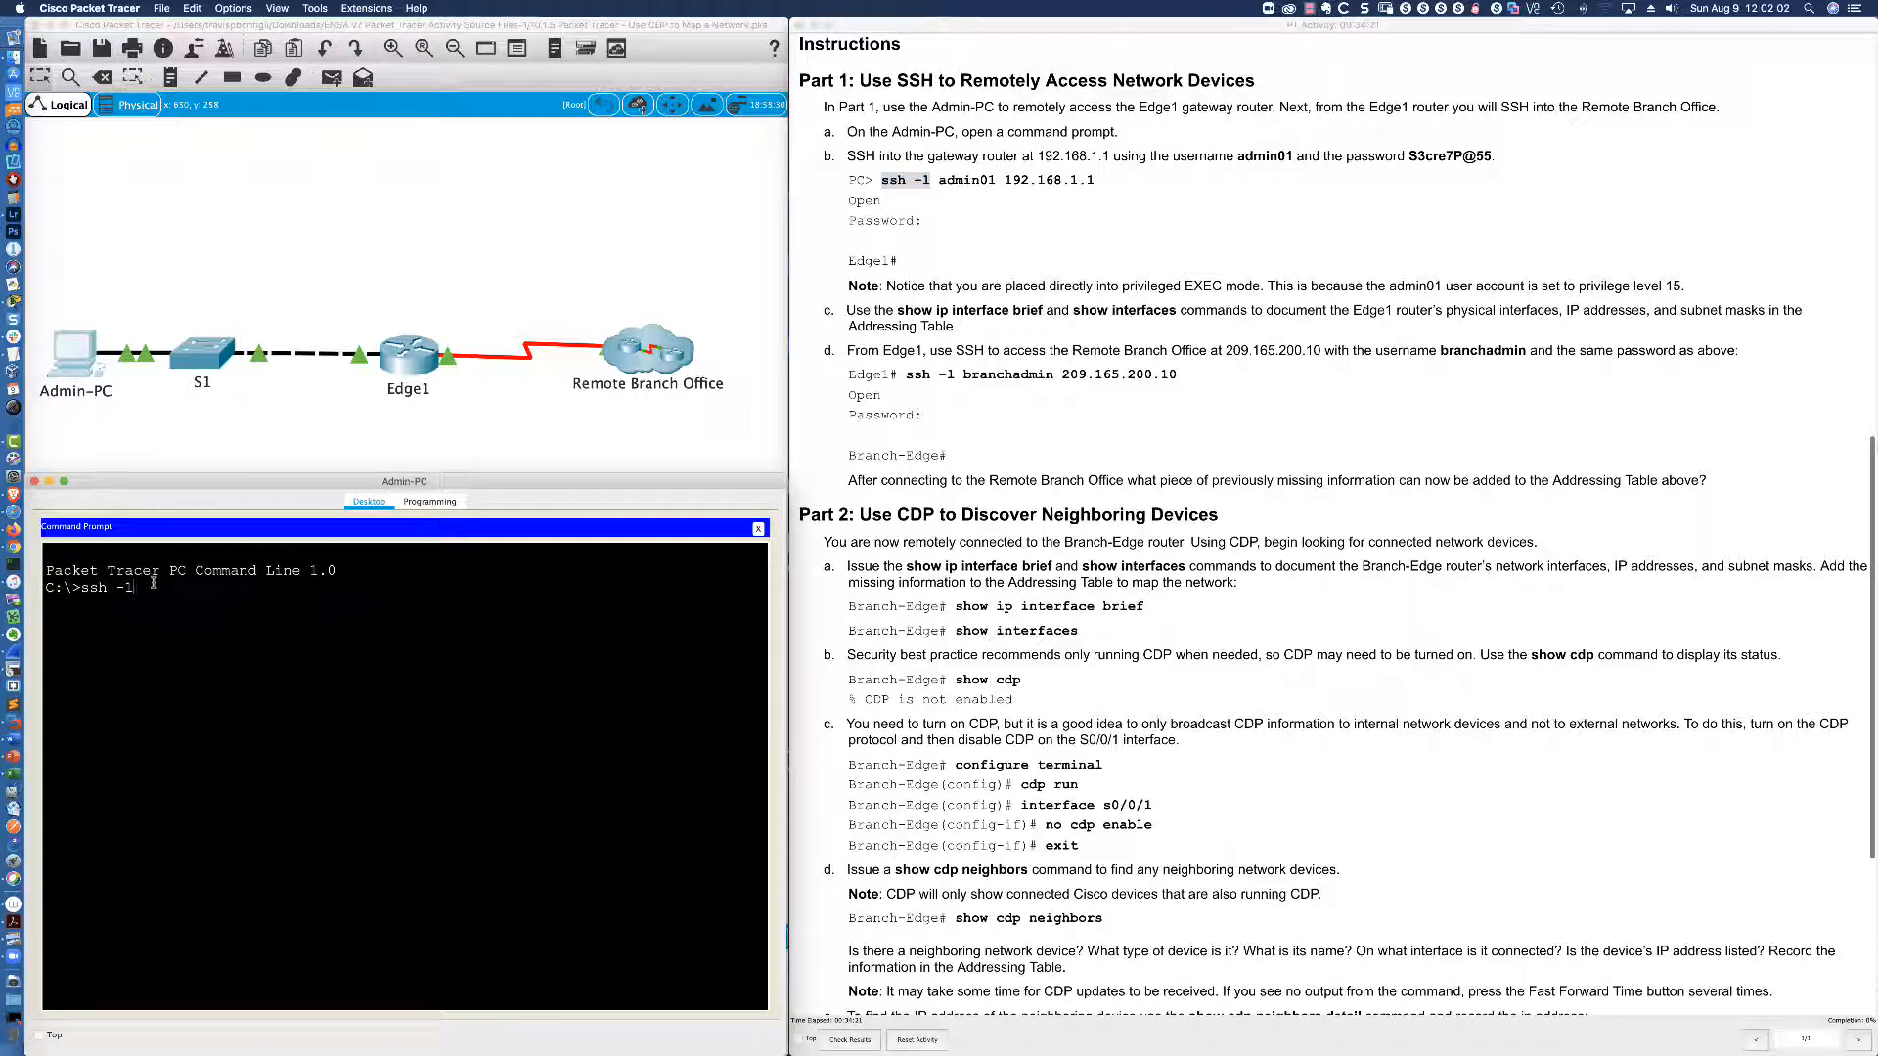
{"action": "key", "text": "BackSpace"}
{"action": "type", "text": "admin01 192.168.1.1"}
{"action": "key", "text": "Return"}
Run ssh -l admin01 192.168.1.1 from Admin-PC and log in to the Edge1 router with the account password.
{"action": "type", "text": "ssh "}
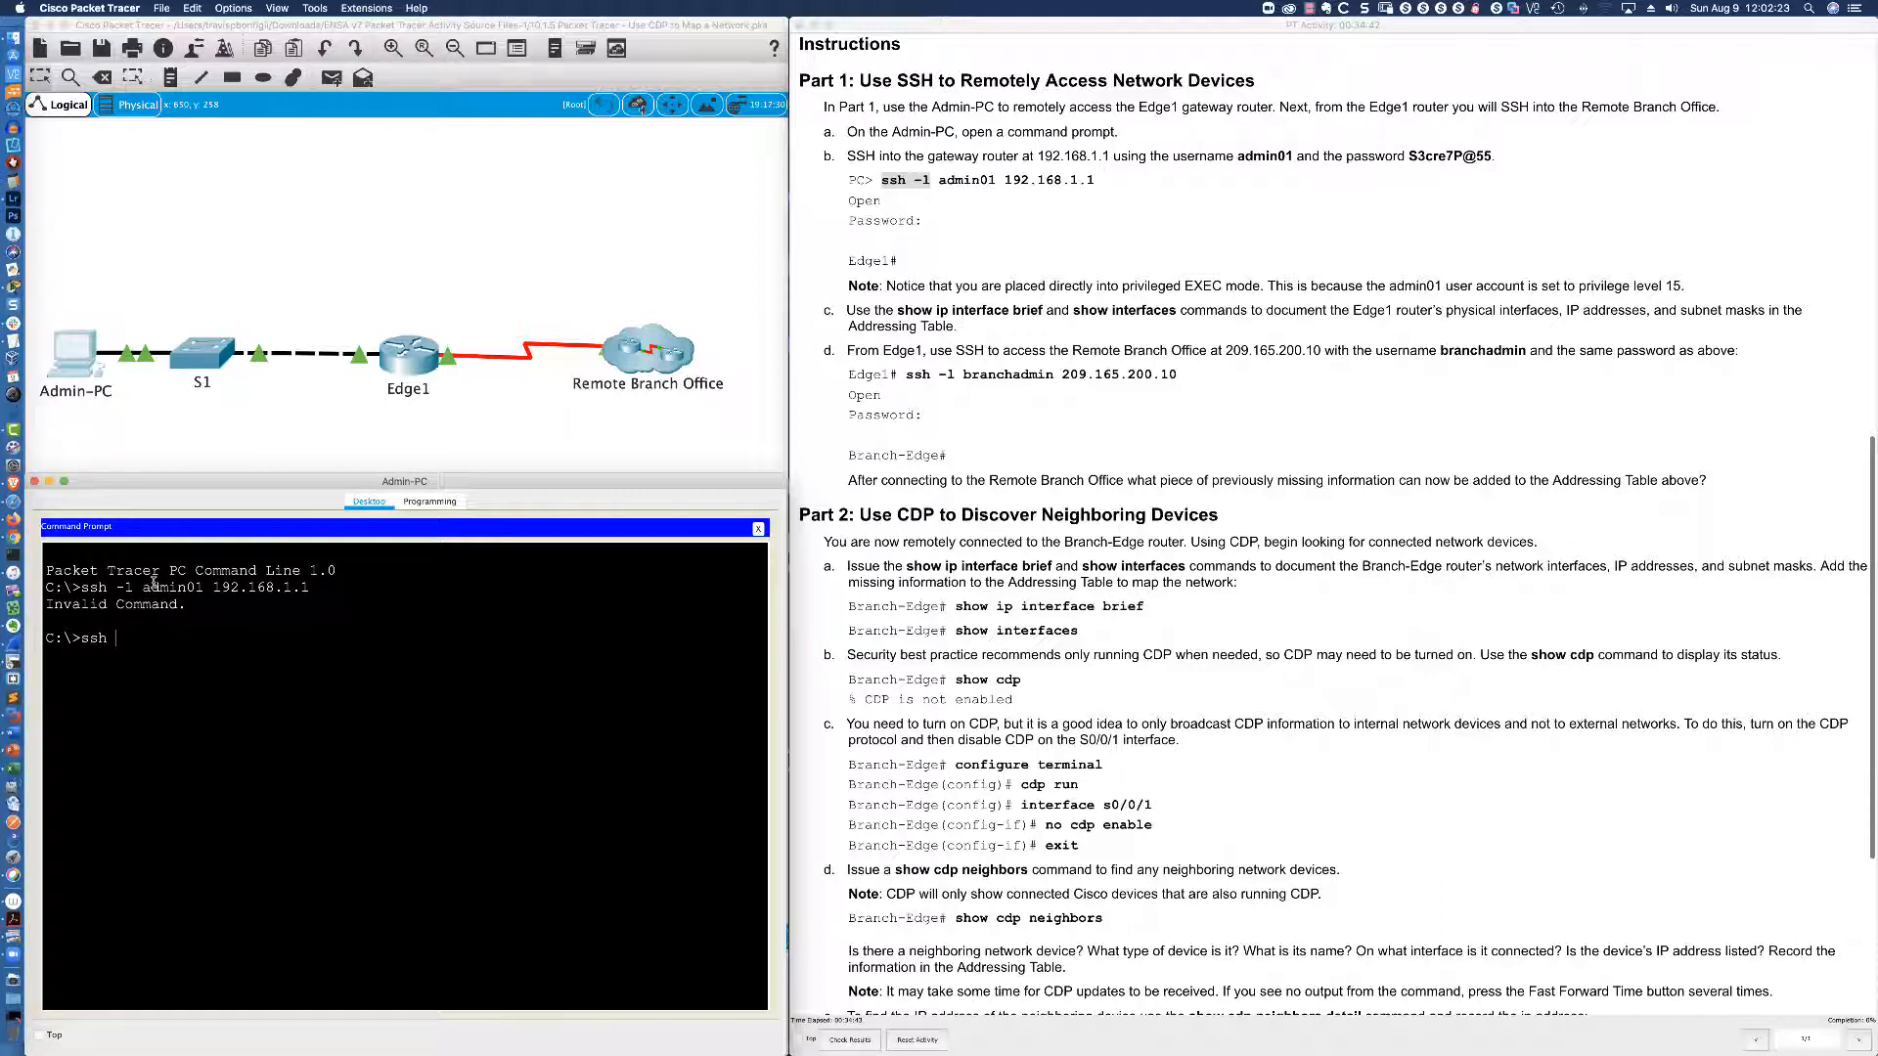
{"action": "type", "text": "-l admin01 192.168.1.1"}
{"action": "key", "text": "Return"}
{"action": "scroll", "coordinate": [1029, 459], "scroll_direction": "up", "scroll_amount": 3}
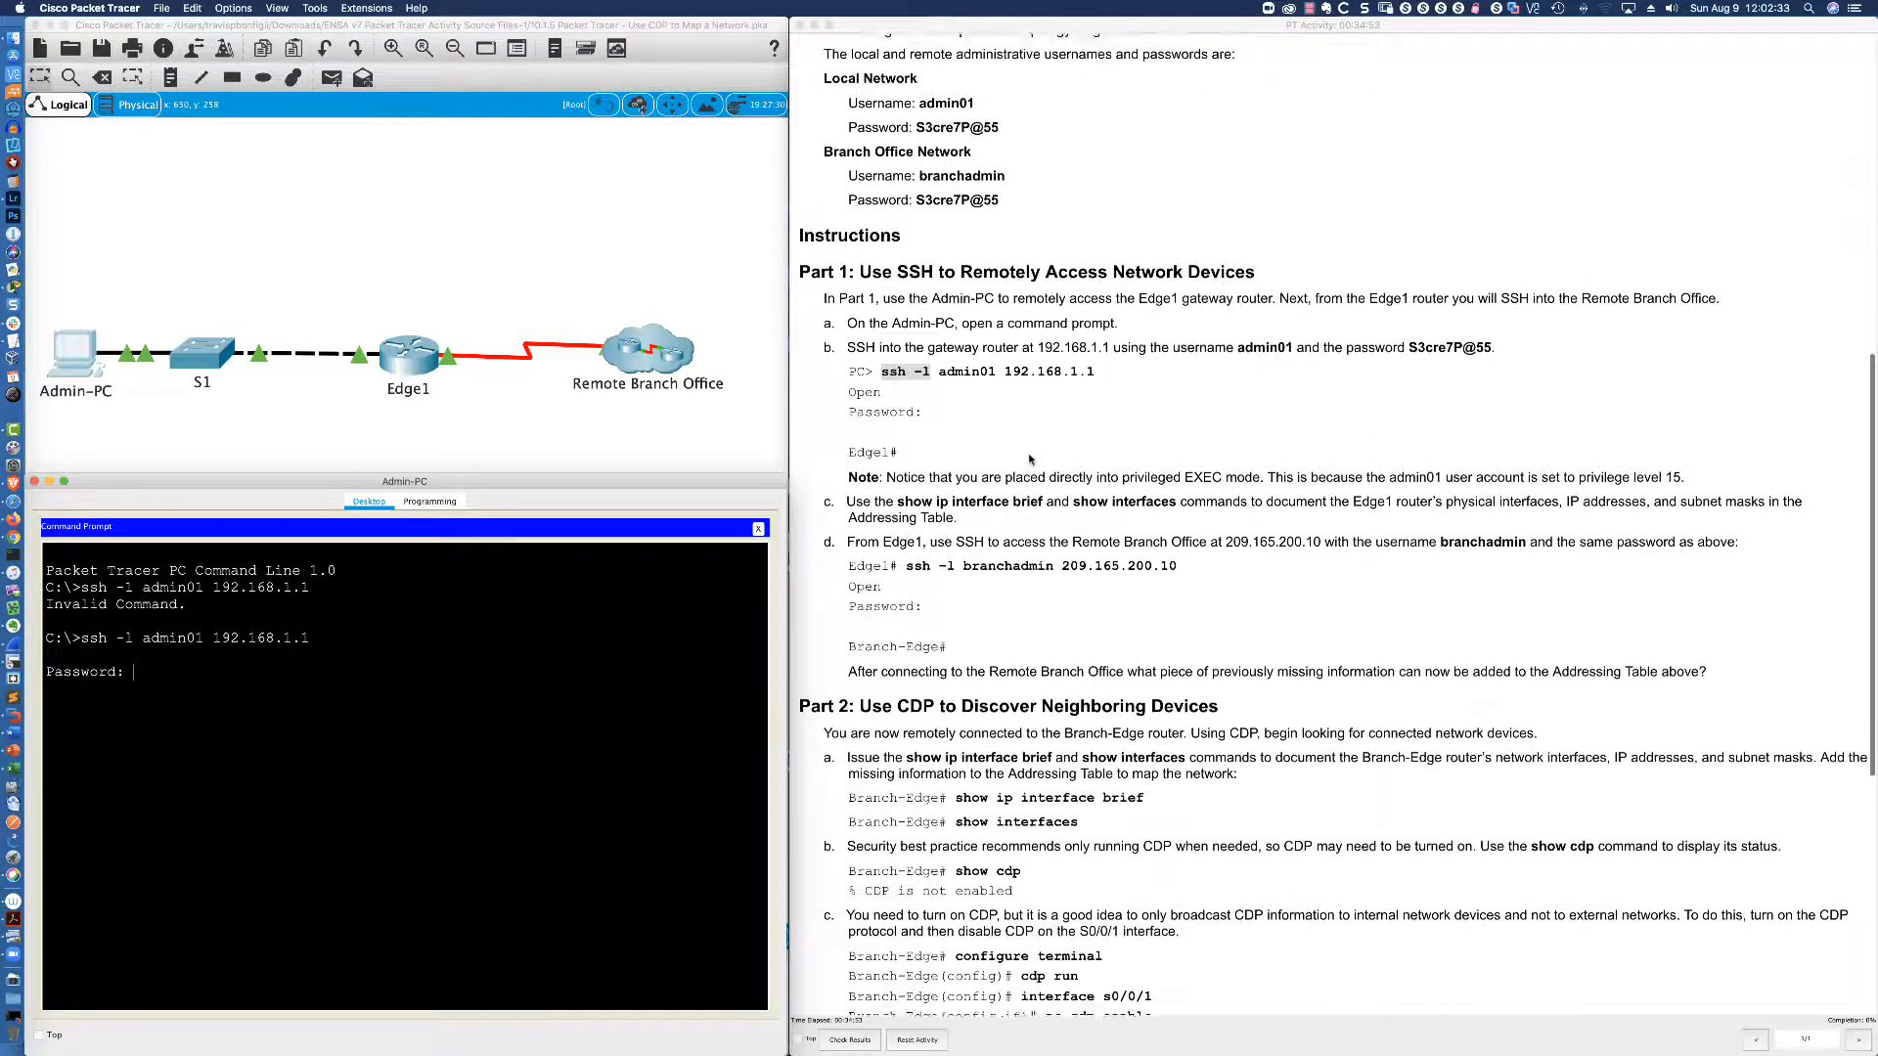
{"action": "scroll", "coordinate": [1029, 459], "scroll_direction": "down", "scroll_amount": 1}
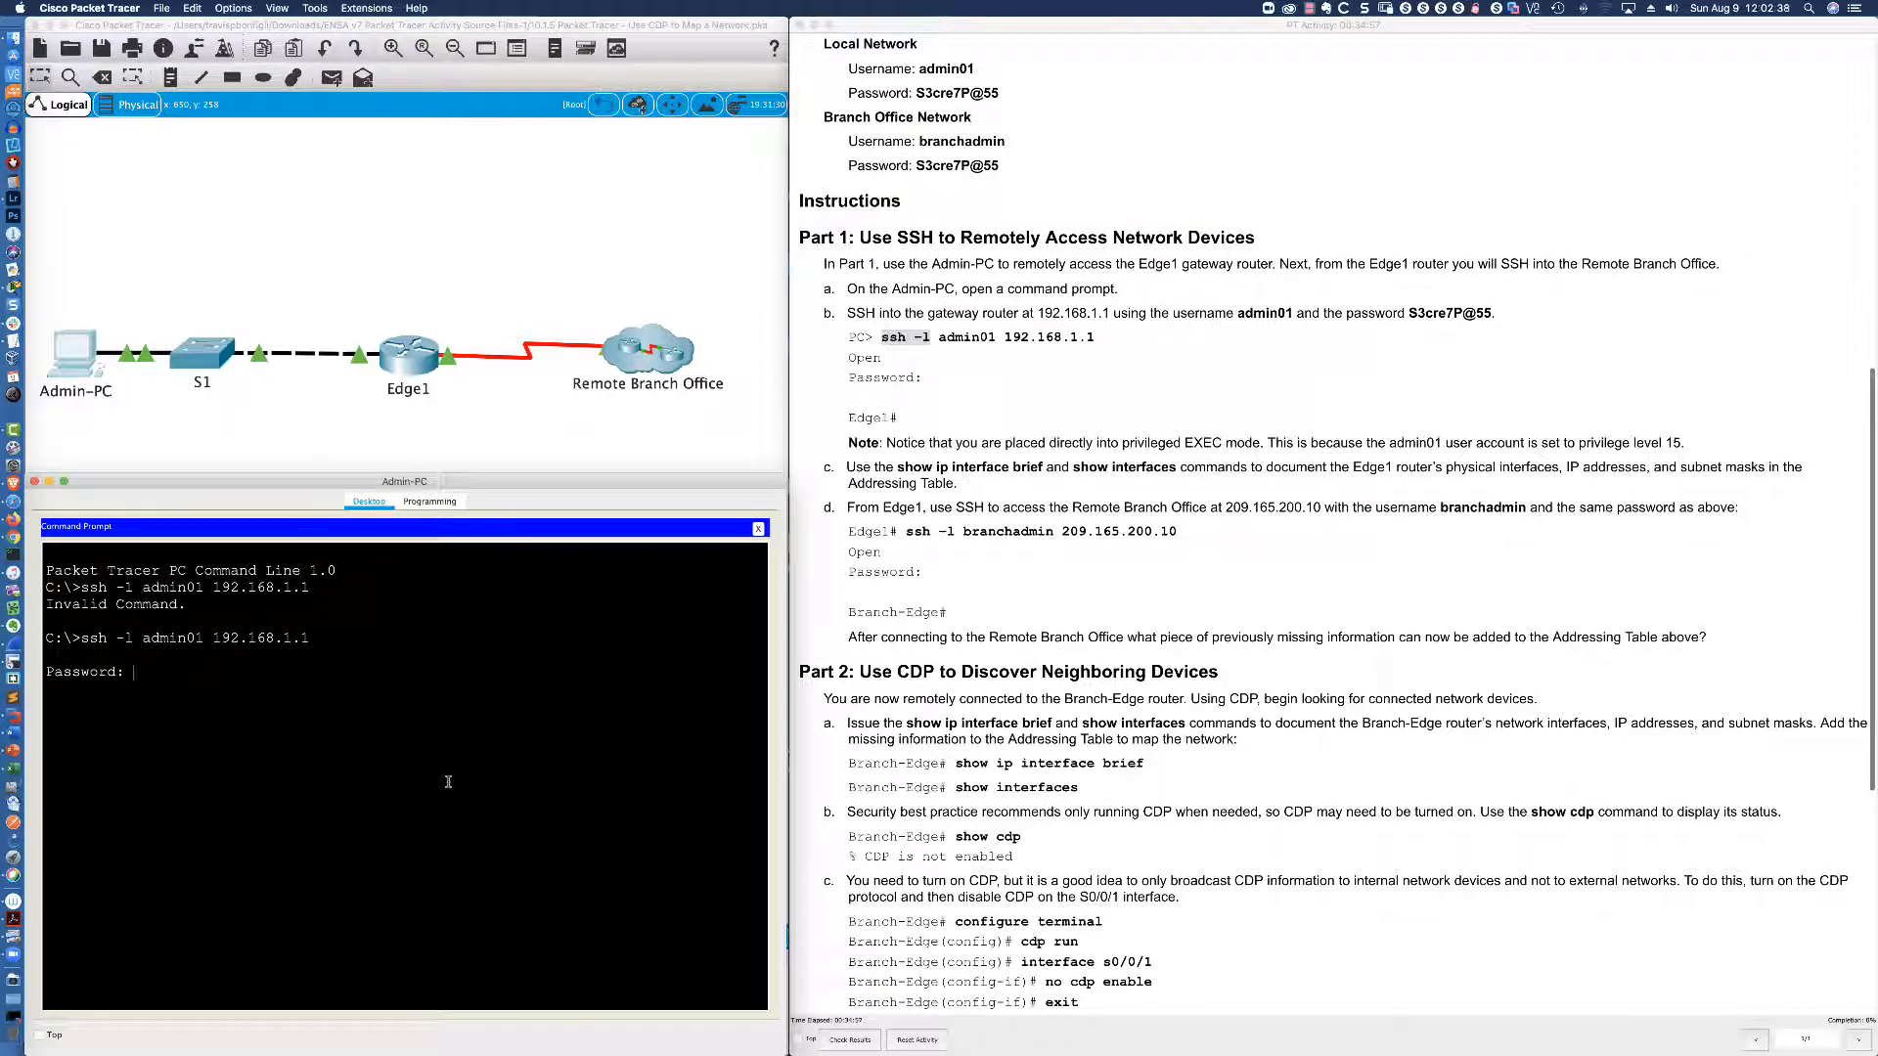
{"action": "key", "text": "Return"}
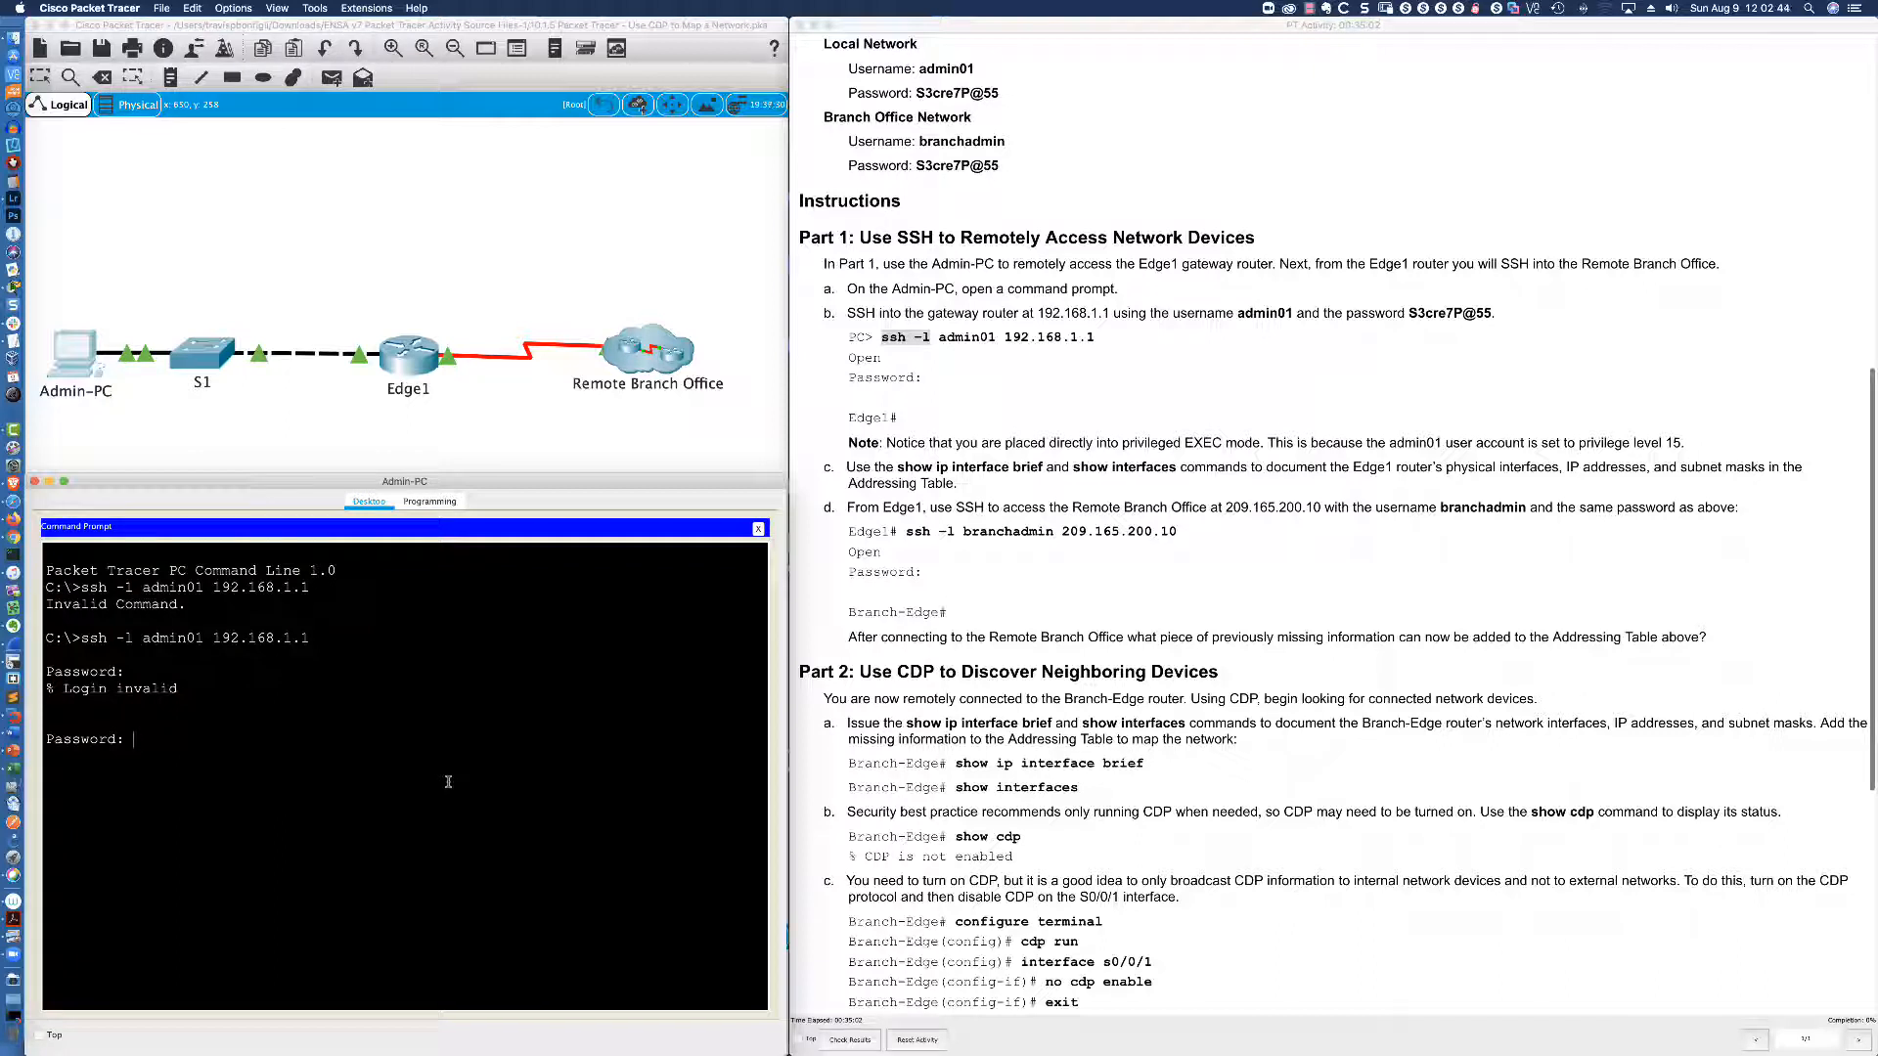
{"action": "key", "text": "Return"}
{"action": "key", "text": "Return"}
{"action": "key", "text": "Return"}
{"action": "key", "text": "Return"}
Read the note on privileged EXEC access and check the admin01 privilege level in Edge1's running configuration.
{"action": "left_click_drag", "start_coordinate": [886, 443], "coordinate": [1121, 443]}
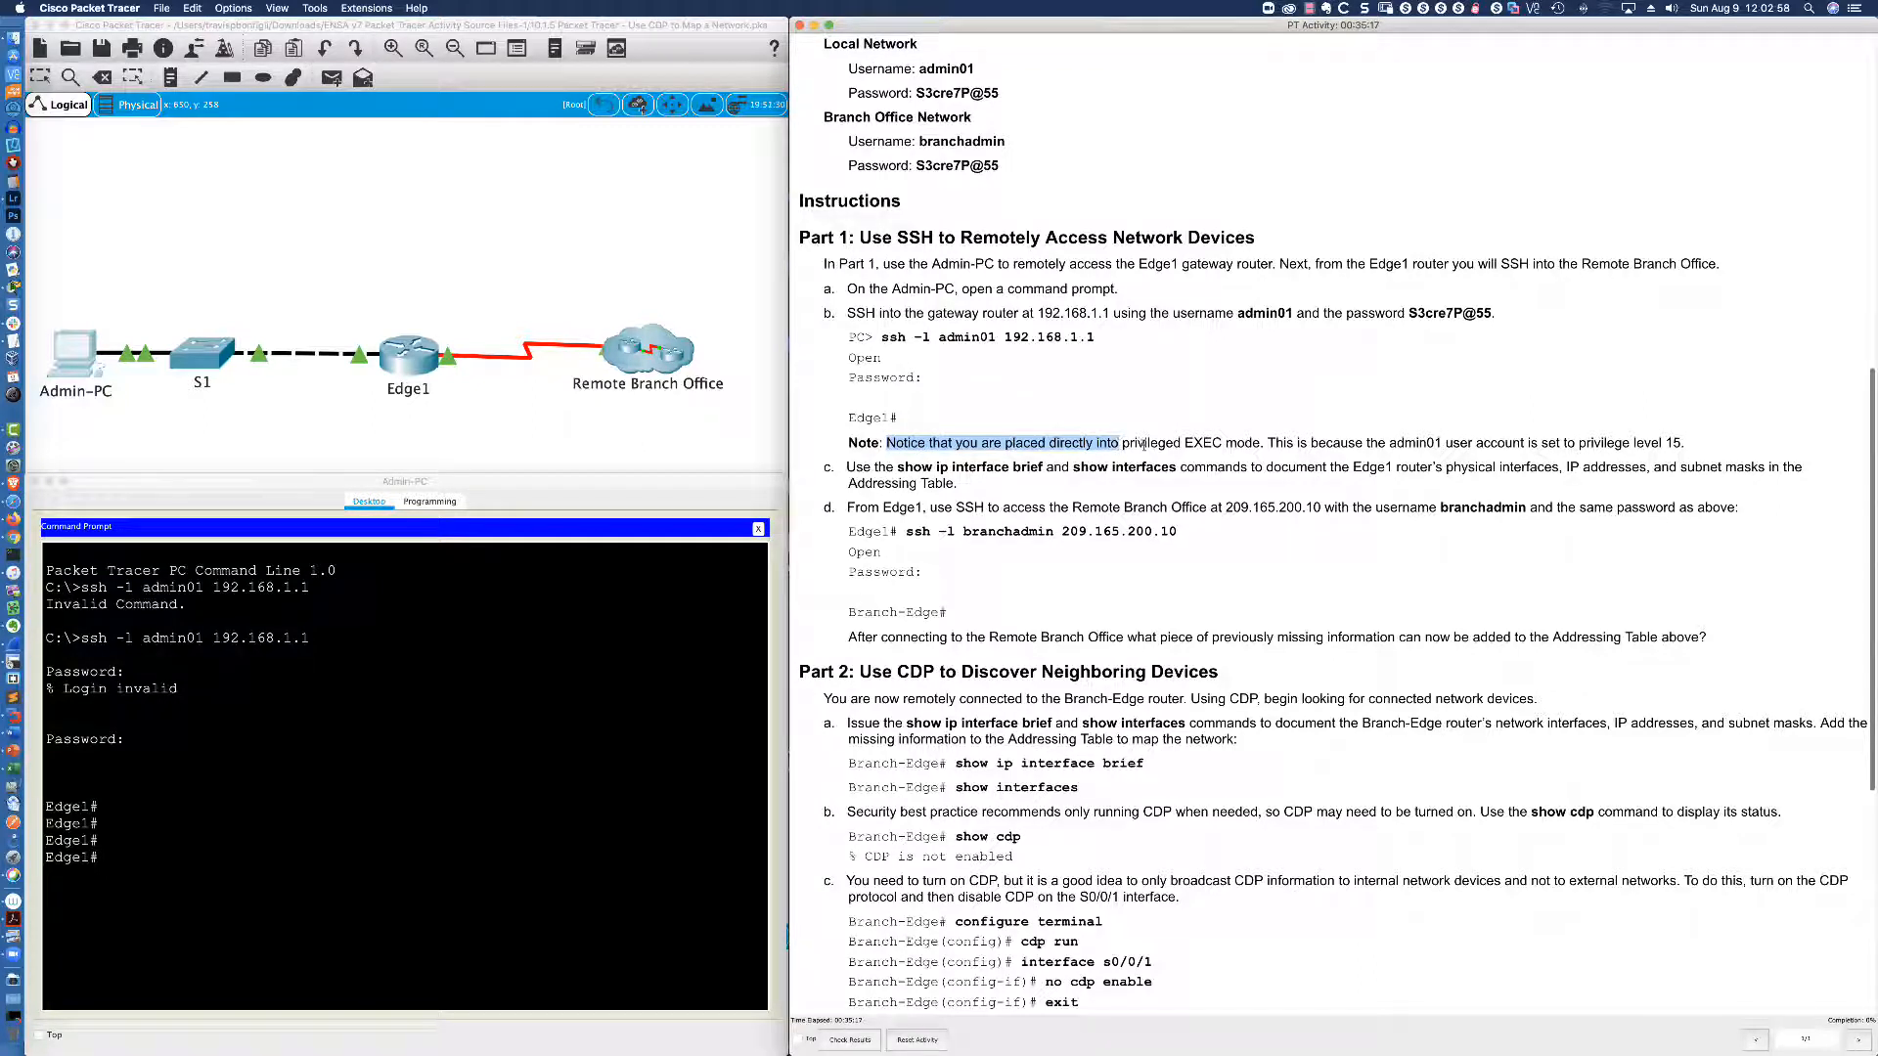
{"action": "left_click_drag", "start_coordinate": [1268, 442], "coordinate": [1693, 442]}
{"action": "left_click", "coordinate": [1342, 466]}
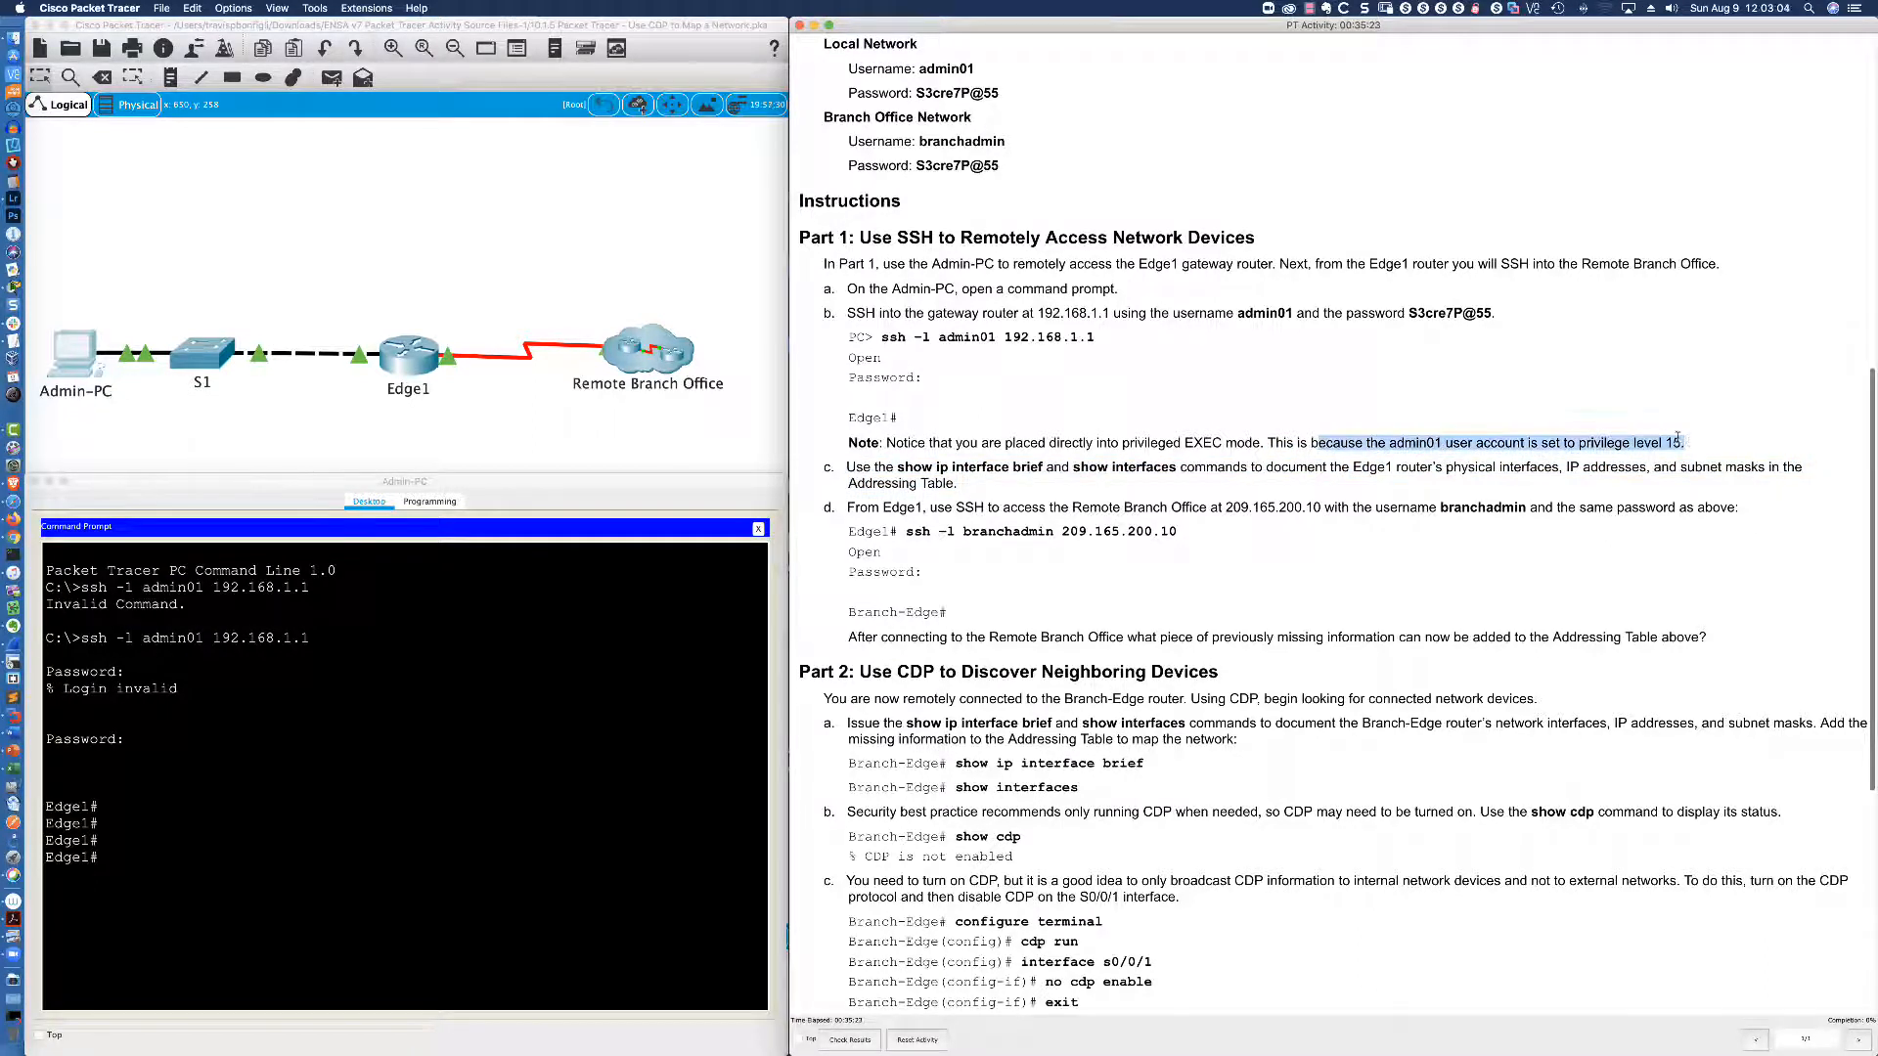
{"action": "left_click", "coordinate": [1521, 446]}
{"action": "left_click", "coordinate": [159, 870]}
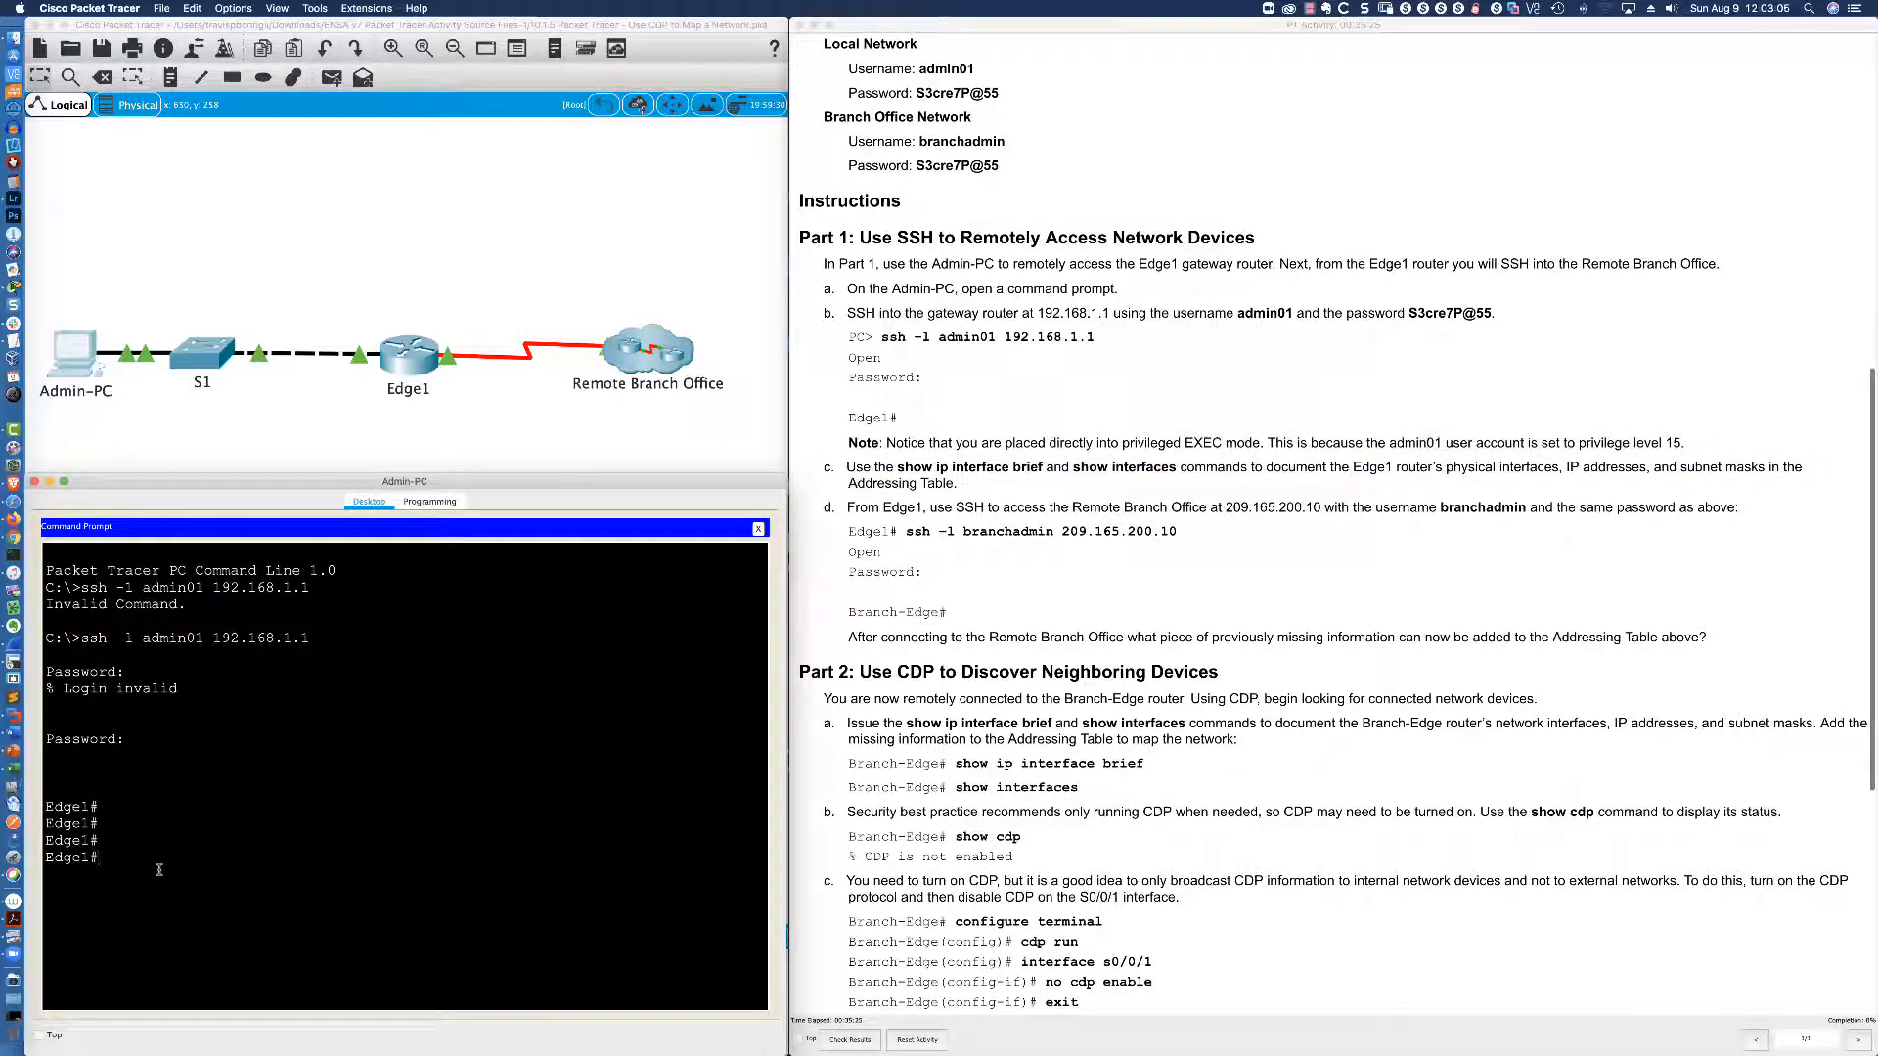
{"action": "type", "text": "sh run"}
{"action": "key", "text": "Return"}
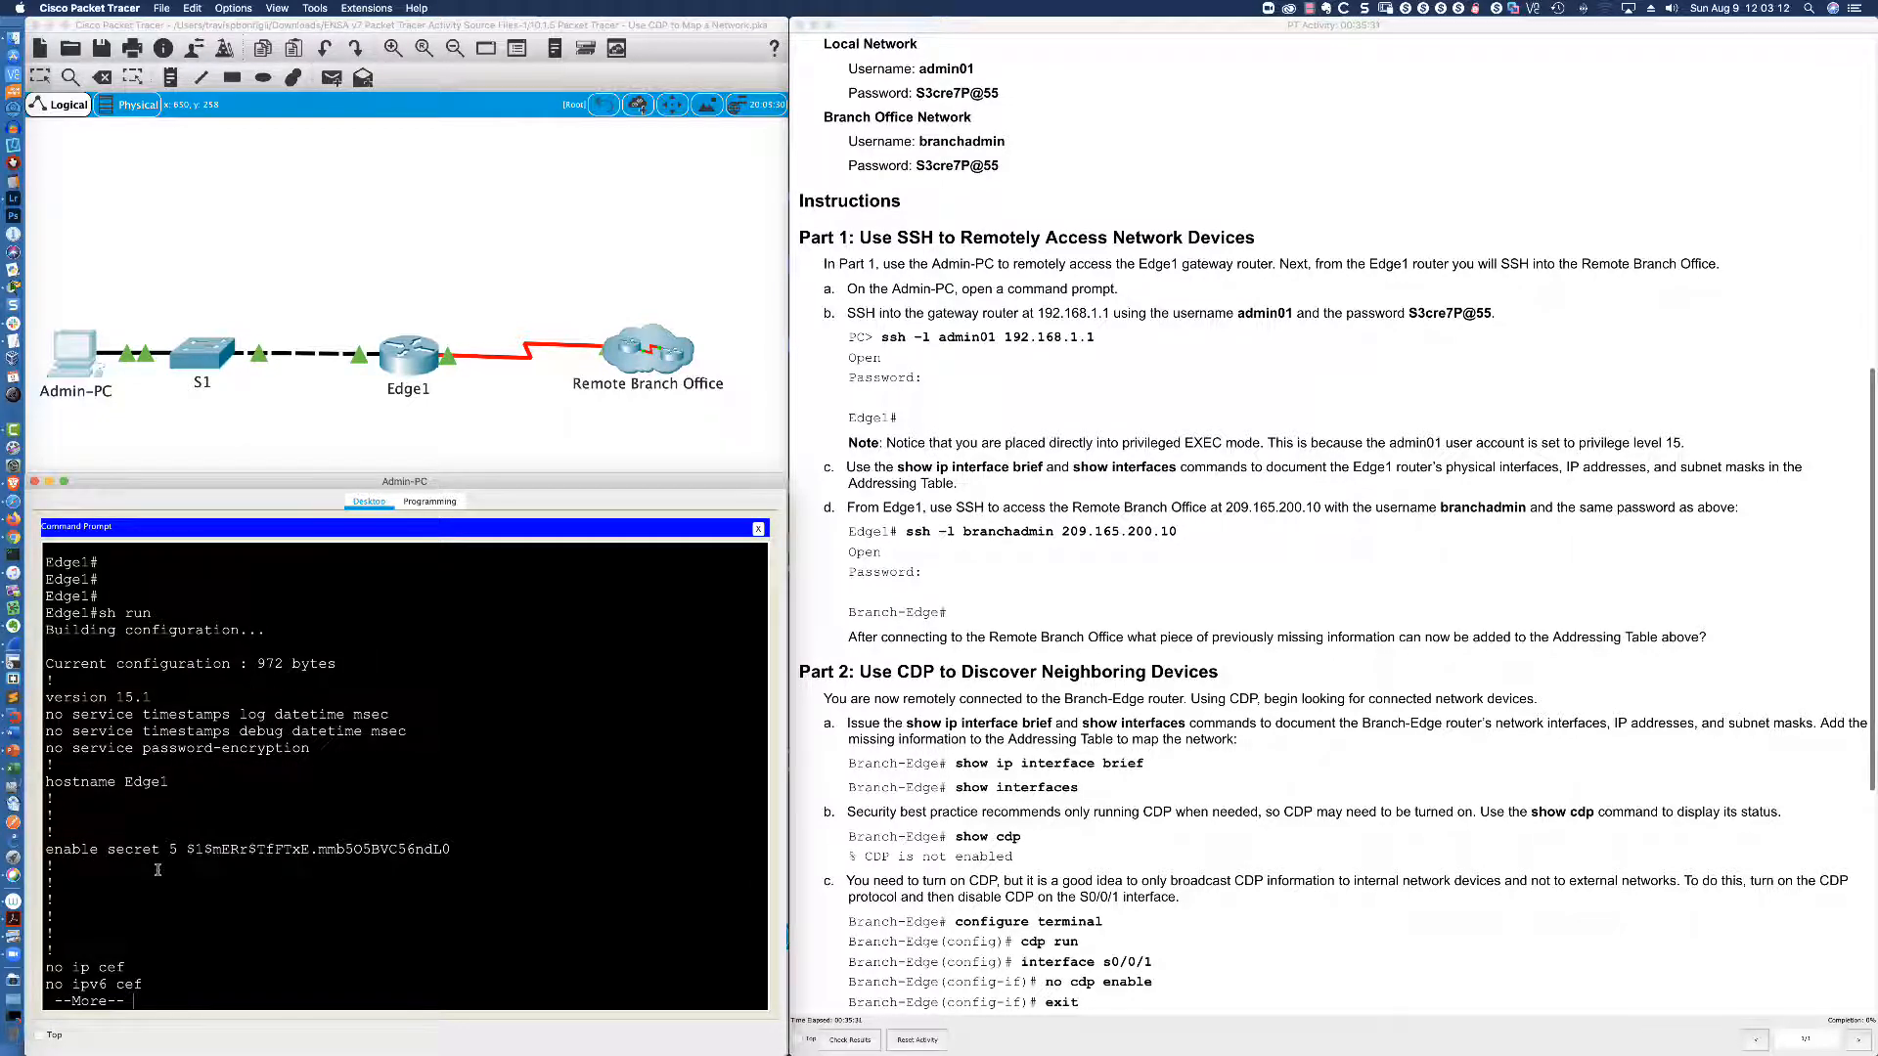
{"action": "key", "text": "Return"}
{"action": "key", "text": "Return"}
{"action": "key", "text": "Return"}
{"action": "key", "text": "Return"}
{"action": "key", "text": "Return"}
{"action": "key", "text": "Return"}
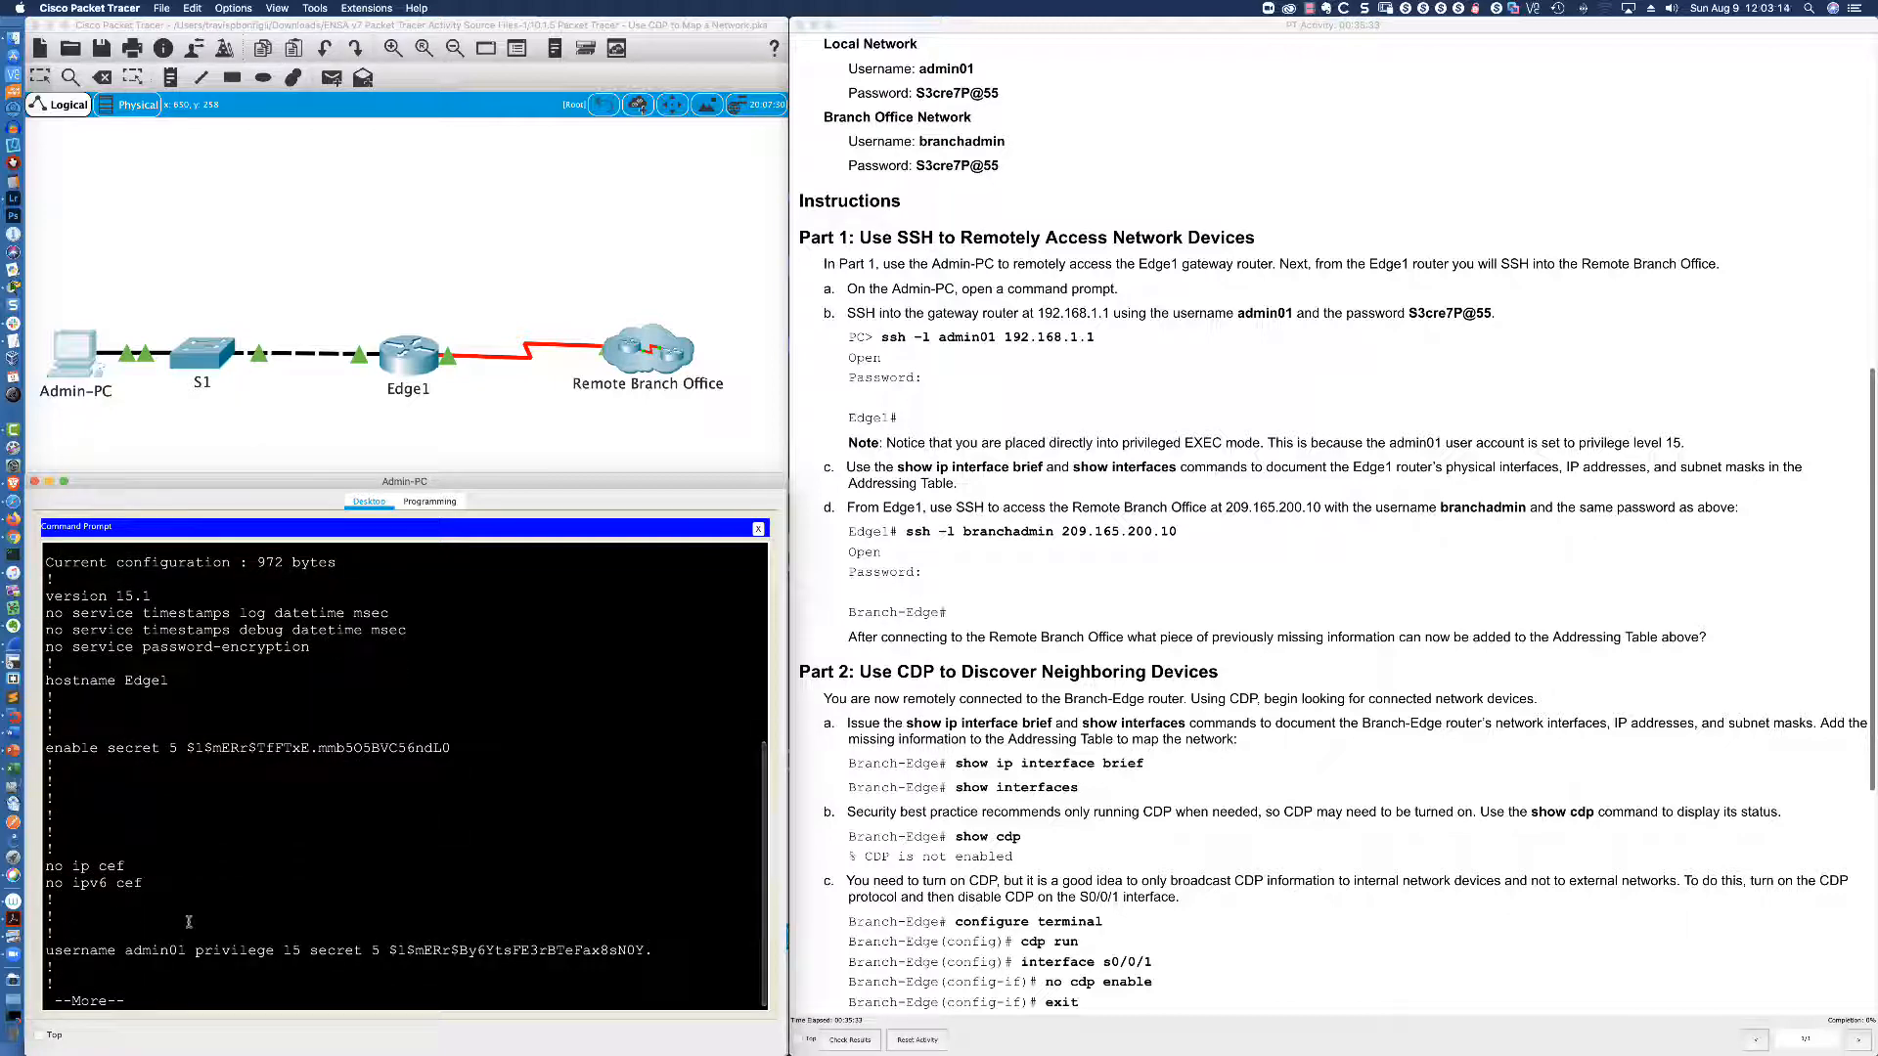
{"action": "double_click", "coordinate": [292, 949]}
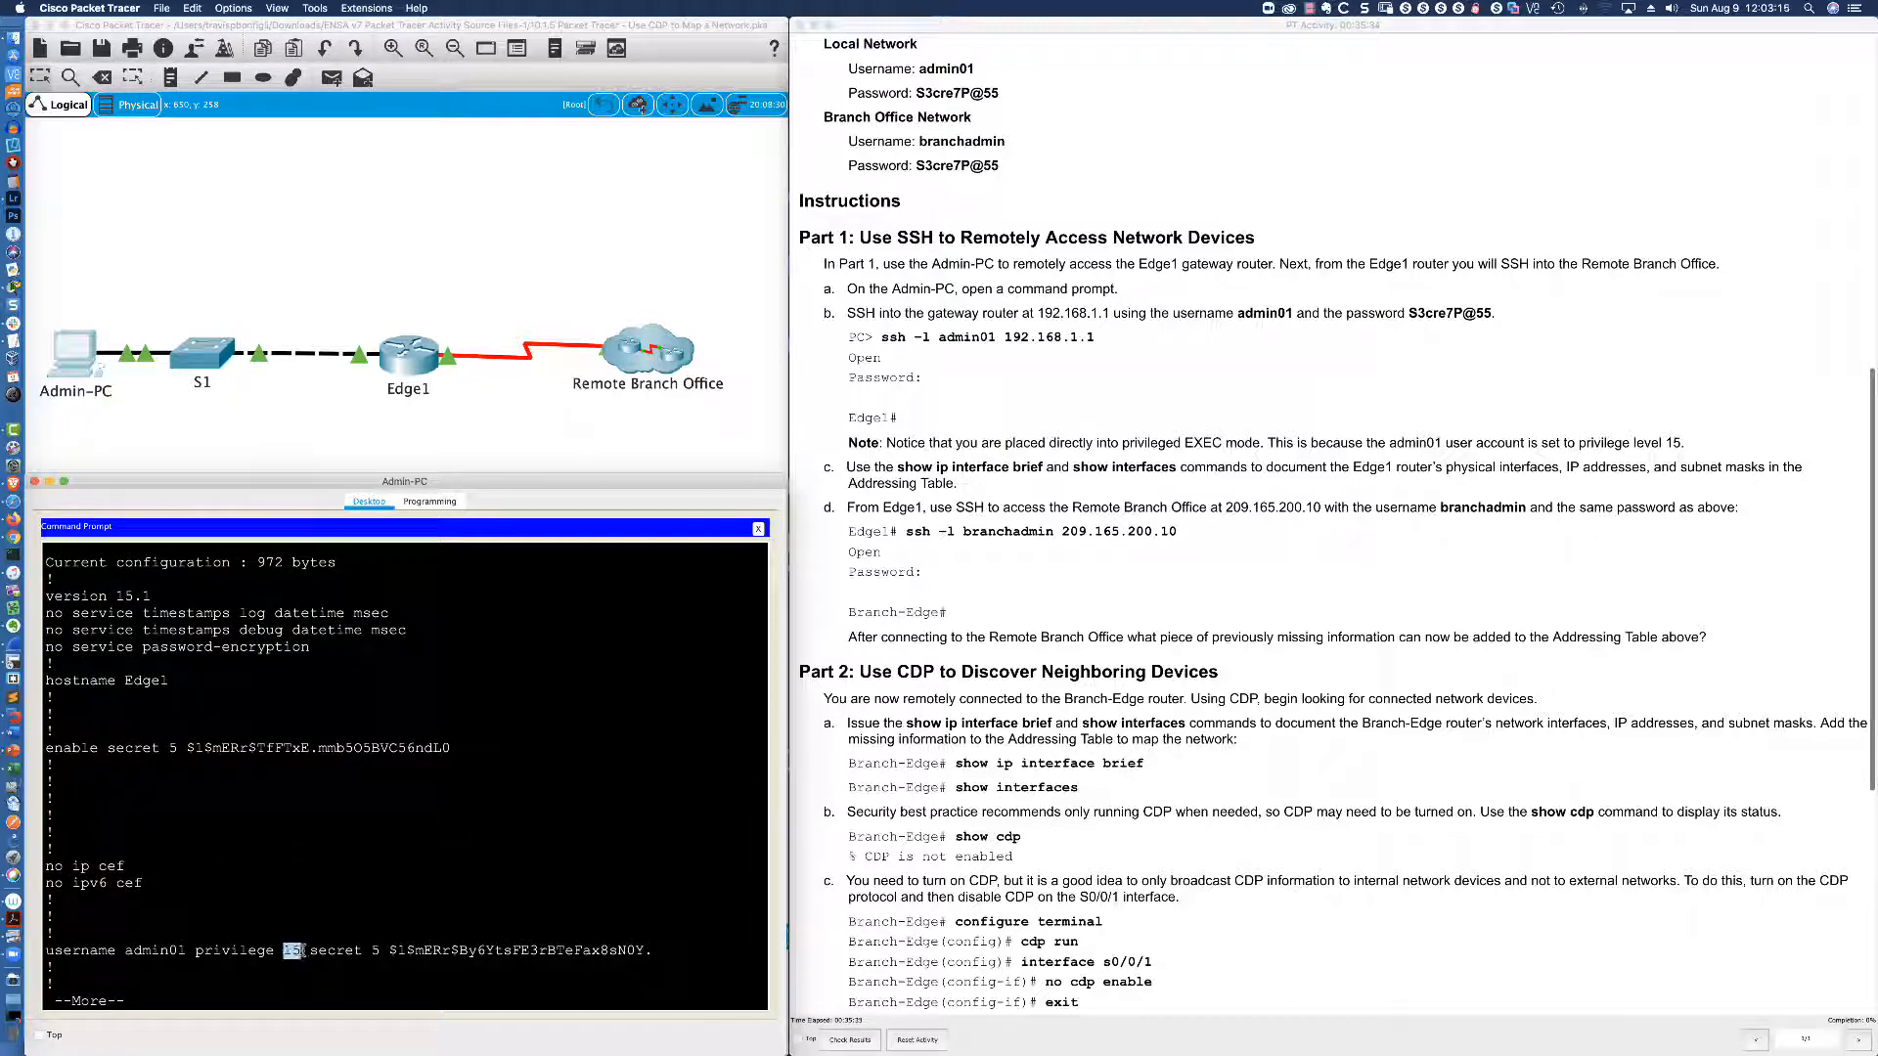
{"action": "left_click", "coordinate": [349, 995]}
{"action": "key", "text": "q"}
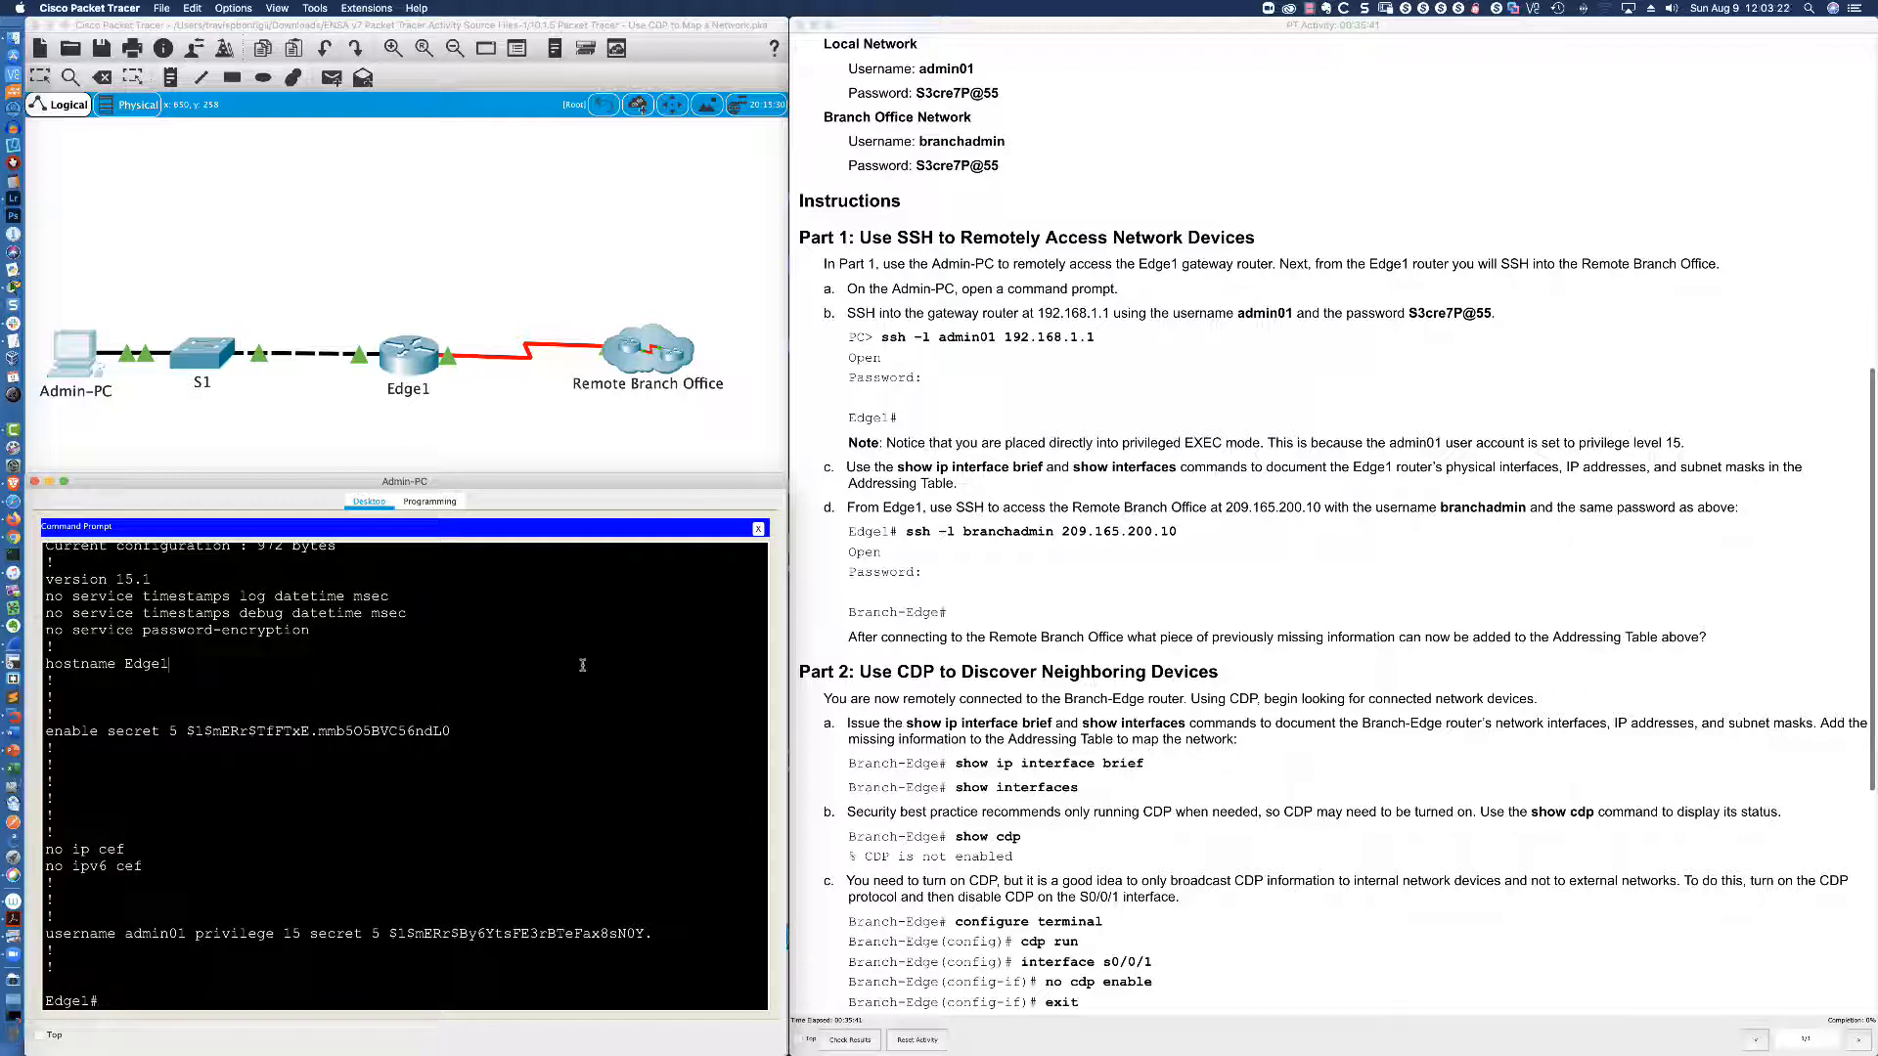
Display the brief IP interface summary on Edge1.
{"action": "key", "text": "Return"}
{"action": "key", "text": "Return"}
{"action": "type", "text": "sh i"}
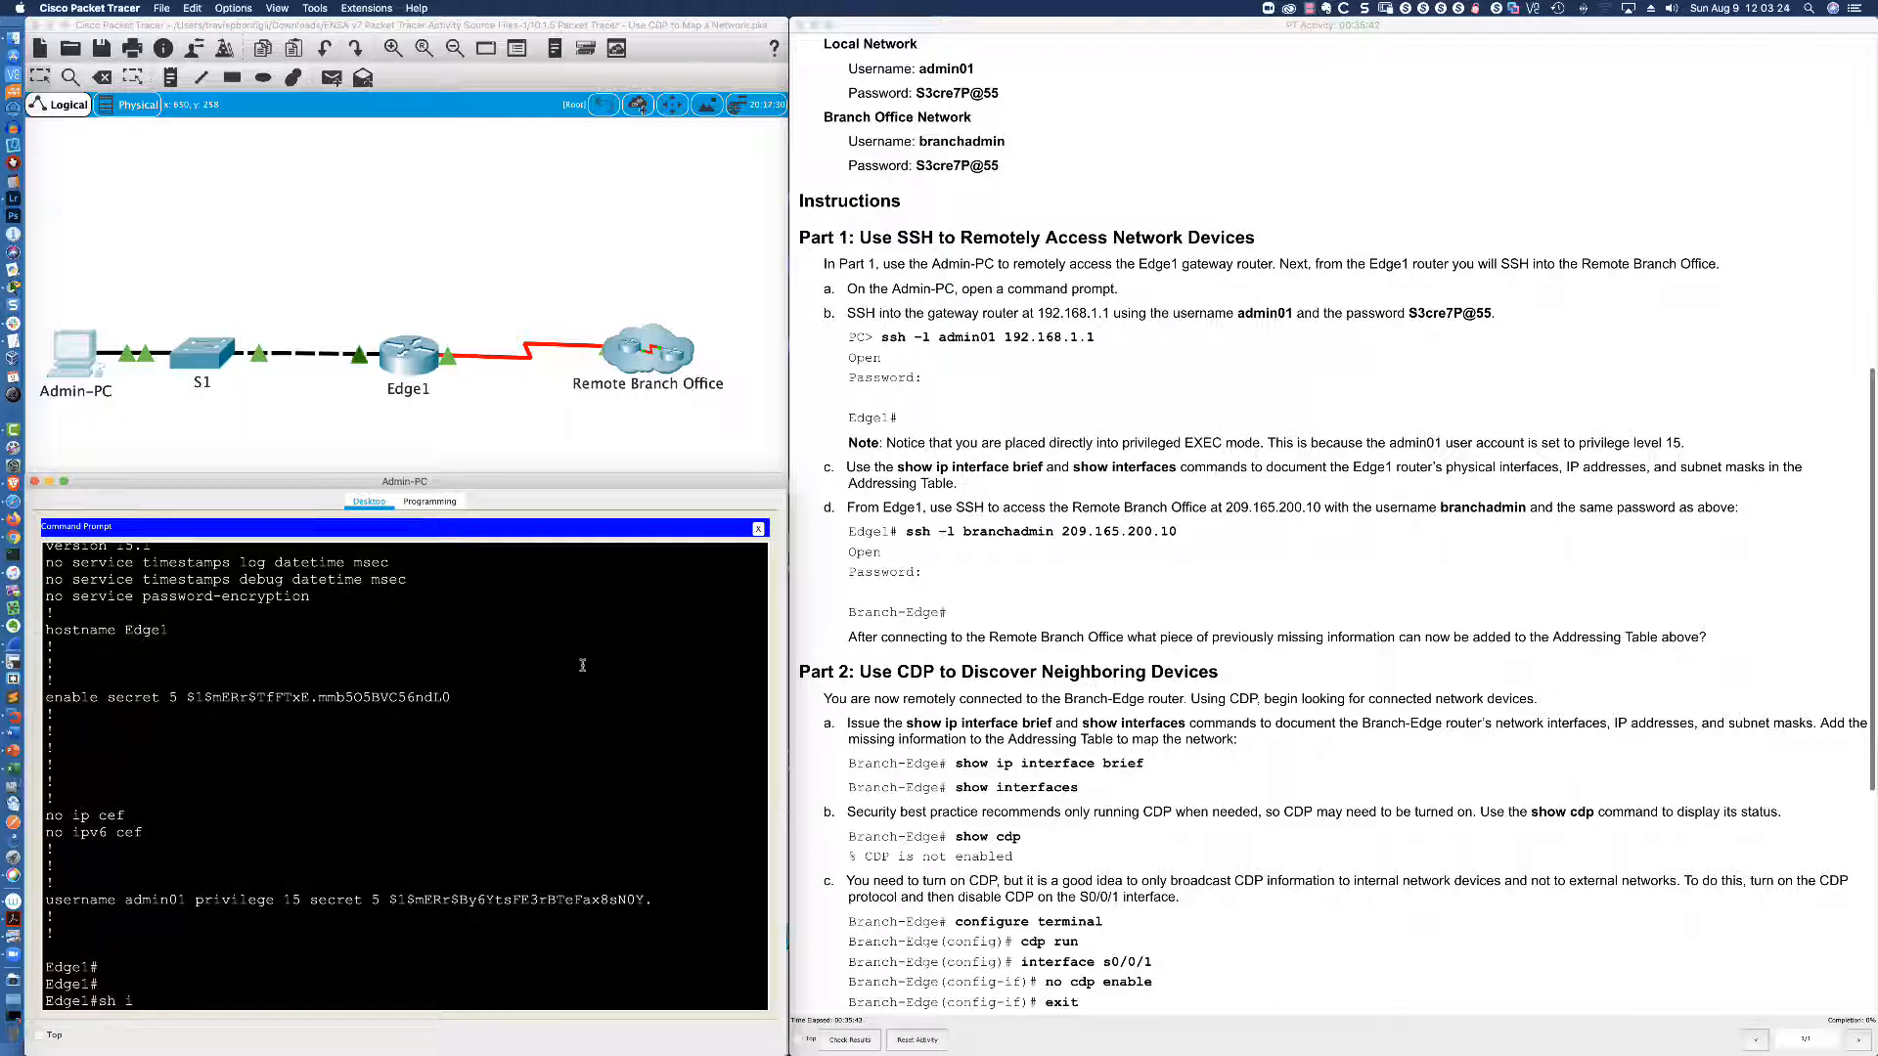
{"action": "type", "text": "p int bri"}
{"action": "key", "text": "Return"}
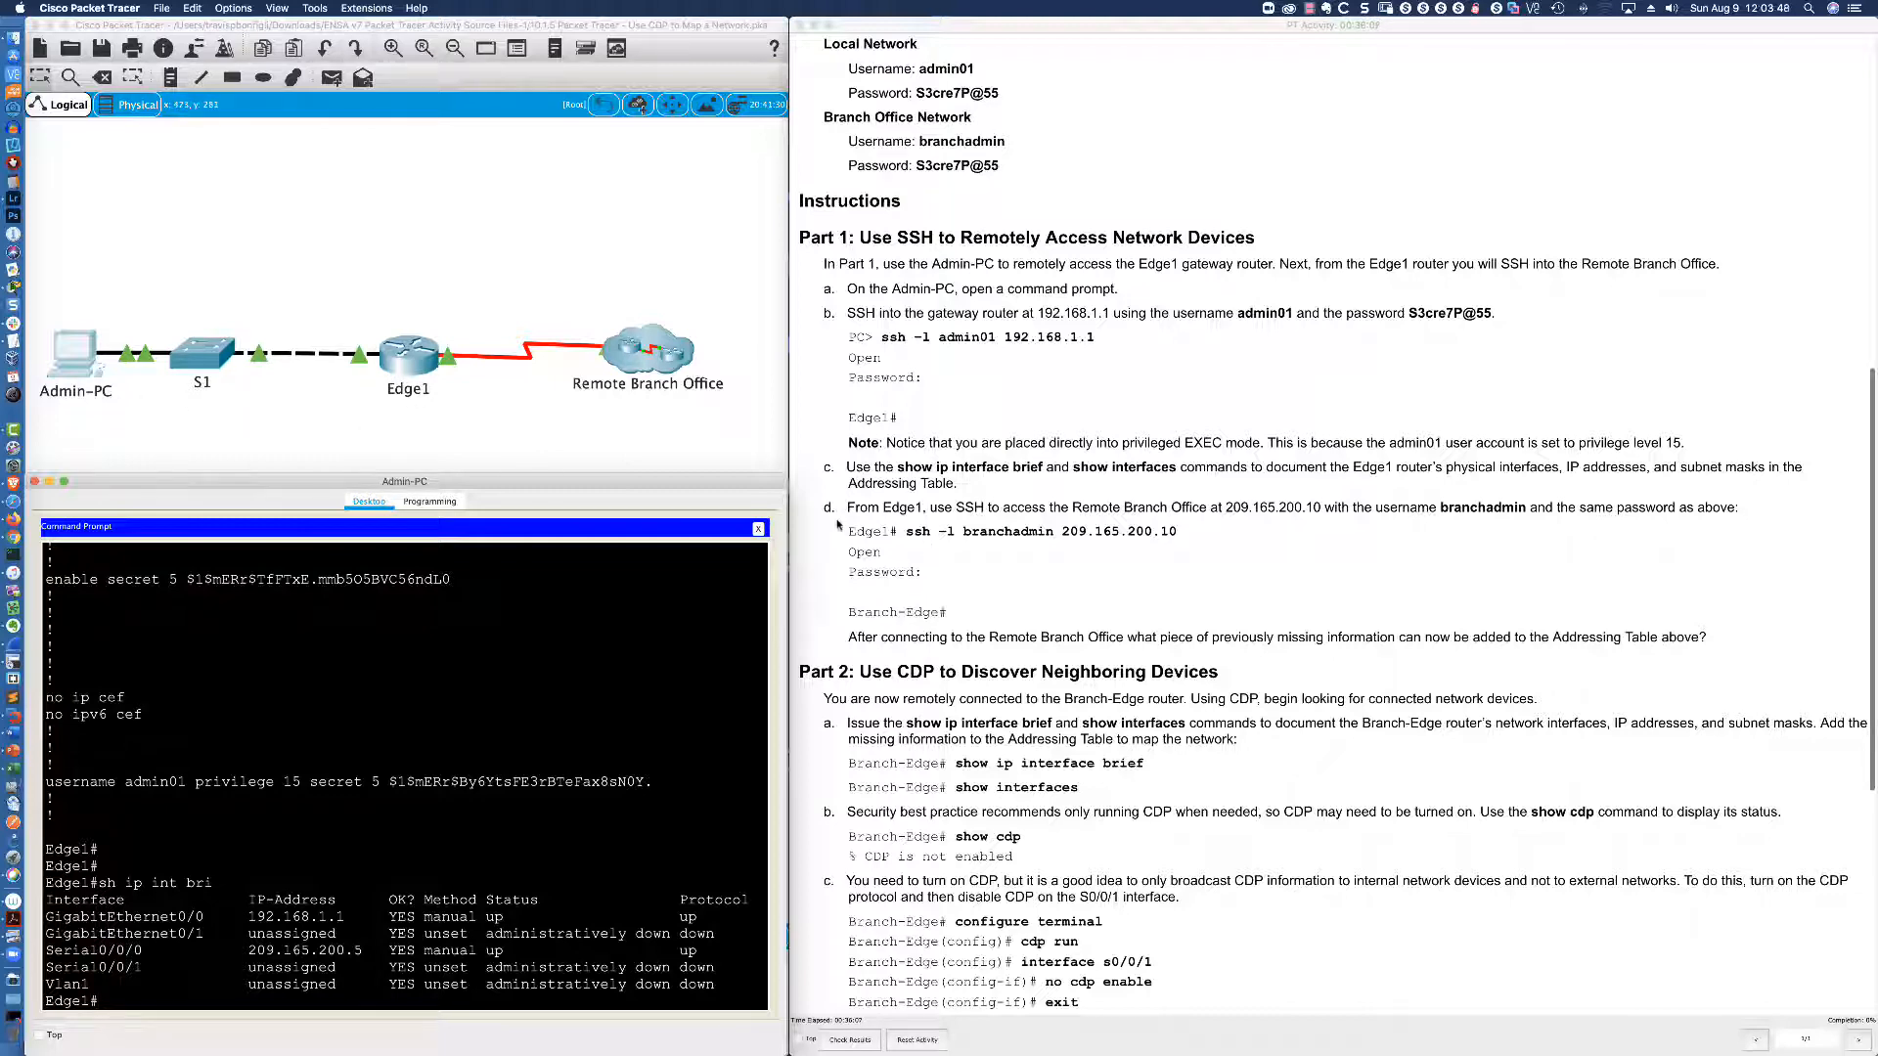
Display the detailed interface information on Edge1 with show interfaces and page through to the end of the output.
{"action": "scroll", "coordinate": [929, 474], "scroll_direction": "up", "scroll_amount": 1}
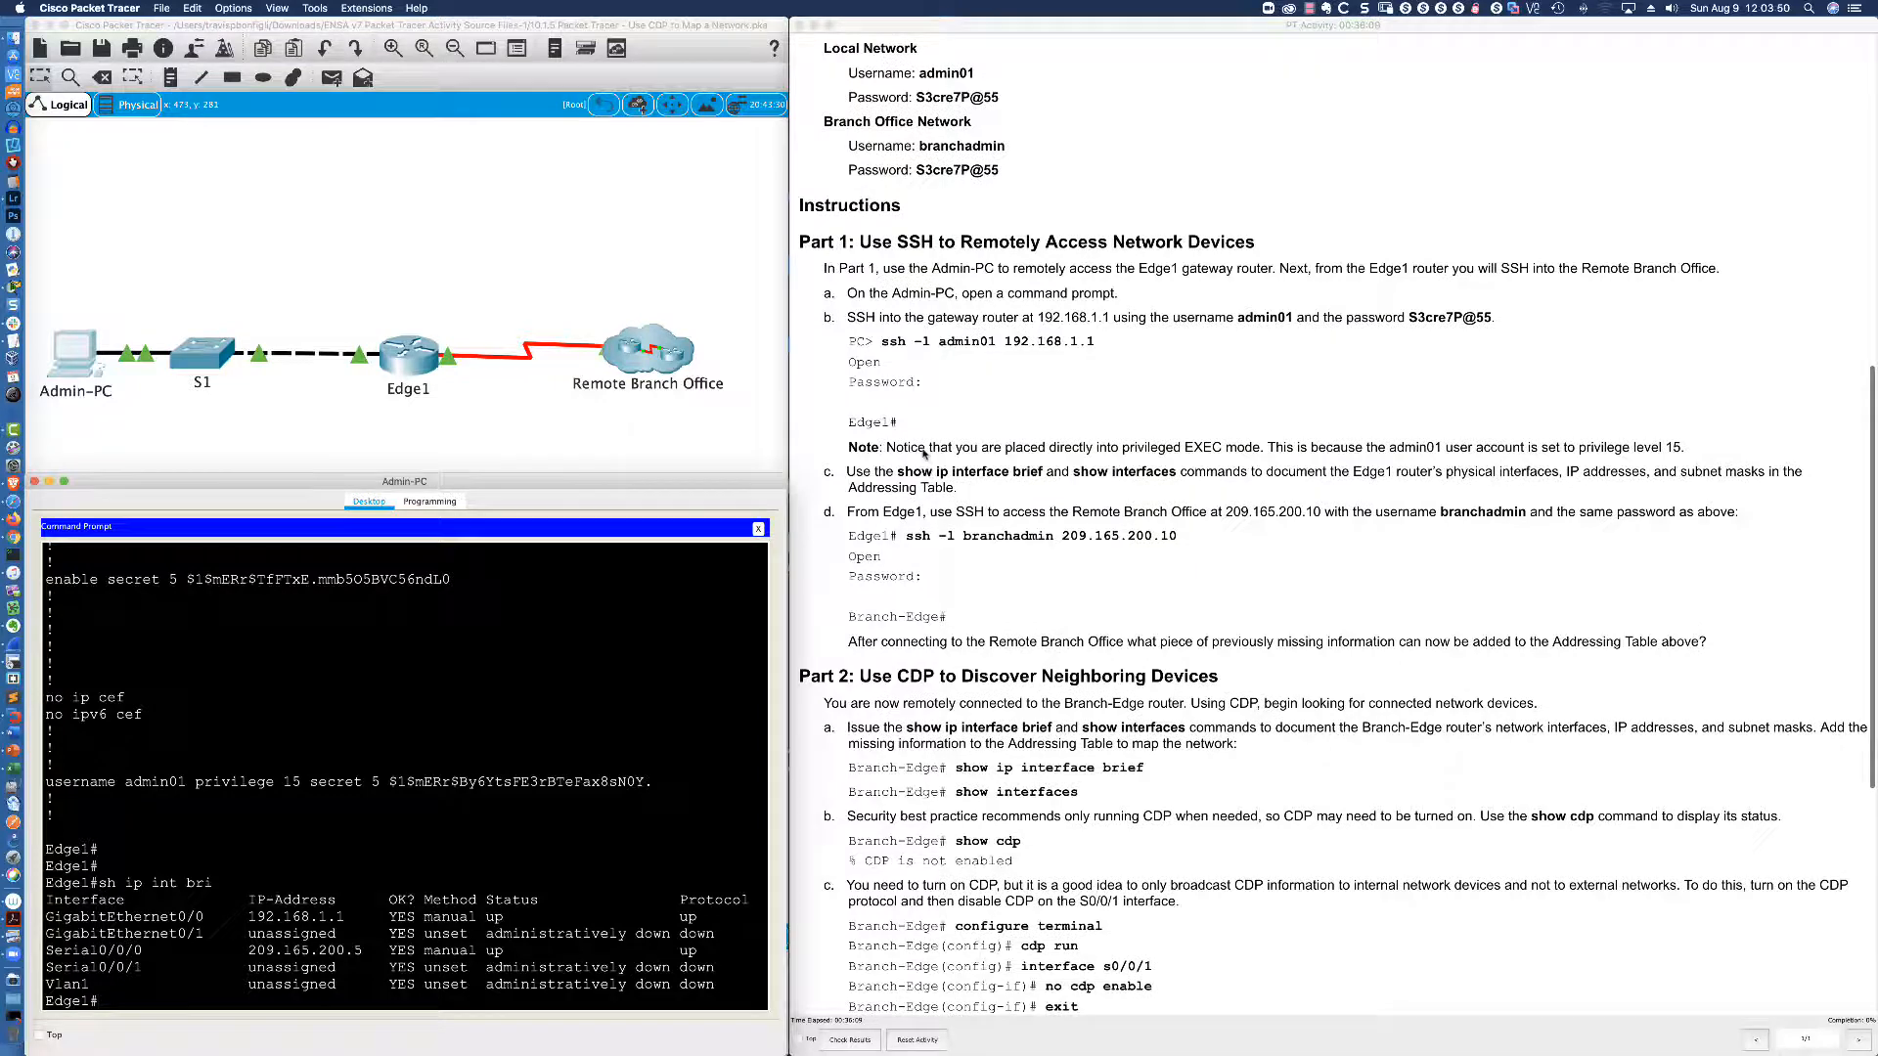
{"action": "scroll", "coordinate": [899, 450], "scroll_direction": "down", "scroll_amount": 1}
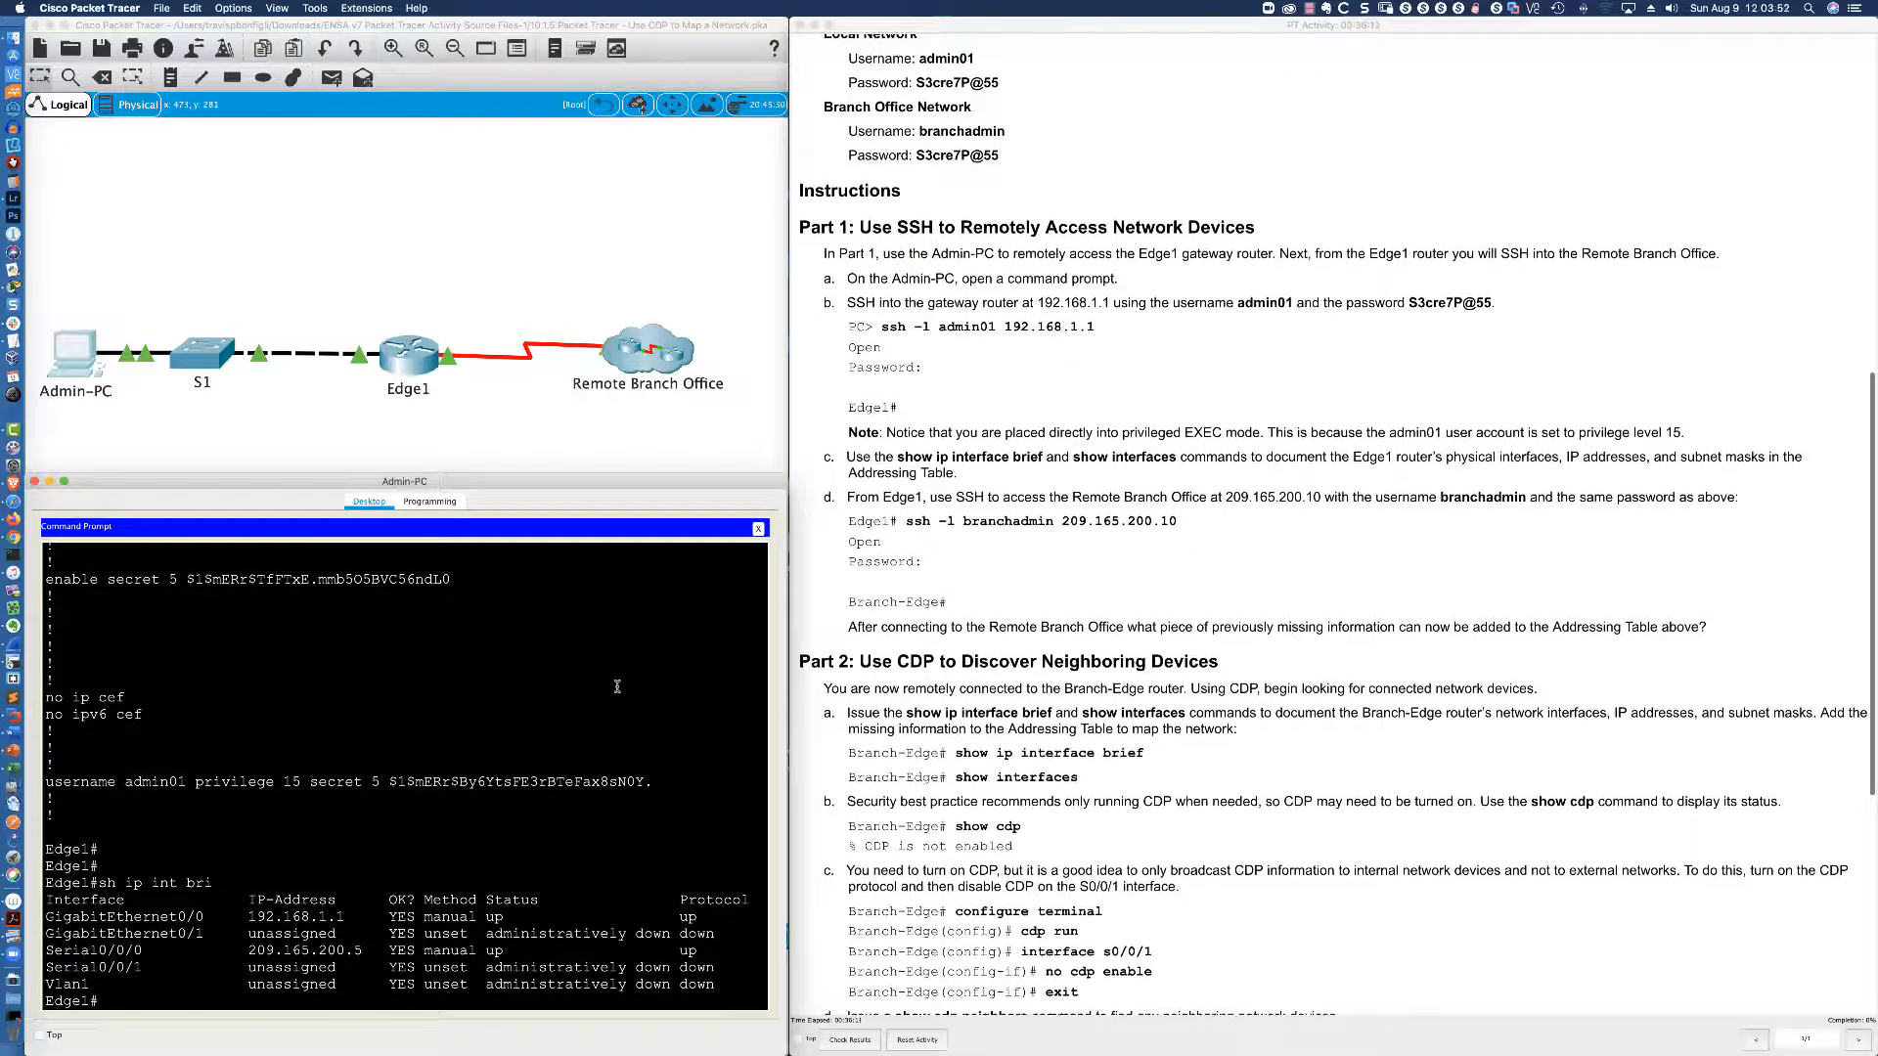
{"action": "type", "text": "sh inter"}
{"action": "key", "text": "Return"}
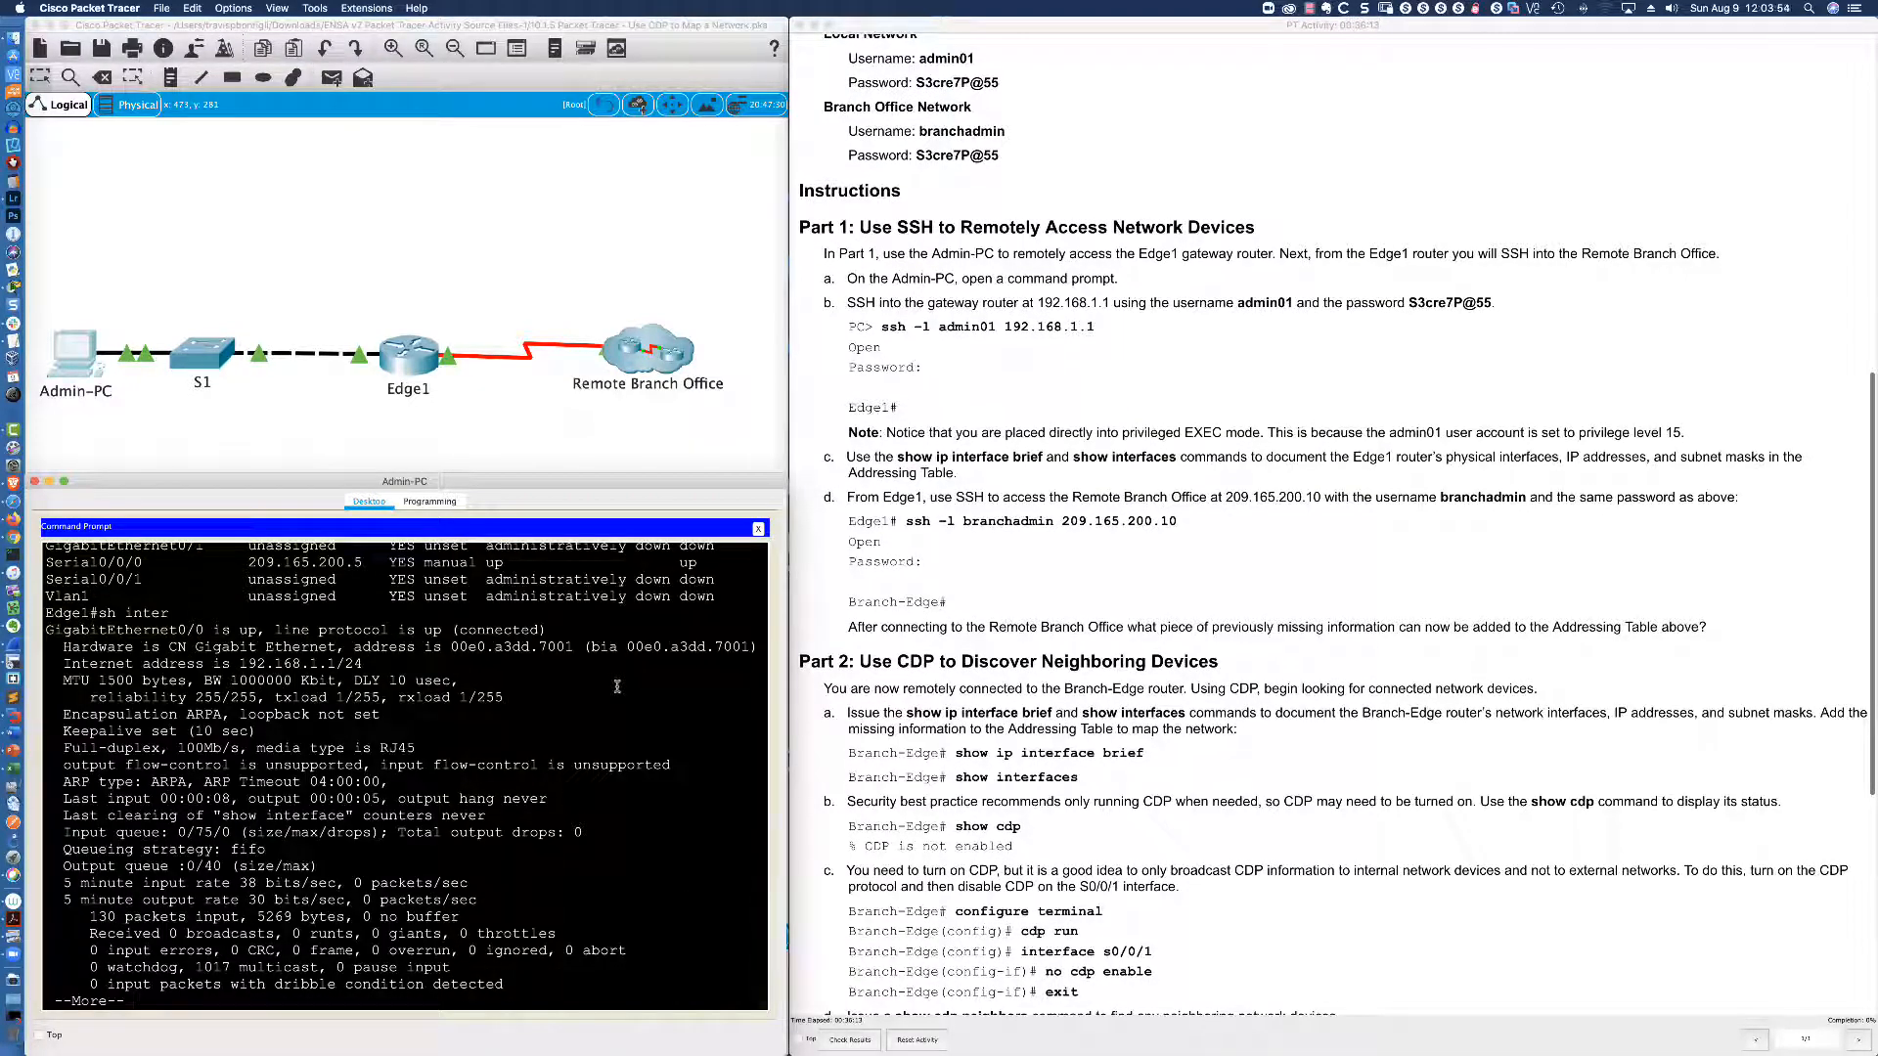
{"action": "key", "text": "space"}
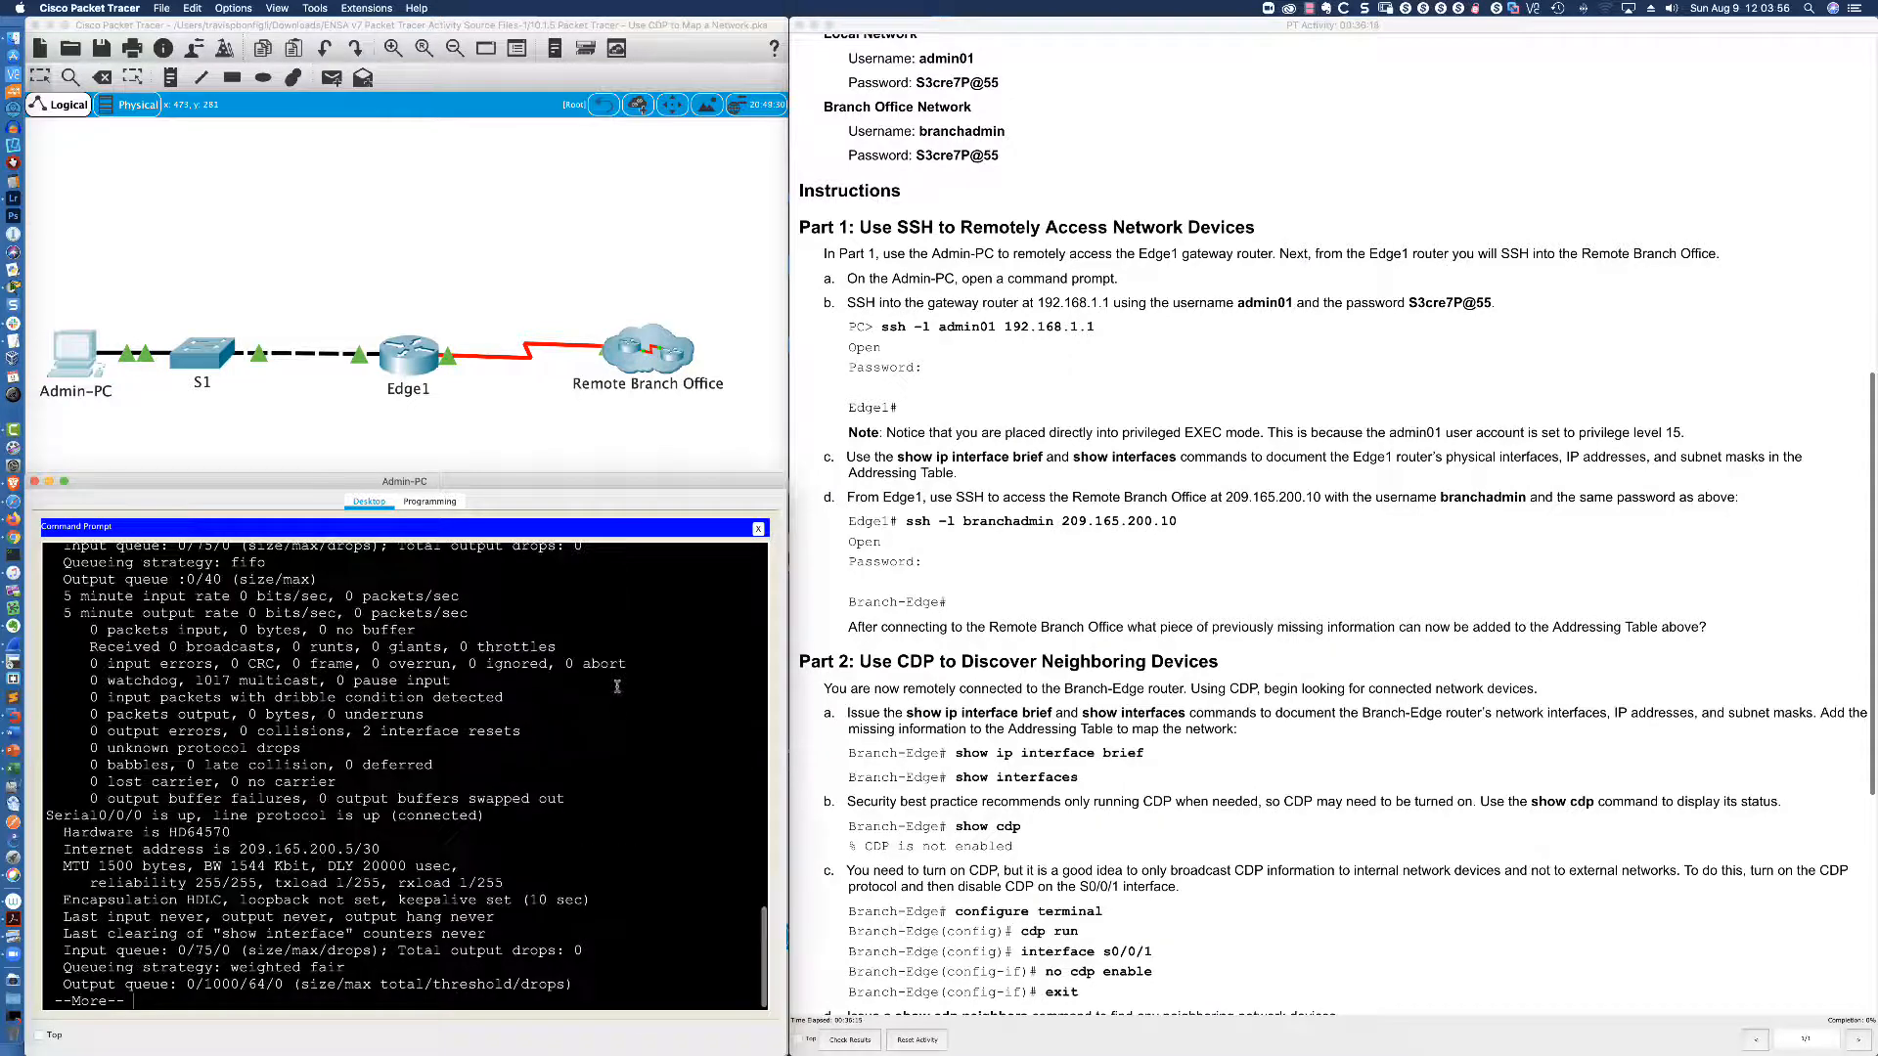
{"action": "key", "text": "space"}
{"action": "key", "text": "space"}
{"action": "key", "text": "space"}
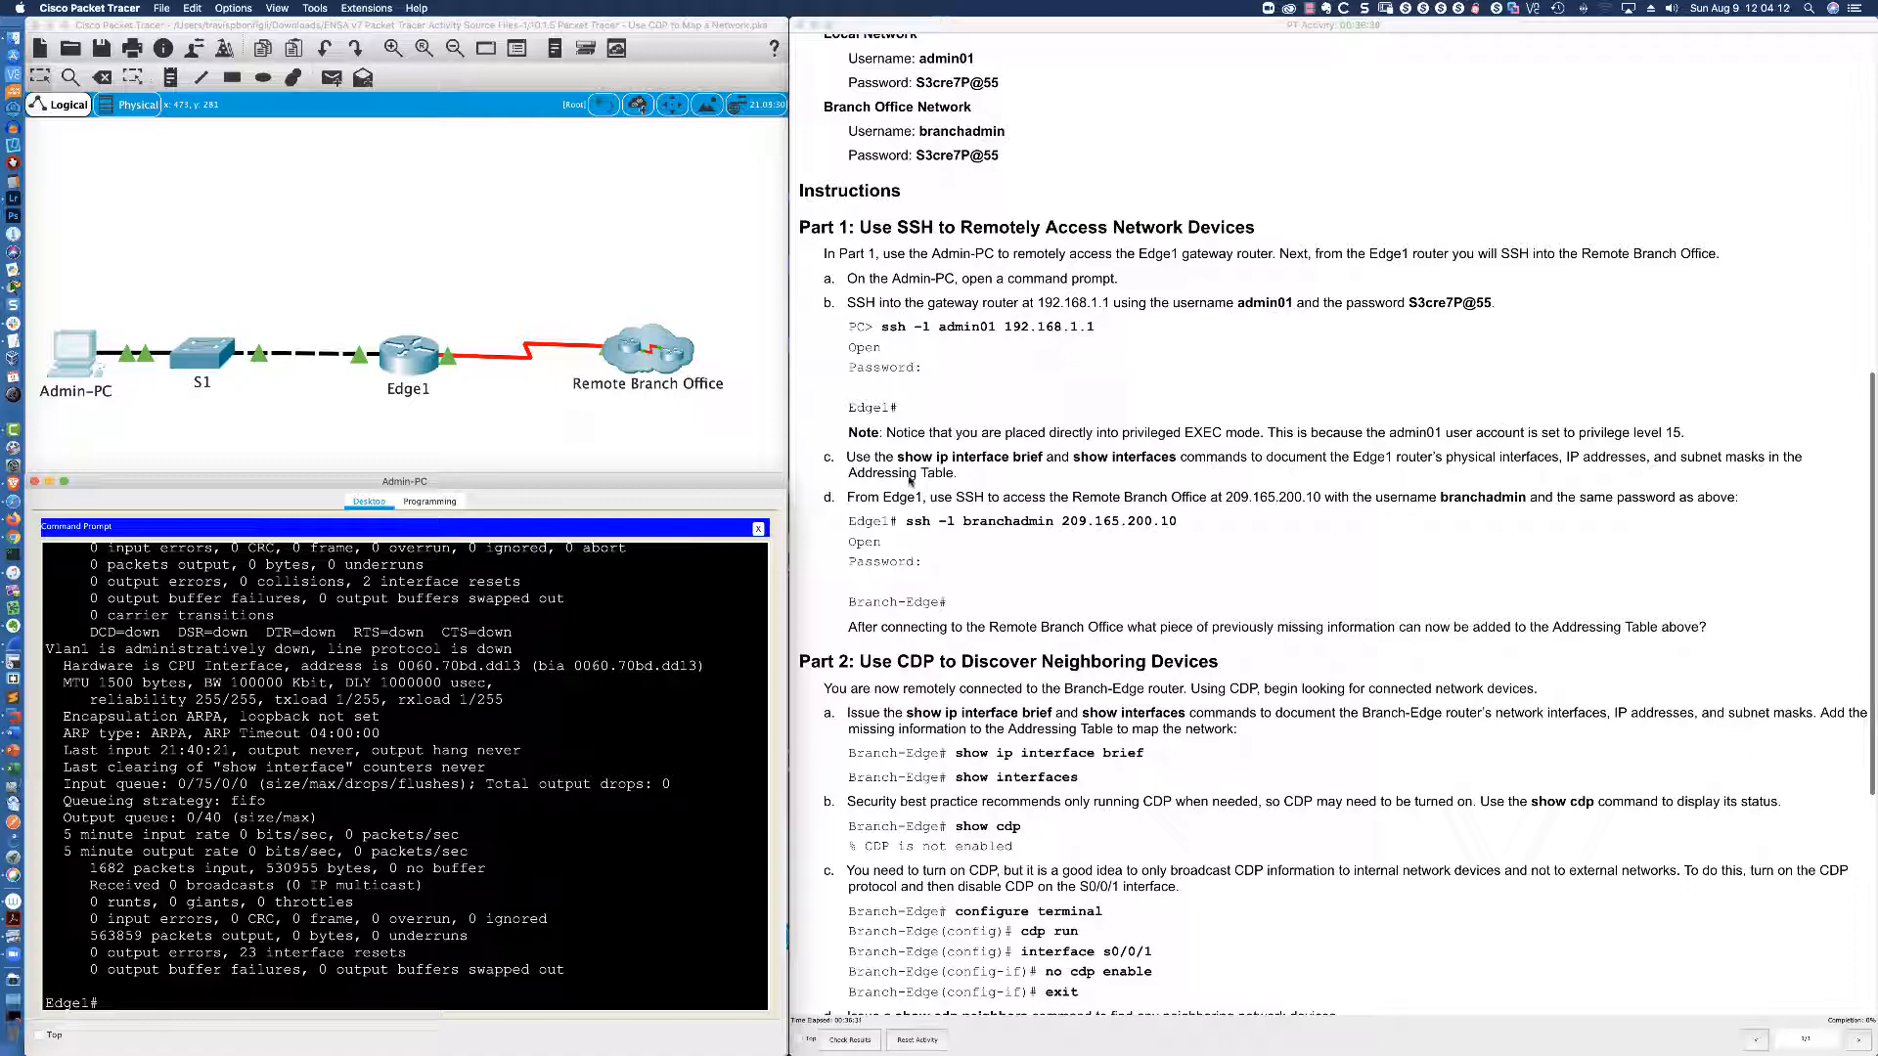
Compare the Addressing Table with a fresh brief IP interface listing on Edge1 and highlight the Serial0/0/0 address.
{"action": "scroll", "coordinate": [963, 483], "scroll_direction": "up", "scroll_amount": 10}
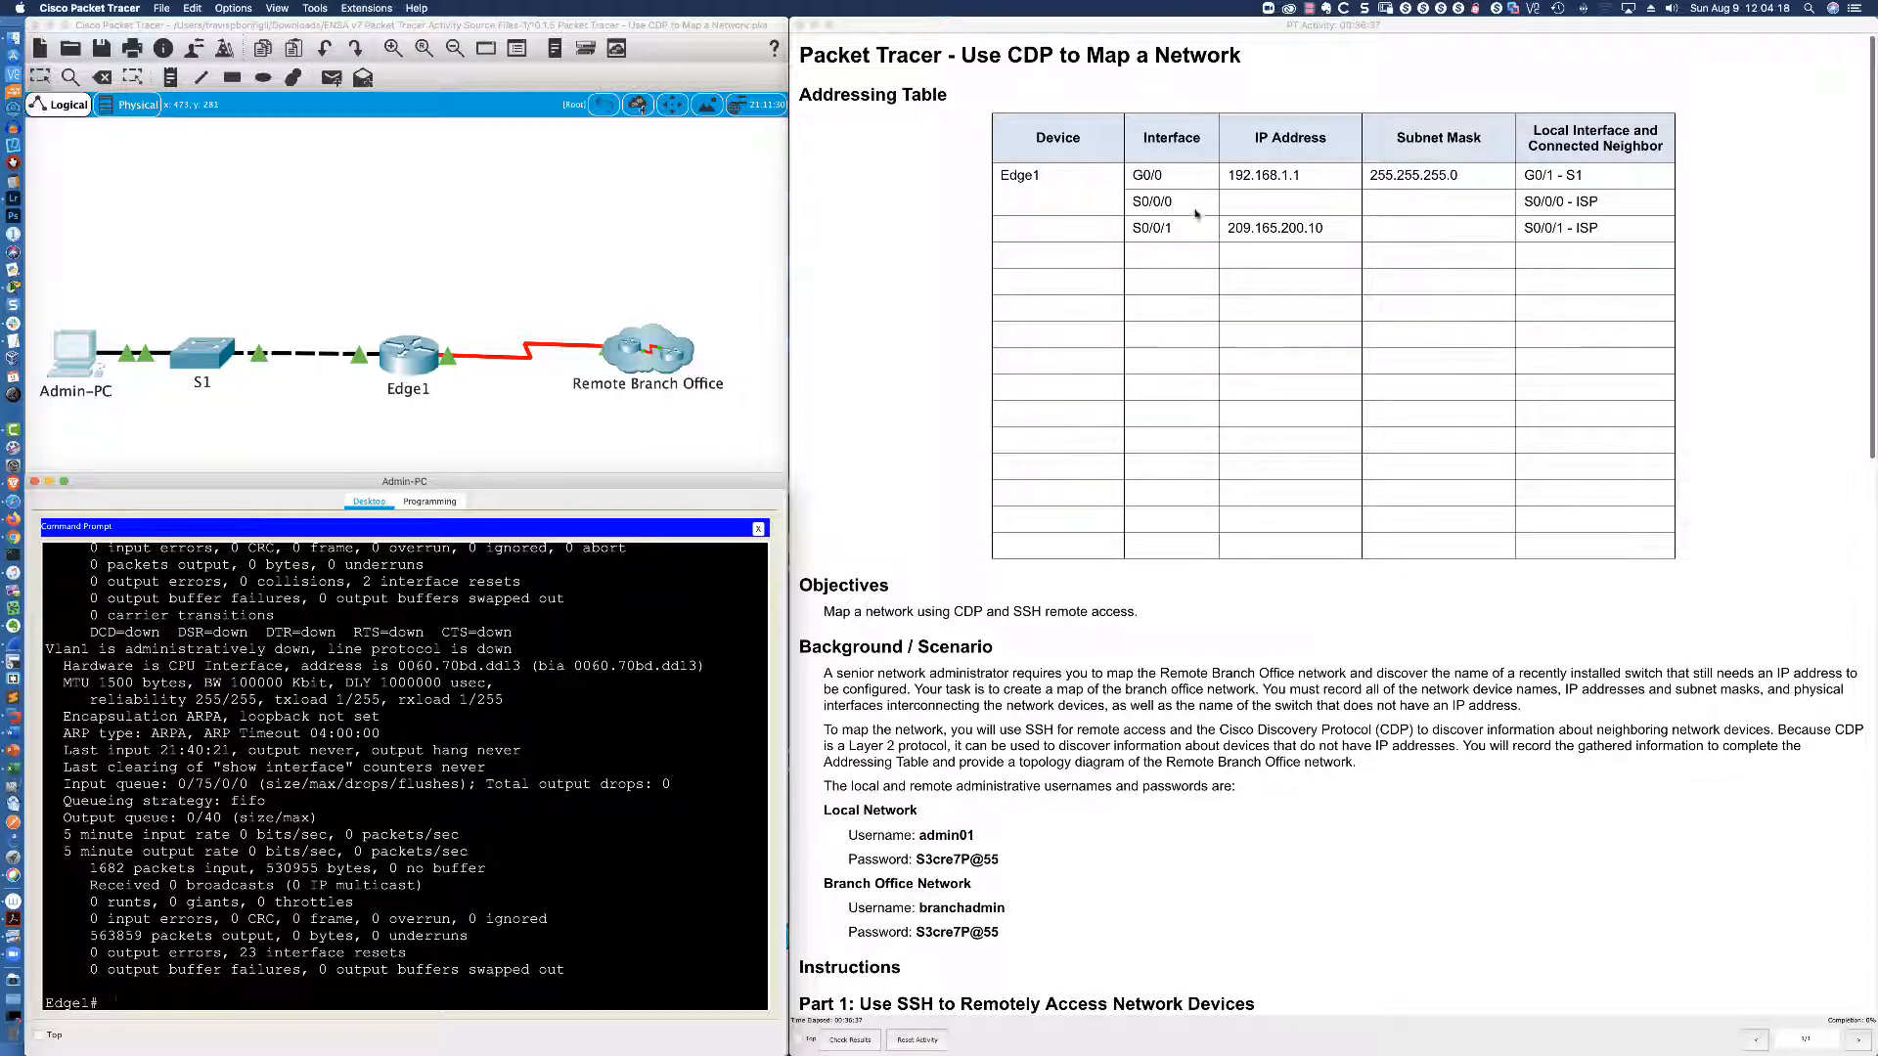
{"action": "left_click", "coordinate": [600, 579]}
{"action": "key", "text": "Return"}
{"action": "key", "text": "Return"}
{"action": "key", "text": "Return"}
{"action": "type", "text": "sh ip int bri"}
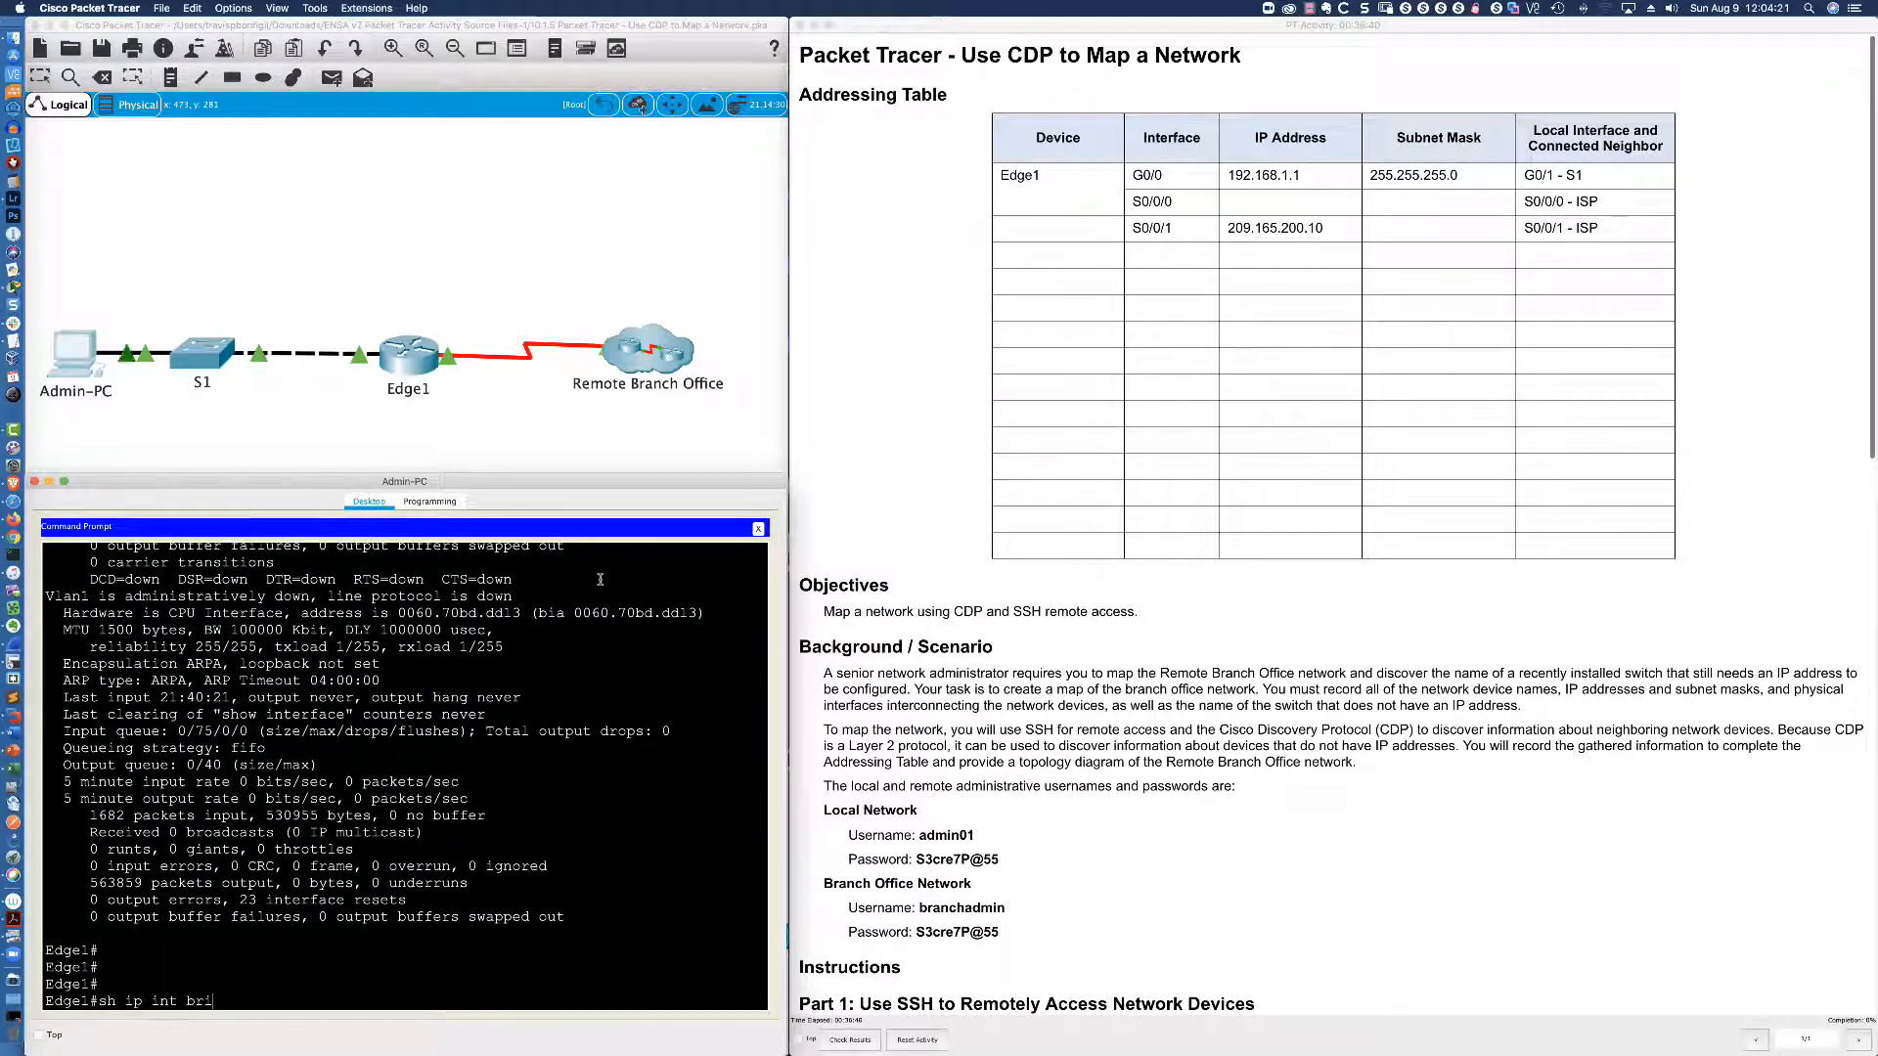
{"action": "key", "text": "Return"}
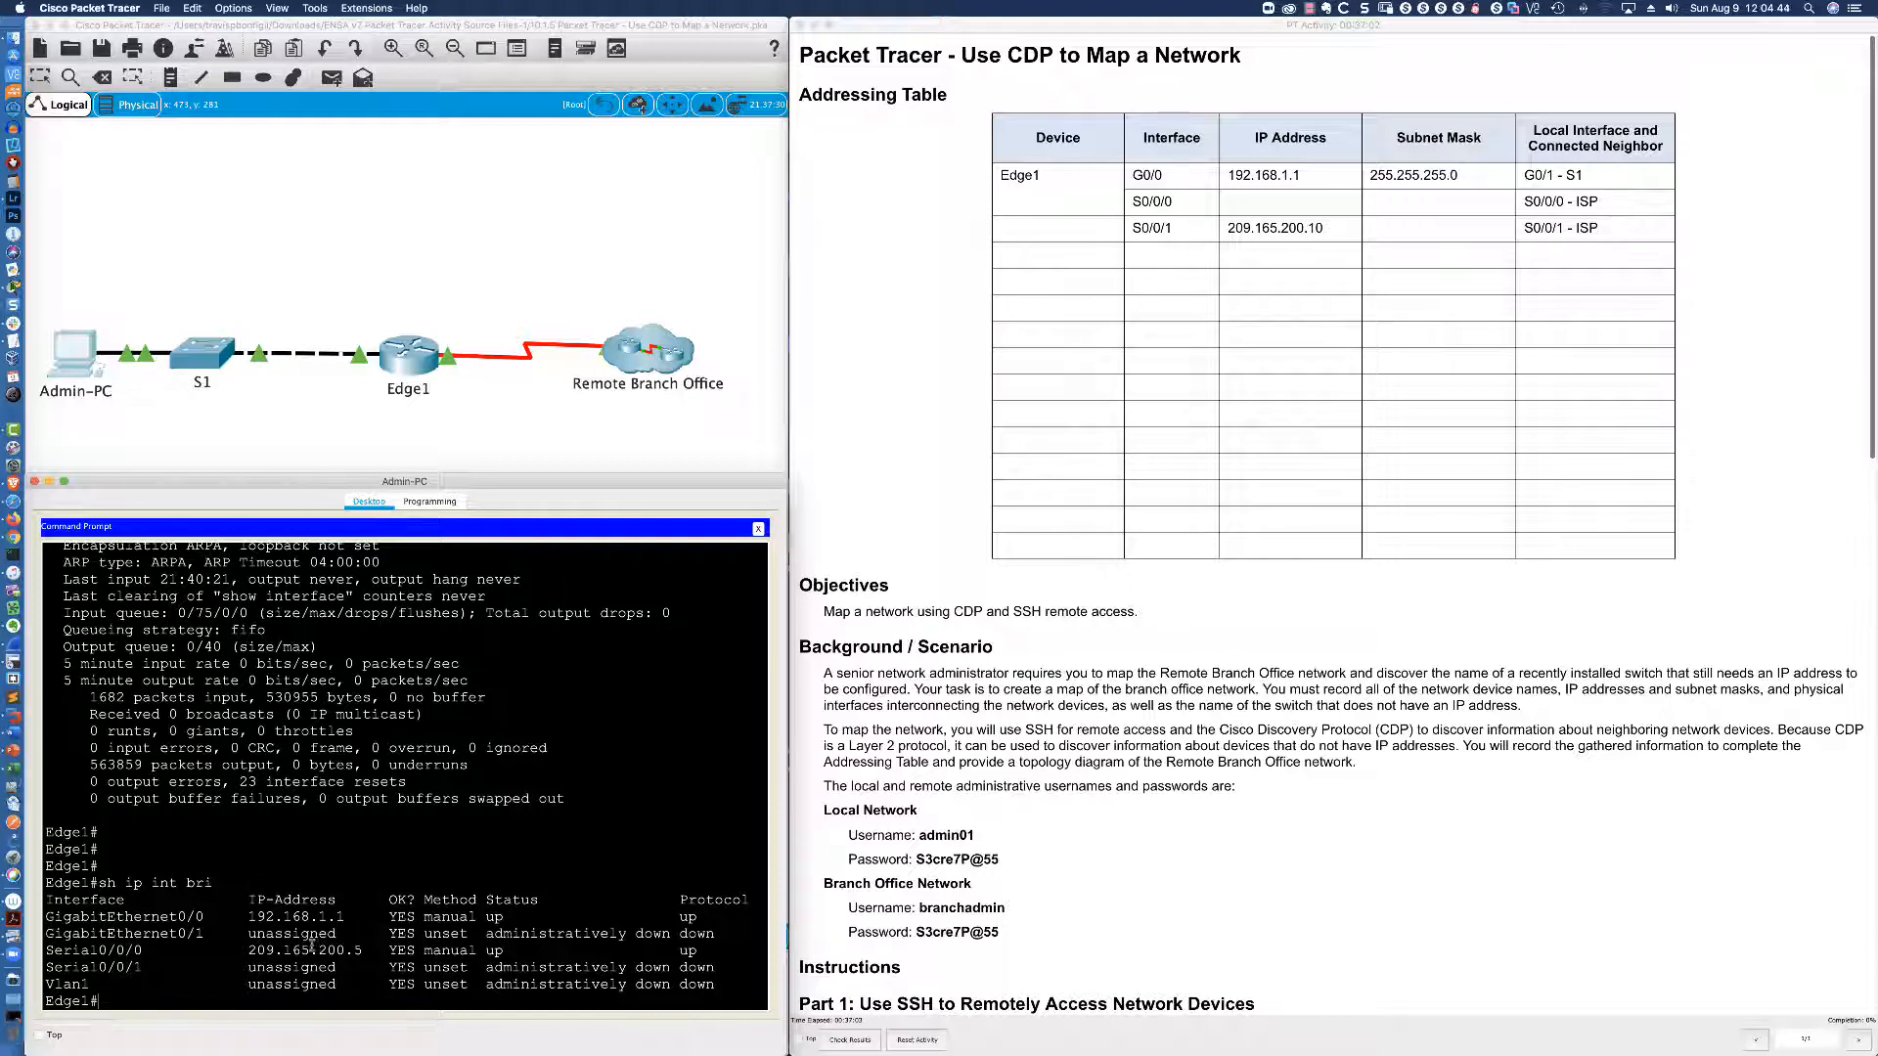
{"action": "left_click_drag", "start_coordinate": [249, 950], "coordinate": [364, 951]}
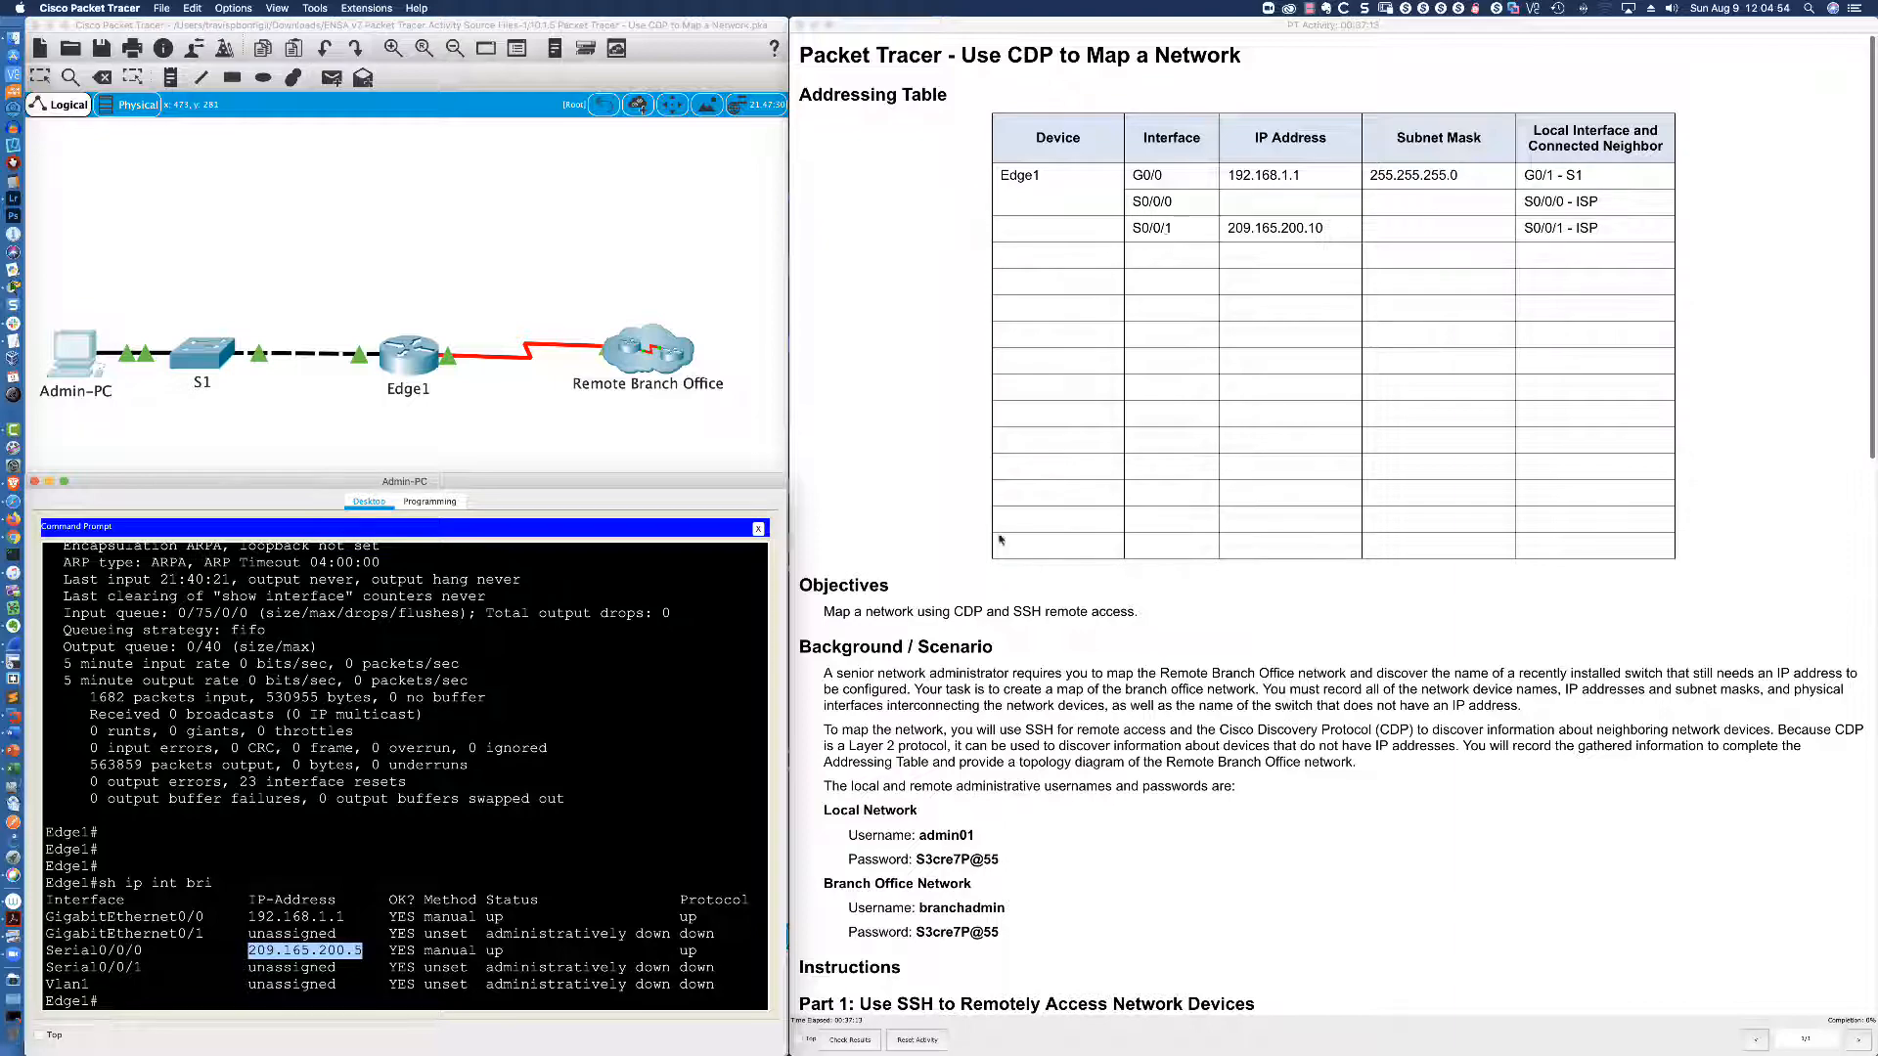
Read the instructions for reaching the Remote Branch Office by SSH and highlight the target address 209.165.200.10.
{"action": "scroll", "coordinate": [936, 654], "scroll_direction": "down", "scroll_amount": 4}
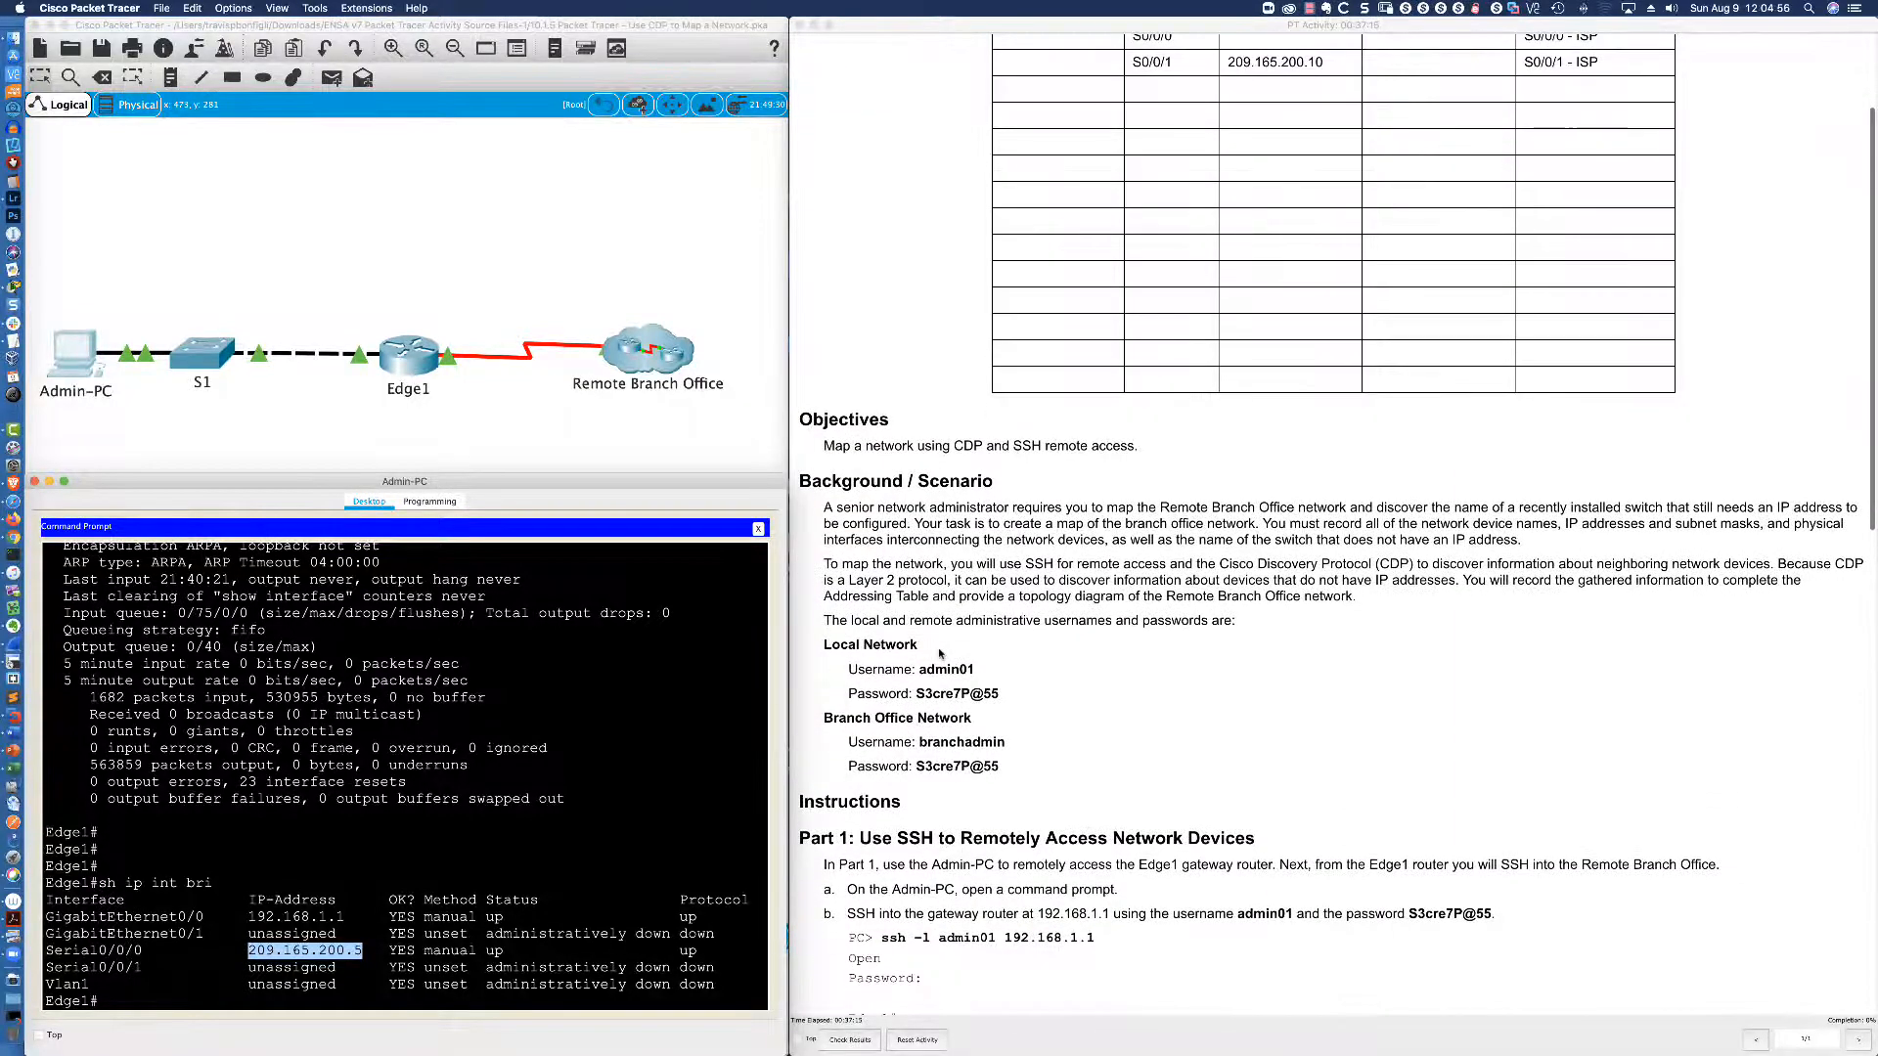
{"action": "scroll", "coordinate": [939, 653], "scroll_direction": "down", "scroll_amount": 18}
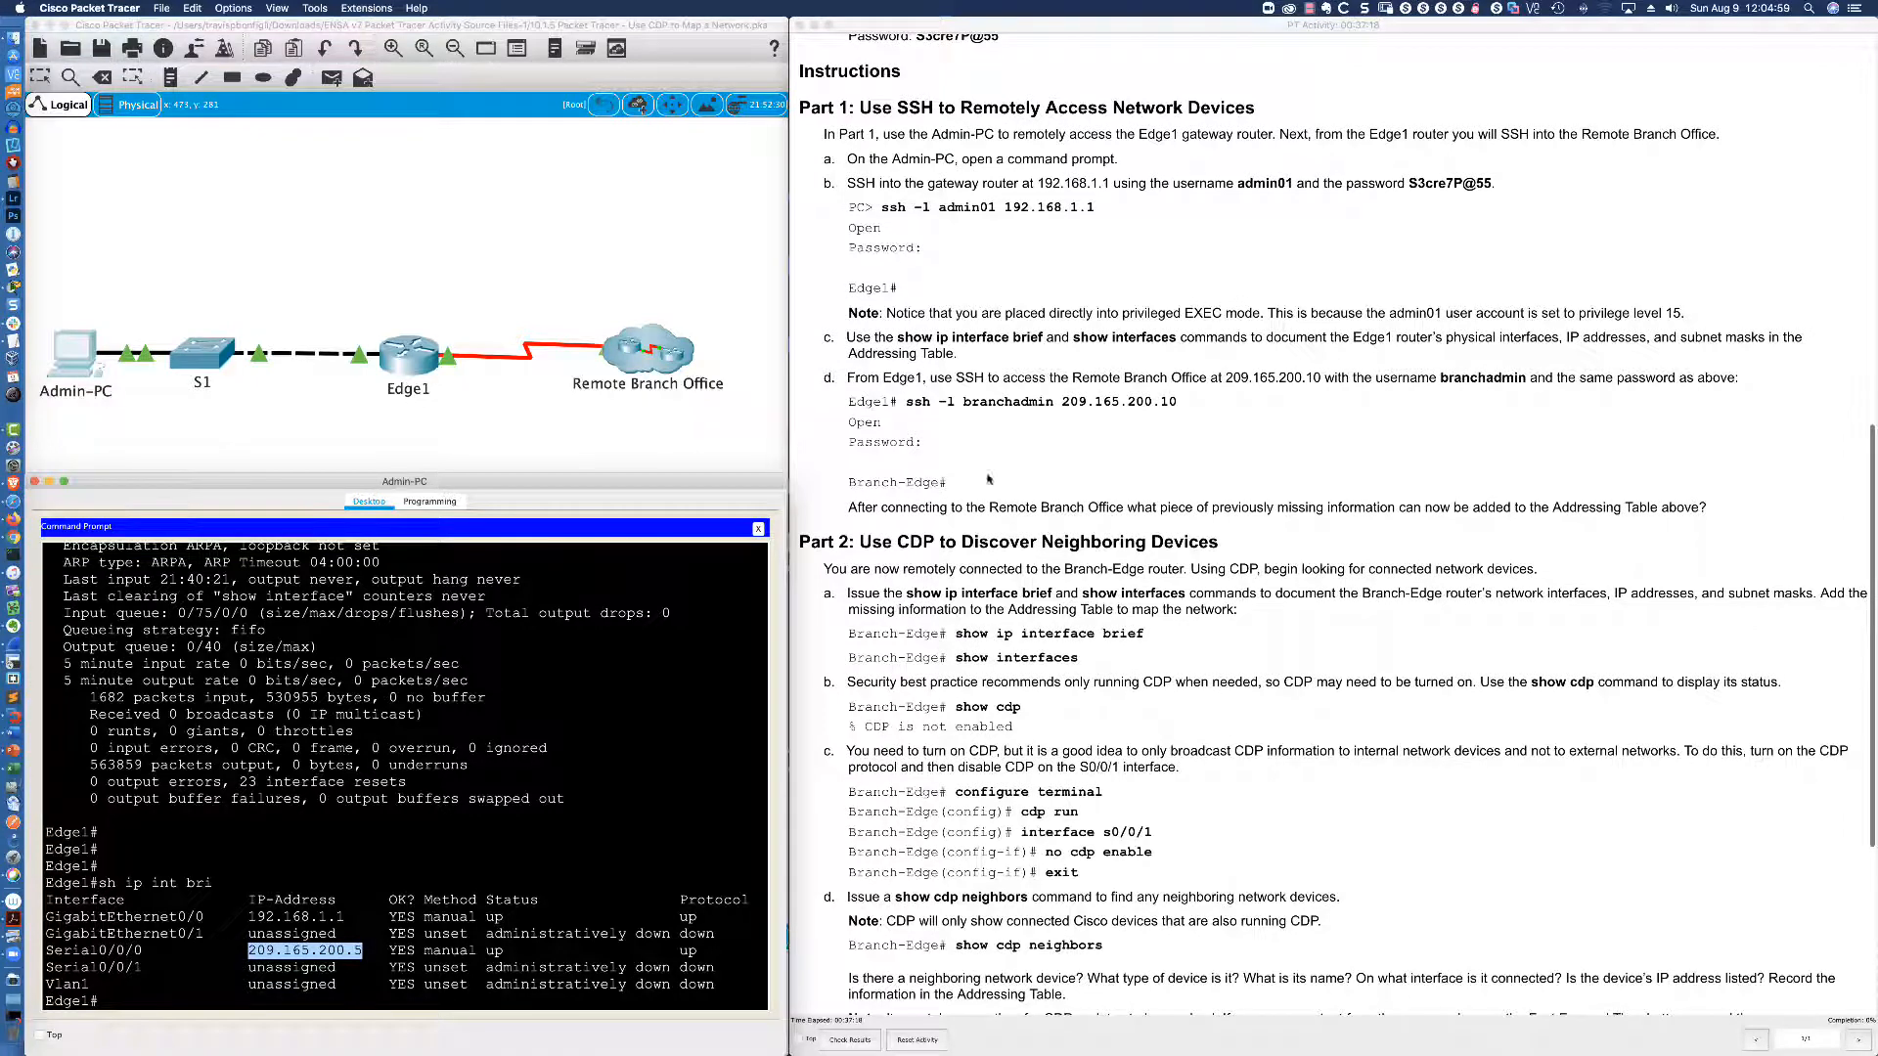
{"action": "left_click", "coordinate": [1164, 403]}
{"action": "left_click_drag", "start_coordinate": [1178, 402], "coordinate": [1063, 401]}
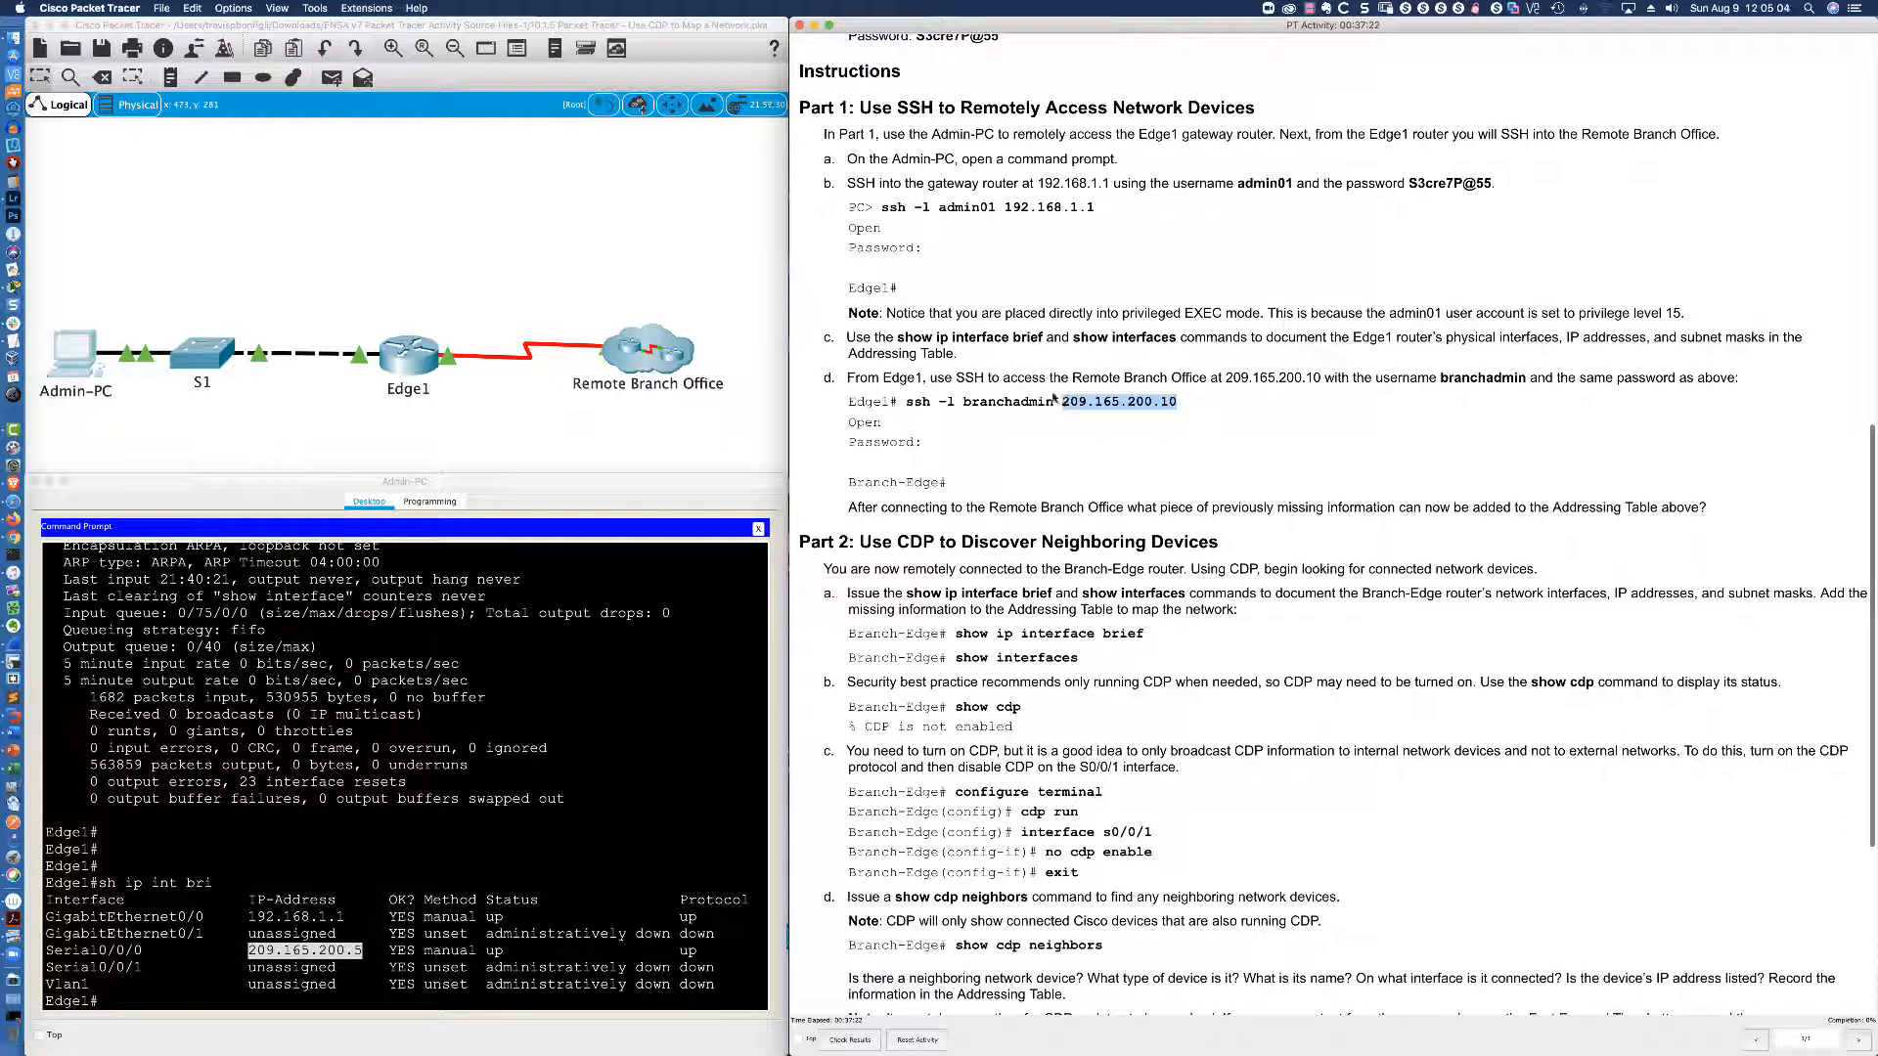
{"action": "scroll", "coordinate": [1002, 395], "scroll_direction": "down", "scroll_amount": 1}
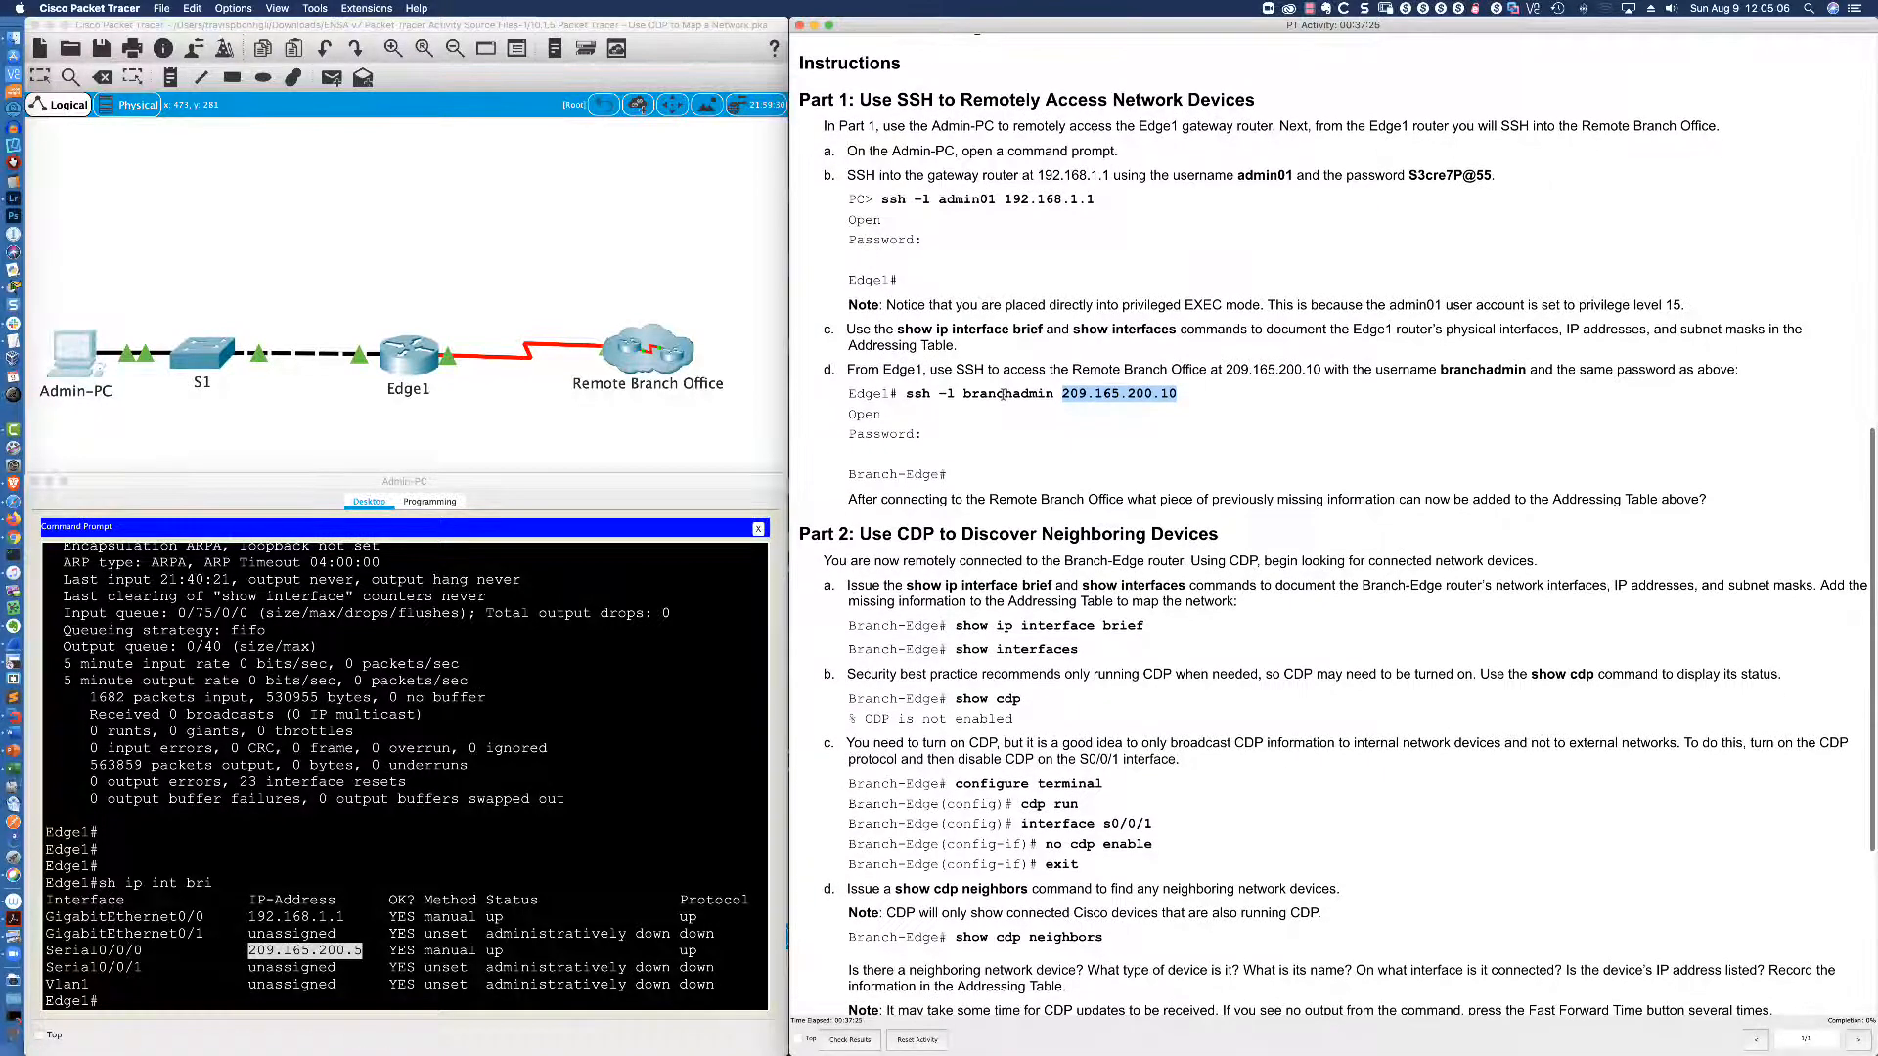
{"action": "left_click", "coordinate": [1002, 395]}
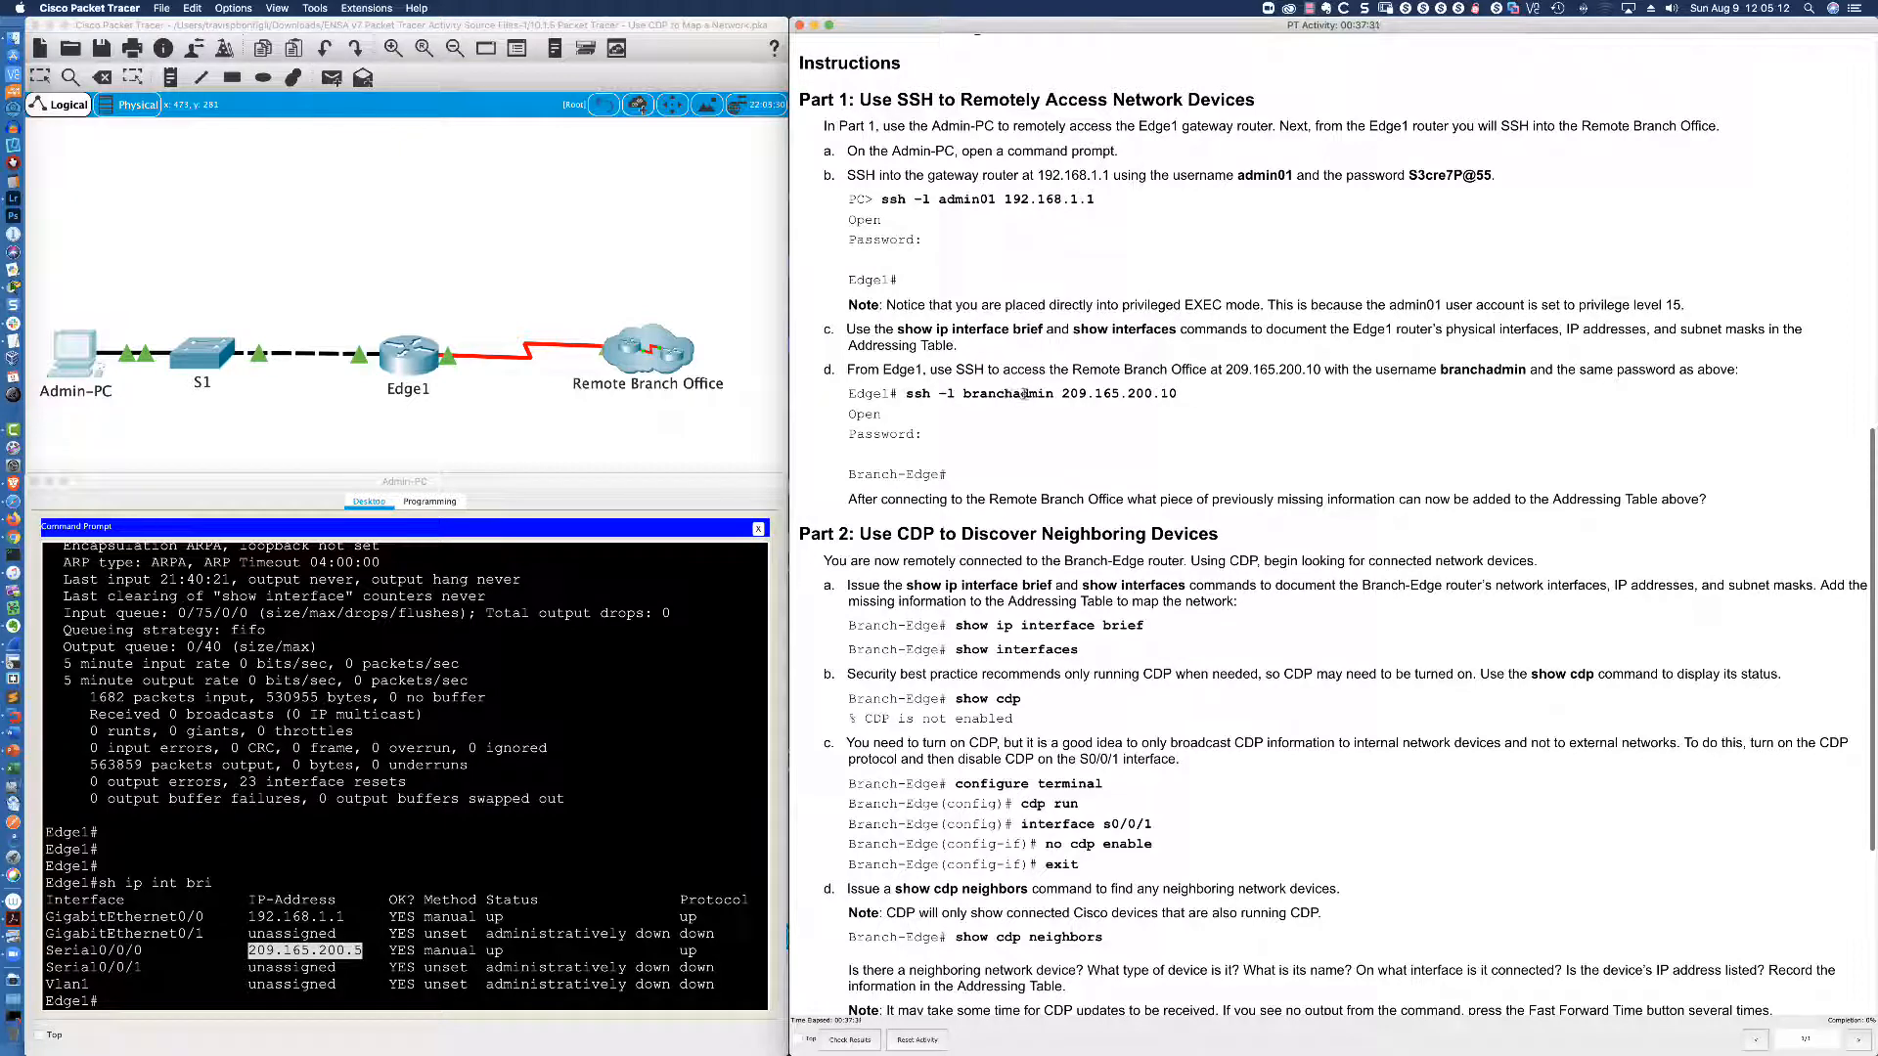
{"action": "scroll", "coordinate": [1011, 373], "scroll_direction": "down", "scroll_amount": 3}
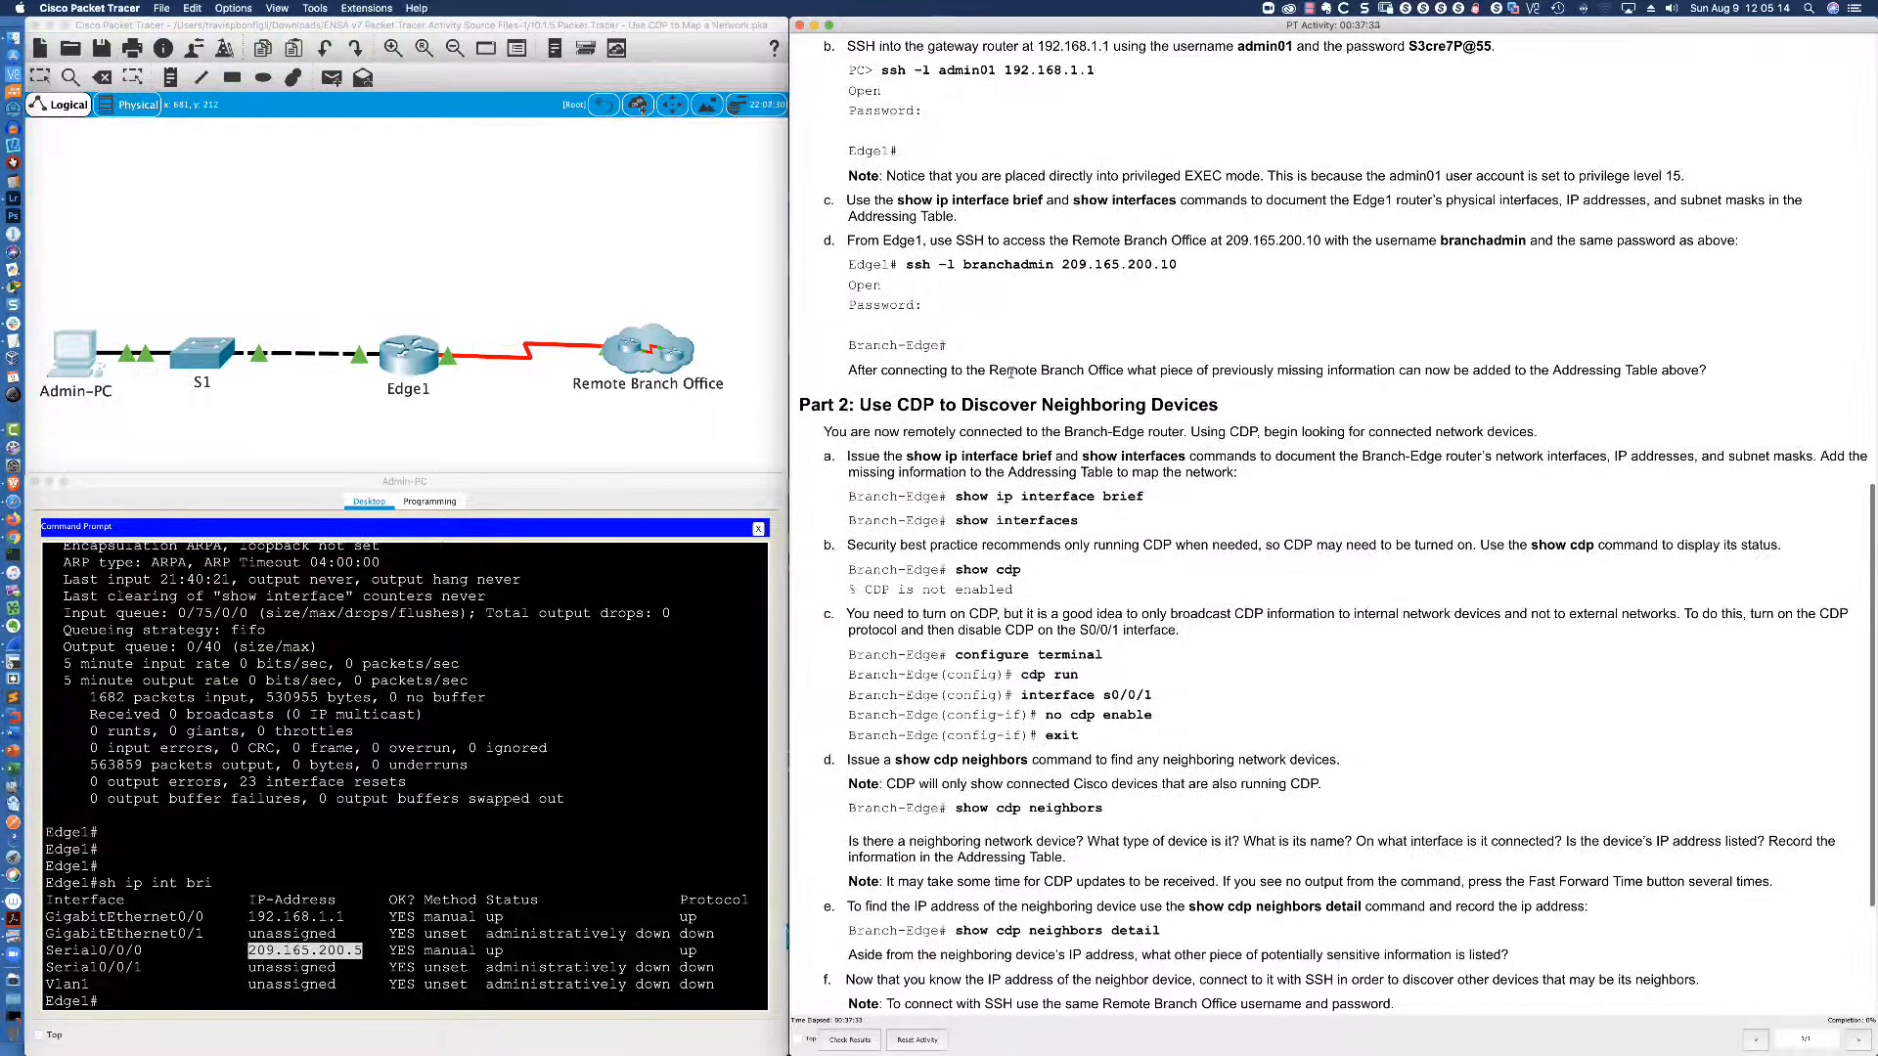
{"action": "scroll", "coordinate": [1012, 373], "scroll_direction": "down", "scroll_amount": 3}
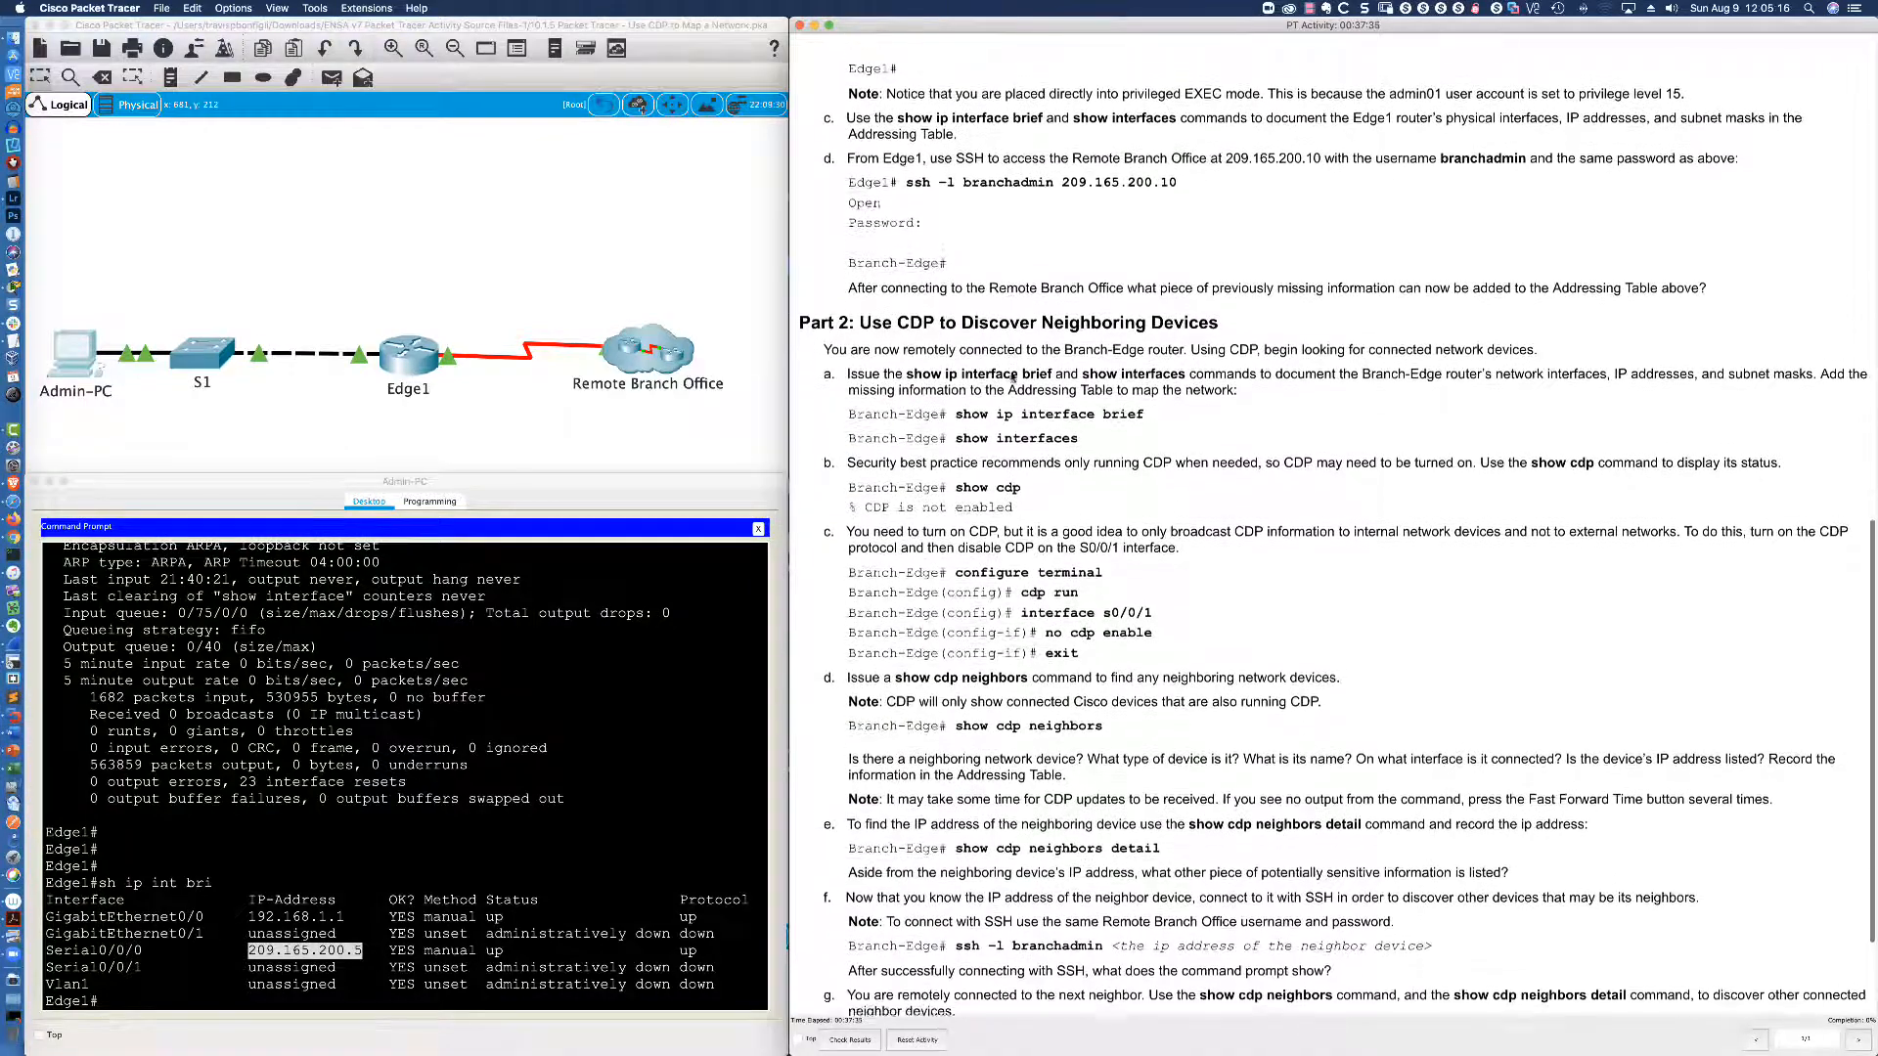
{"action": "scroll", "coordinate": [1012, 376], "scroll_direction": "down", "scroll_amount": 1}
Open an SSH session from Edge1 to 209.165.200.10 as branchadmin and enter the account password.
{"action": "left_click", "coordinate": [673, 718]}
{"action": "key", "text": "Return"}
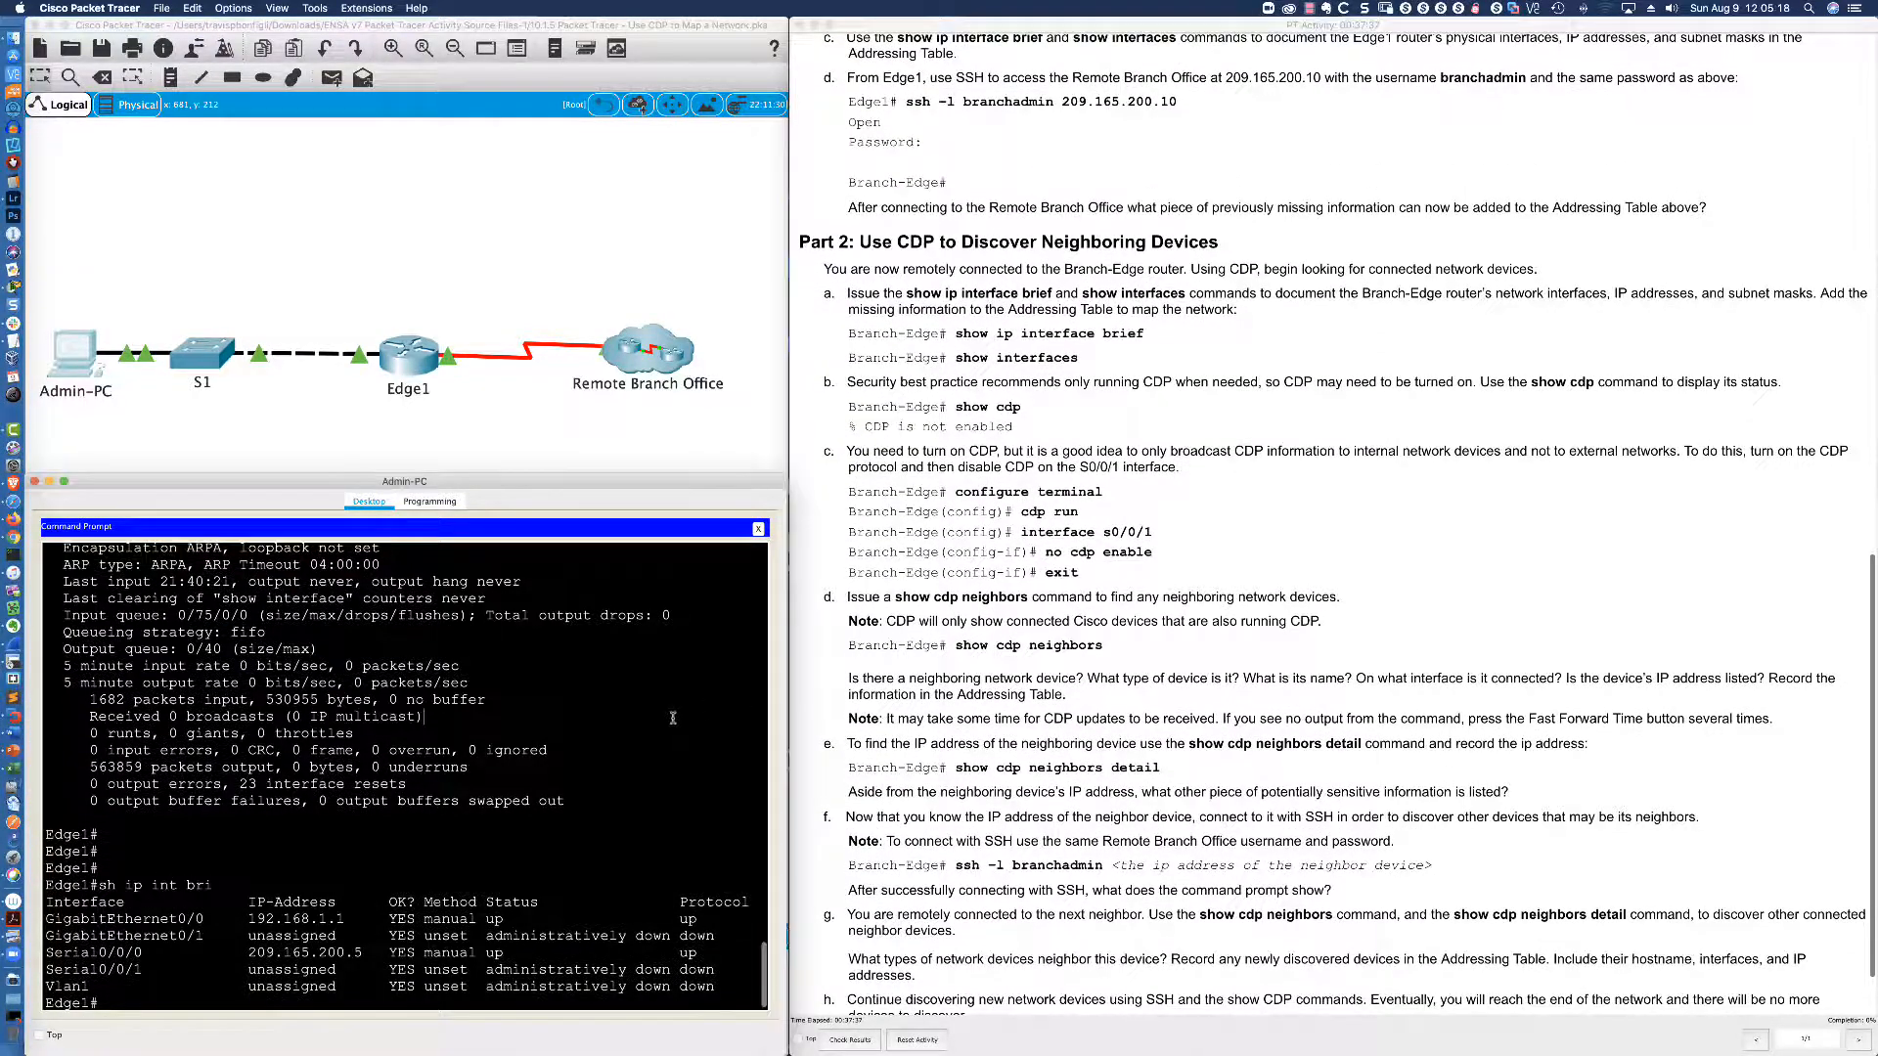
{"action": "key", "text": "Return"}
{"action": "key", "text": "Return"}
{"action": "key", "text": "Return"}
{"action": "key", "text": "Return"}
{"action": "type", "text": "ssh "}
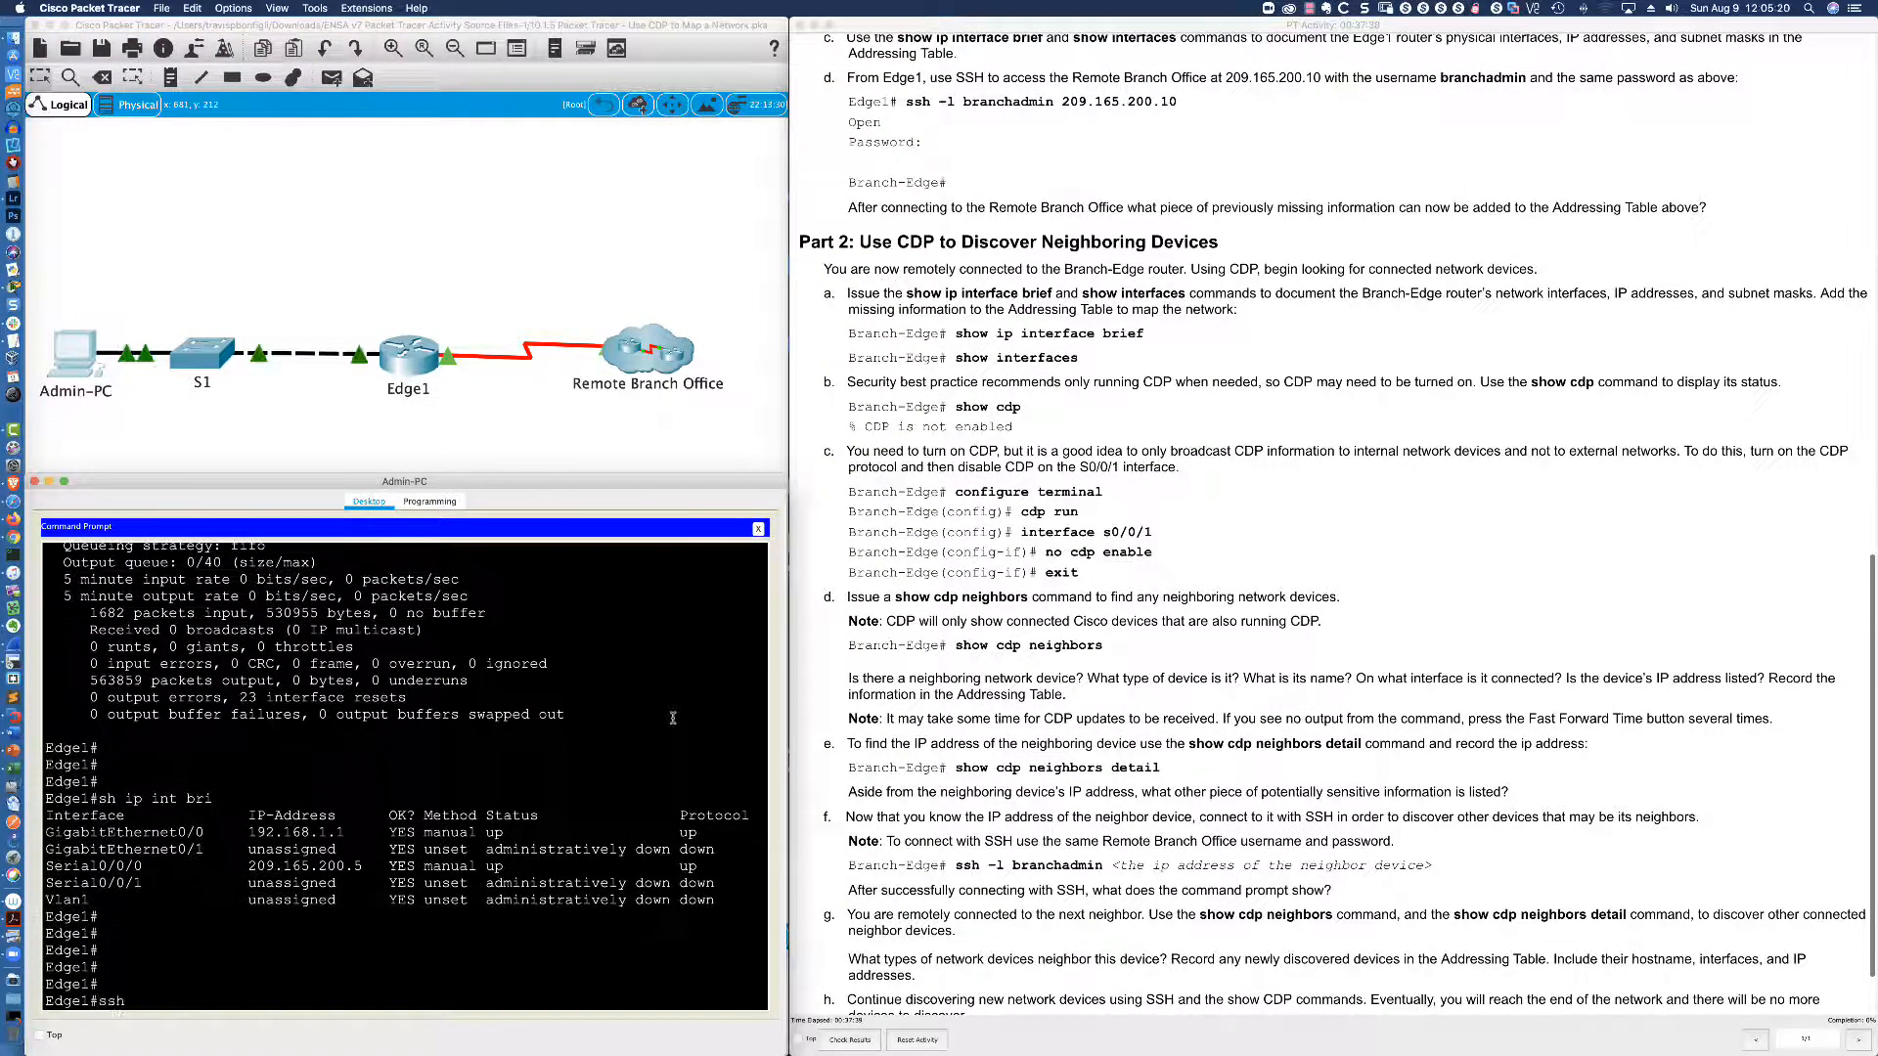
{"action": "type", "text": "-l branchadmin 209.165"}
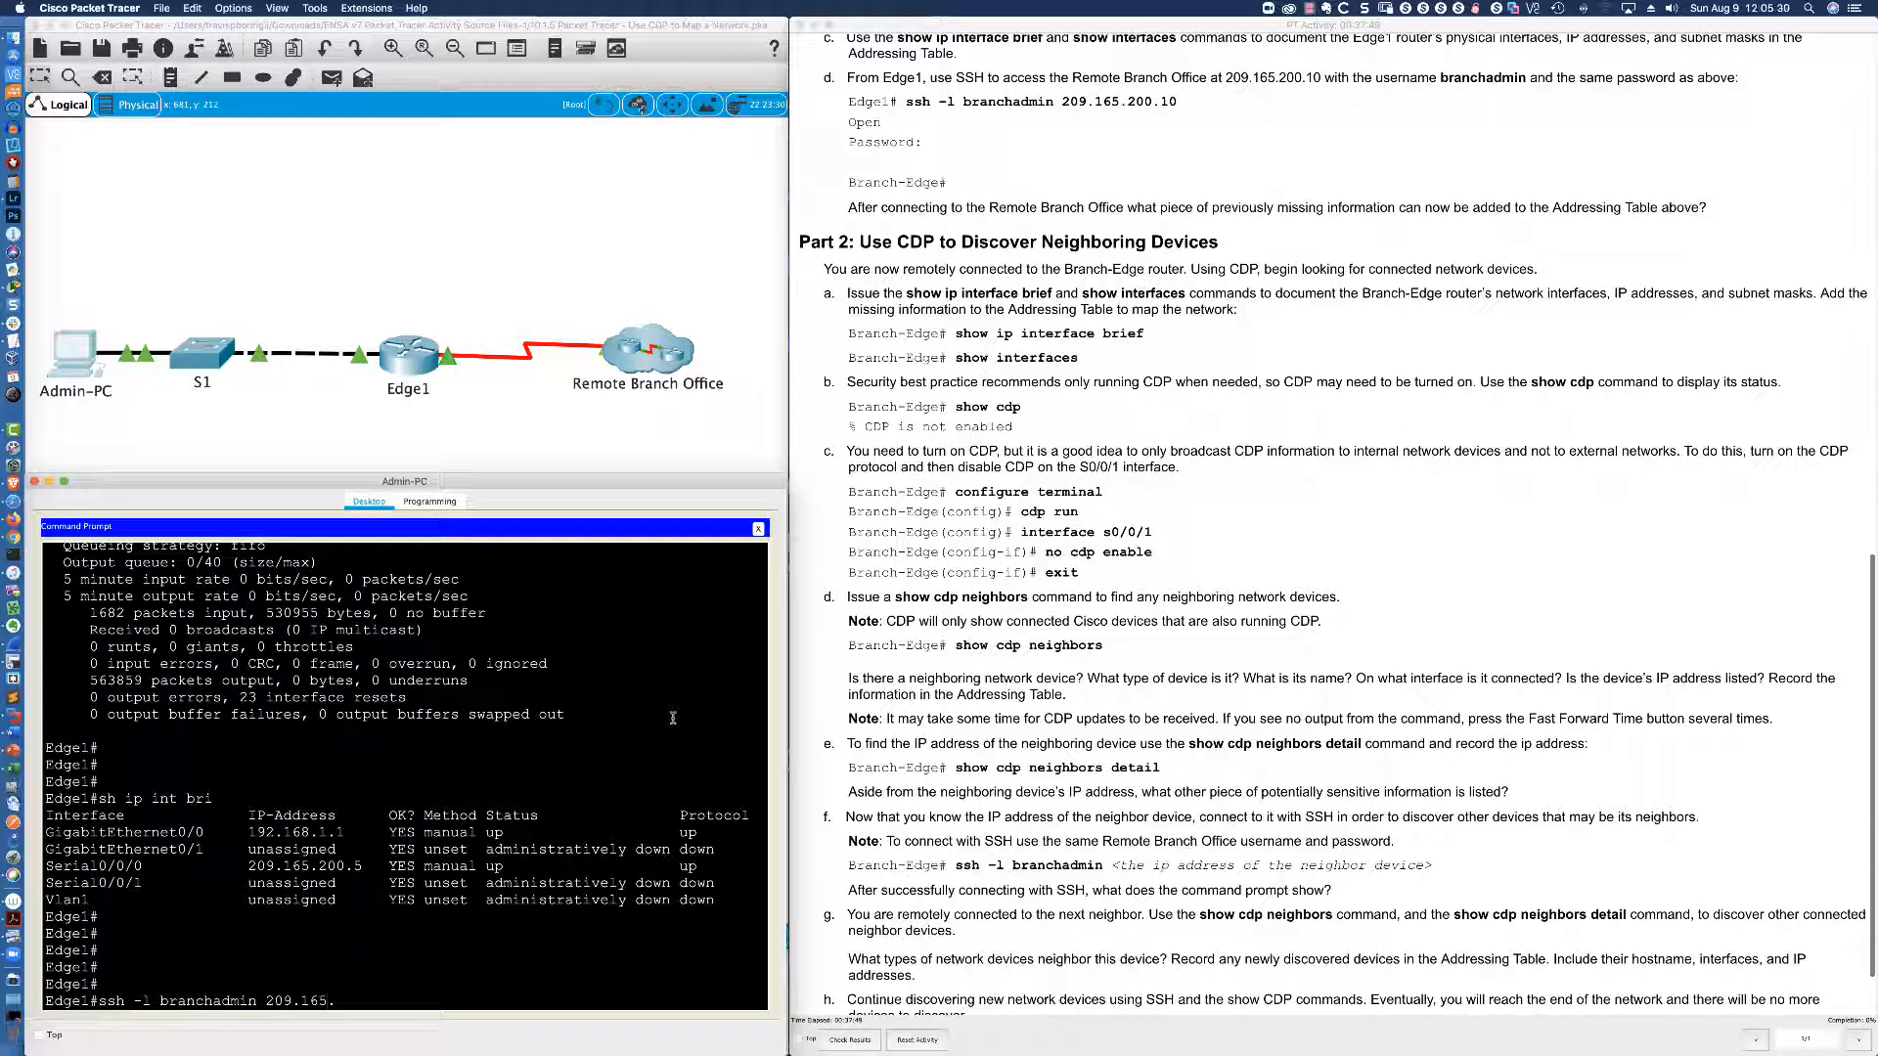
{"action": "type", "text": ".200.10"}
{"action": "key", "text": "Return"}
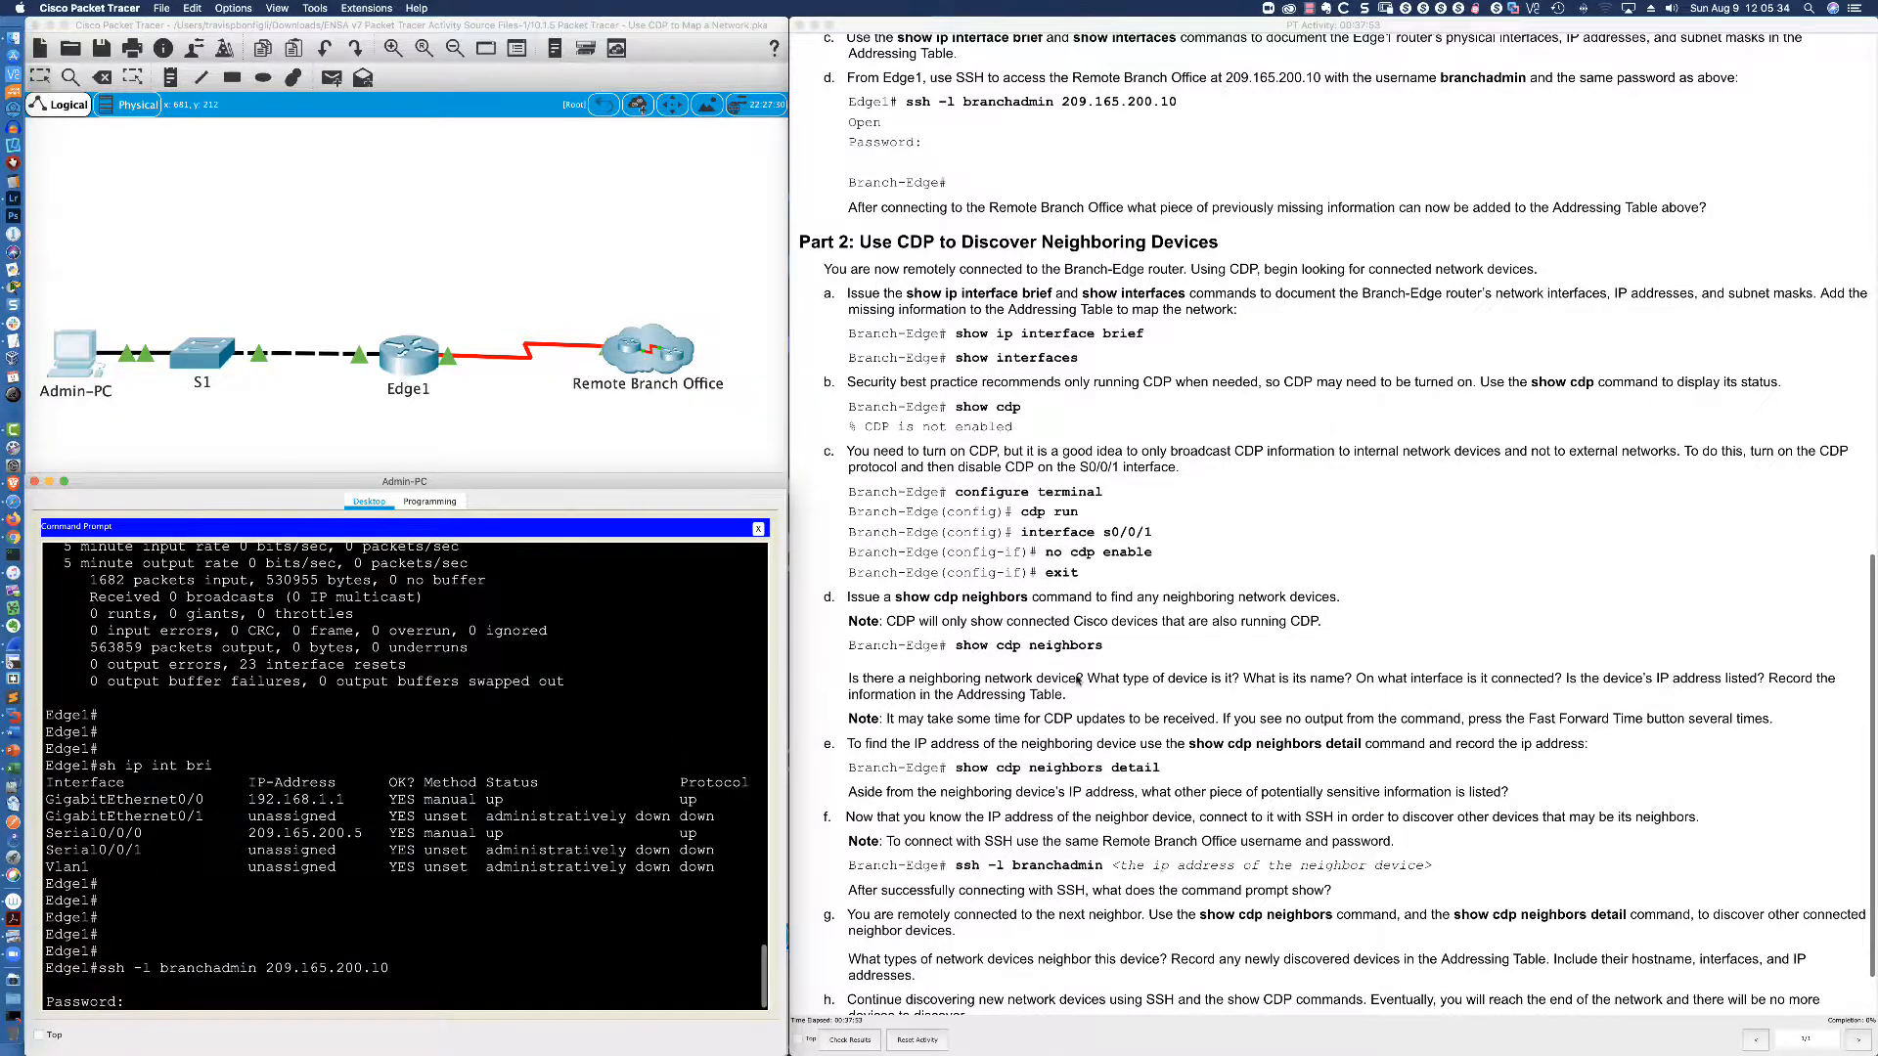
{"action": "scroll", "coordinate": [1071, 682], "scroll_direction": "up", "scroll_amount": 6}
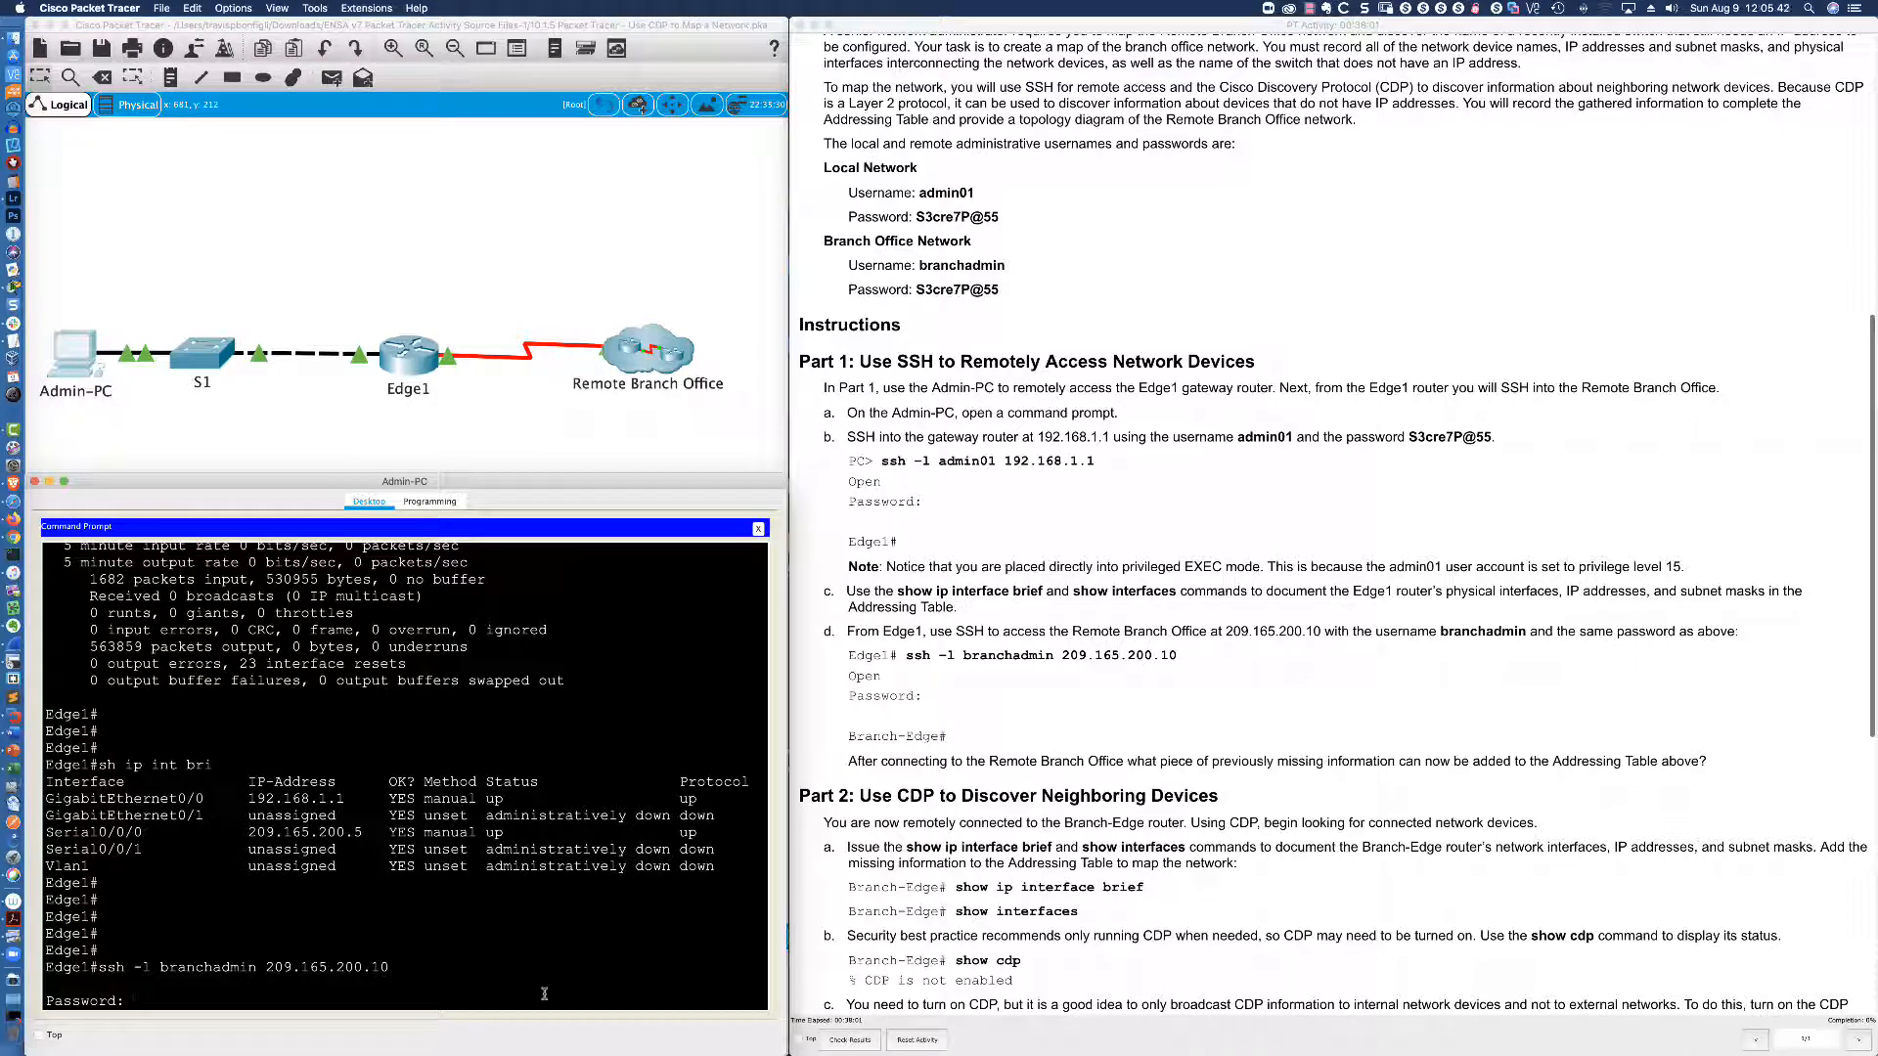
{"action": "key", "text": "Return"}
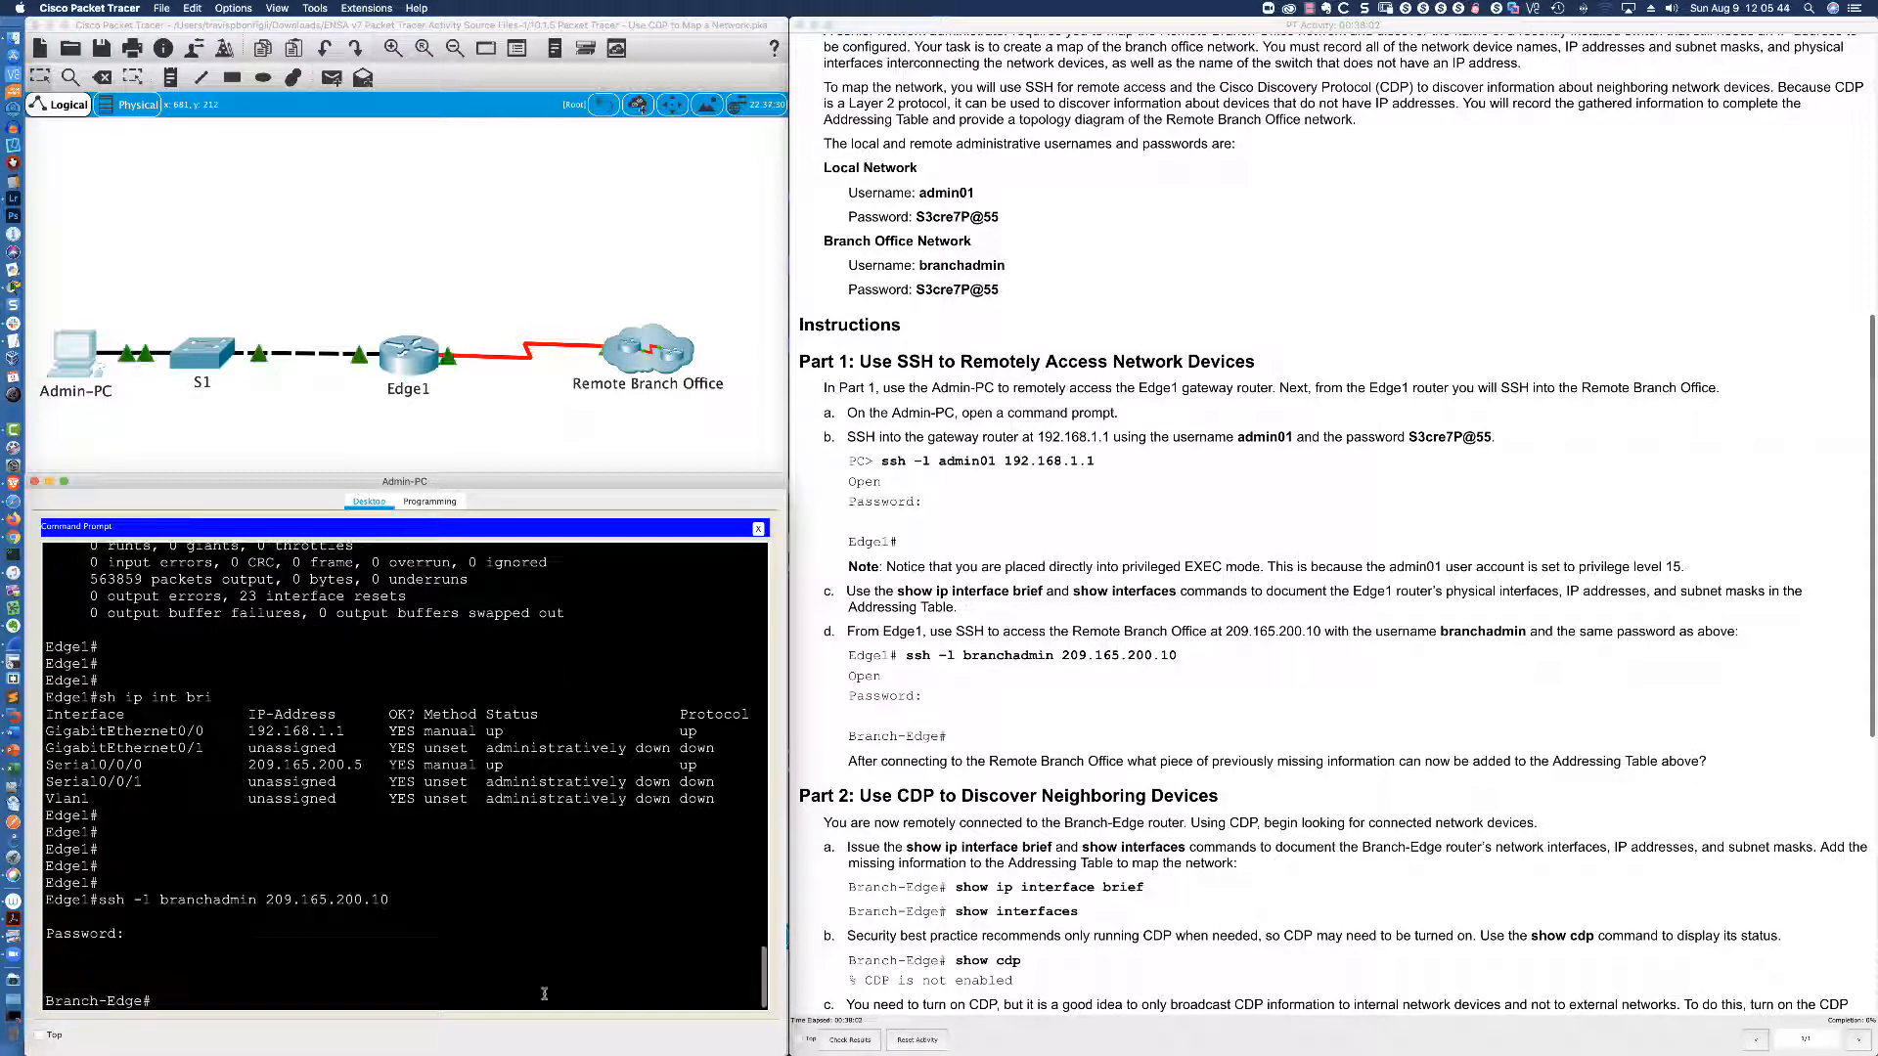
Display the brief IP interface summary on Branch-Edge.
{"action": "key", "text": "Return"}
{"action": "key", "text": "Return"}
{"action": "key", "text": "Return"}
{"action": "key", "text": "Return"}
{"action": "key", "text": "Return"}
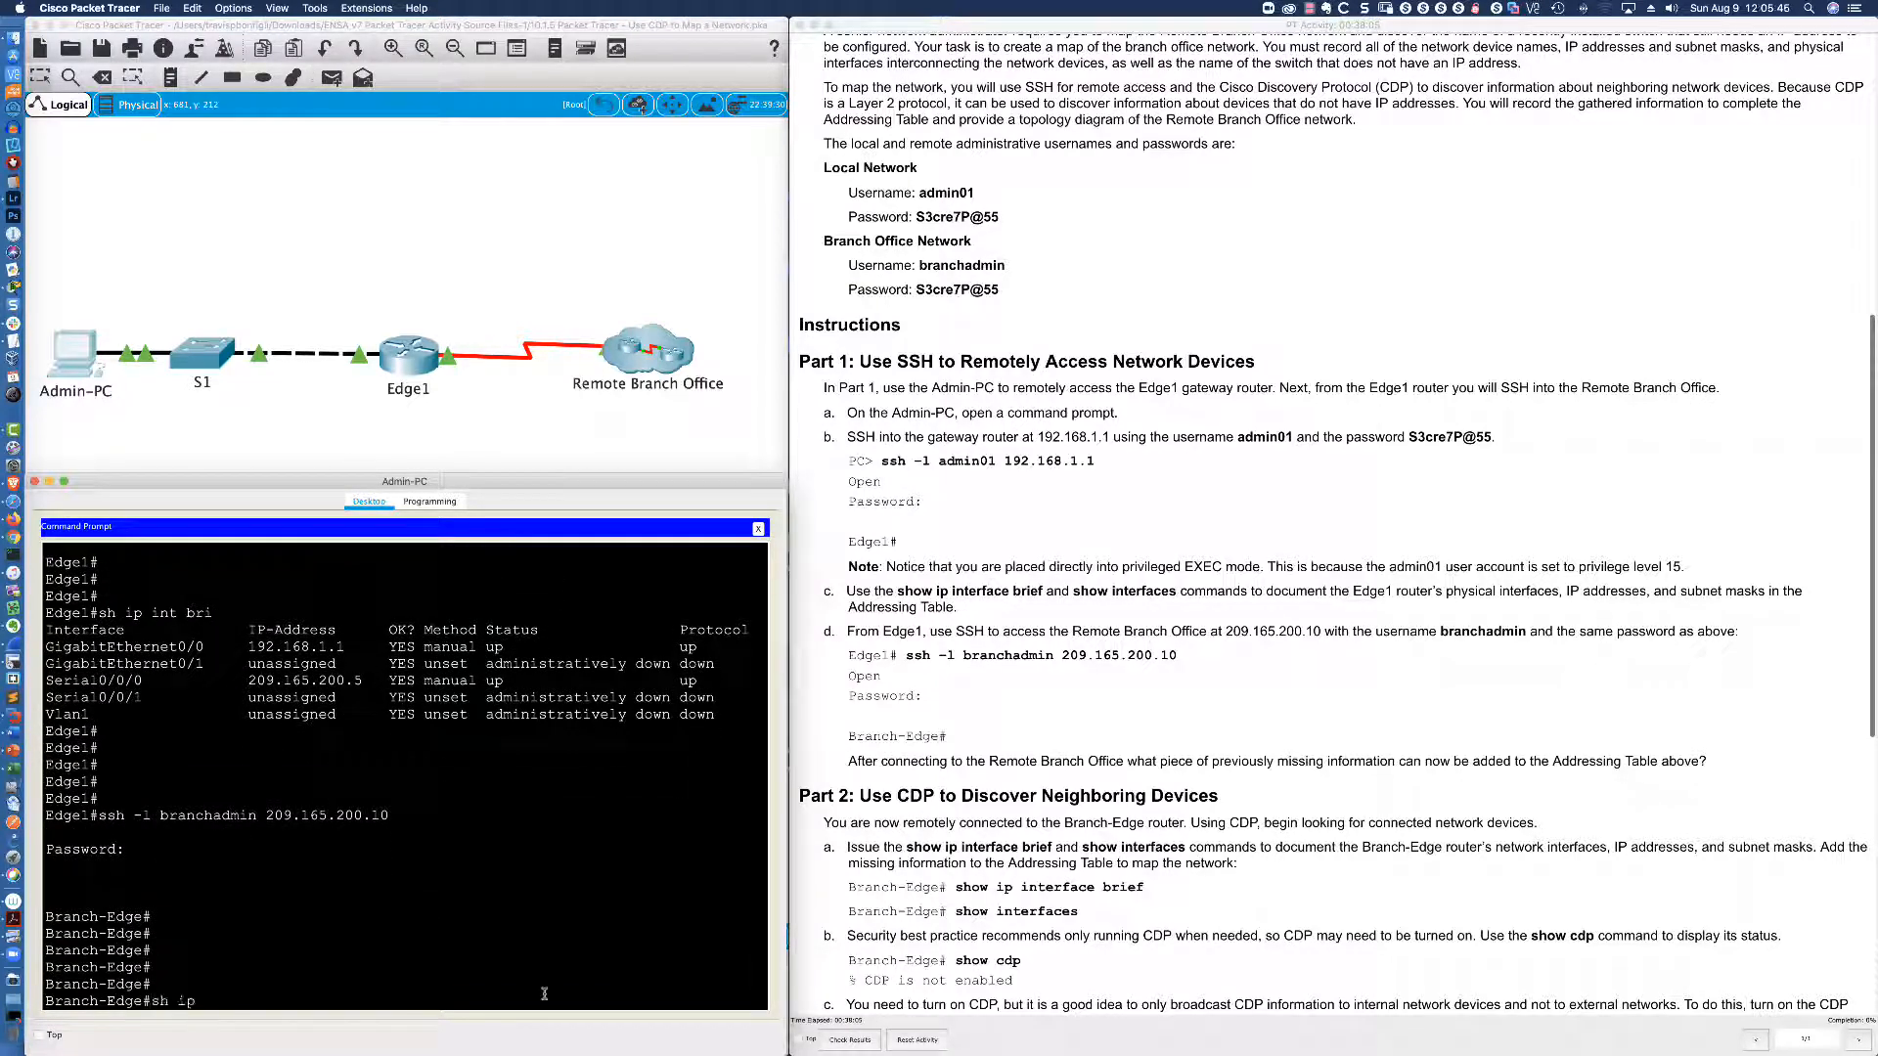
{"action": "type", "text": "sh ip int bri"}
{"action": "key", "text": "Return"}
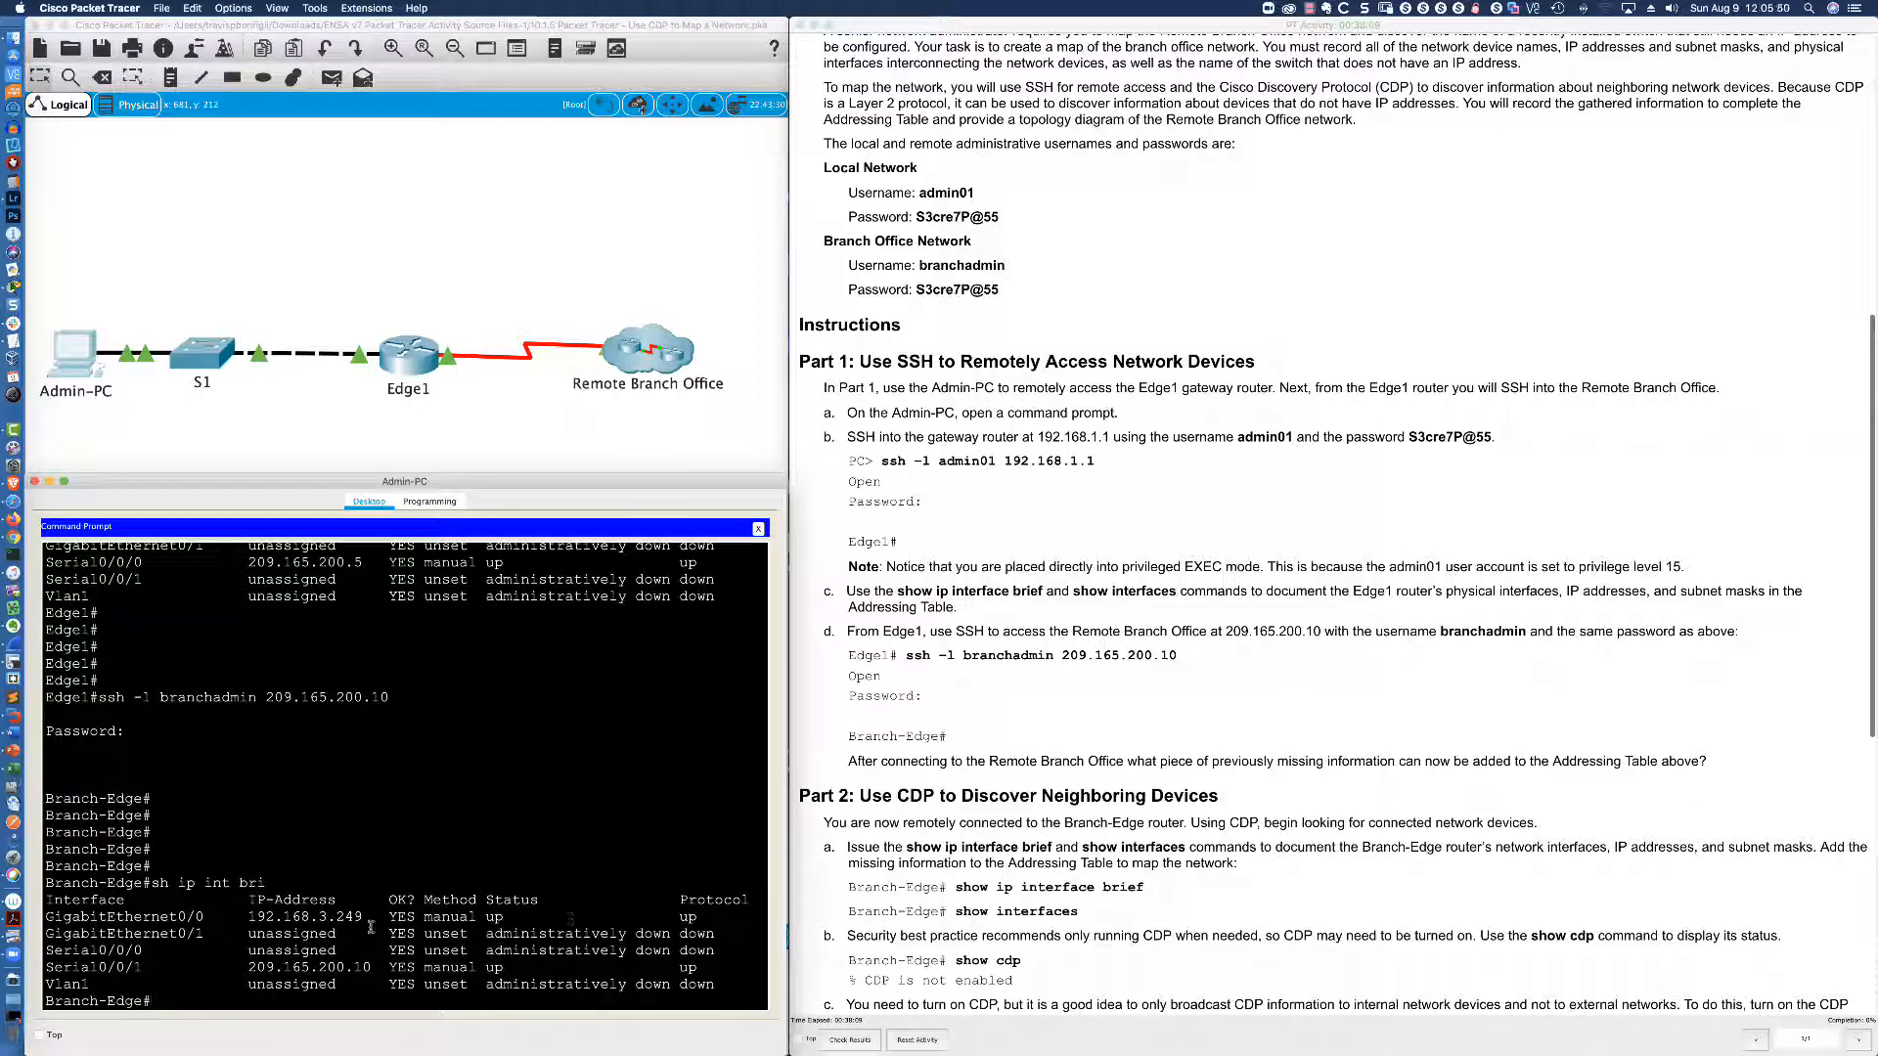
Highlight Branch-Edge's GigabitEthernet0/0 and Serial0/0/1 addresses and compare them with the Addressing Table and the Part 2 instructions.
{"action": "left_click_drag", "start_coordinate": [363, 918], "coordinate": [246, 917]}
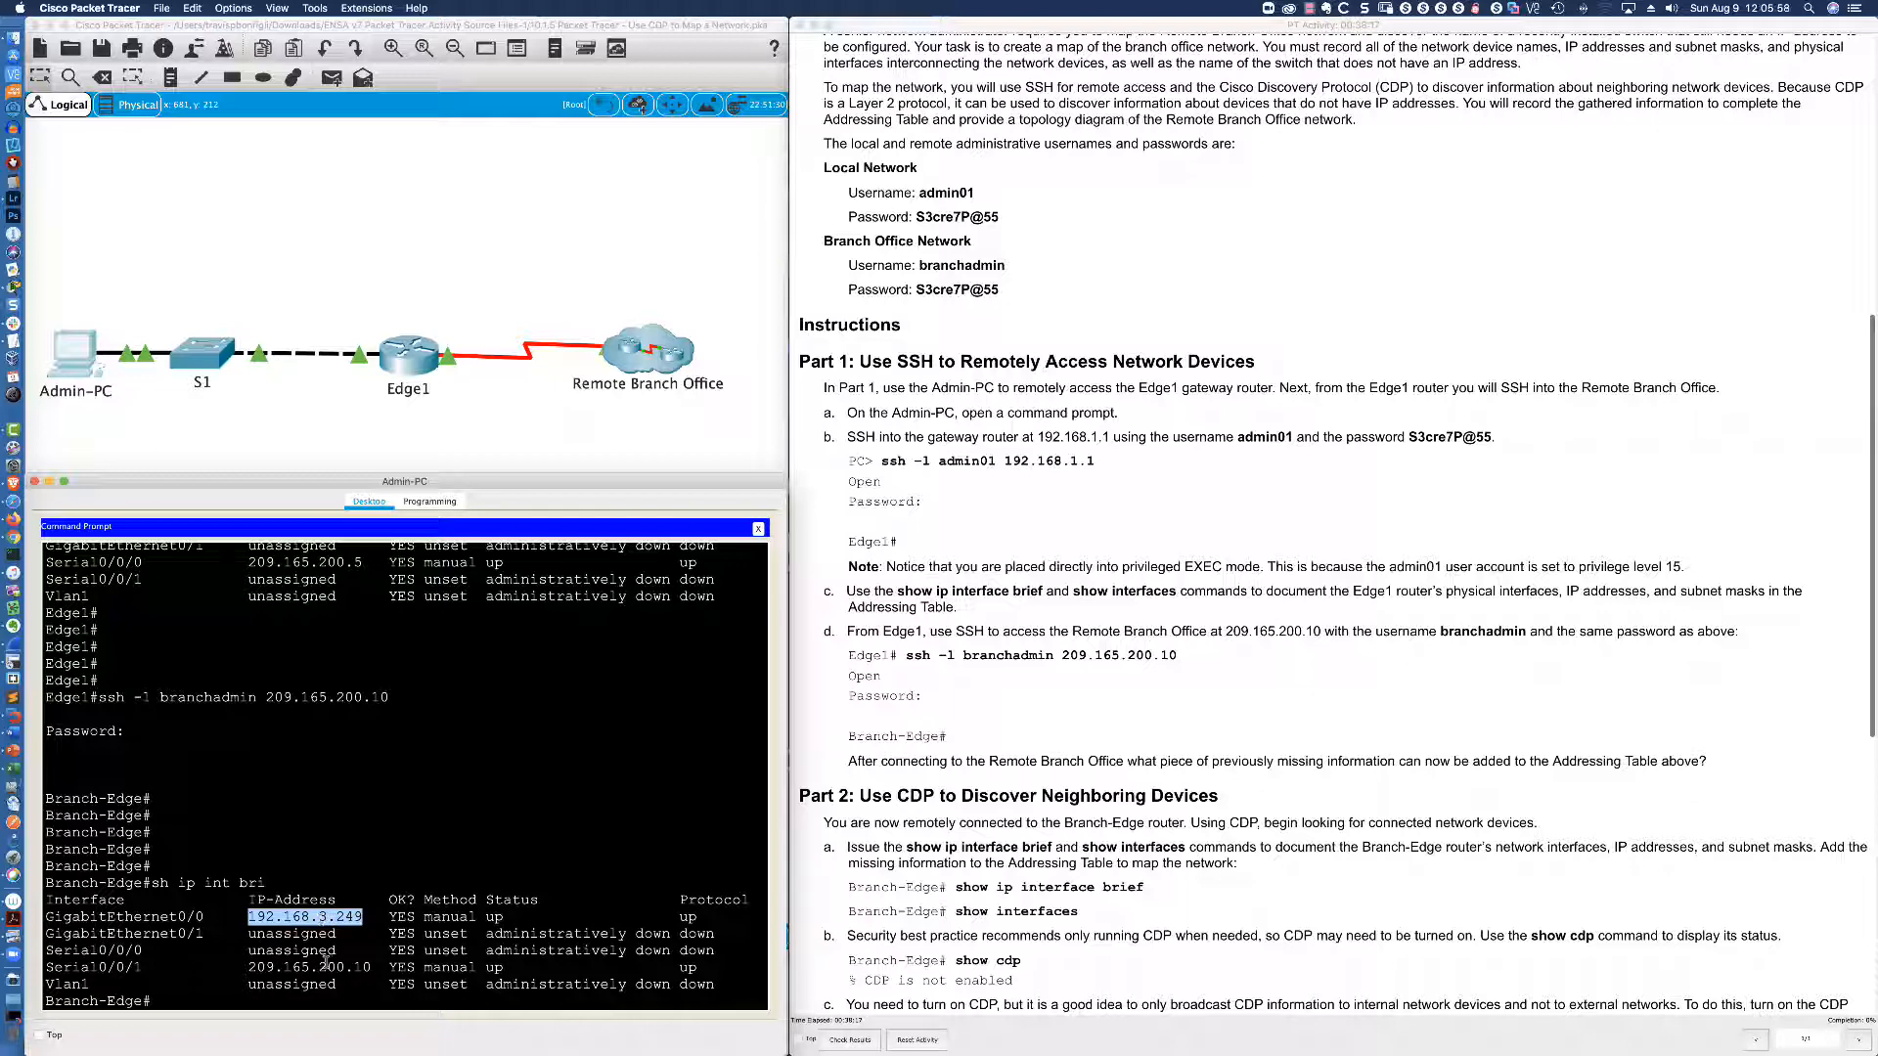
{"action": "left_click_drag", "start_coordinate": [245, 967], "coordinate": [371, 966]}
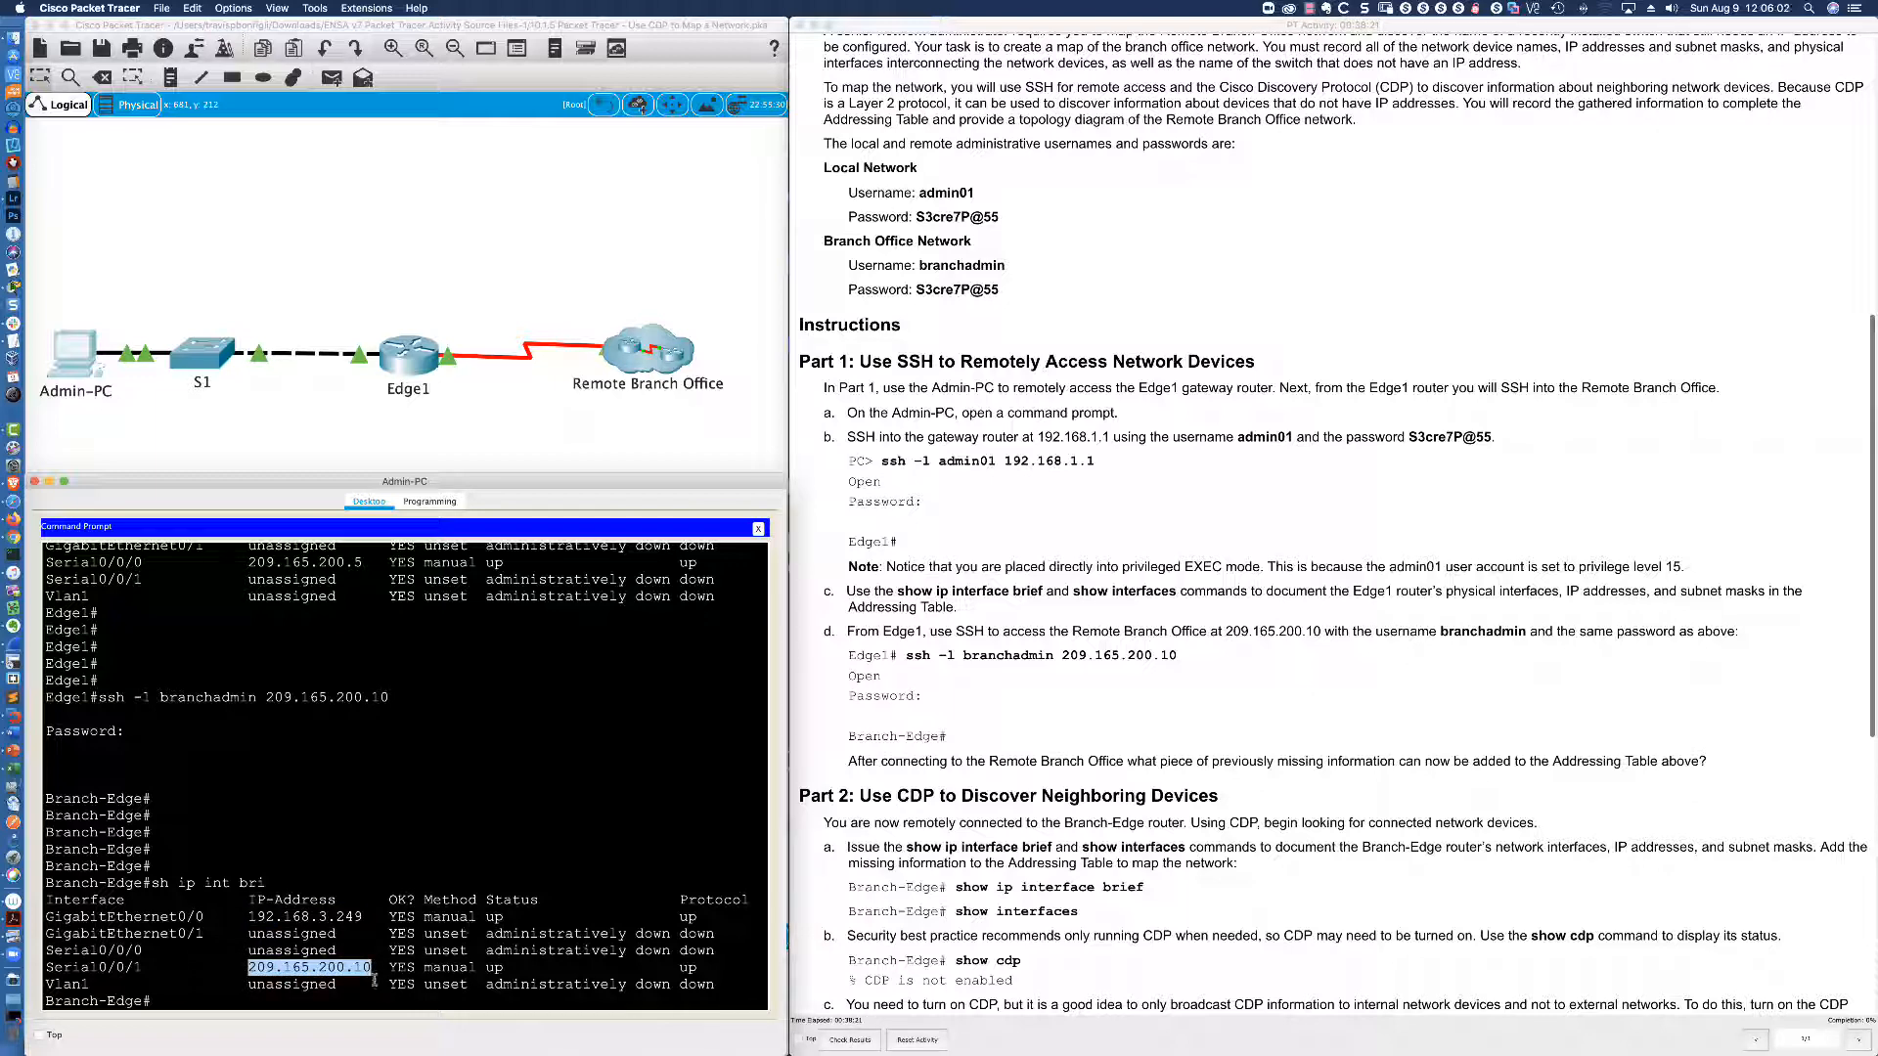
{"action": "scroll", "coordinate": [1065, 746], "scroll_direction": "up", "scroll_amount": 10}
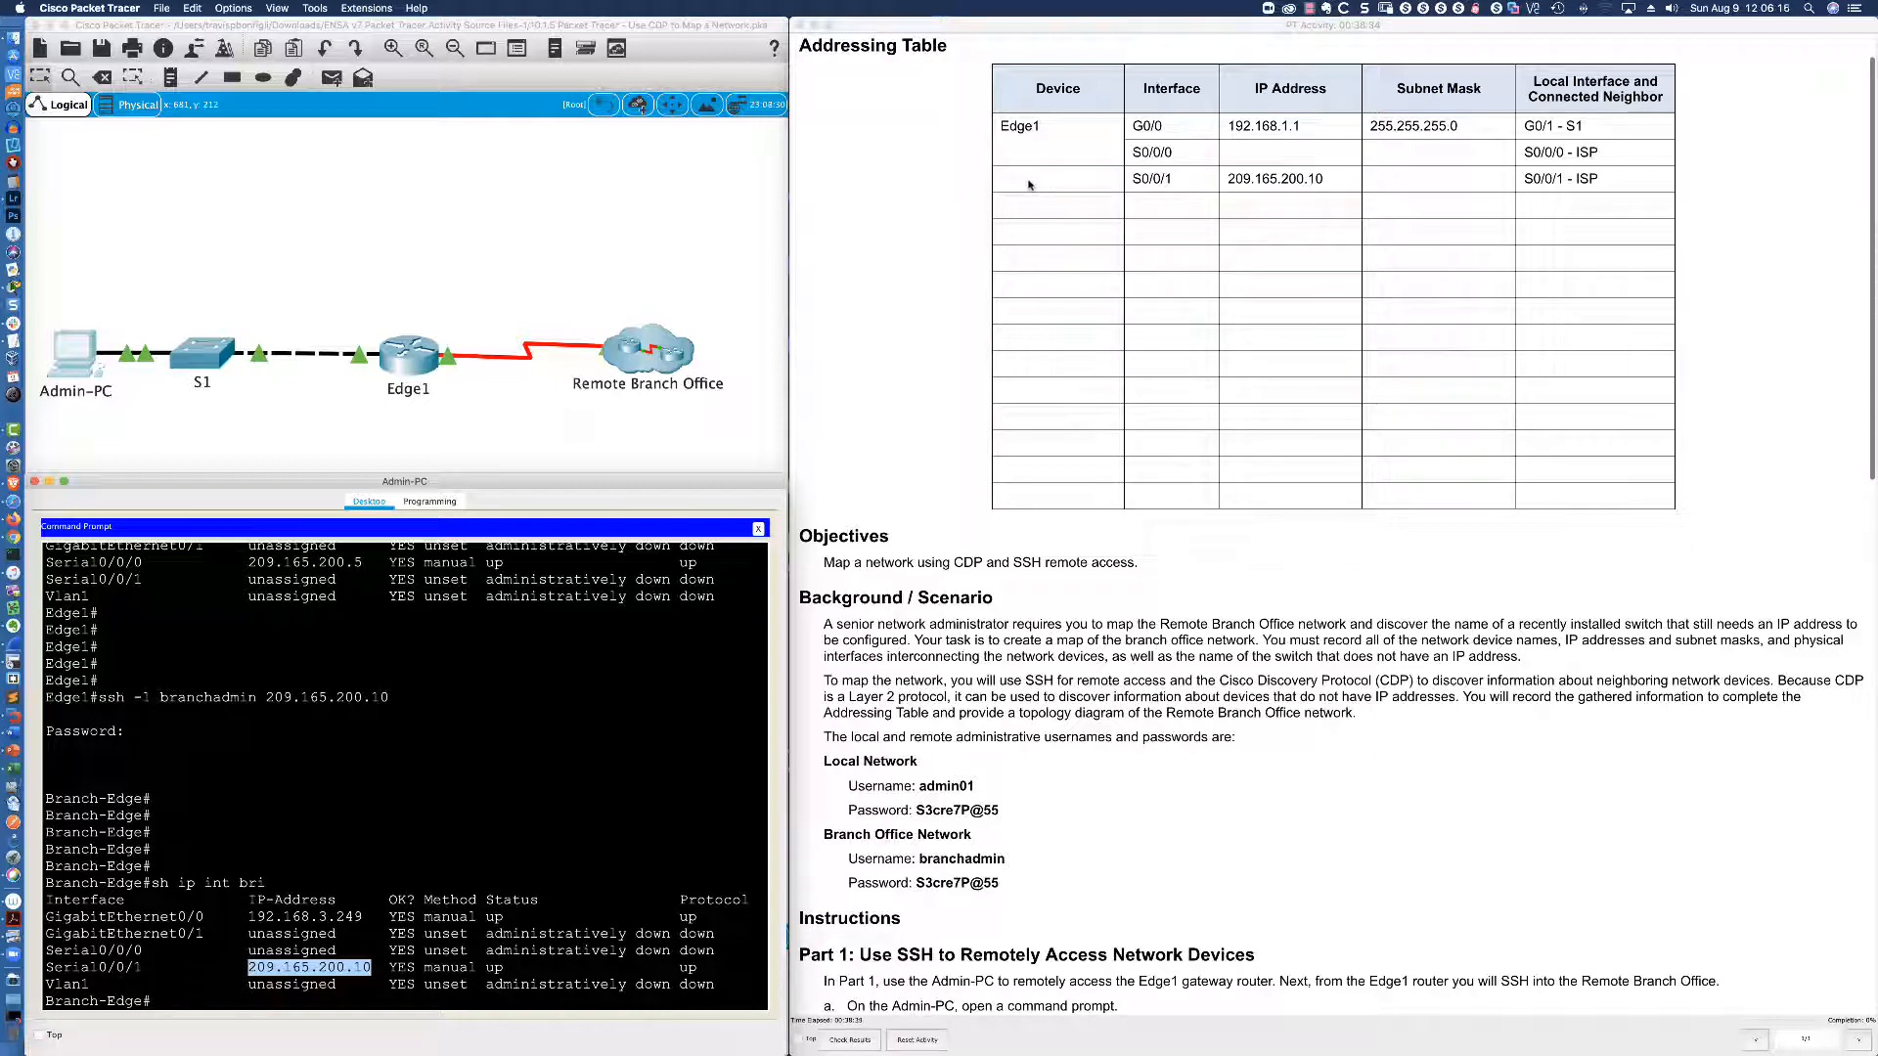
{"action": "scroll", "coordinate": [1036, 184], "scroll_direction": "down", "scroll_amount": 10}
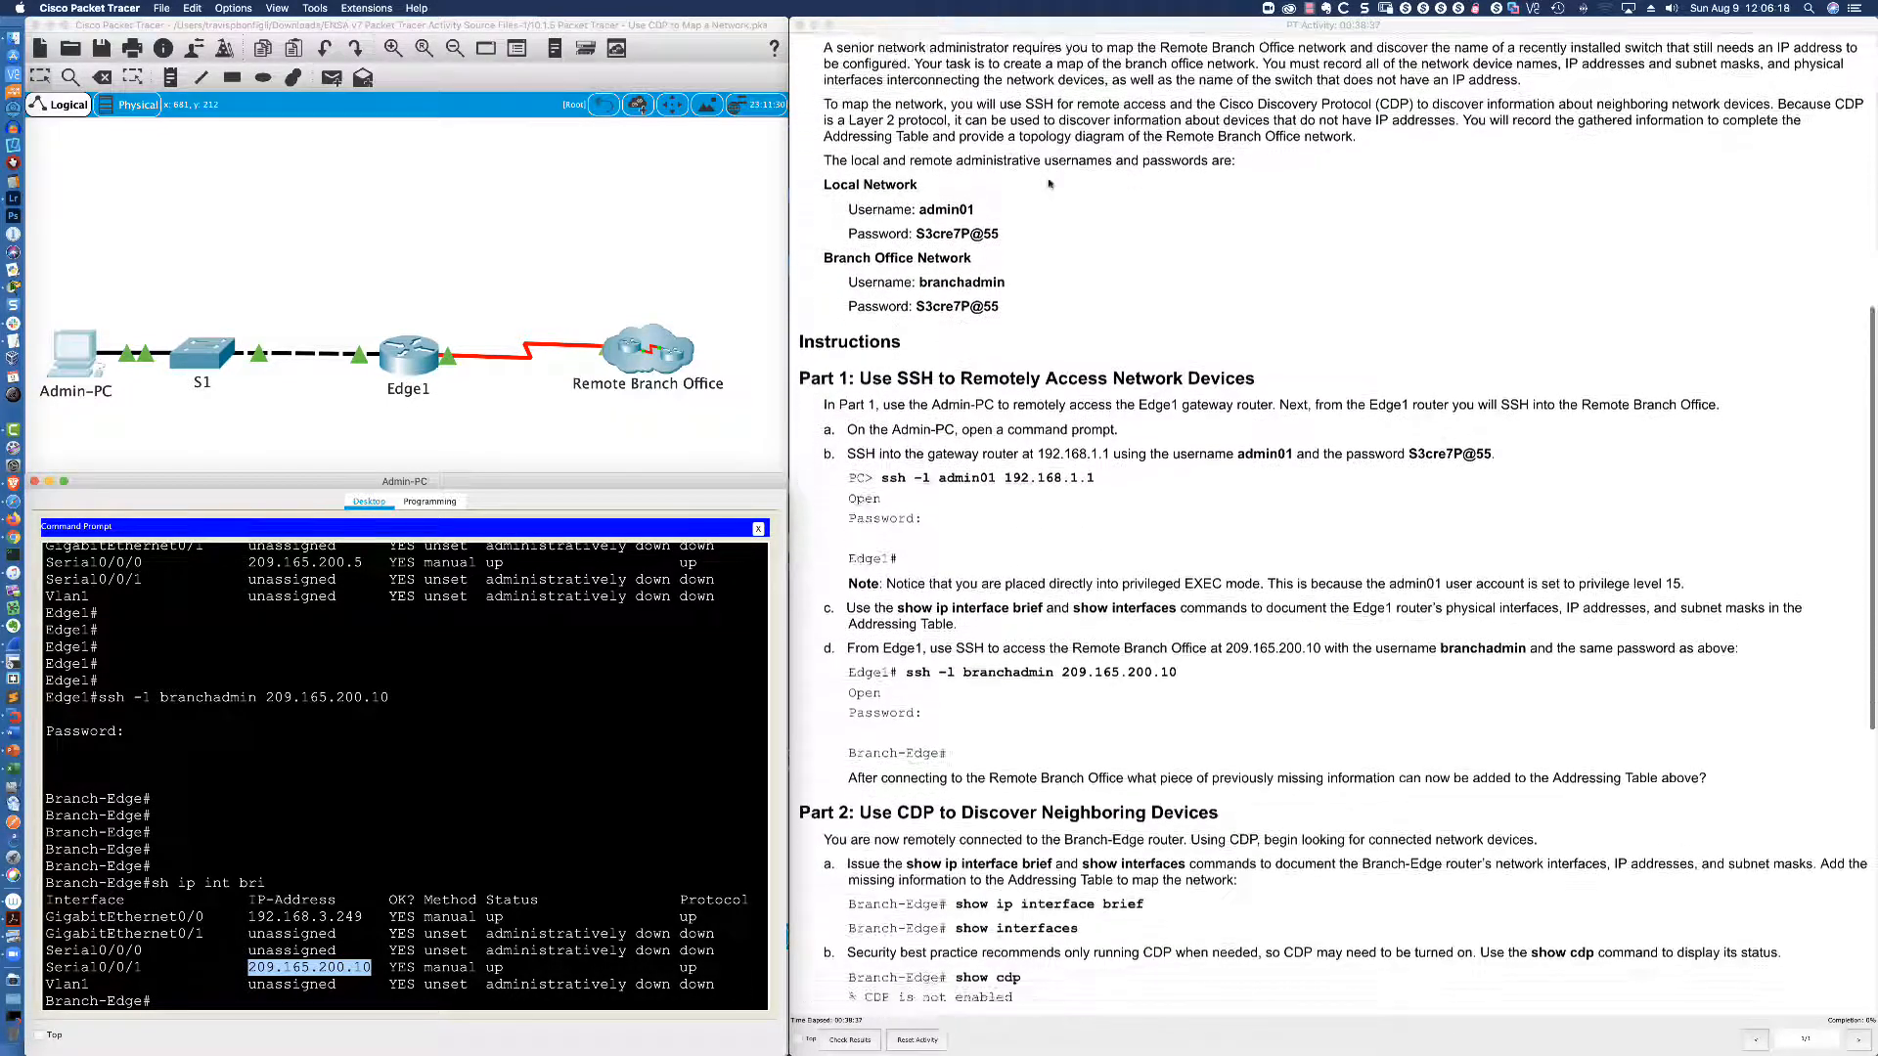
{"action": "scroll", "coordinate": [1050, 184], "scroll_direction": "down", "scroll_amount": 7}
{"action": "scroll", "coordinate": [1050, 183], "scroll_direction": "down", "scroll_amount": 4}
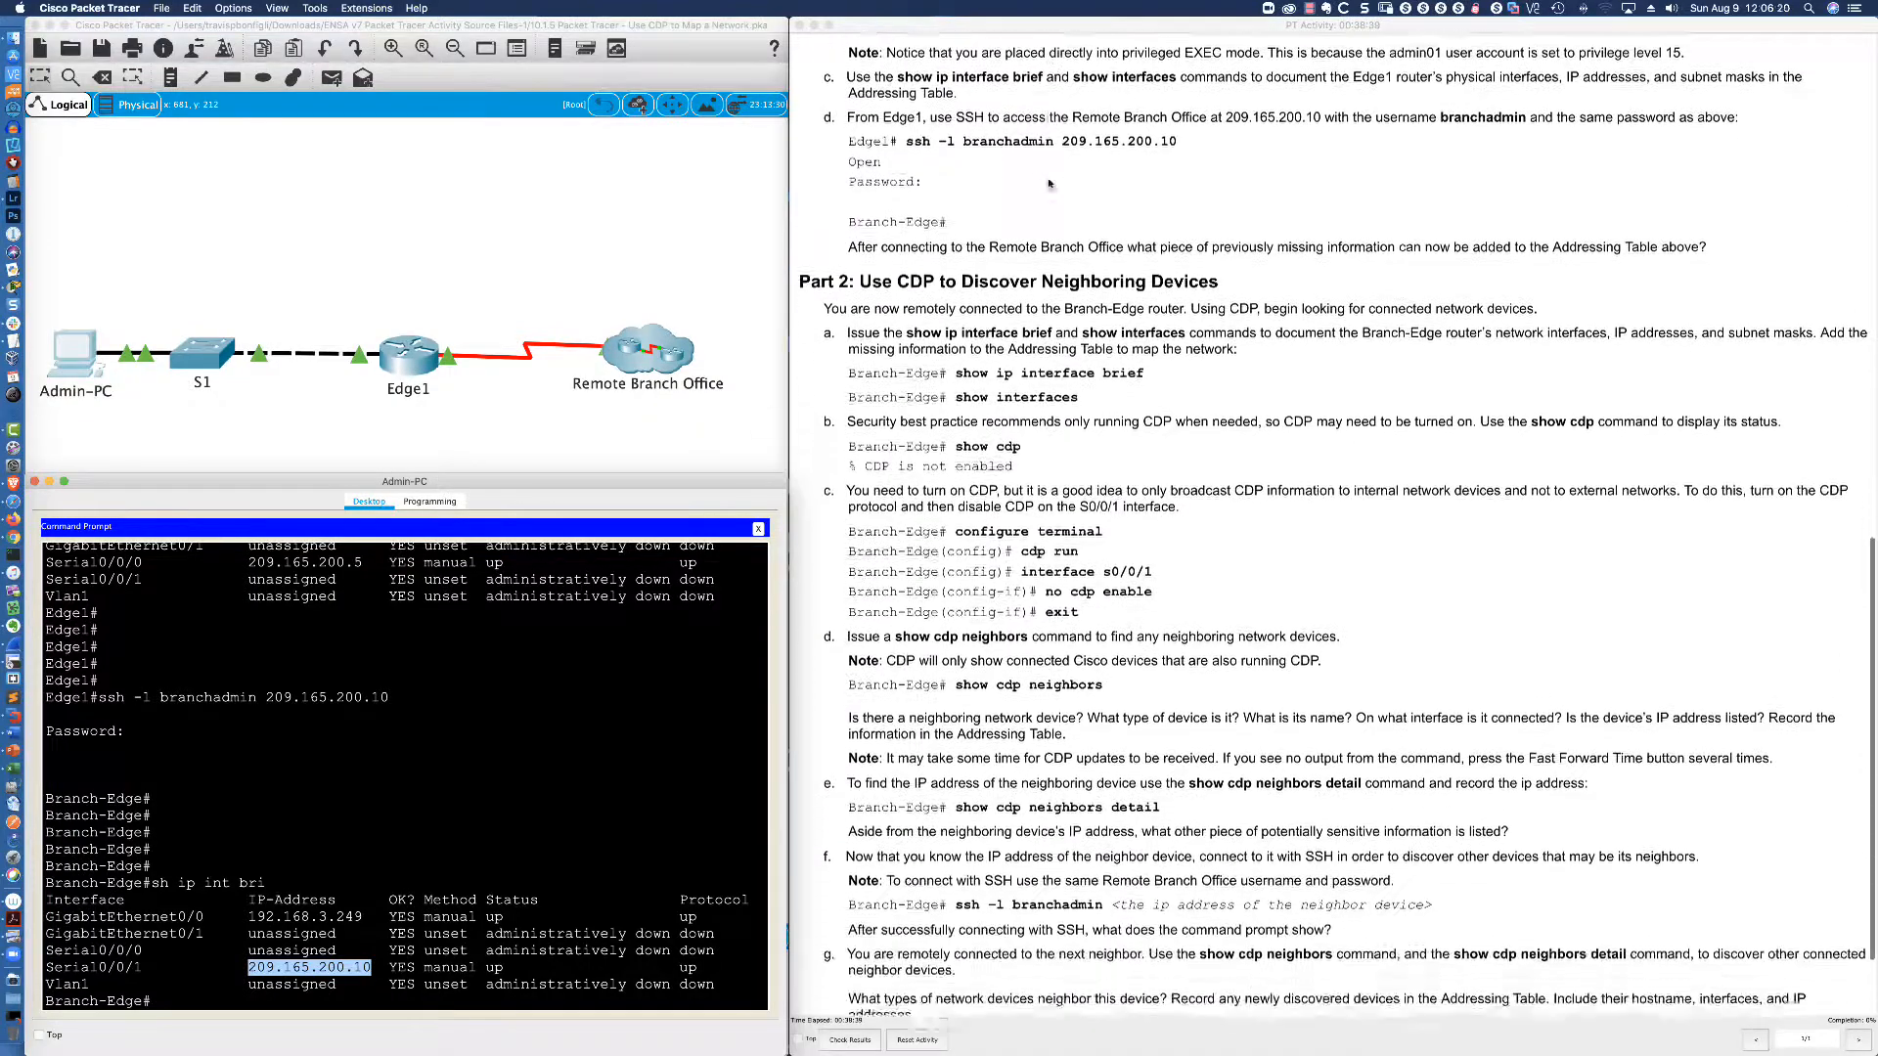
{"action": "scroll", "coordinate": [1050, 183], "scroll_direction": "down", "scroll_amount": 1}
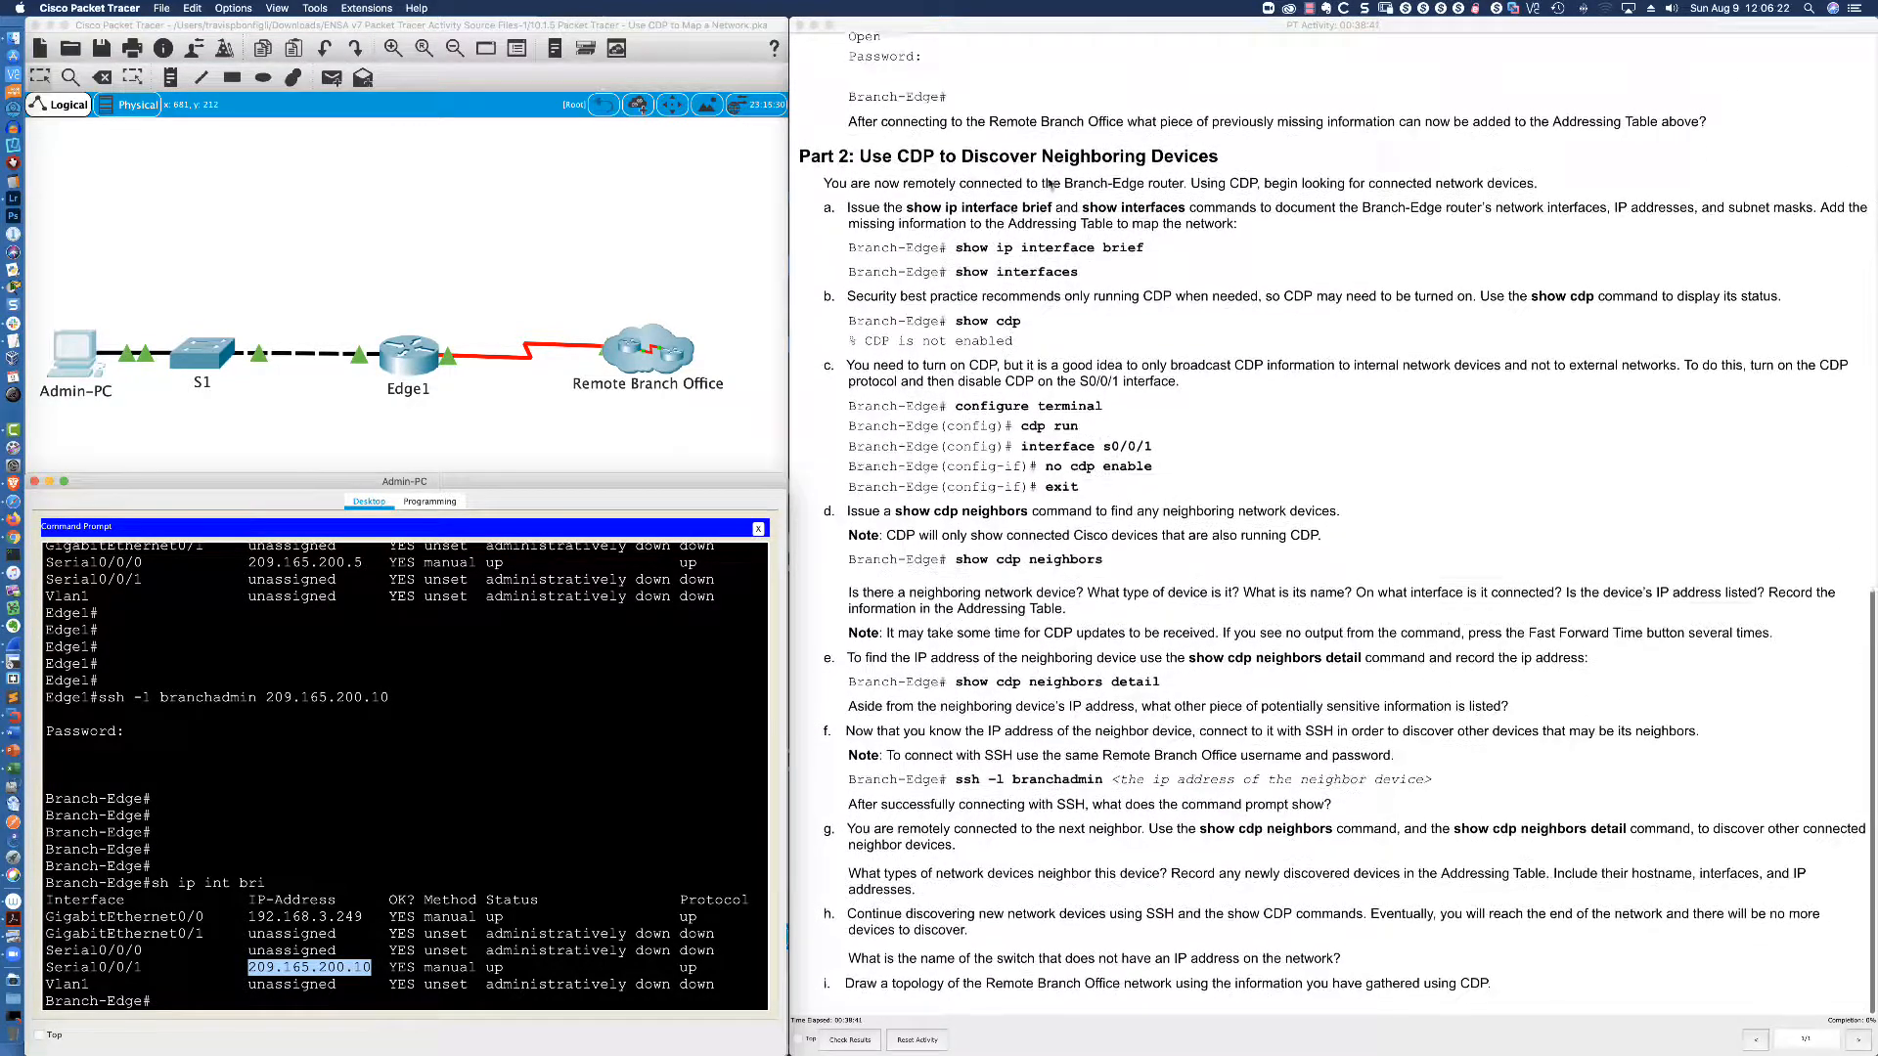
Display the detailed interface information on Branch-Edge with show interfaces and page through to the end of the output.
{"action": "left_click", "coordinate": [570, 733]}
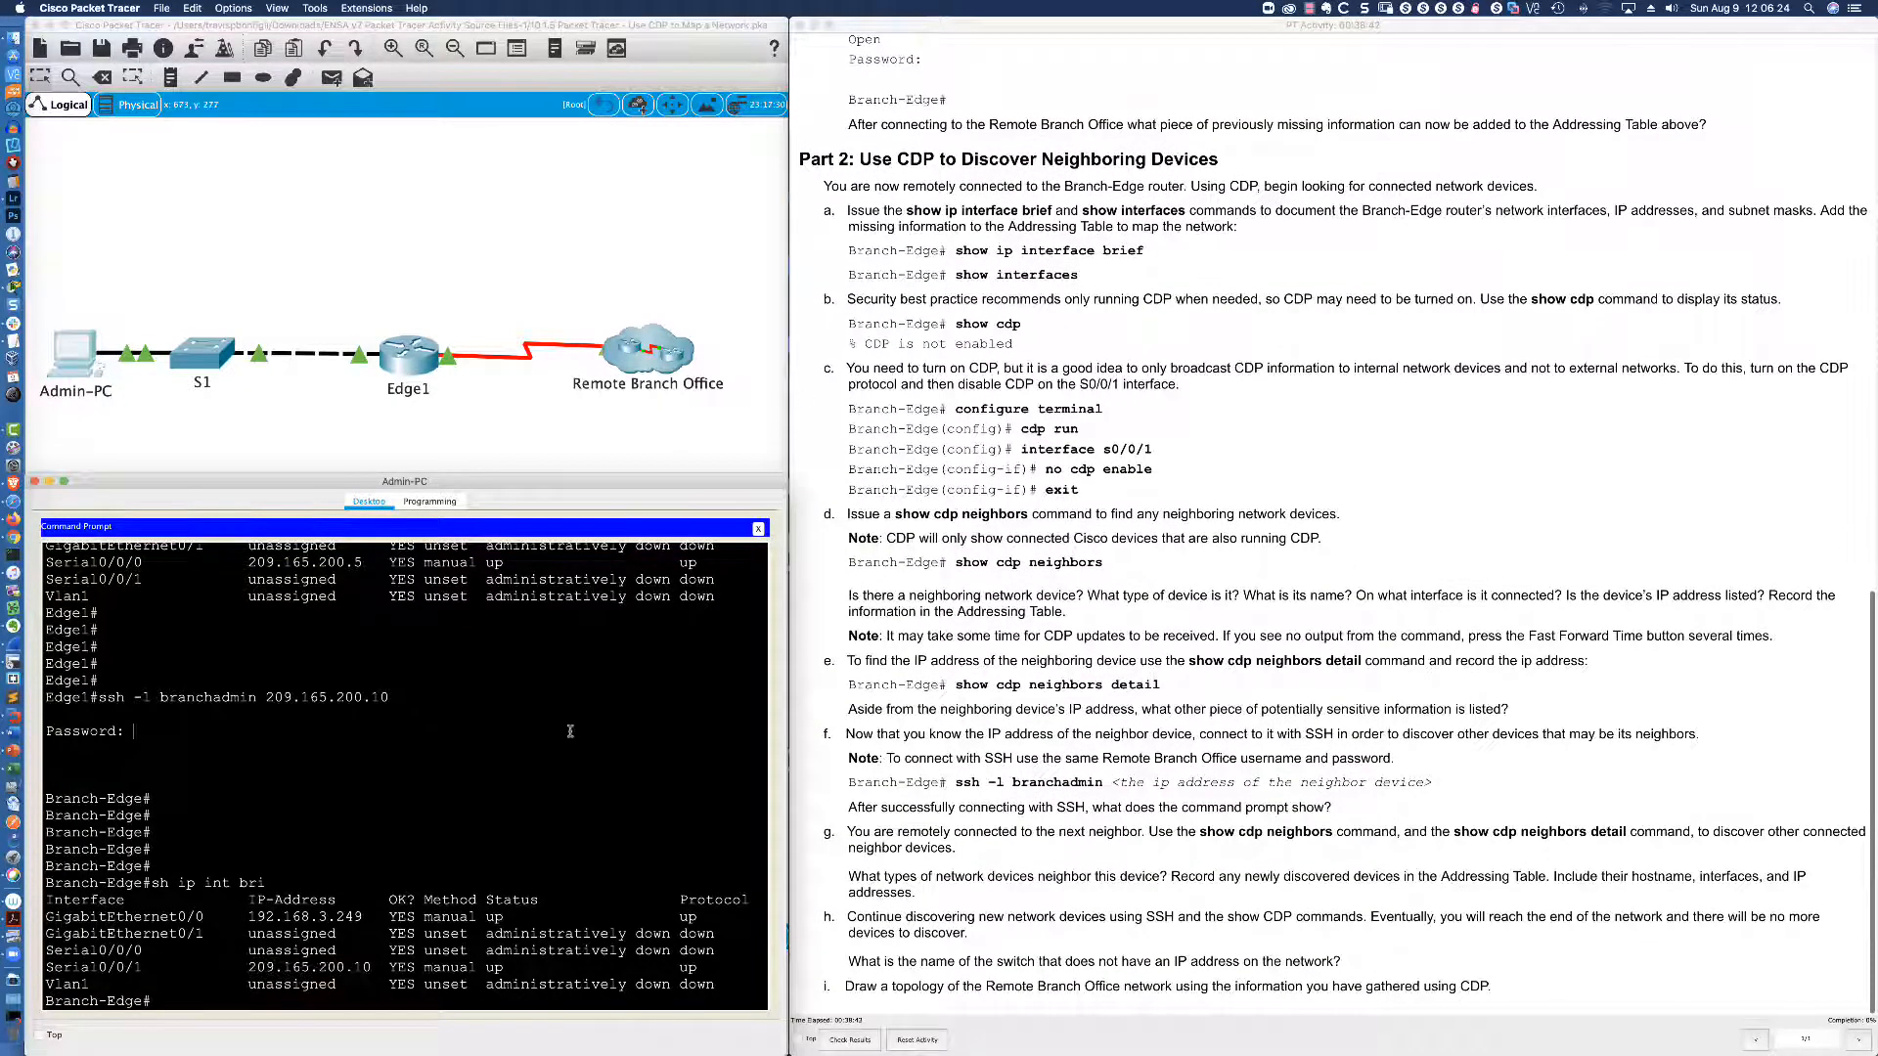
{"action": "key", "text": "Return"}
{"action": "key", "text": "Return"}
{"action": "key", "text": "Return"}
{"action": "key", "text": "Return"}
{"action": "key", "text": "Return"}
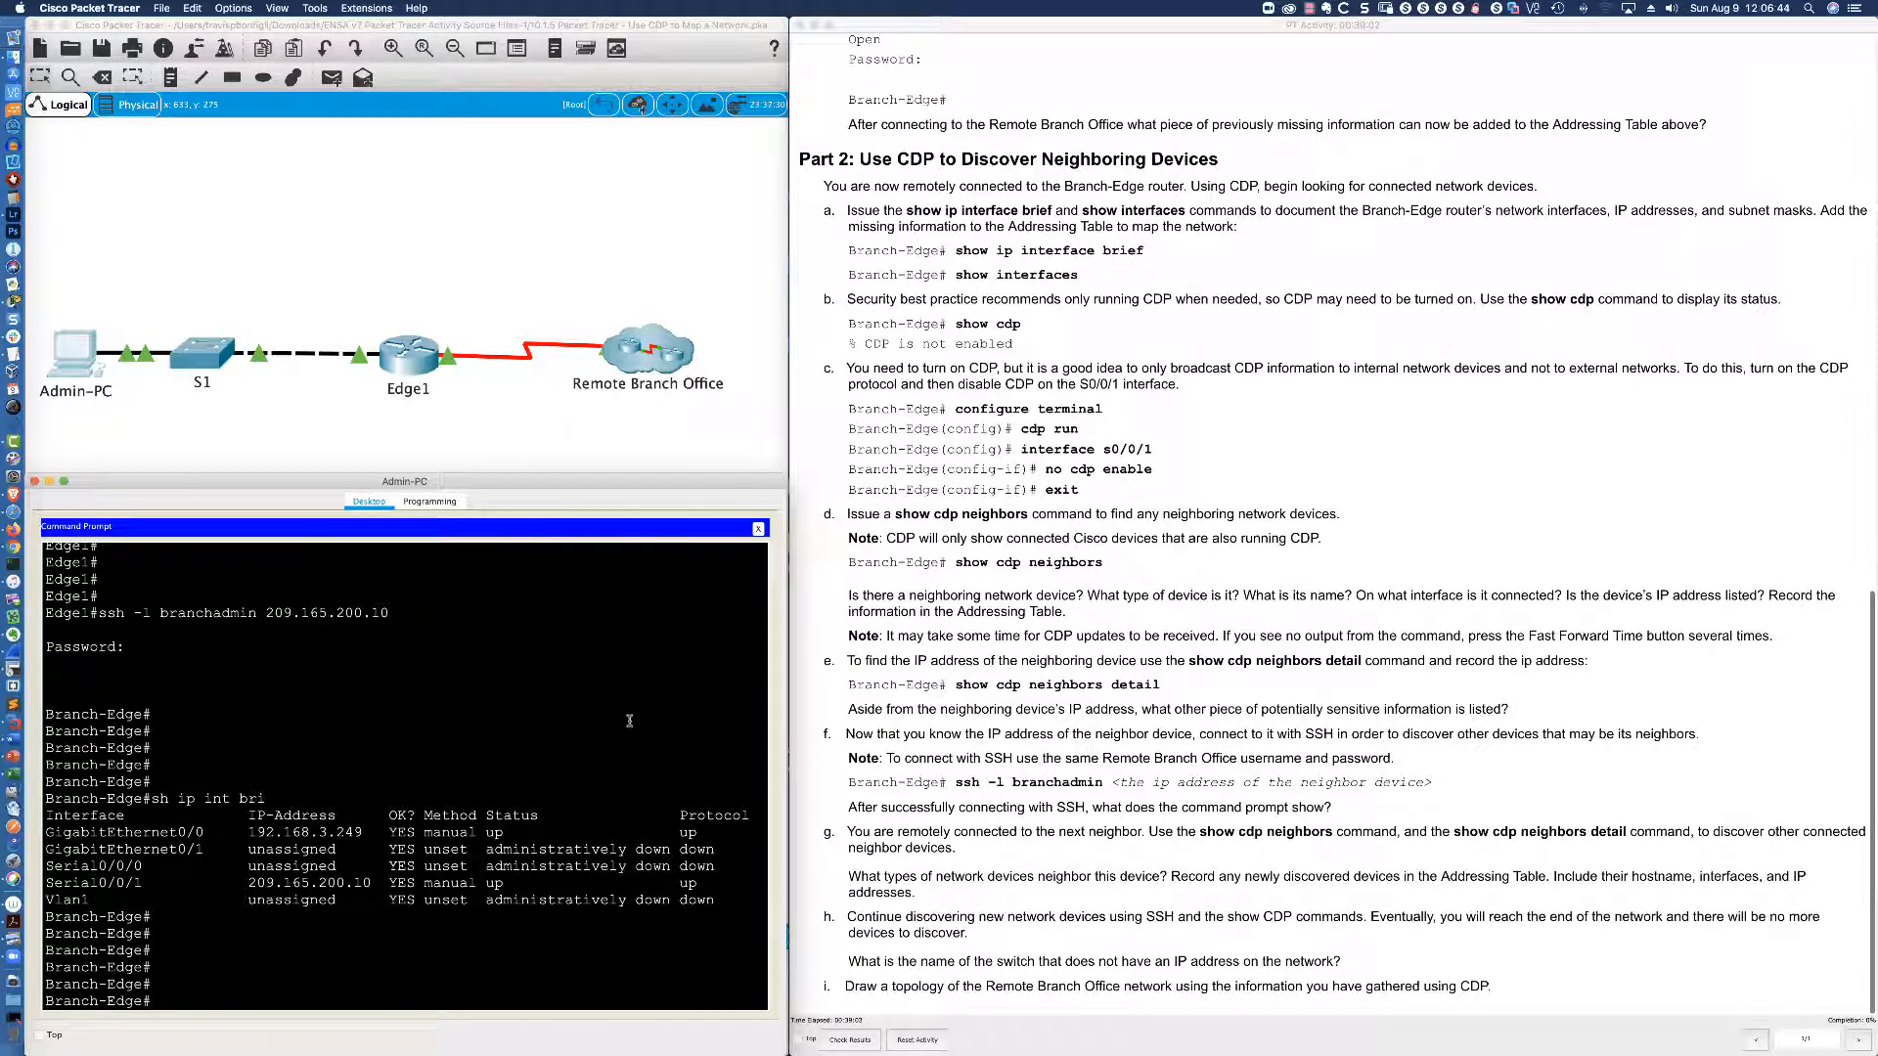
{"action": "type", "text": "int"}
{"action": "key", "text": "Return"}
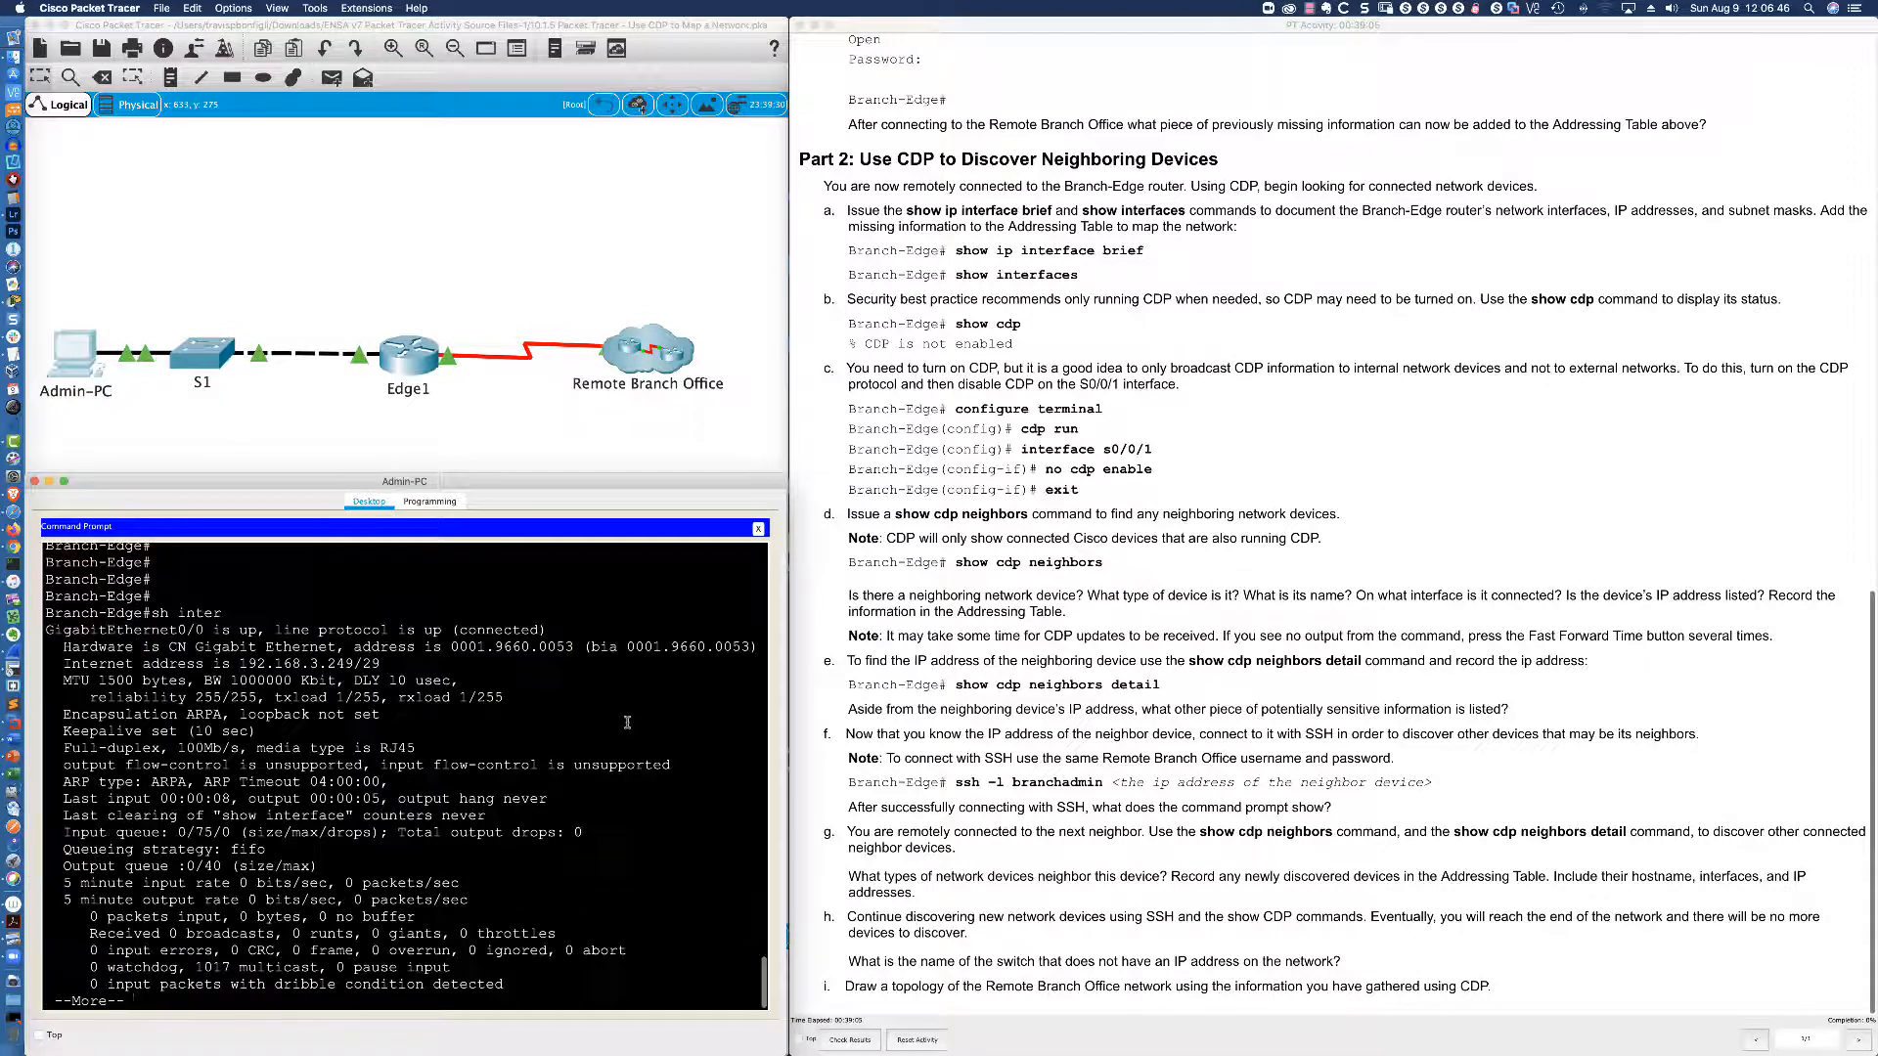
{"action": "key", "text": "space"}
{"action": "key", "text": "space"}
{"action": "key", "text": "space"}
{"action": "key", "text": "space"}
{"action": "key", "text": "space"}
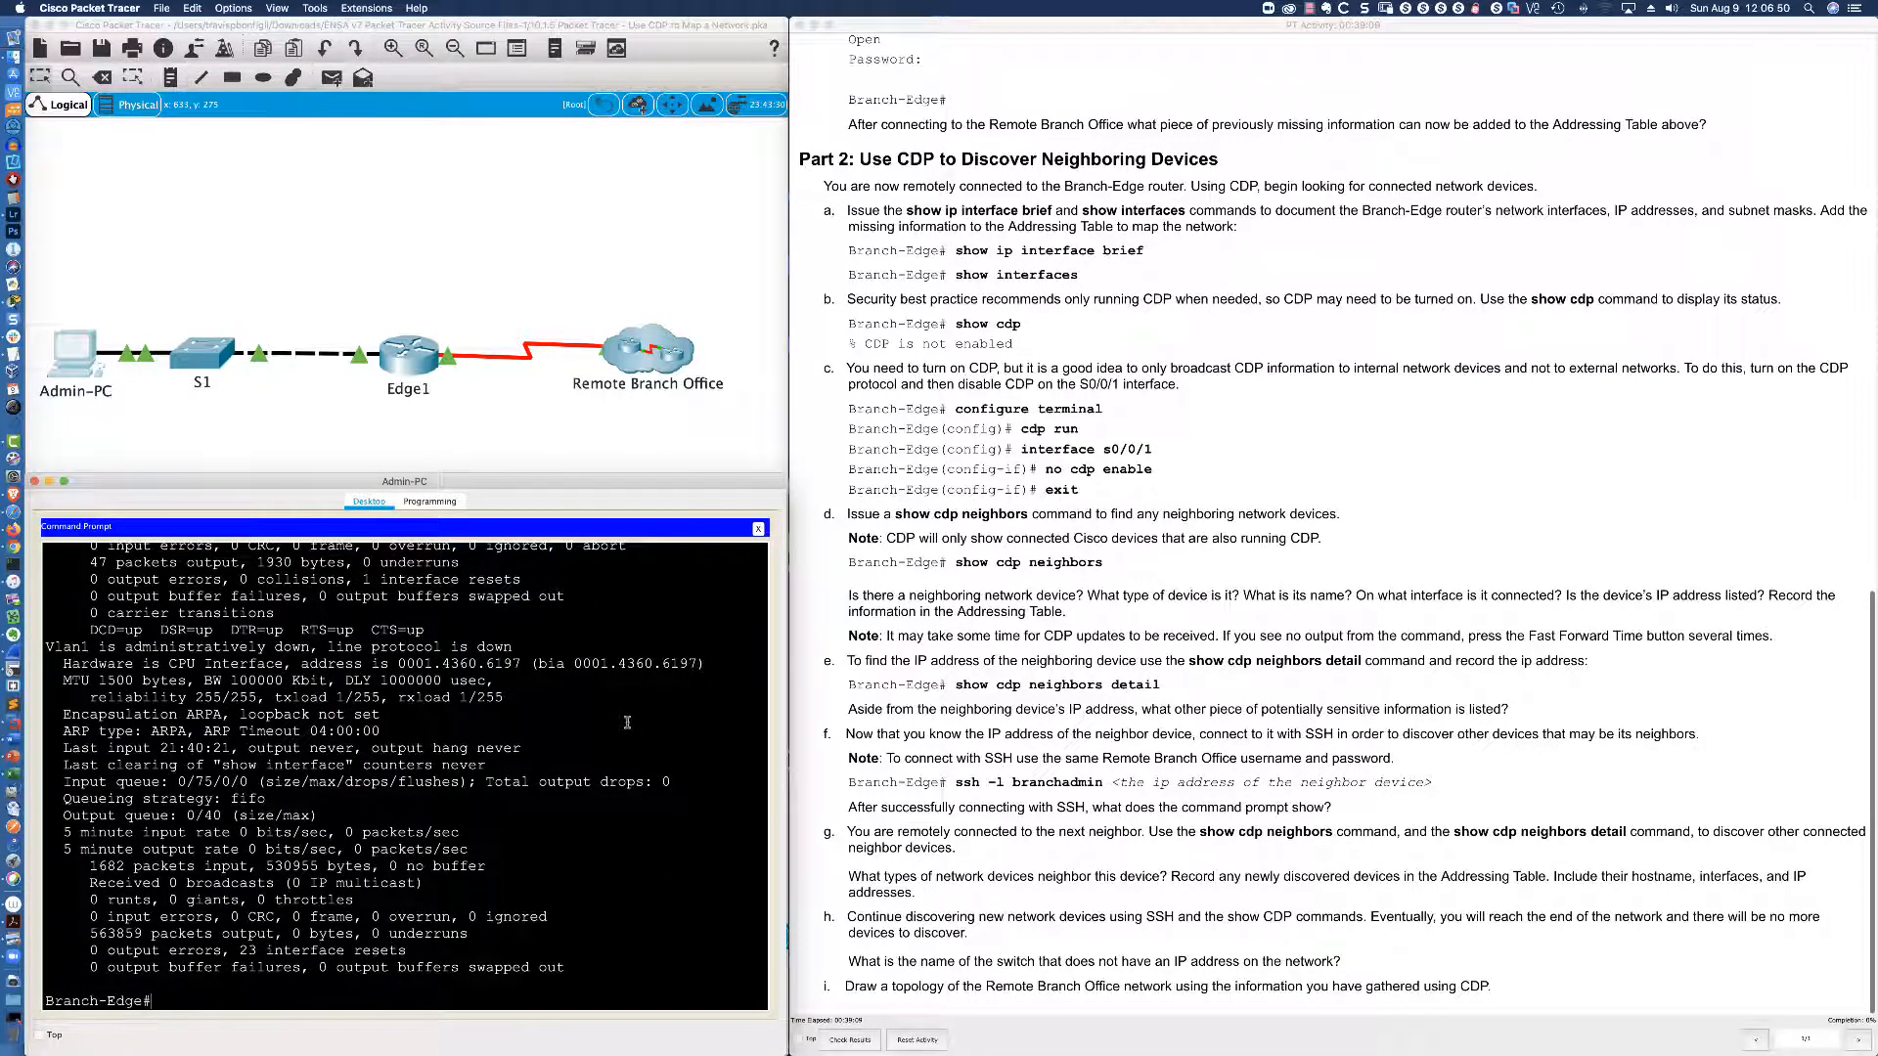
List the brief IP interface summary on Branch-Edge once more, below the detailed interface output.
{"action": "key", "text": "Return"}
{"action": "key", "text": "Return"}
{"action": "key", "text": "Return"}
{"action": "type", "text": "sh ip int bri"}
{"action": "key", "text": "Return"}
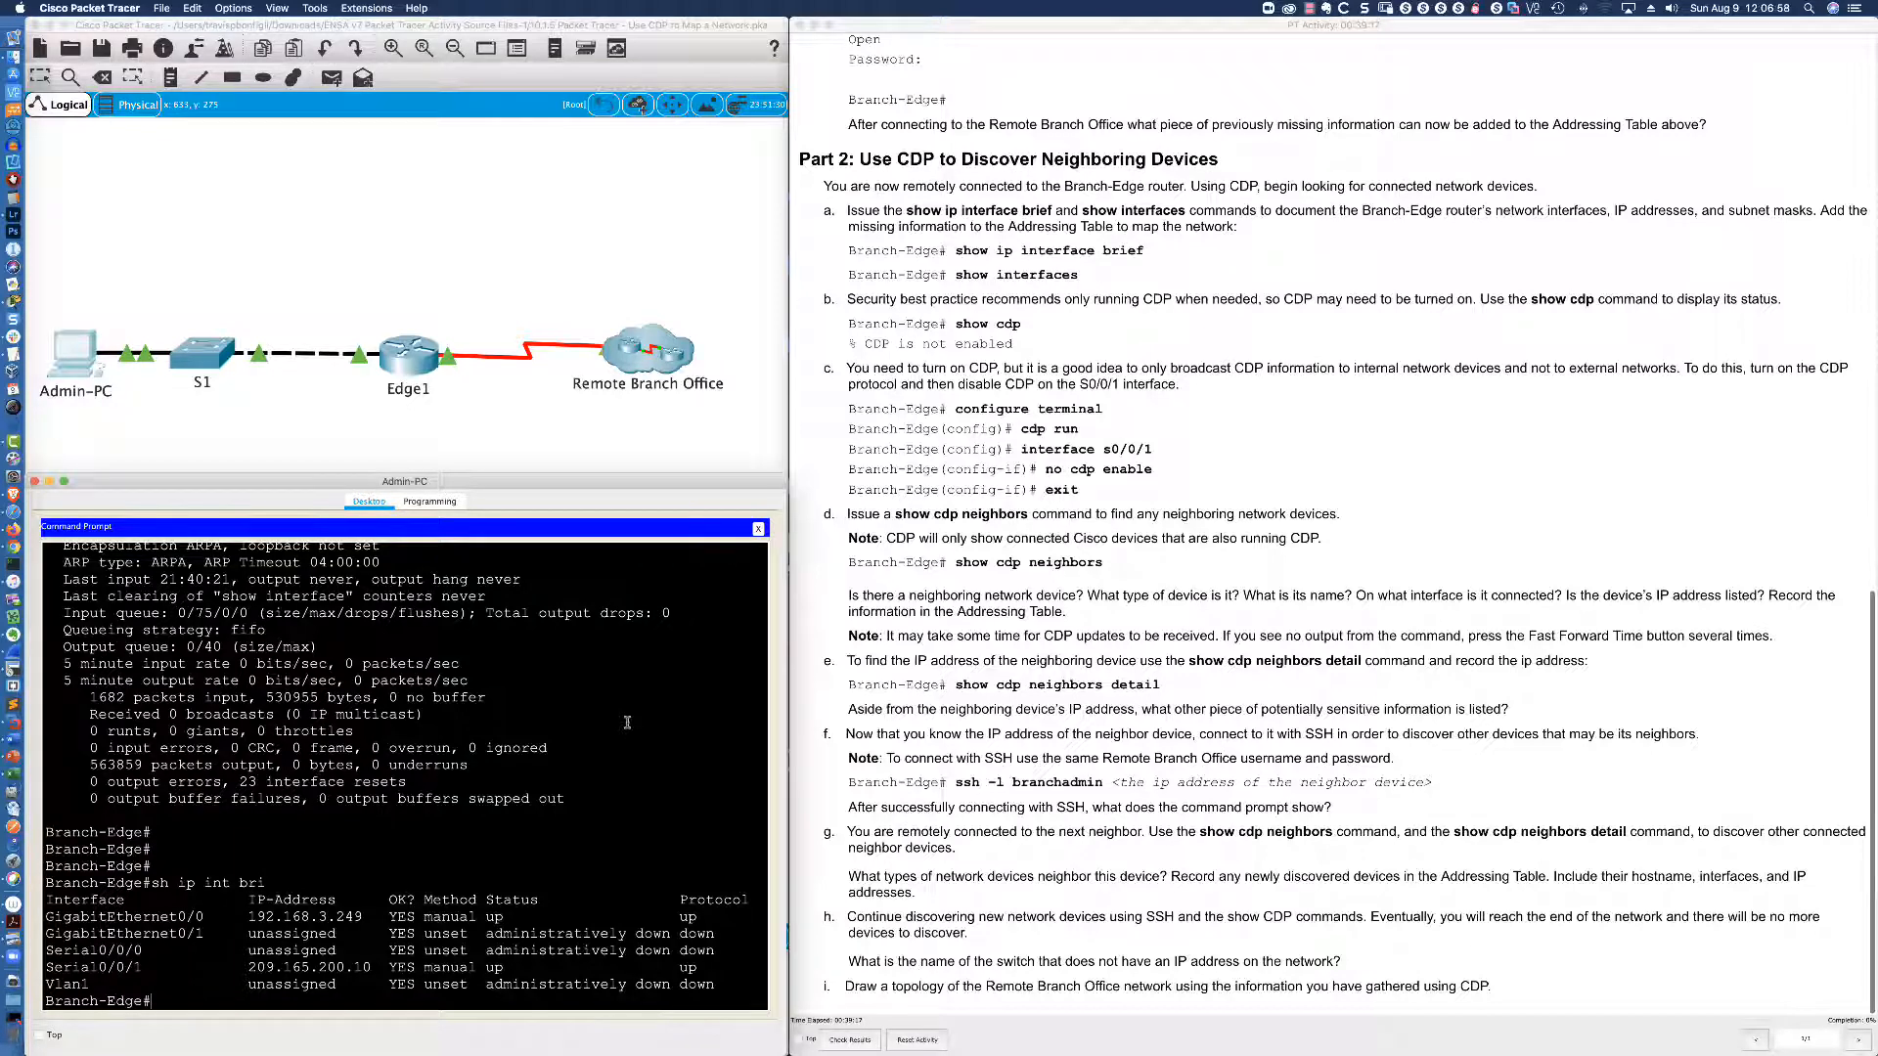
Check the CDP status on Branch-Edge with show cdp.
{"action": "key", "text": "Return"}
{"action": "key", "text": "Return"}
{"action": "key", "text": "Return"}
{"action": "type", "text": "sh cdp"}
{"action": "key", "text": "Return"}
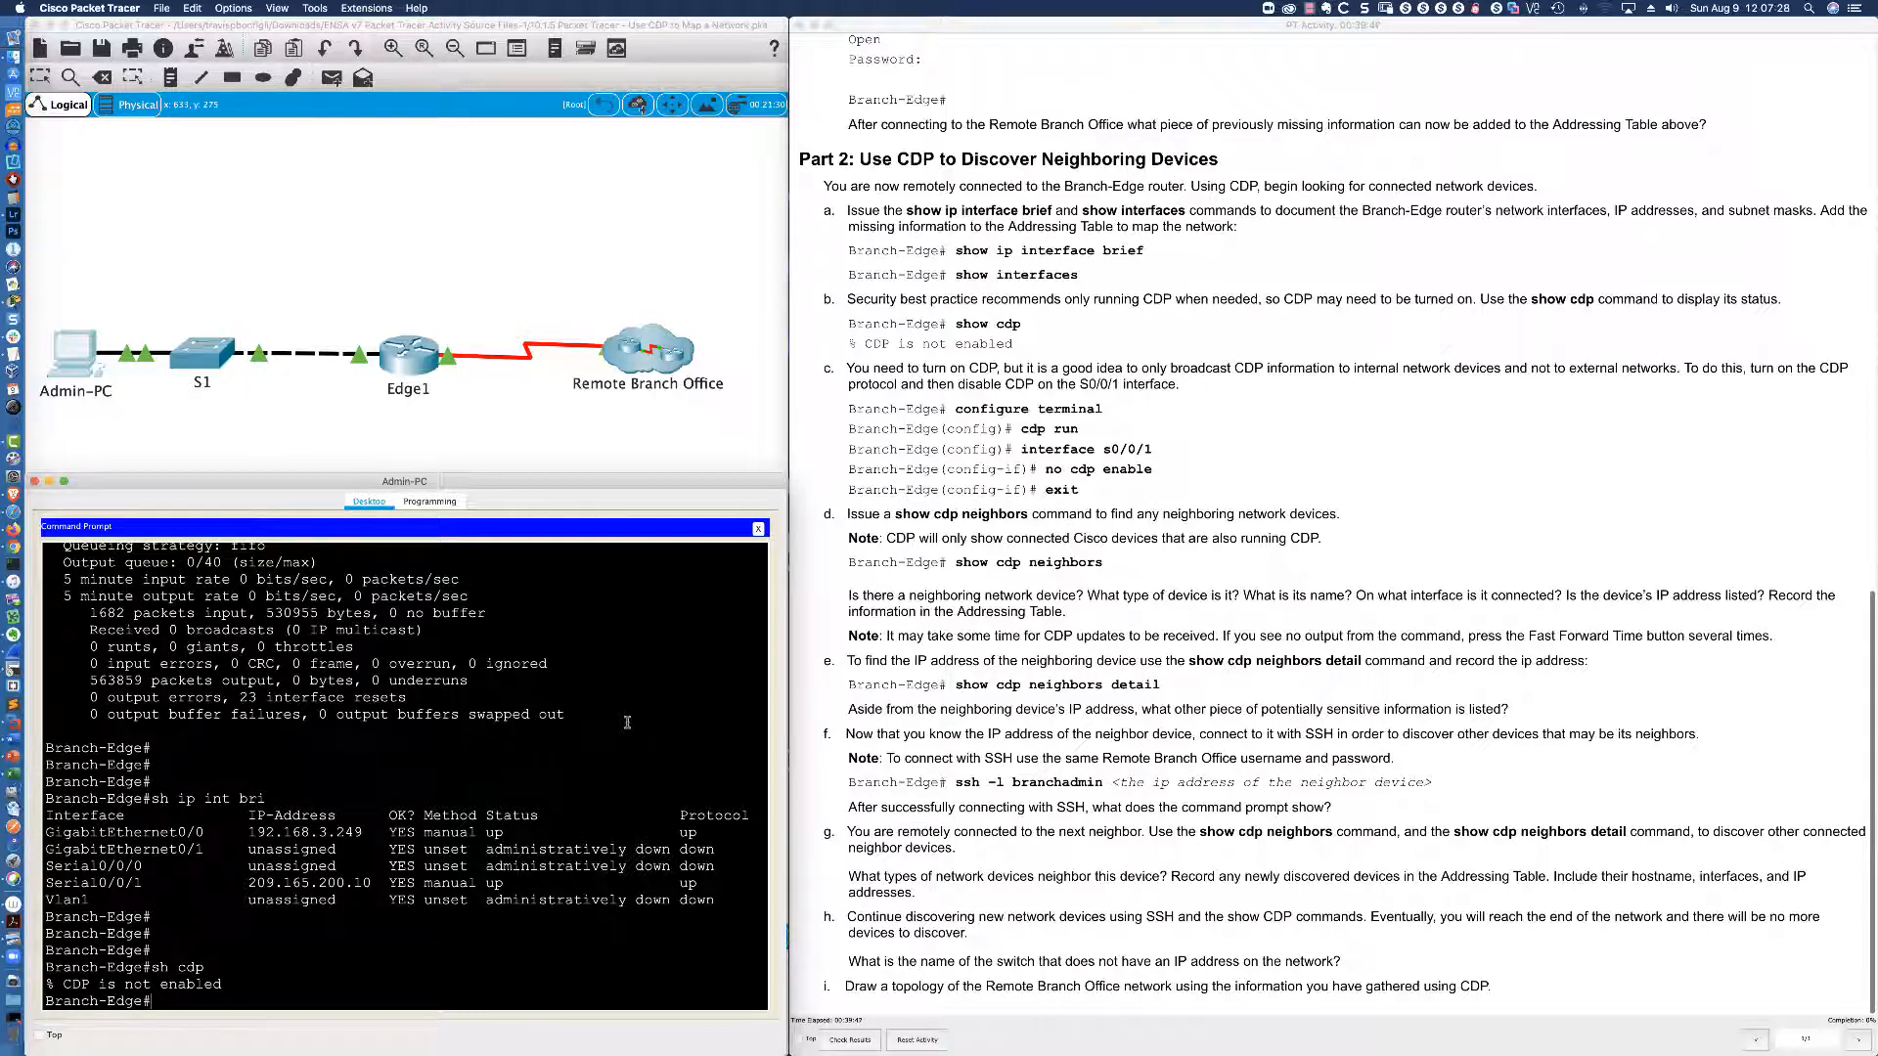
Highlight the instruction on limiting CDP to internal devices and the Serial0/0/1 entry in Branch-Edge's interface listing.
{"action": "left_click", "coordinate": [848, 369]}
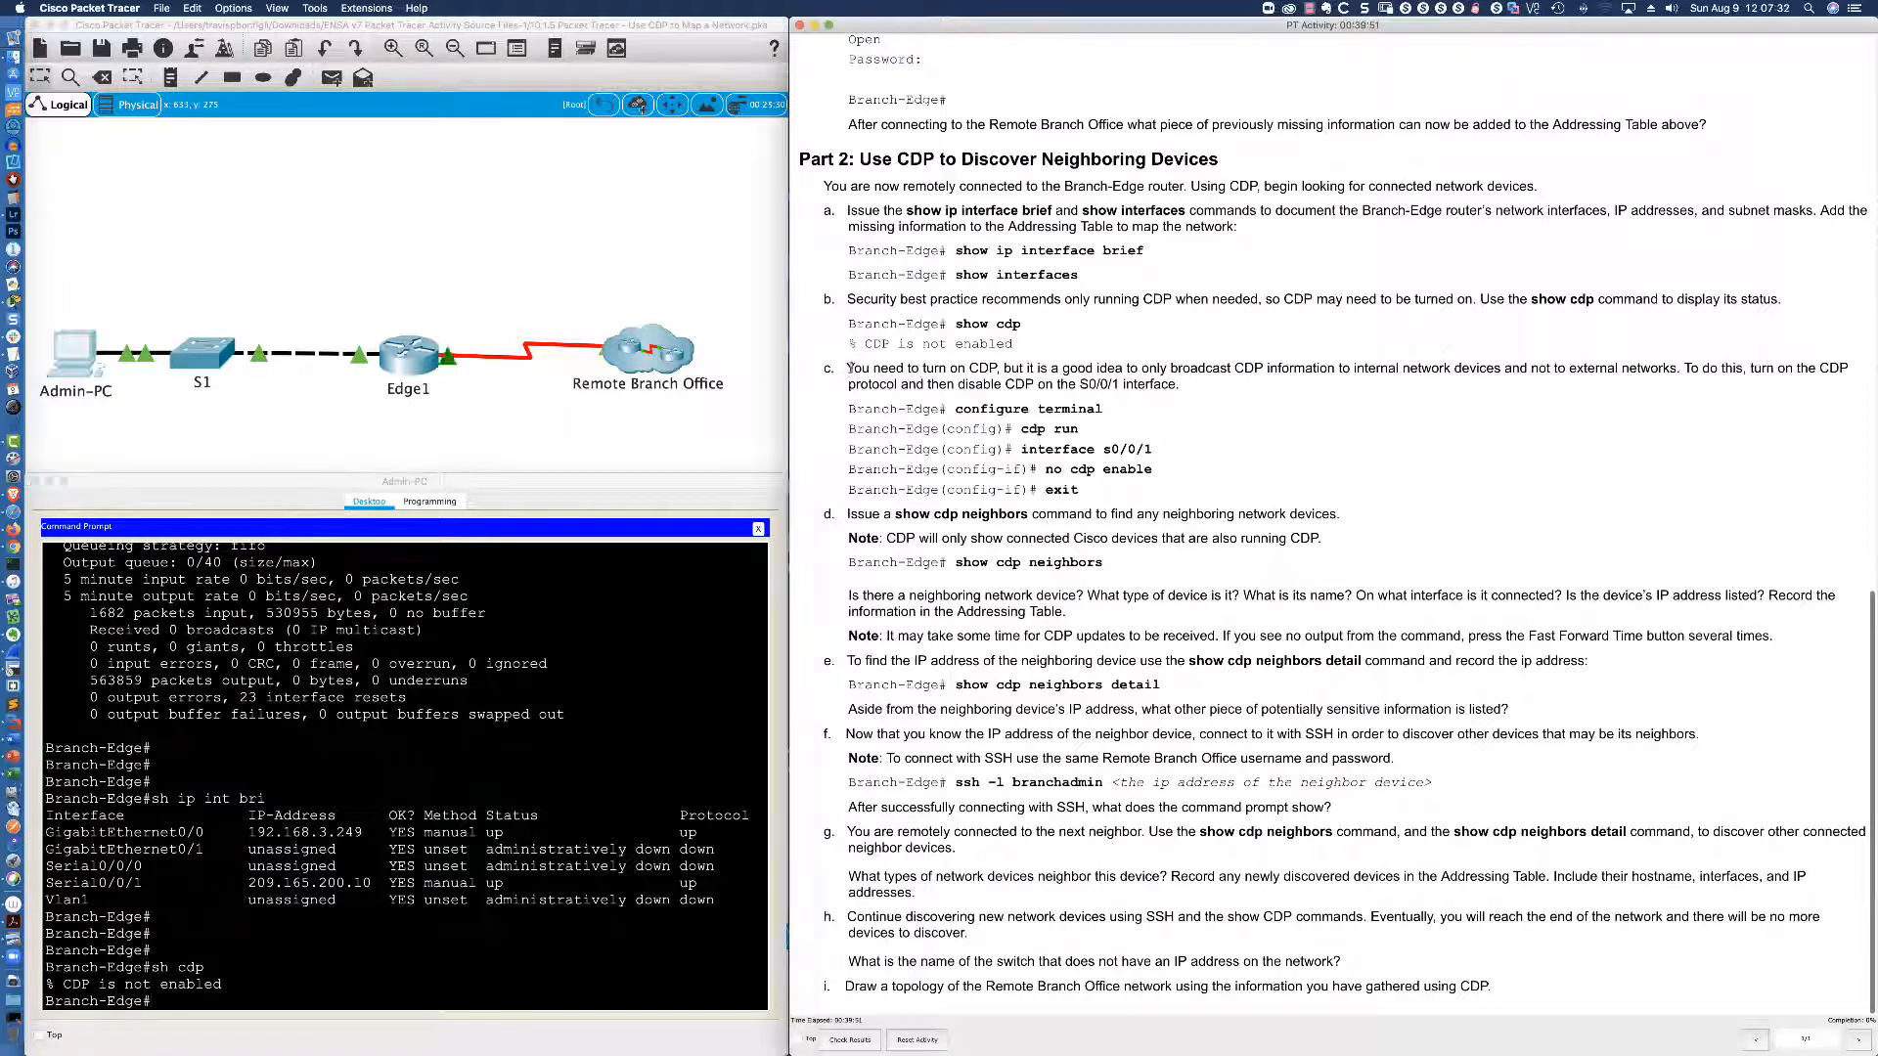
{"action": "left_click_drag", "start_coordinate": [848, 369], "coordinate": [1195, 385]}
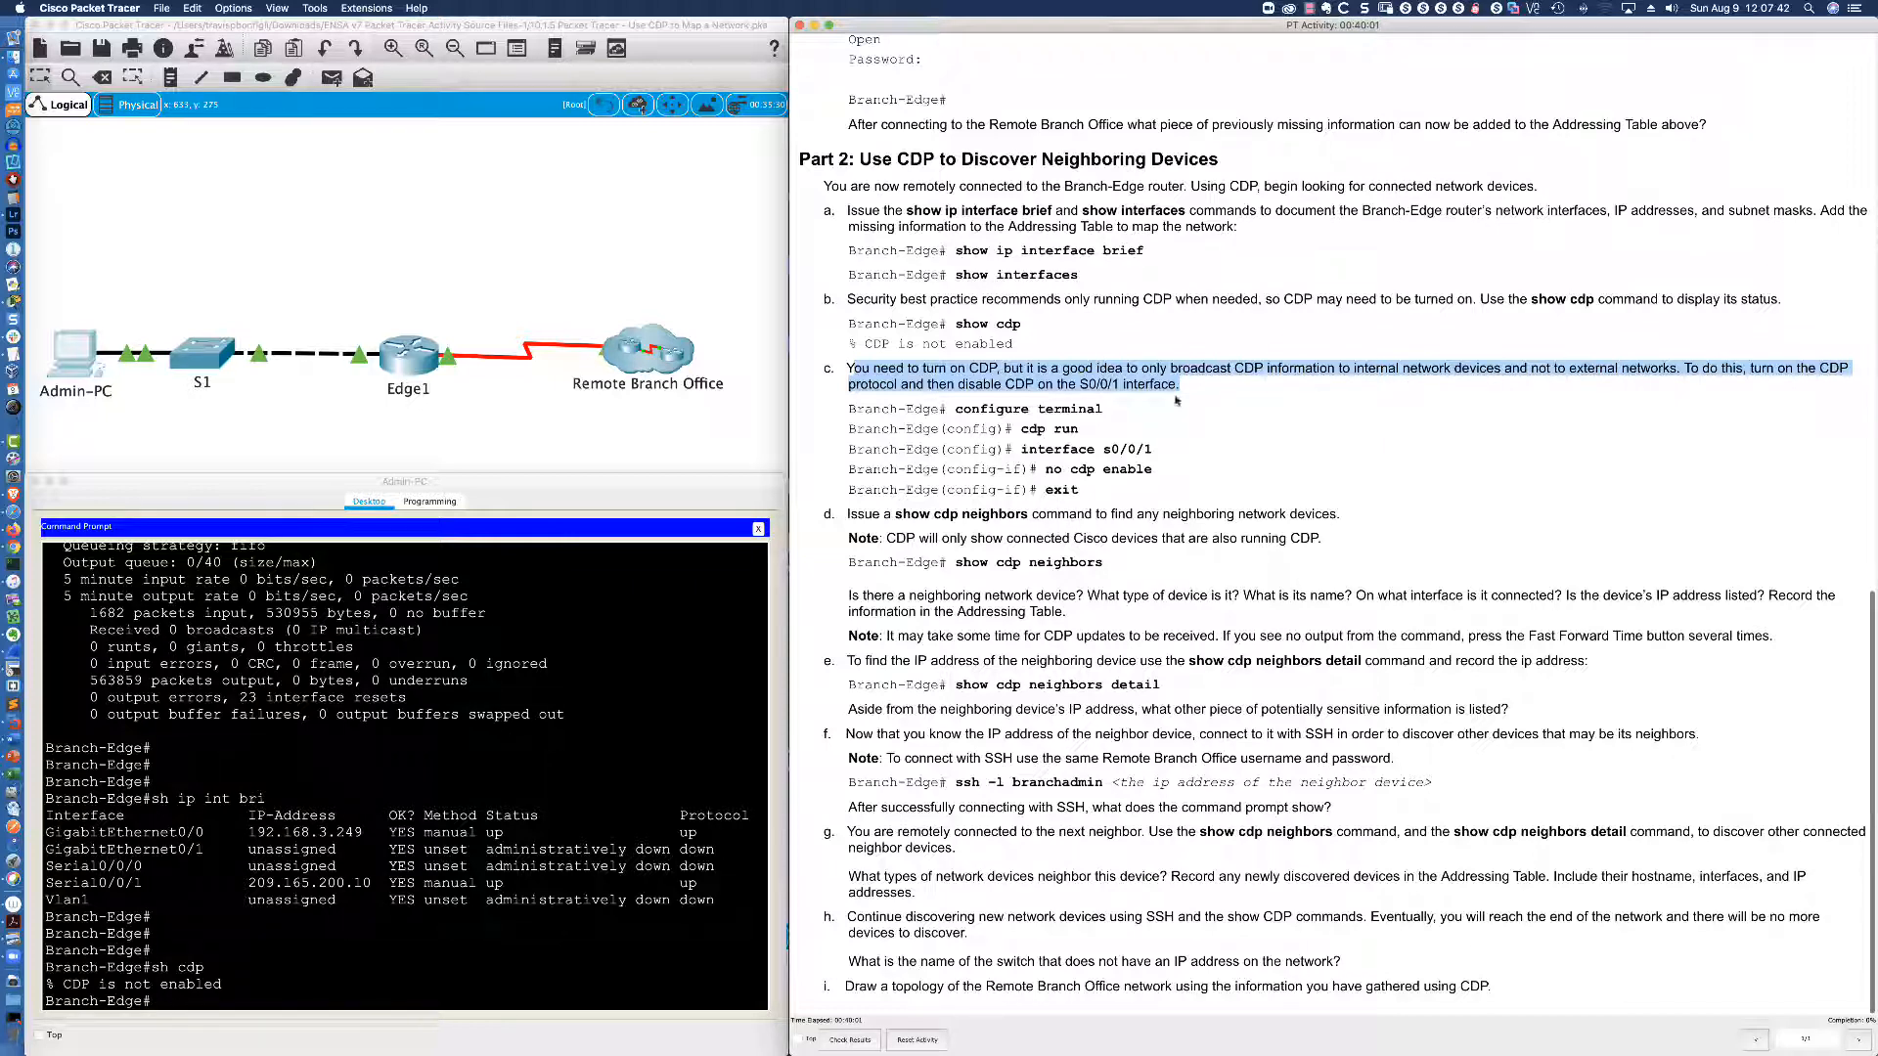
{"action": "left_click", "coordinate": [1598, 380]}
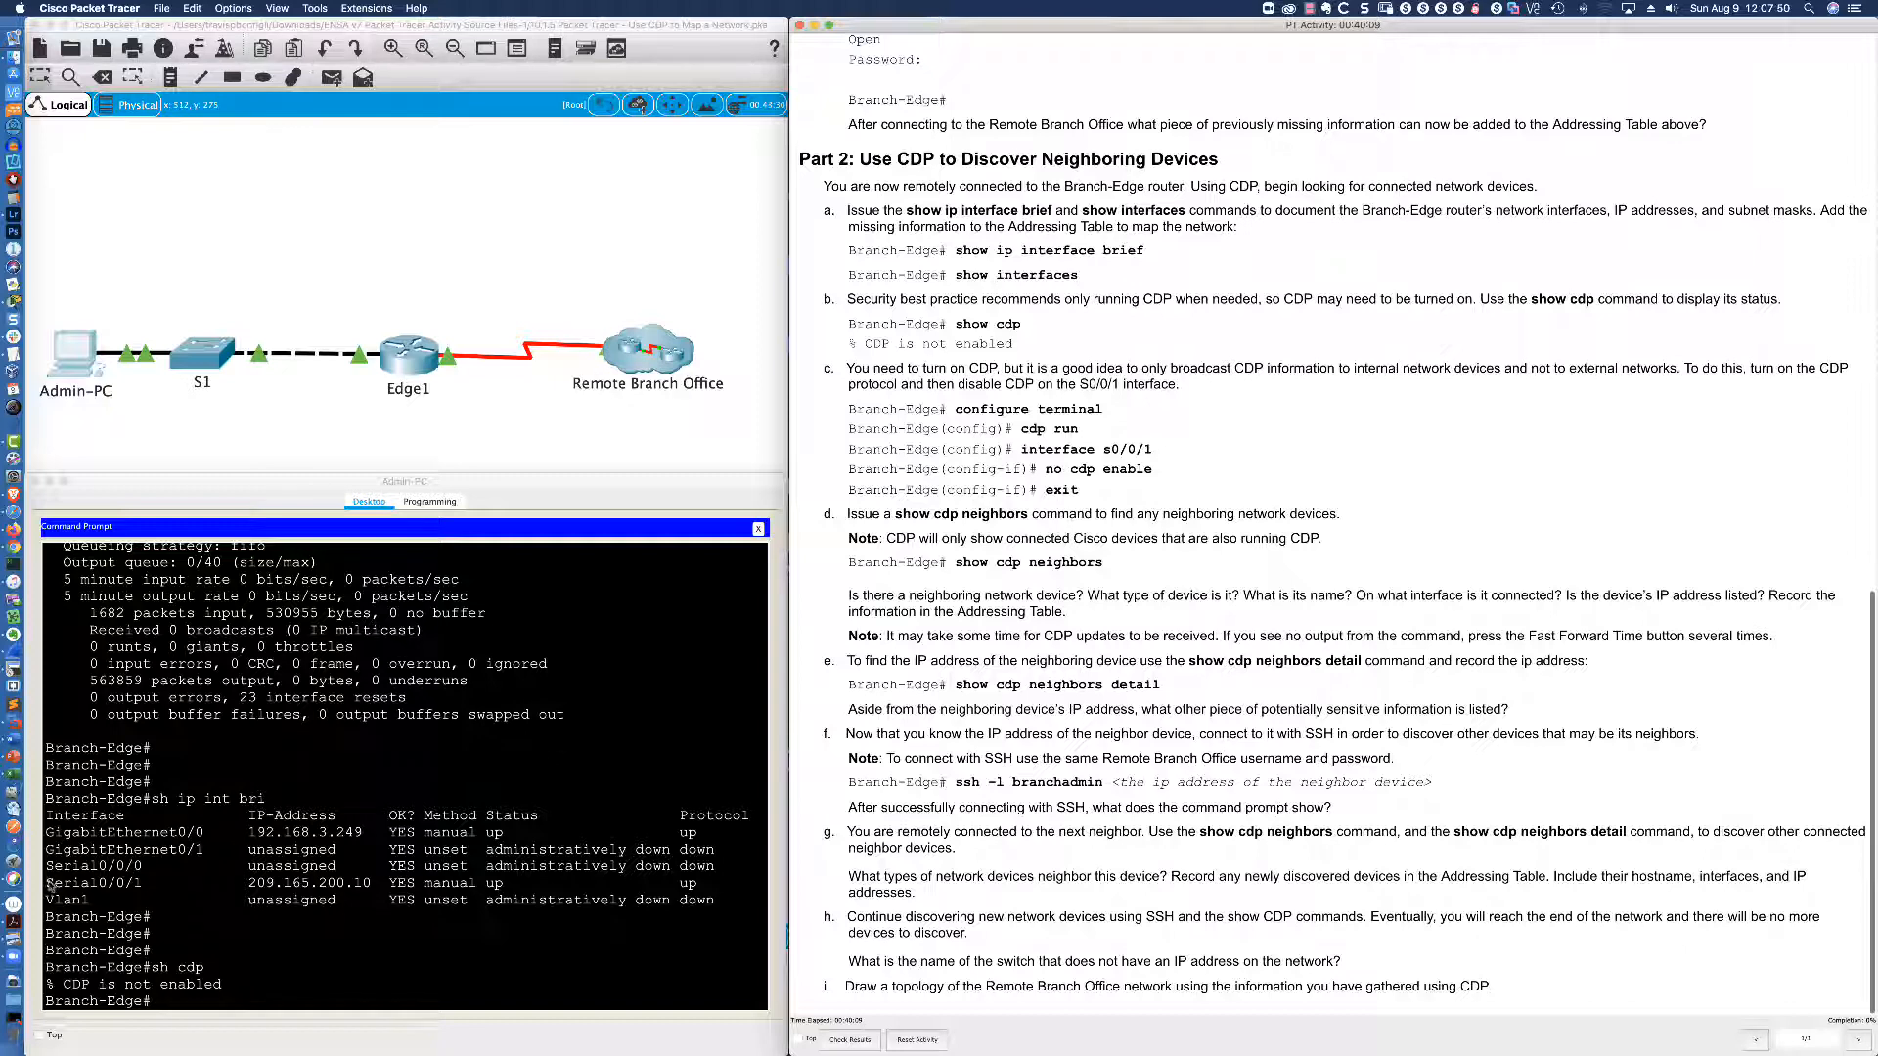
{"action": "left_click_drag", "start_coordinate": [46, 883], "coordinate": [379, 883]}
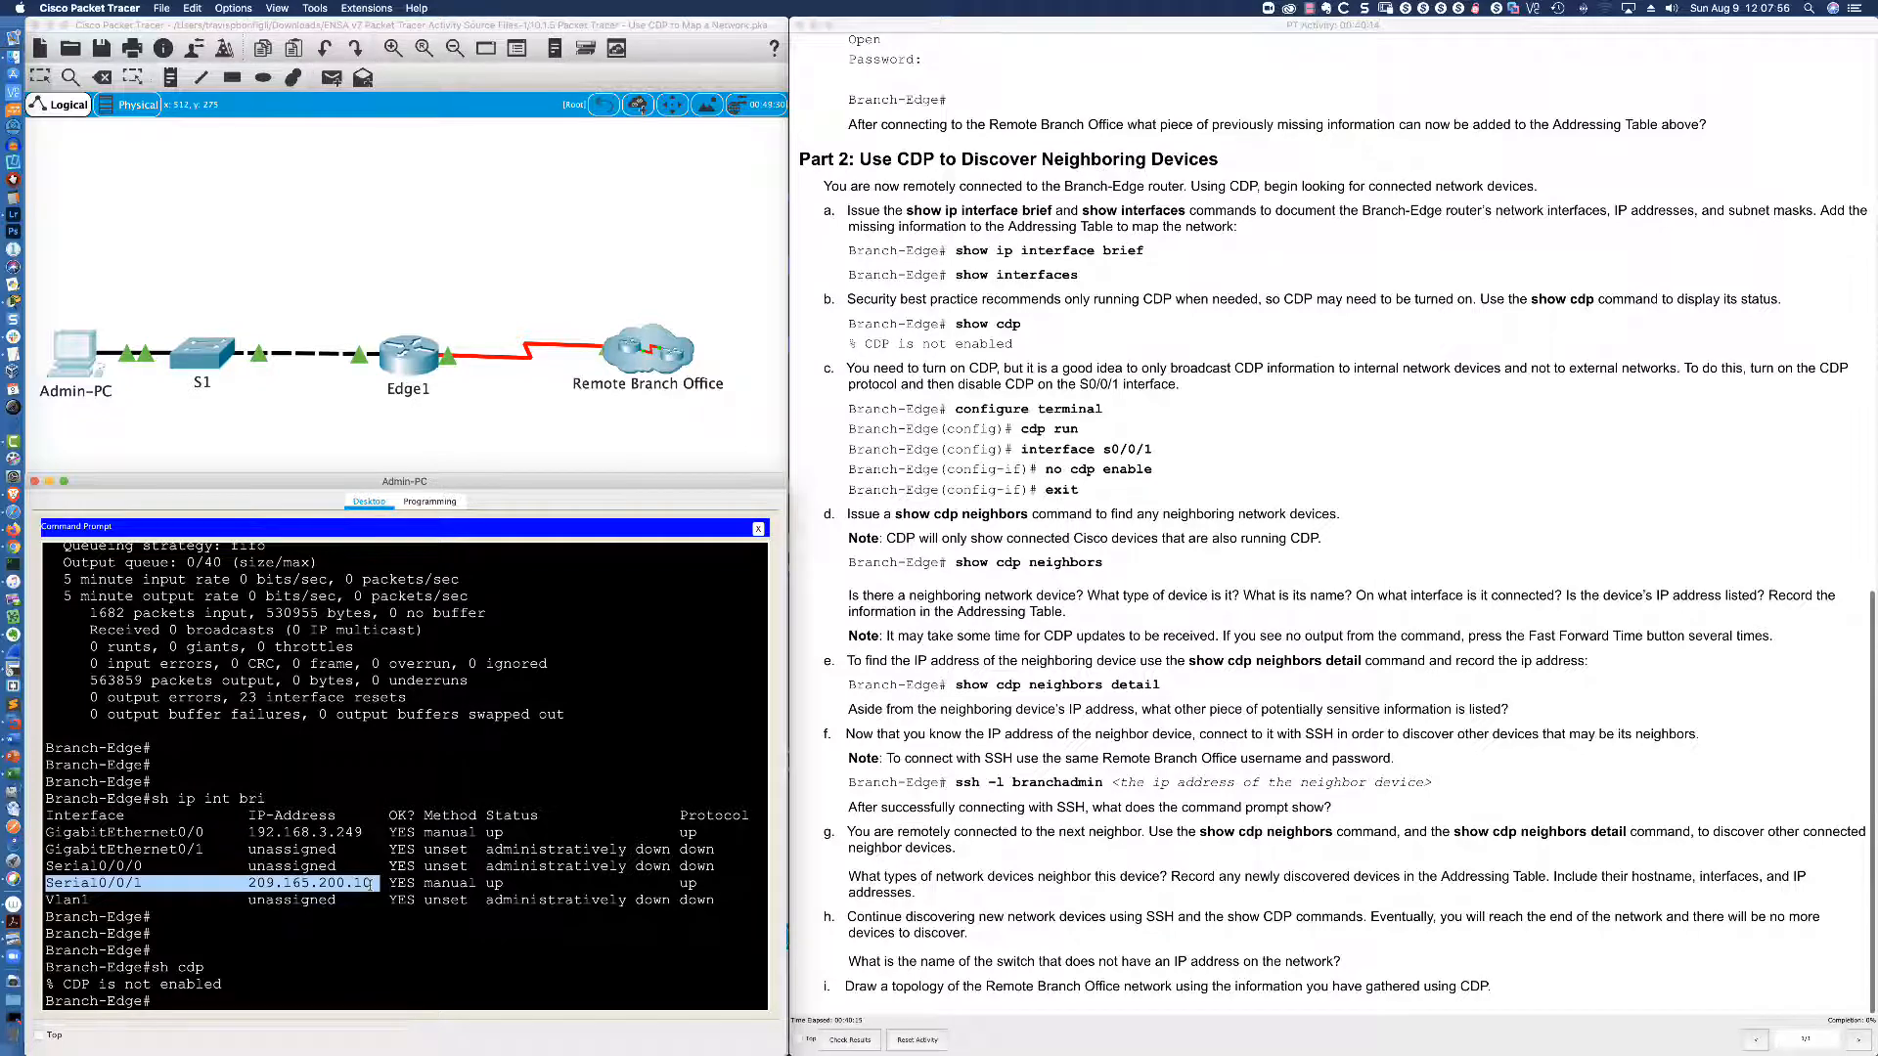
Filter Branch-Edge's running configuration for lines containing cdp.
{"action": "left_click", "coordinate": [269, 995]}
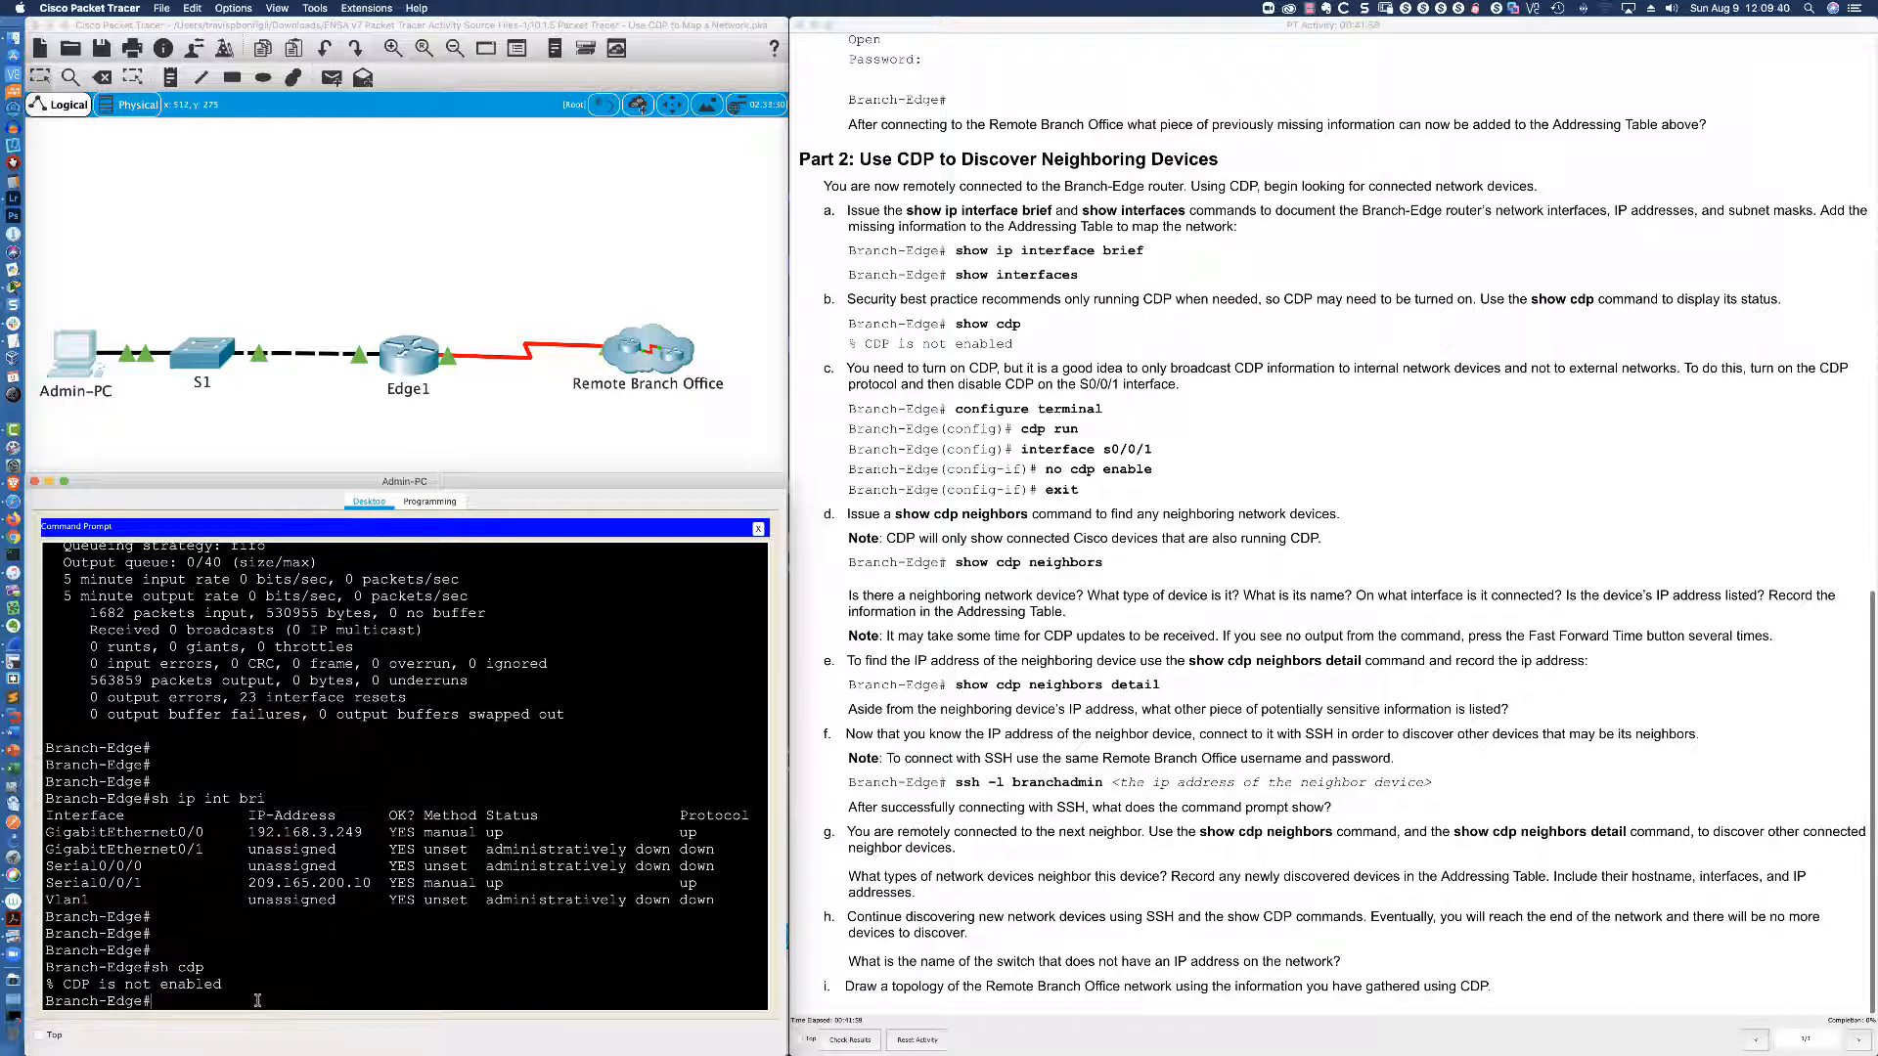
{"action": "key", "text": "Return"}
{"action": "key", "text": "Return"}
{"action": "type", "text": "sh"}
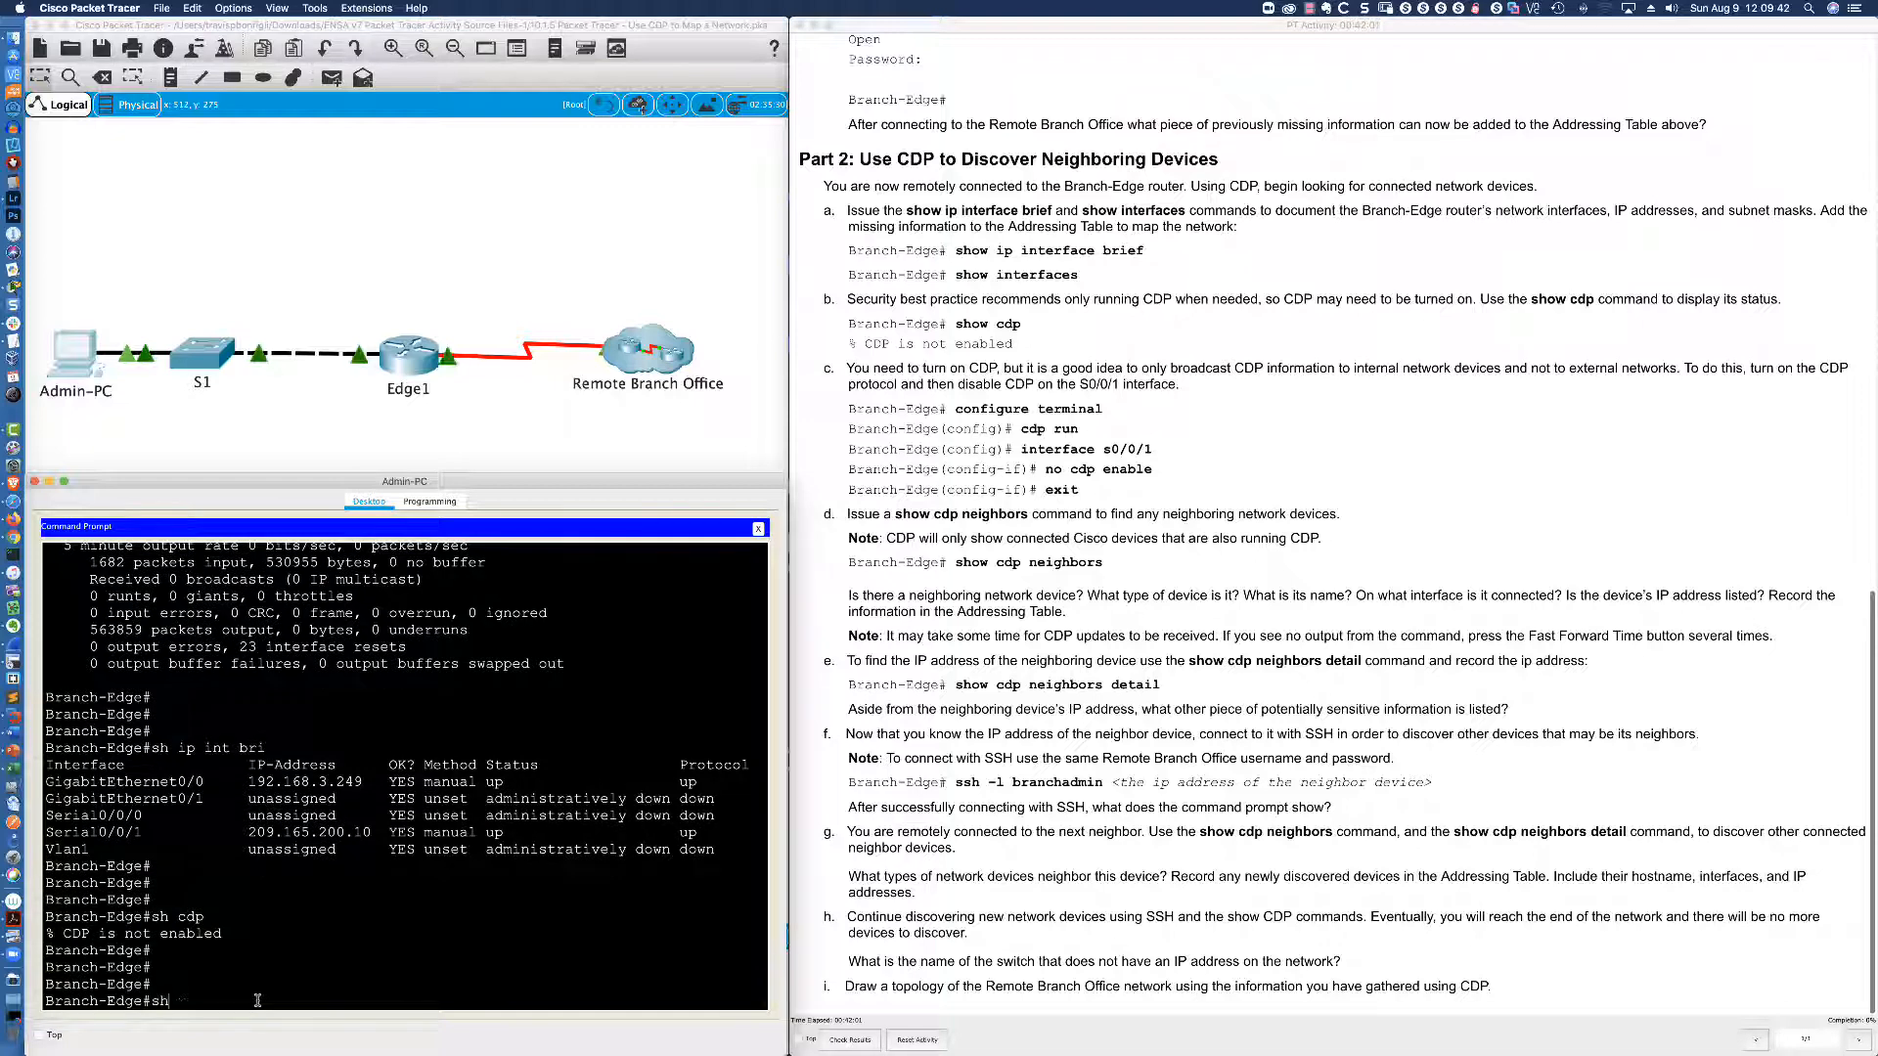
{"action": "type", "text": " run | inc cdp"}
{"action": "key", "text": "Return"}
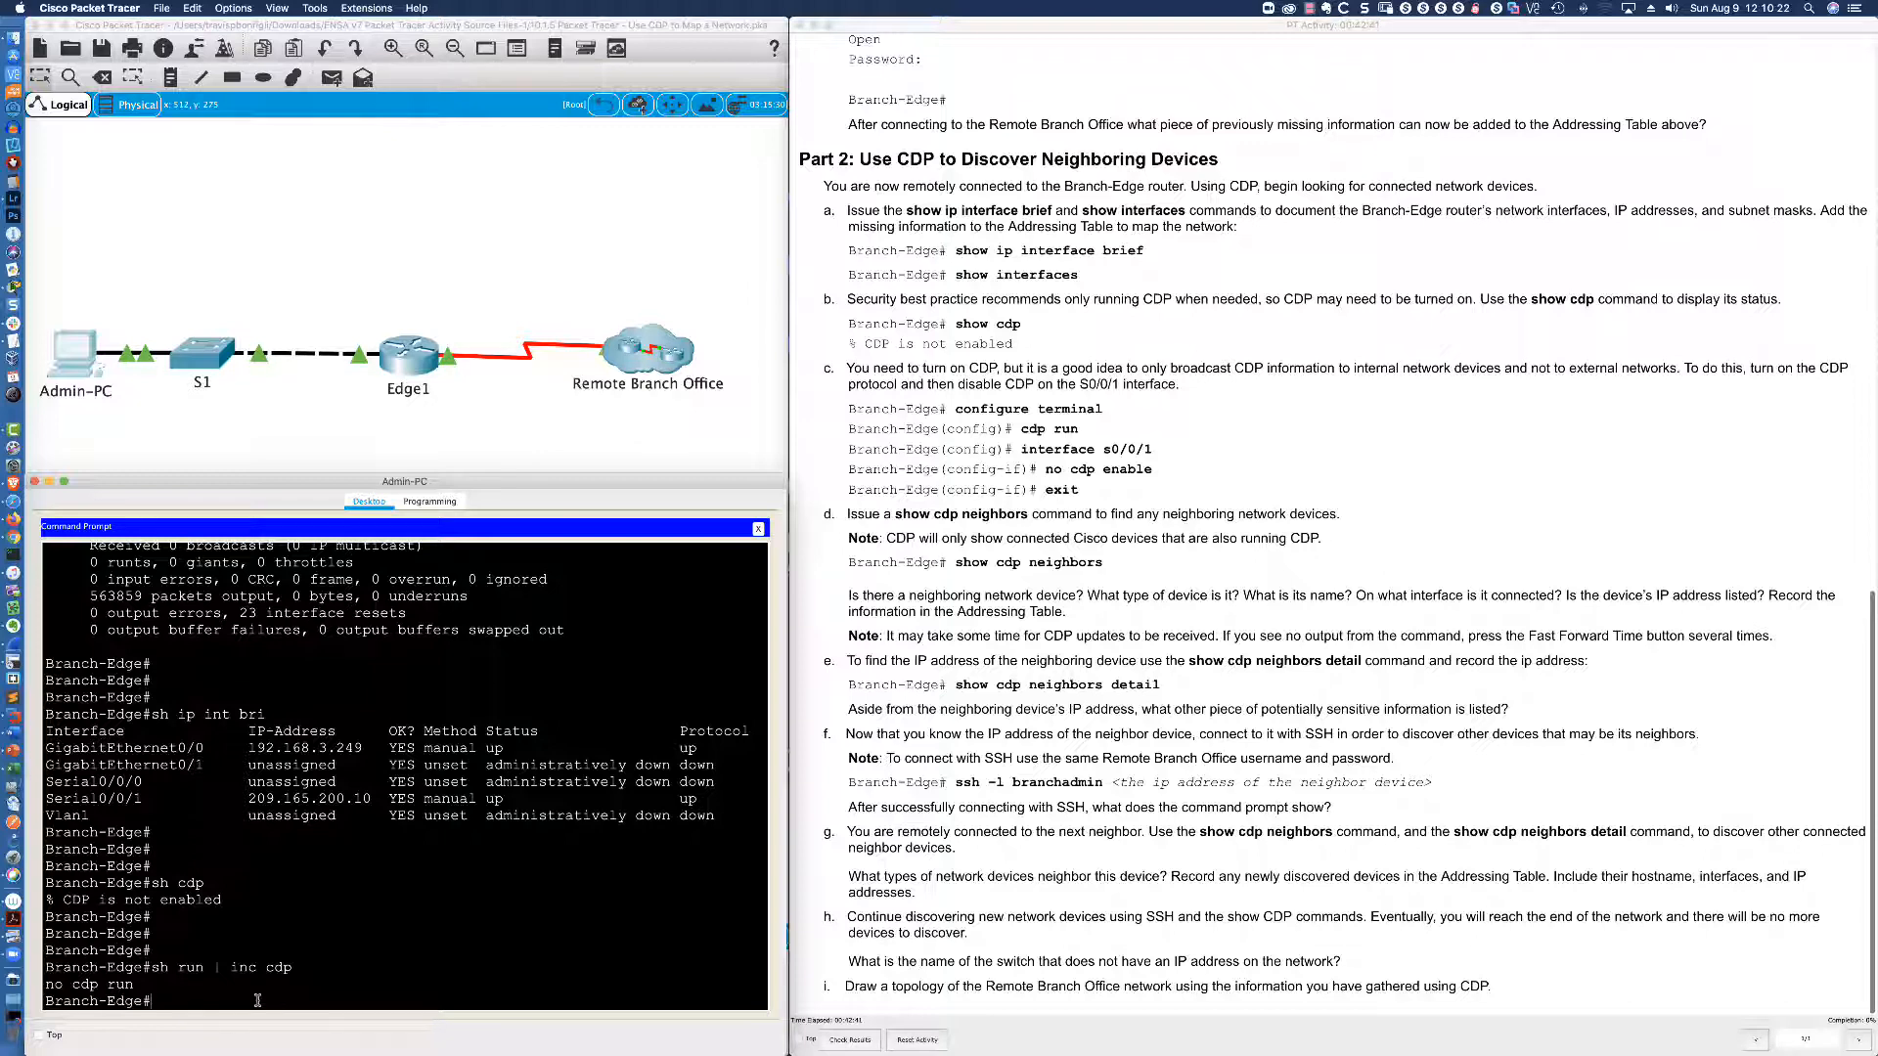
Enter global configuration mode on Branch-Edge and disable CDP globally with no cdp run.
{"action": "type", "text": "conf t"}
{"action": "key", "text": "Return"}
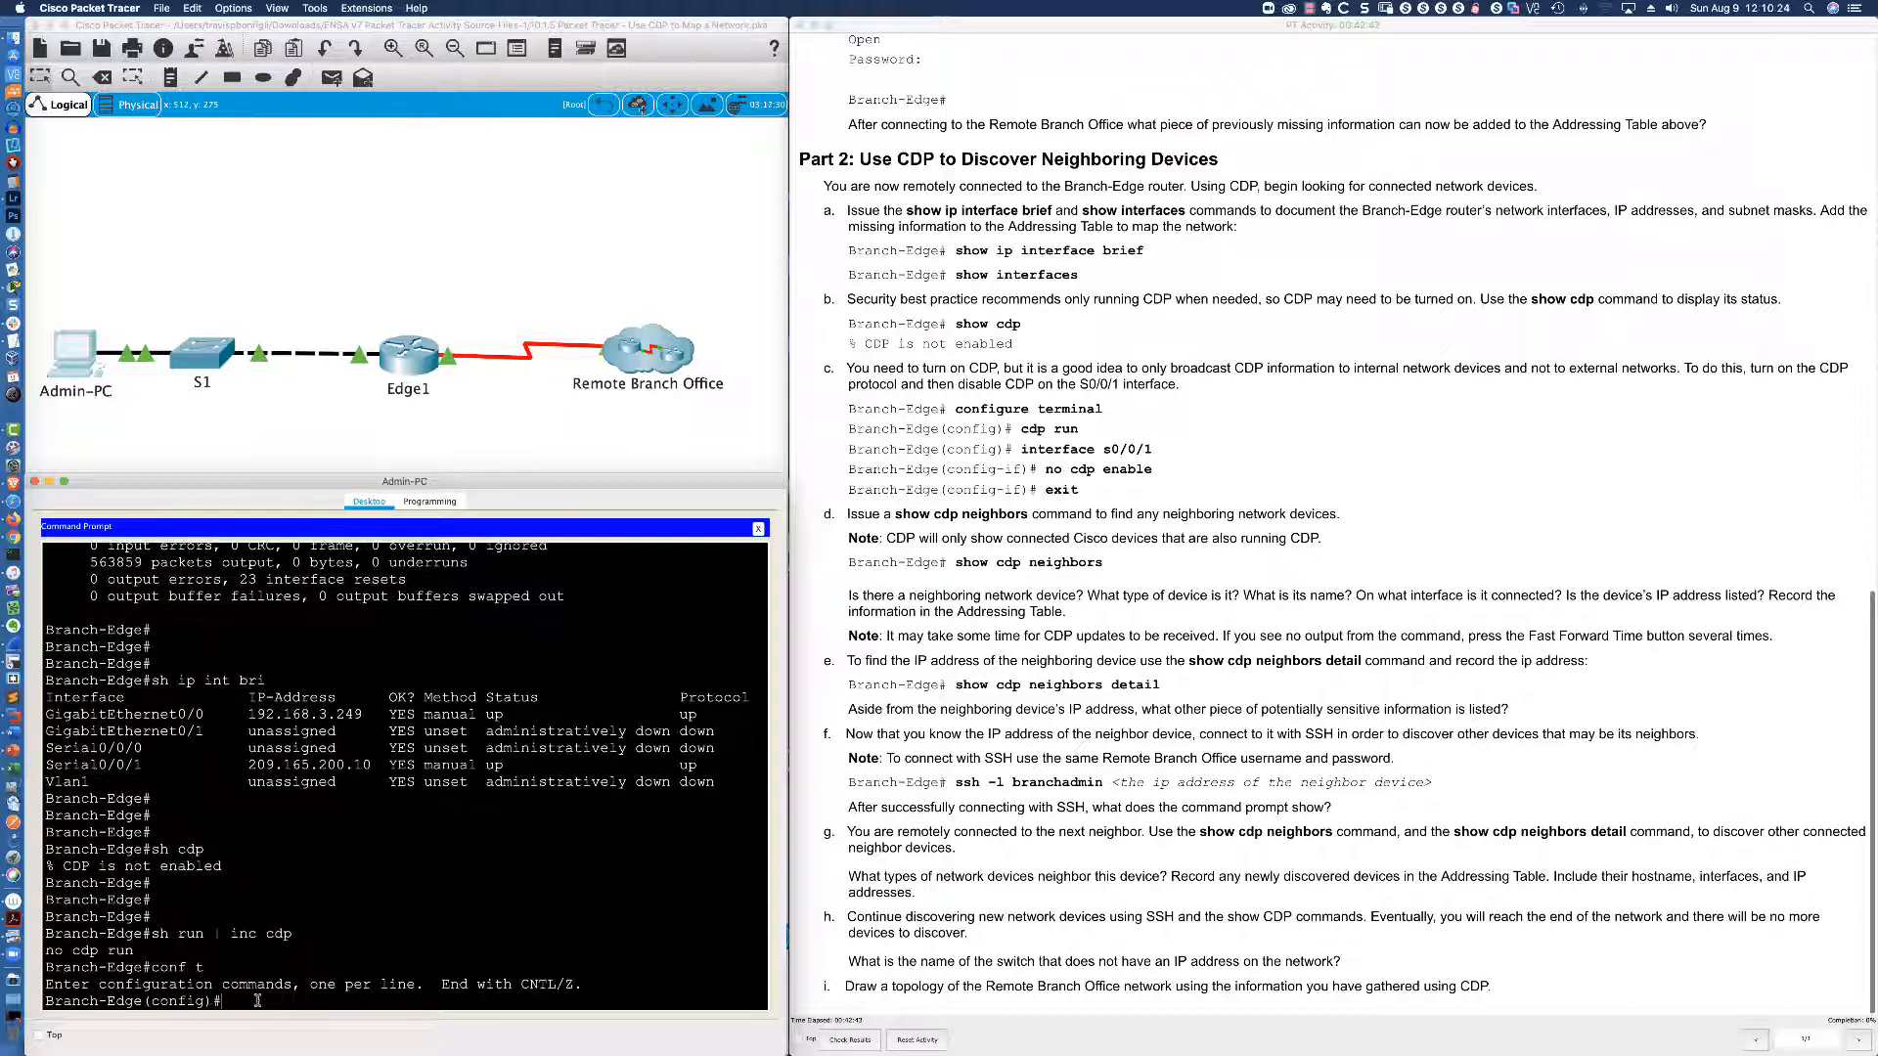
{"action": "type", "text": "no cdp run"}
{"action": "key", "text": "Return"}
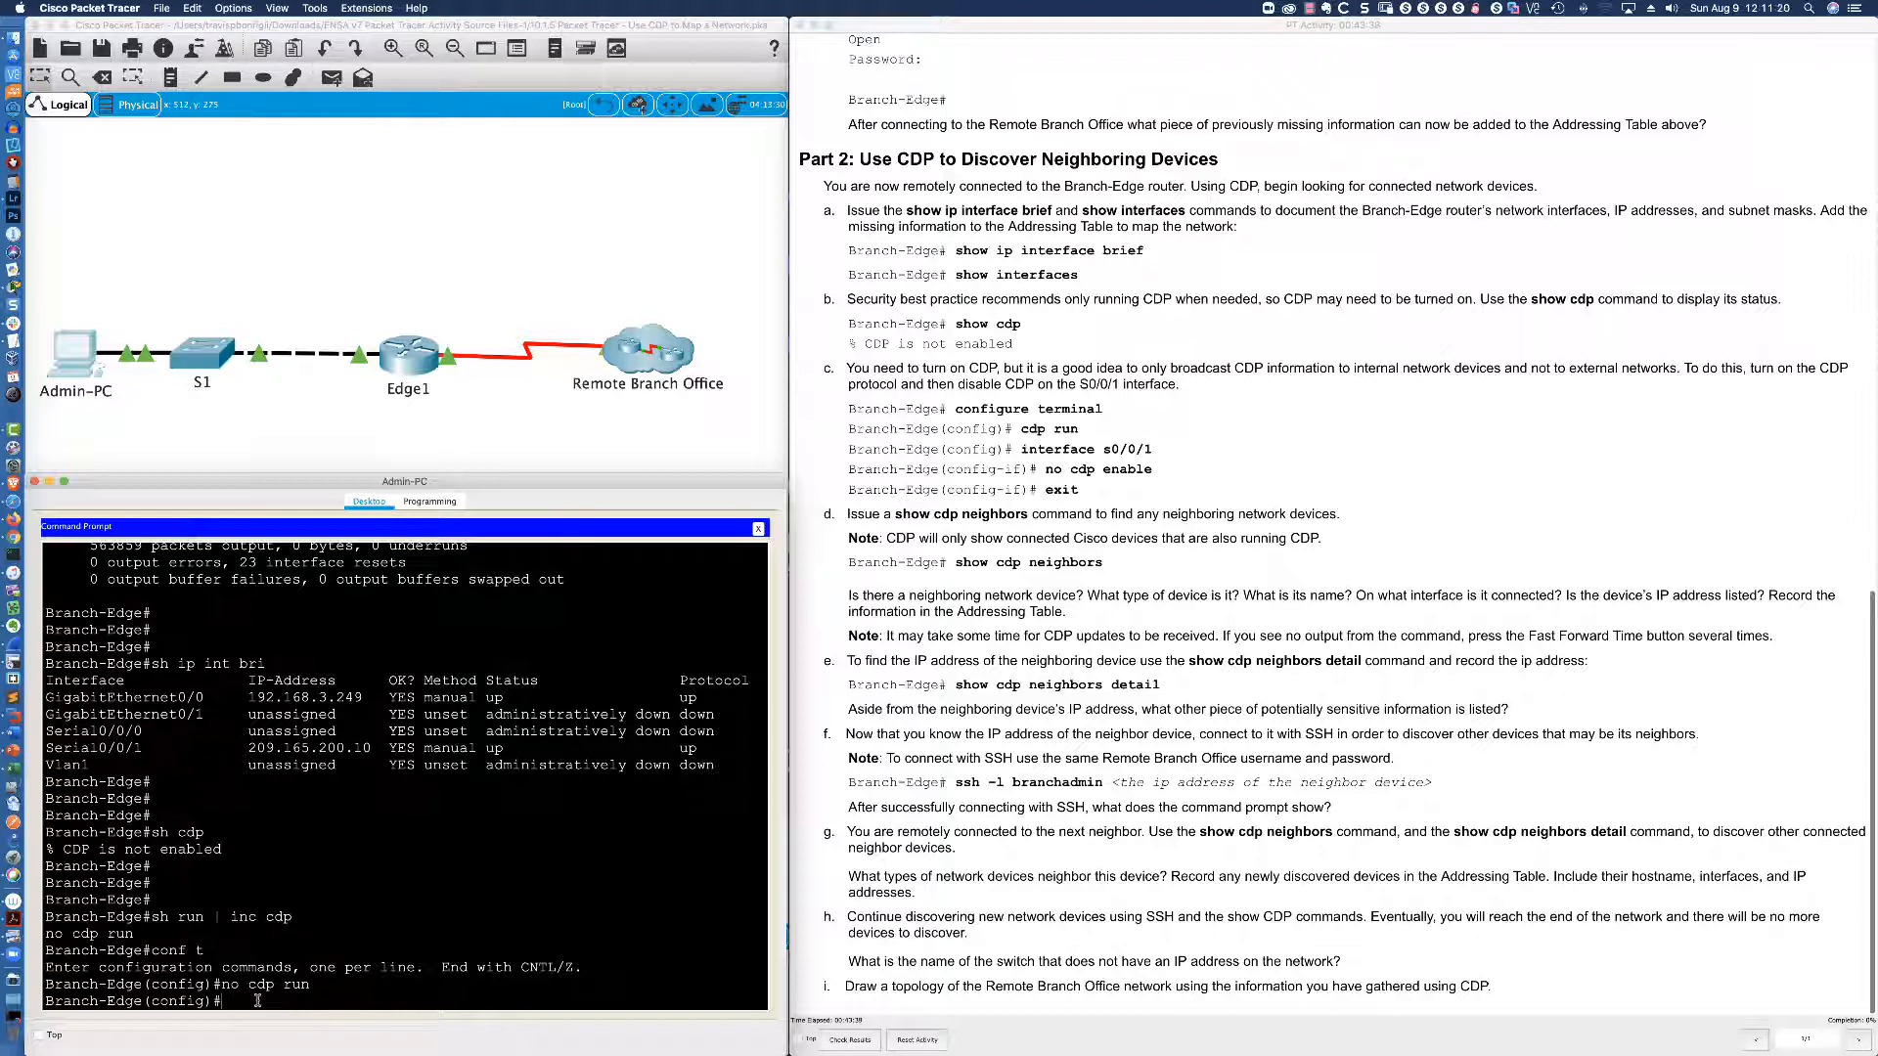
Highlight the configure terminal and cdp run instructions, and enable CDP globally on Branch-Edge with cdp run.
{"action": "left_click", "coordinate": [948, 412]}
{"action": "left_click_drag", "start_coordinate": [954, 409], "coordinate": [1126, 429]}
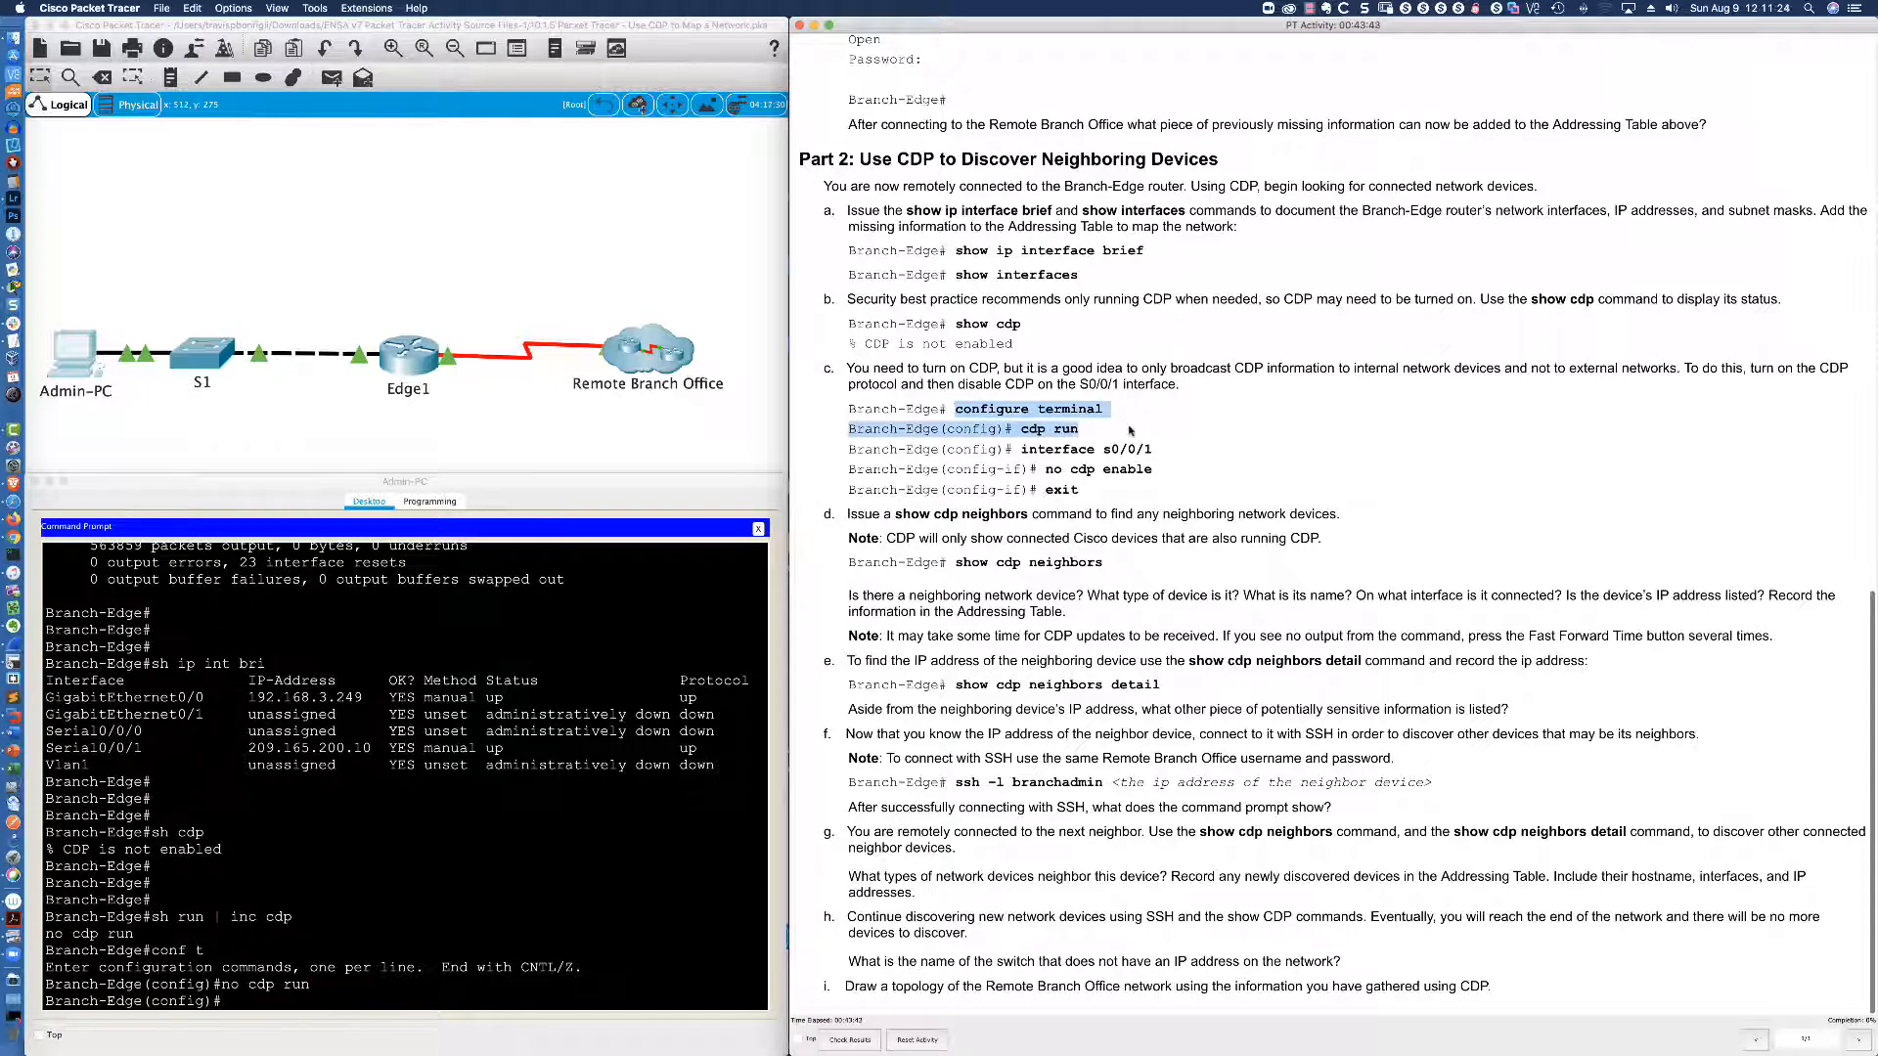
{"action": "left_click", "coordinate": [531, 833]}
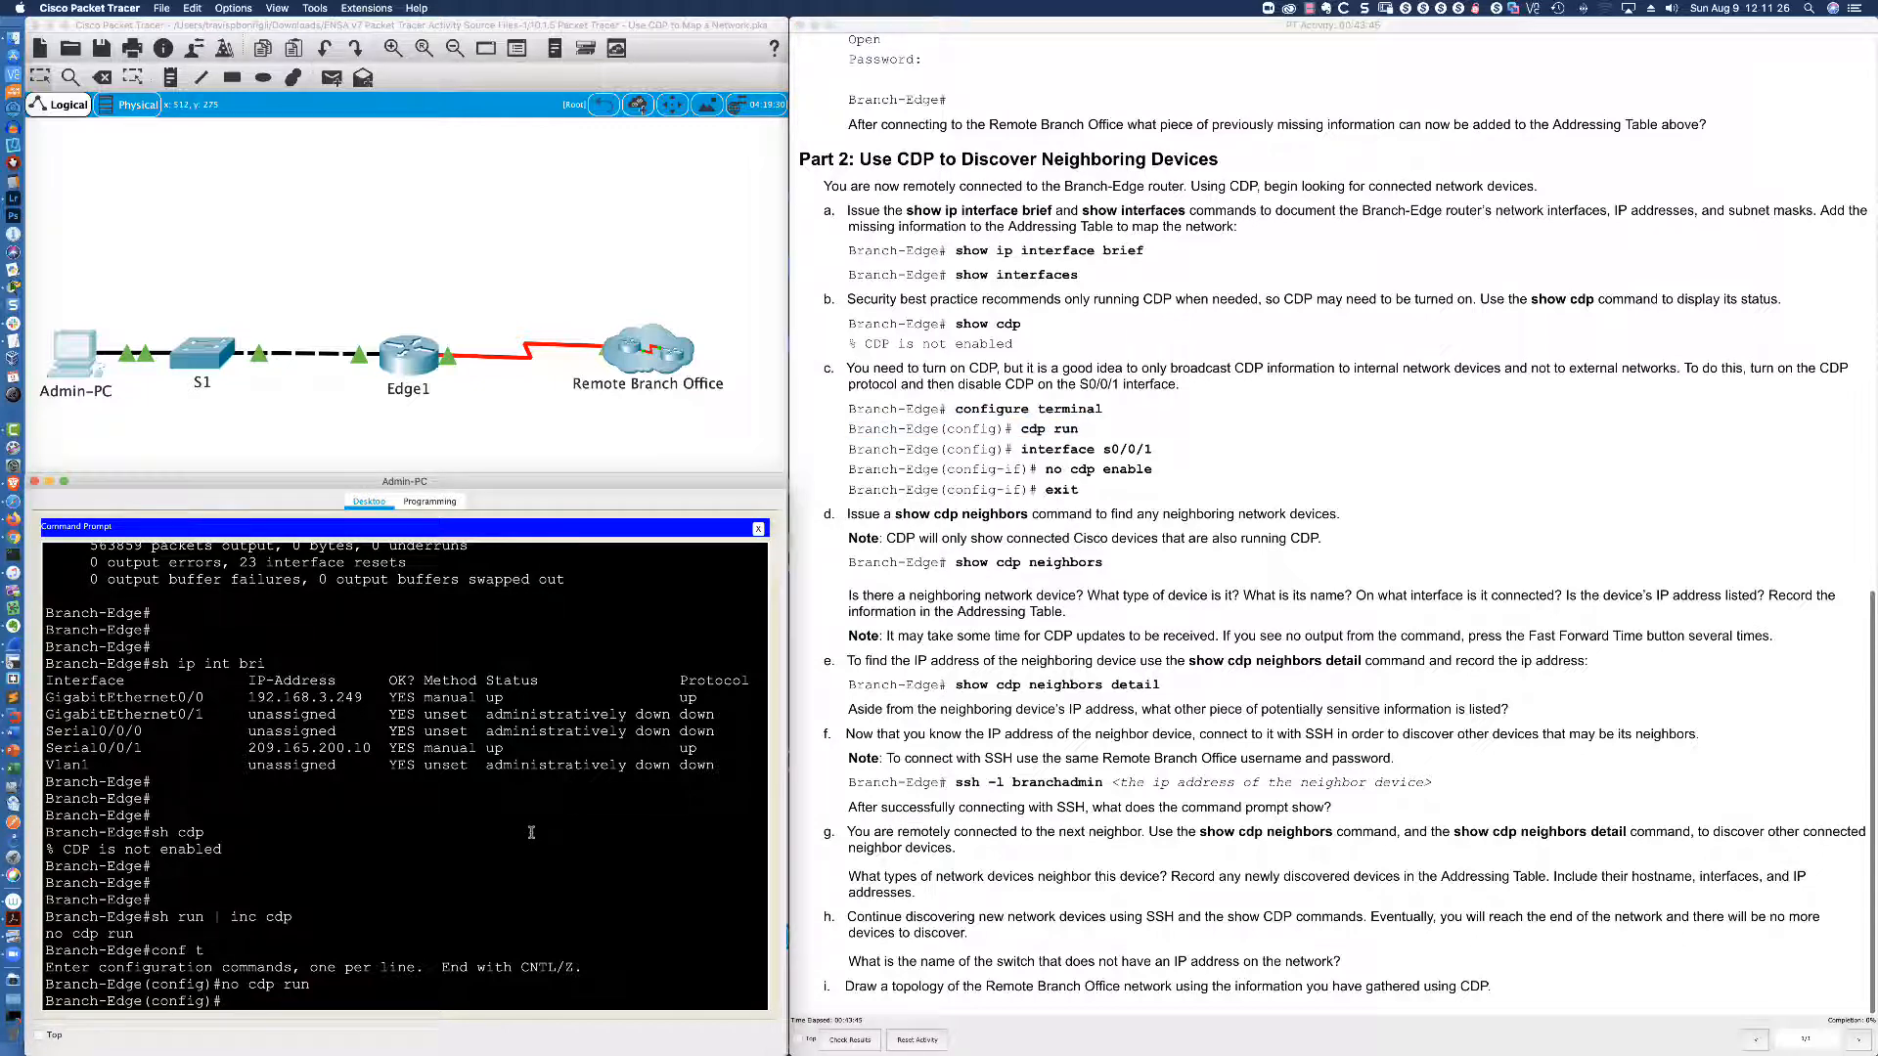
{"action": "type", "text": "cdp run"}
{"action": "key", "text": "Return"}
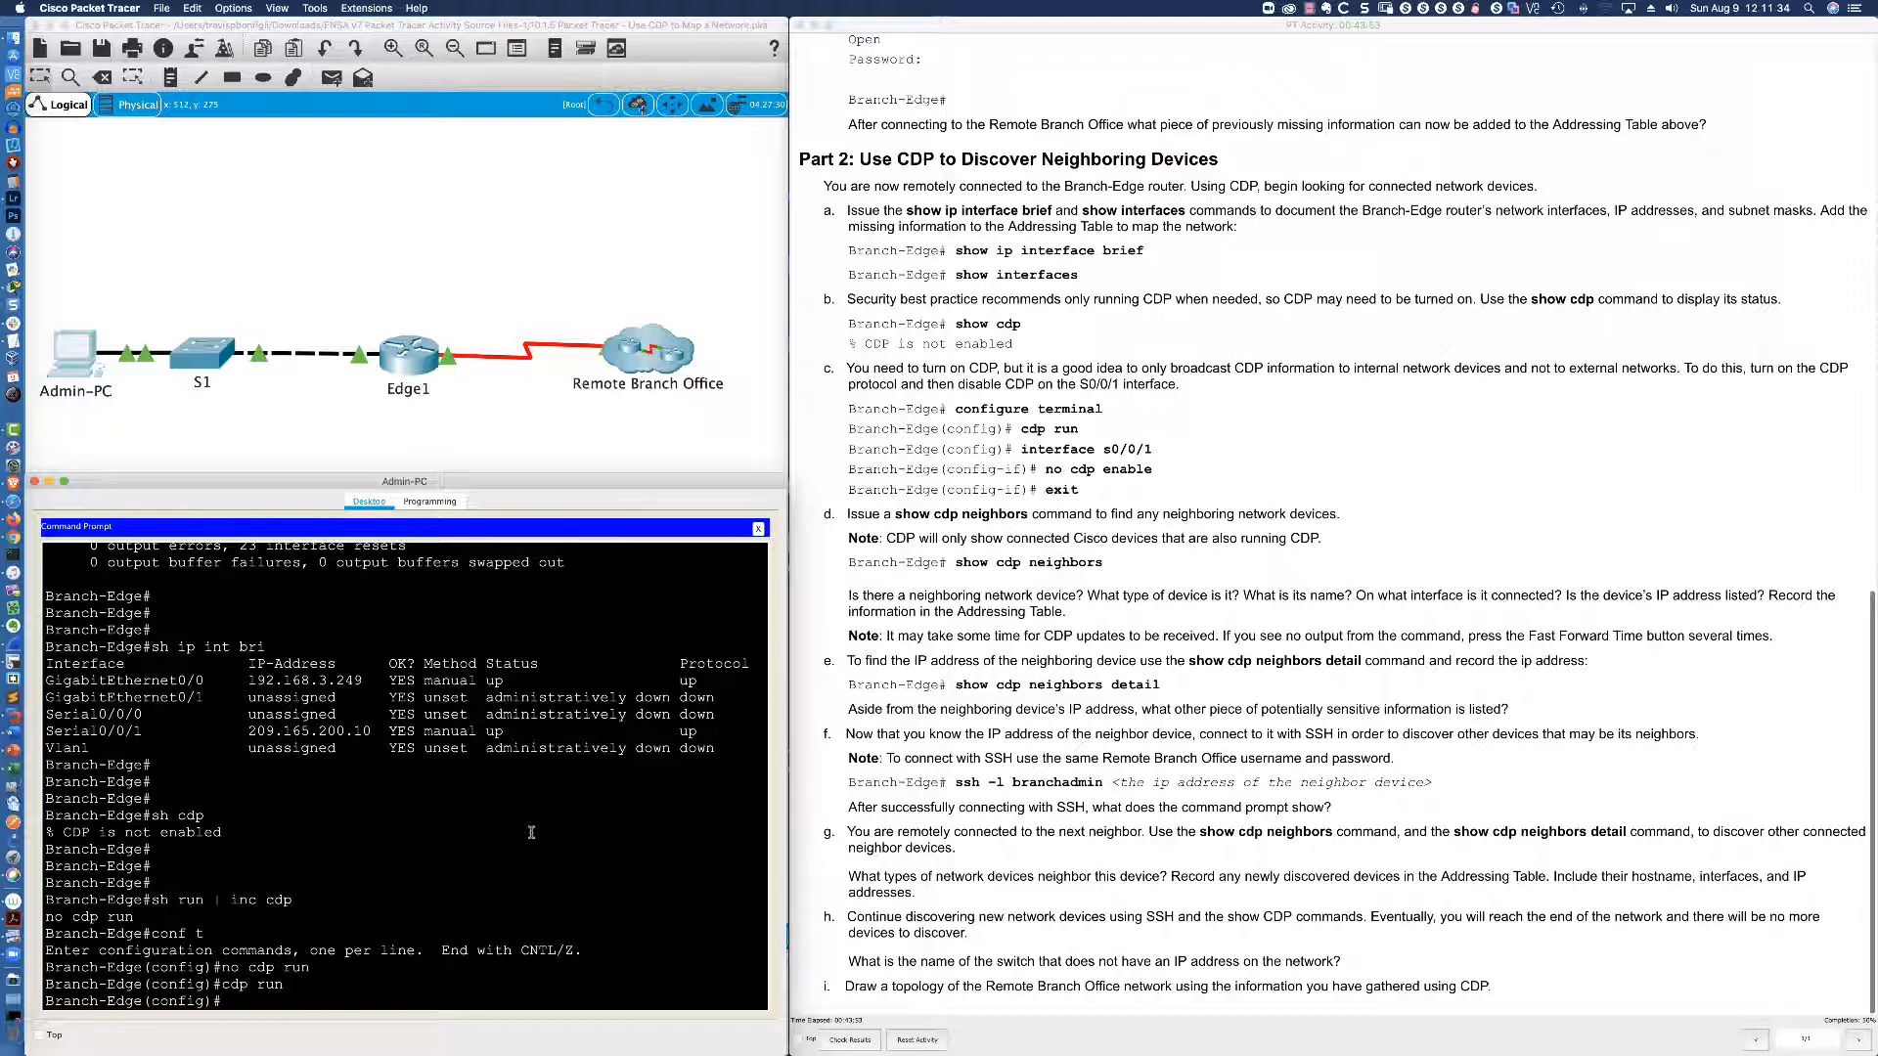
List Branch-Edge's CDP neighbors from configuration mode, highlight the neighbor's local interface, and widen the Admin-PC window.
{"action": "type", "text": "do sh cdp neigh"}
{"action": "key", "text": "Return"}
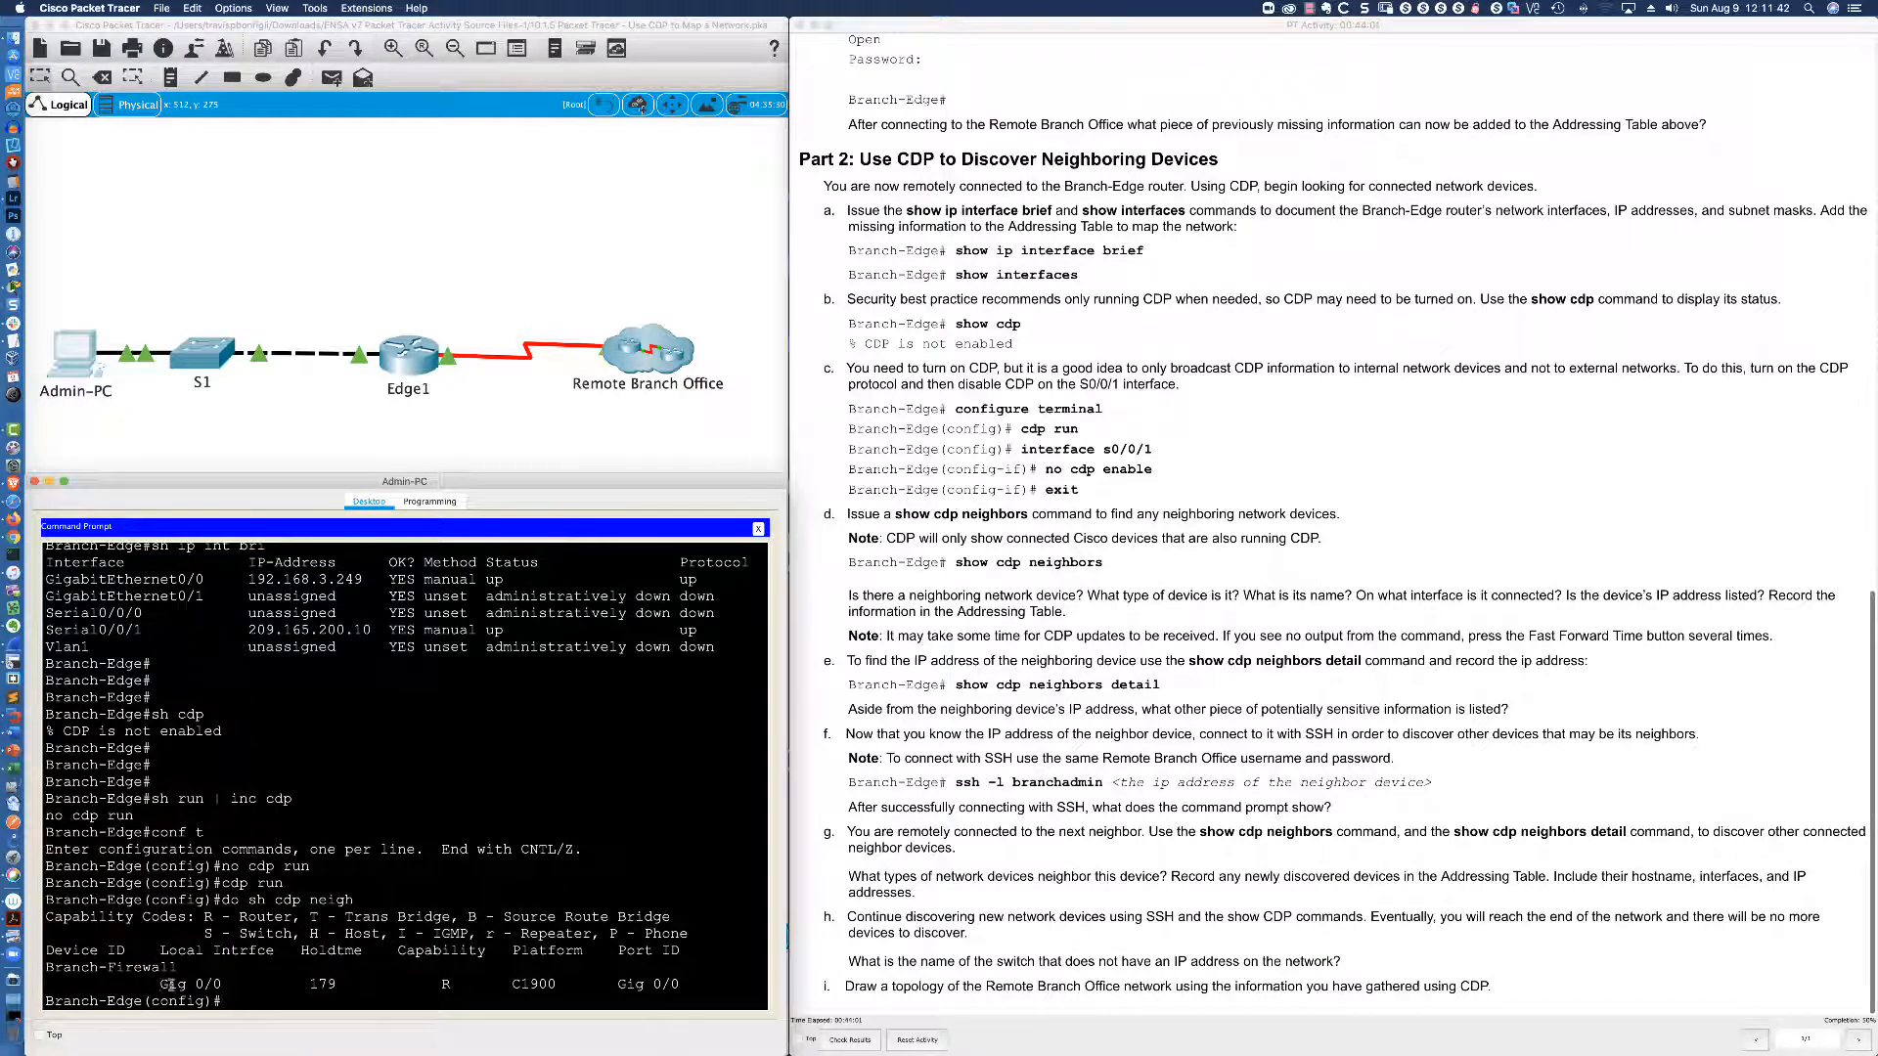
{"action": "left_click_drag", "start_coordinate": [161, 985], "coordinate": [224, 985]}
{"action": "left_click_drag", "start_coordinate": [781, 877], "coordinate": [1028, 876]}
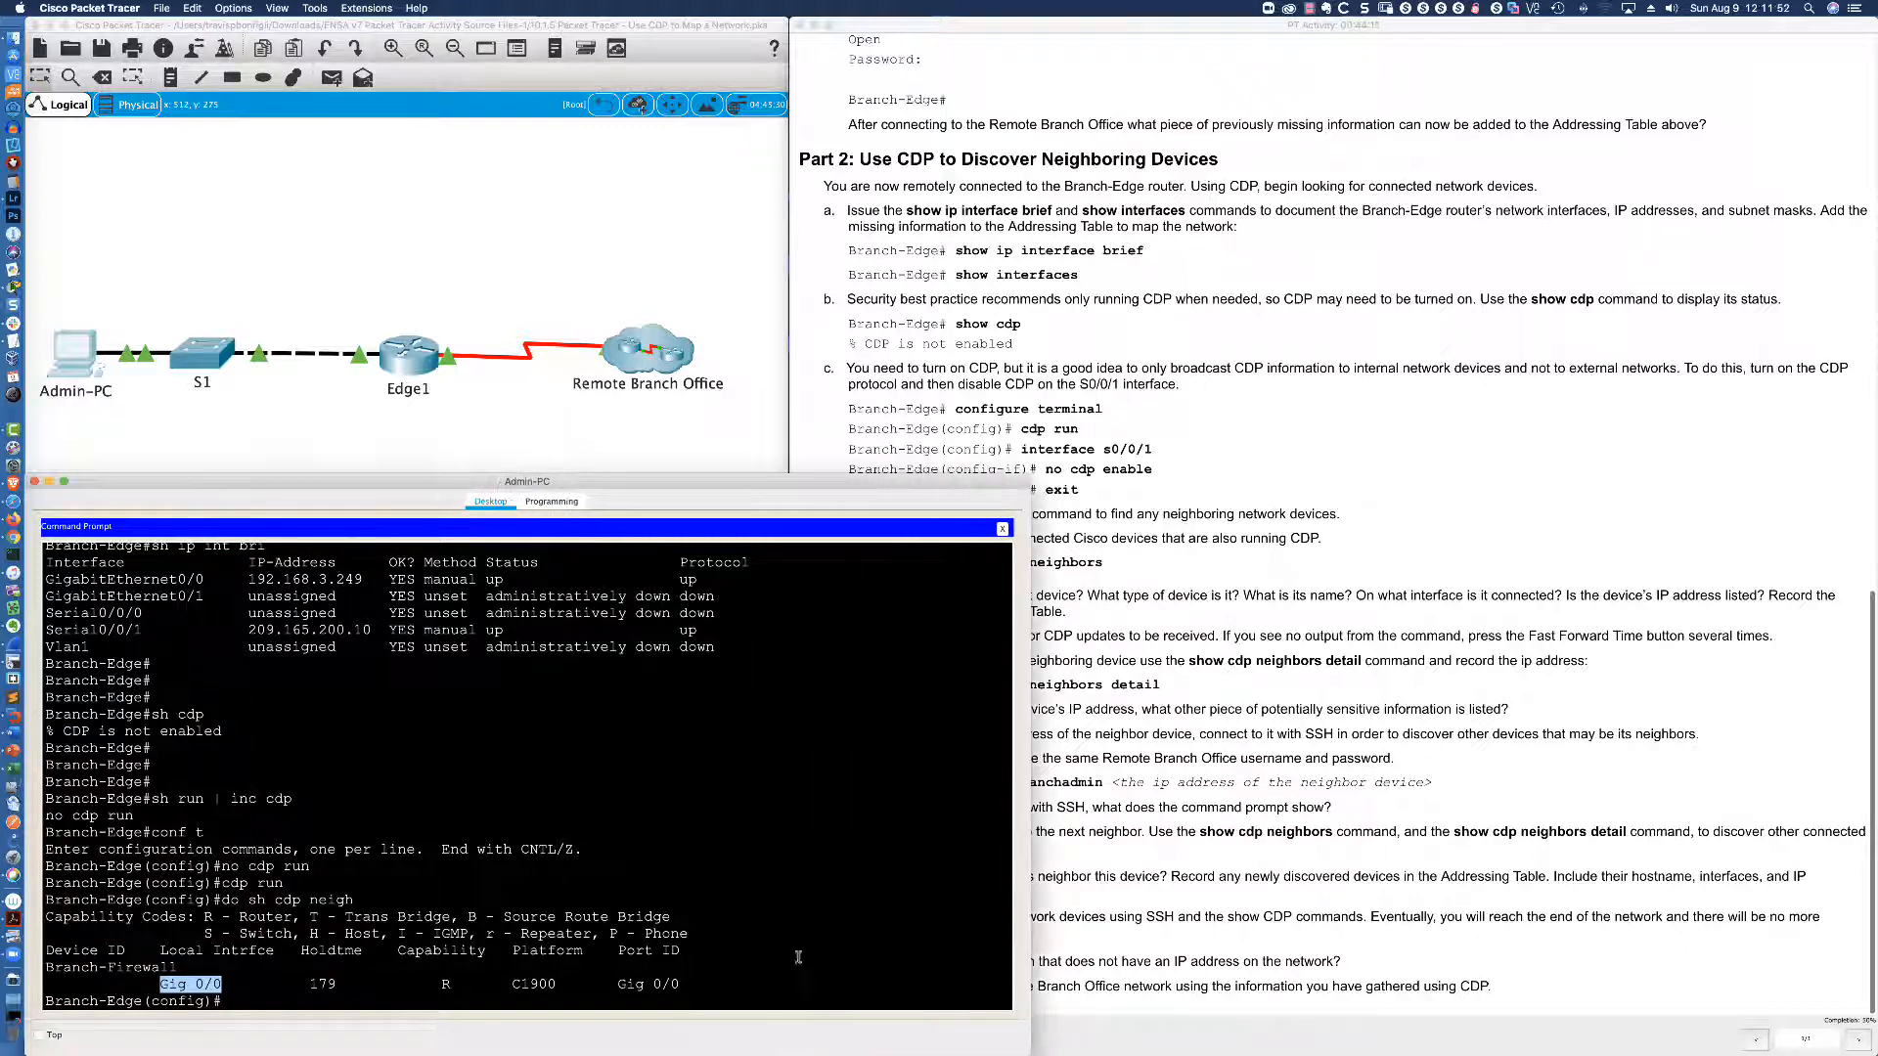
List the CDP neighbors on Branch-Edge again and highlight the column headings of the neighbor table.
{"action": "left_click", "coordinate": [779, 981]}
{"action": "key", "text": "Return"}
{"action": "key", "text": "Return"}
{"action": "key", "text": "Up"}
{"action": "key", "text": "Return"}
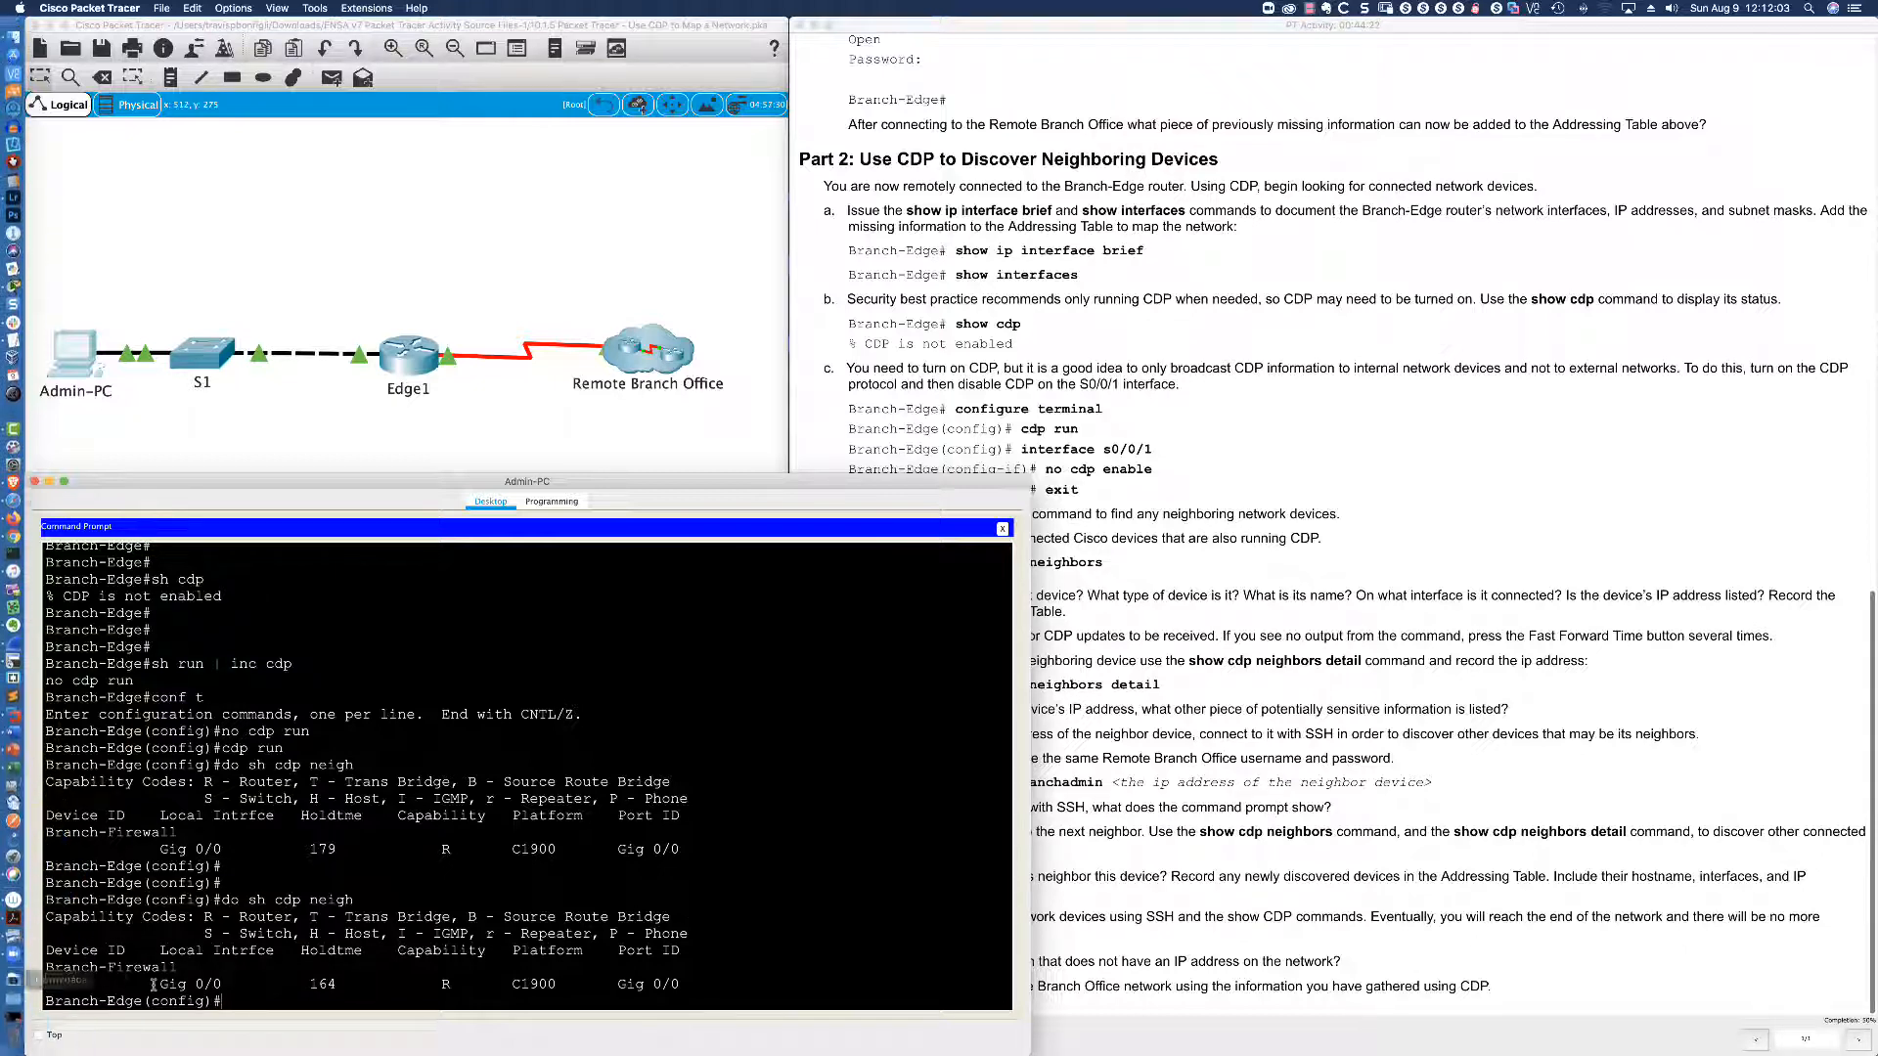
{"action": "left_click_drag", "start_coordinate": [45, 950], "coordinate": [685, 952]}
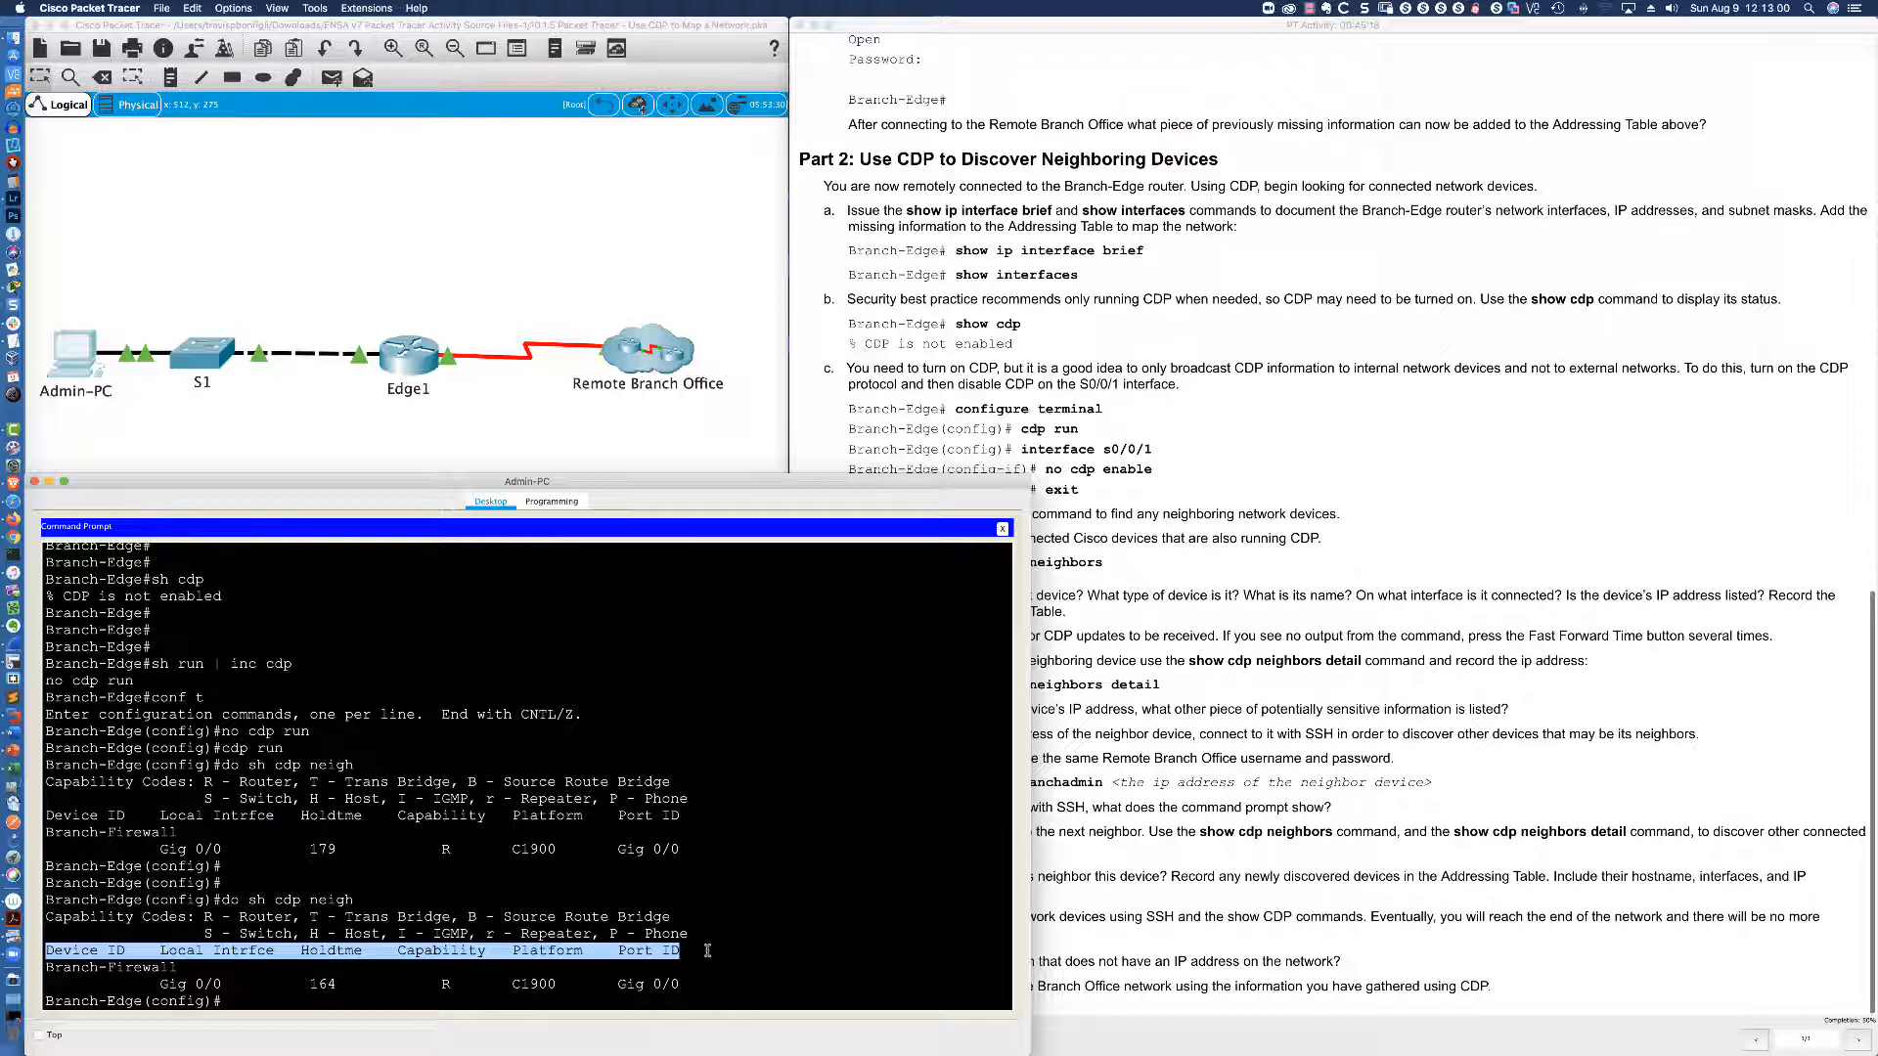
Switch to Wireshark and stop the running packet capture.
{"action": "key", "text": "super+Tab"}
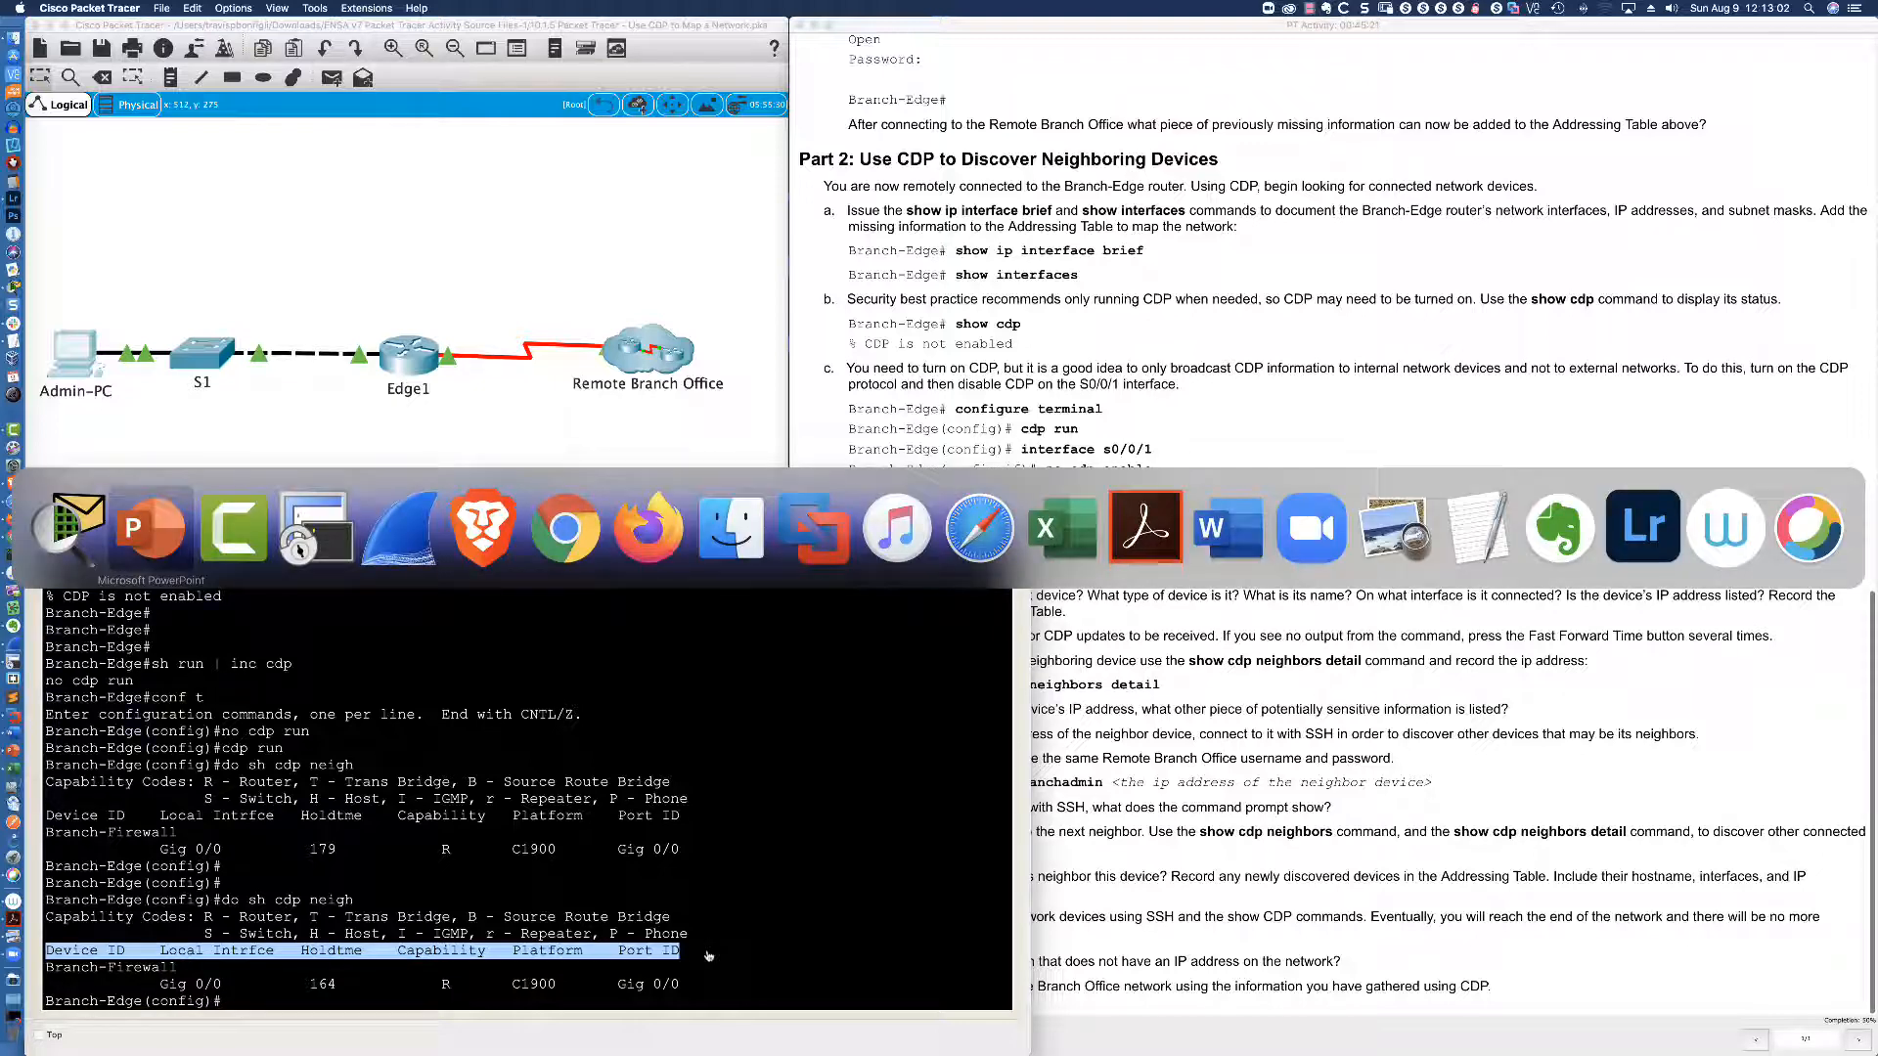
{"action": "key", "text": "super+Tab"}
{"action": "key", "text": "super+Tab"}
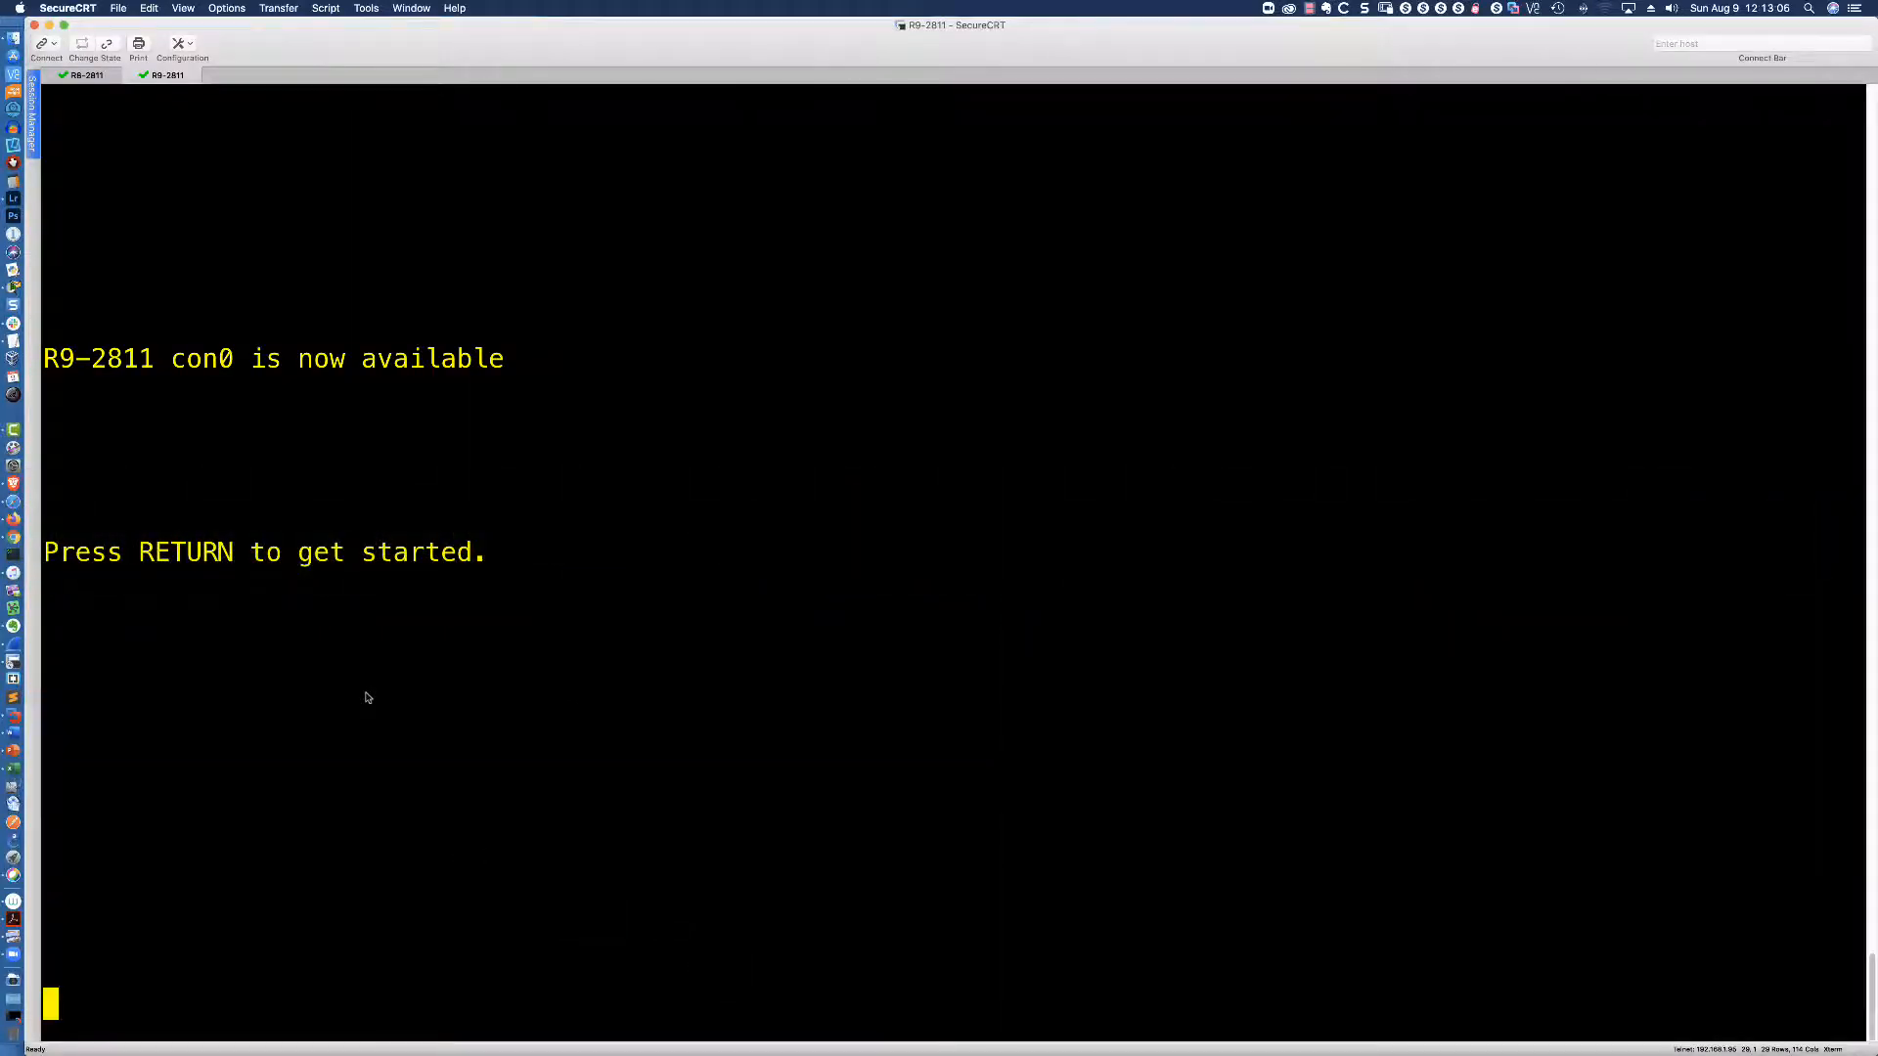
{"action": "key", "text": "super+Tab"}
{"action": "key", "text": "super+Tab"}
{"action": "key", "text": "super+Tab"}
{"action": "key", "text": "super+Tab"}
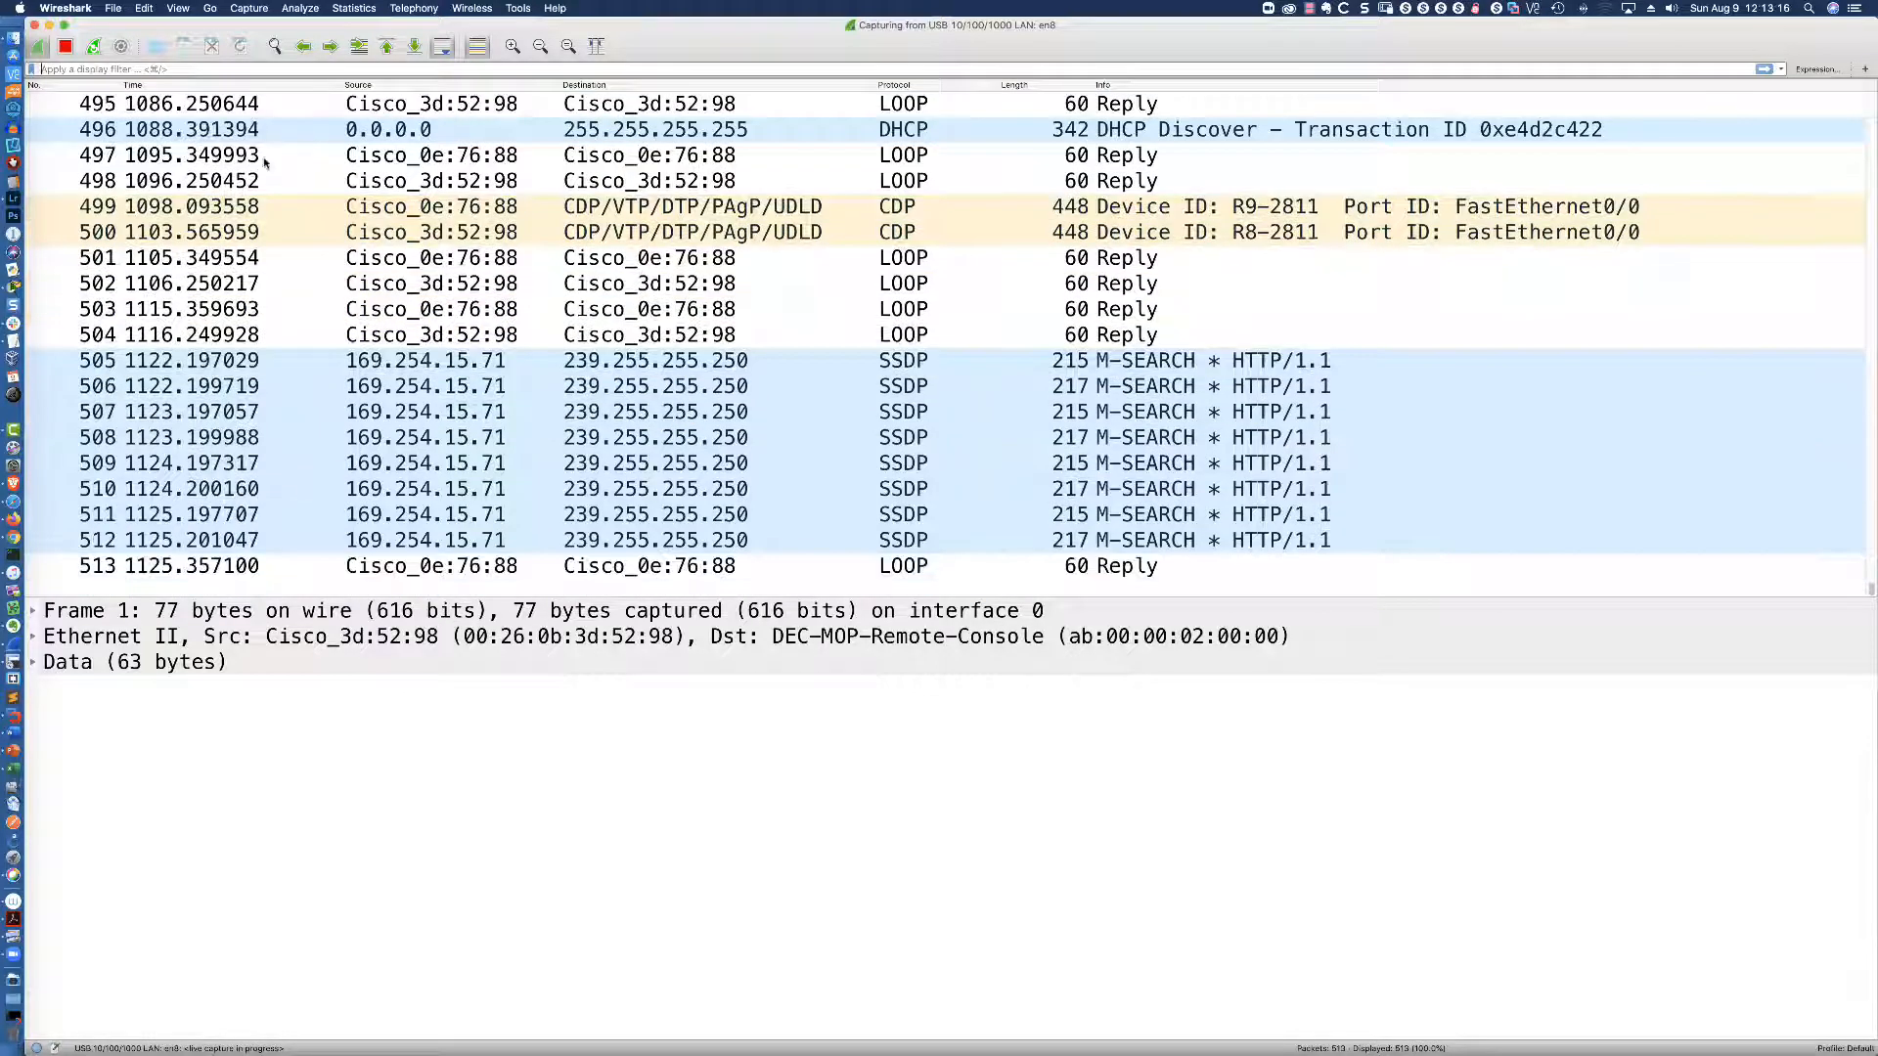
{"action": "left_click", "coordinate": [73, 48]}
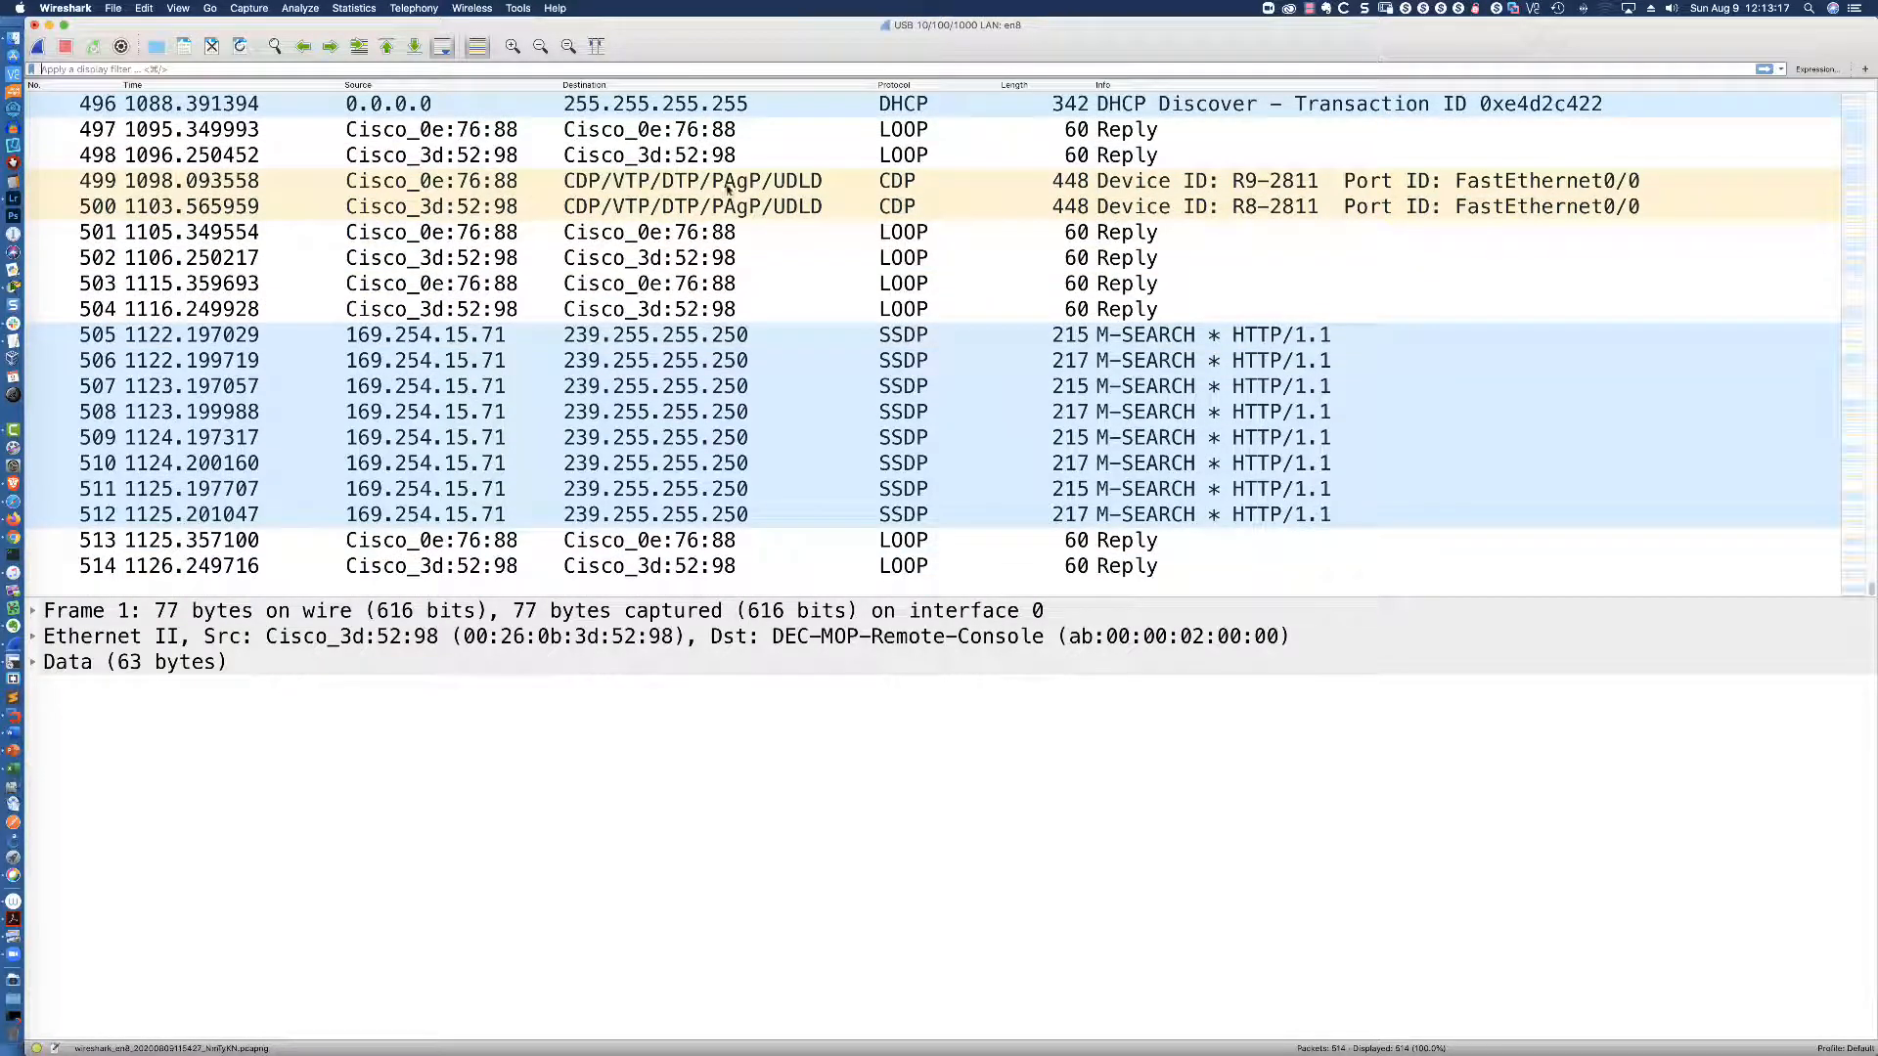
Expand the Cisco Discovery Protocol details of the R8-2811 packet, frame 500, and examine its Version and TTL fields.
{"action": "left_click", "coordinate": [856, 184]}
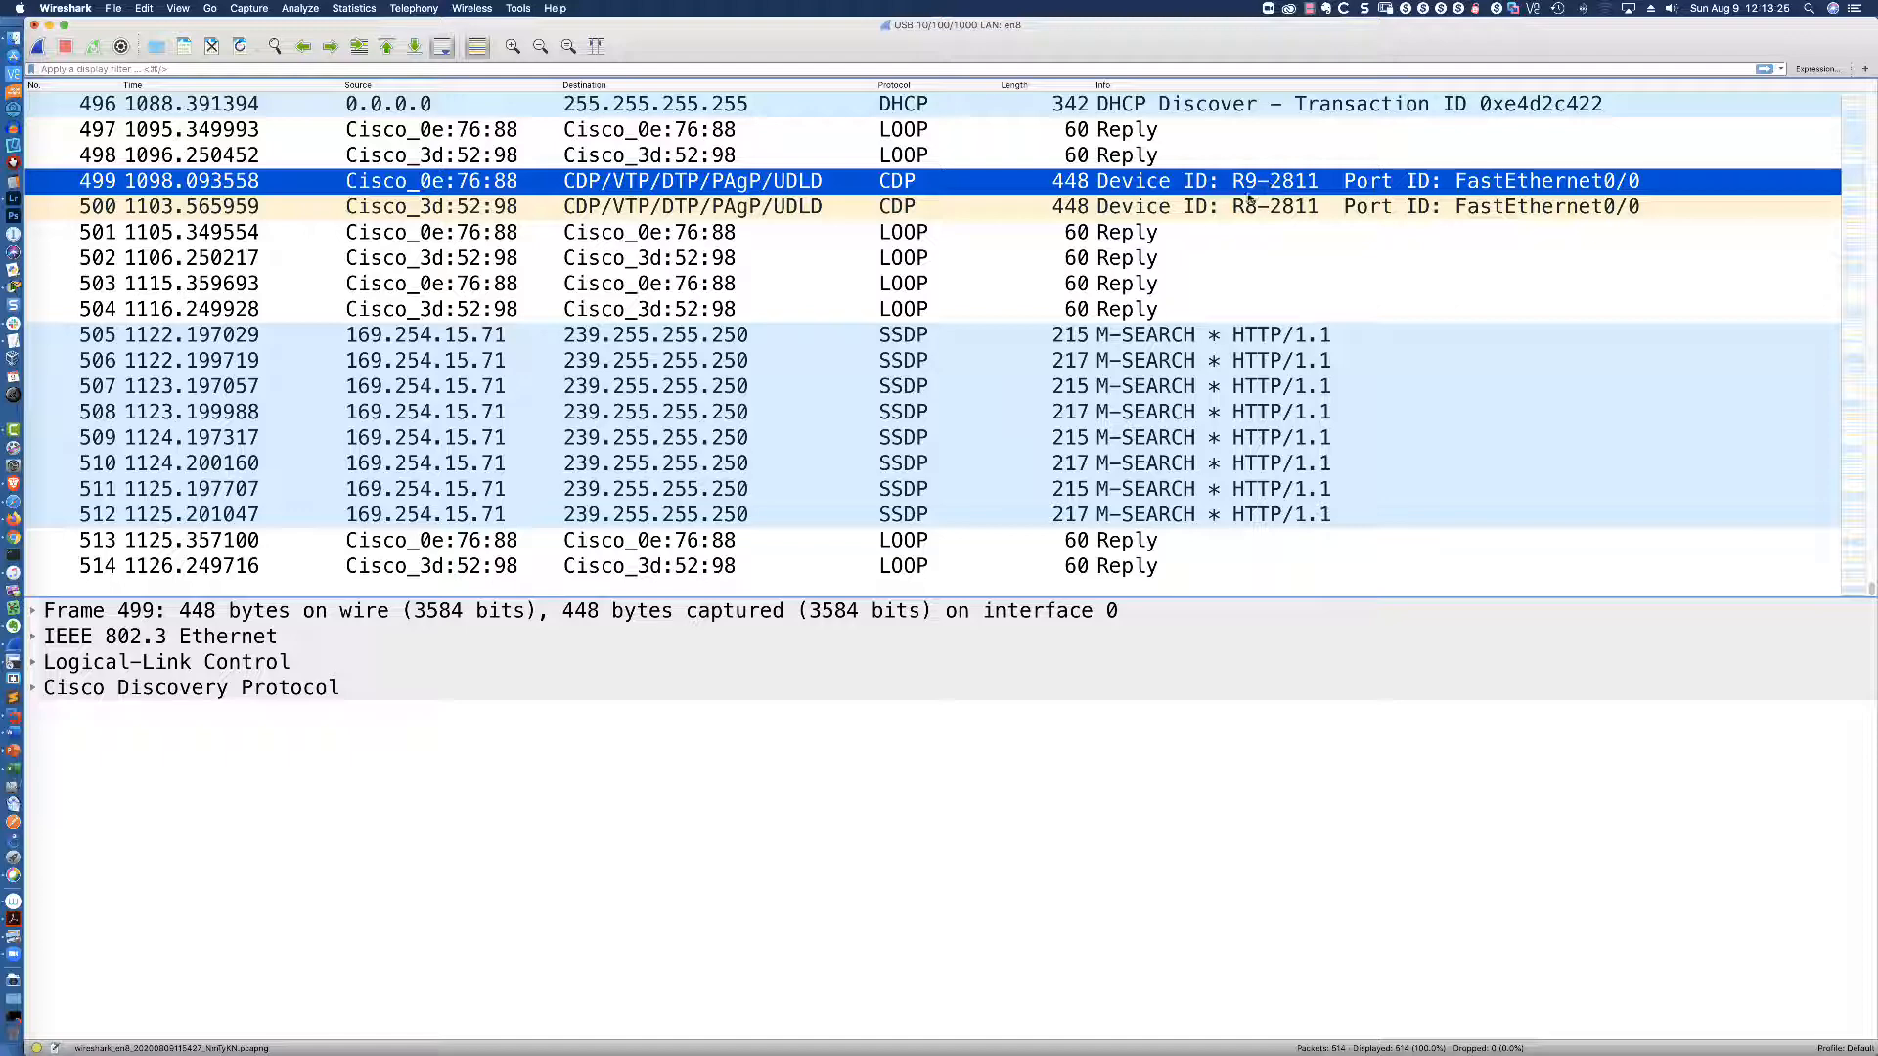
{"action": "left_click", "coordinate": [1253, 209]}
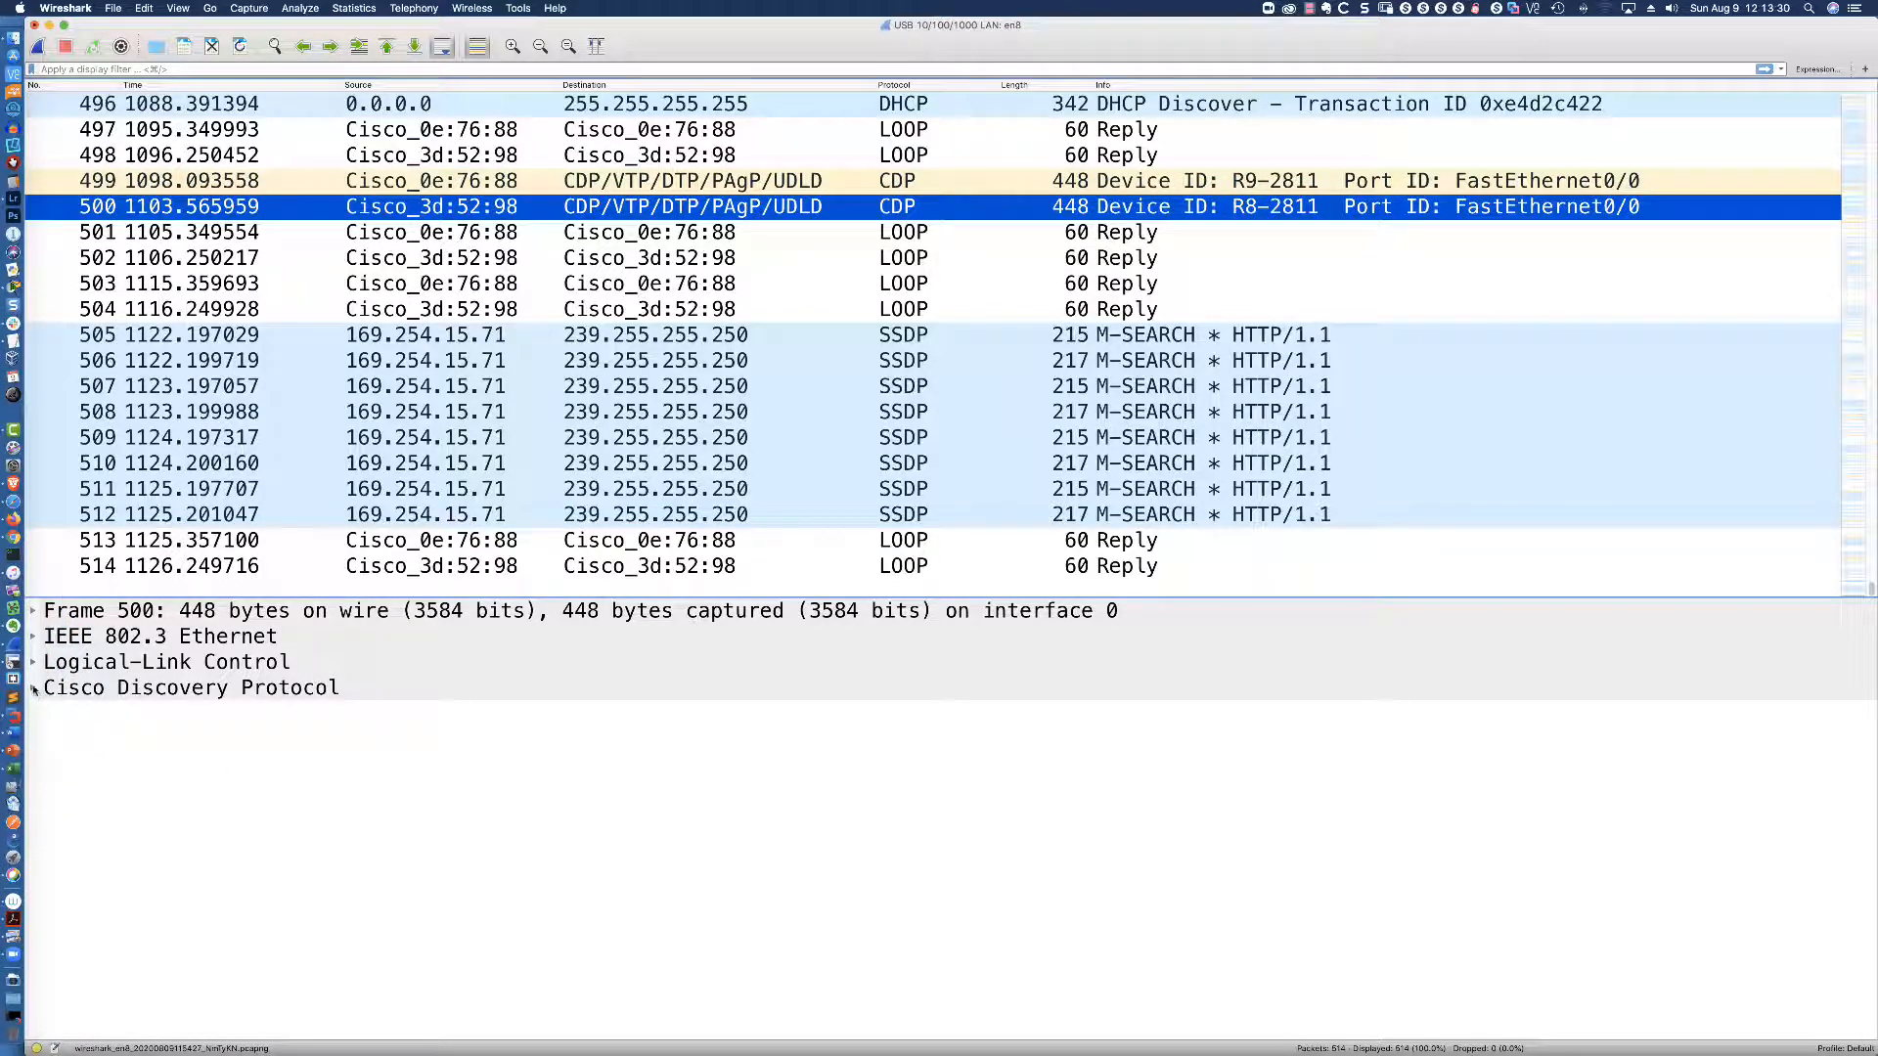
{"action": "left_click", "coordinate": [35, 689]}
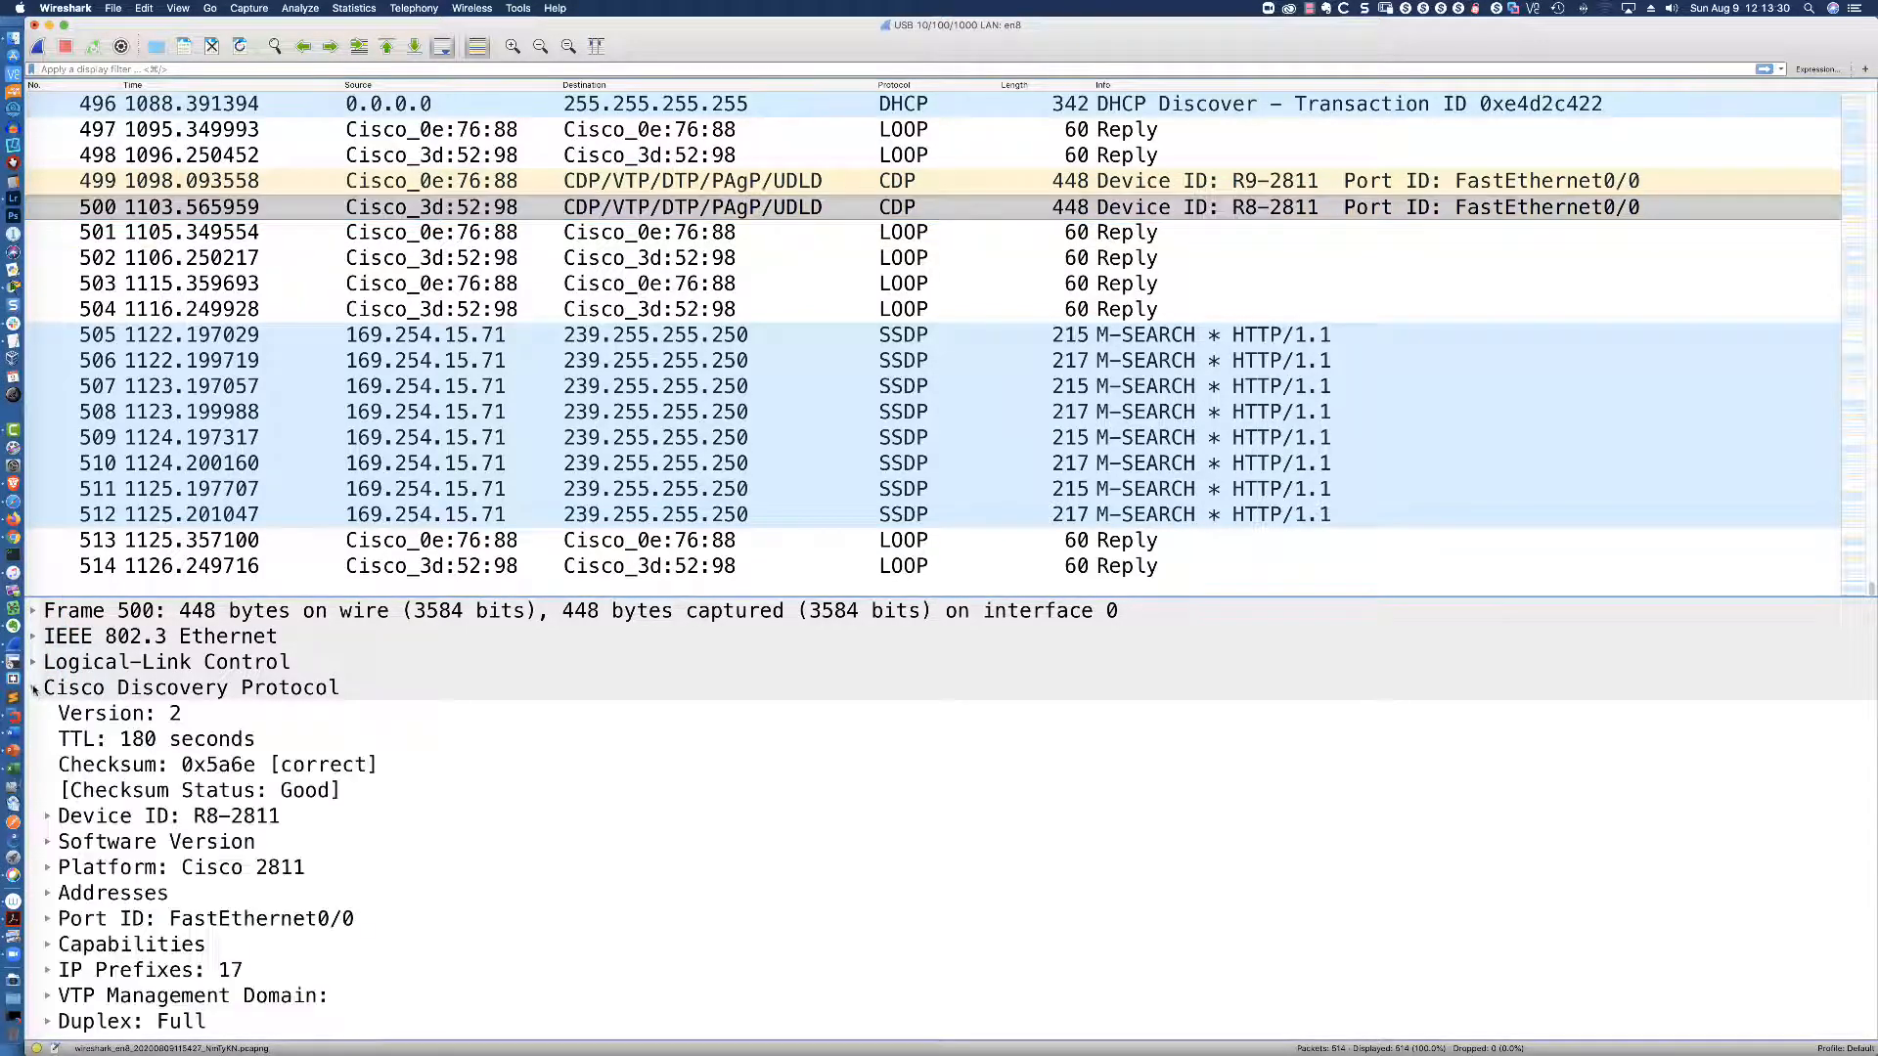
{"action": "left_click", "coordinate": [137, 717]}
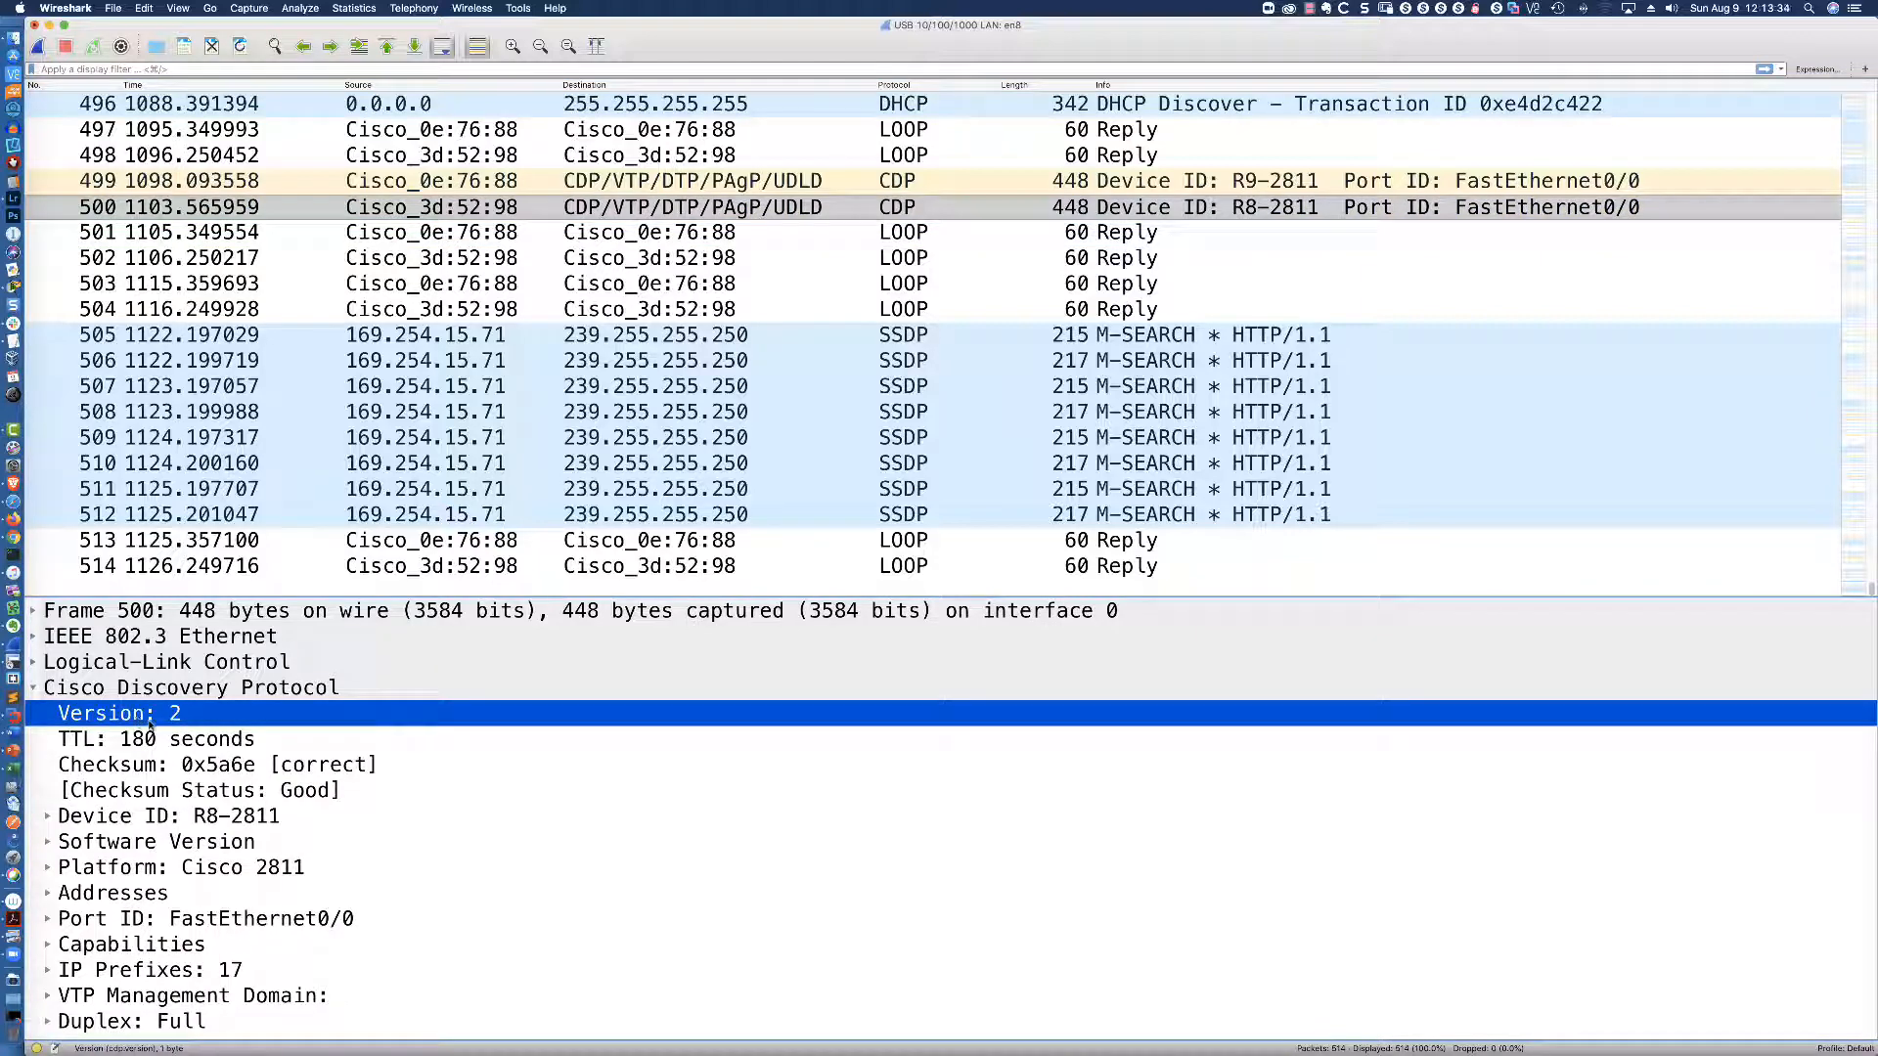
{"action": "left_click", "coordinate": [184, 740]}
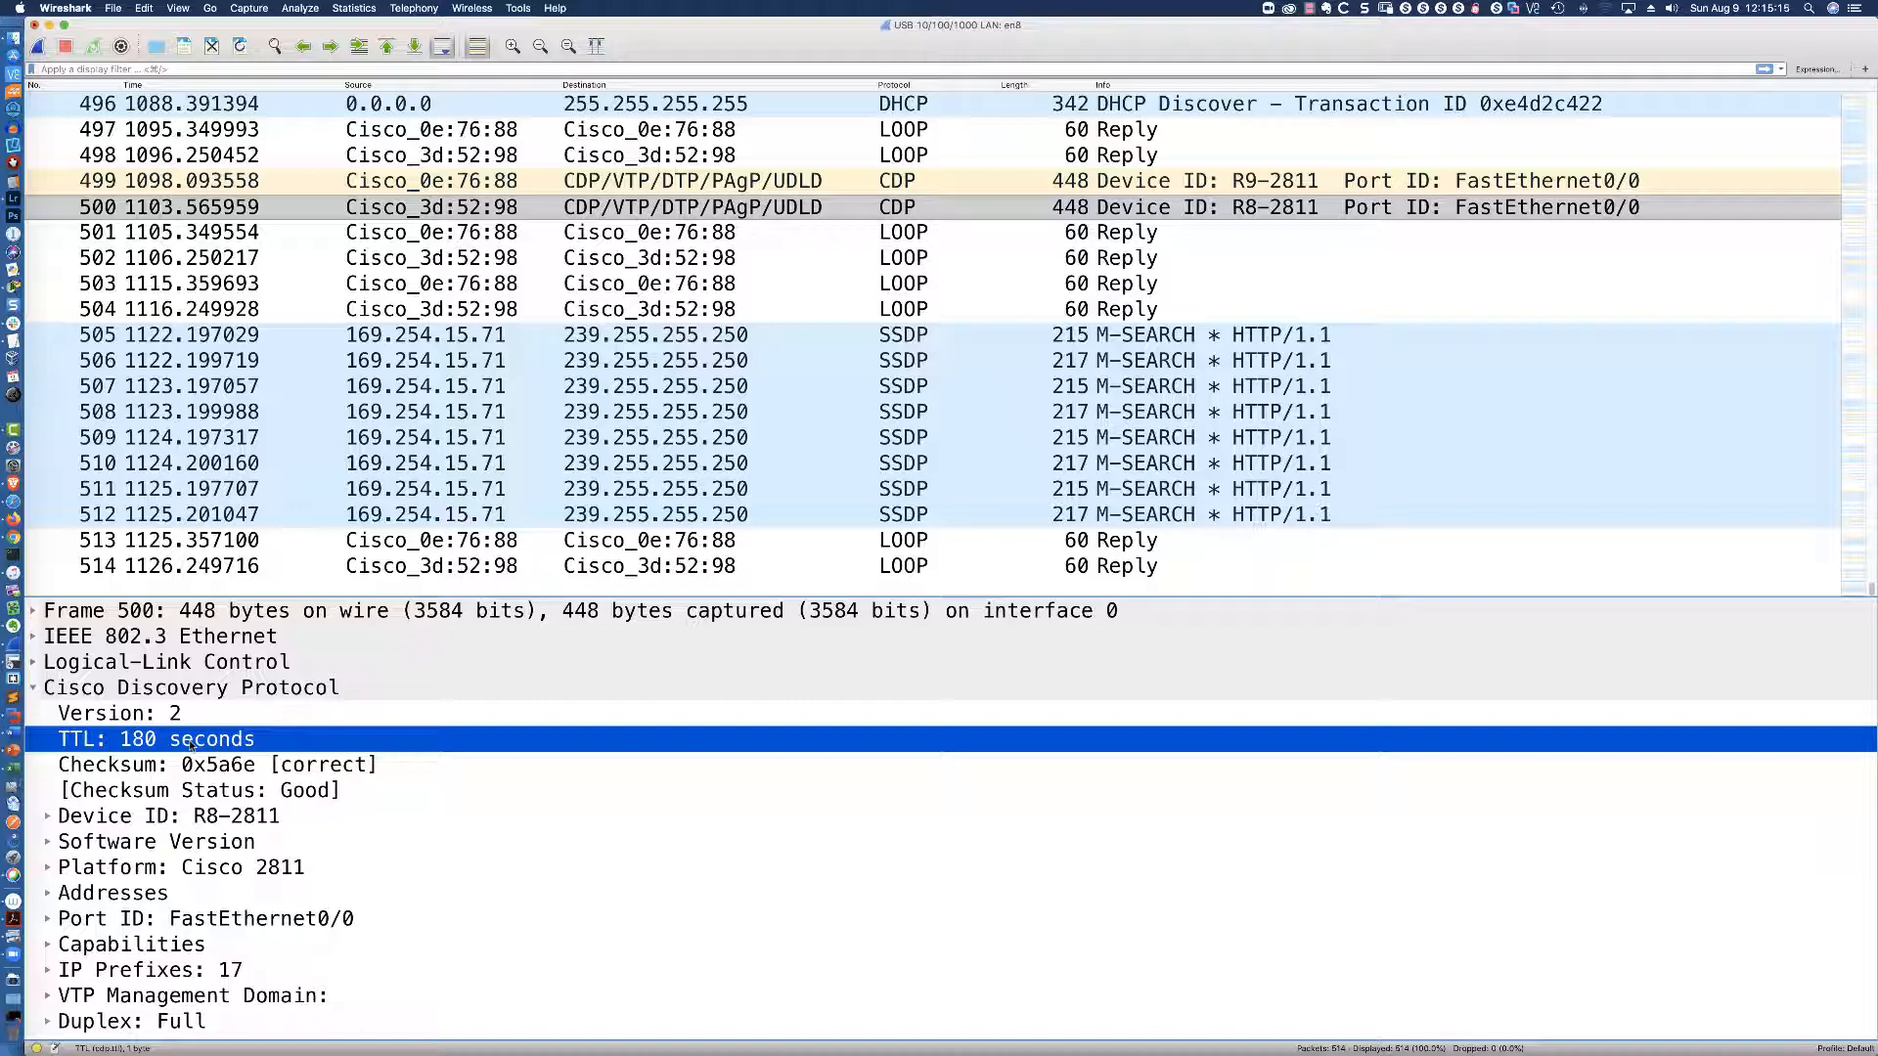
Switch to the R9-2811 console session in SecureCRT and enter privileged EXEC mode.
{"action": "key", "text": "super+Tab"}
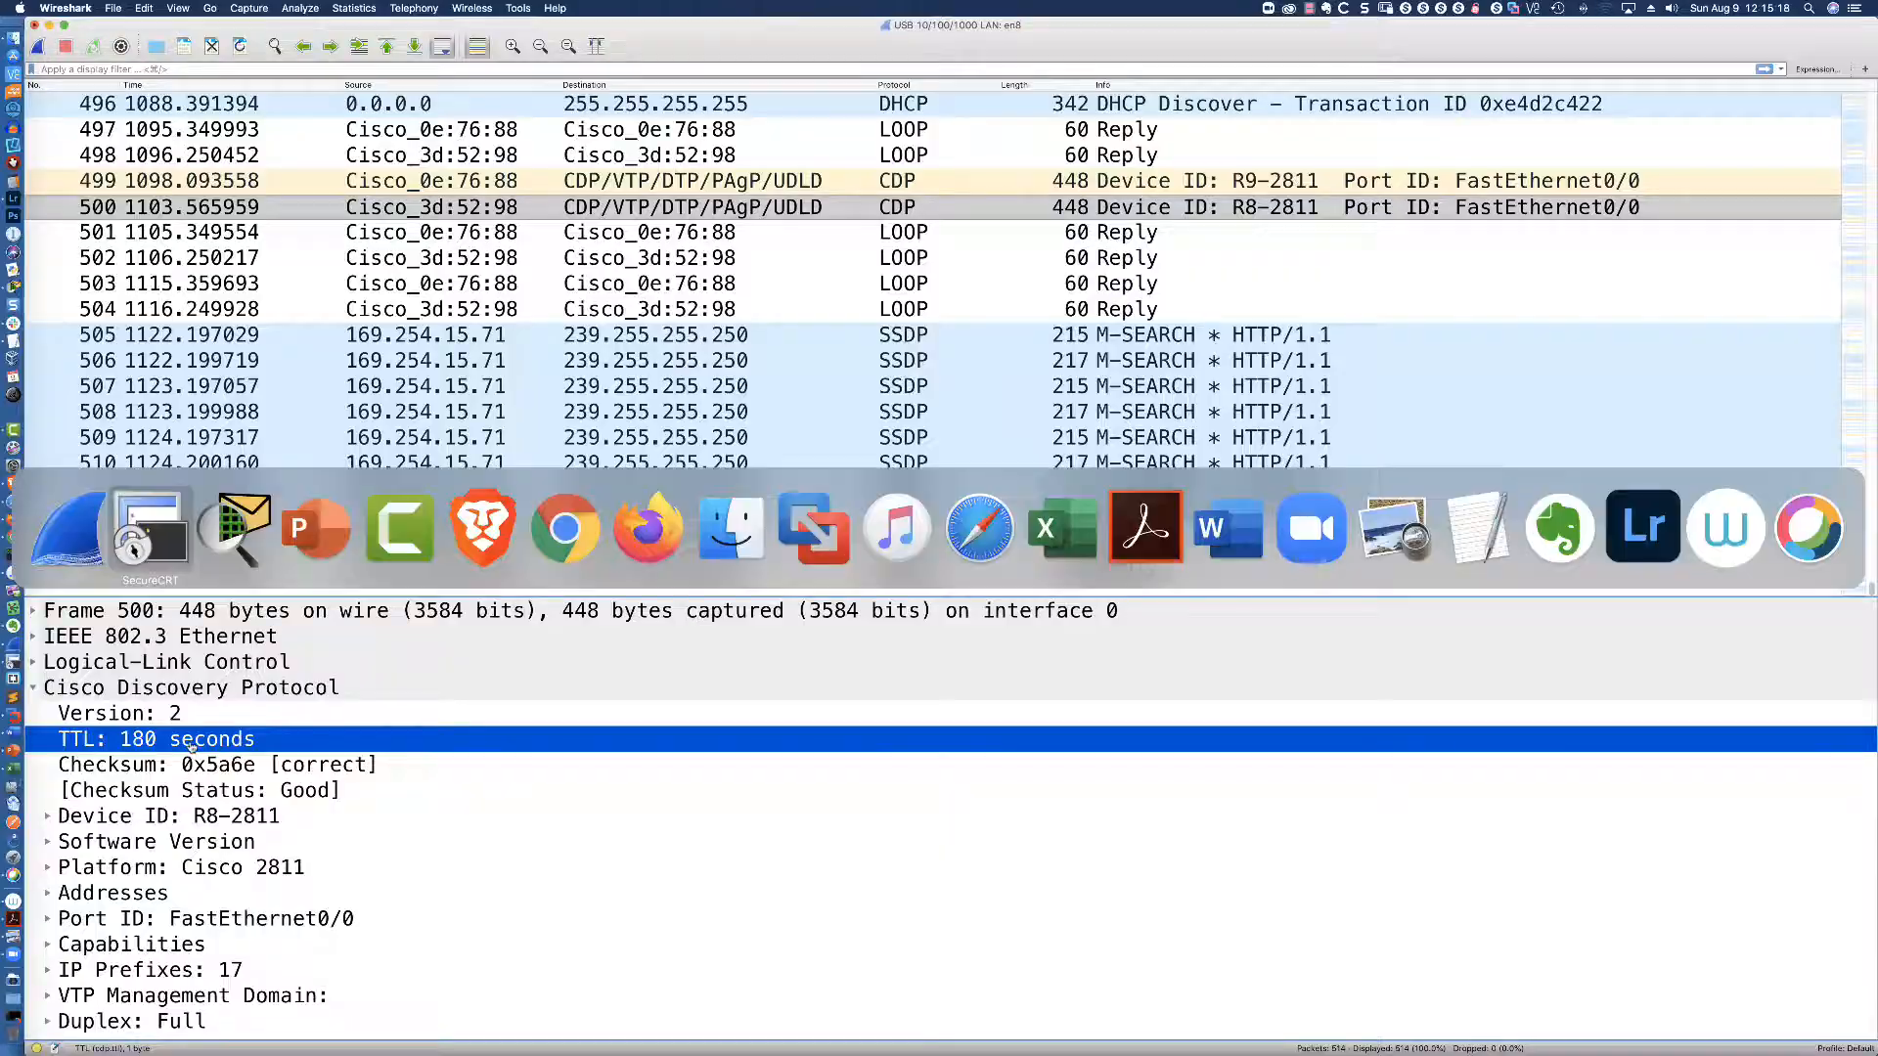
{"action": "key", "text": "Return"}
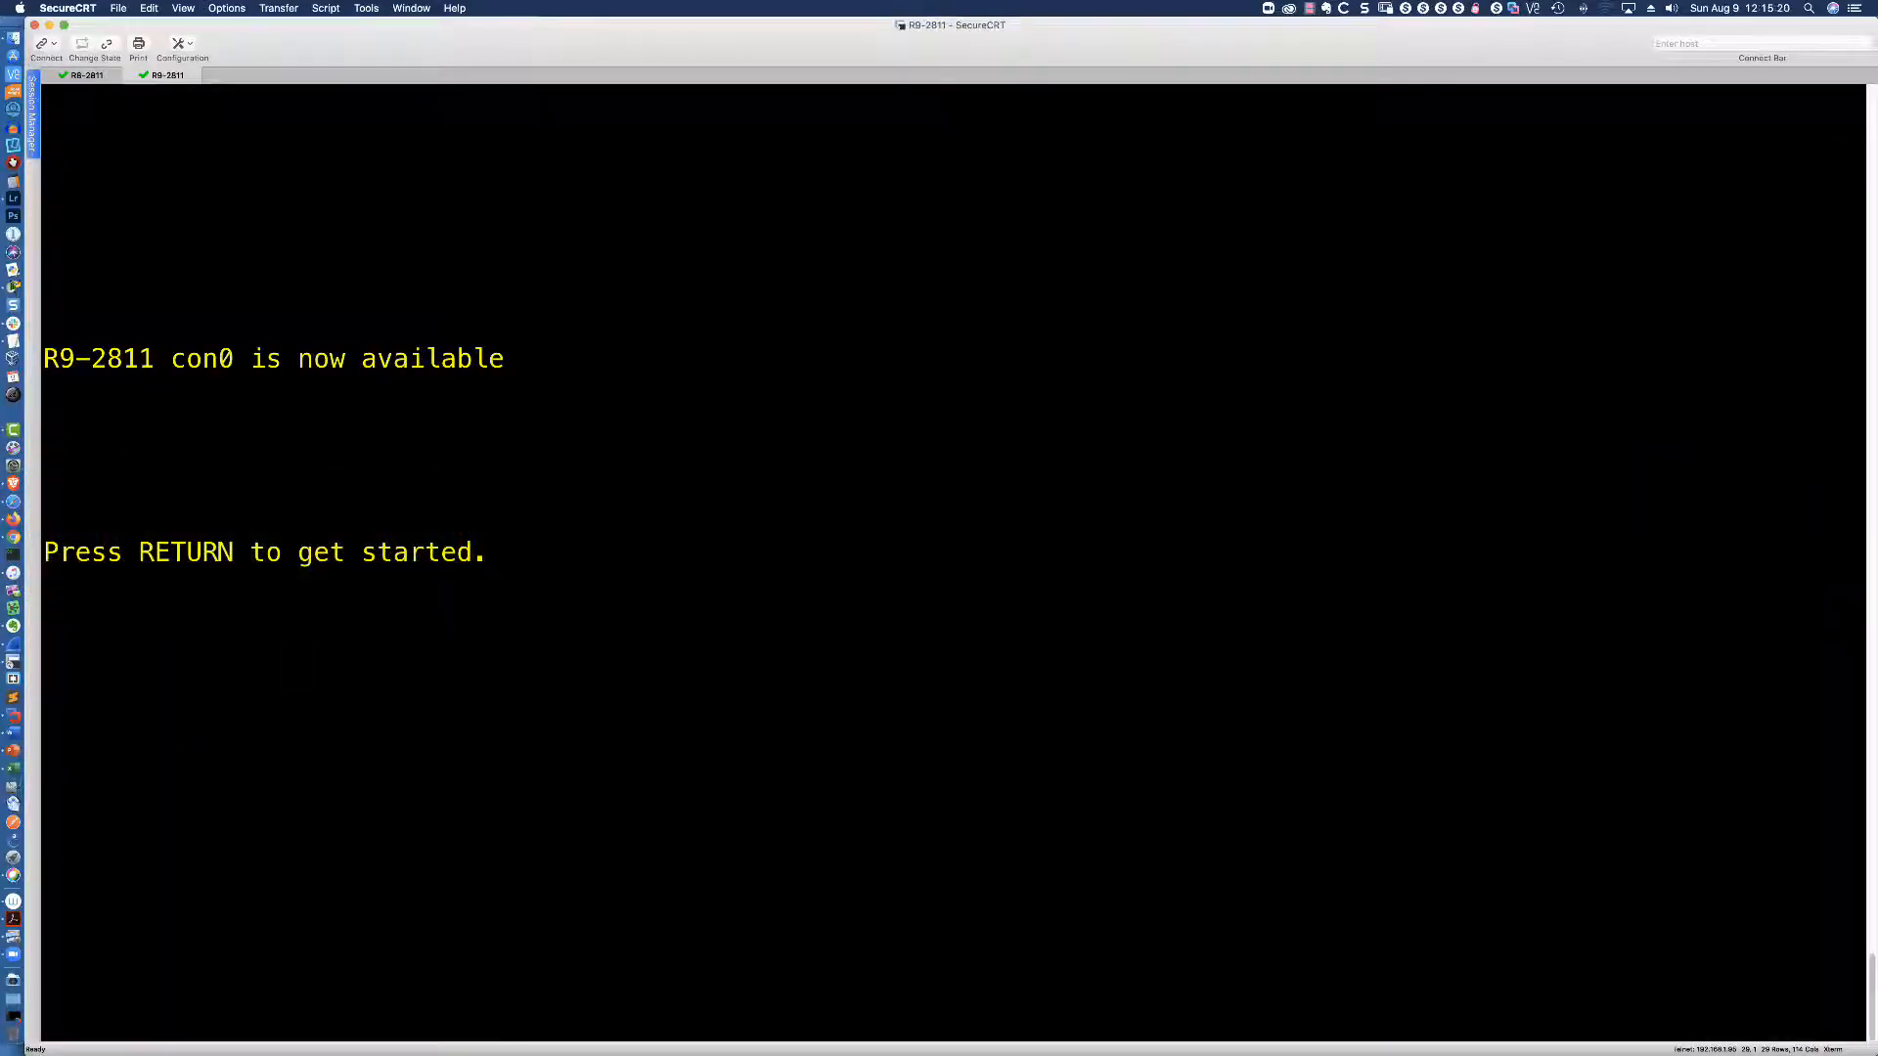
{"action": "key", "text": "Return"}
{"action": "key", "text": "Return"}
{"action": "key", "text": "Return"}
{"action": "key", "text": "Return"}
{"action": "type", "text": "en"}
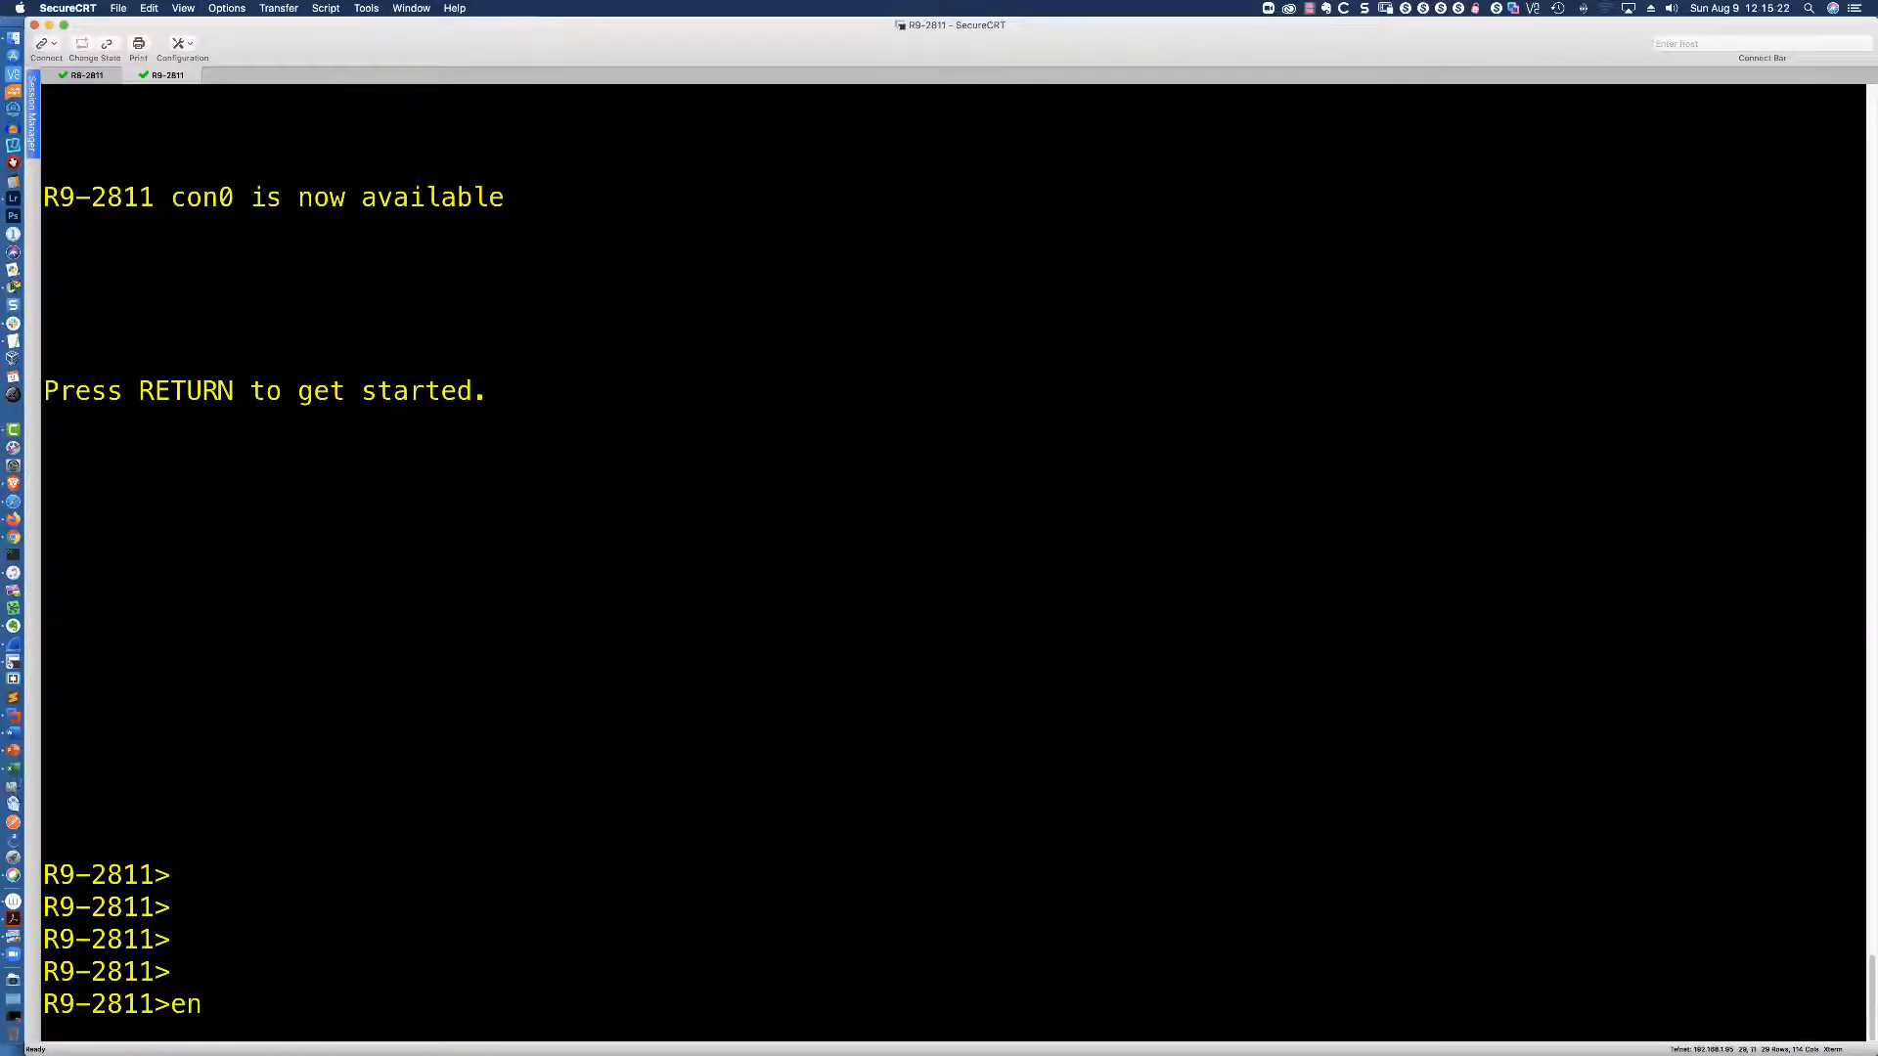
{"action": "key", "text": "Return"}
{"action": "key", "text": "Return"}
{"action": "key", "text": "Return"}
{"action": "key", "text": "Return"}
{"action": "key", "text": "Return"}
Display the global CDP information on R9-2811 with show cdp.
{"action": "type", "text": "sh "}
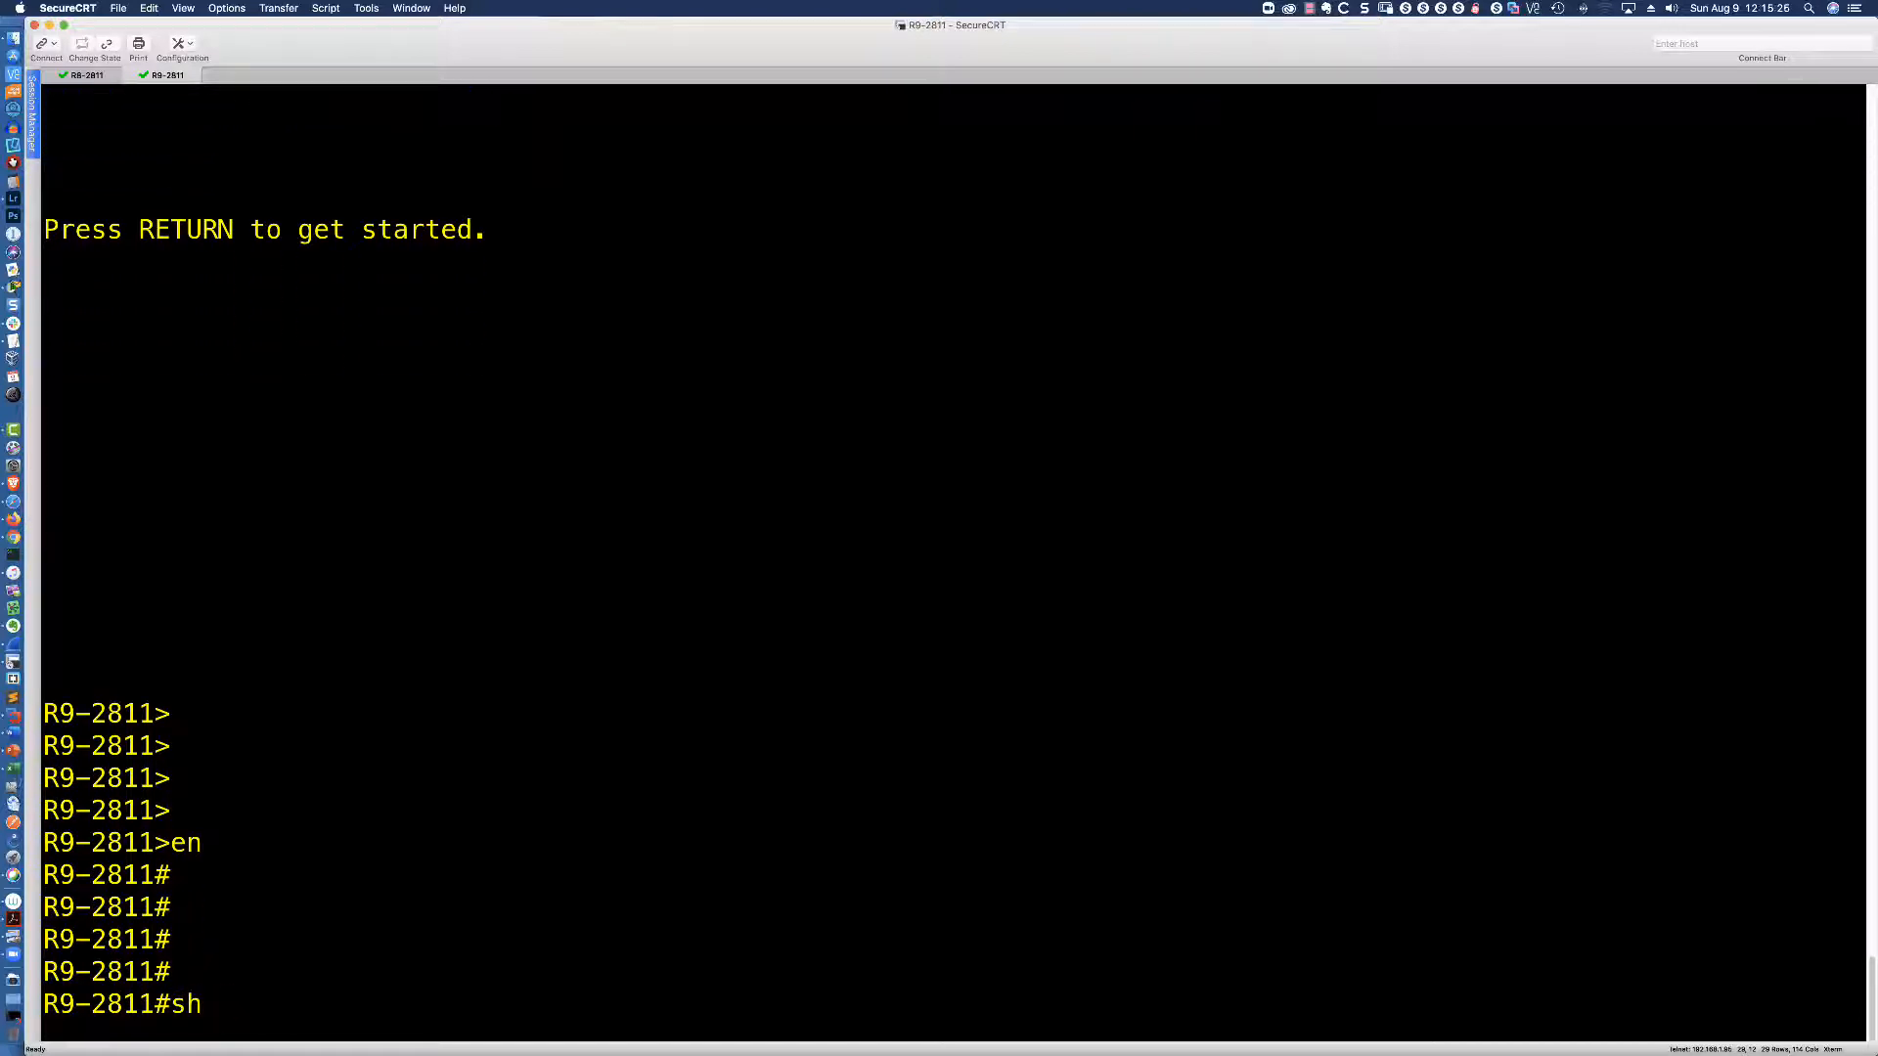
{"action": "type", "text": "cdp"}
{"action": "key", "text": "Return"}
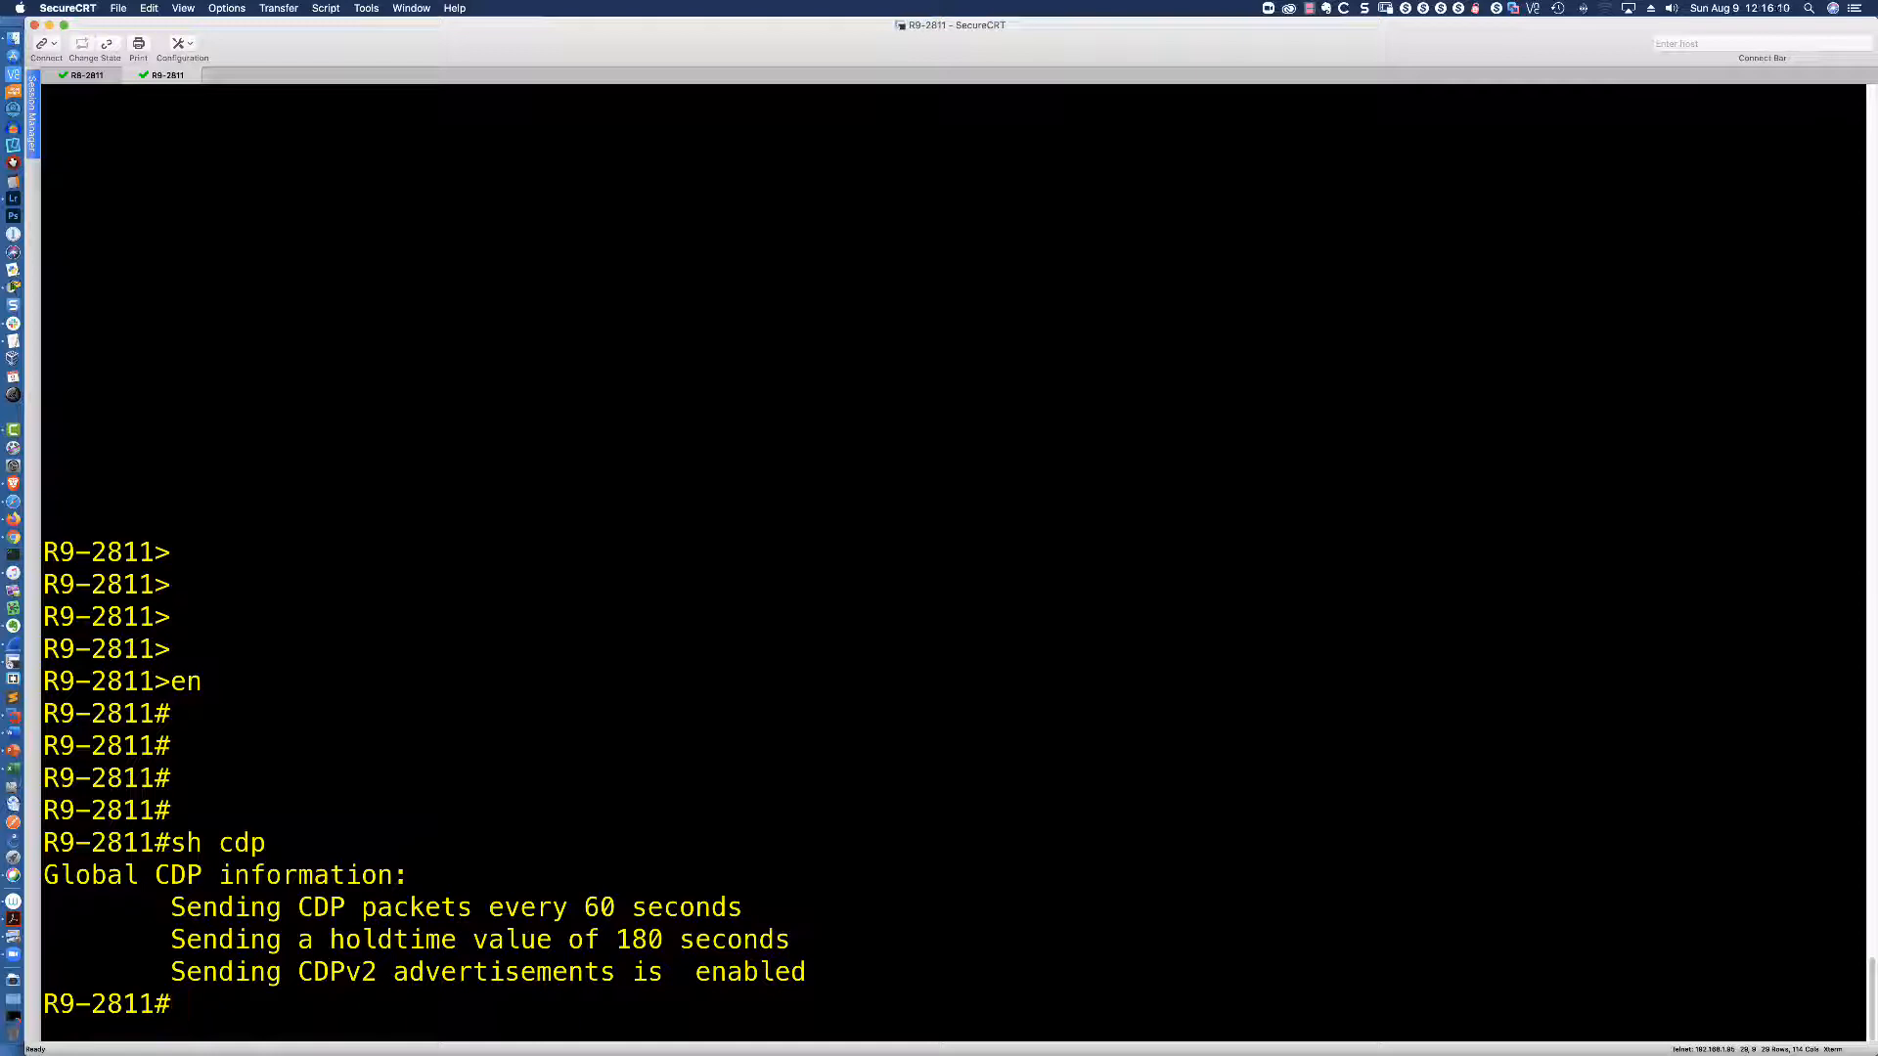
{"action": "key", "text": "Return"}
{"action": "key", "text": "Return"}
{"action": "key", "text": "Return"}
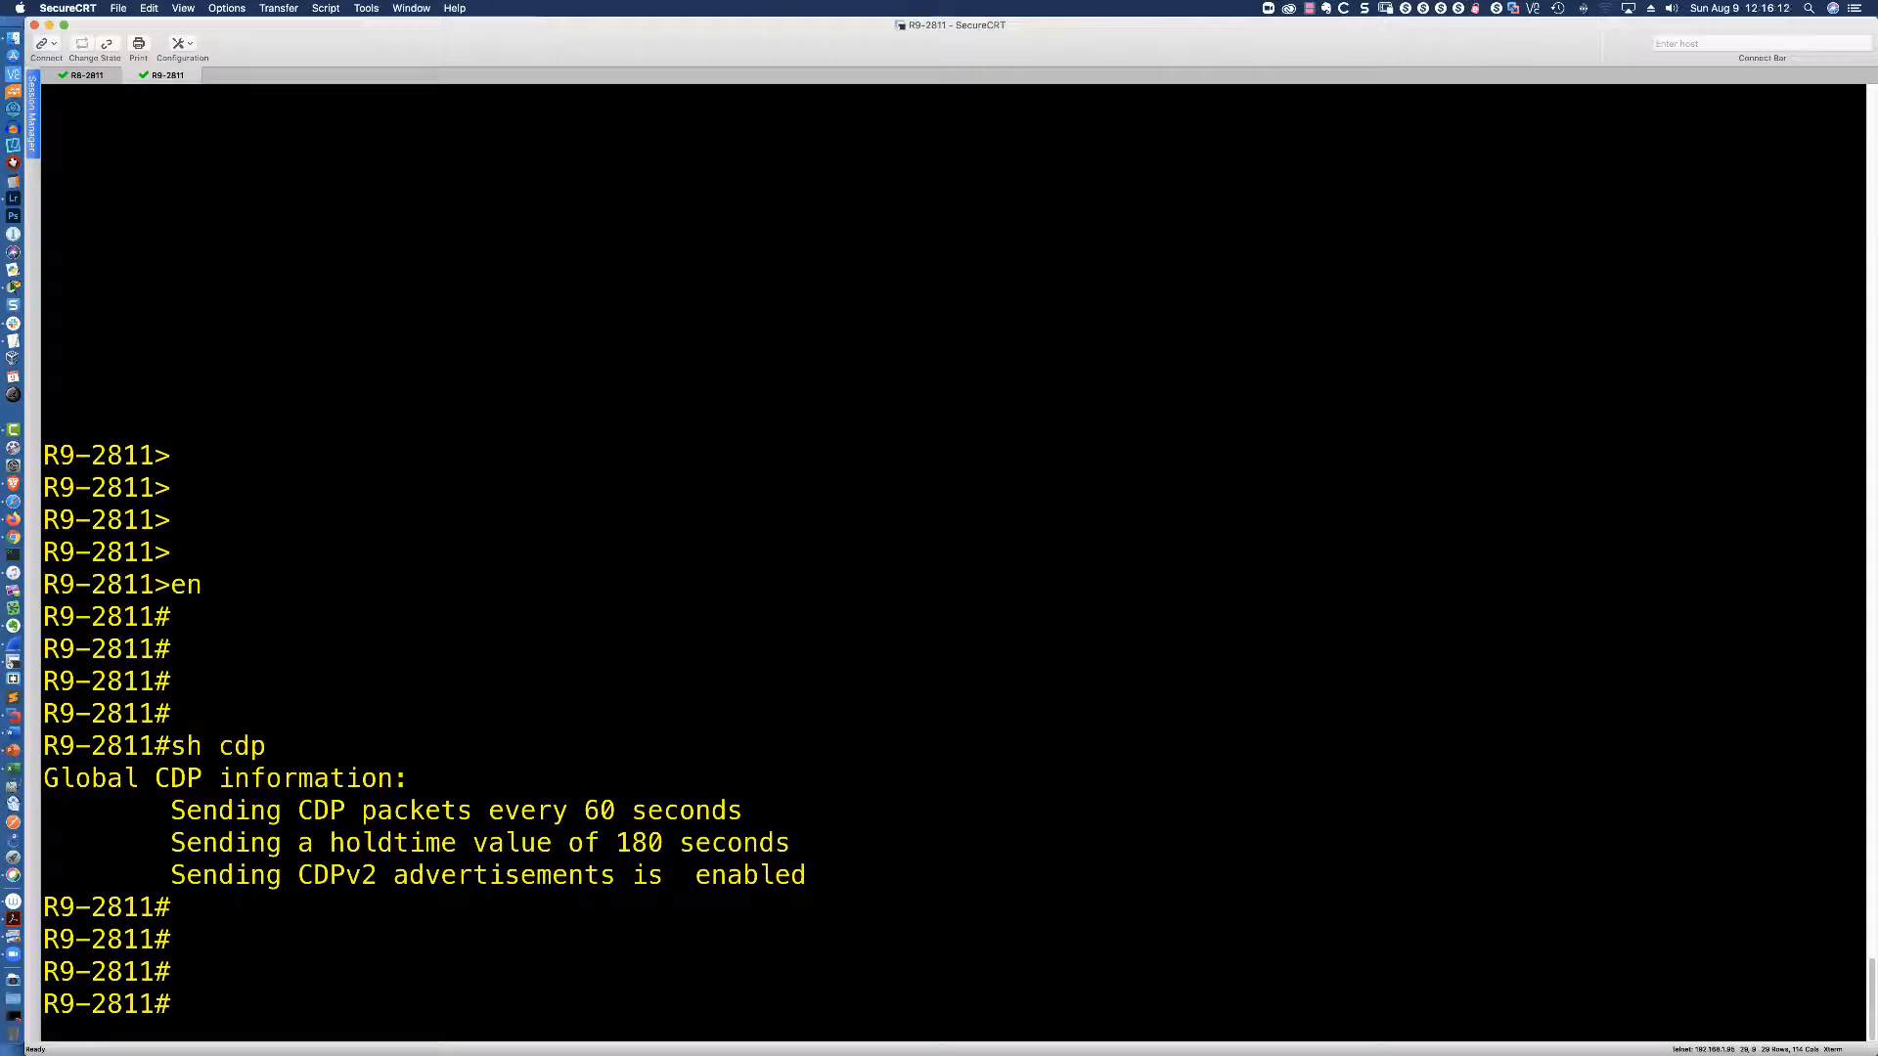
List the options for show cdp interface on R9-2811 and display the CDP details for s0/0/0.
{"action": "type", "text": "show cdp "}
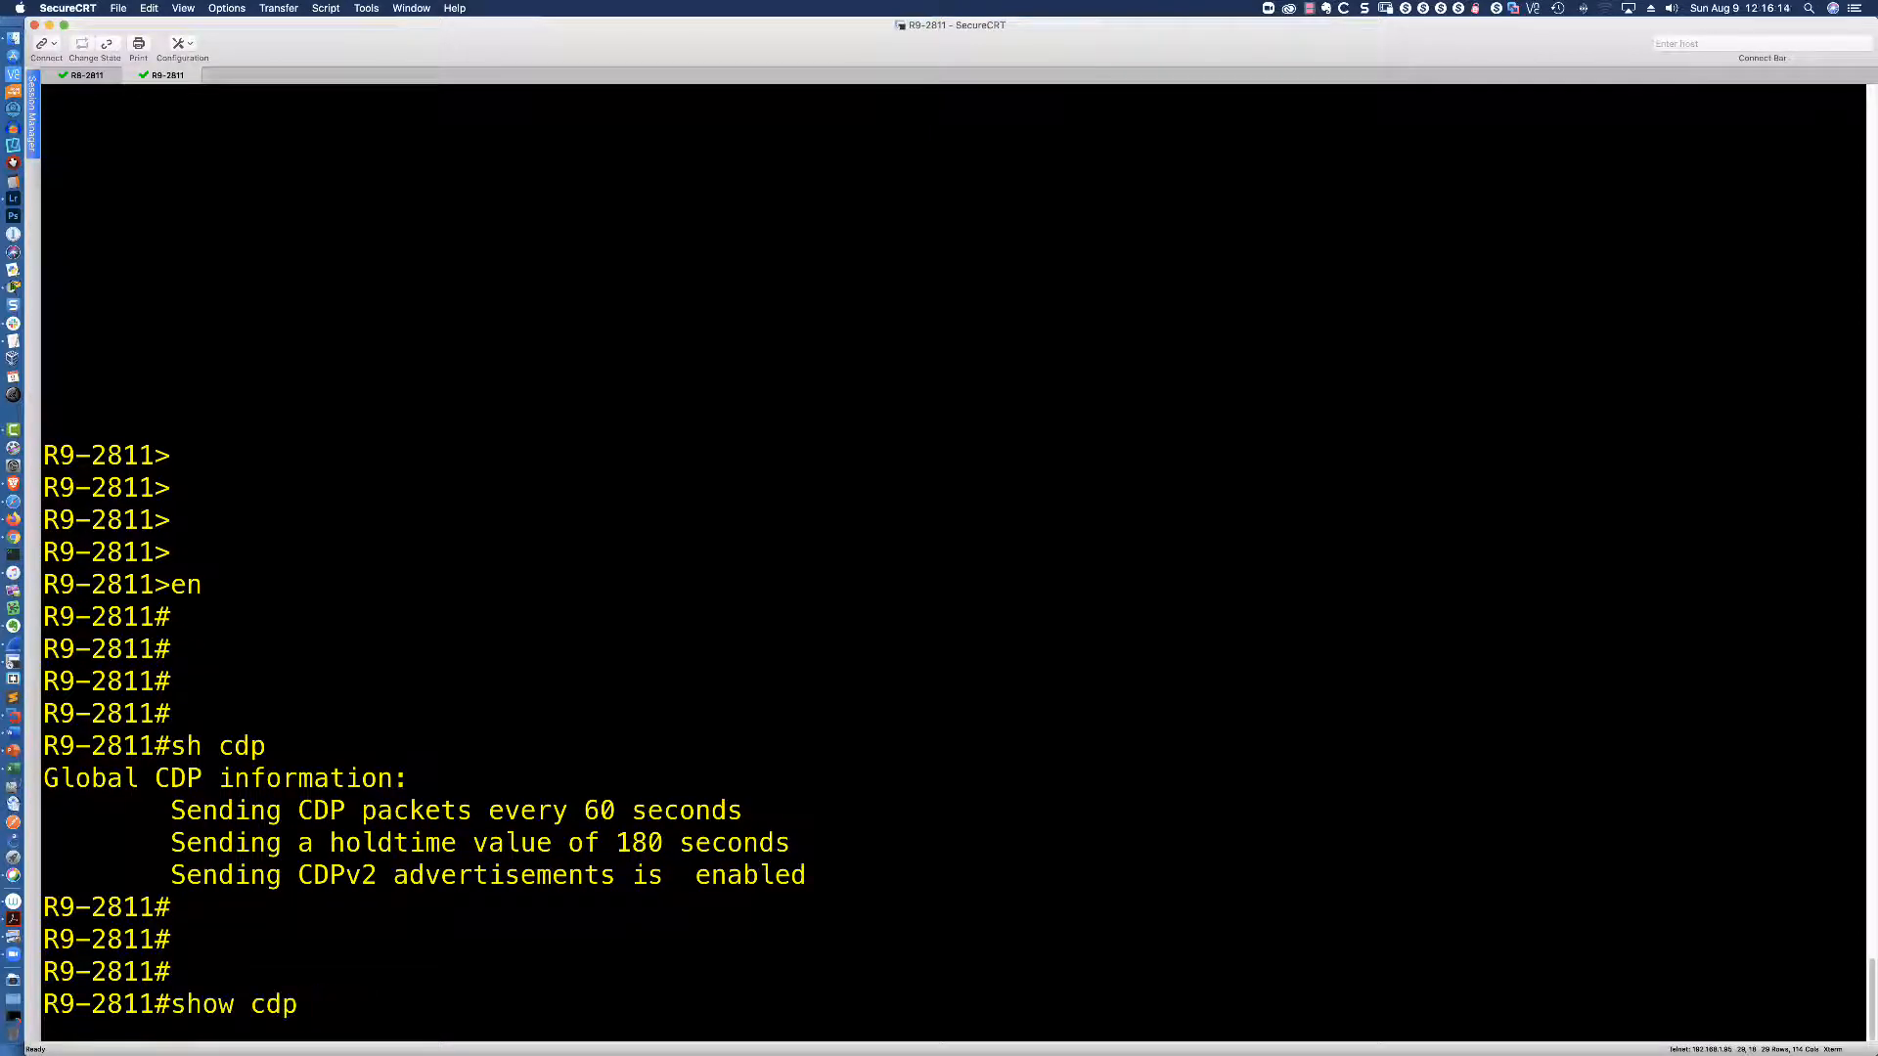
{"action": "type", "text": "inter"}
{"action": "key", "text": "Tab"}
{"action": "type", "text": "?"}
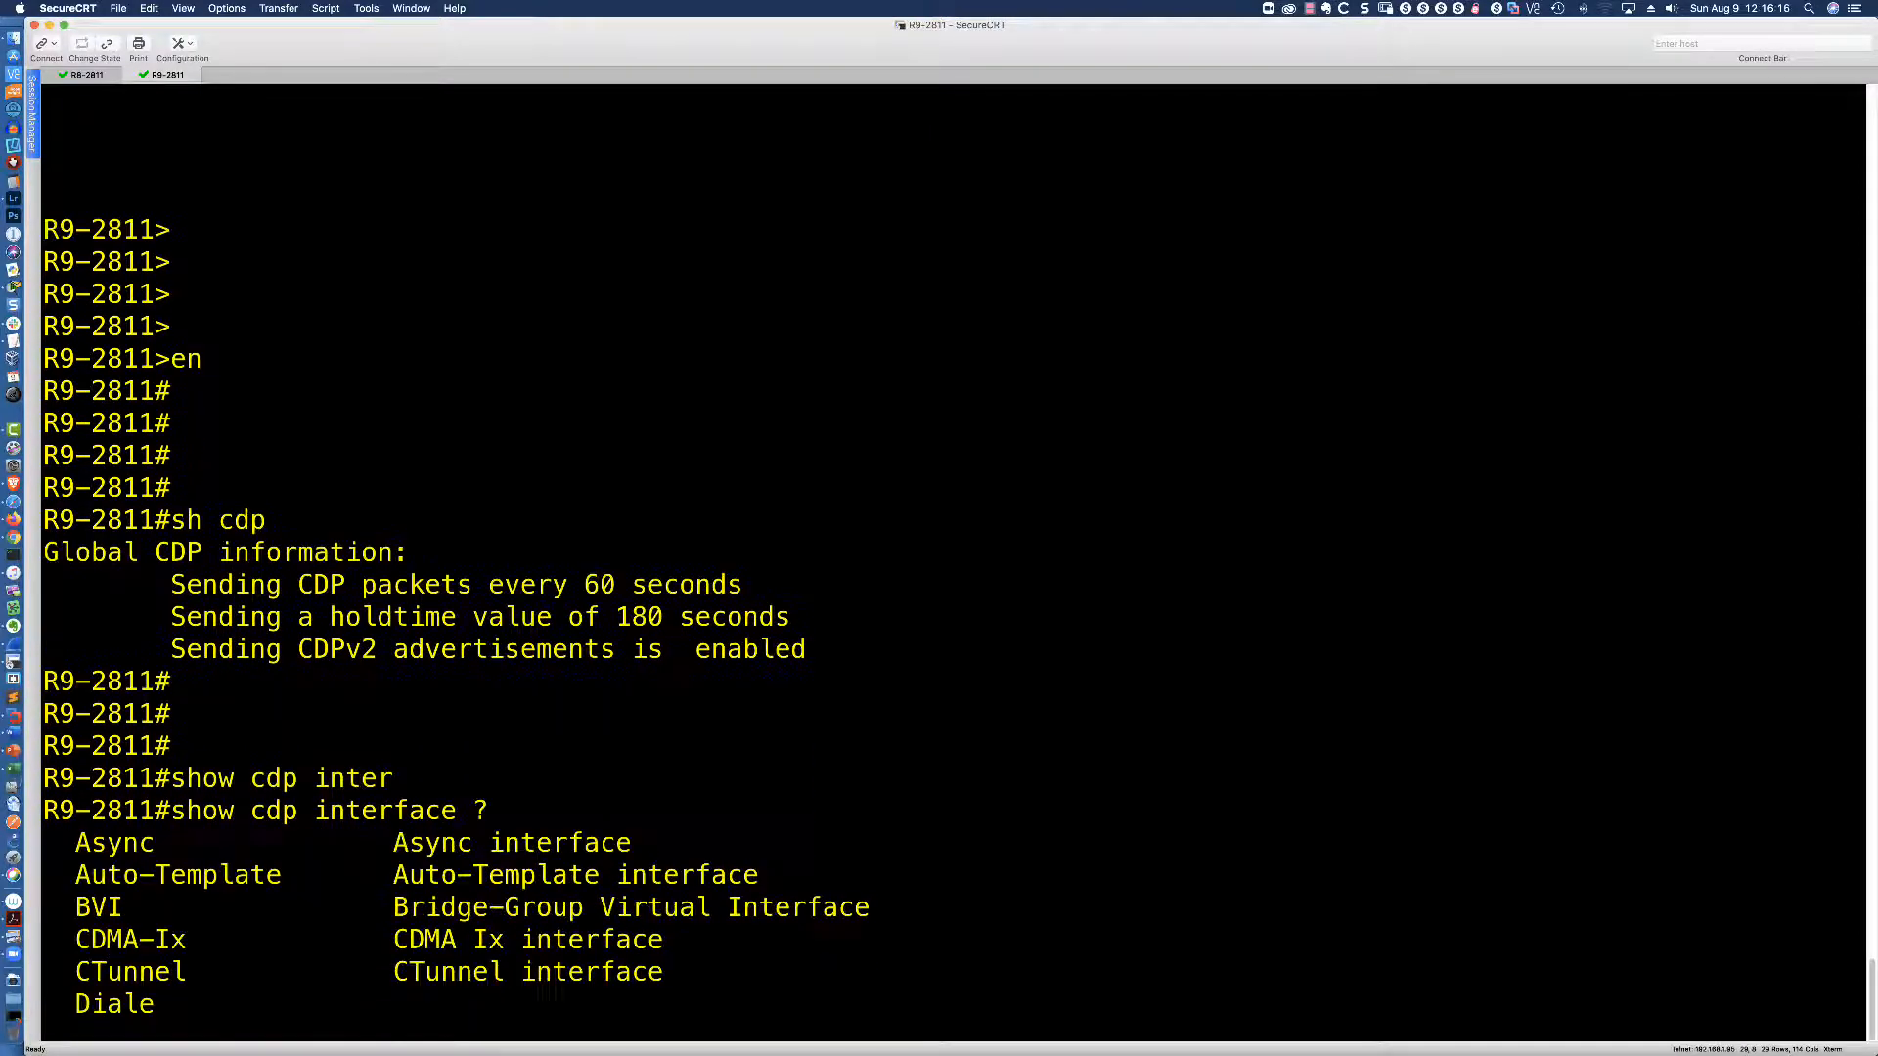
{"action": "key", "text": "space"}
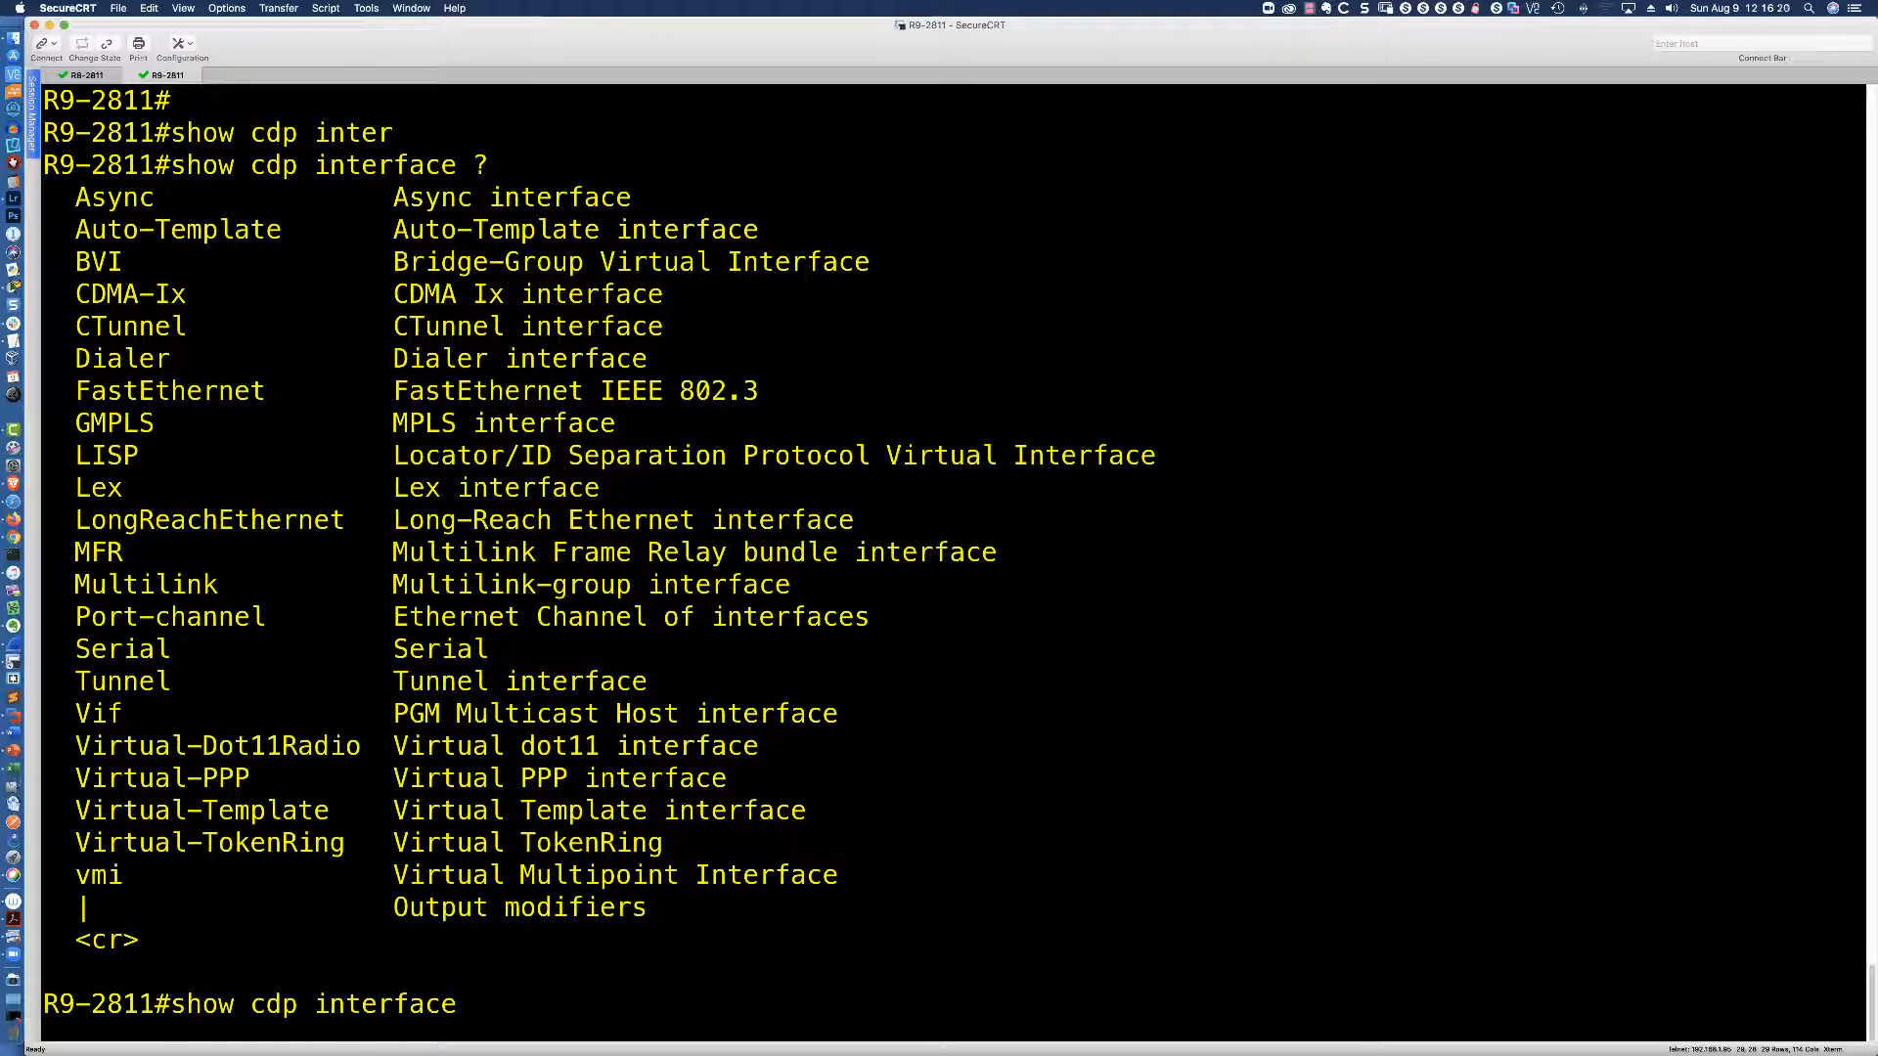
{"action": "type", "text": "s0/0/0"}
{"action": "key", "text": "Return"}
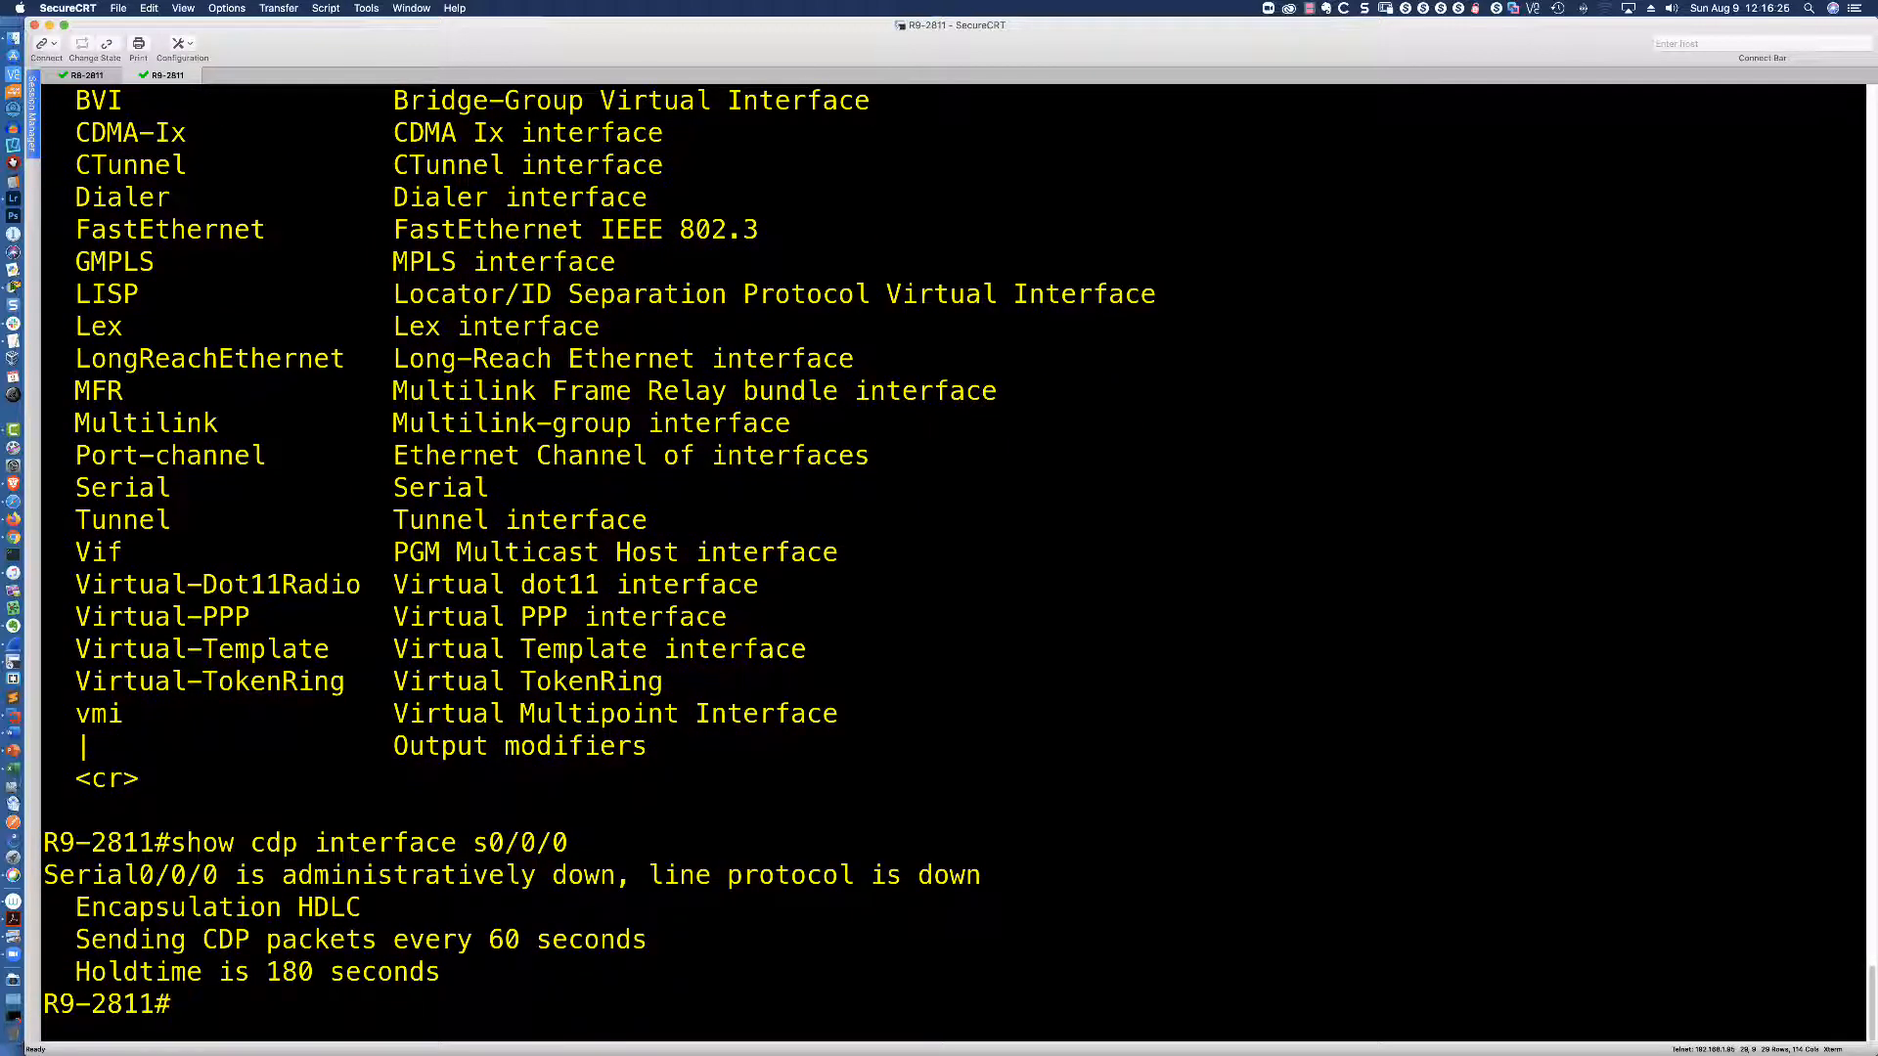
List the brief IP interface summary on R9-2811.
{"action": "type", "text": "sh ip int bri"}
{"action": "key", "text": "Return"}
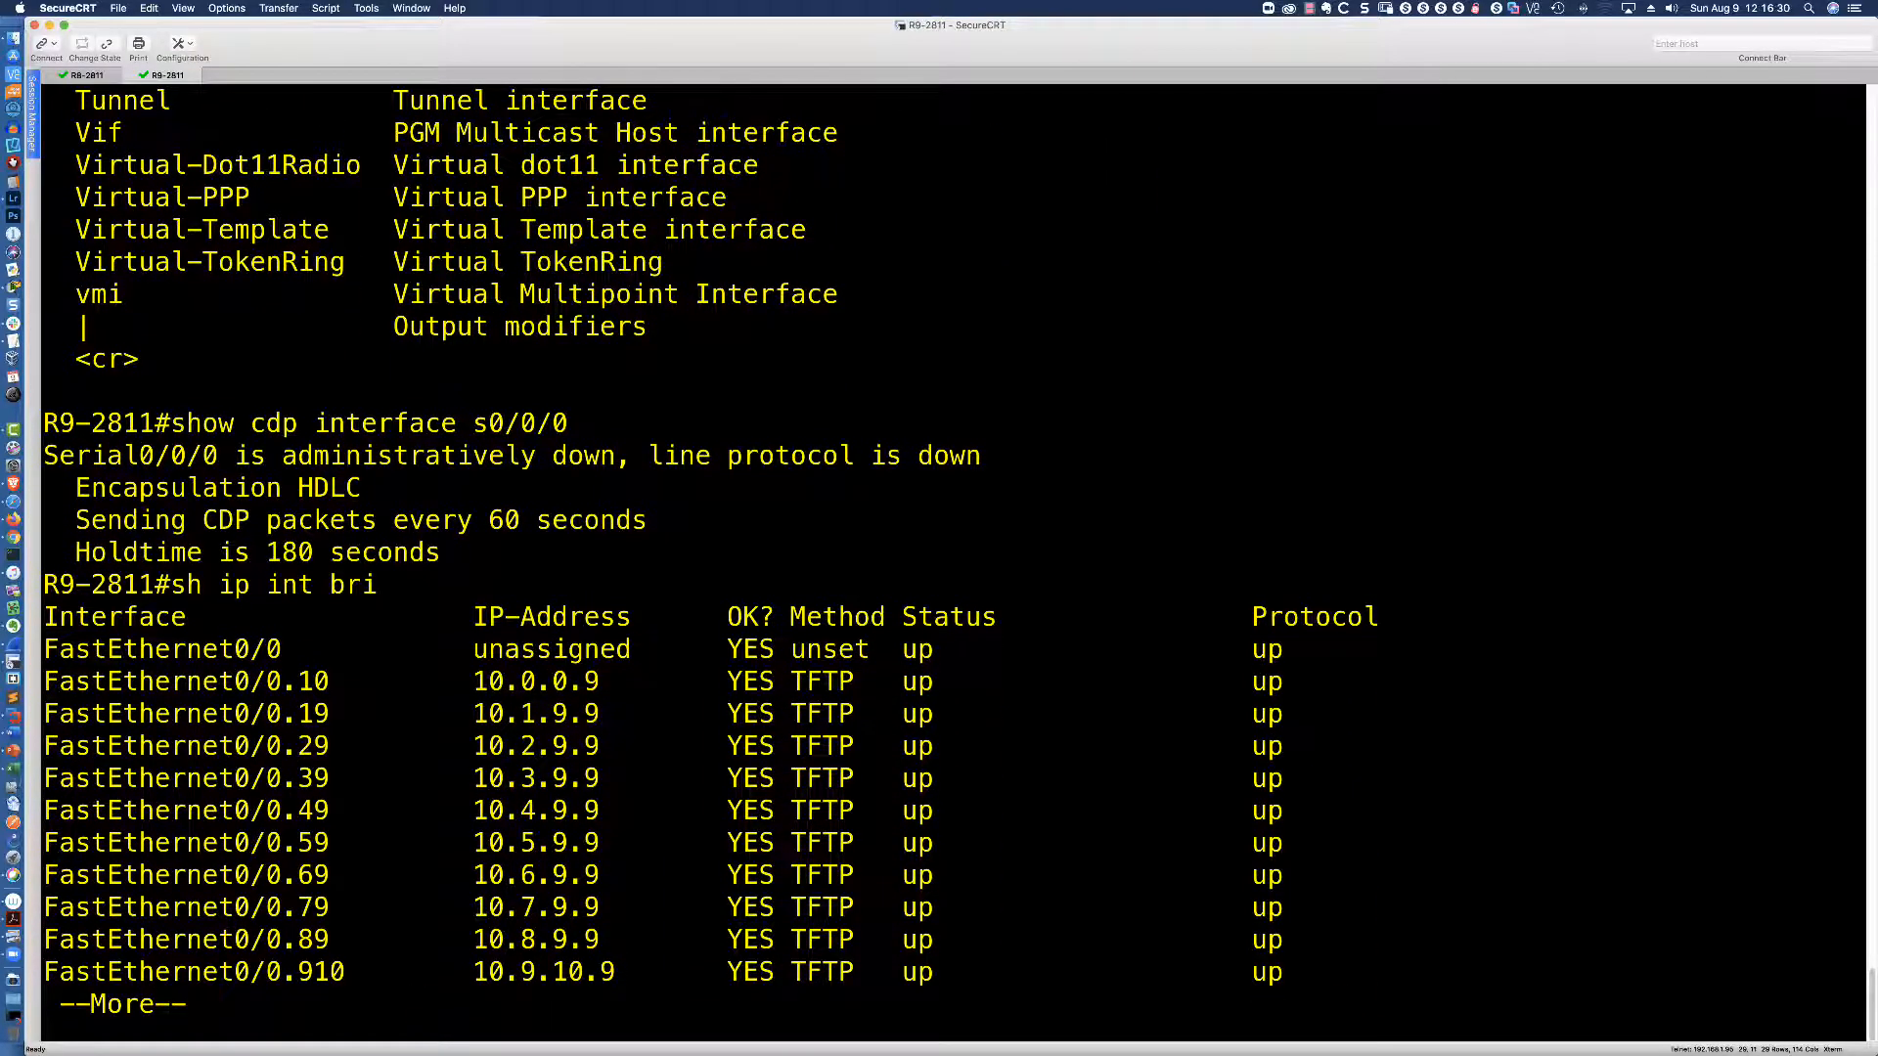
{"action": "key", "text": "space"}
Display the CDP interface details for fa0/0.10 on R9-2811.
{"action": "key", "text": "Up"}
{"action": "key", "text": "Up"}
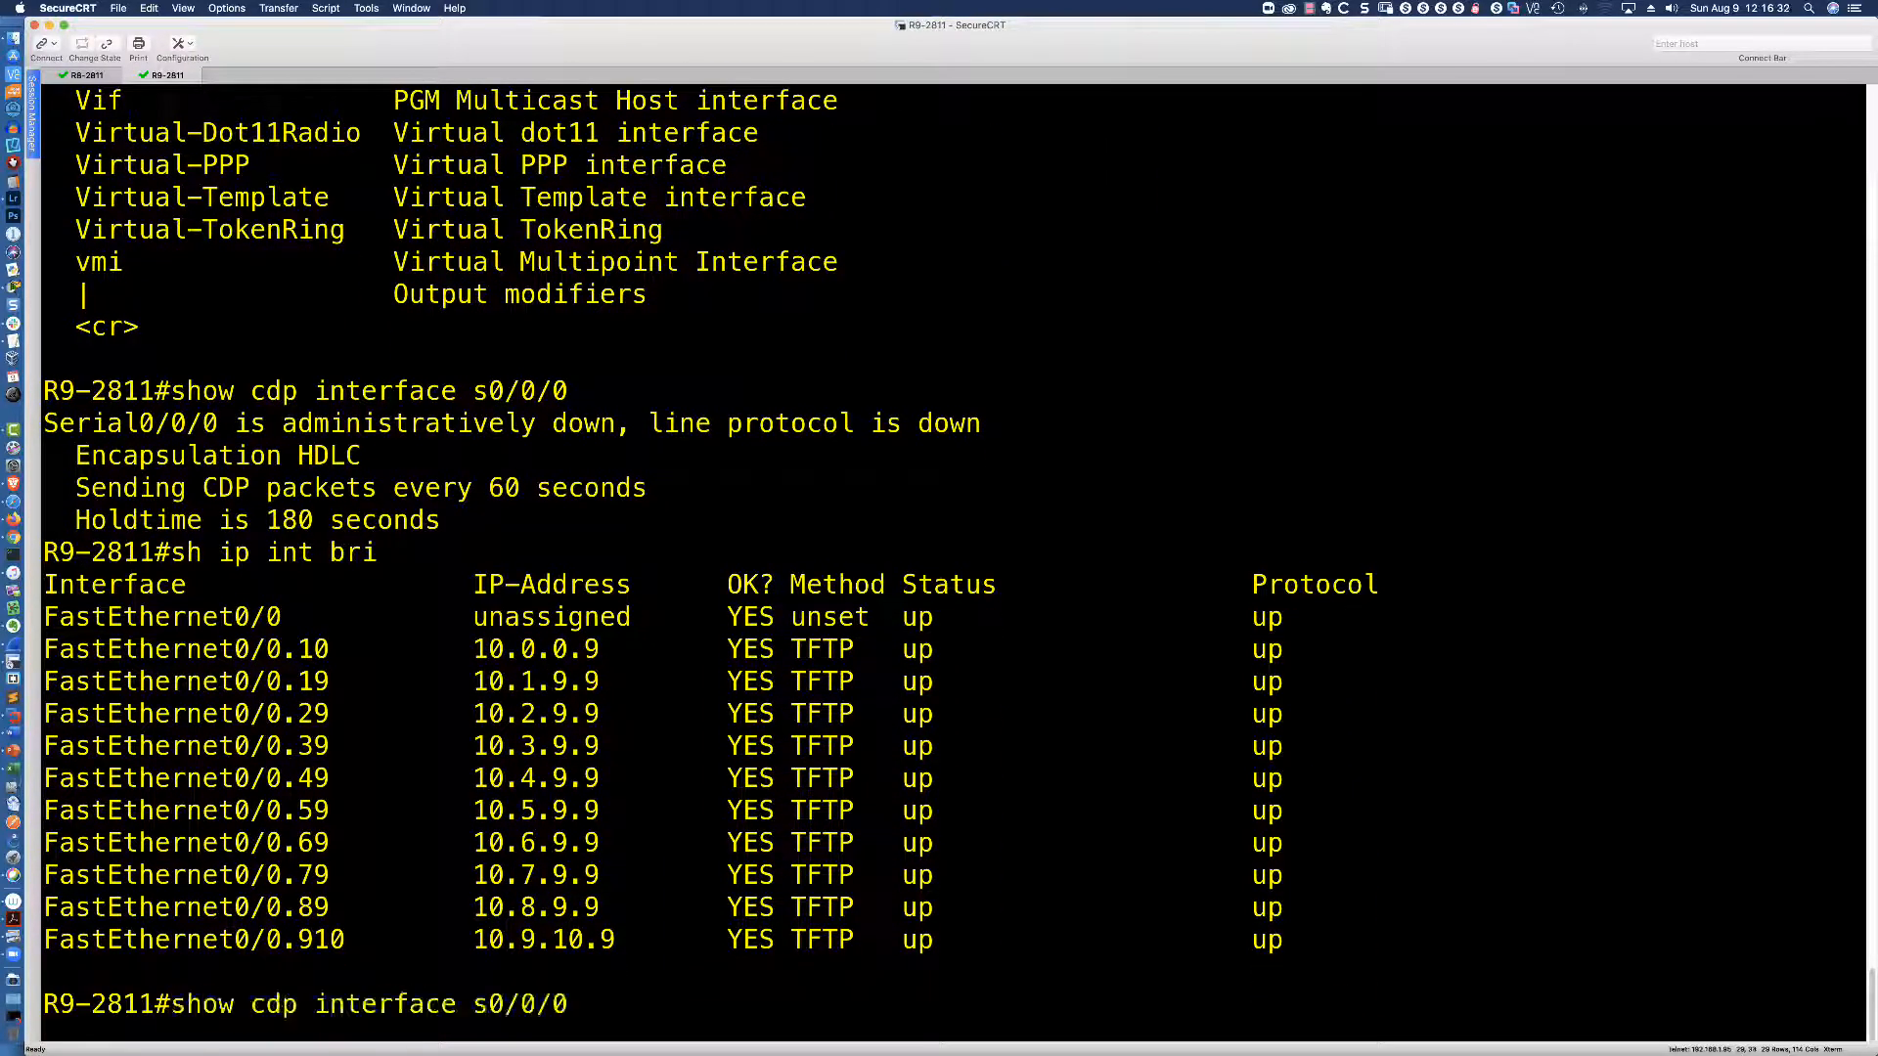
{"action": "key", "text": "BackSpace"}
{"action": "key", "text": "BackSpace"}
{"action": "key", "text": "BackSpace"}
{"action": "key", "text": "BackSpace"}
{"action": "key", "text": "BackSpace"}
{"action": "key", "text": "BackSpace"}
{"action": "type", "text": "fa0/0.10"}
{"action": "key", "text": "Return"}
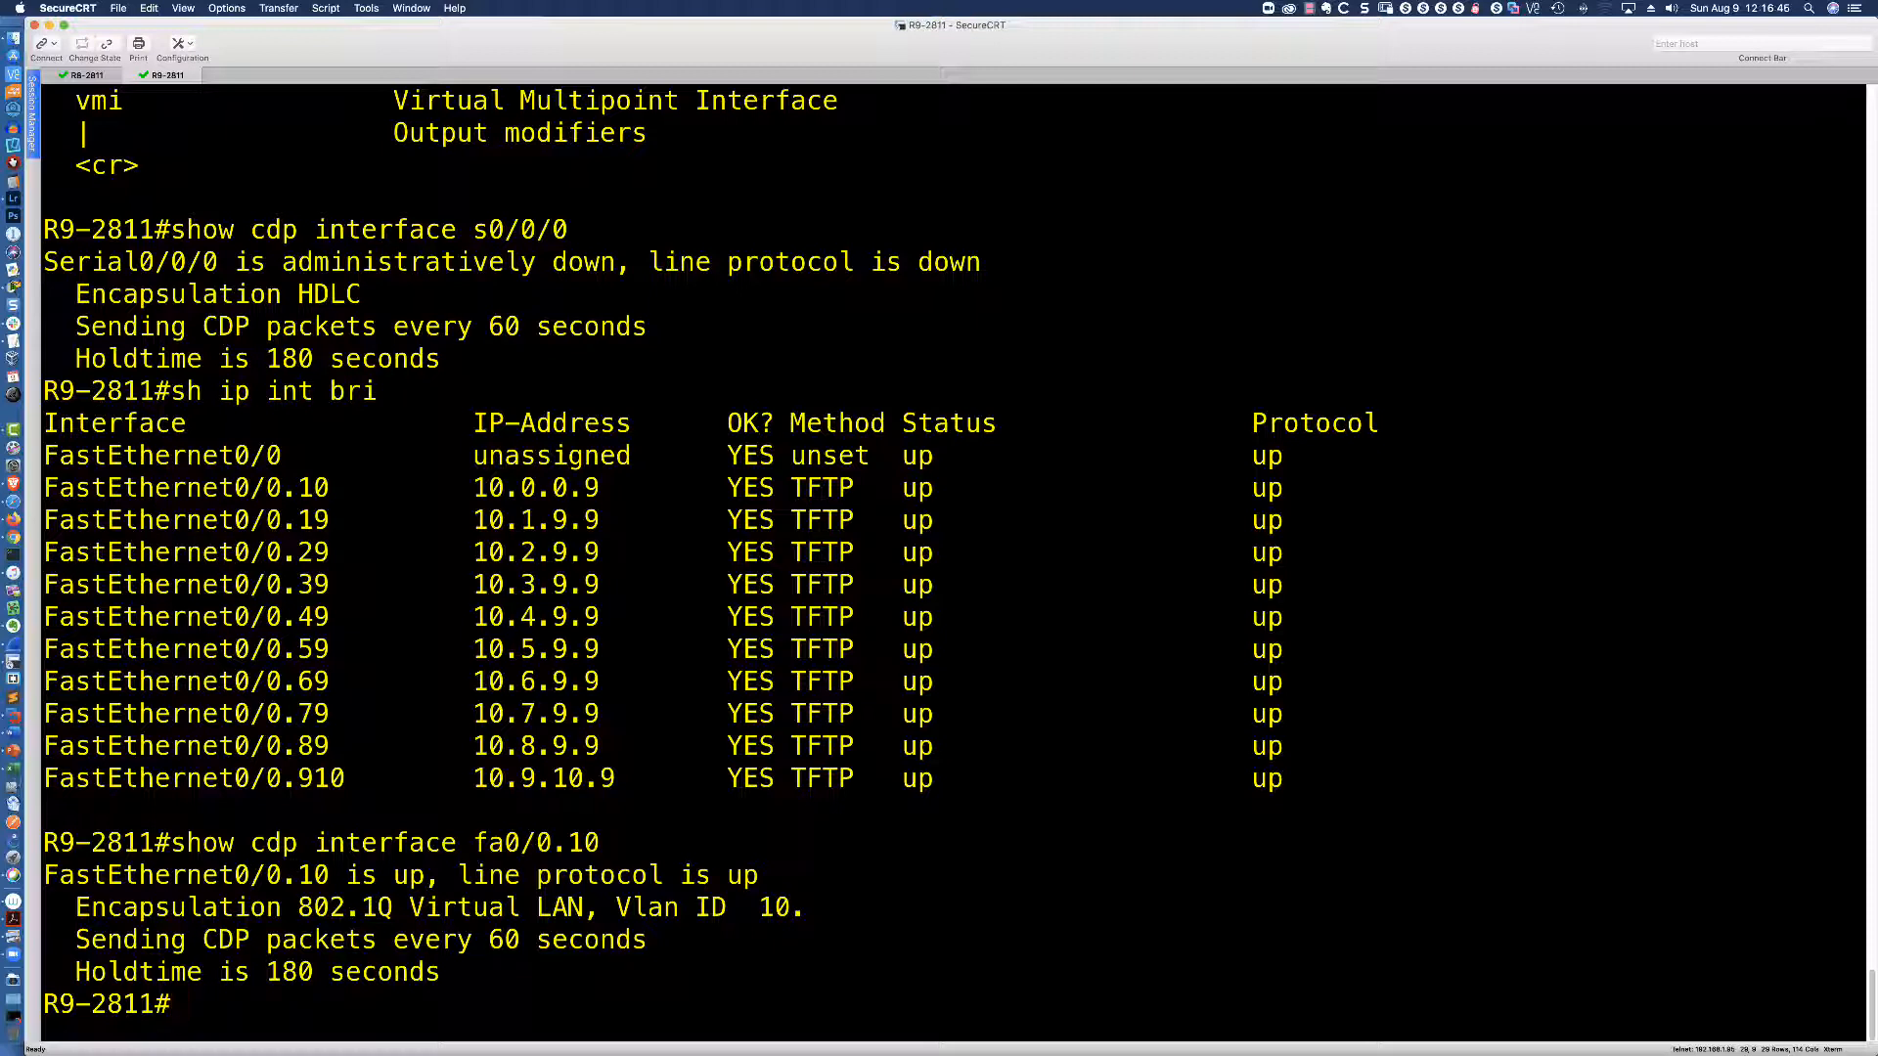
Highlight the subinterface number, line protocol status, encapsulation and VLAN ID in the FastEthernet0/0.10 CDP output.
{"action": "left_click_drag", "start_coordinate": [234, 881], "coordinate": [333, 885]}
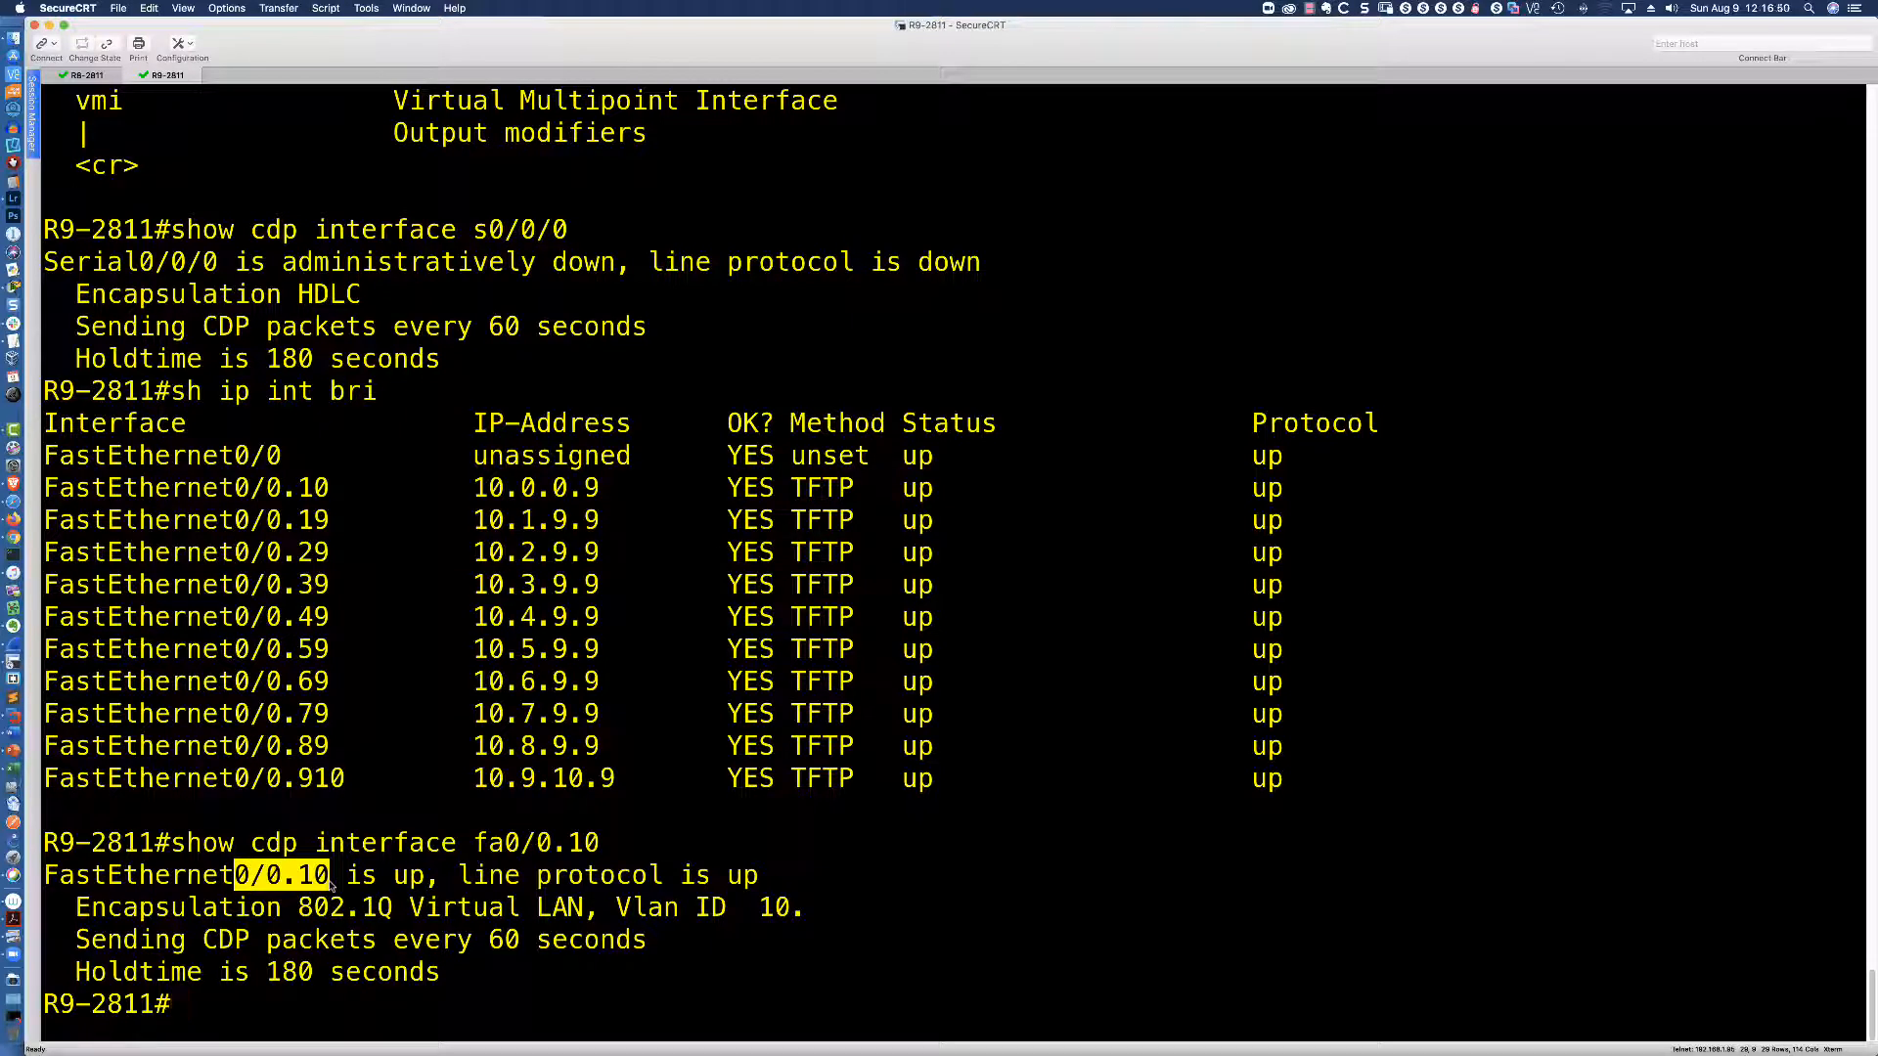
{"action": "left_click_drag", "start_coordinate": [473, 880], "coordinate": [712, 876]}
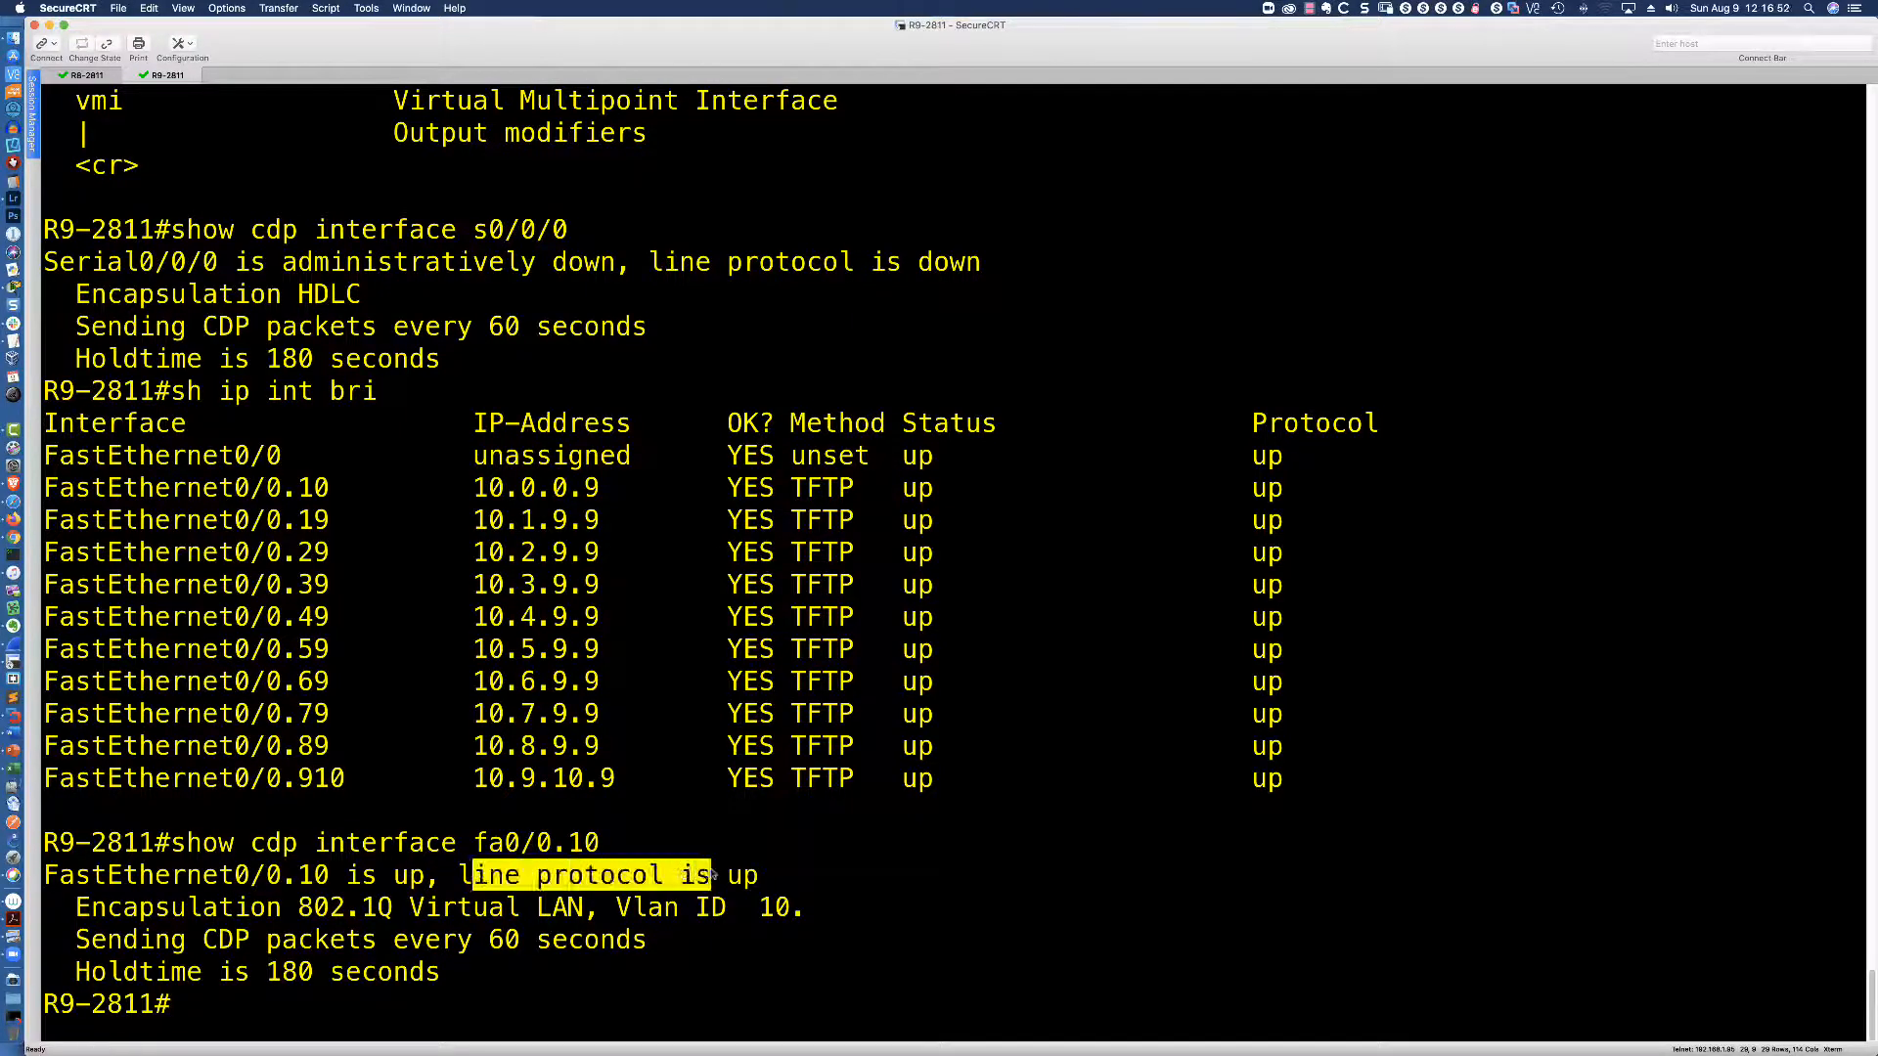
{"action": "left_click_drag", "start_coordinate": [172, 910], "coordinate": [534, 909]}
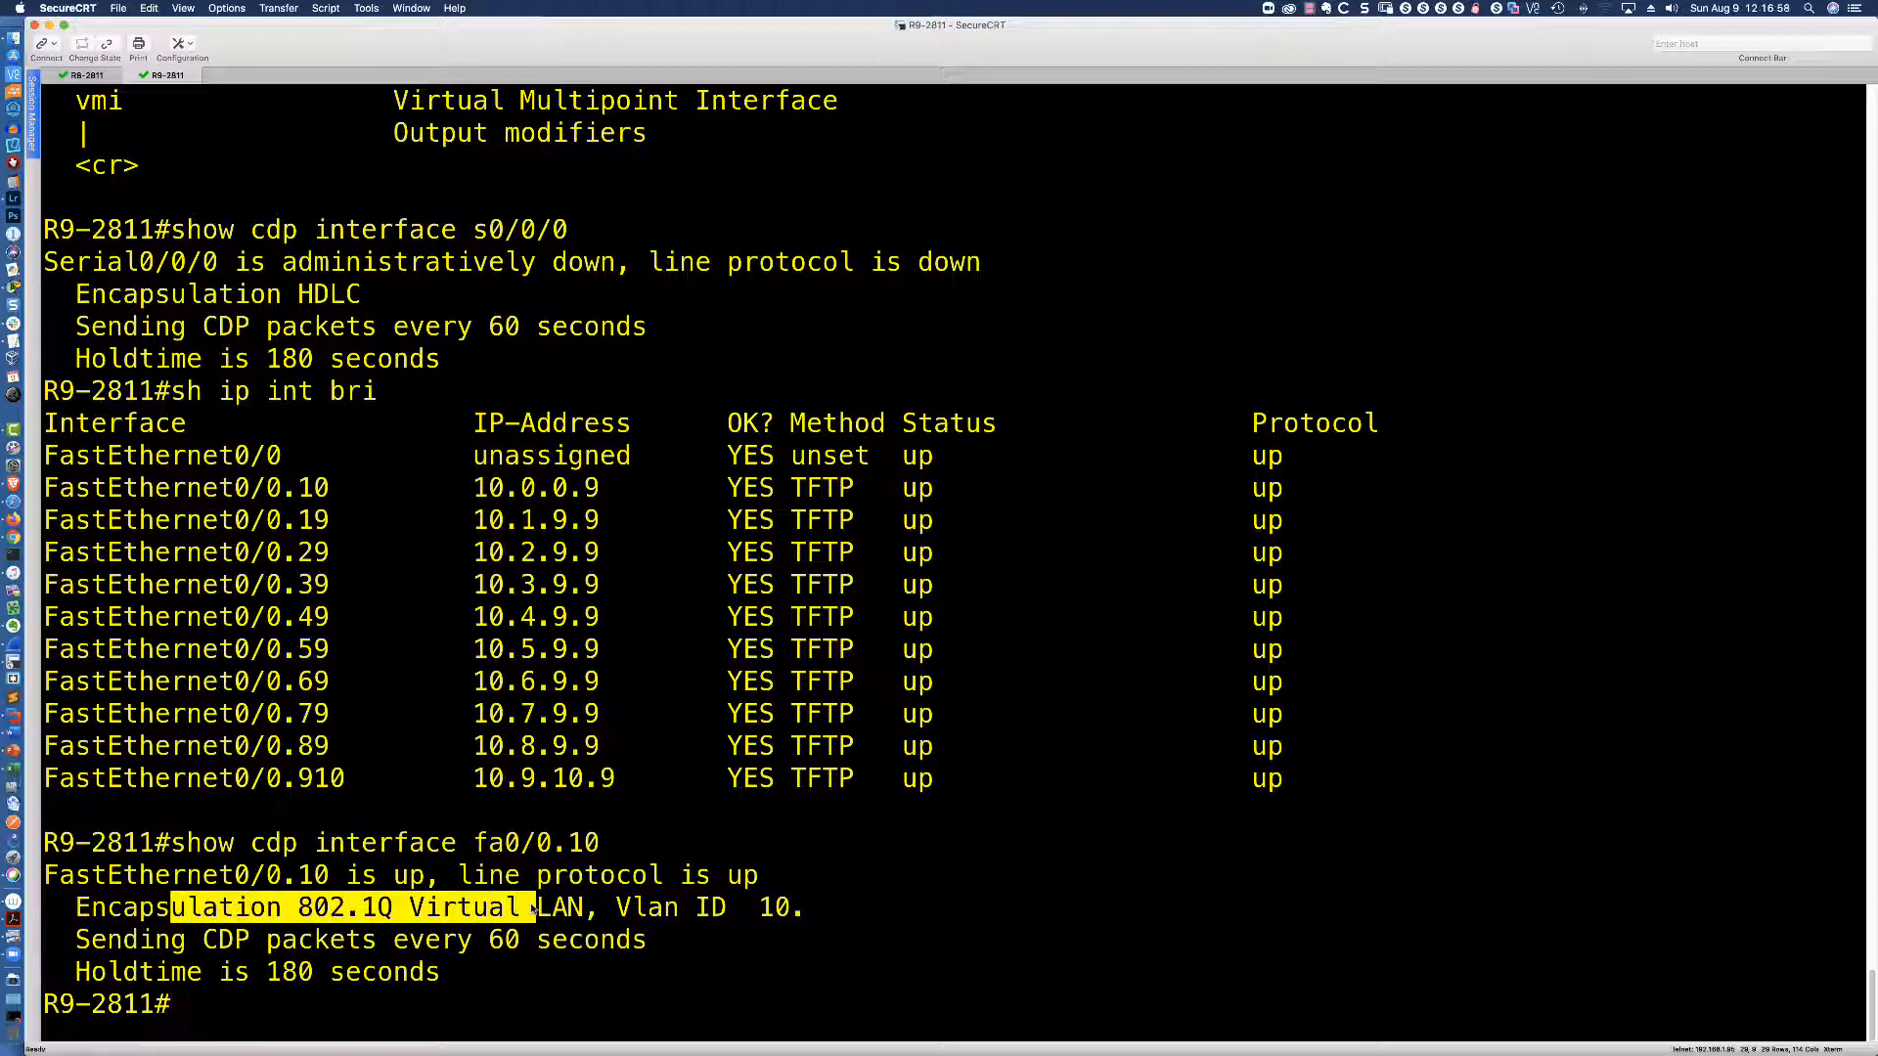
{"action": "left_click_drag", "start_coordinate": [409, 910], "coordinate": [798, 908]}
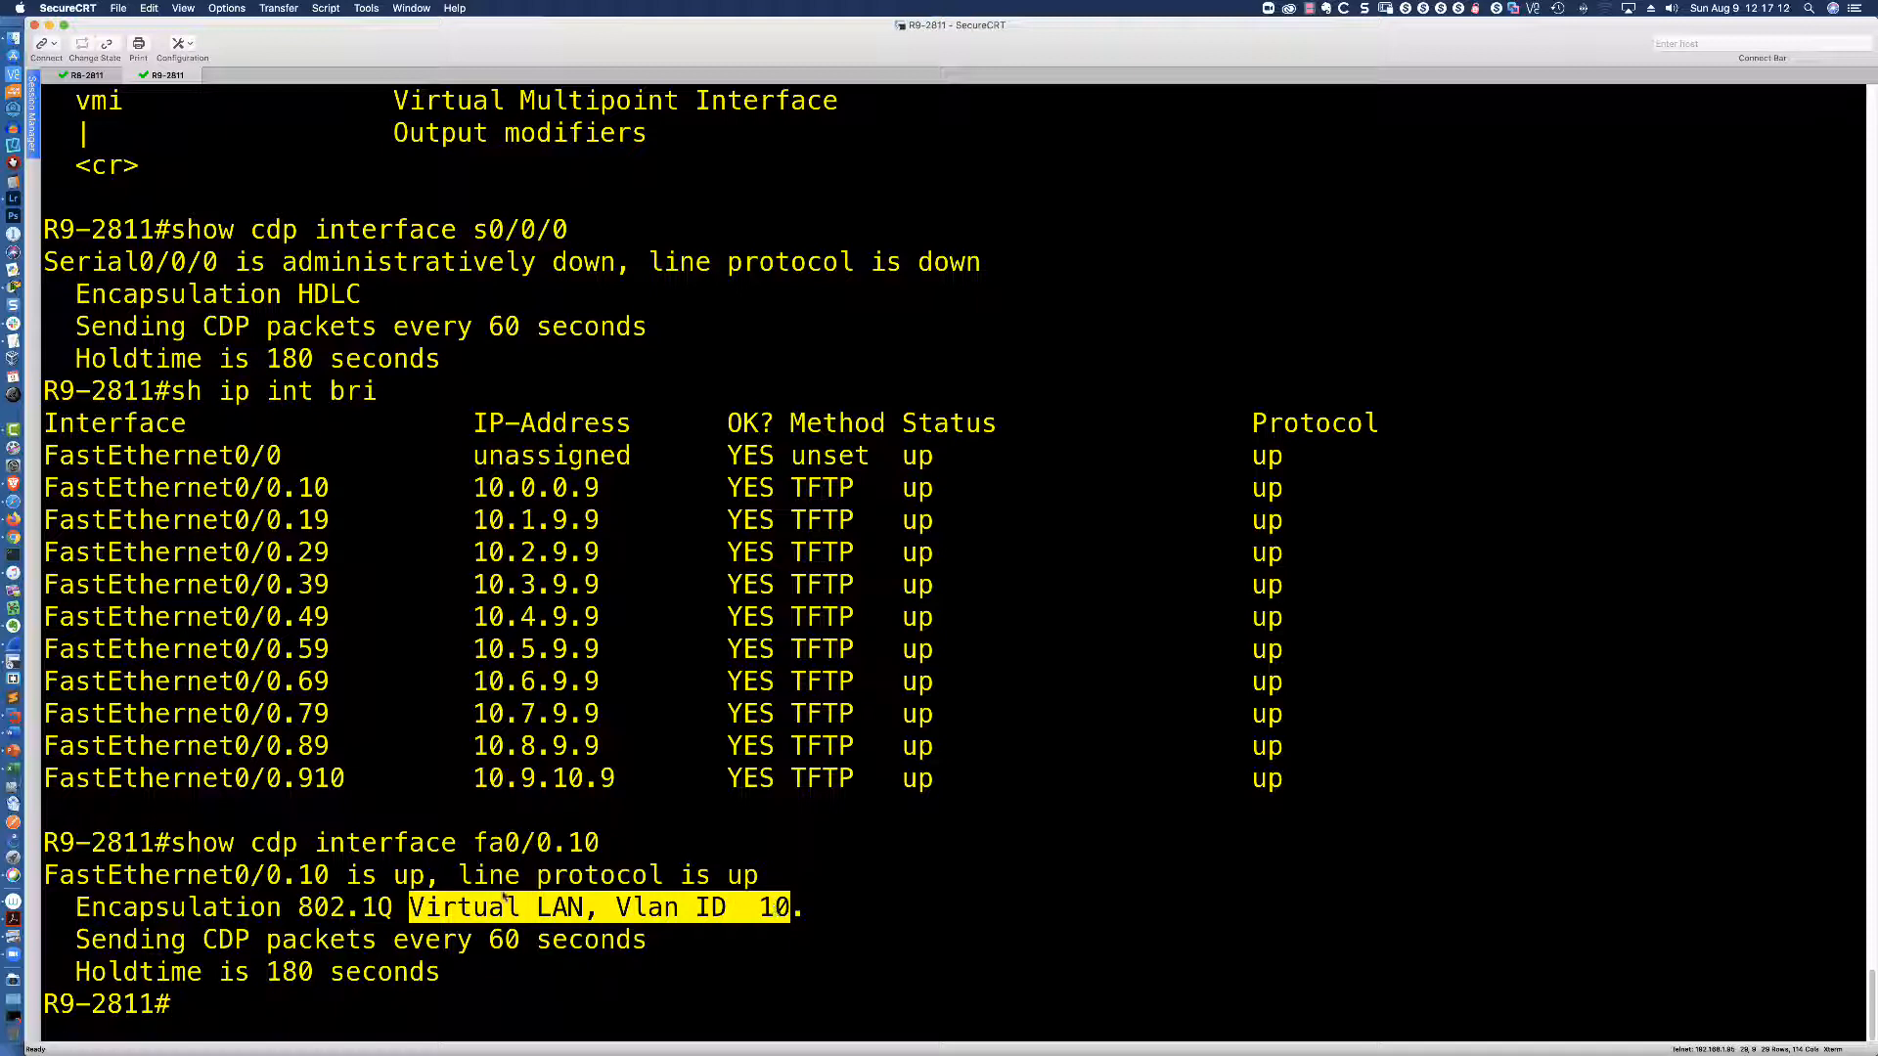
Highlight the CDP send interval and holdtime lines in the FastEthernet0/0.10 output on R9-2811.
{"action": "left_click_drag", "start_coordinate": [75, 940], "coordinate": [646, 961]}
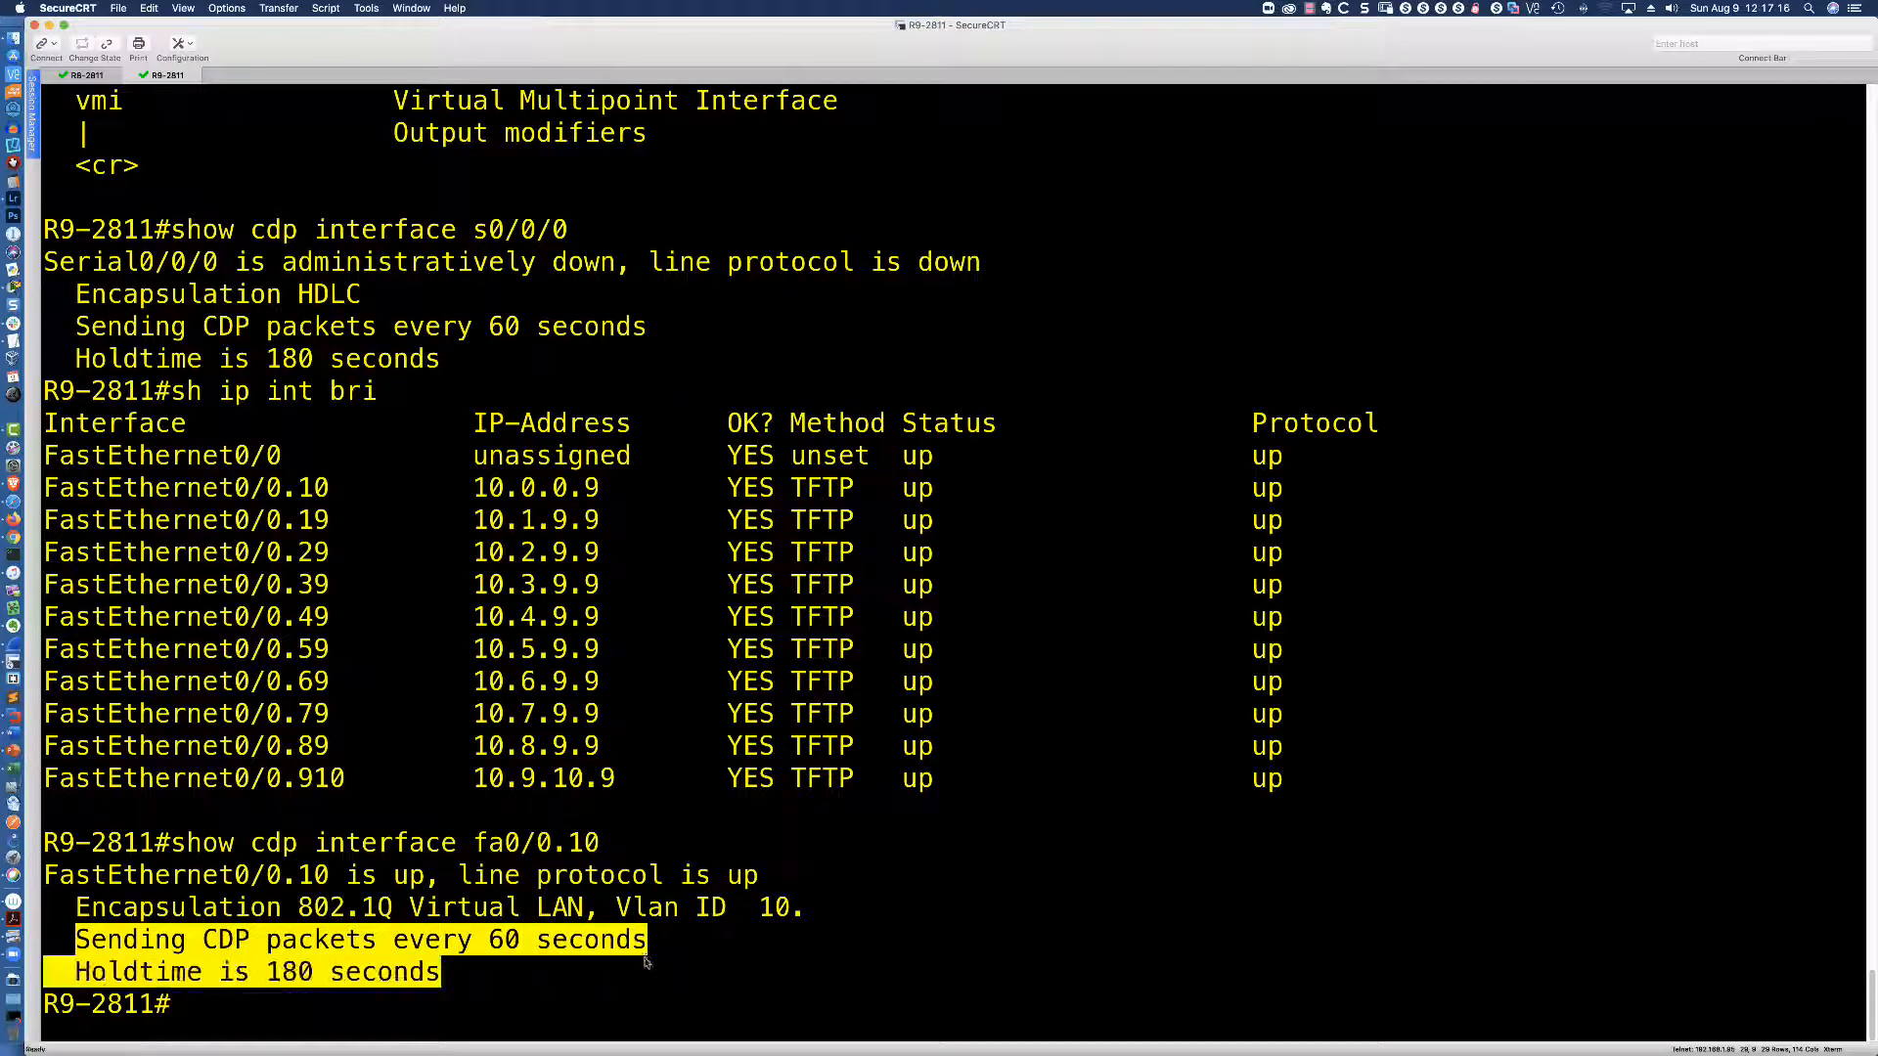
{"action": "left_click", "coordinate": [467, 977]}
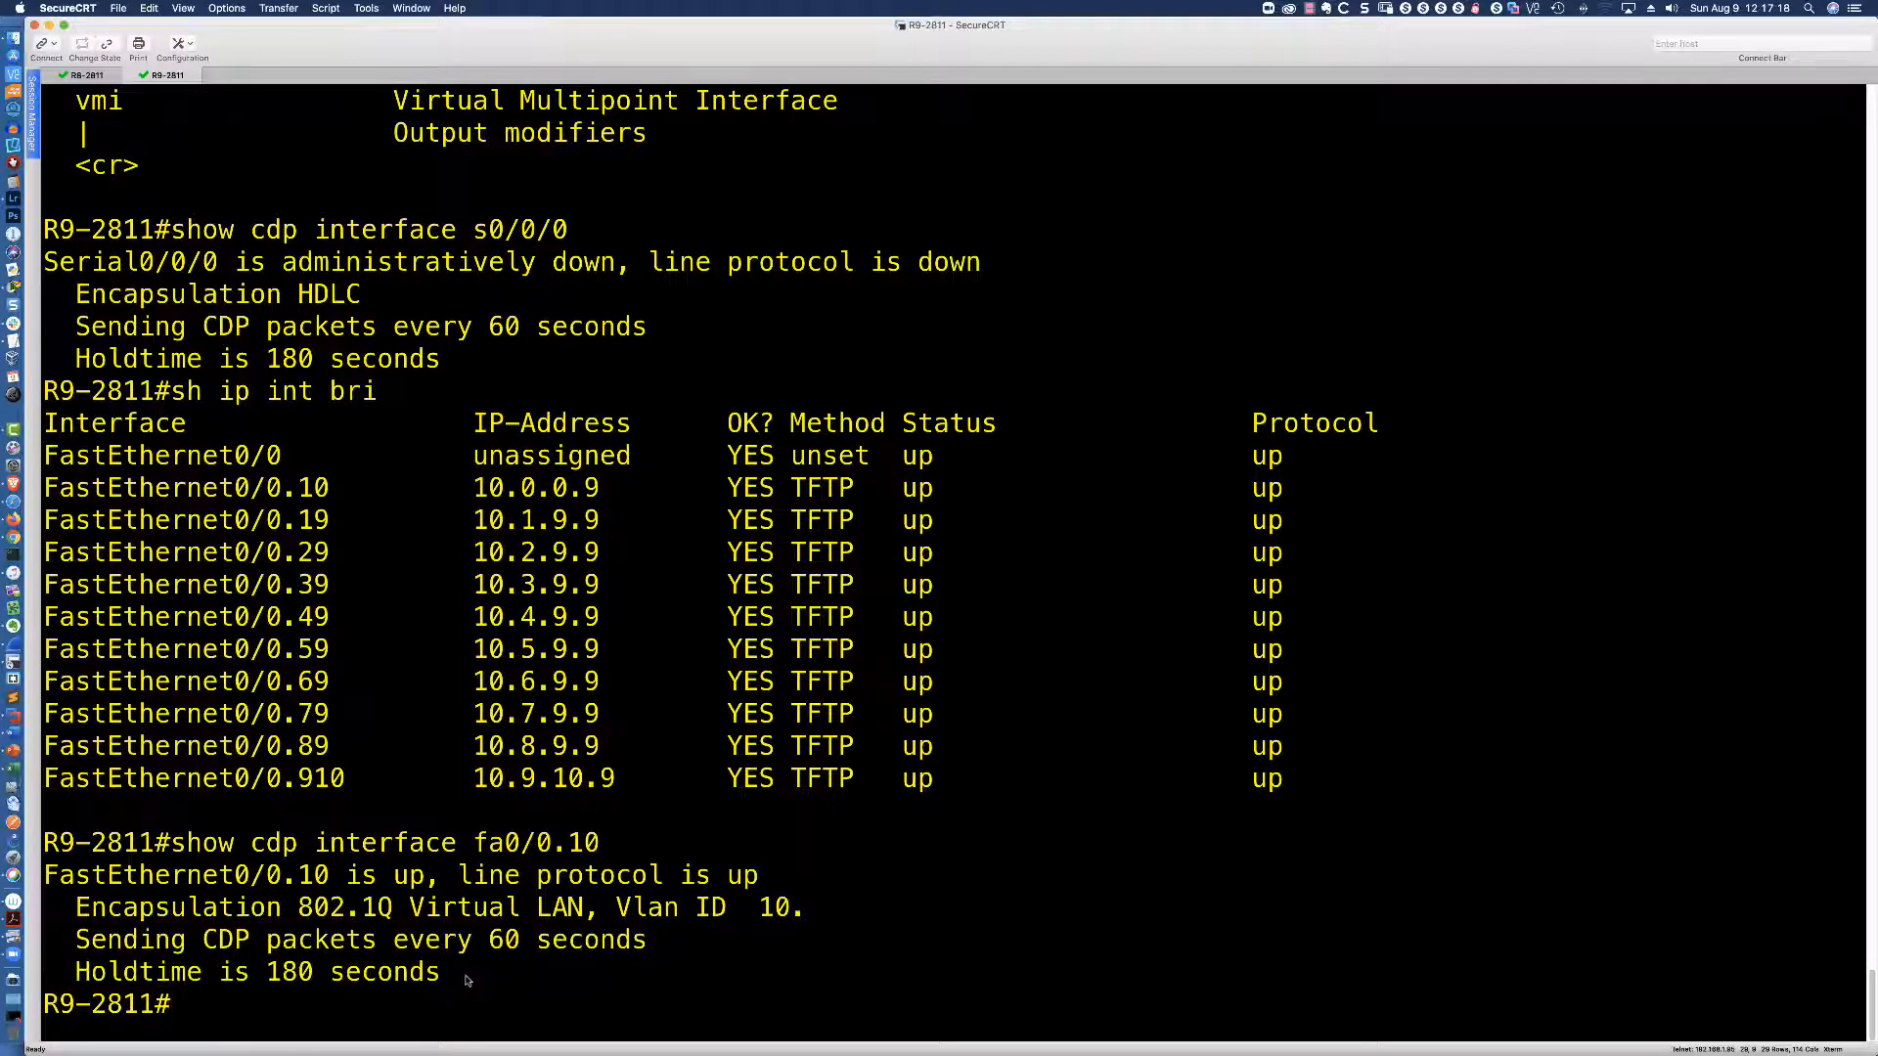
{"action": "key", "text": "Return"}
{"action": "key", "text": "Return"}
{"action": "key", "text": "Return"}
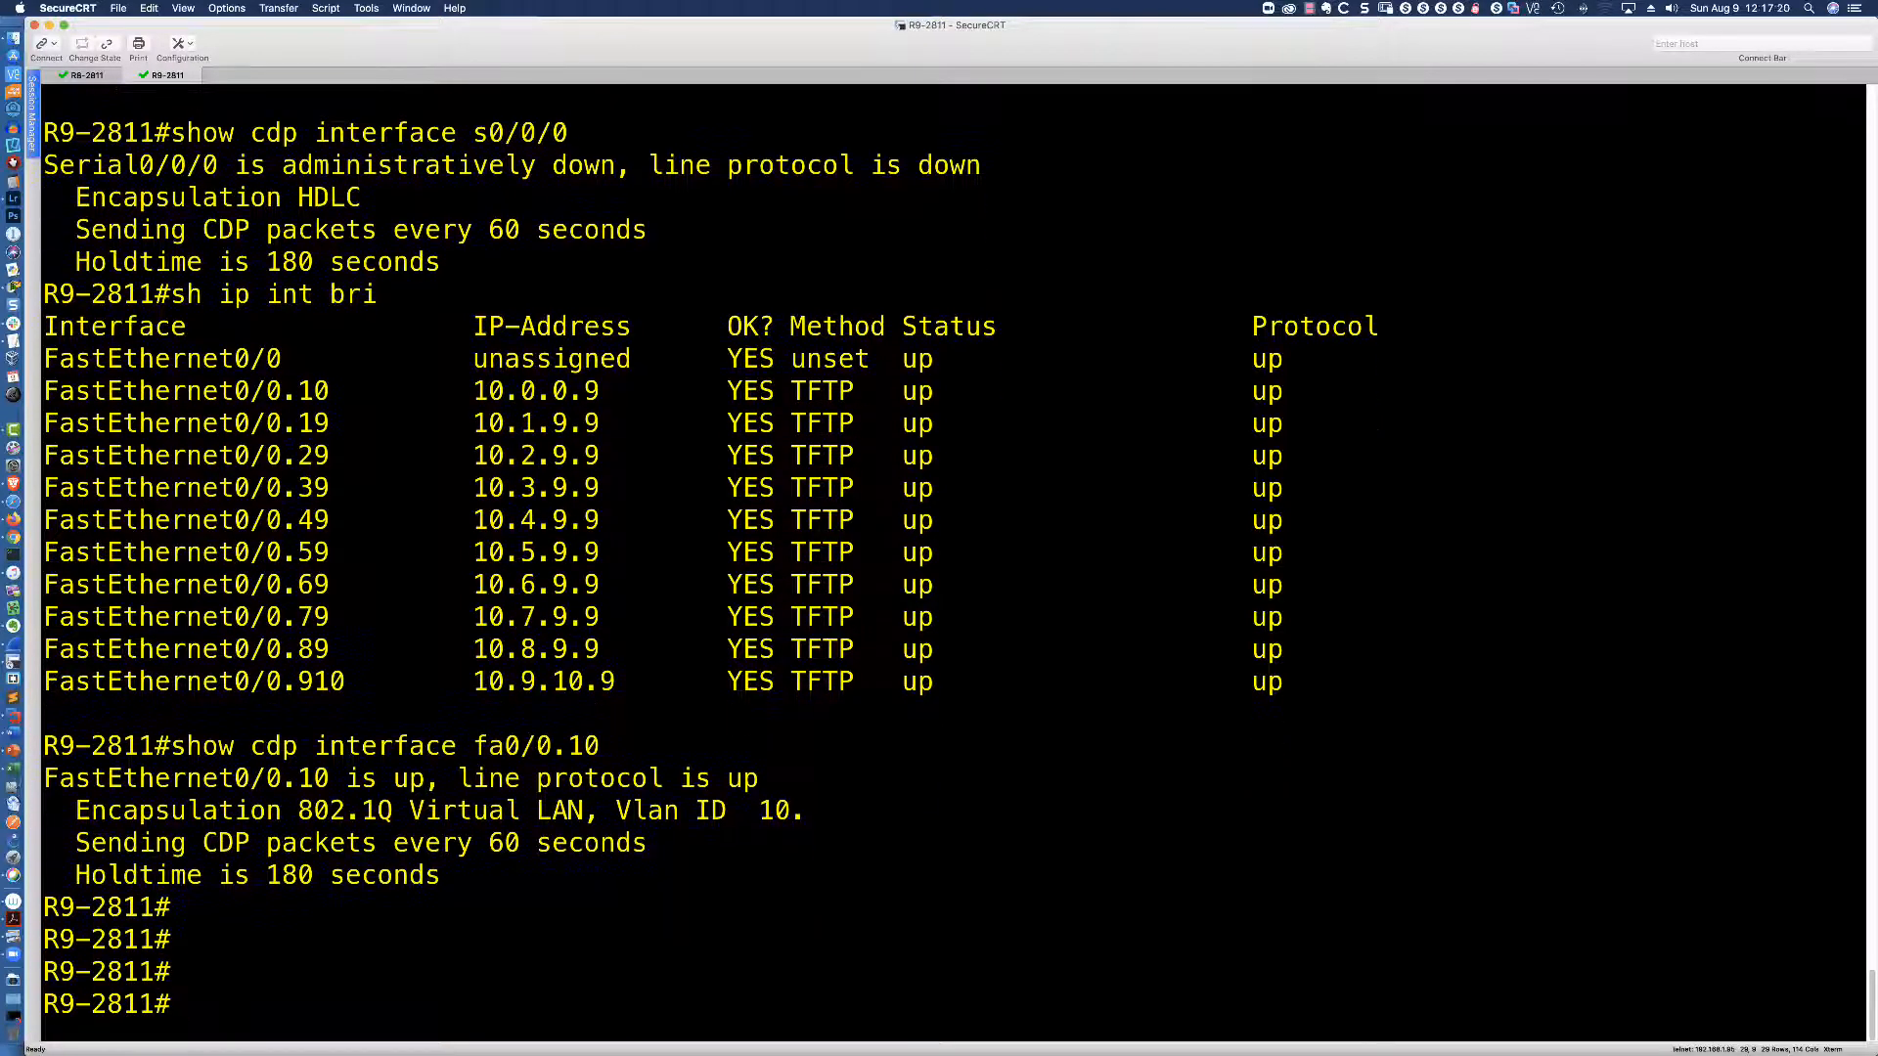
Display the CDP traffic counters on R9-2811 and highlight the version 1 and version 2 advertisement lines.
{"action": "type", "text": "sho cdp traff"}
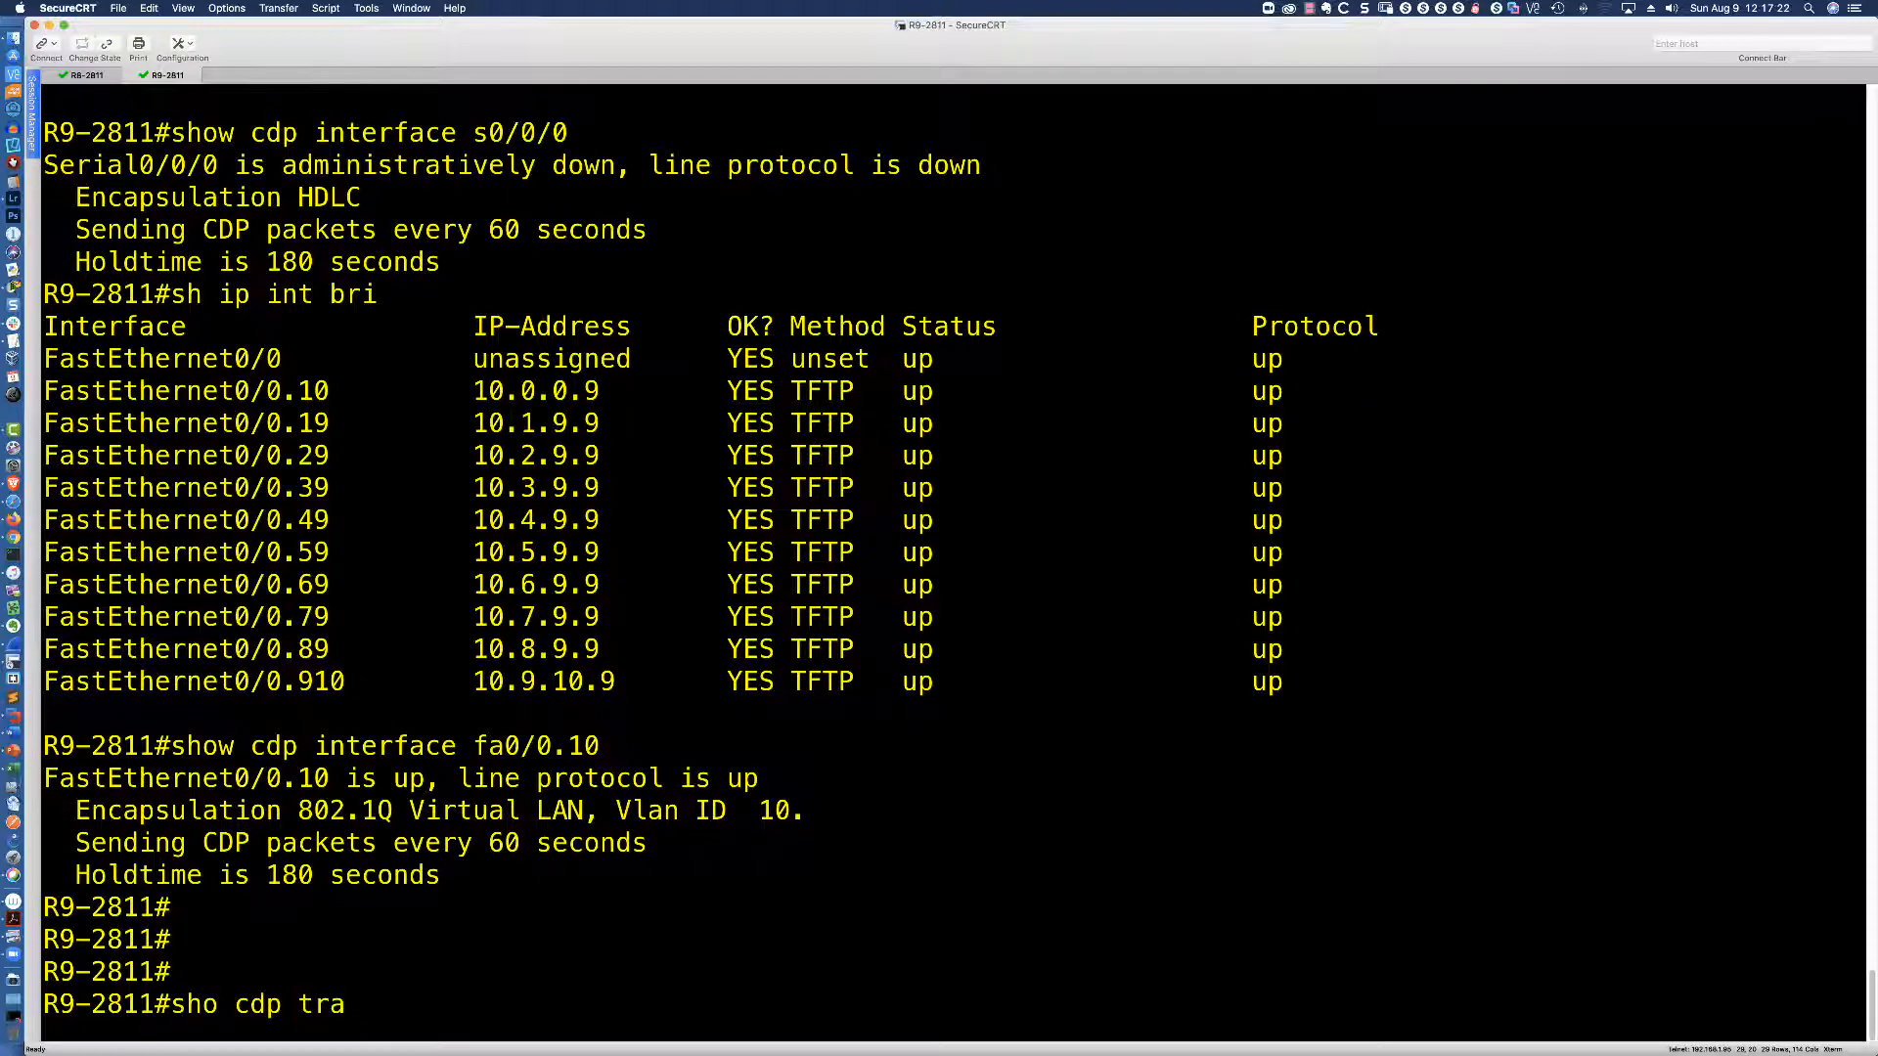
{"action": "key", "text": "Return"}
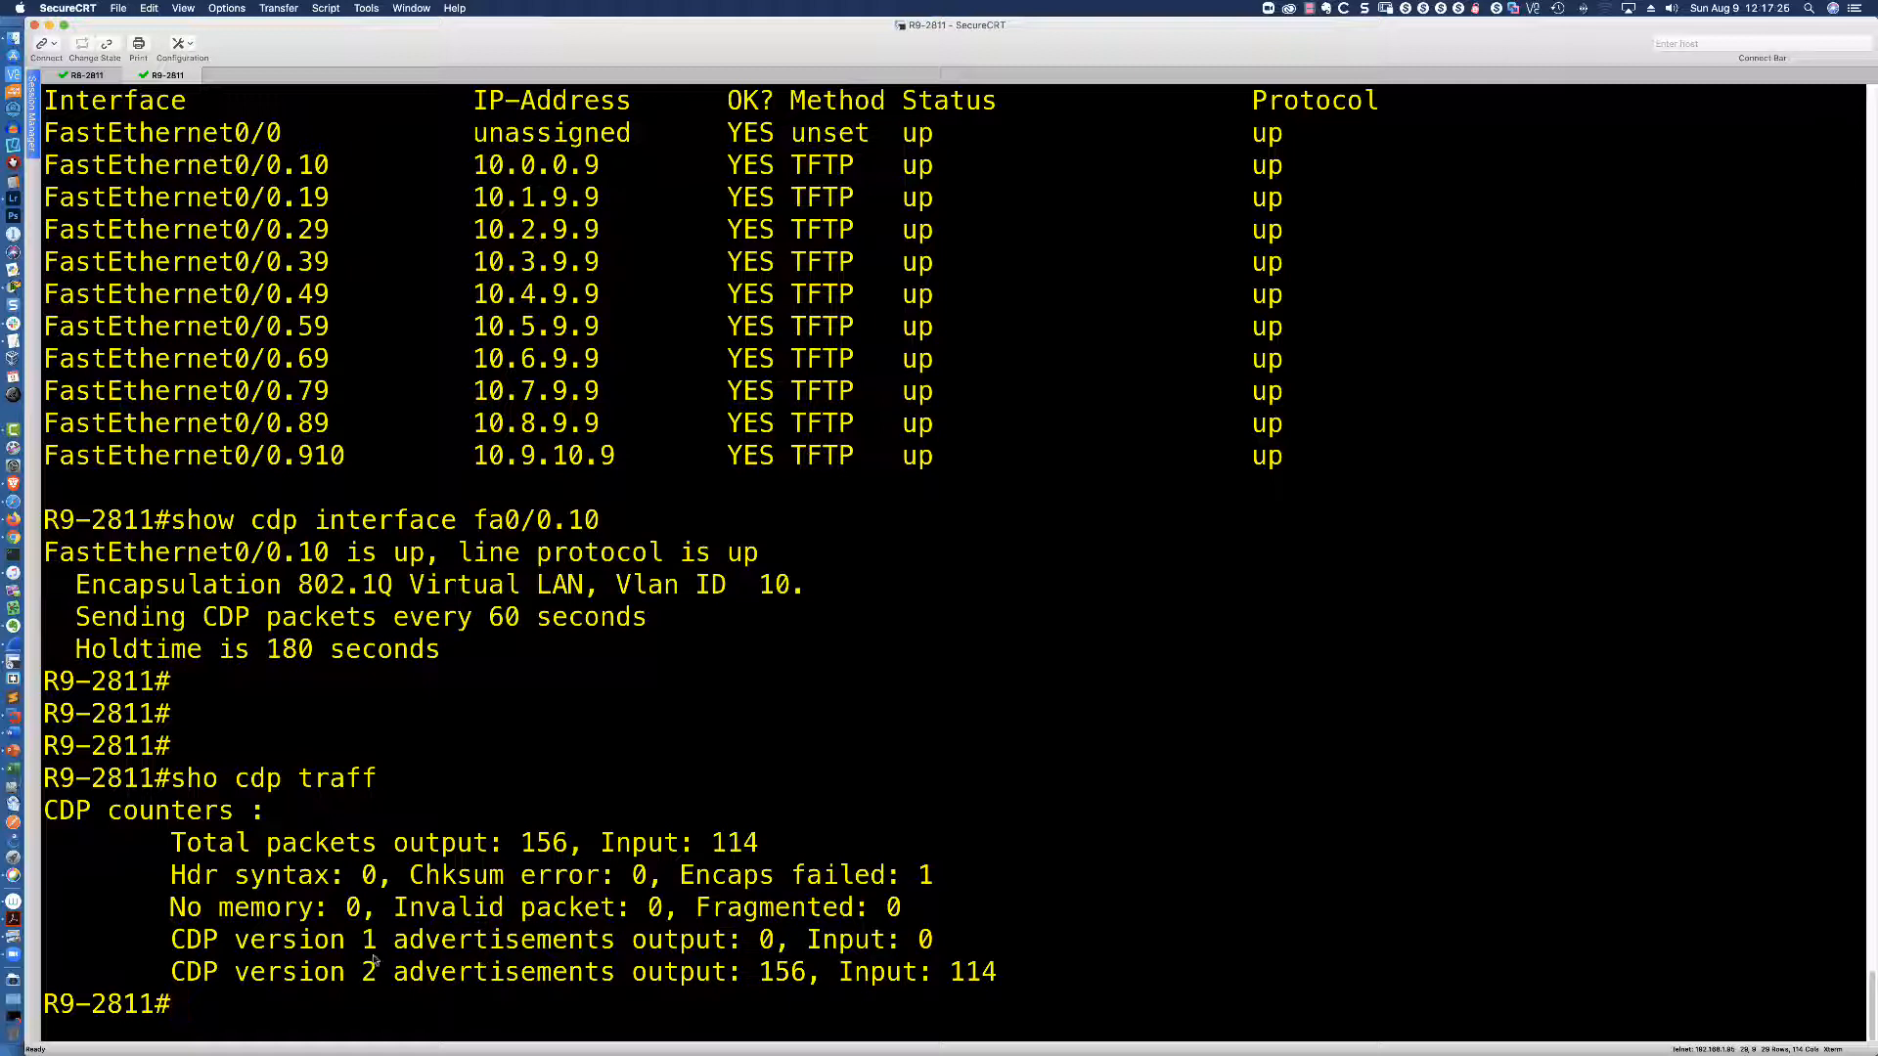
{"action": "left_click_drag", "start_coordinate": [172, 940], "coordinate": [934, 931]}
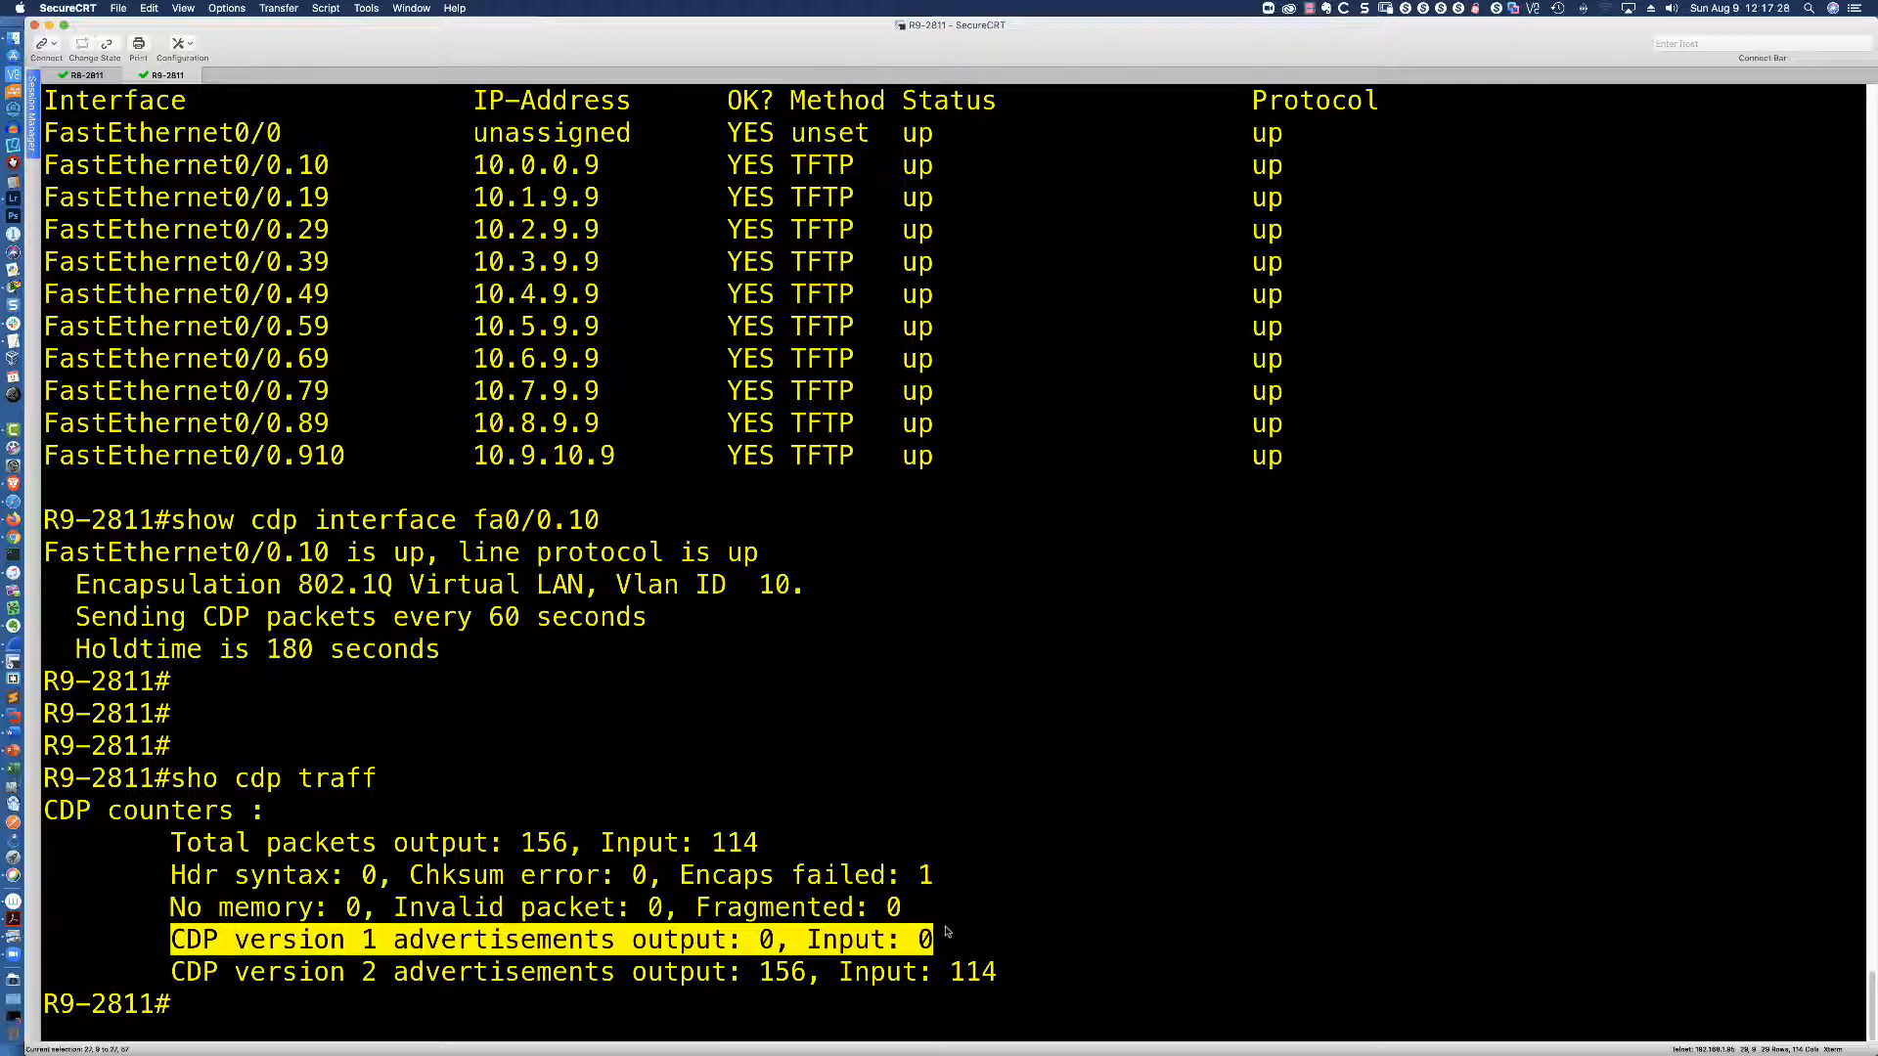
{"action": "left_click", "coordinate": [568, 955]}
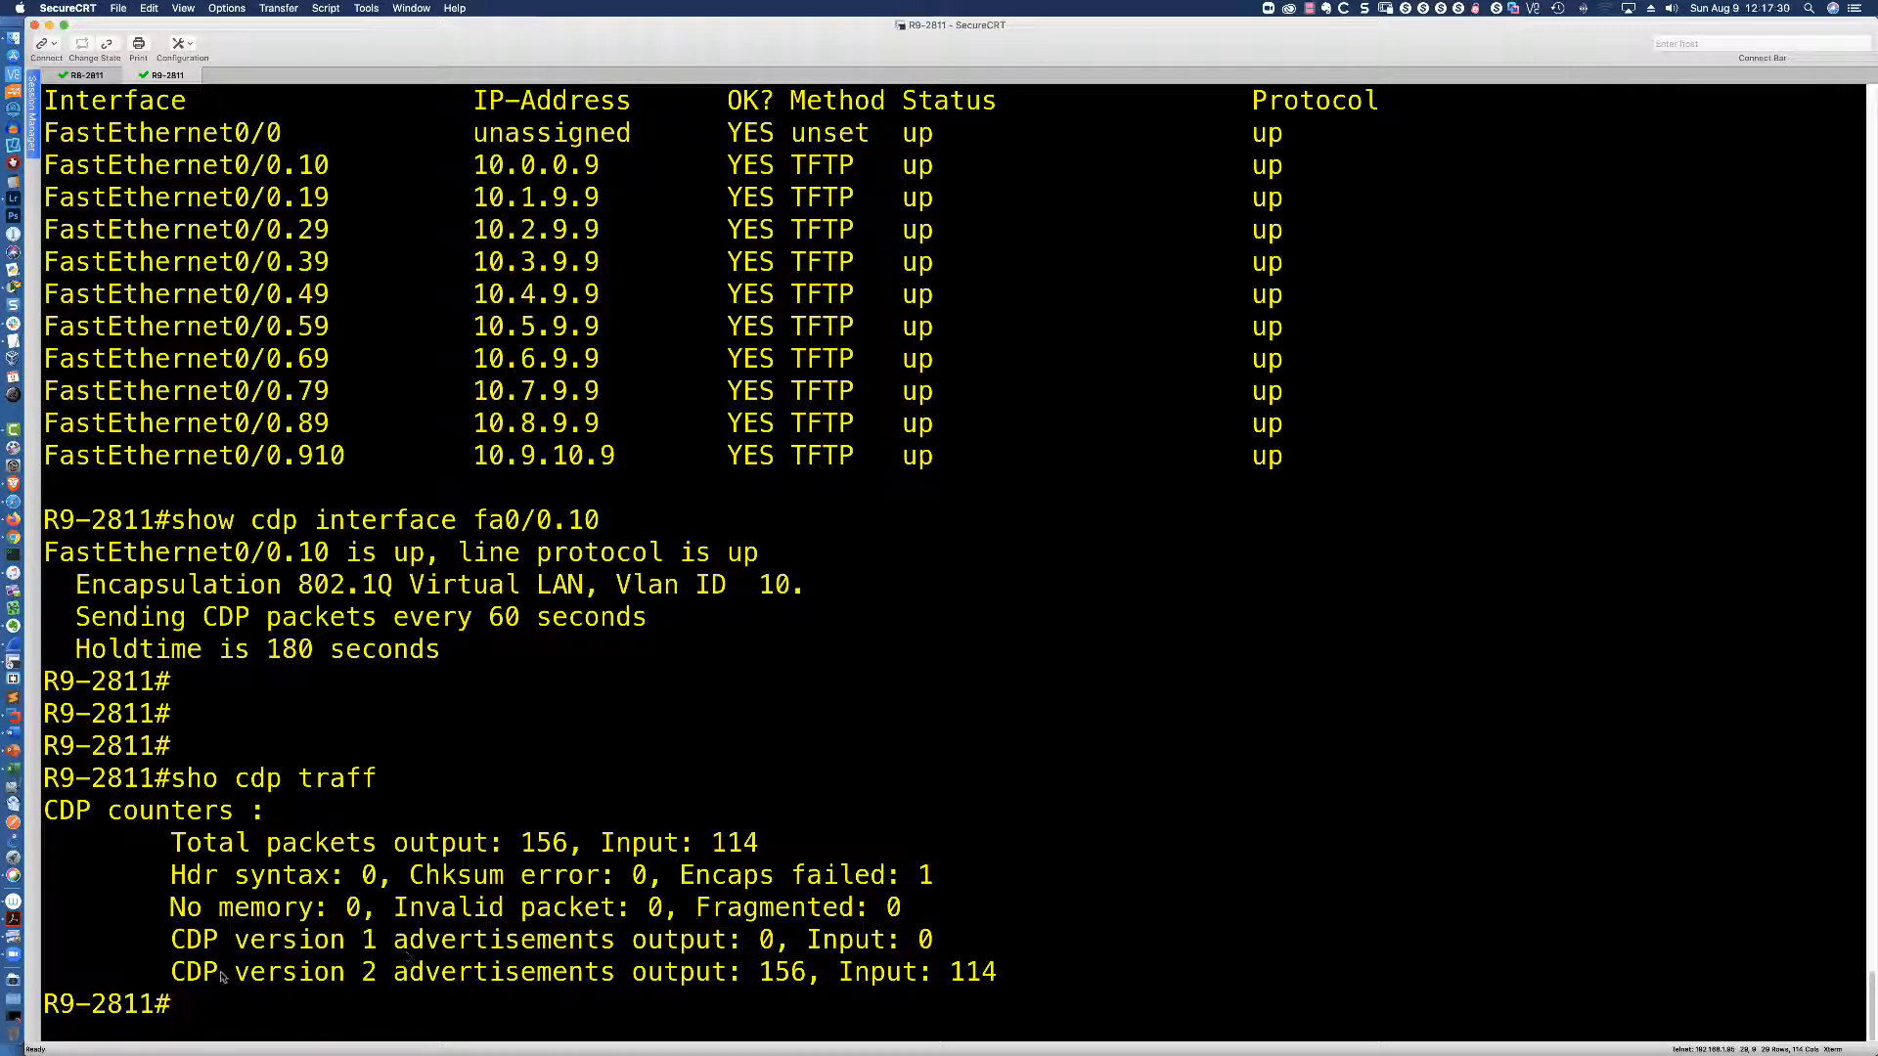
{"action": "left_click_drag", "start_coordinate": [179, 975], "coordinate": [948, 975]}
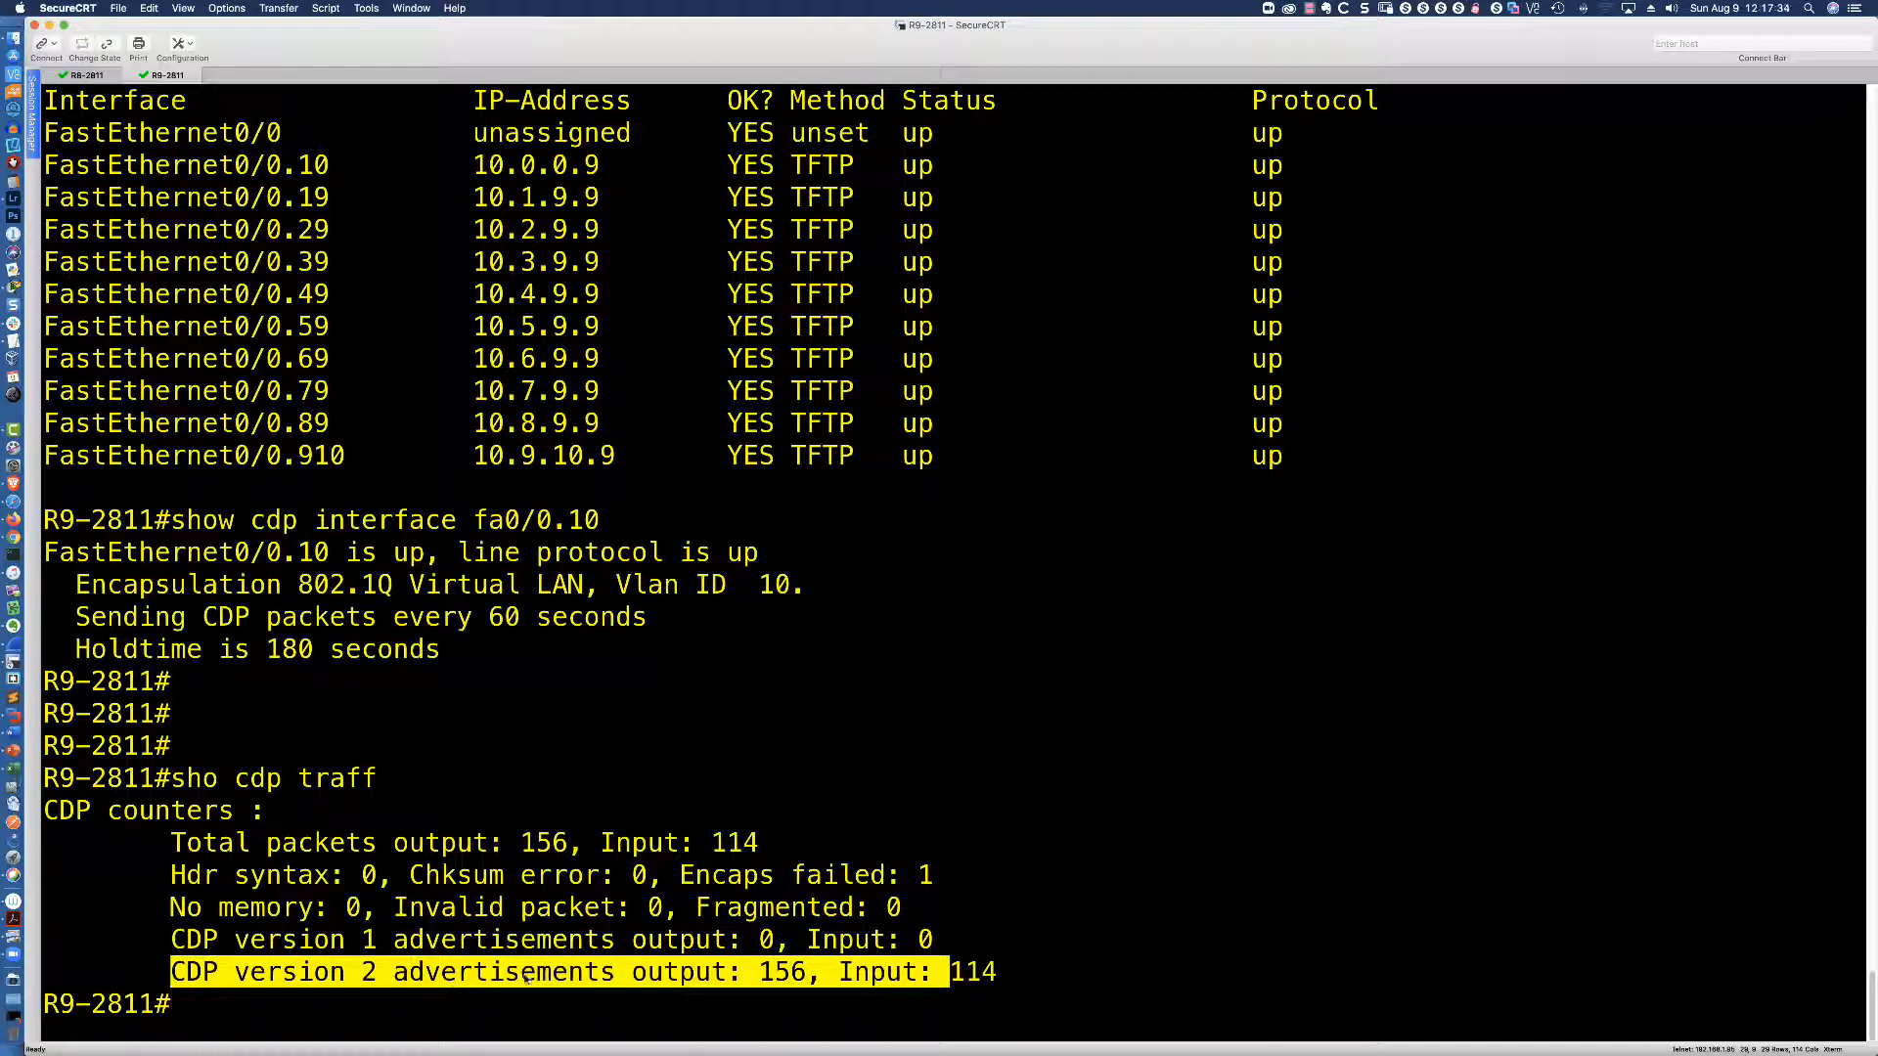
{"action": "left_click", "coordinate": [685, 975]}
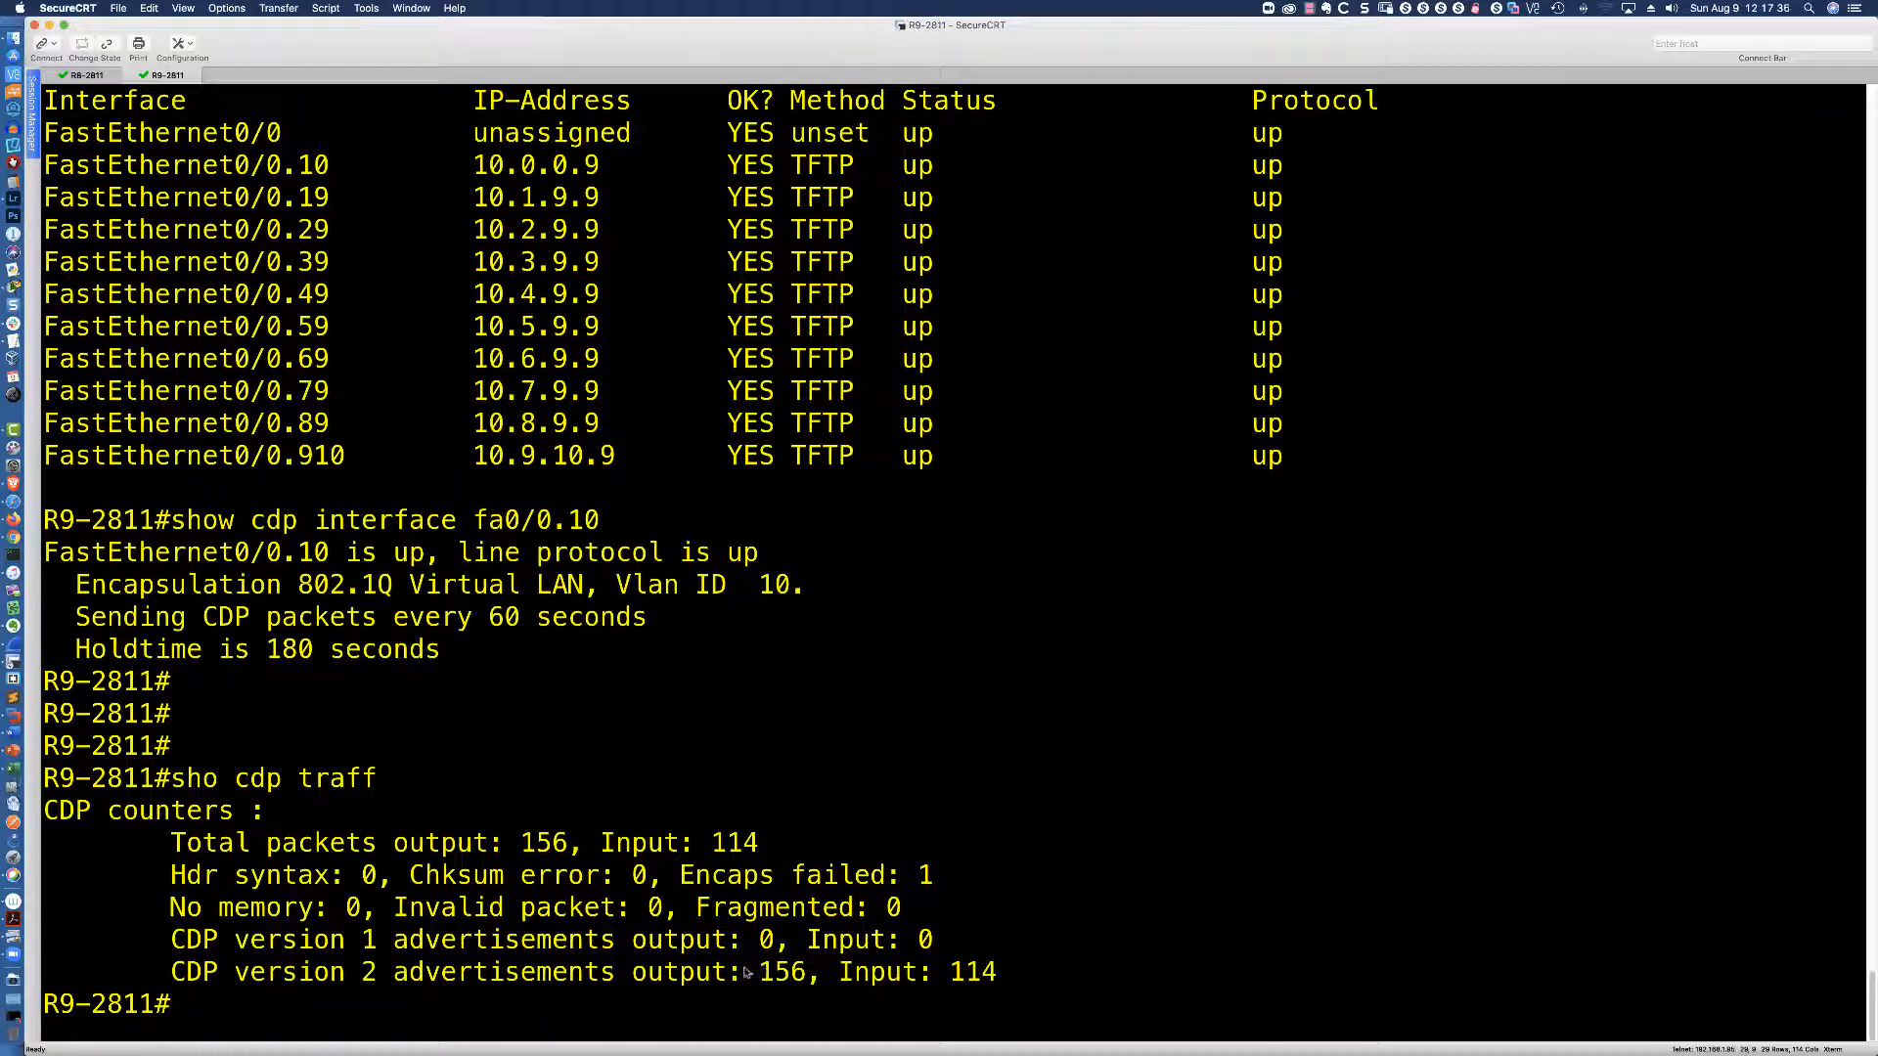
{"action": "left_click_drag", "start_coordinate": [626, 976], "coordinate": [1015, 975]}
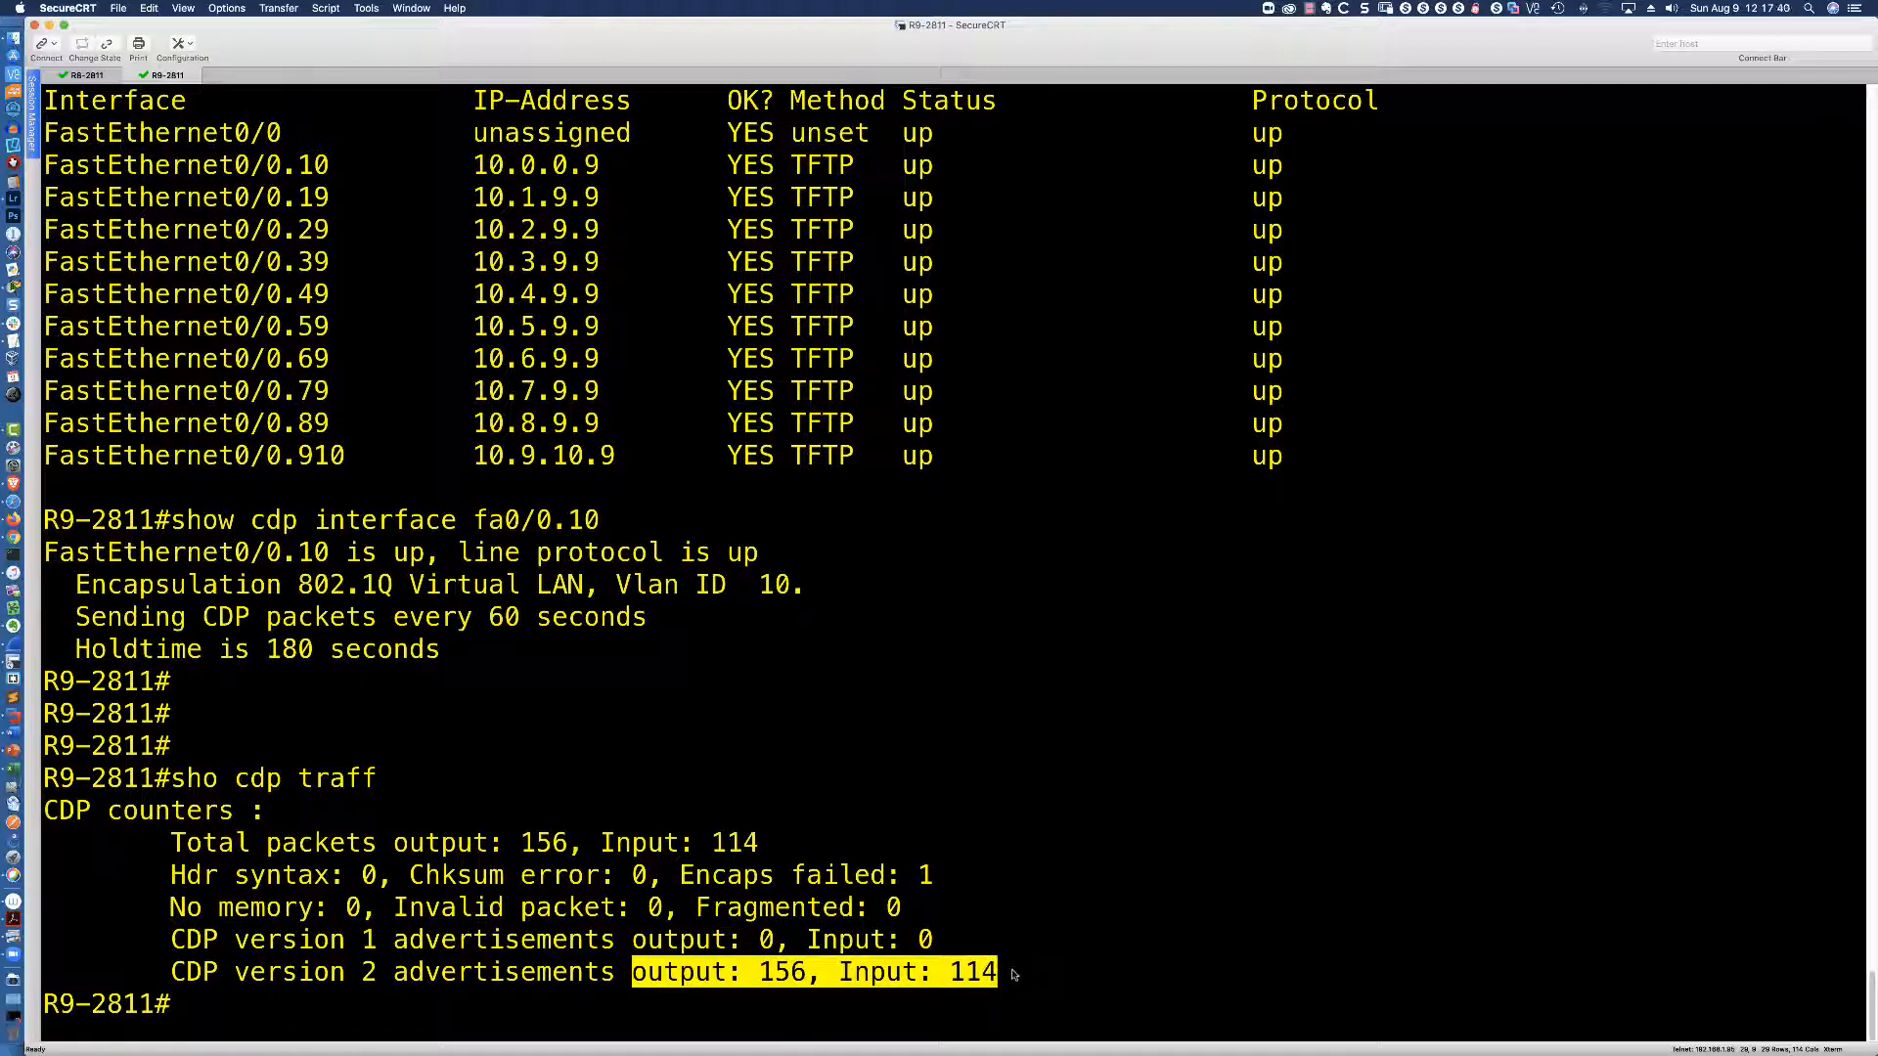
{"action": "left_click", "coordinate": [800, 938]}
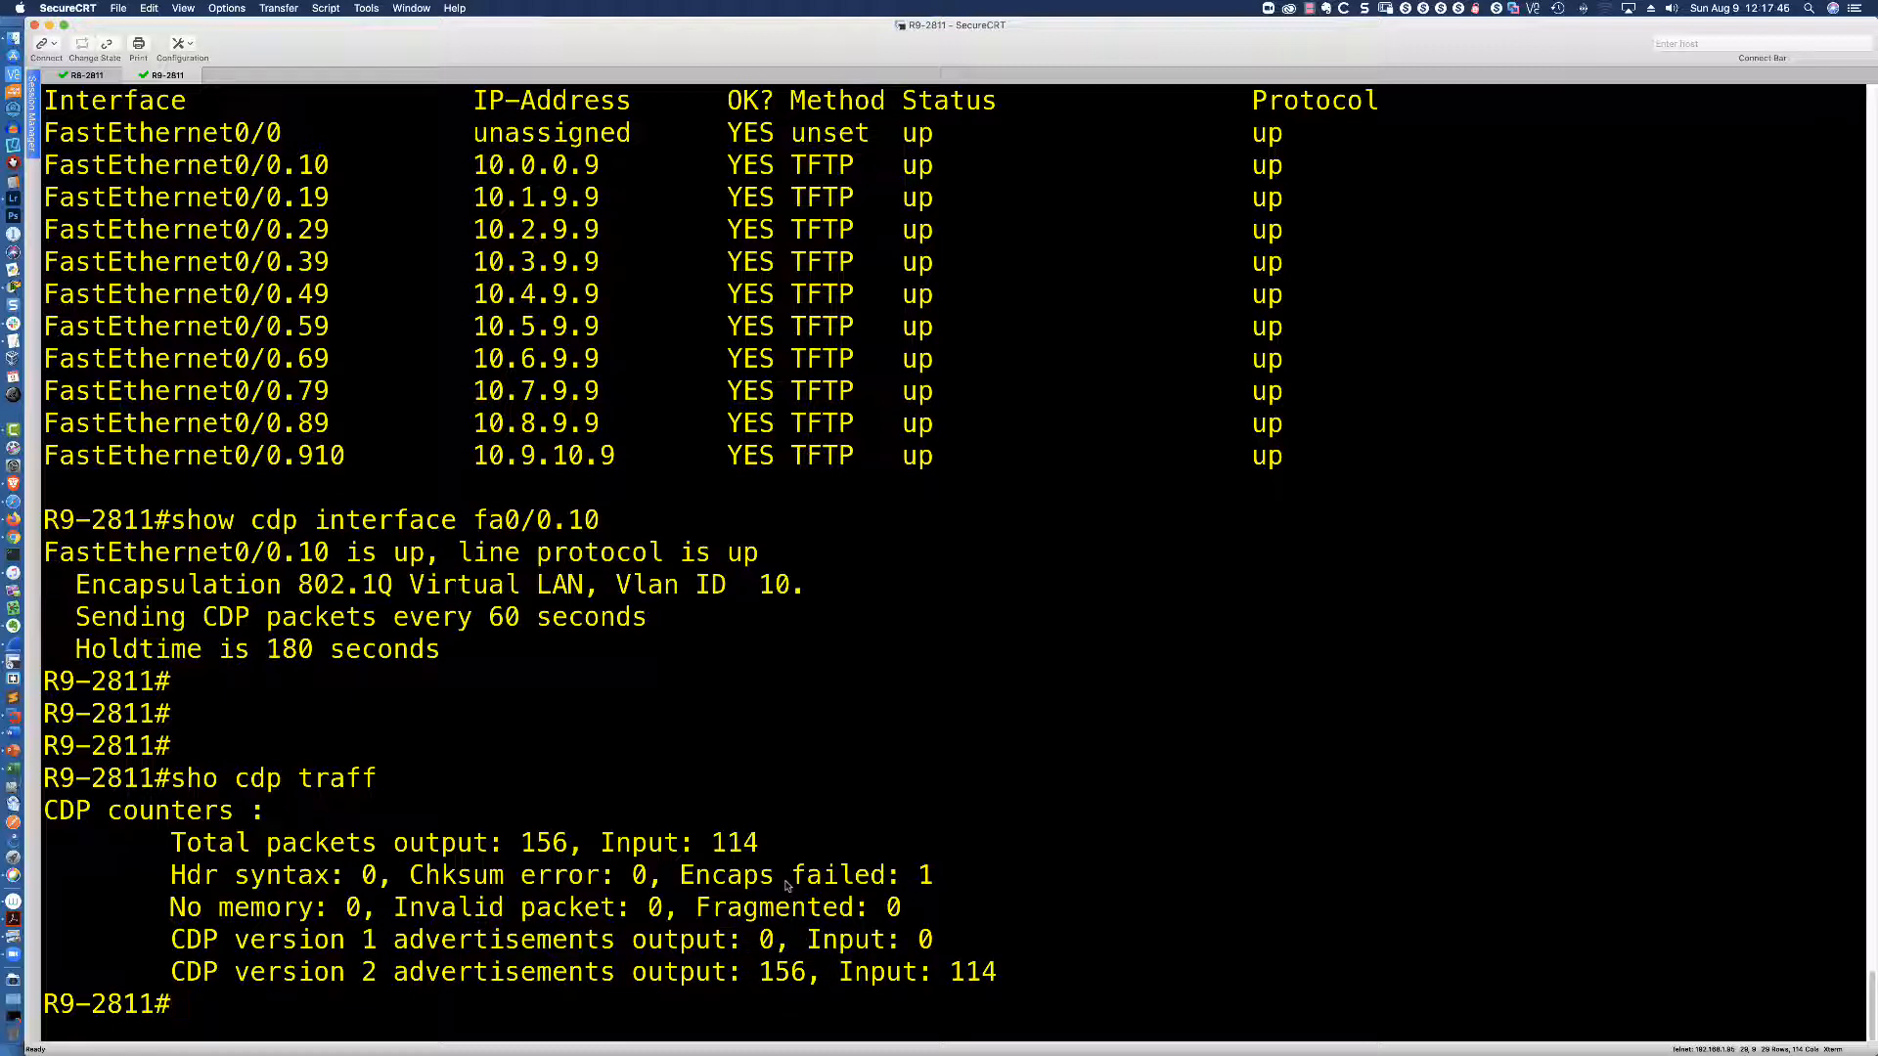
Switch to Wireshark and select the Version and TTL fields in R8-2811's CDP packet, frame 500.
{"action": "key", "text": "super+Tab"}
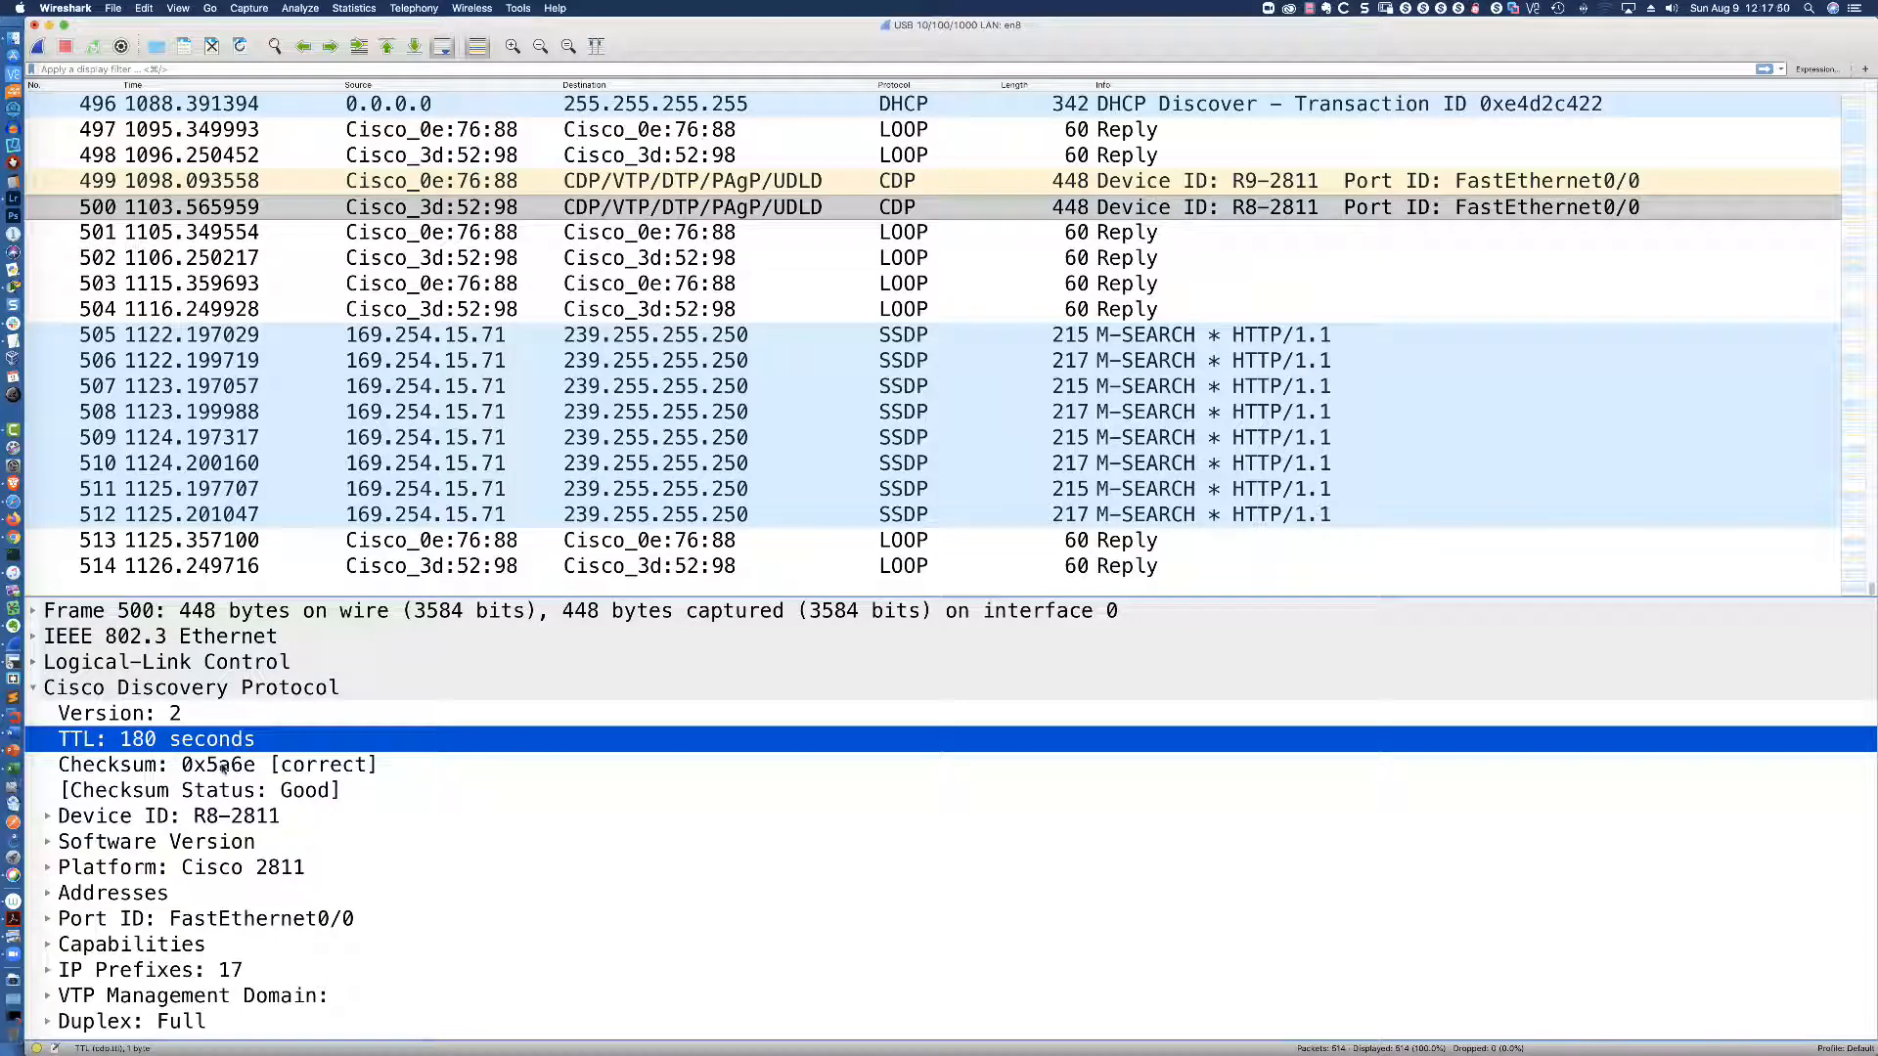
{"action": "left_click", "coordinate": [157, 716]}
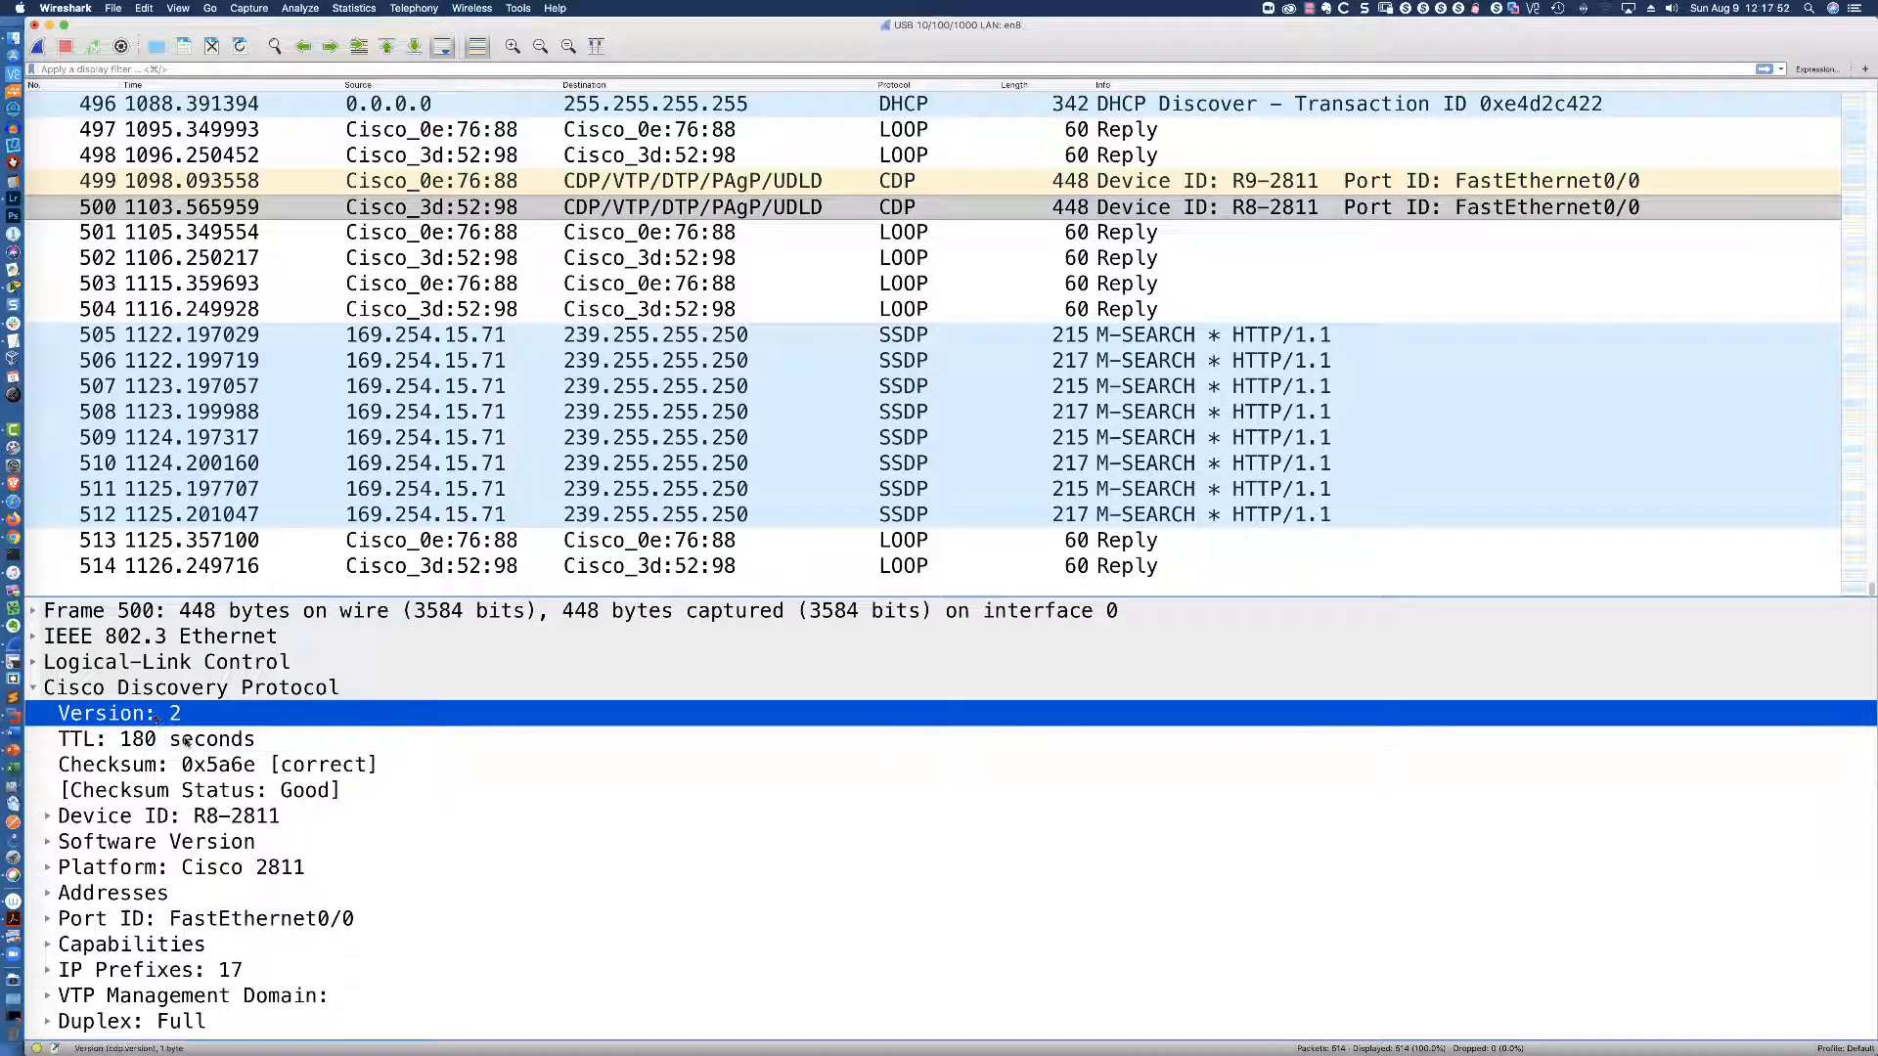
{"action": "left_click", "coordinate": [187, 742]}
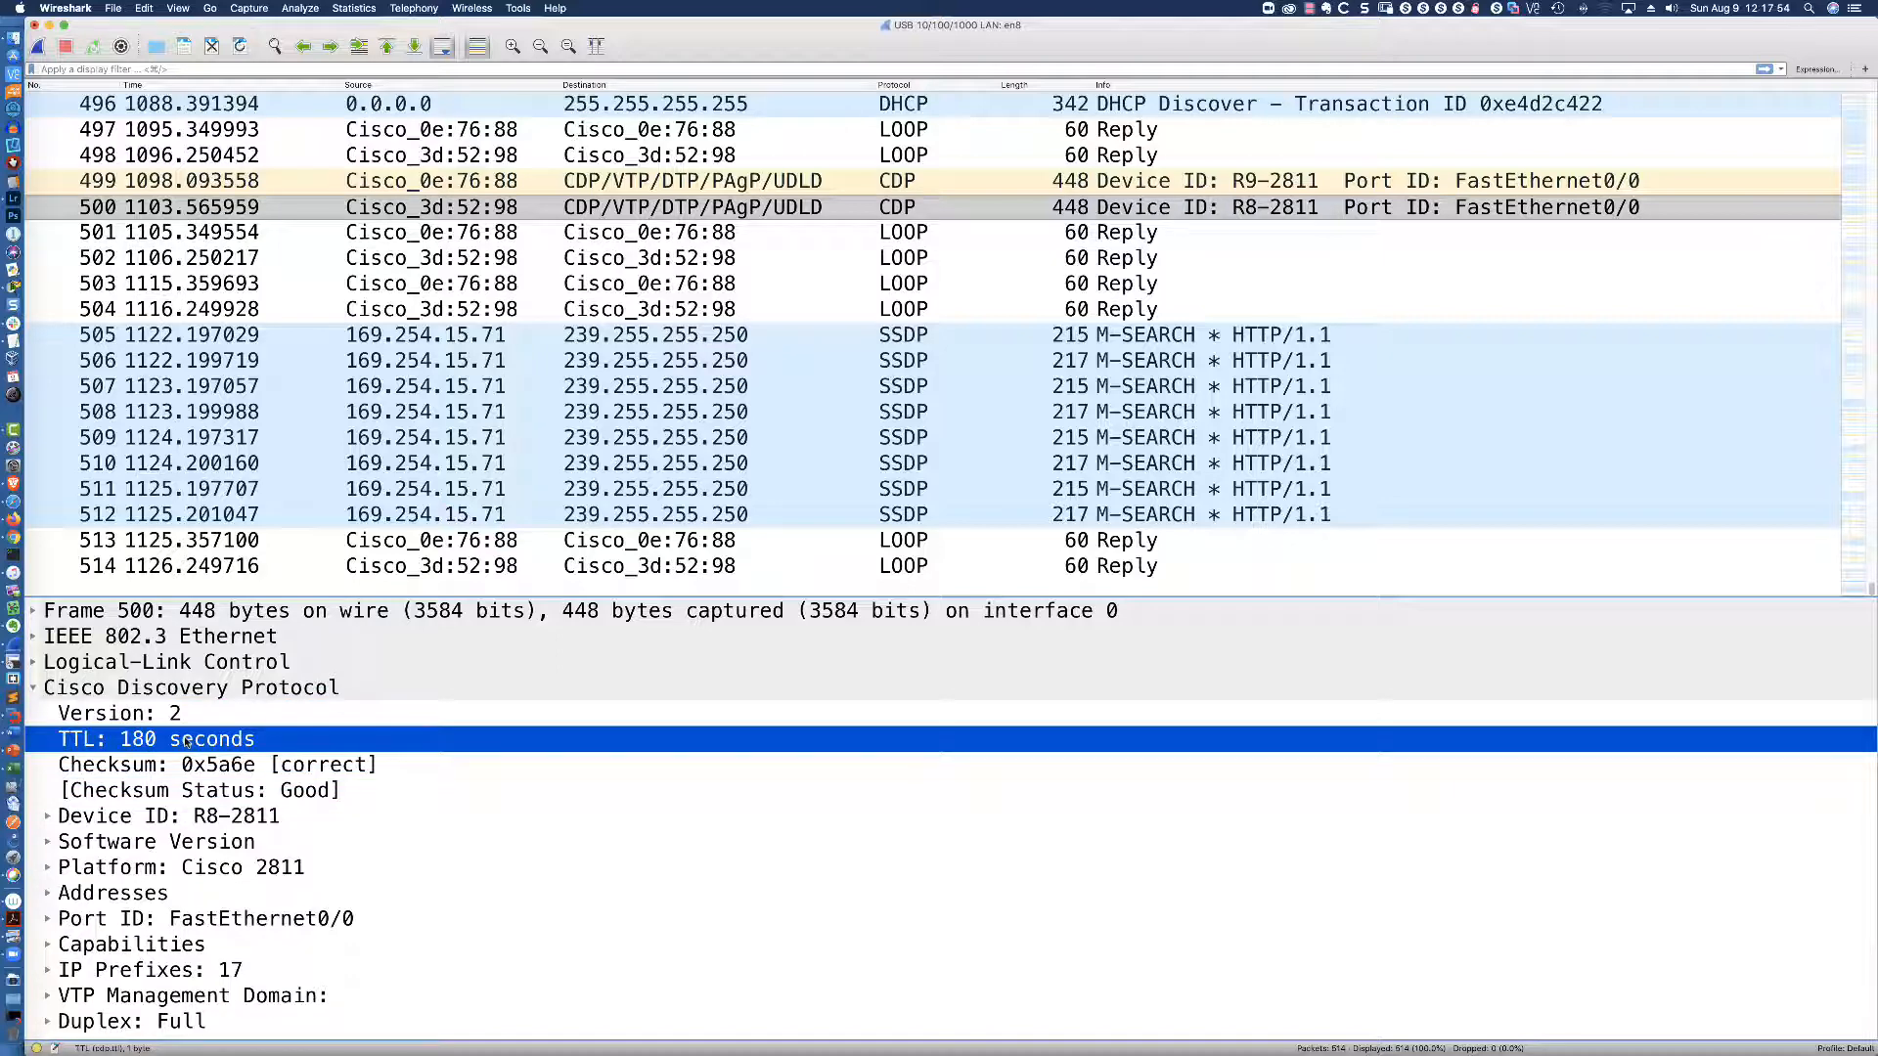
Expand the packet's Device ID and Software Version fields and select the Cisco IOS software version line.
{"action": "left_click", "coordinate": [51, 817]}
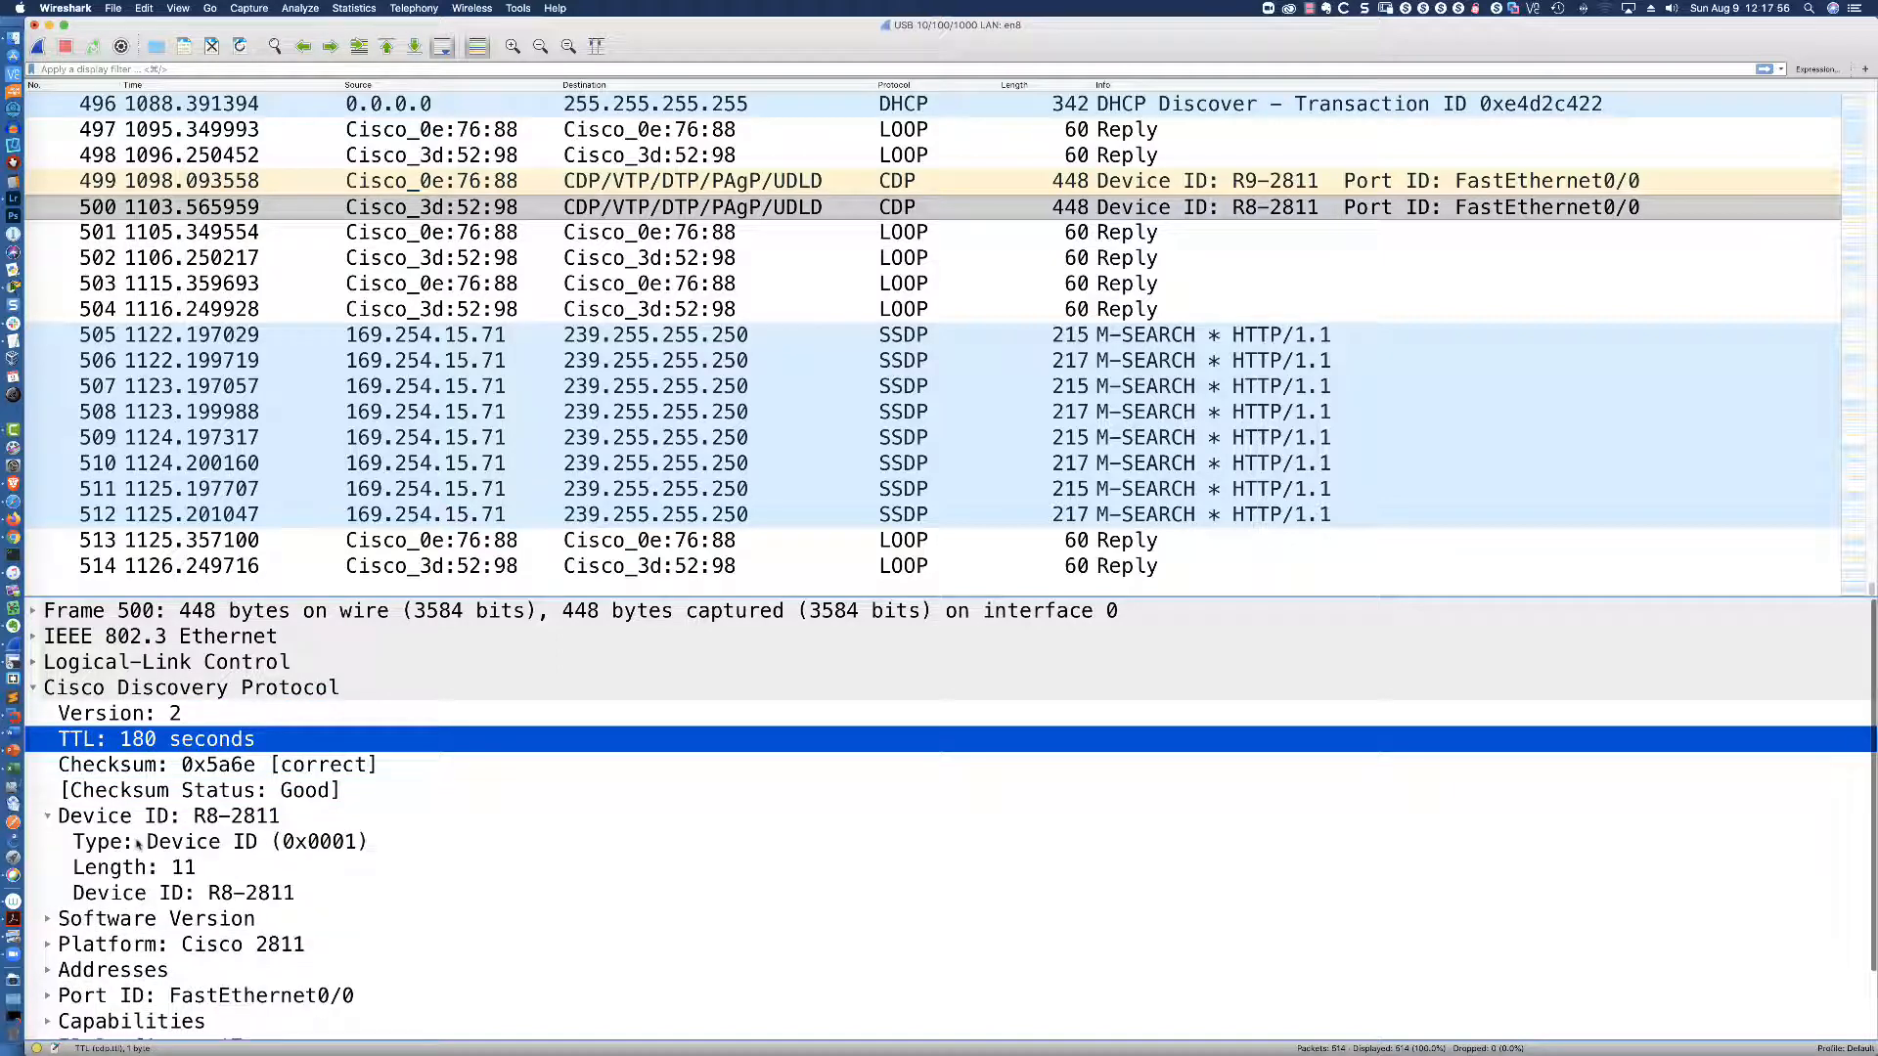
{"action": "scroll", "coordinate": [138, 846], "scroll_direction": "down", "scroll_amount": 3}
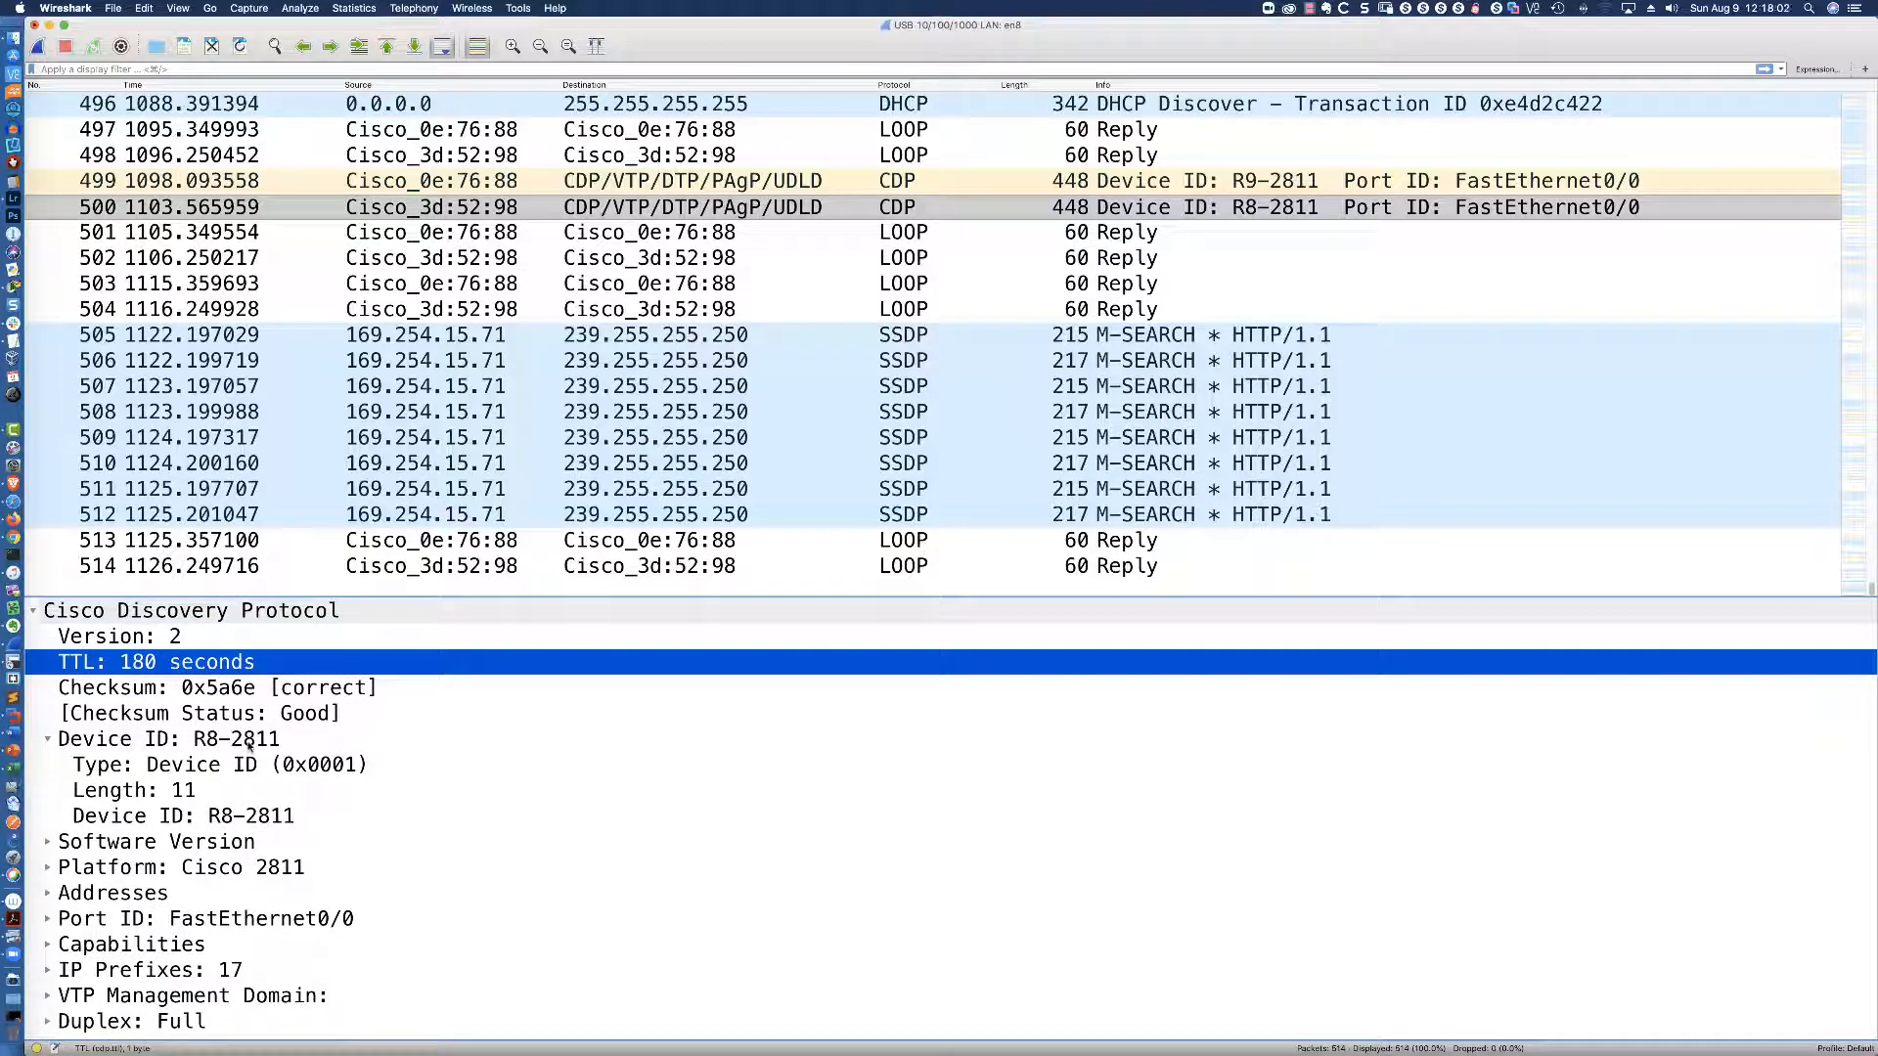
{"action": "left_click", "coordinate": [47, 842]}
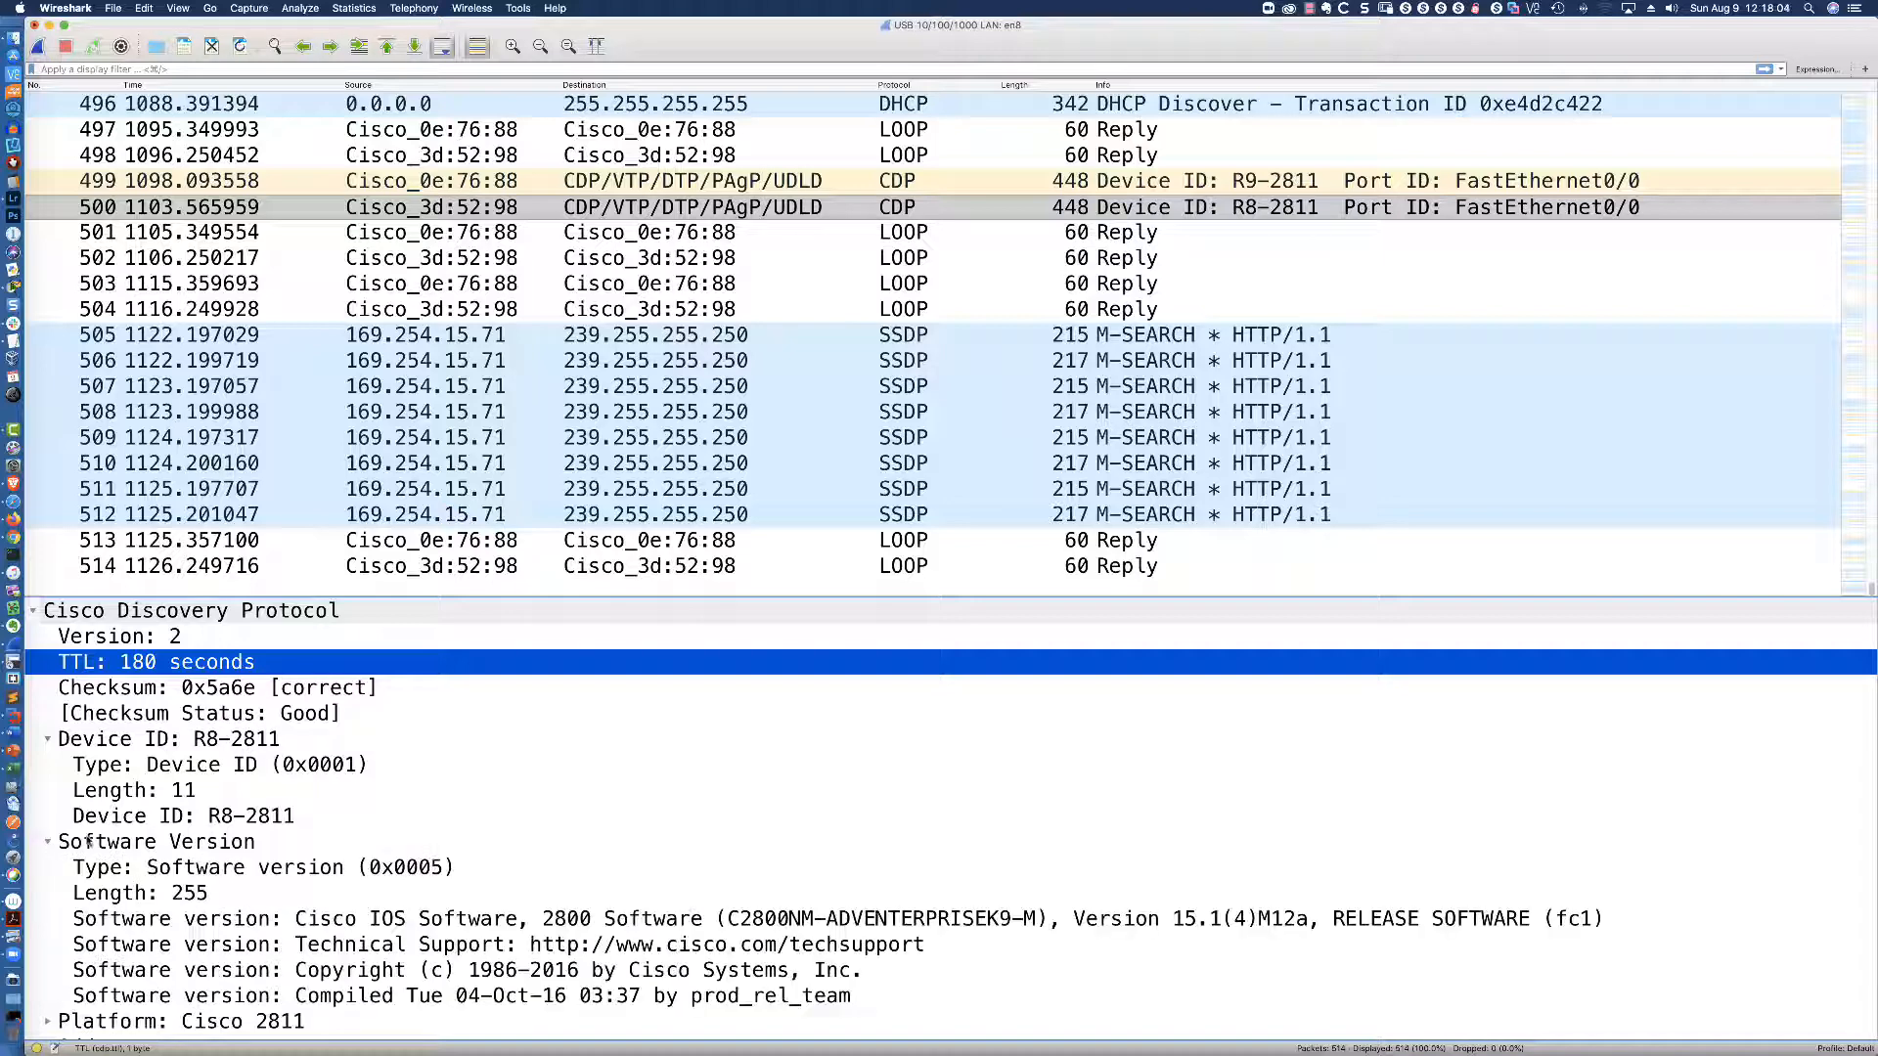
{"action": "scroll", "coordinate": [95, 842], "scroll_direction": "down", "scroll_amount": 2}
{"action": "scroll", "coordinate": [95, 842], "scroll_direction": "down", "scroll_amount": 3}
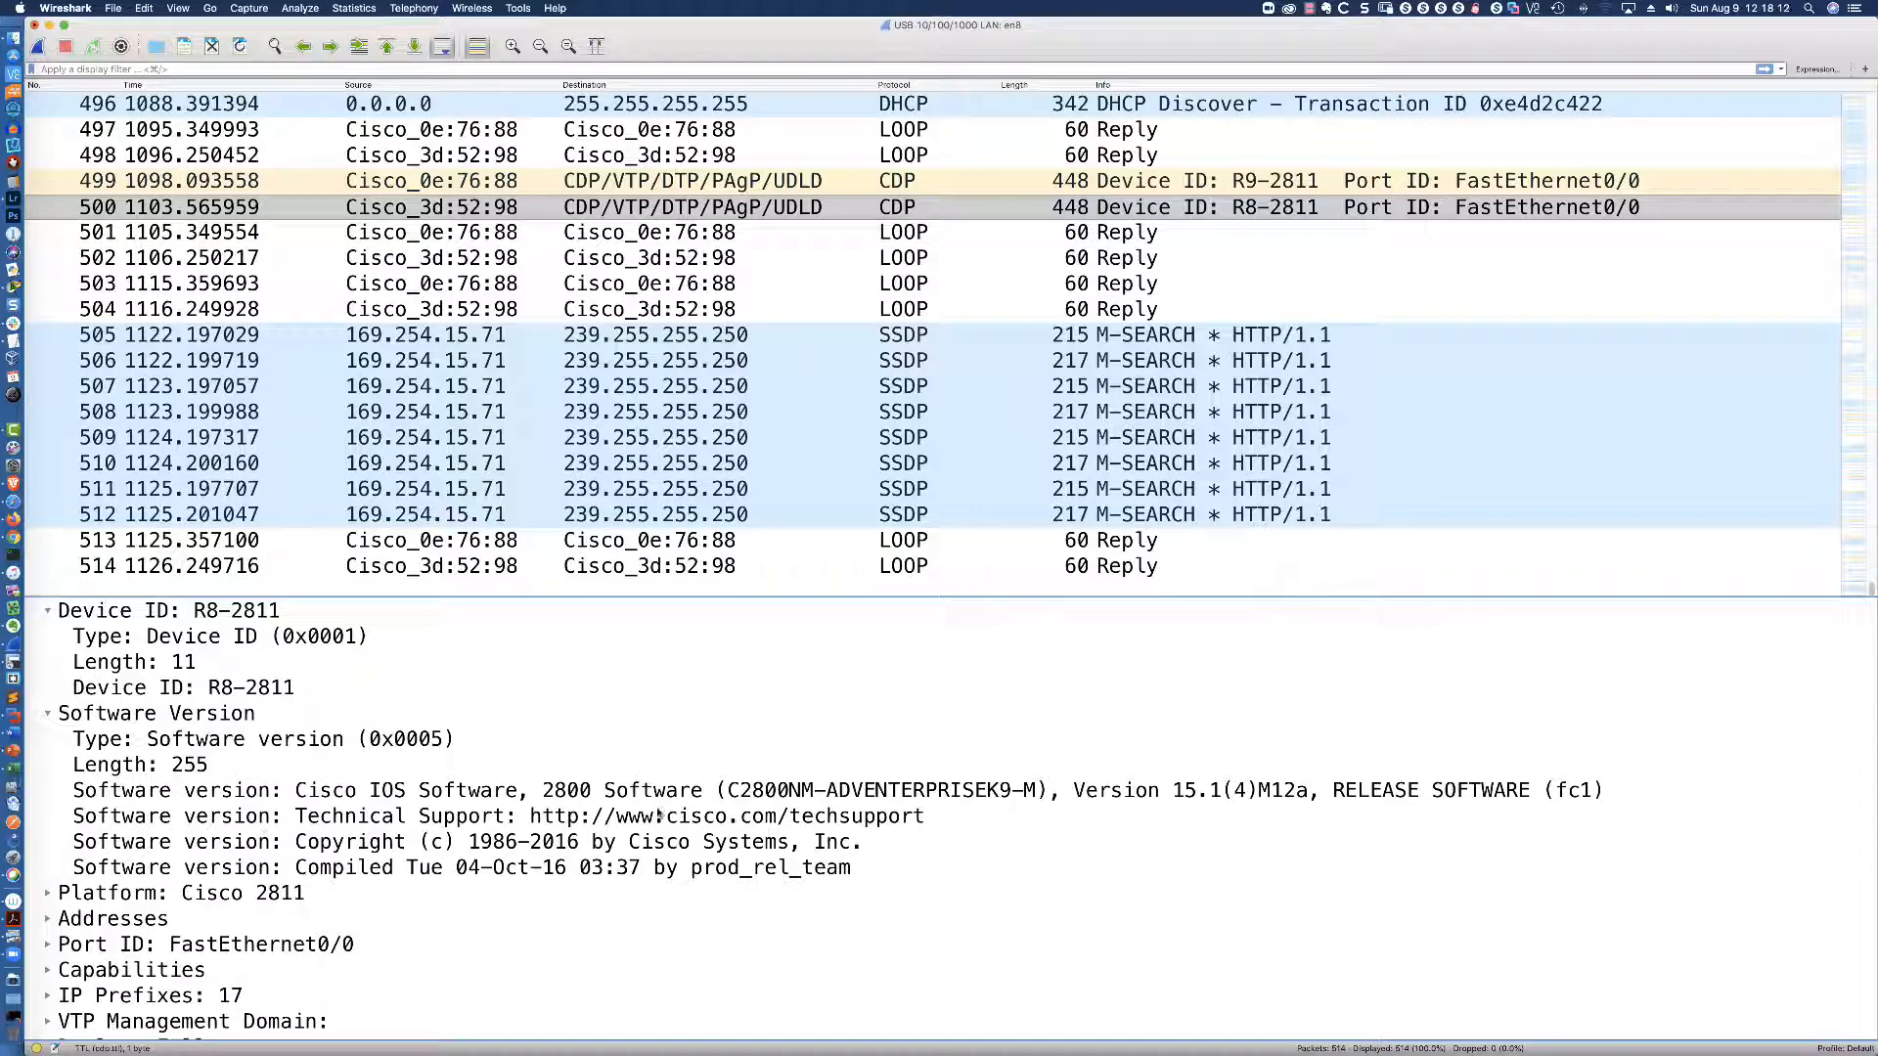
{"action": "scroll", "coordinate": [658, 816], "scroll_direction": "down", "scroll_amount": 1}
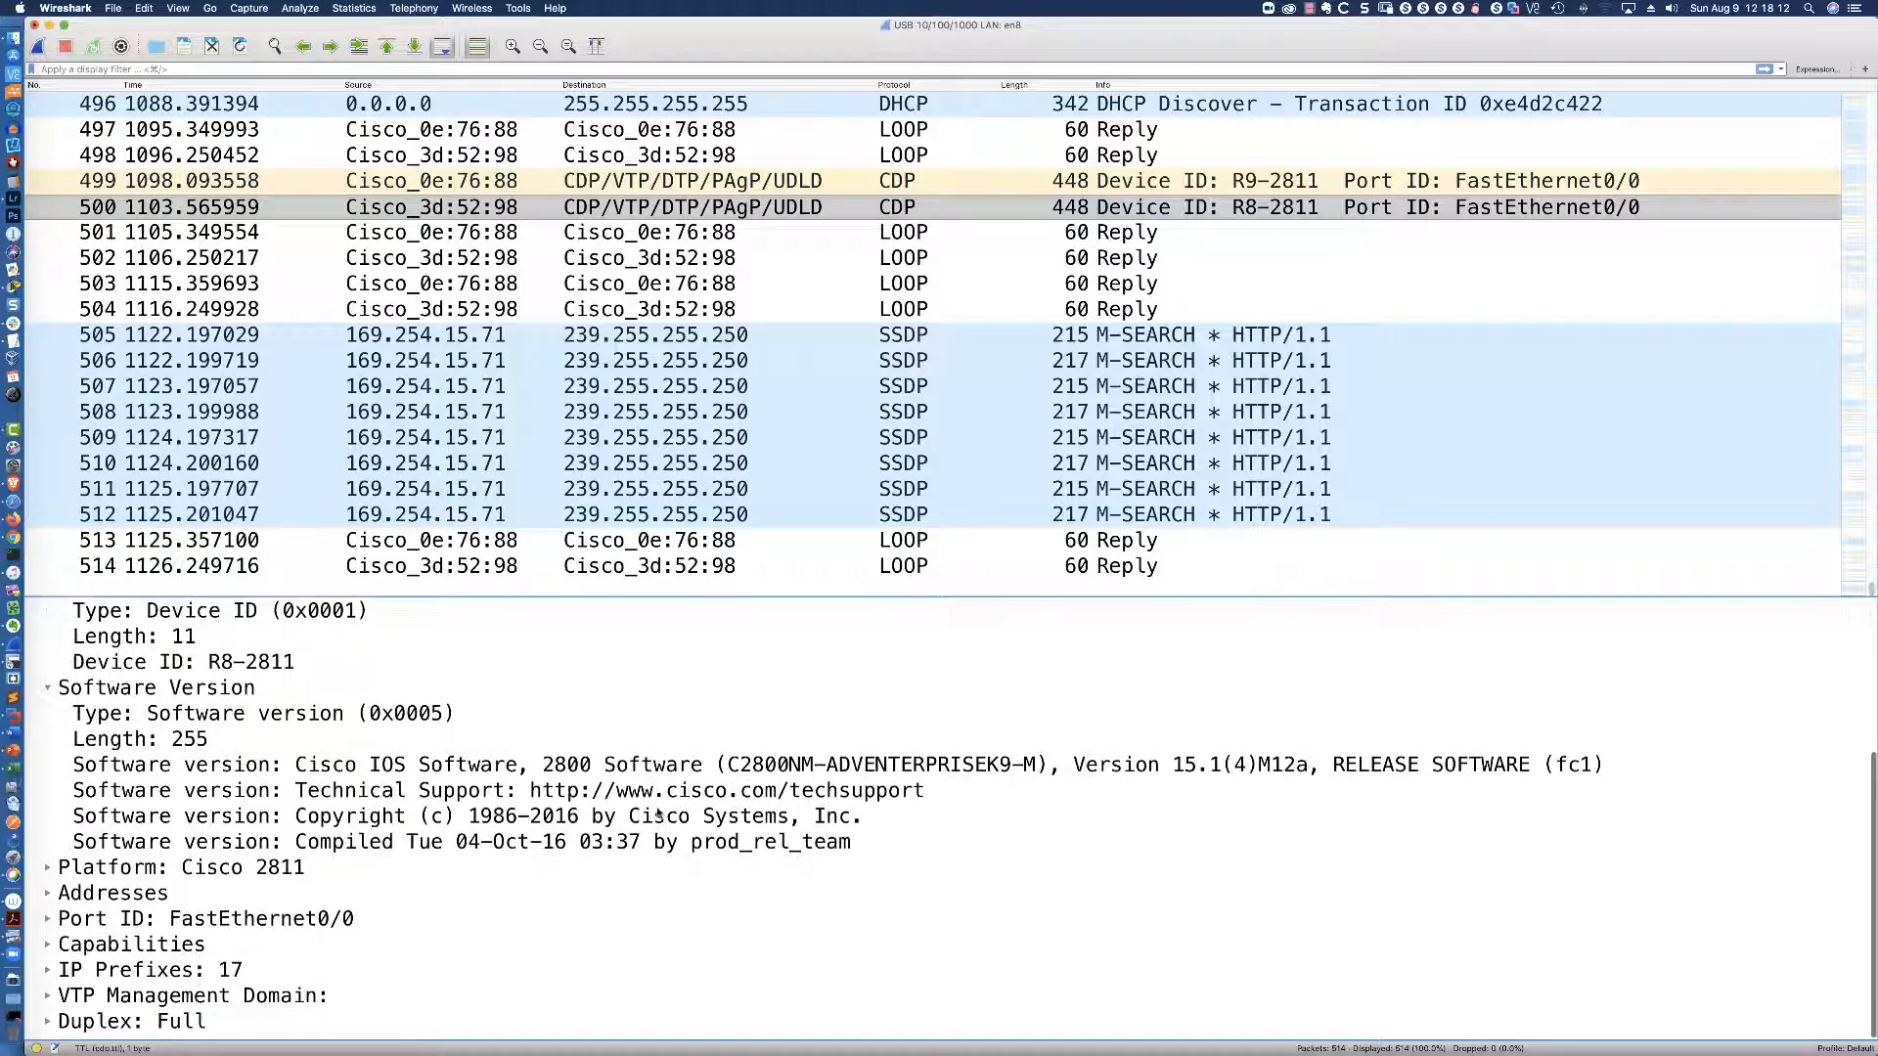
{"action": "left_click", "coordinate": [1161, 770]}
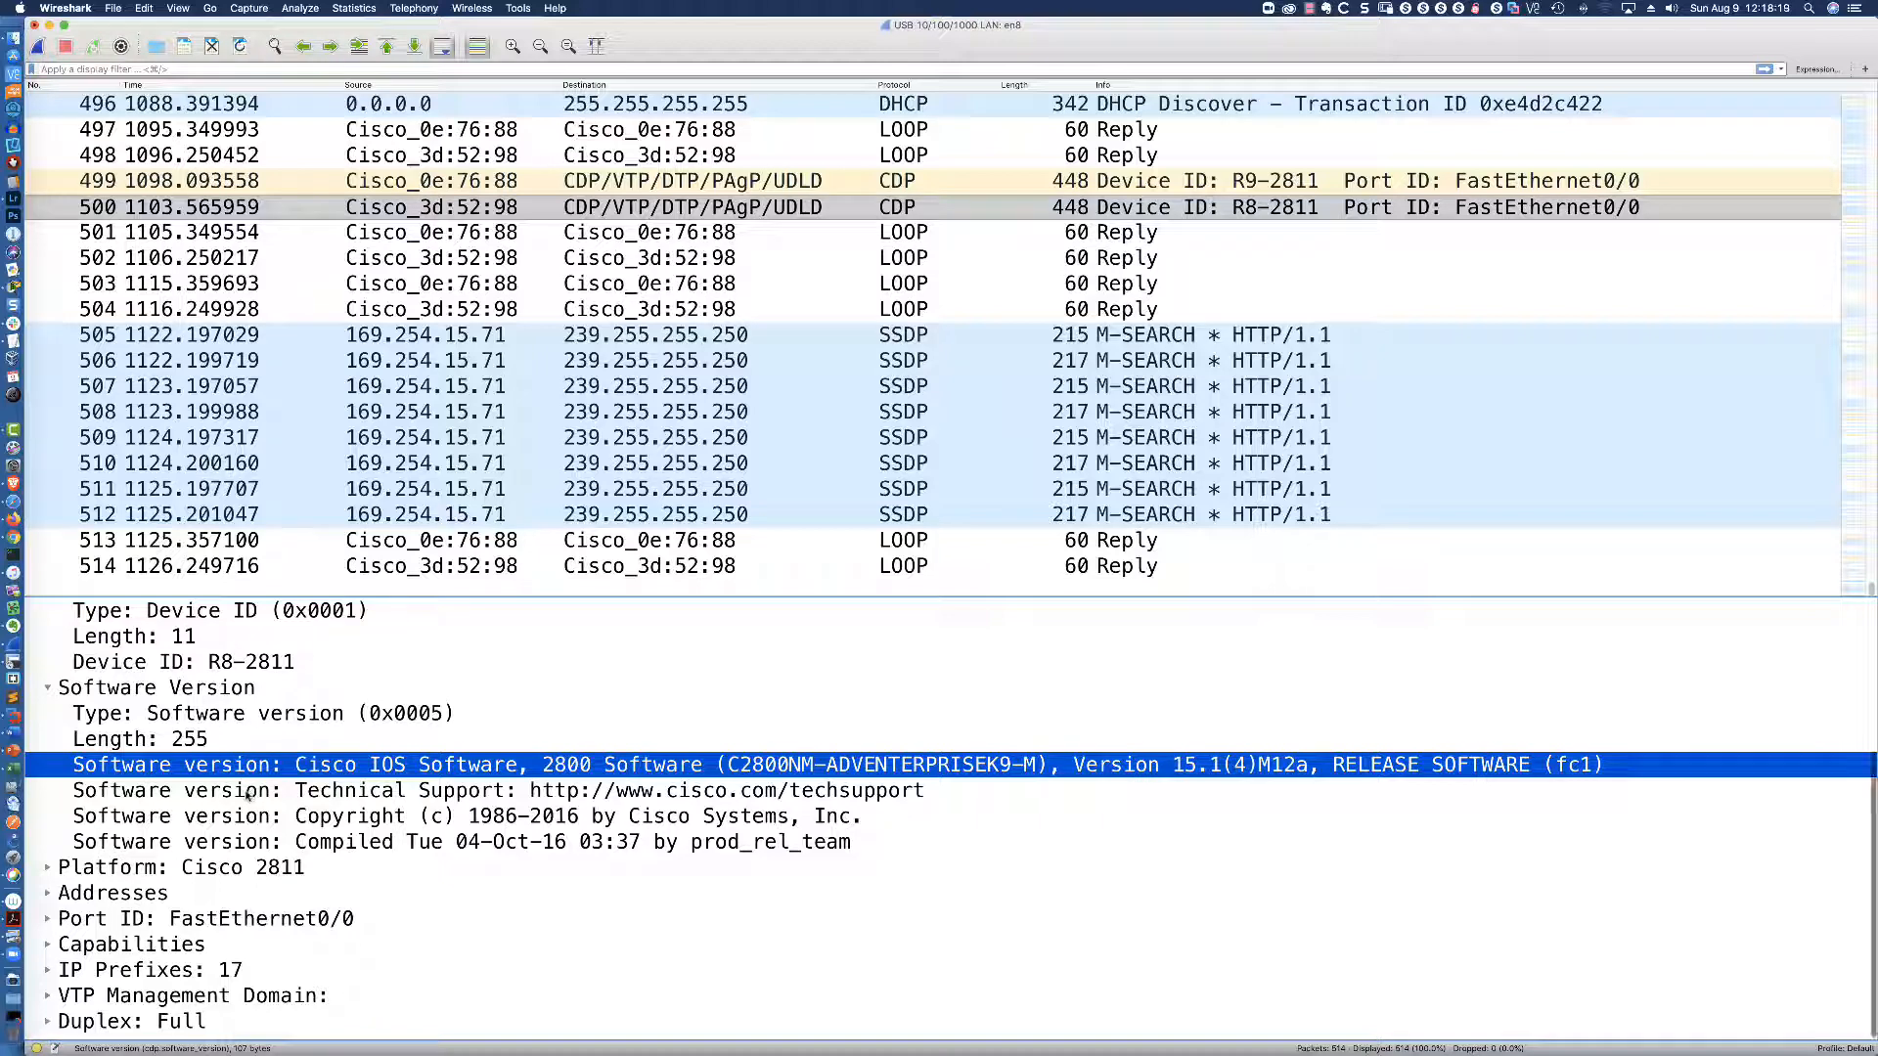
Expand the Platform and Addresses fields of the CDP packet, including the IP address entry's details.
{"action": "left_click", "coordinate": [47, 869]}
{"action": "scroll", "coordinate": [205, 860], "scroll_direction": "down", "scroll_amount": 1}
{"action": "scroll", "coordinate": [205, 861], "scroll_direction": "down", "scroll_amount": 2}
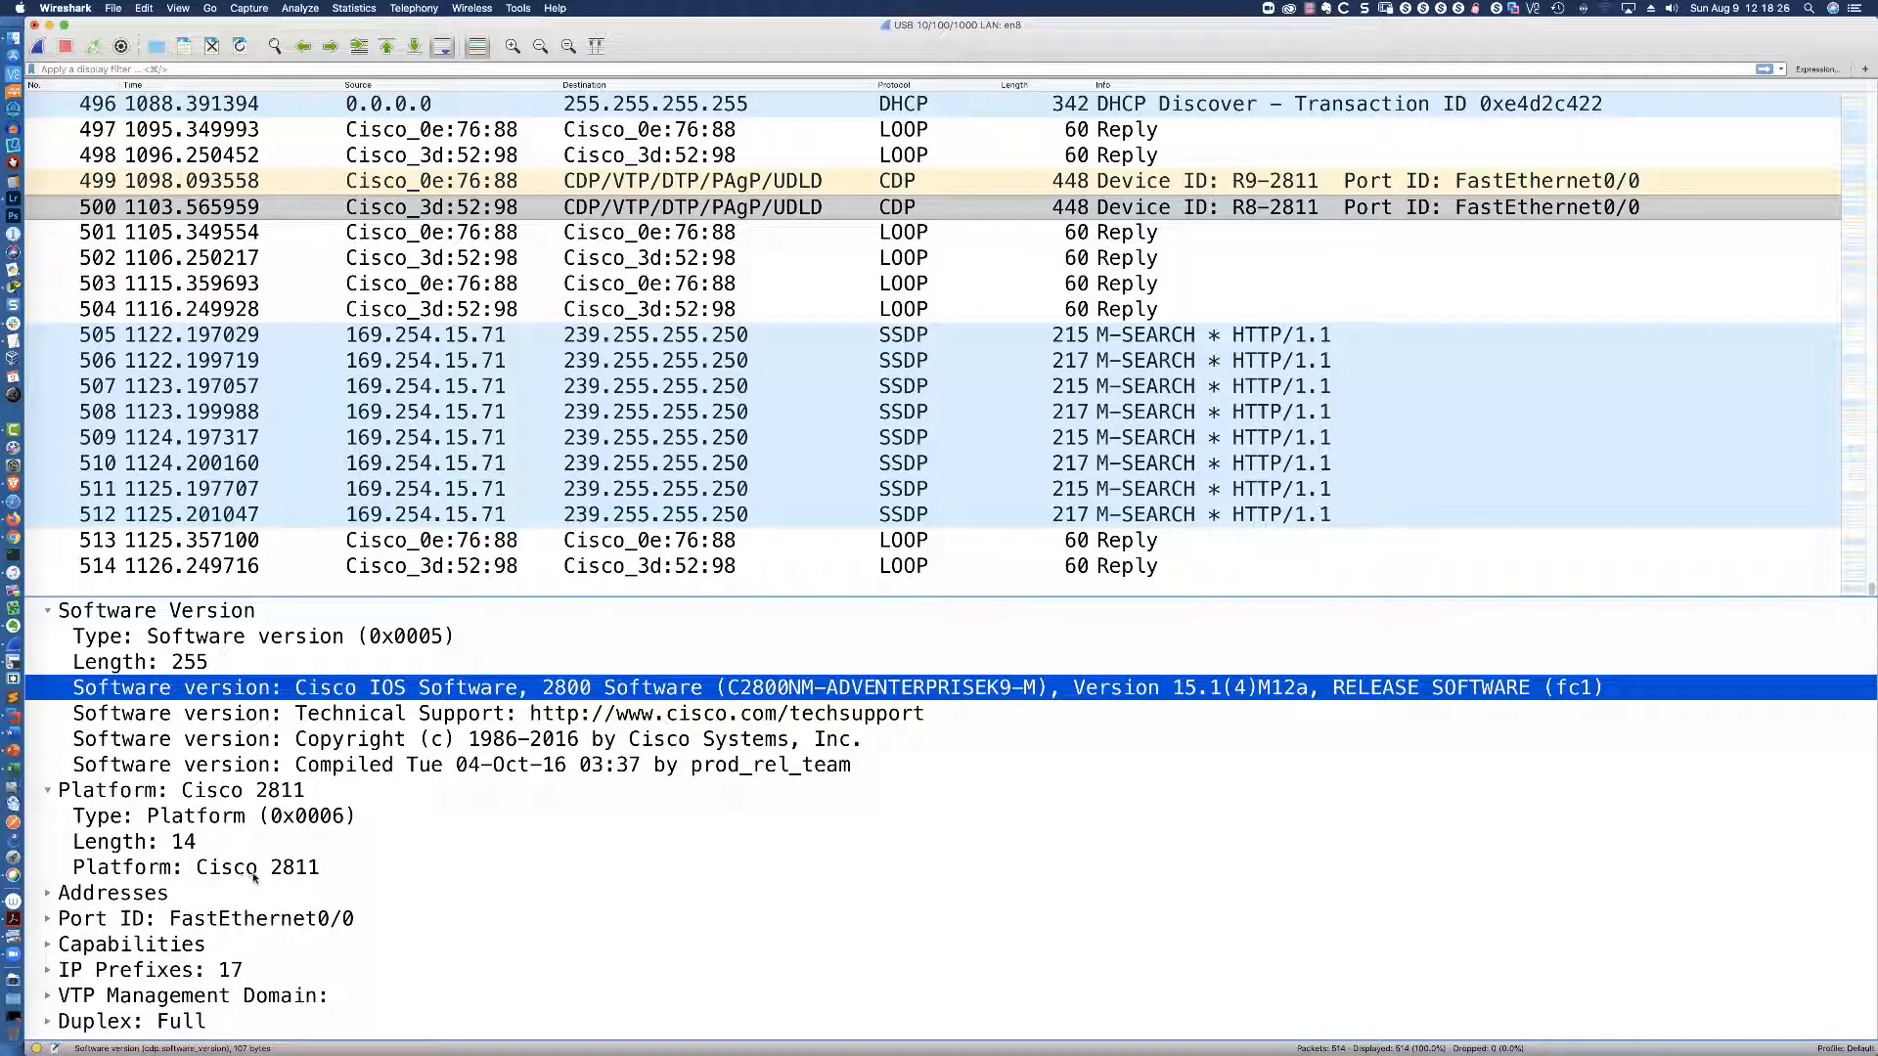
{"action": "left_click", "coordinate": [48, 893]}
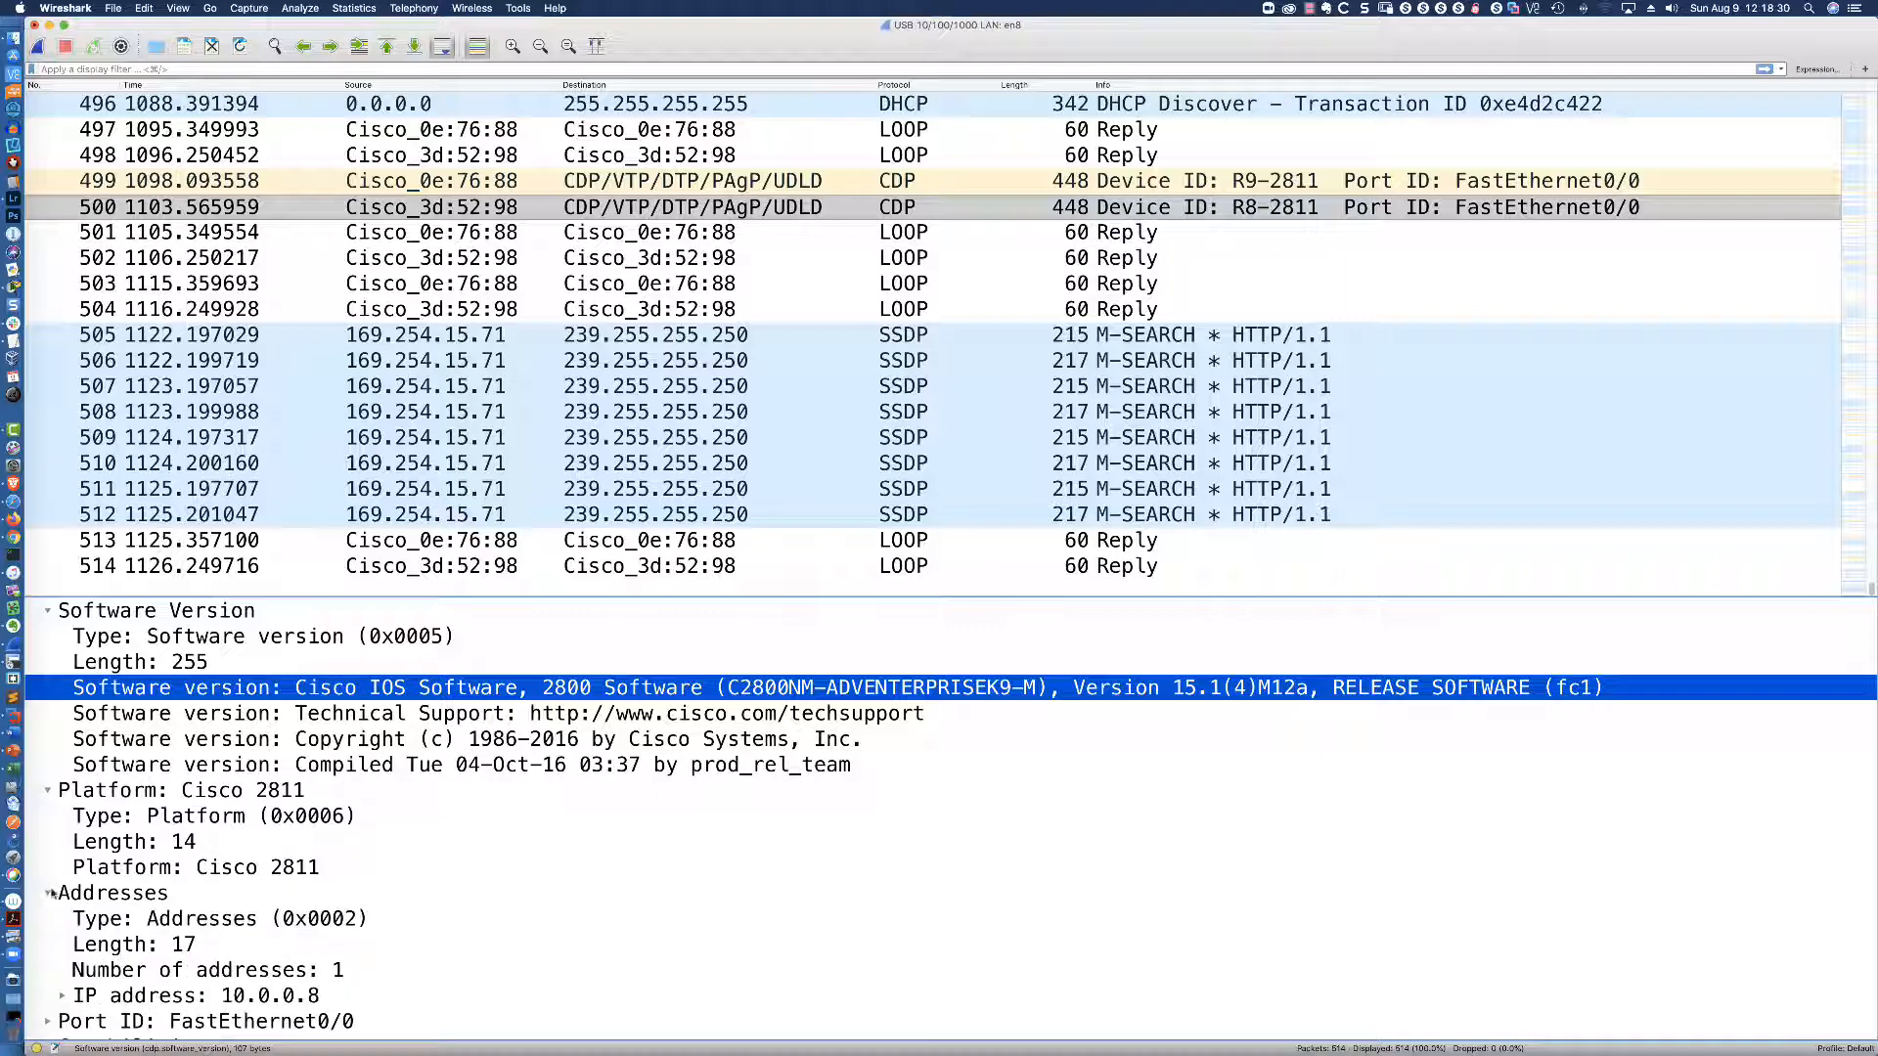
{"action": "scroll", "coordinate": [205, 849], "scroll_direction": "down", "scroll_amount": 4}
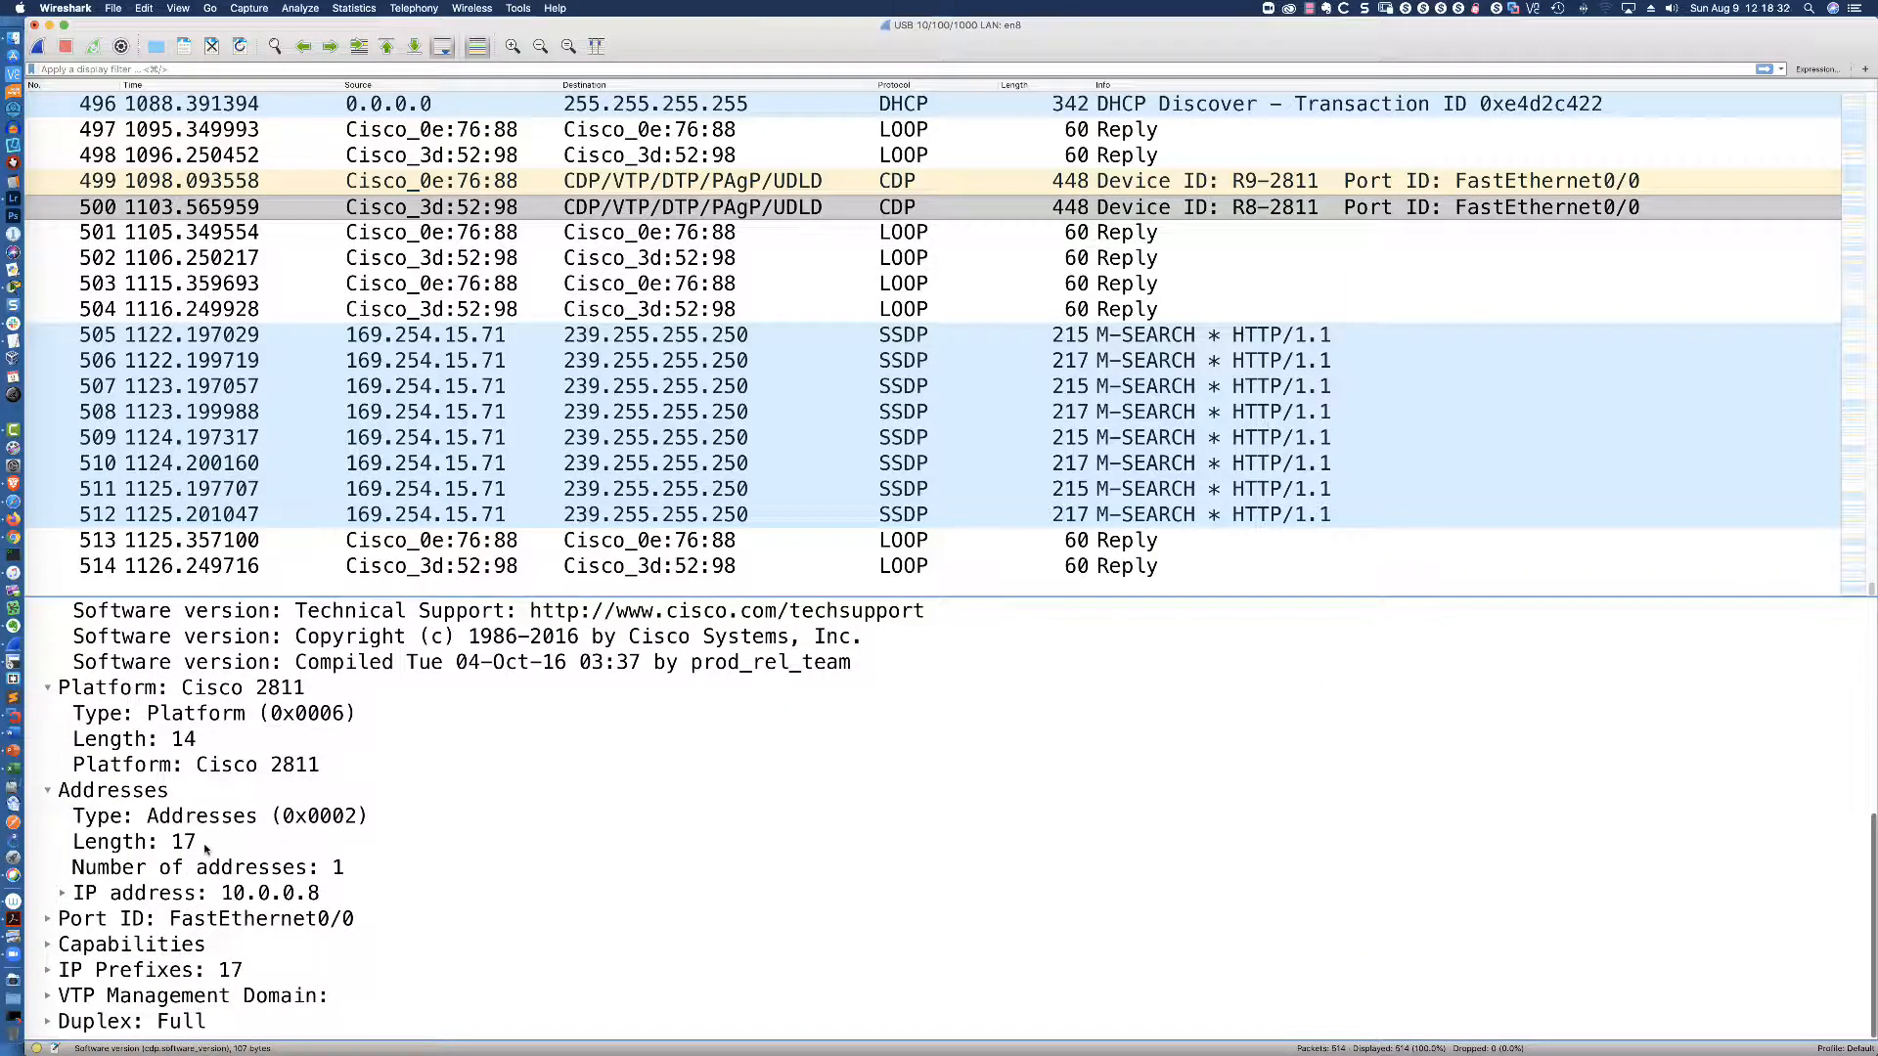
{"action": "left_click", "coordinate": [266, 893]}
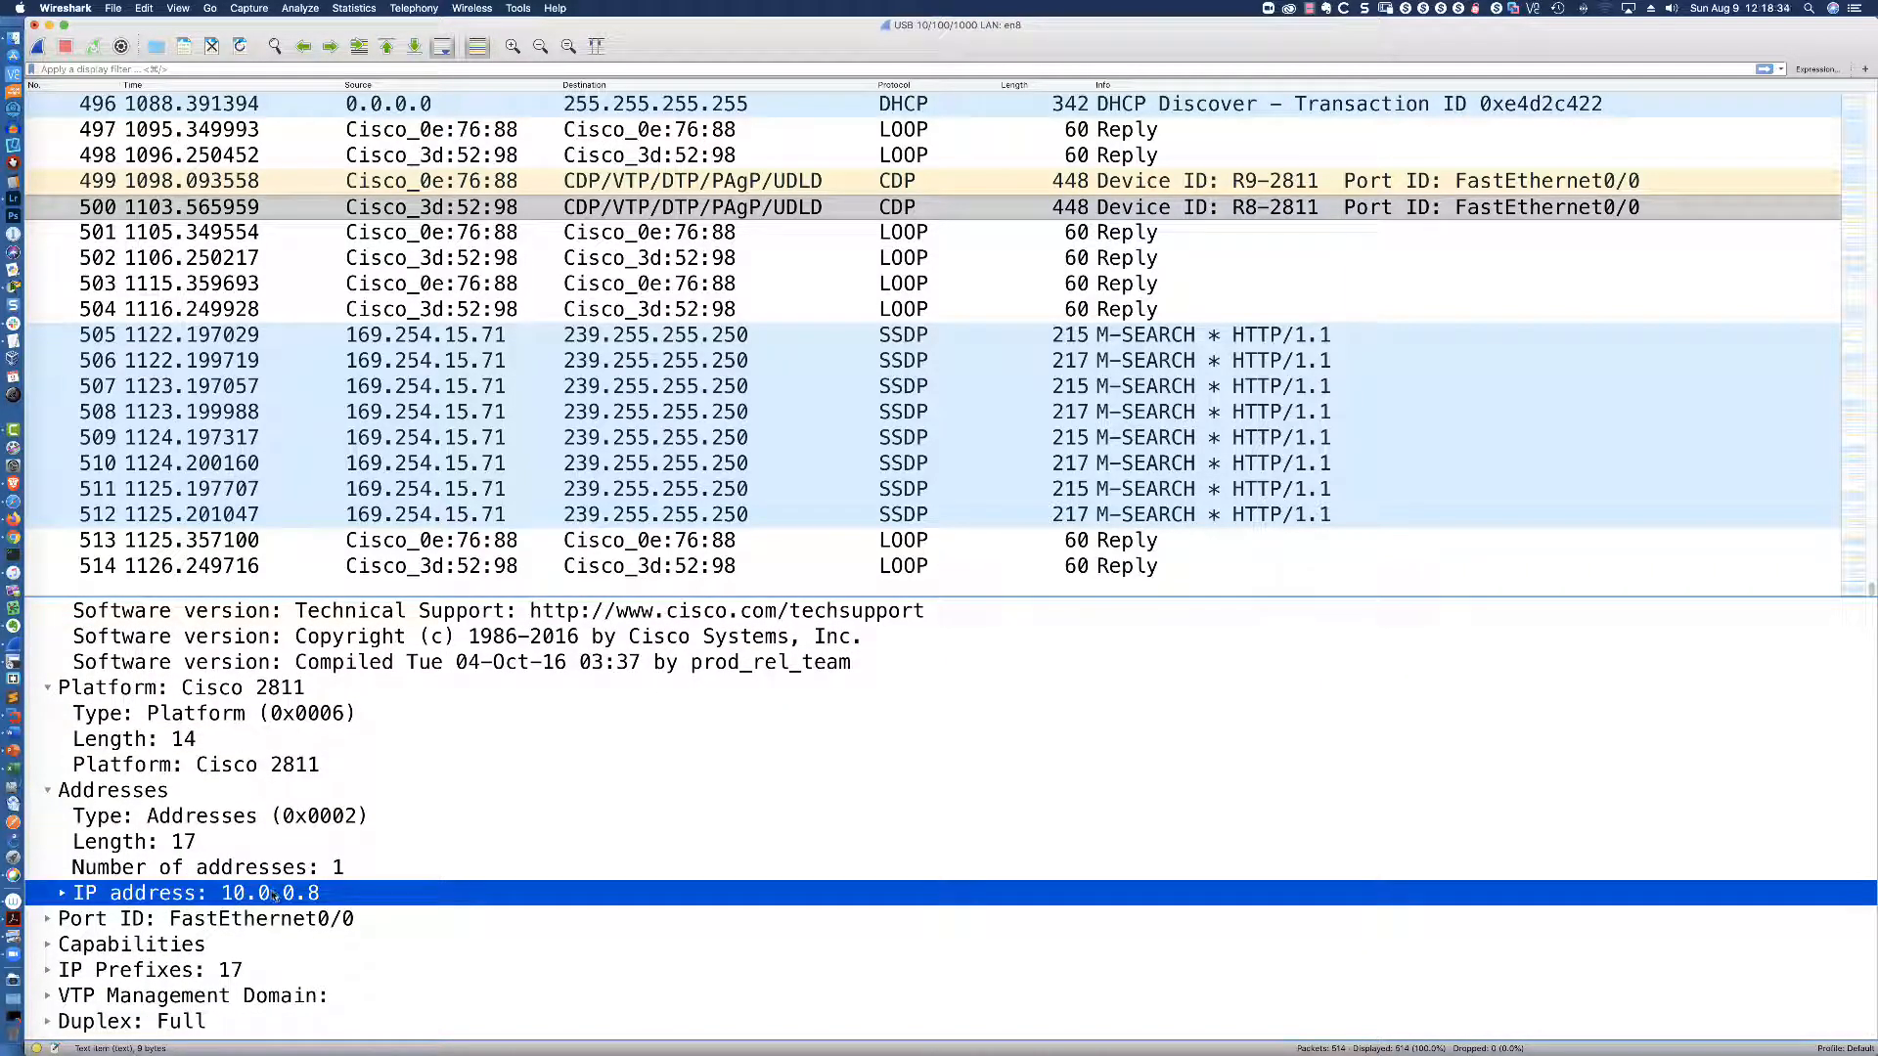
{"action": "left_click", "coordinate": [62, 894]}
{"action": "scroll", "coordinate": [85, 894], "scroll_direction": "down", "scroll_amount": 3}
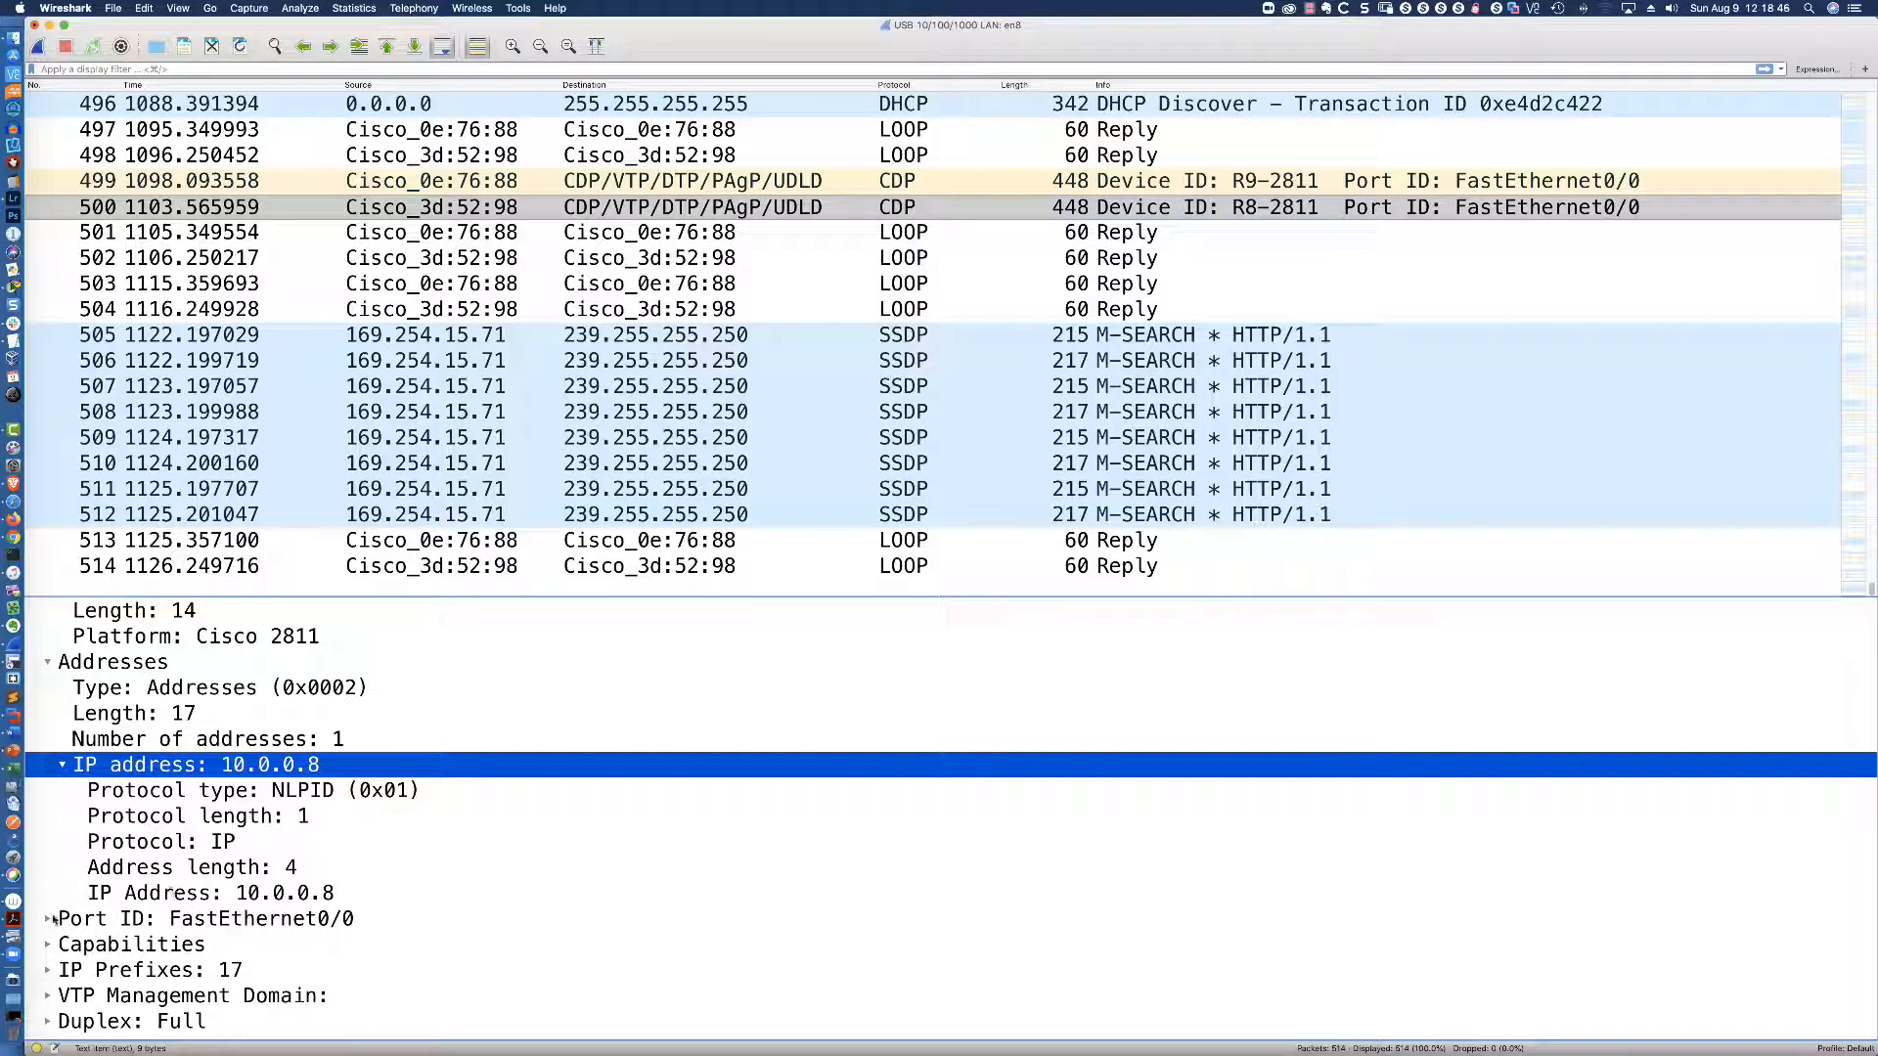
Expand the Port ID and Capabilities fields of the CDP packet down to the individual capability flags.
{"action": "left_click", "coordinate": [47, 919]}
{"action": "scroll", "coordinate": [98, 916], "scroll_direction": "down", "scroll_amount": 2}
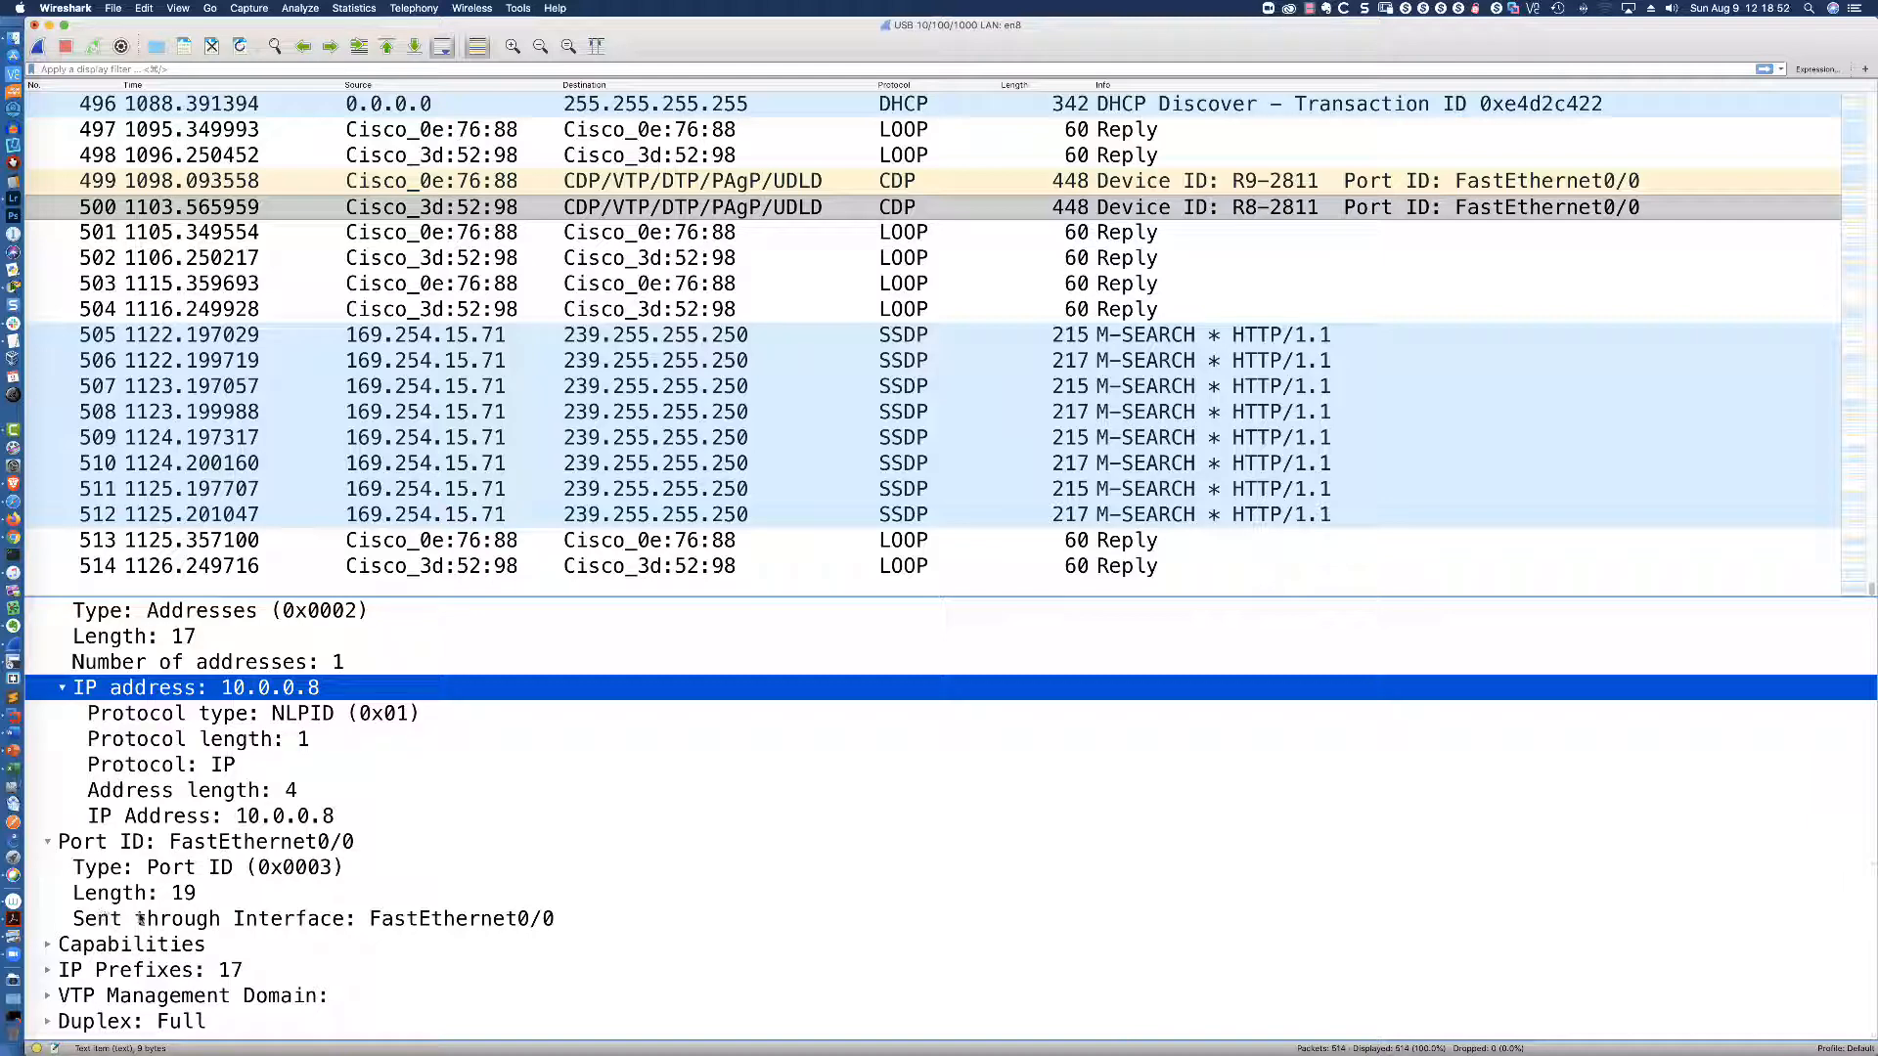
{"action": "left_click", "coordinate": [48, 943]}
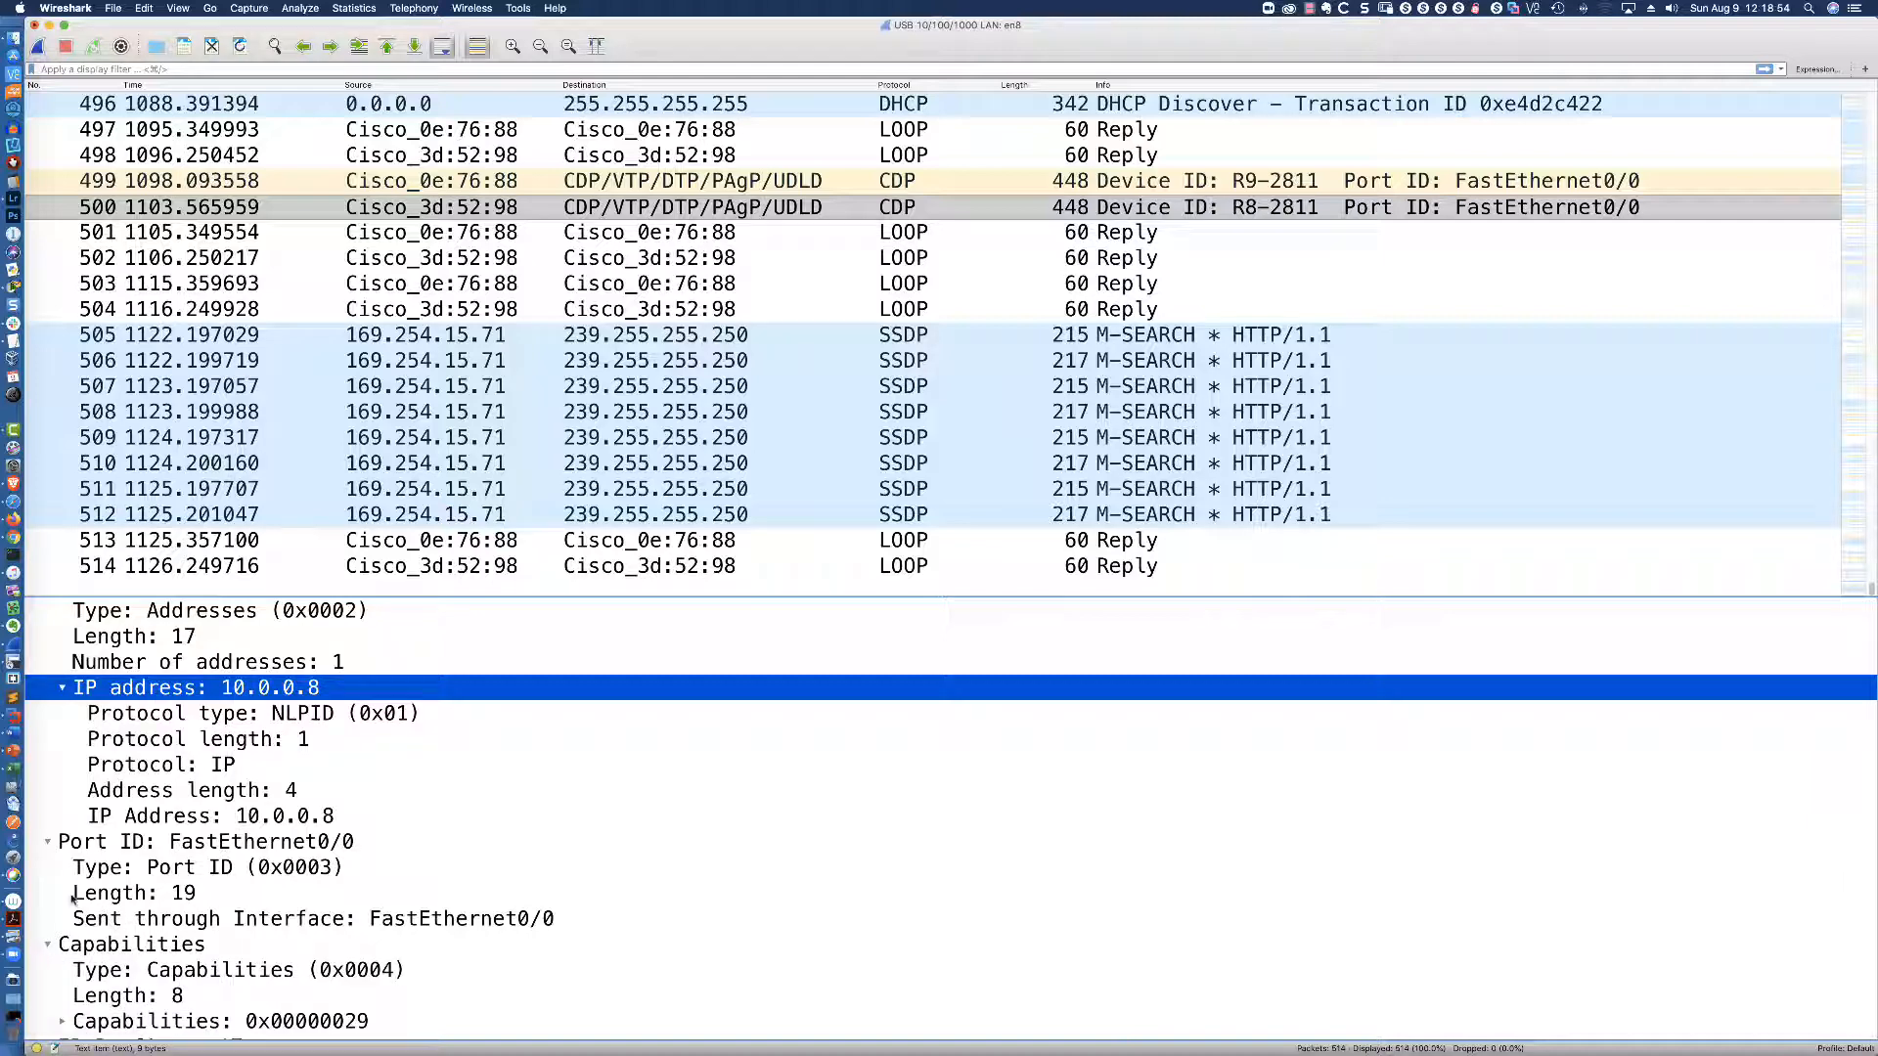
{"action": "scroll", "coordinate": [74, 901], "scroll_direction": "down", "scroll_amount": 3}
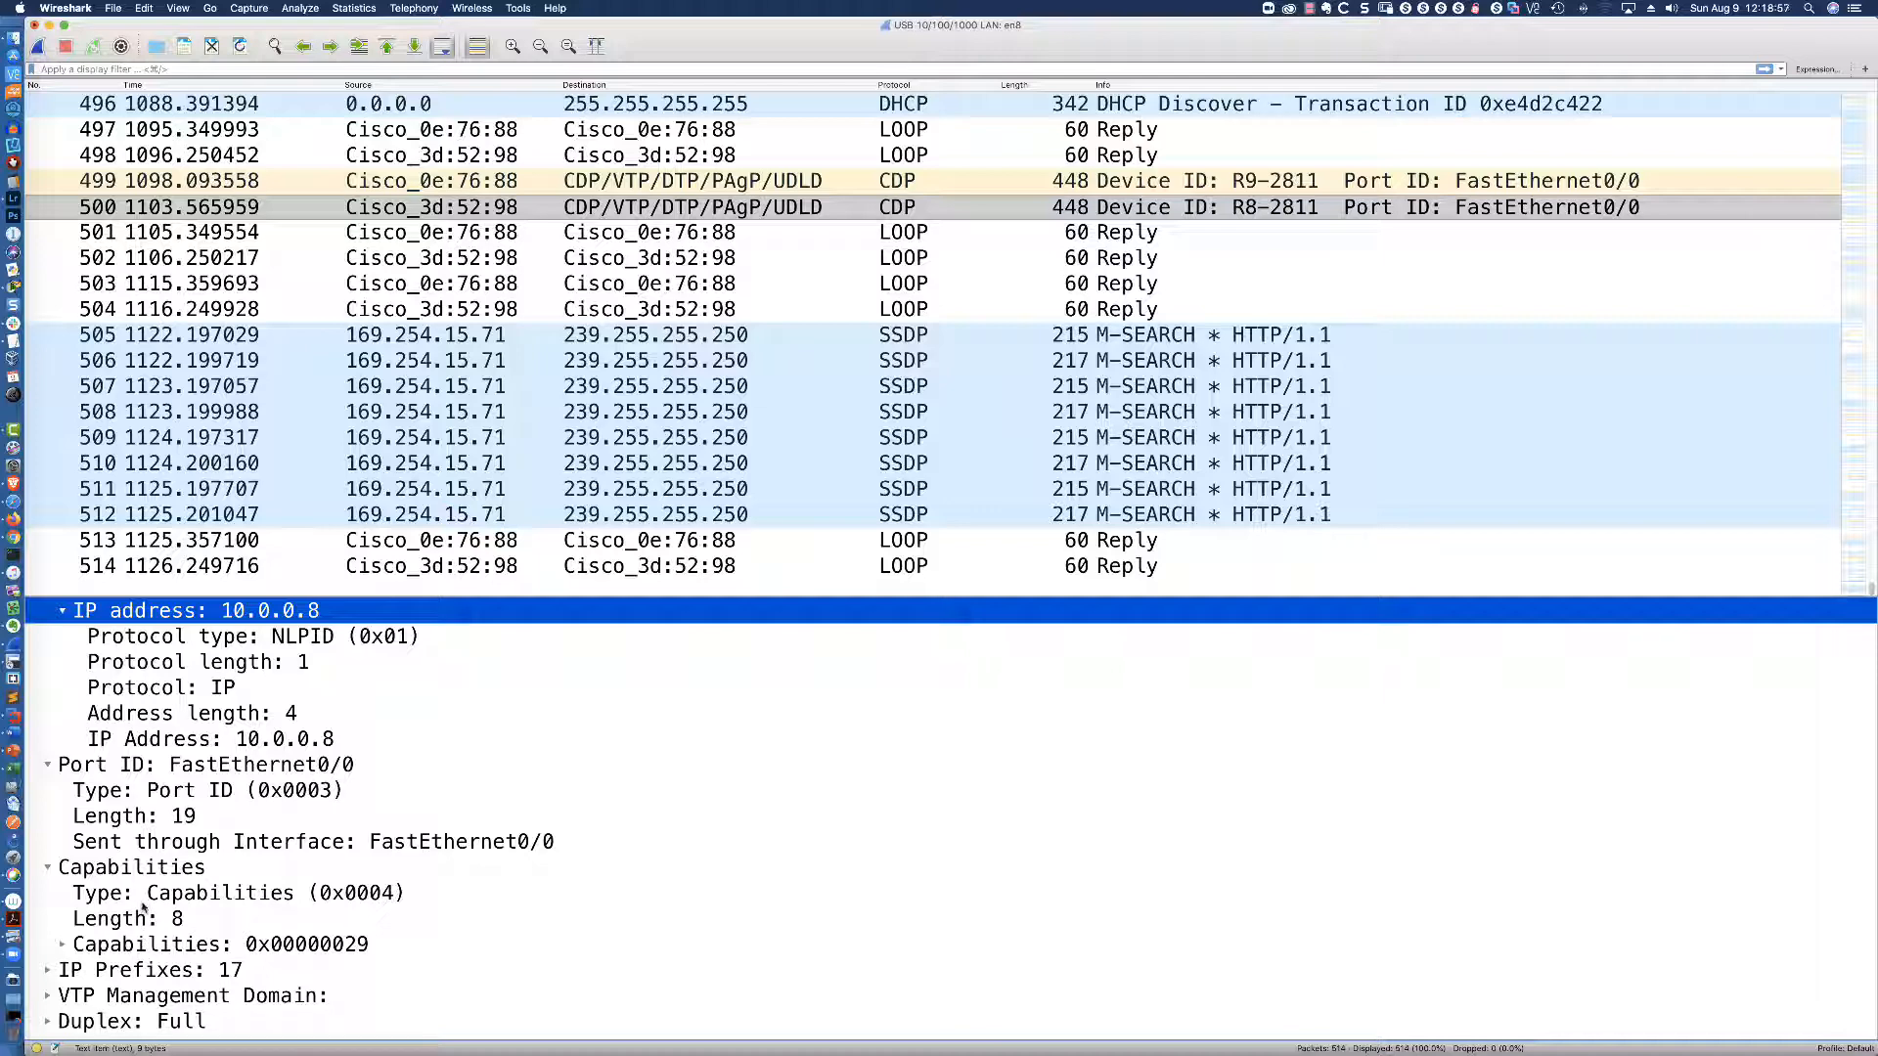
{"action": "left_click", "coordinate": [62, 944]}
{"action": "scroll", "coordinate": [128, 898], "scroll_direction": "down", "scroll_amount": 3}
{"action": "scroll", "coordinate": [131, 899], "scroll_direction": "down", "scroll_amount": 4}
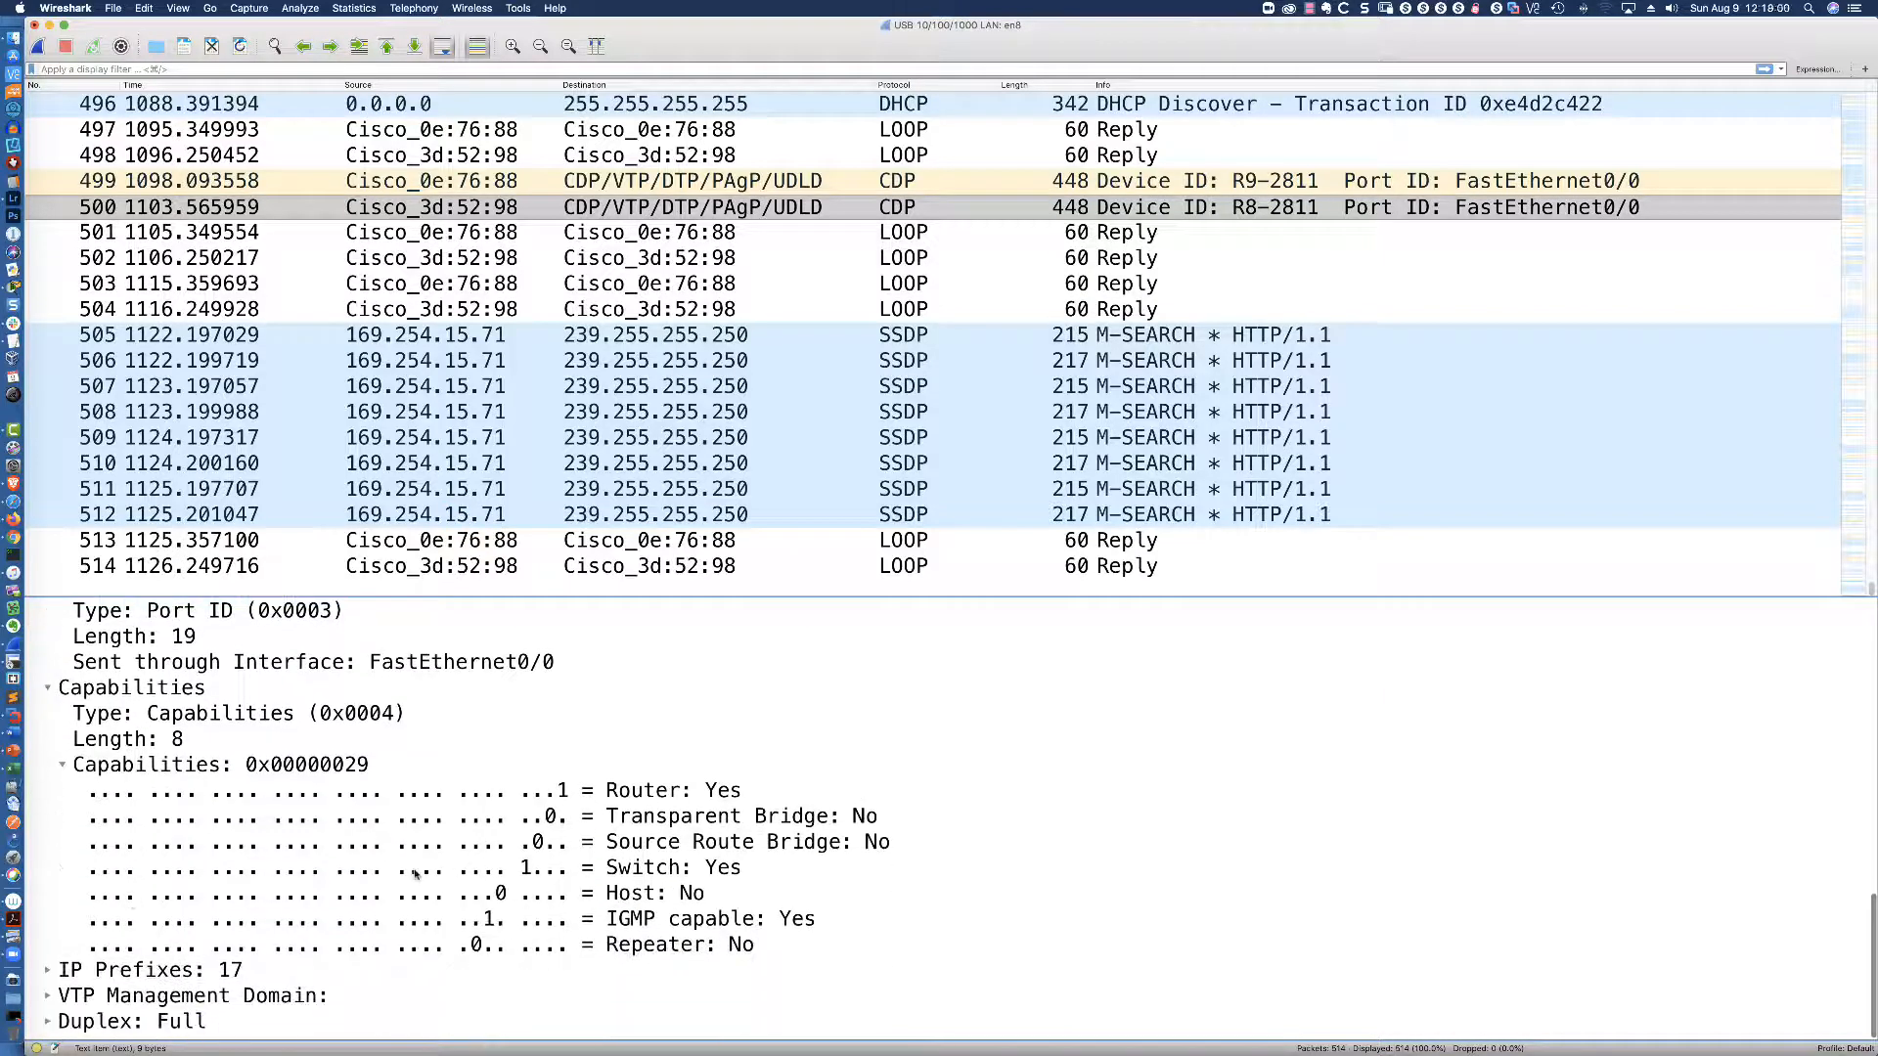
Select the Router, IGMP capable and Switch flags one after another in the CDP capabilities.
{"action": "left_click", "coordinate": [696, 794]}
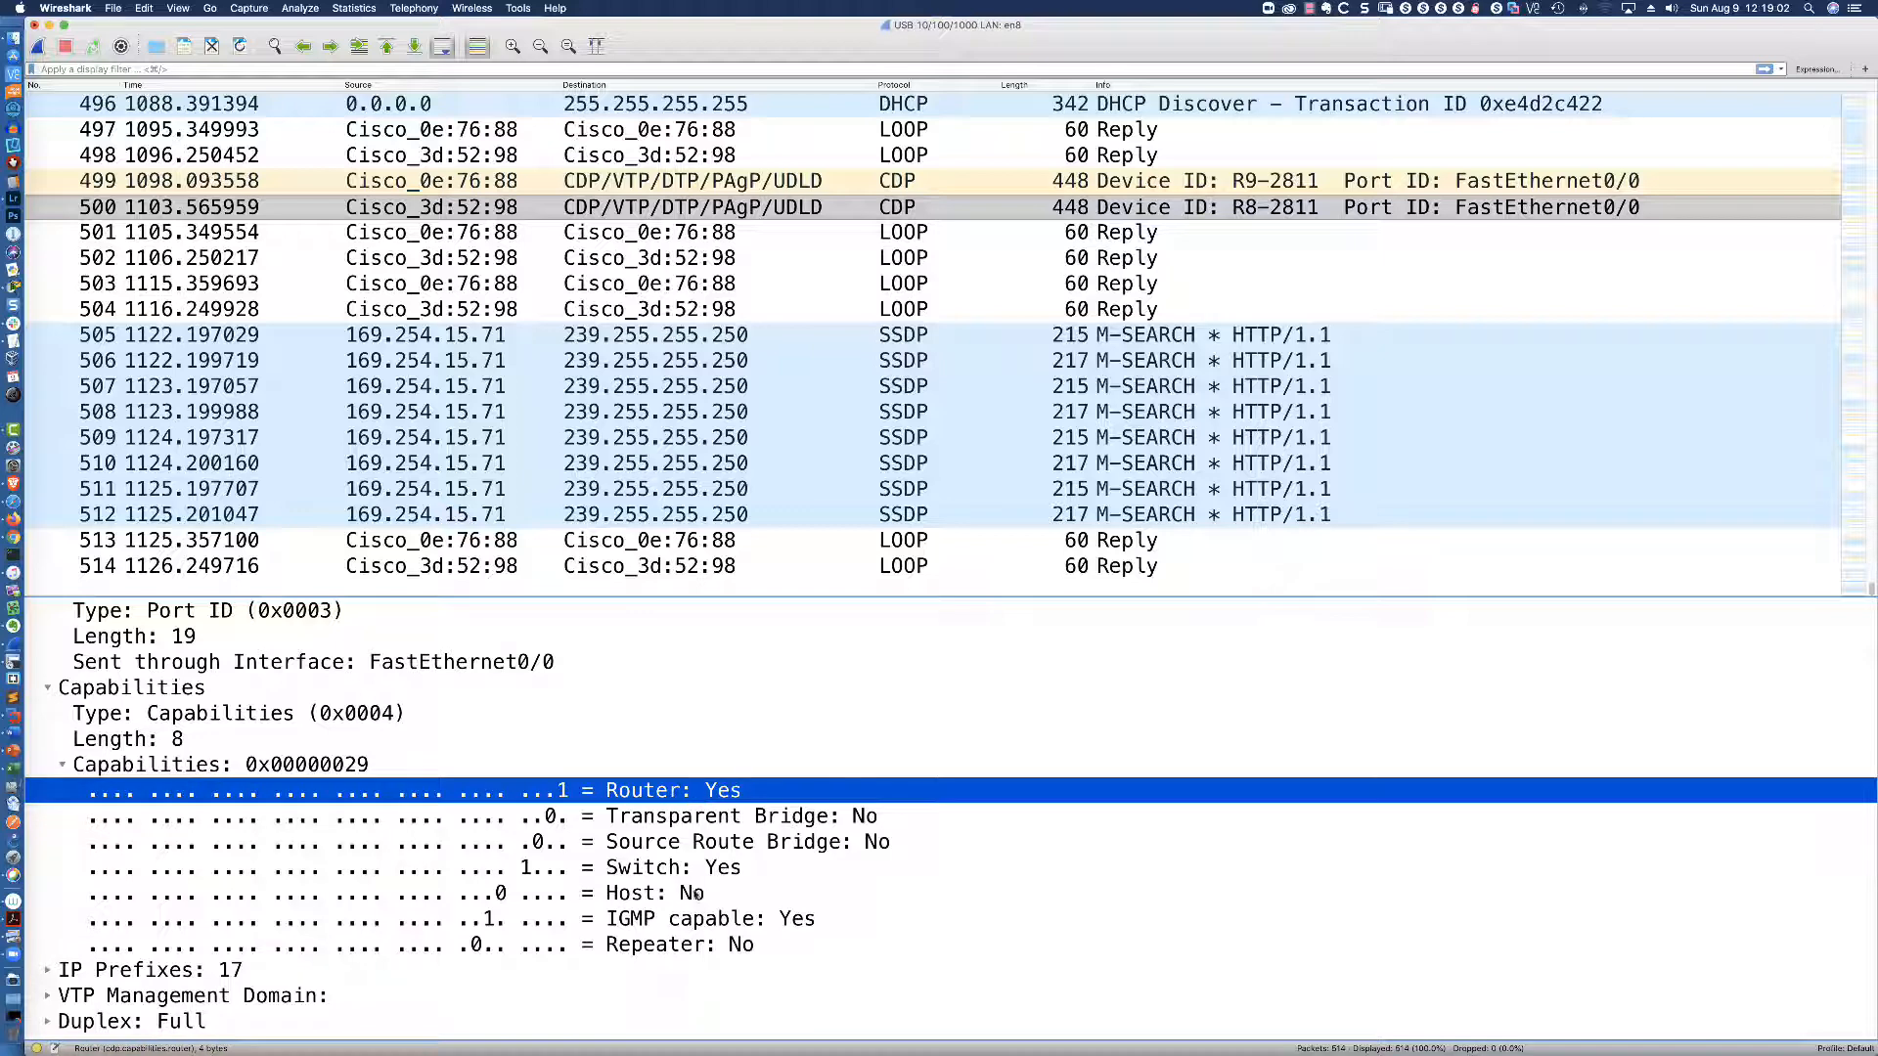
{"action": "left_click", "coordinate": [678, 921]}
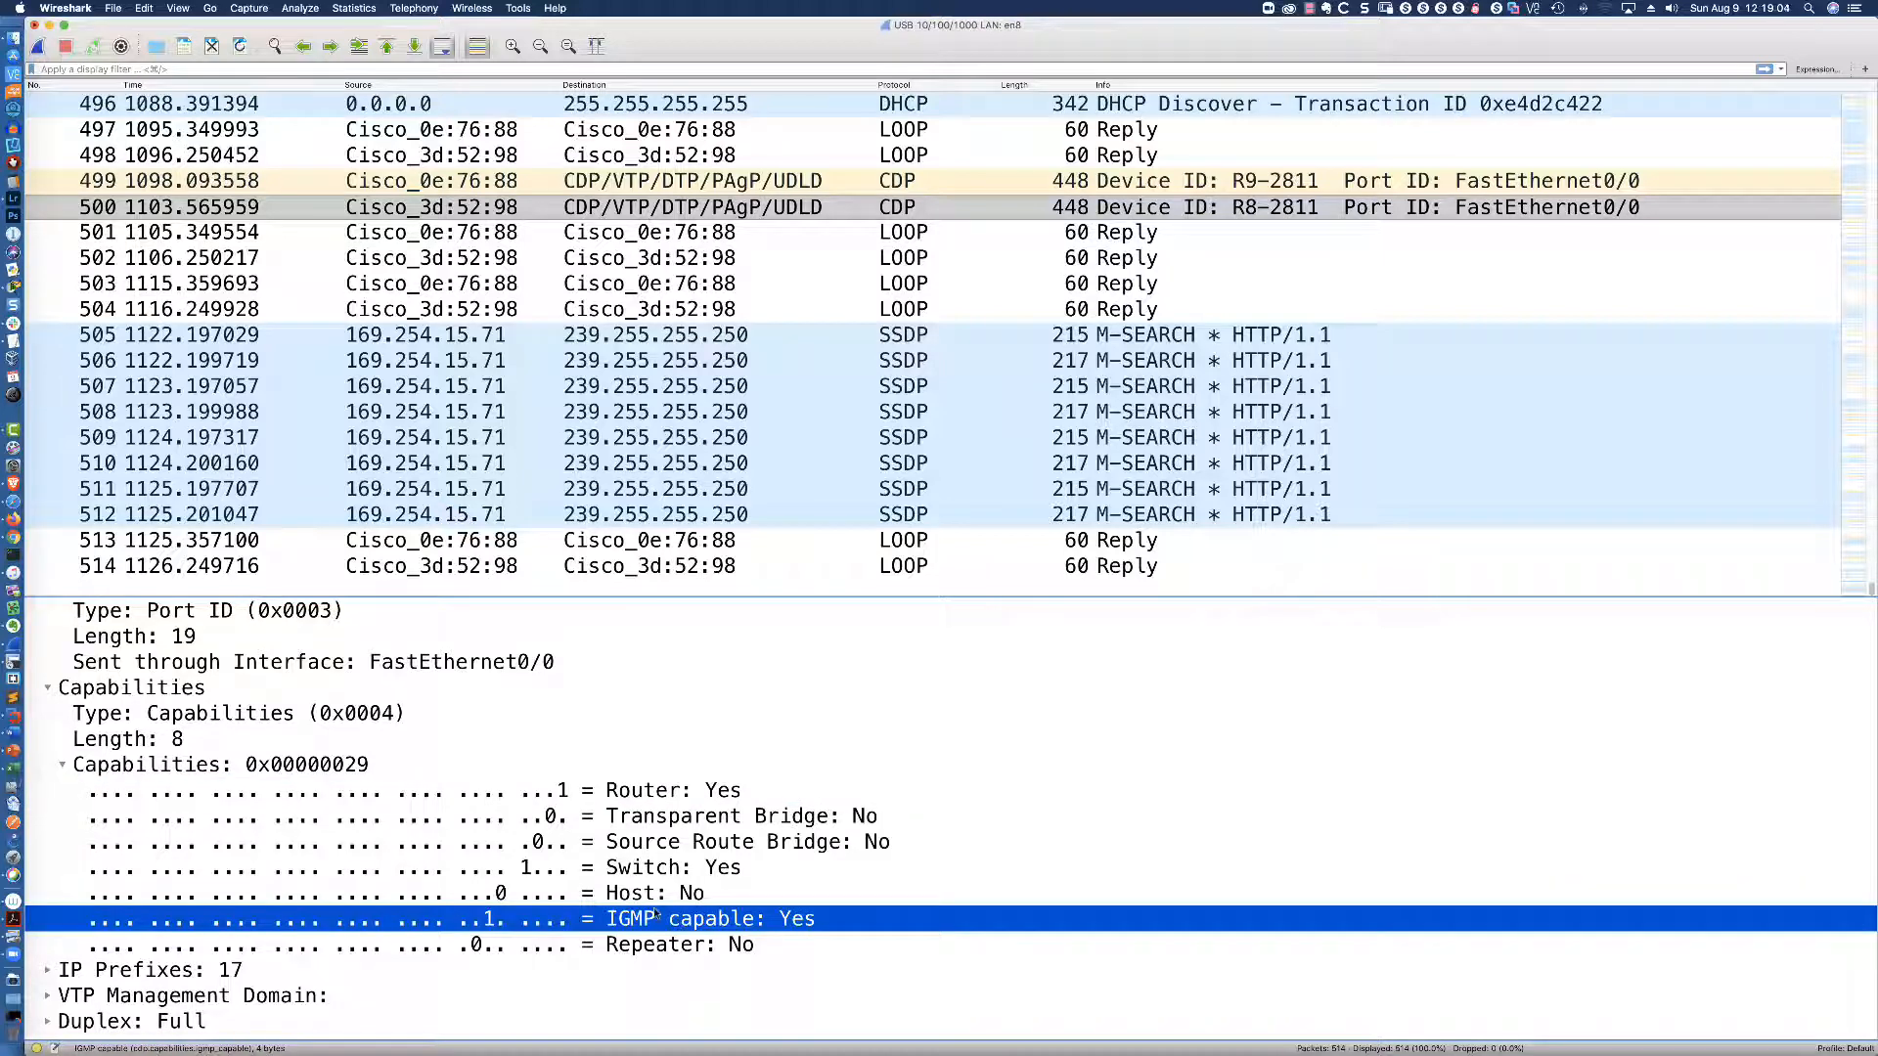
{"action": "left_click", "coordinate": [649, 870]}
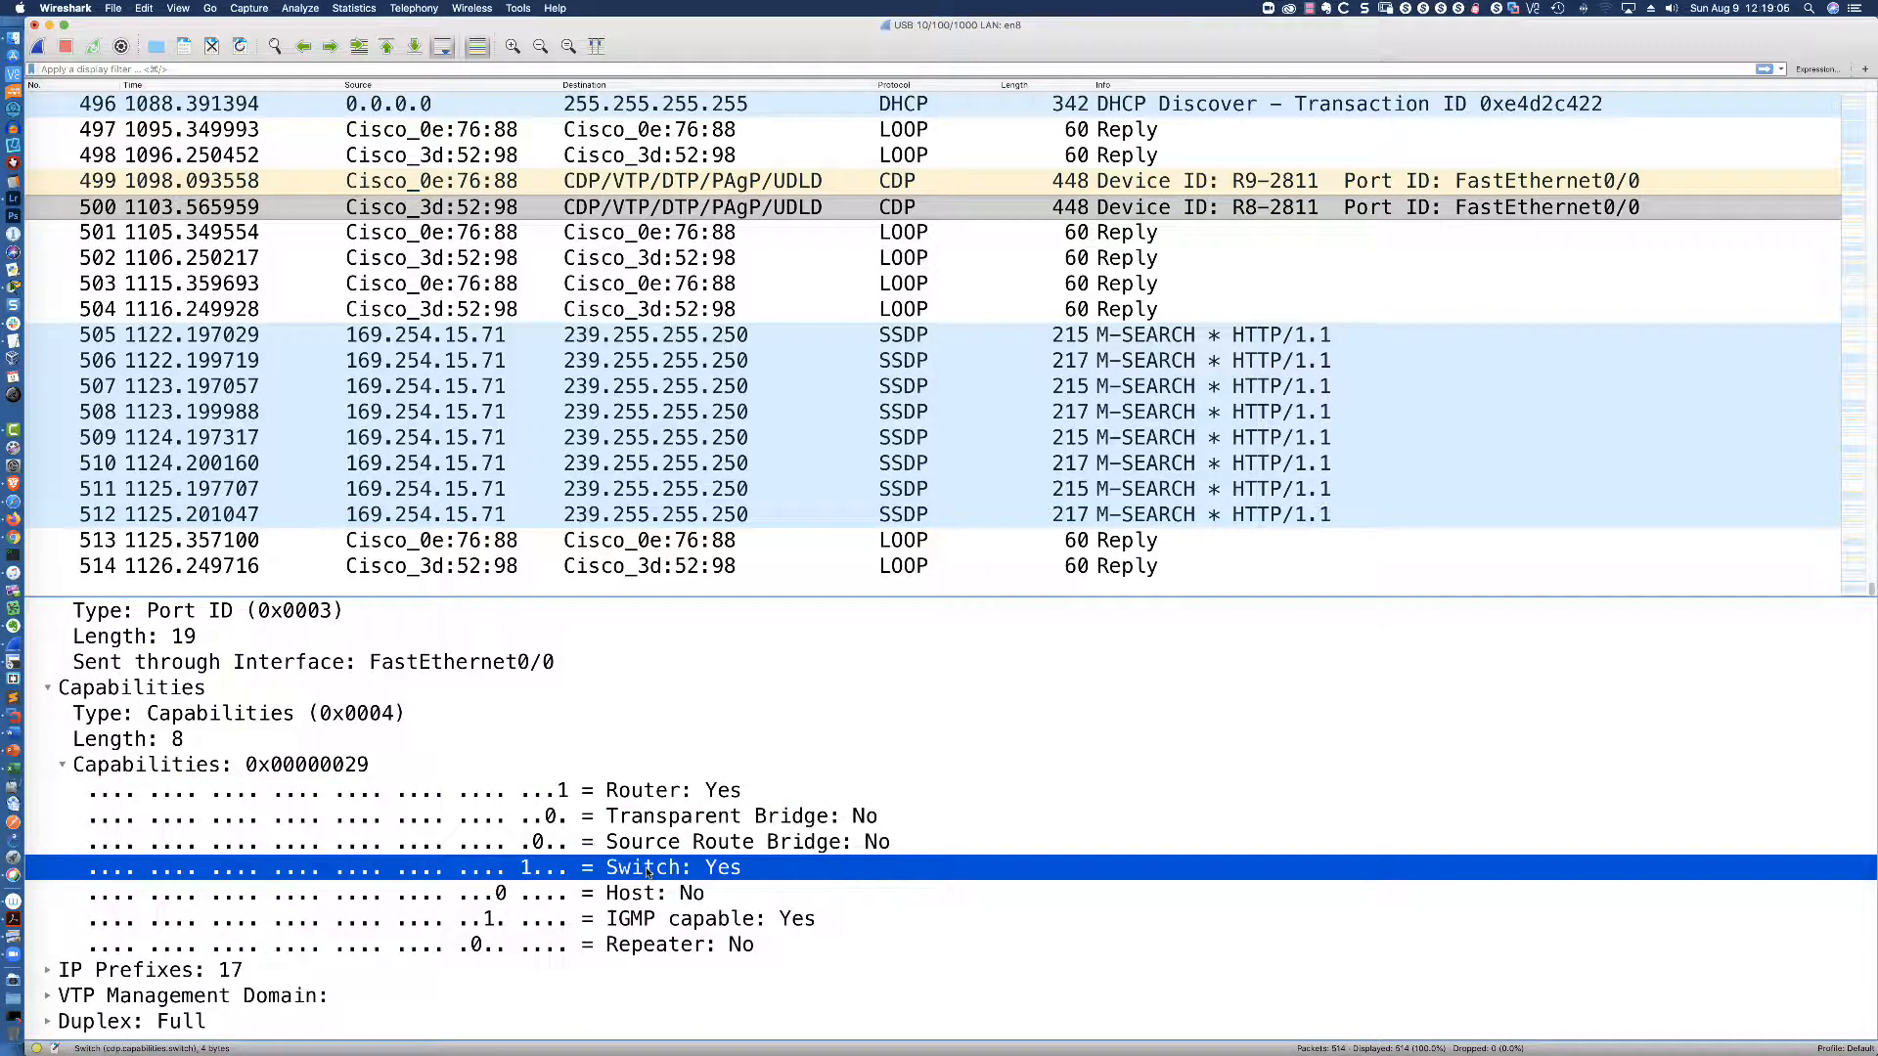
Expand the IP Prefixes list and the VTP Management Domain field of the CDP packet and review their entries.
{"action": "left_click", "coordinate": [47, 969]}
{"action": "scroll", "coordinate": [117, 951], "scroll_direction": "down", "scroll_amount": 1}
{"action": "scroll", "coordinate": [117, 951], "scroll_direction": "down", "scroll_amount": 5}
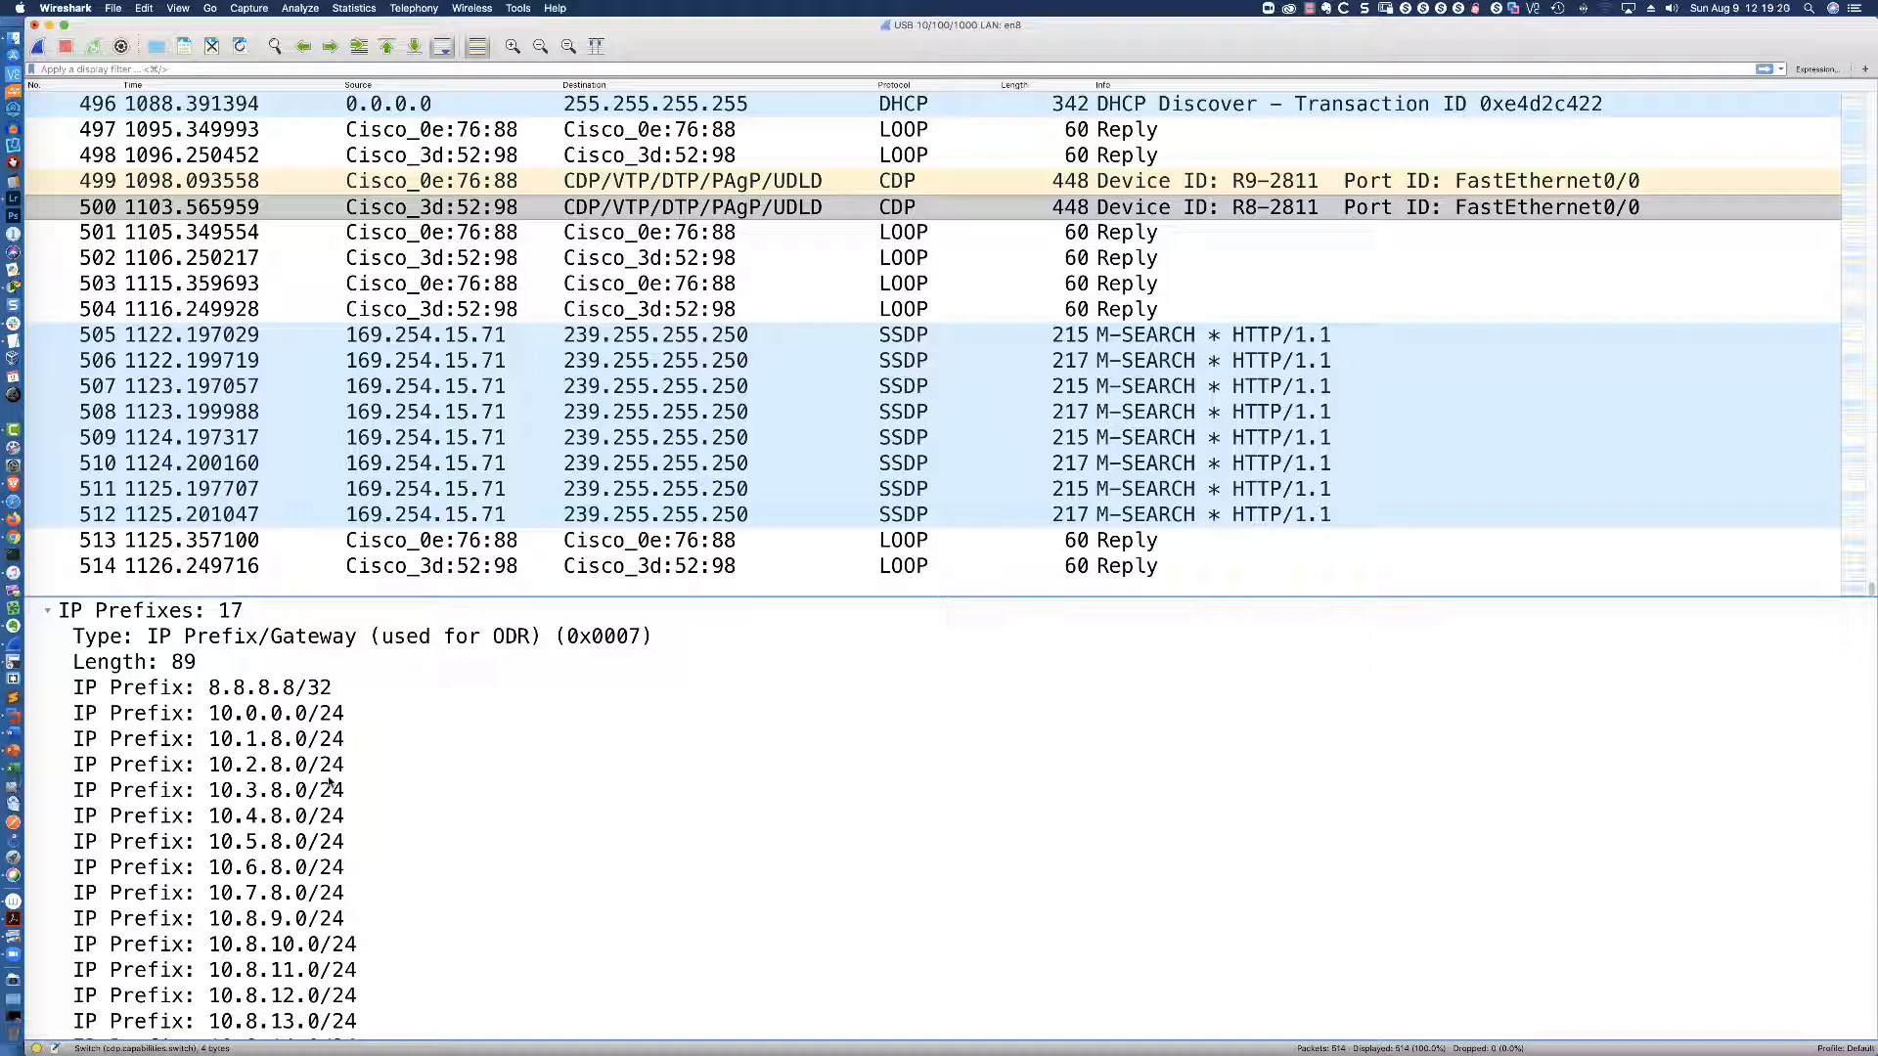
{"action": "scroll", "coordinate": [381, 790], "scroll_direction": "down", "scroll_amount": 2}
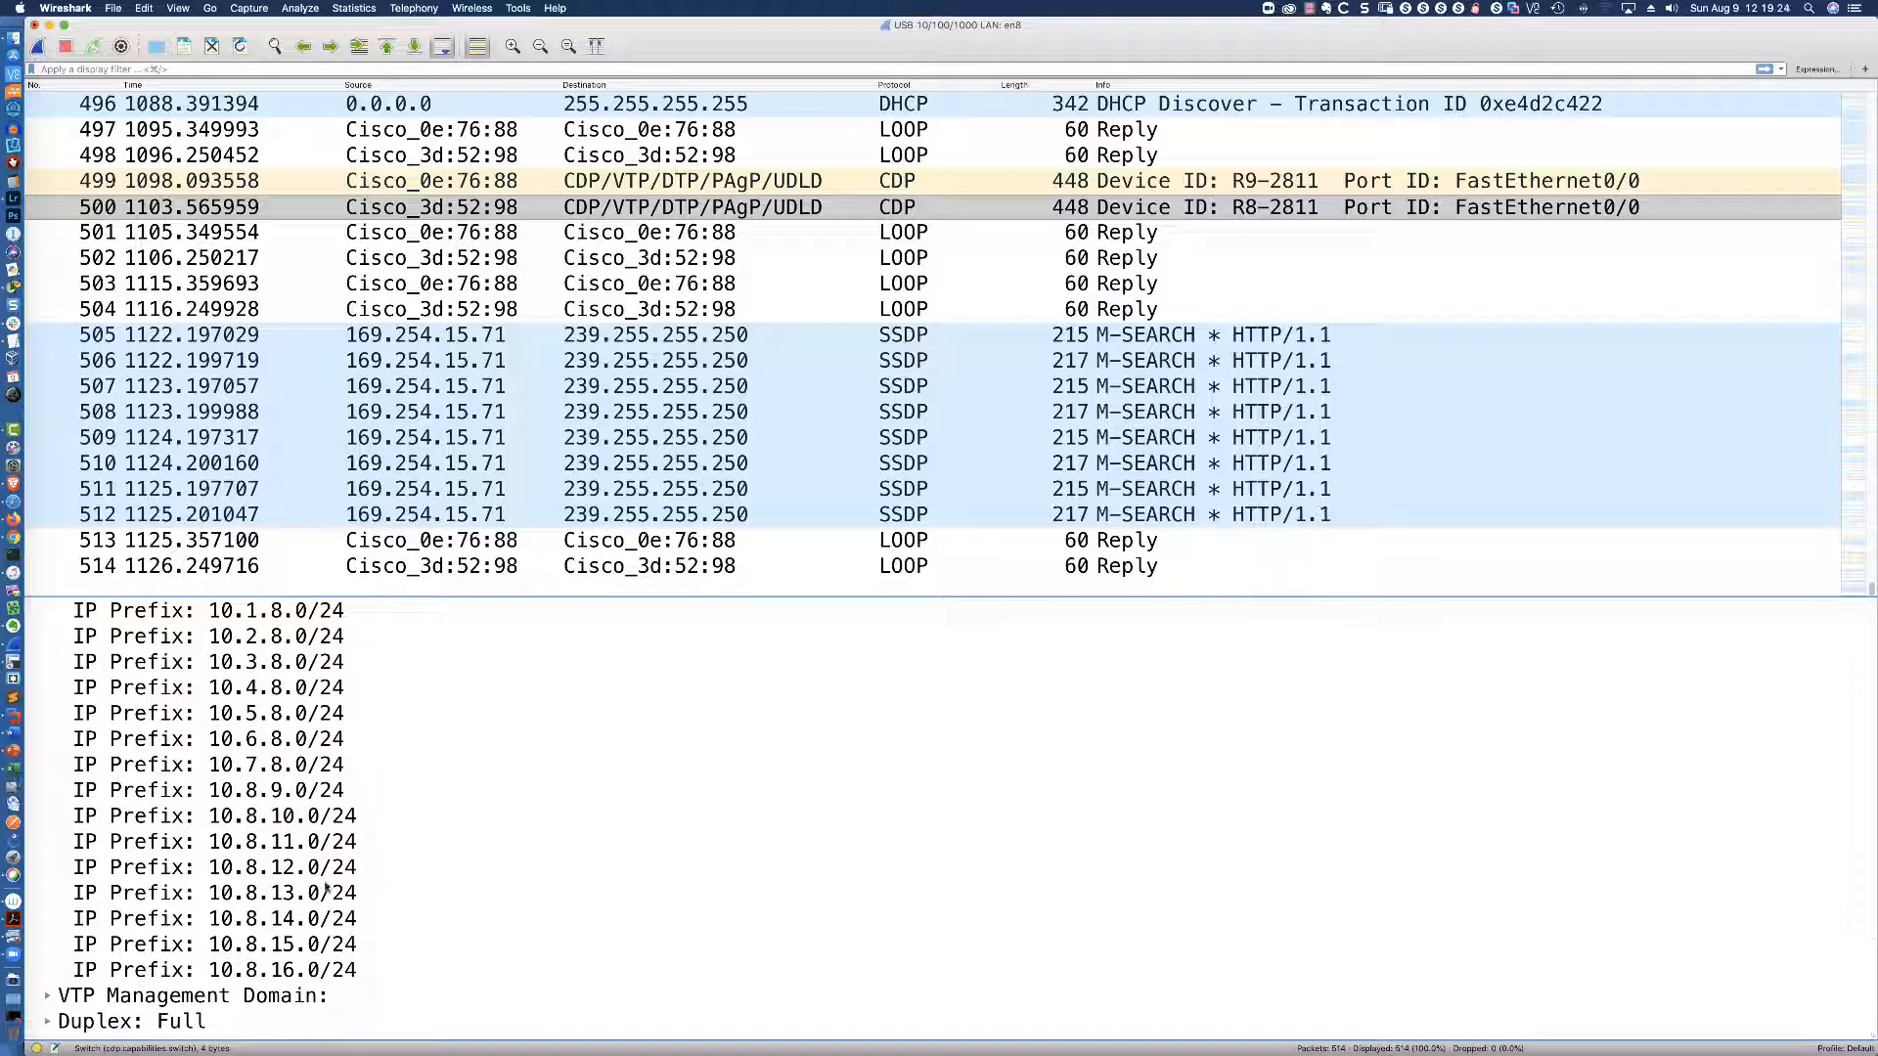
{"action": "left_click", "coordinate": [49, 995]}
{"action": "scroll", "coordinate": [118, 979], "scroll_direction": "down", "scroll_amount": 2}
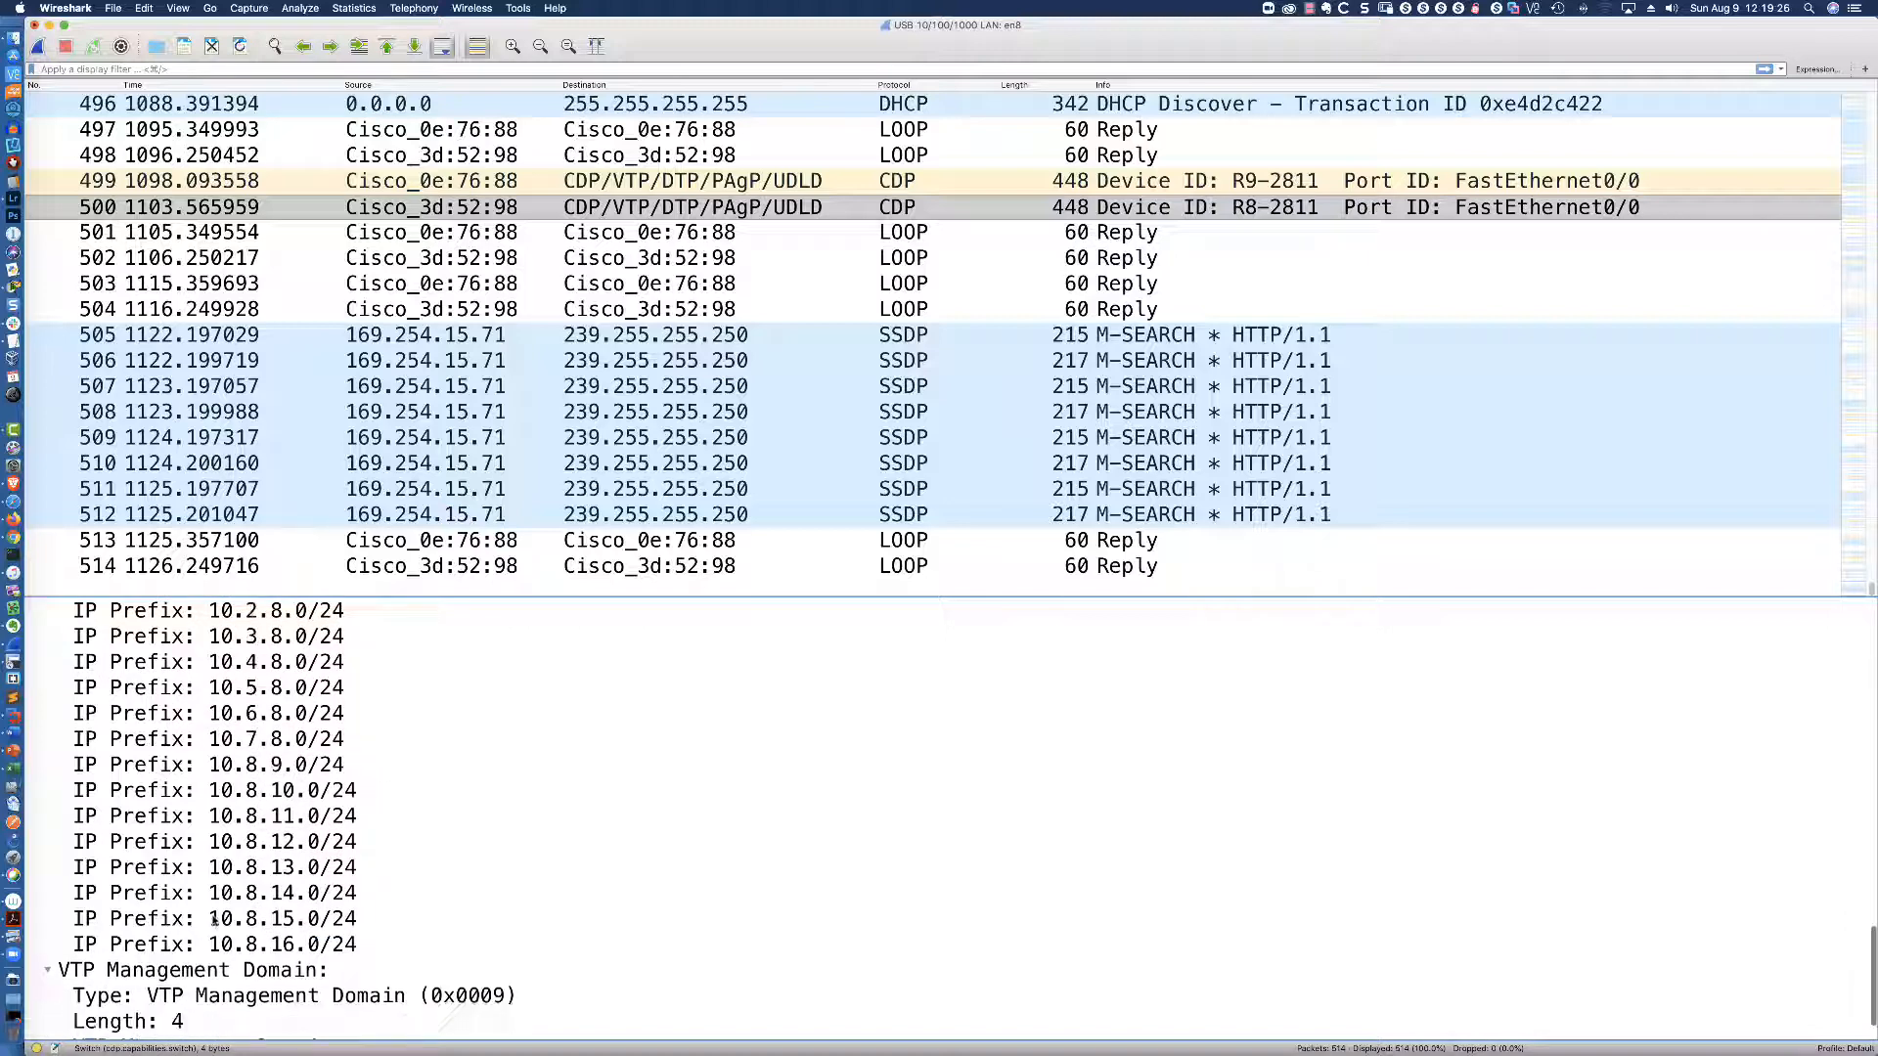
Expand the Duplex field of the CDP packet and review its entries.
{"action": "left_click", "coordinate": [48, 1021]}
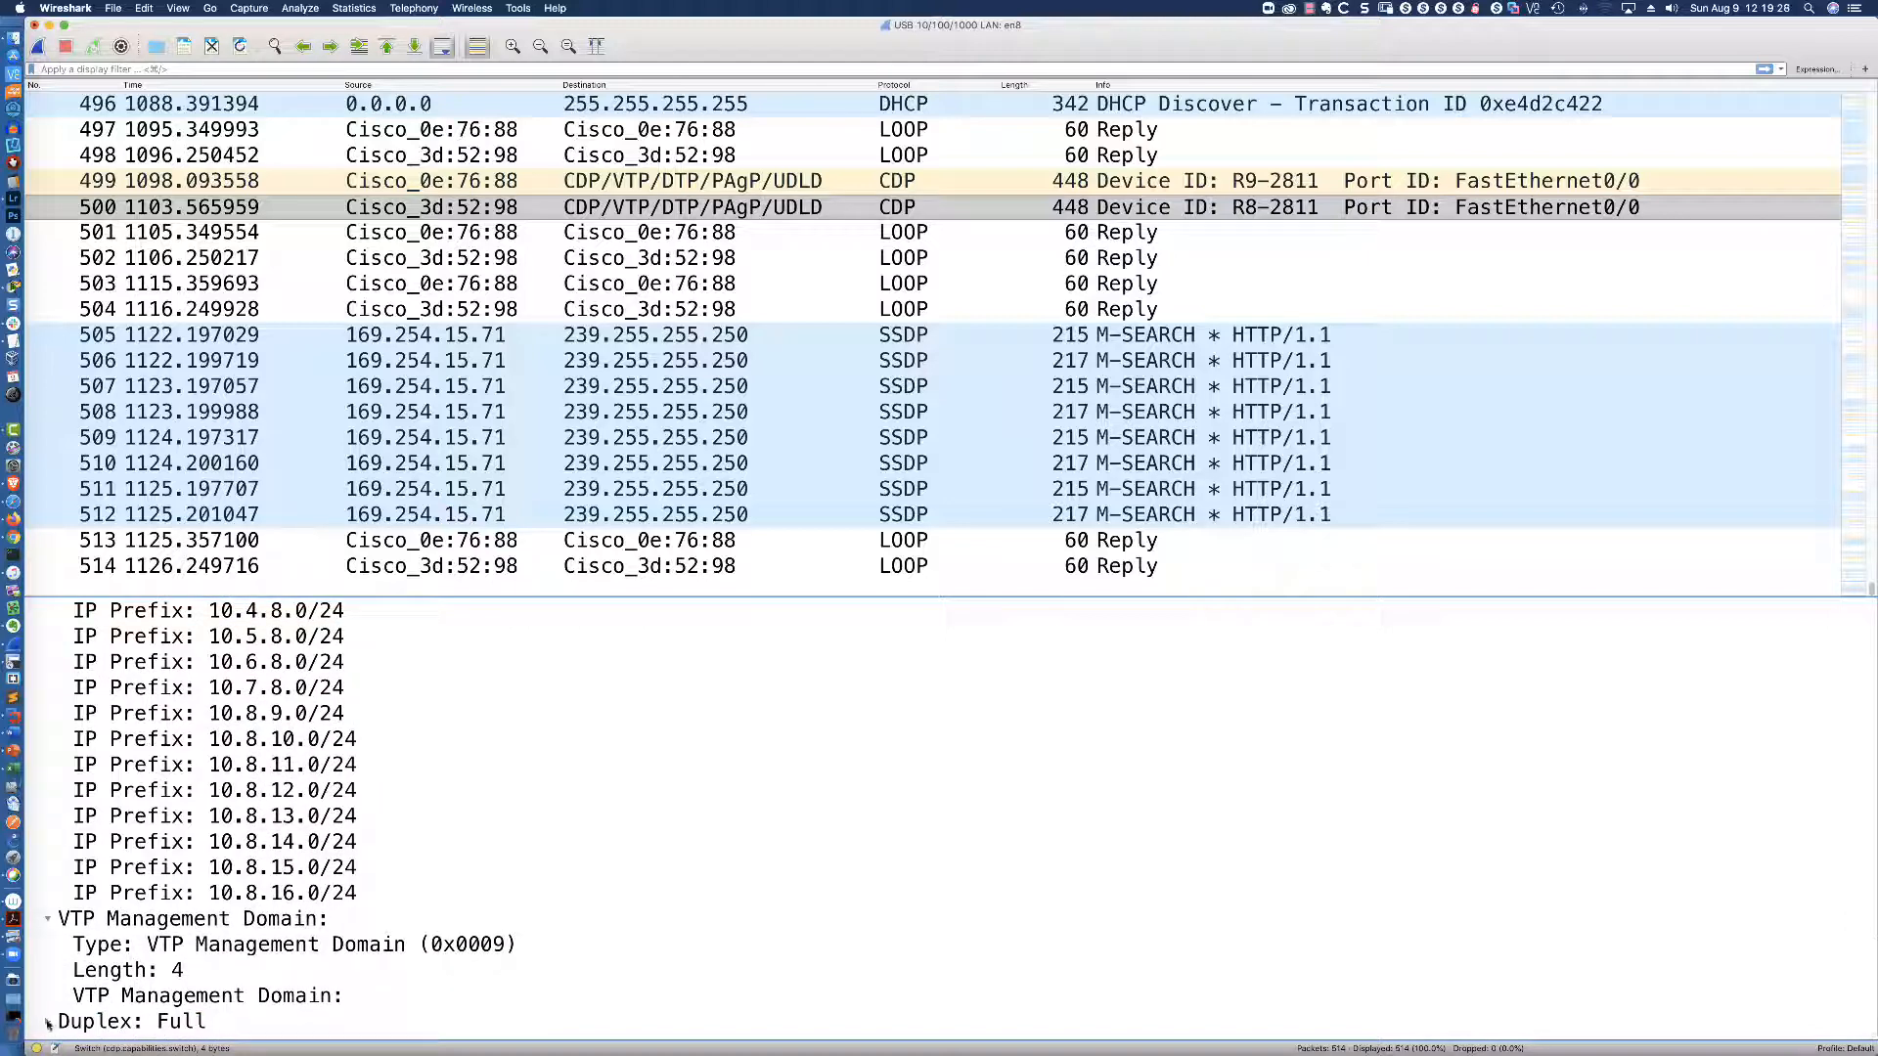
{"action": "scroll", "coordinate": [106, 957], "scroll_direction": "down", "scroll_amount": 2}
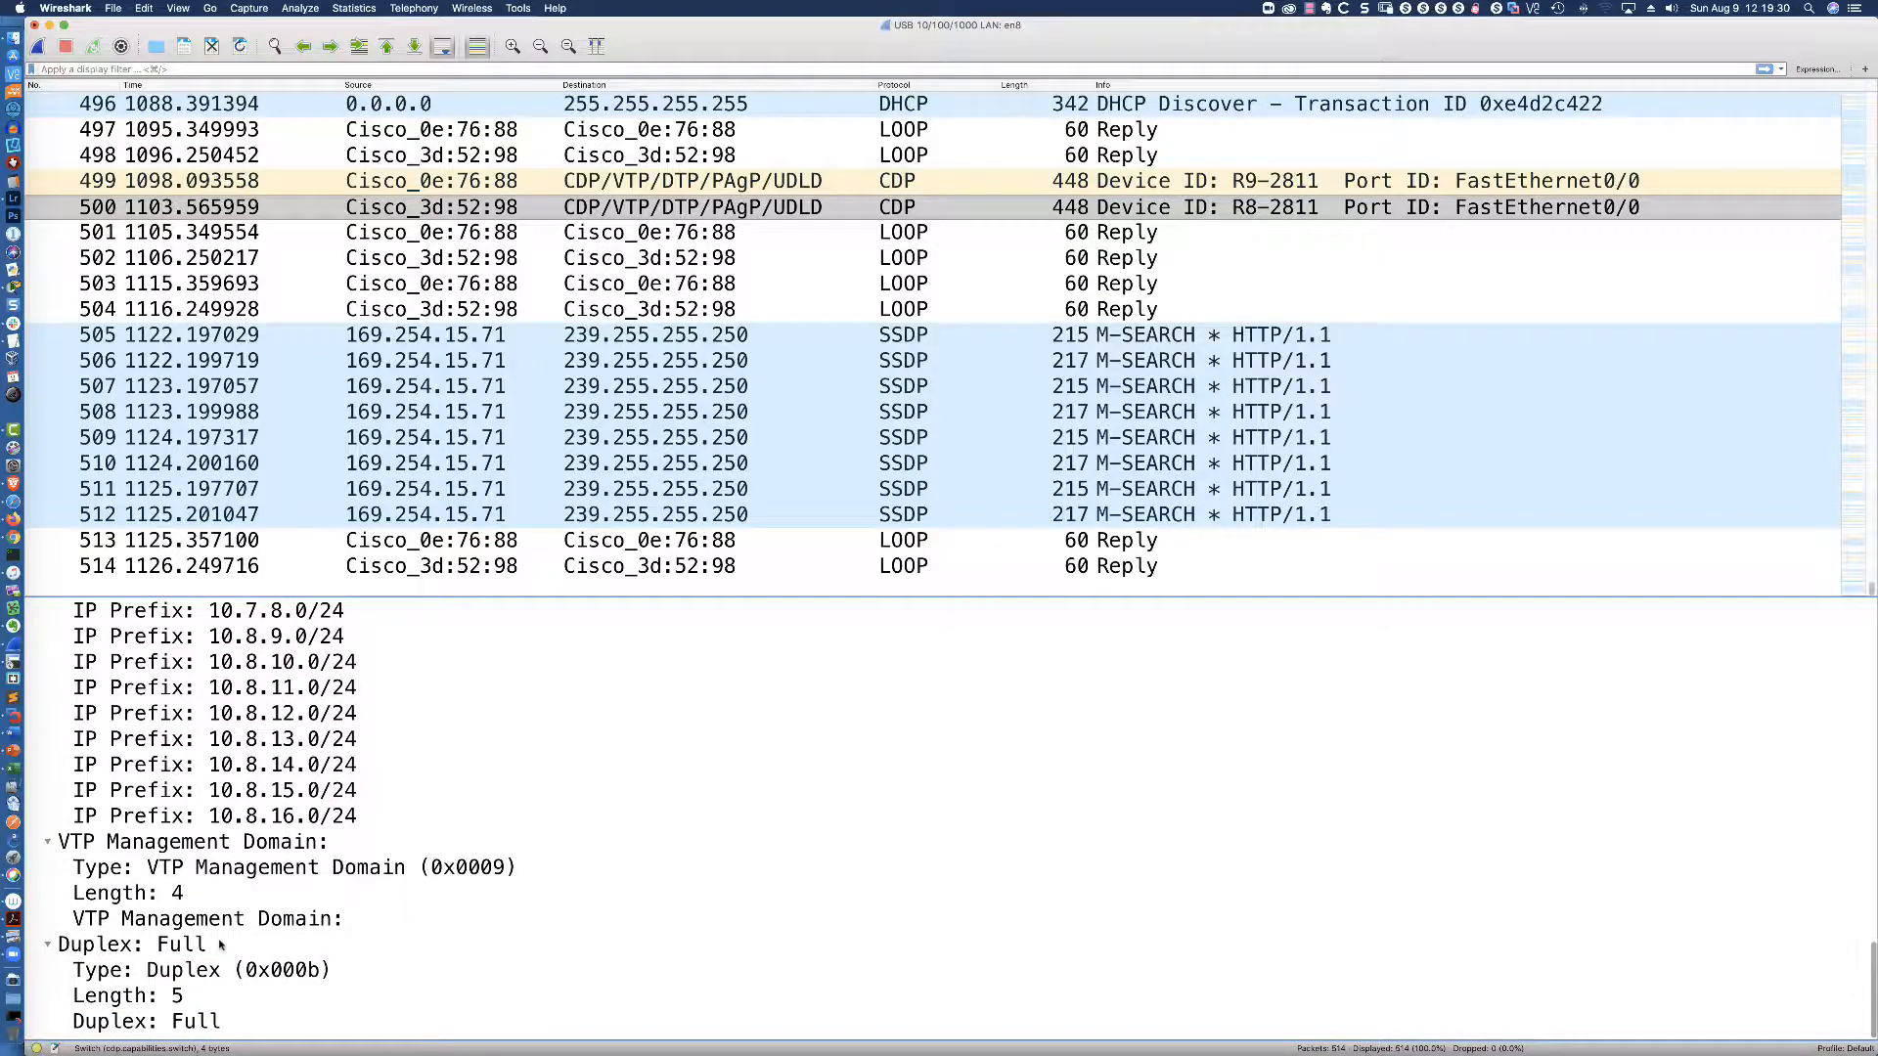
Switch back to Packet Tracer and end global configuration mode in the Branch-Edge session.
{"action": "key", "text": "super+Tab"}
{"action": "key", "text": "super+Tab"}
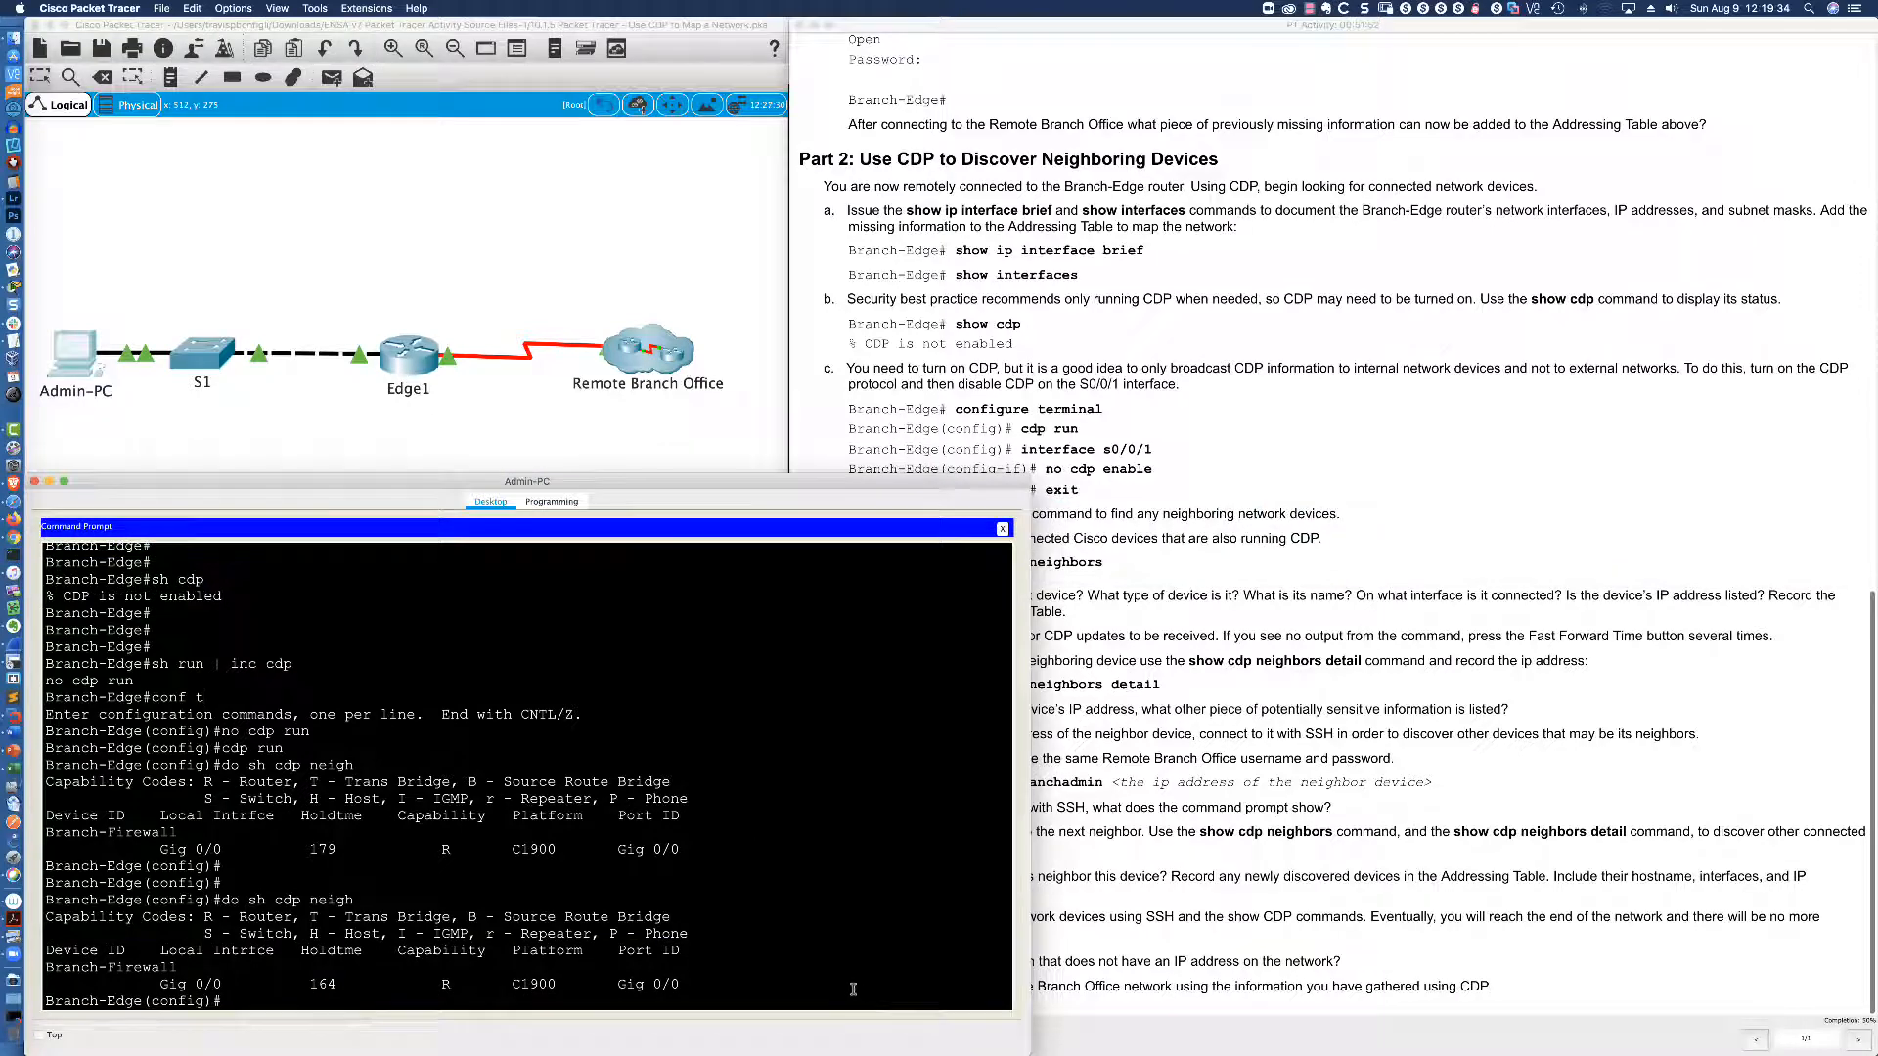
{"action": "key", "text": "Return"}
{"action": "key", "text": "Return"}
{"action": "key", "text": "Return"}
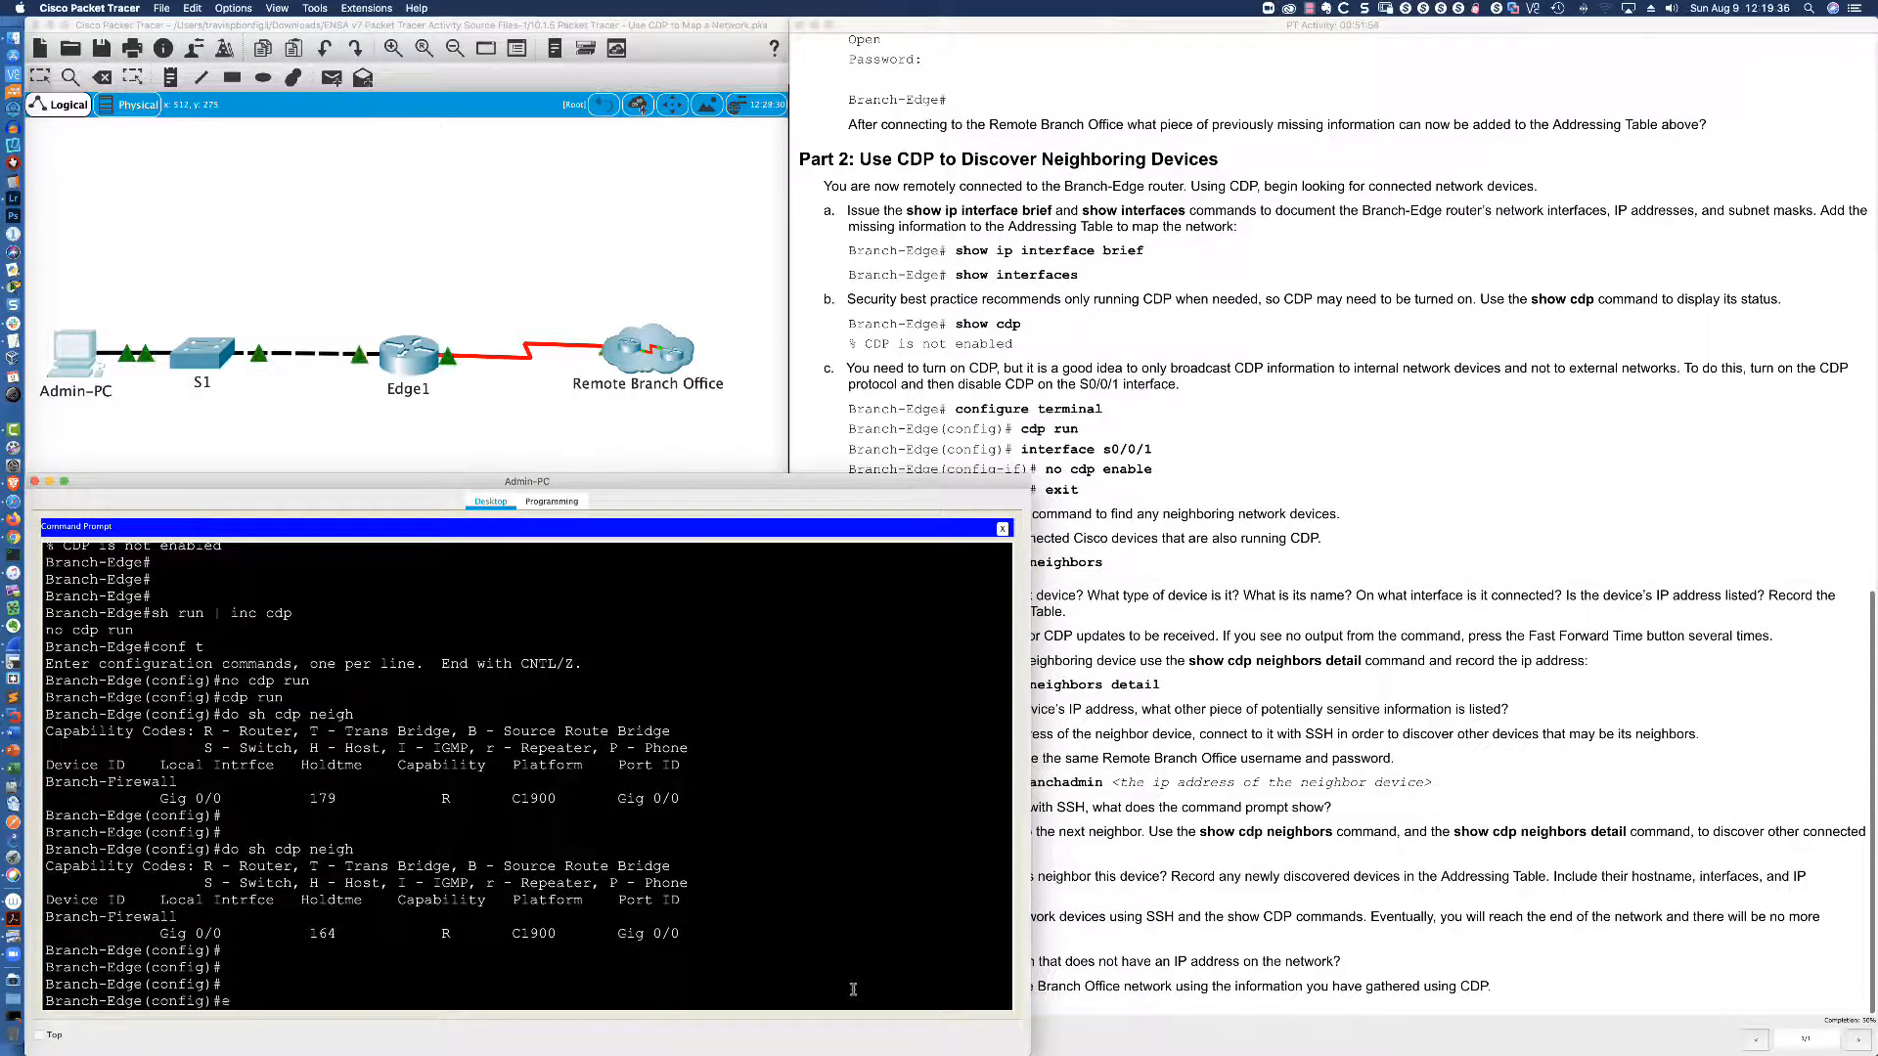
{"action": "type", "text": "end"}
{"action": "key", "text": "Return"}
{"action": "key", "text": "Return"}
{"action": "key", "text": "Return"}
{"action": "key", "text": "Return"}
{"action": "key", "text": "Return"}
Try to display the CDP traffic counters on Branch-Edge.
{"action": "type", "text": "sh c"}
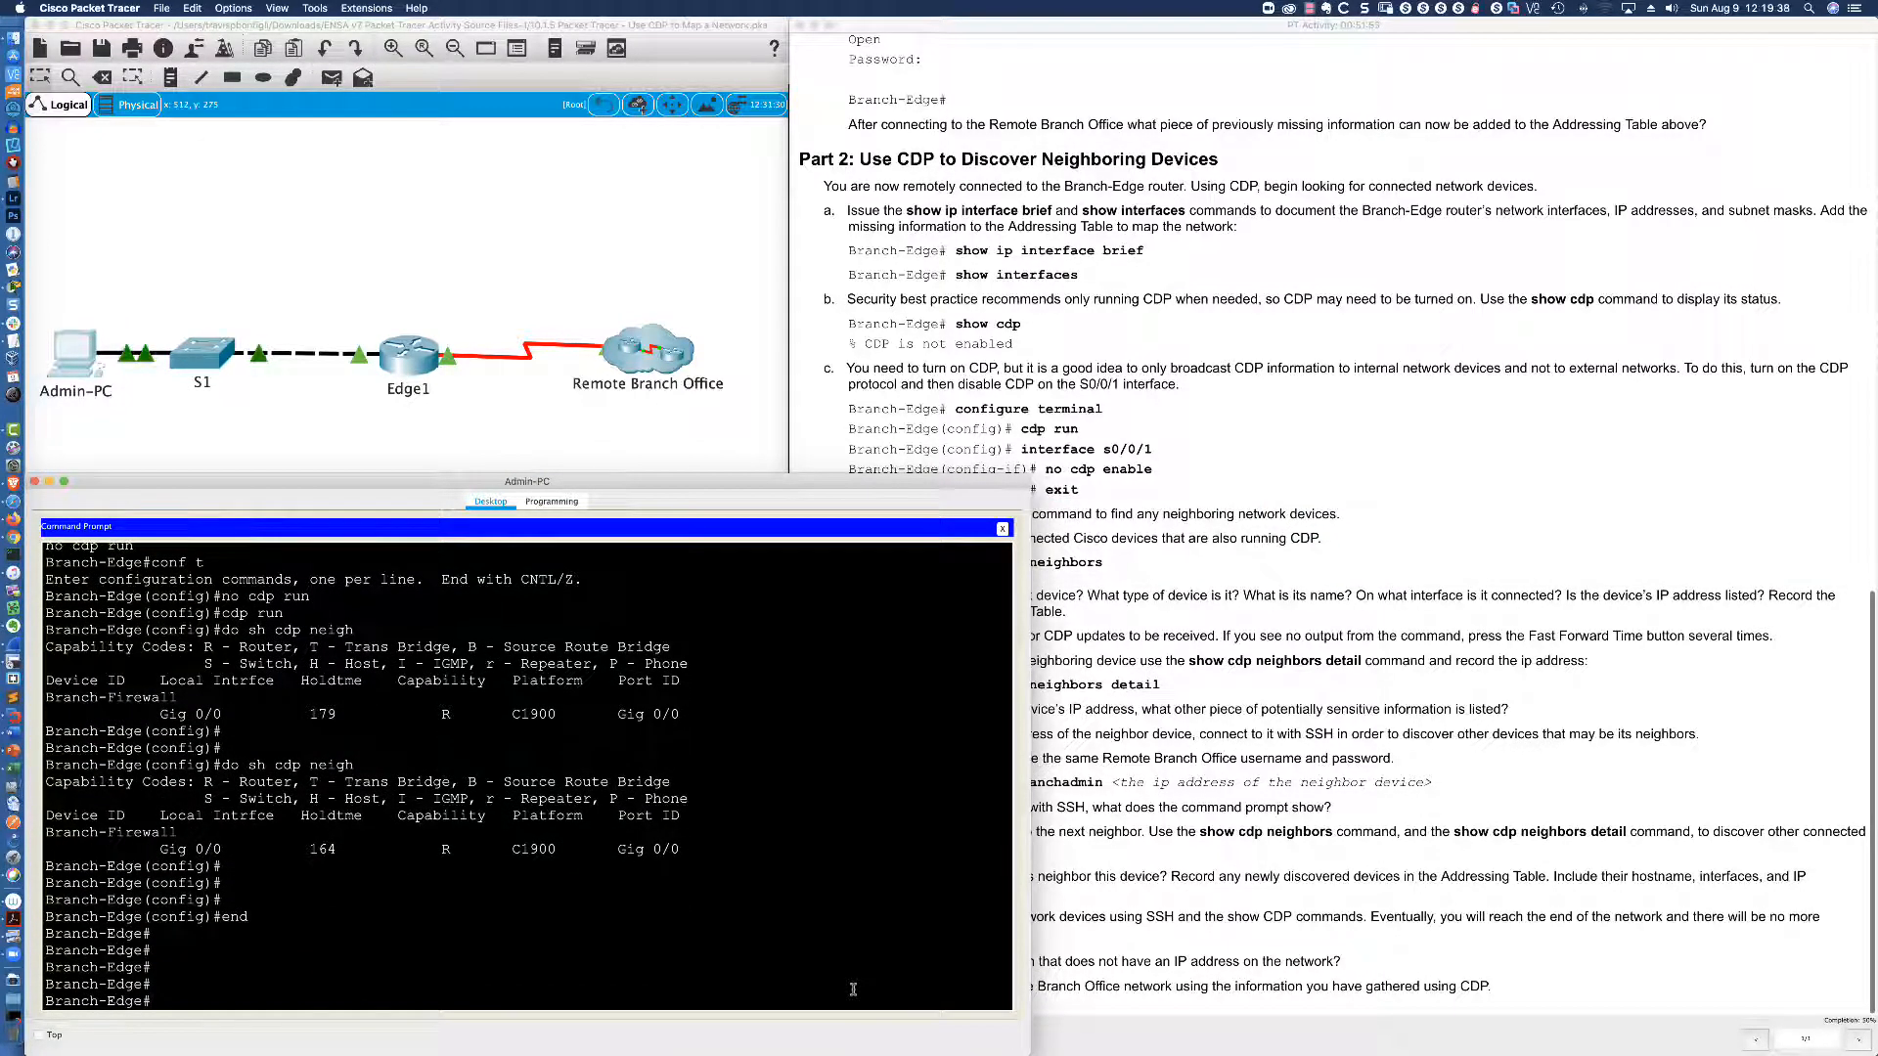
{"action": "type", "text": "dp traff"}
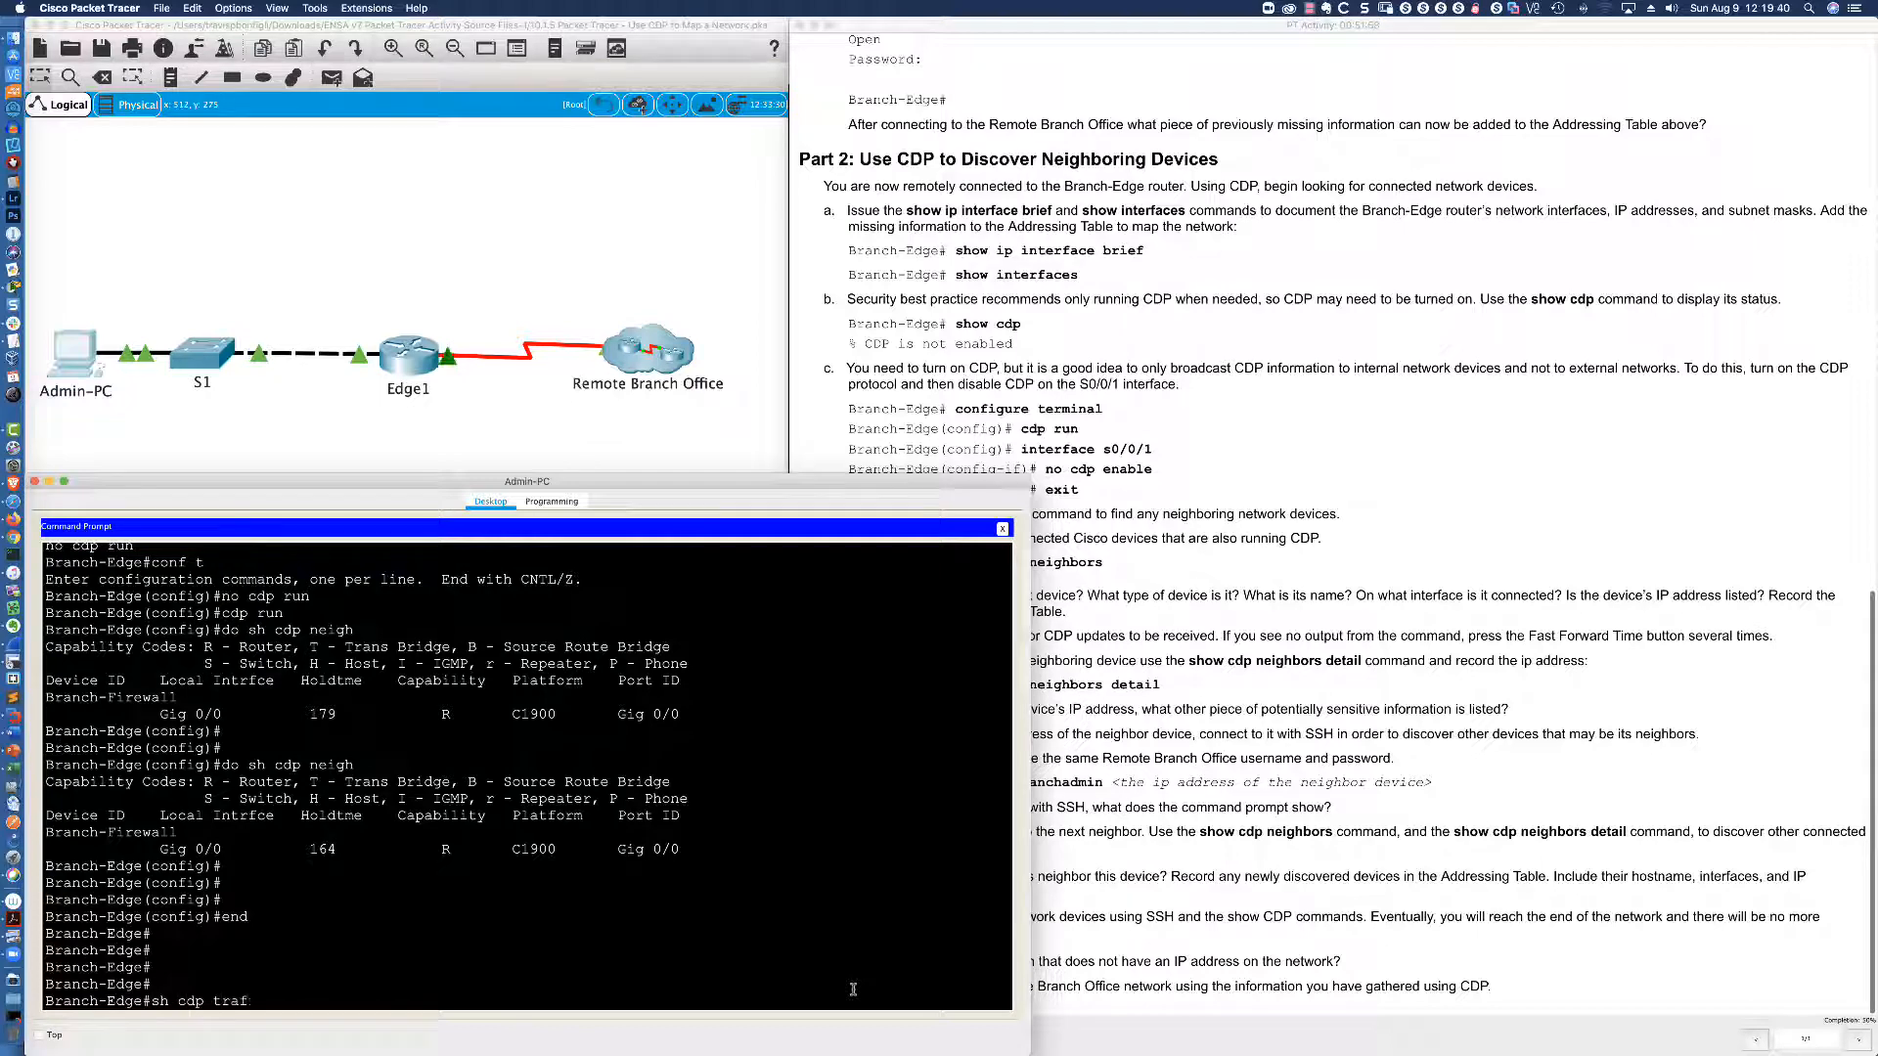
{"action": "key", "text": "Tab"}
{"action": "key", "text": "Return"}
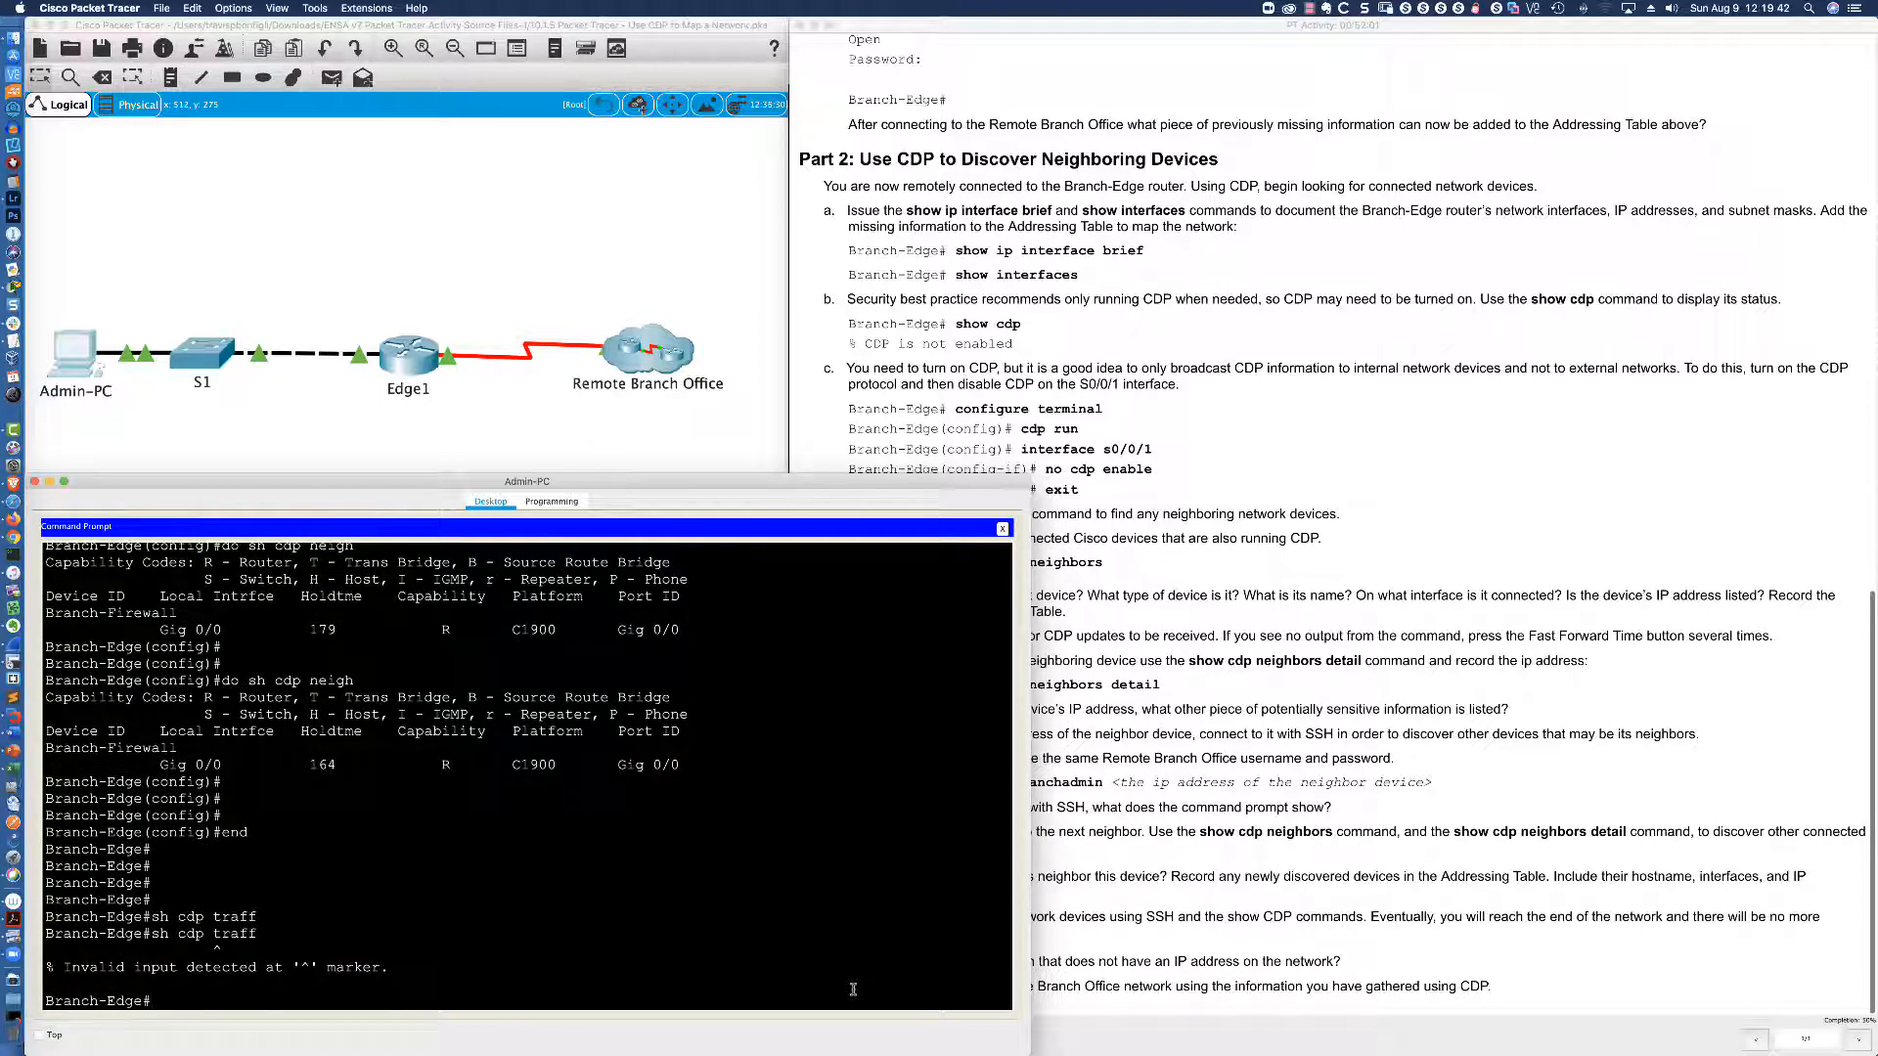
Display the CDP settings of interface s0/0/1 on Branch-Edge, followed by the global CDP information.
{"action": "type", "text": "sh cdp inter"}
{"action": "key", "text": "Tab"}
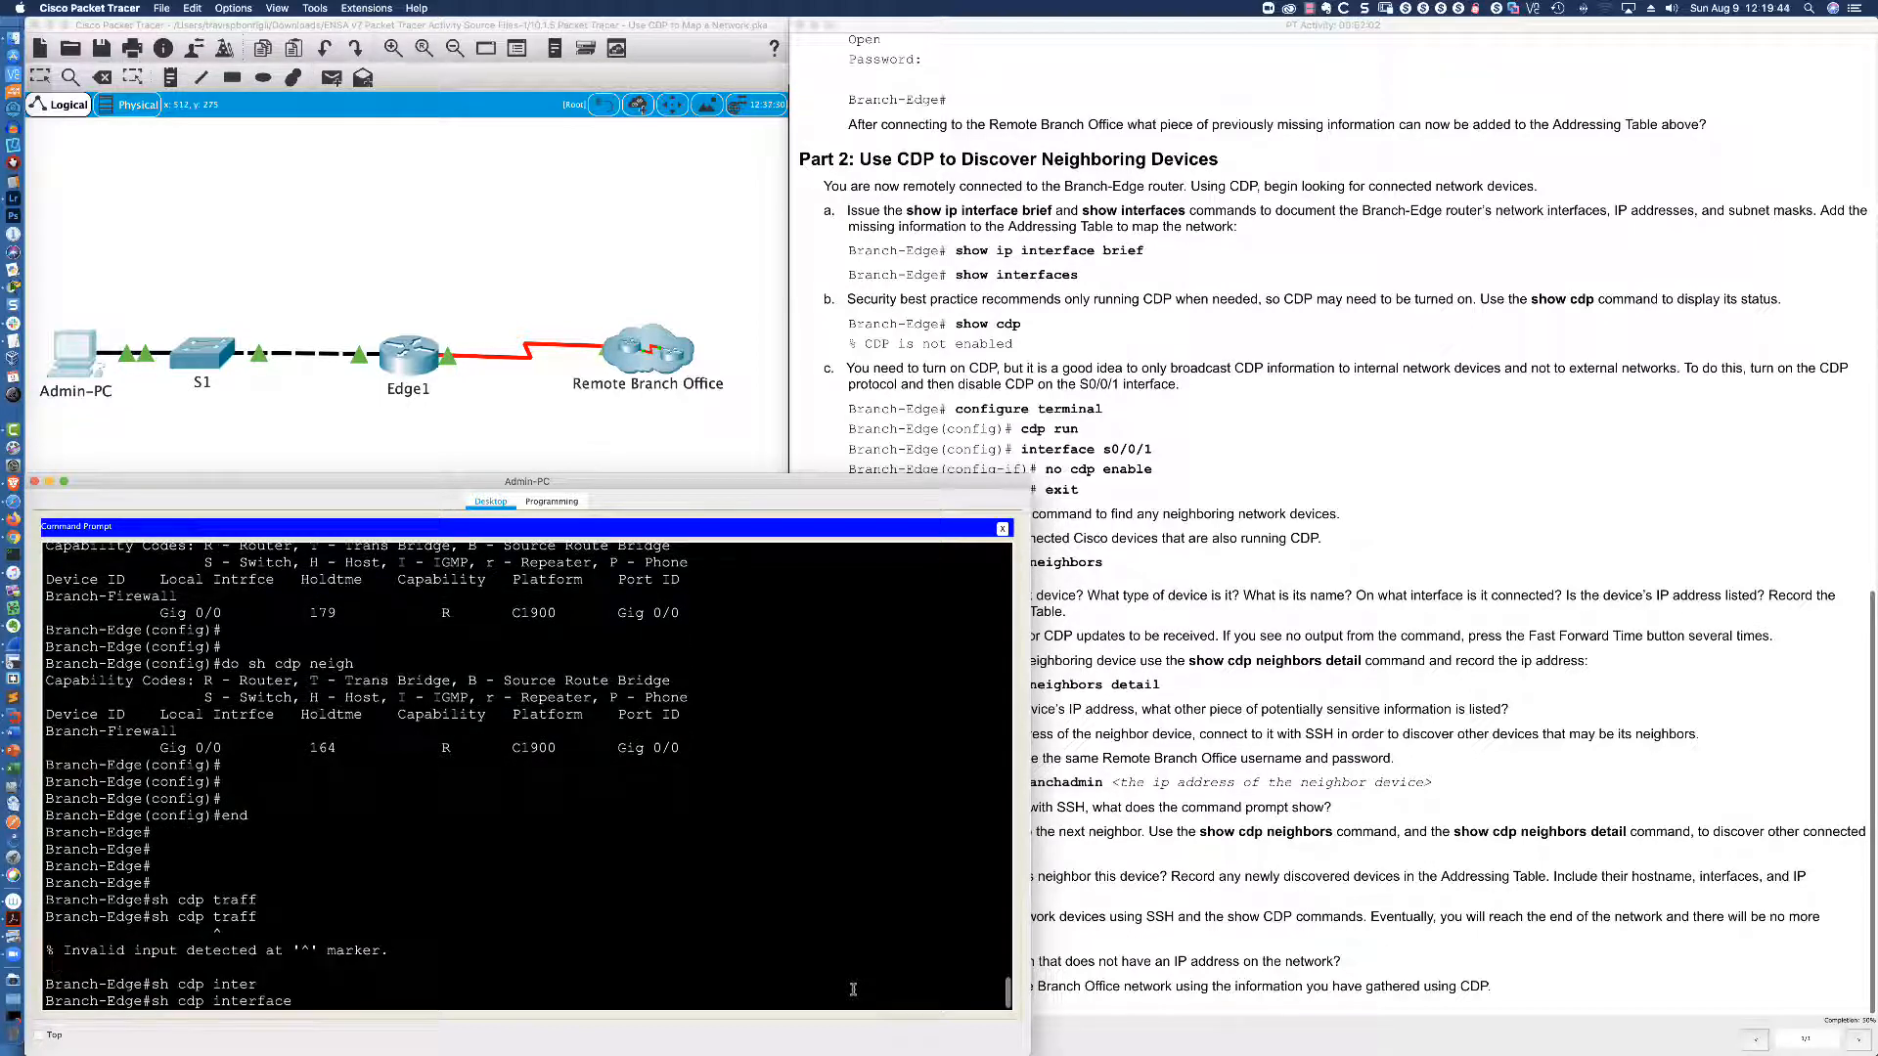
{"action": "type", "text": "?"}
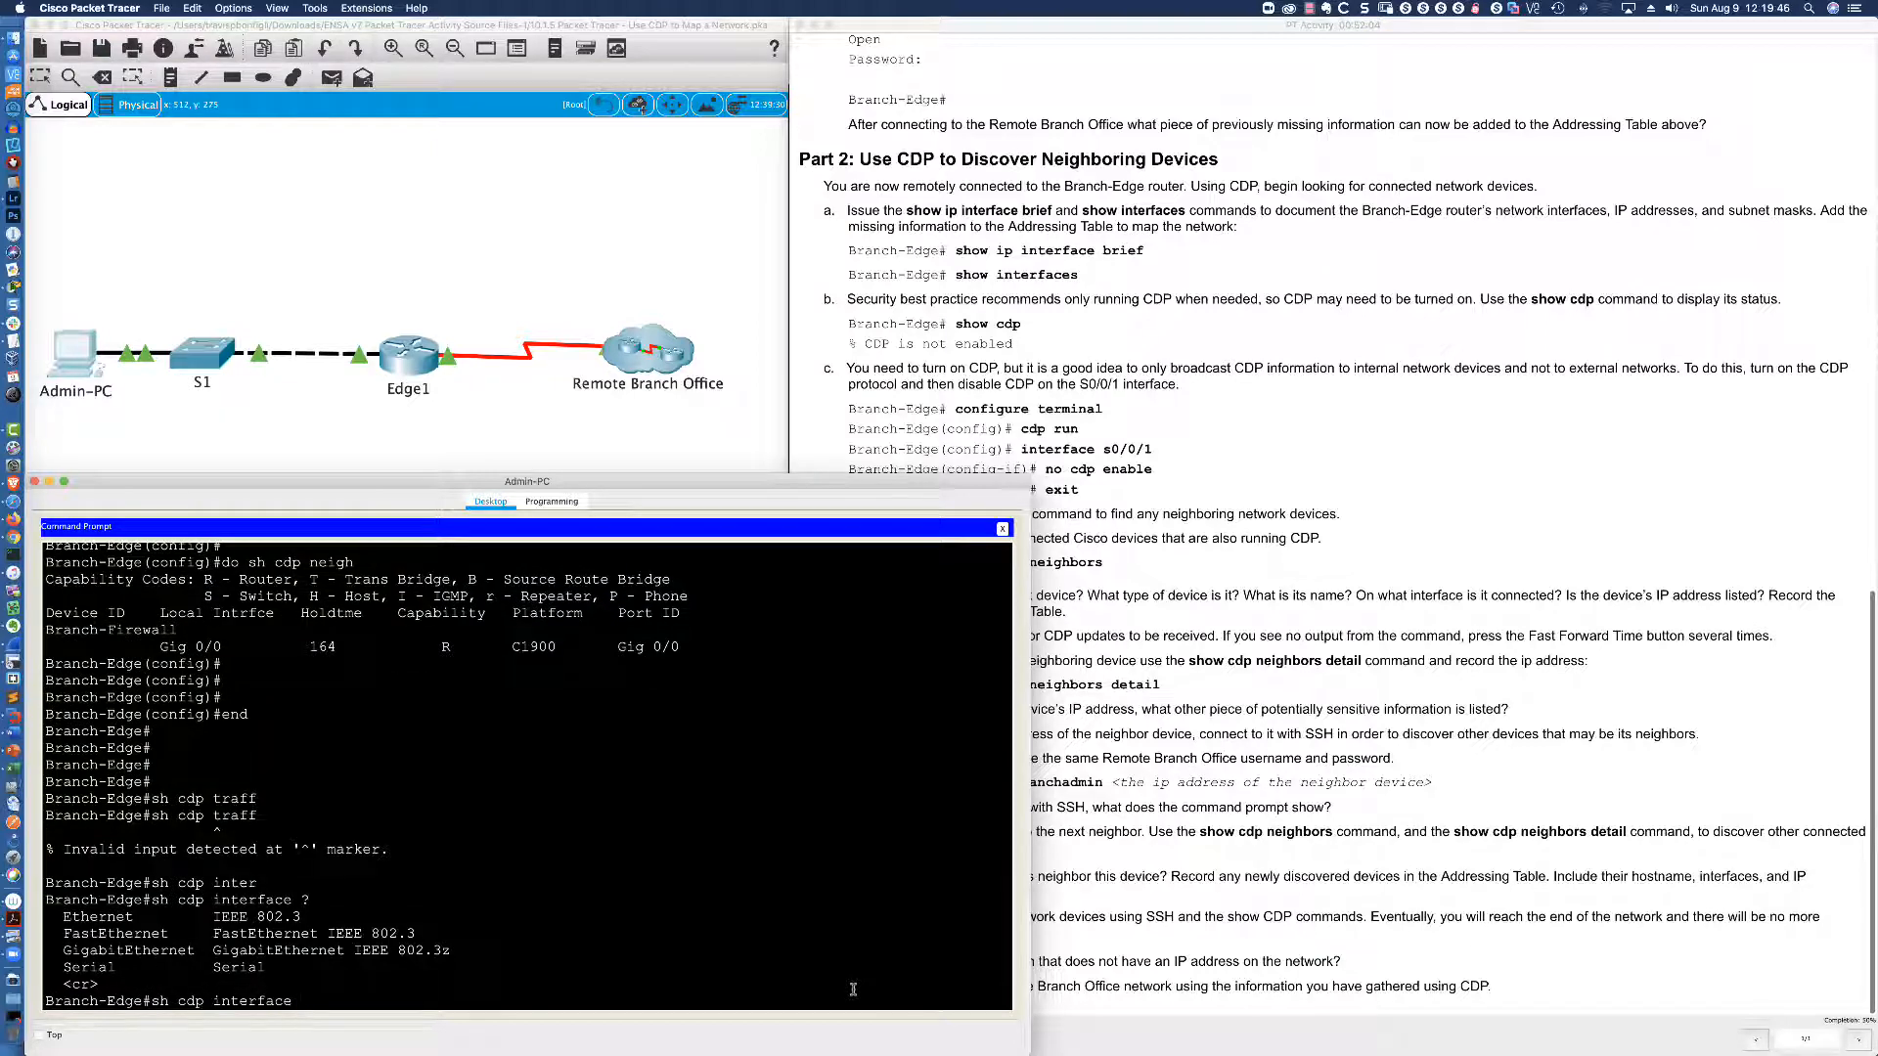
{"action": "type", "text": "s0/0/1"}
{"action": "key", "text": "Return"}
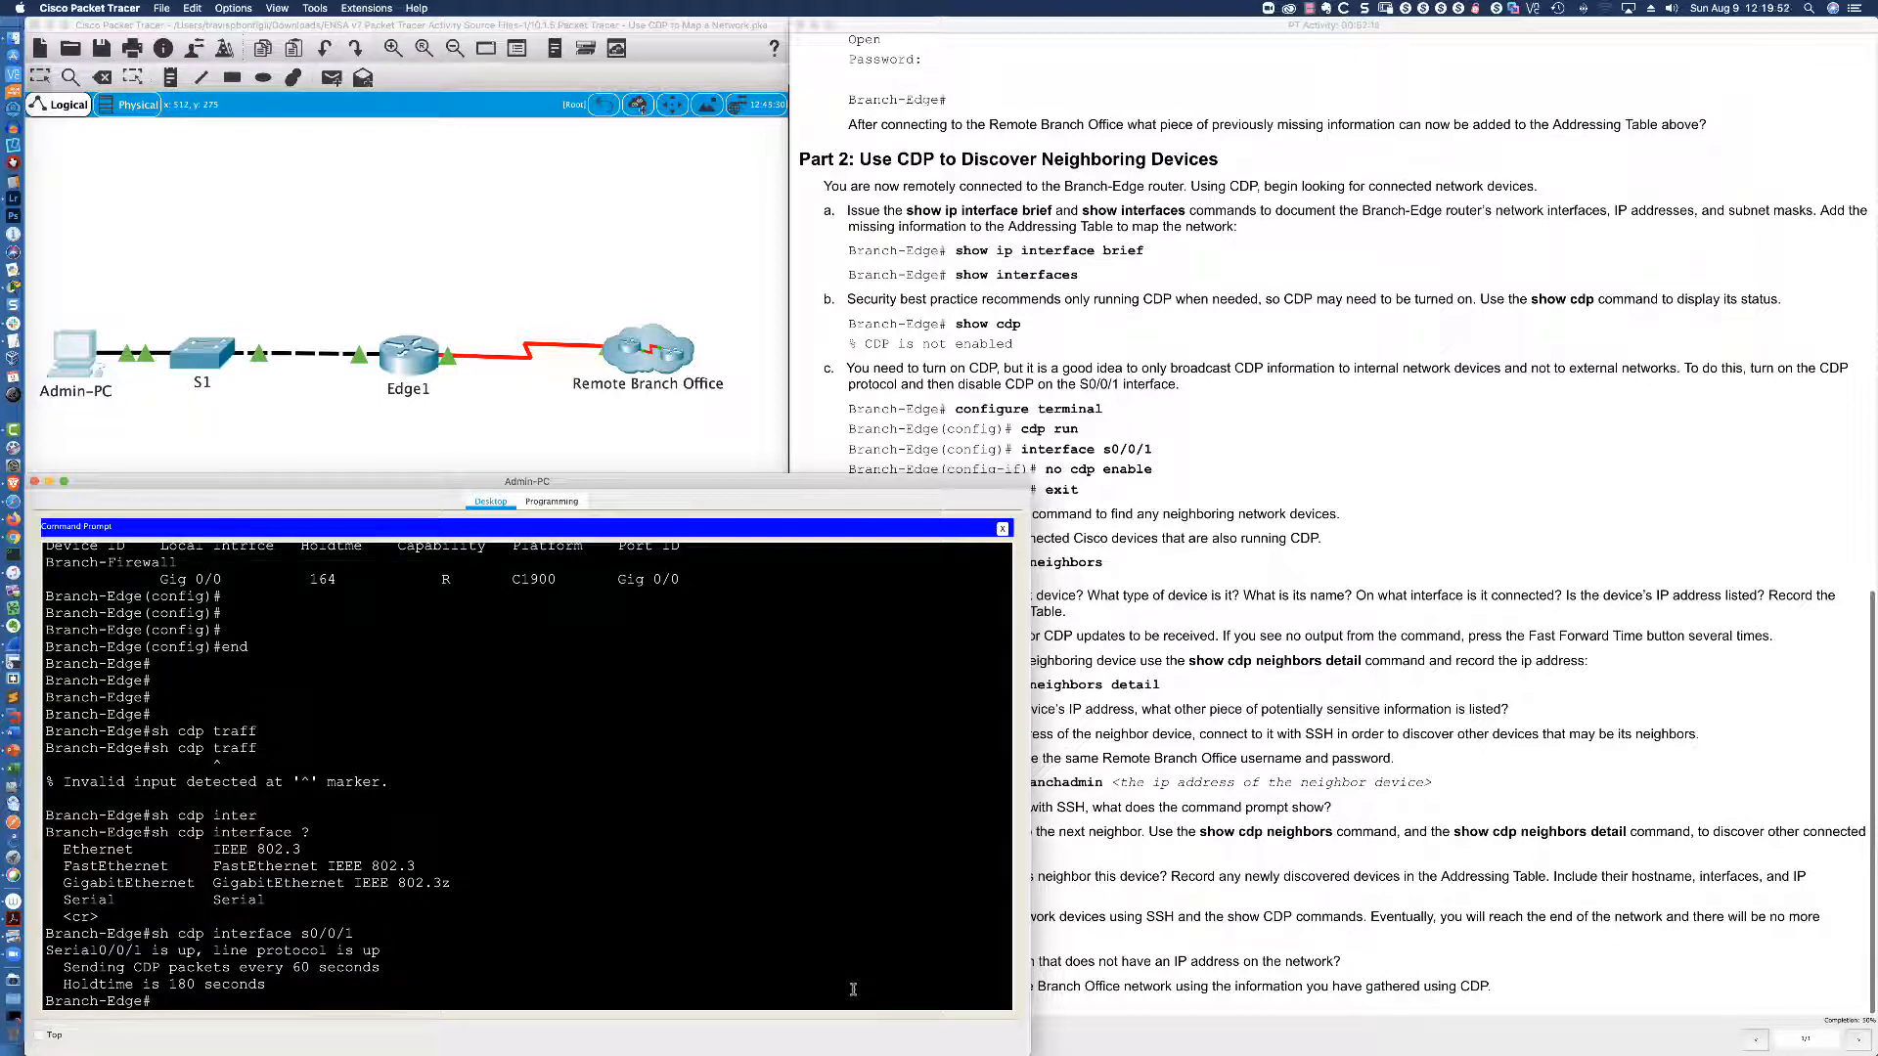
{"action": "type", "text": "show cdp"}
{"action": "key", "text": "Return"}
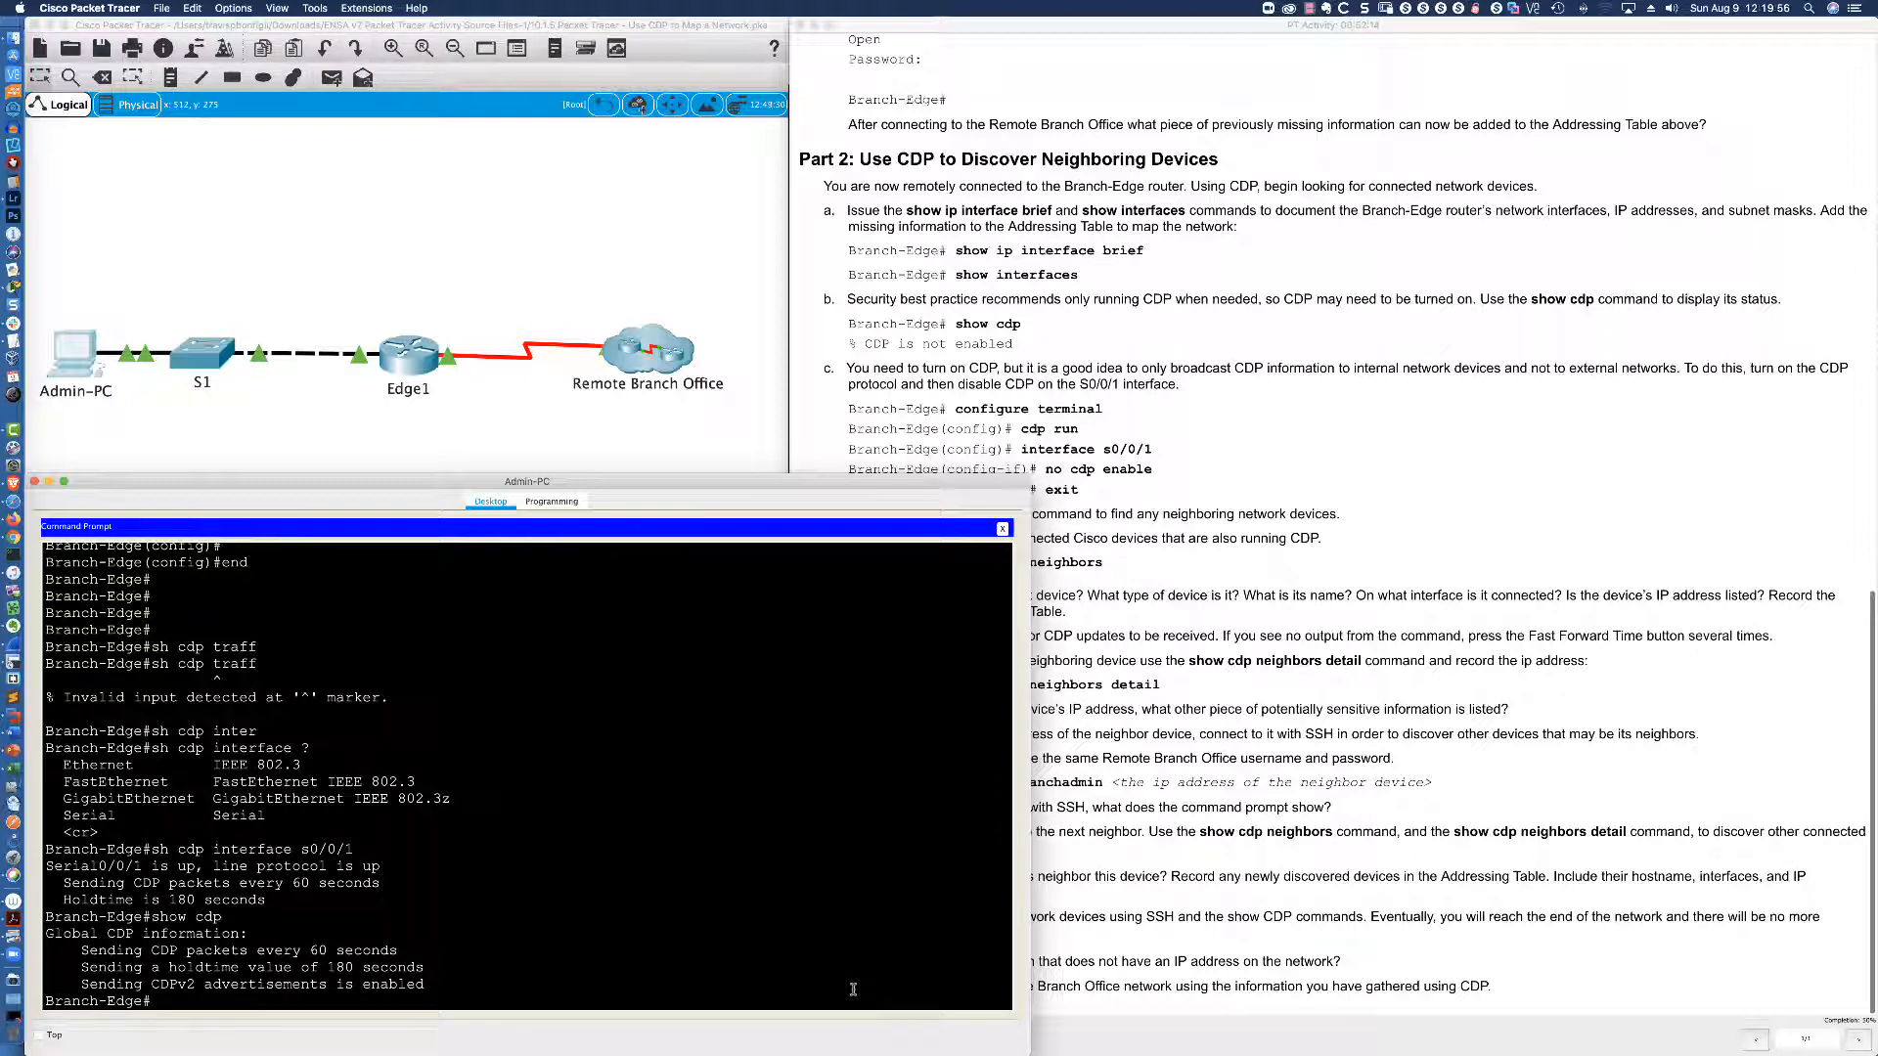
Highlight the instruction commands in step c from interface s0/0/1 through exit.
{"action": "left_click", "coordinate": [1173, 585]}
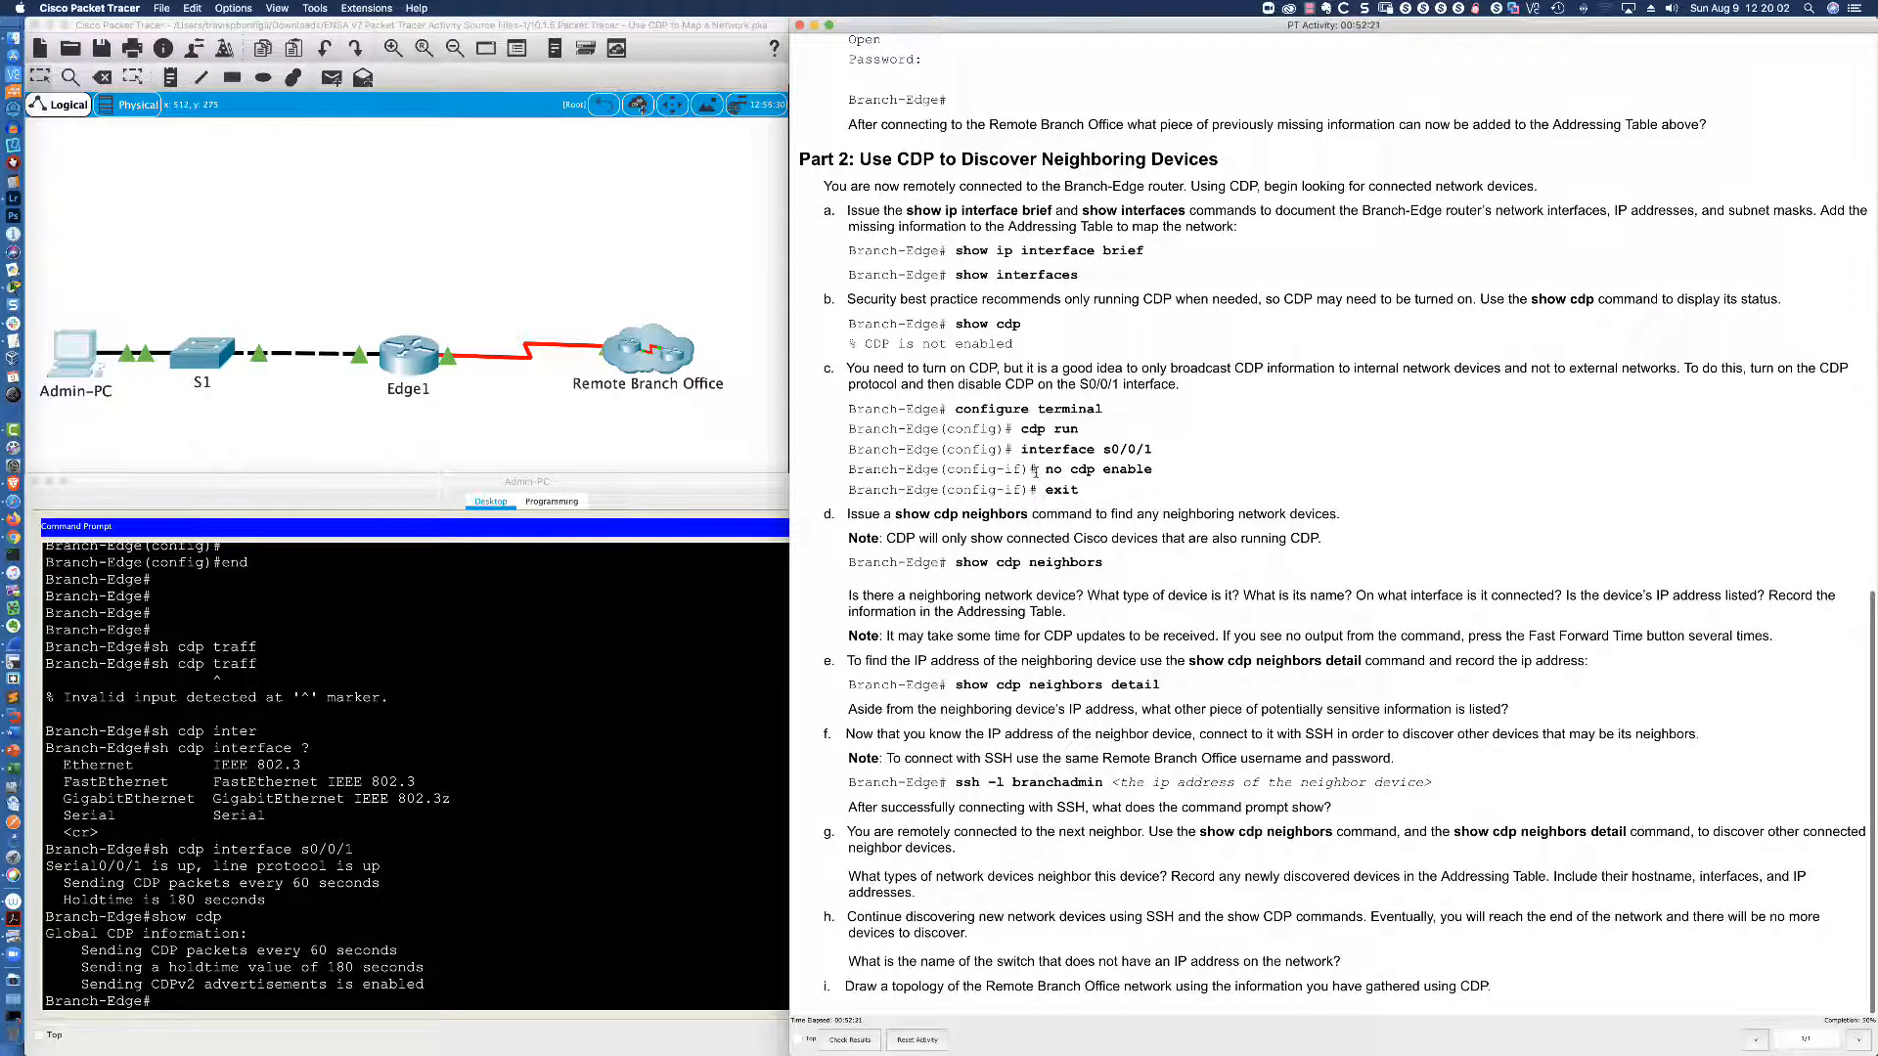
{"action": "left_click_drag", "start_coordinate": [1020, 449], "coordinate": [1170, 488]}
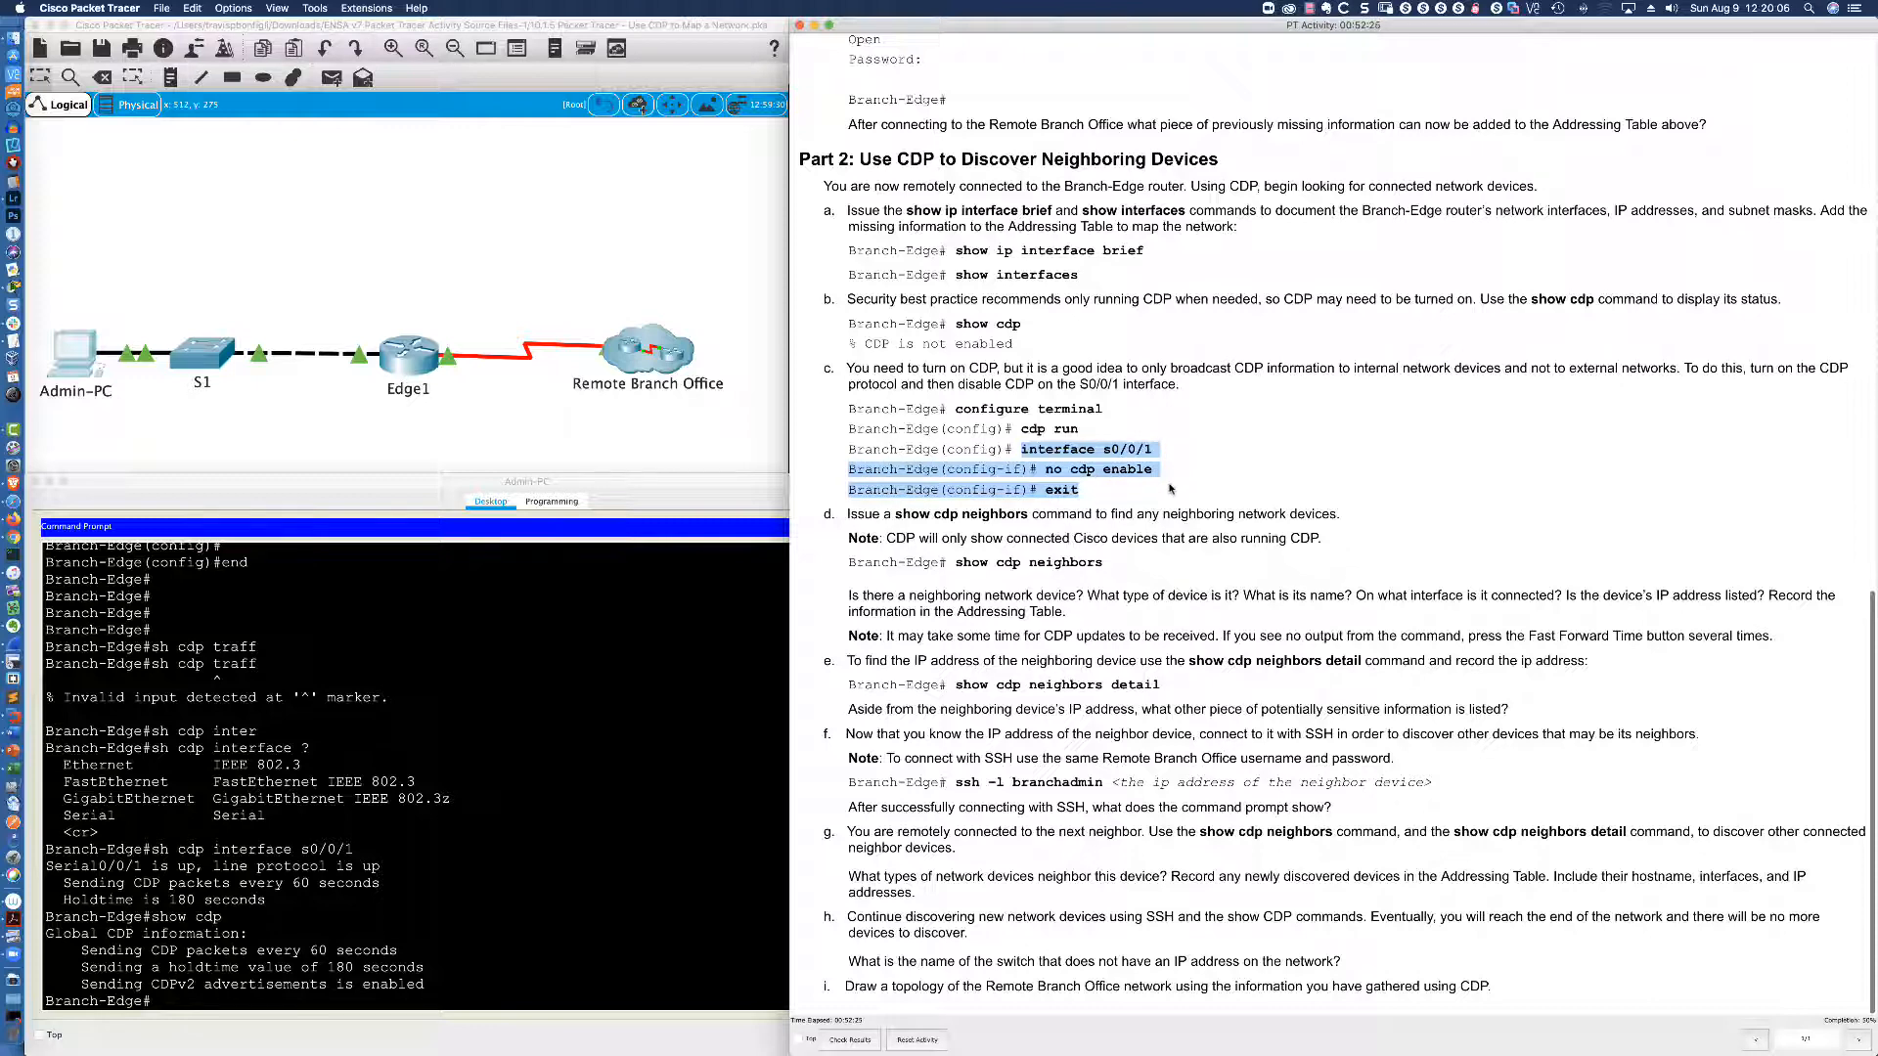
{"action": "left_click", "coordinate": [1088, 450]}
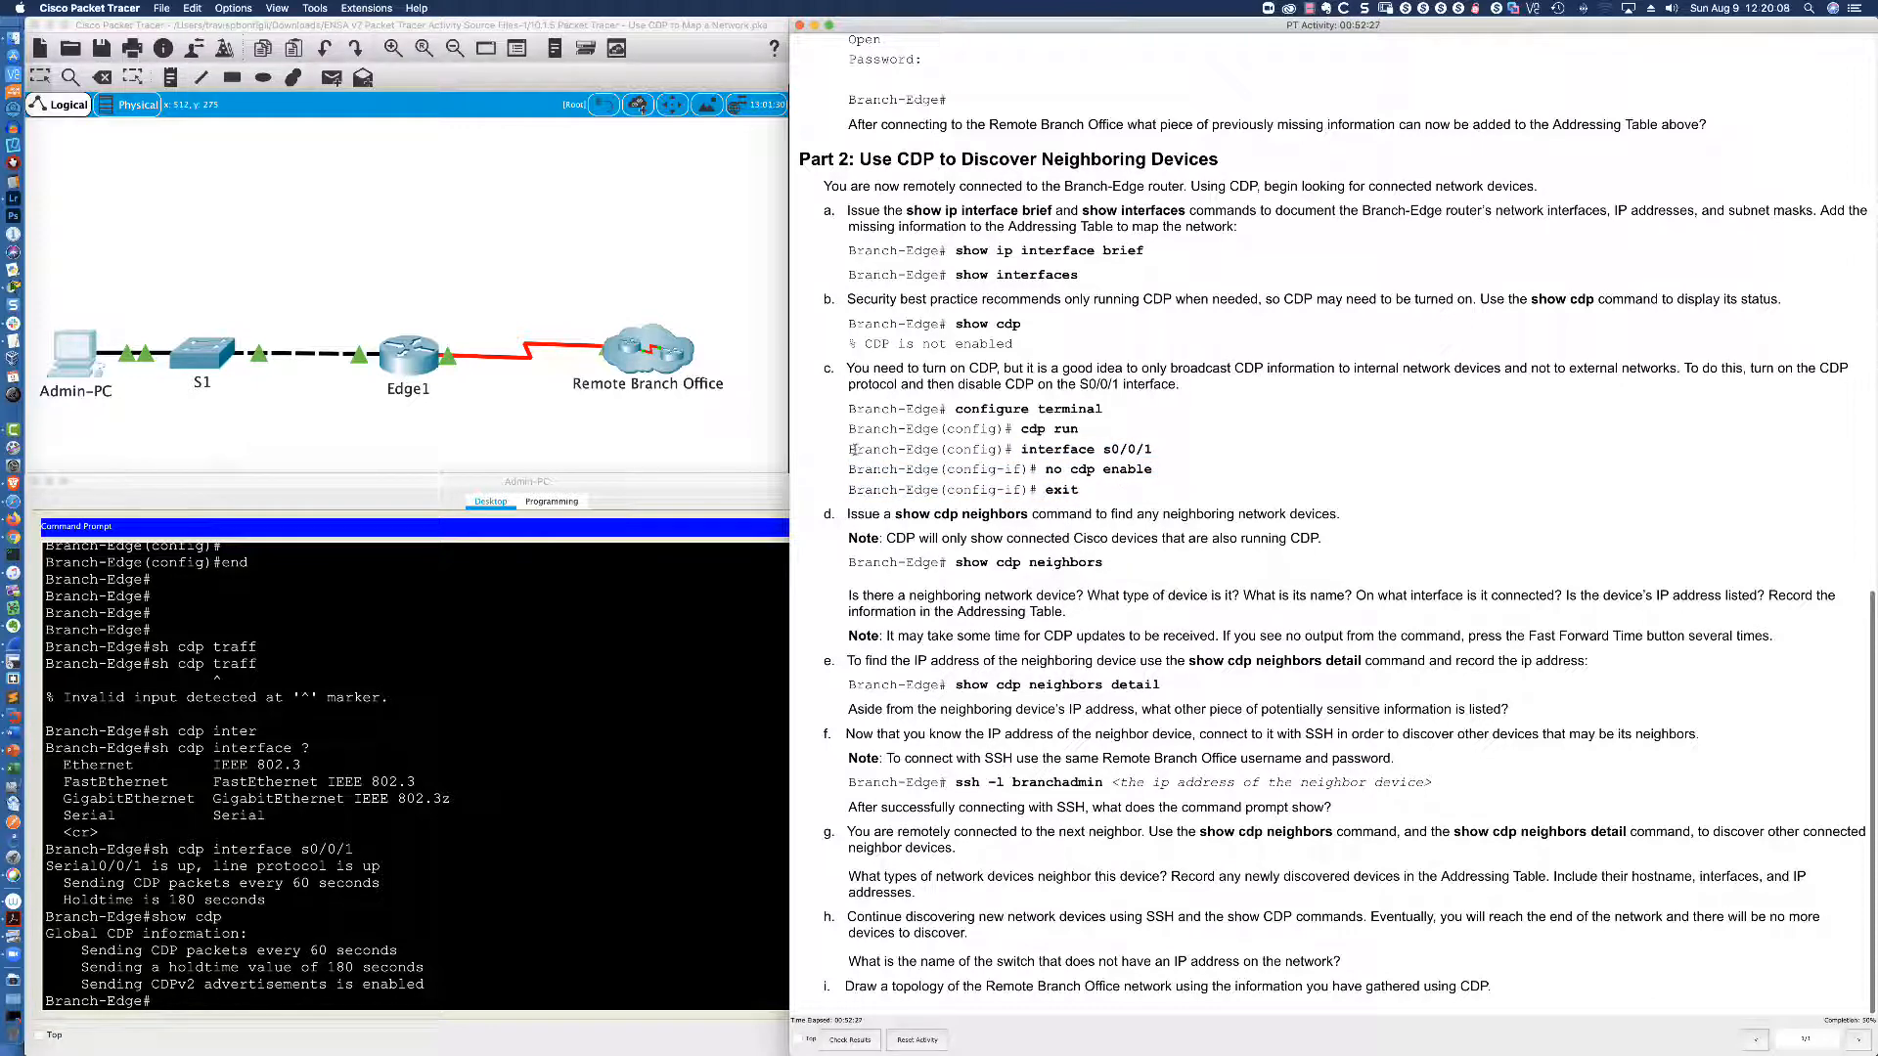
{"action": "left_click_drag", "start_coordinate": [854, 449], "coordinate": [1080, 492]}
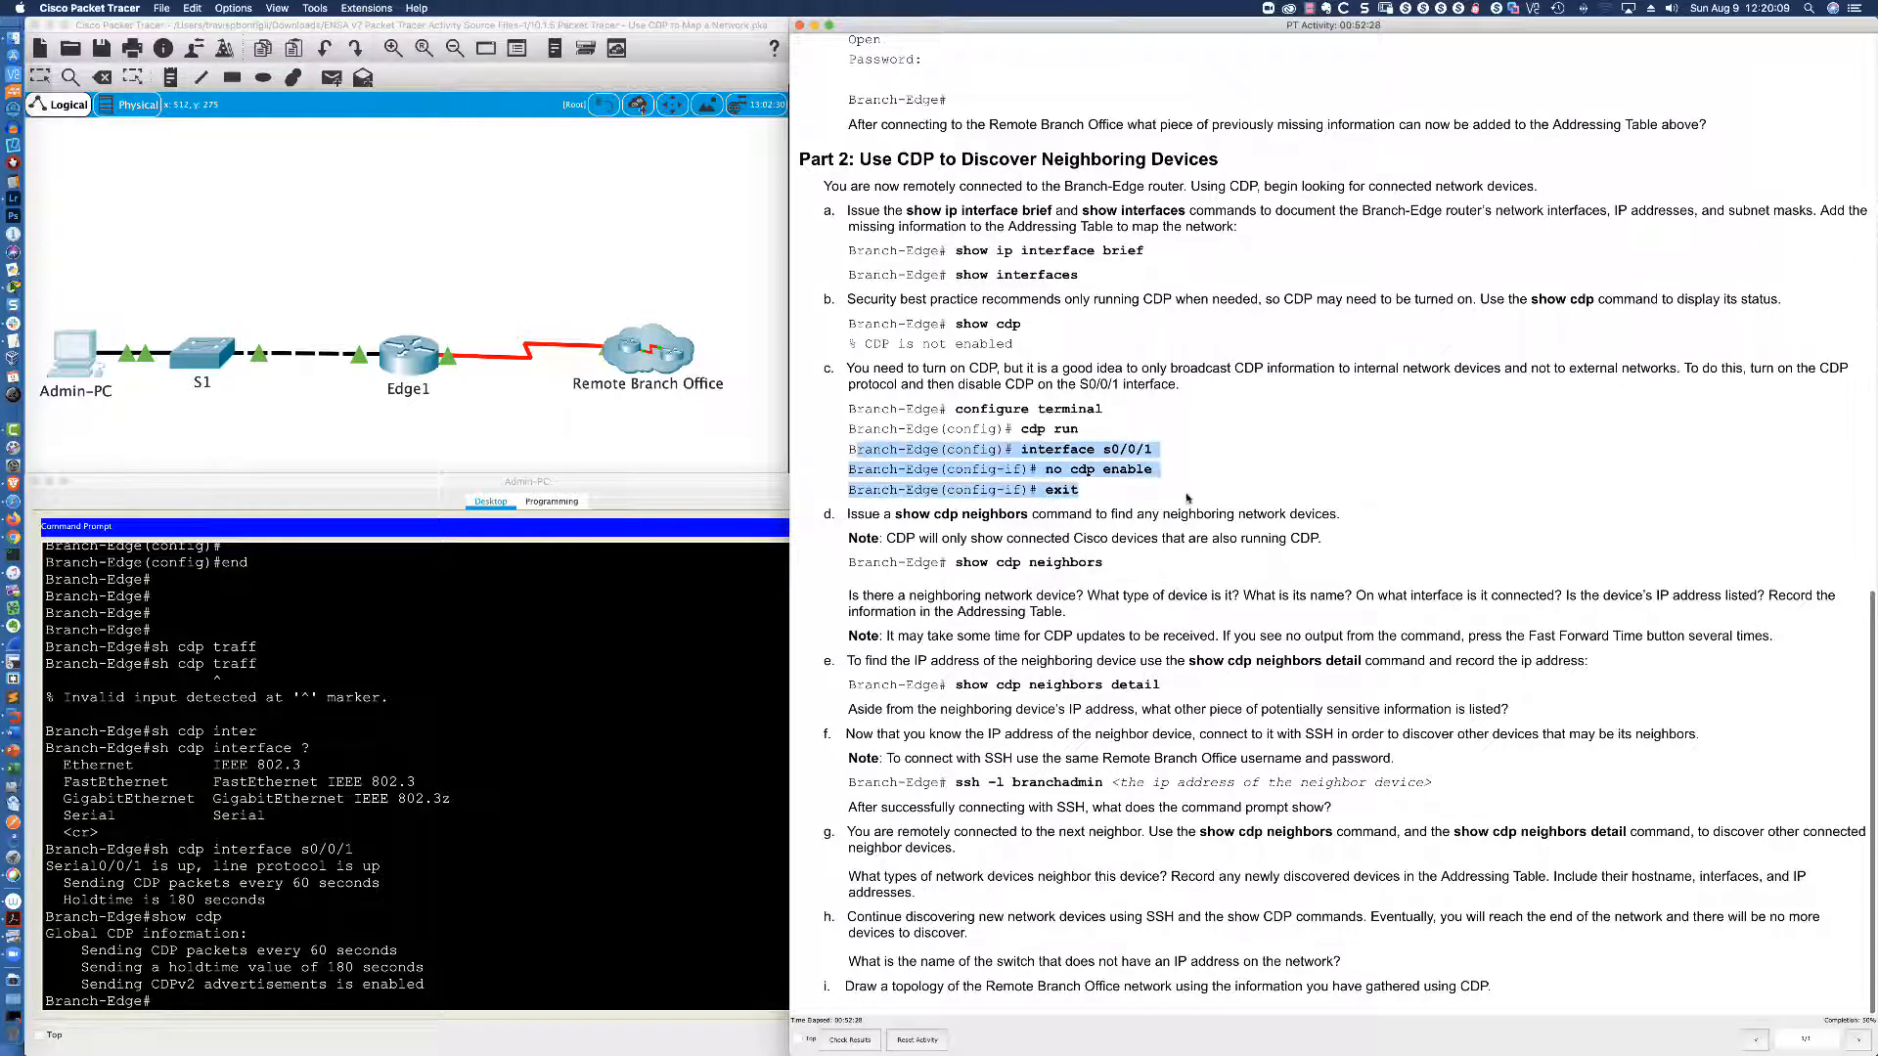
Enter configuration mode on Branch-Edge and disable CDP on interface s0/0/1 with no cdp enable.
{"action": "left_click", "coordinate": [691, 697]}
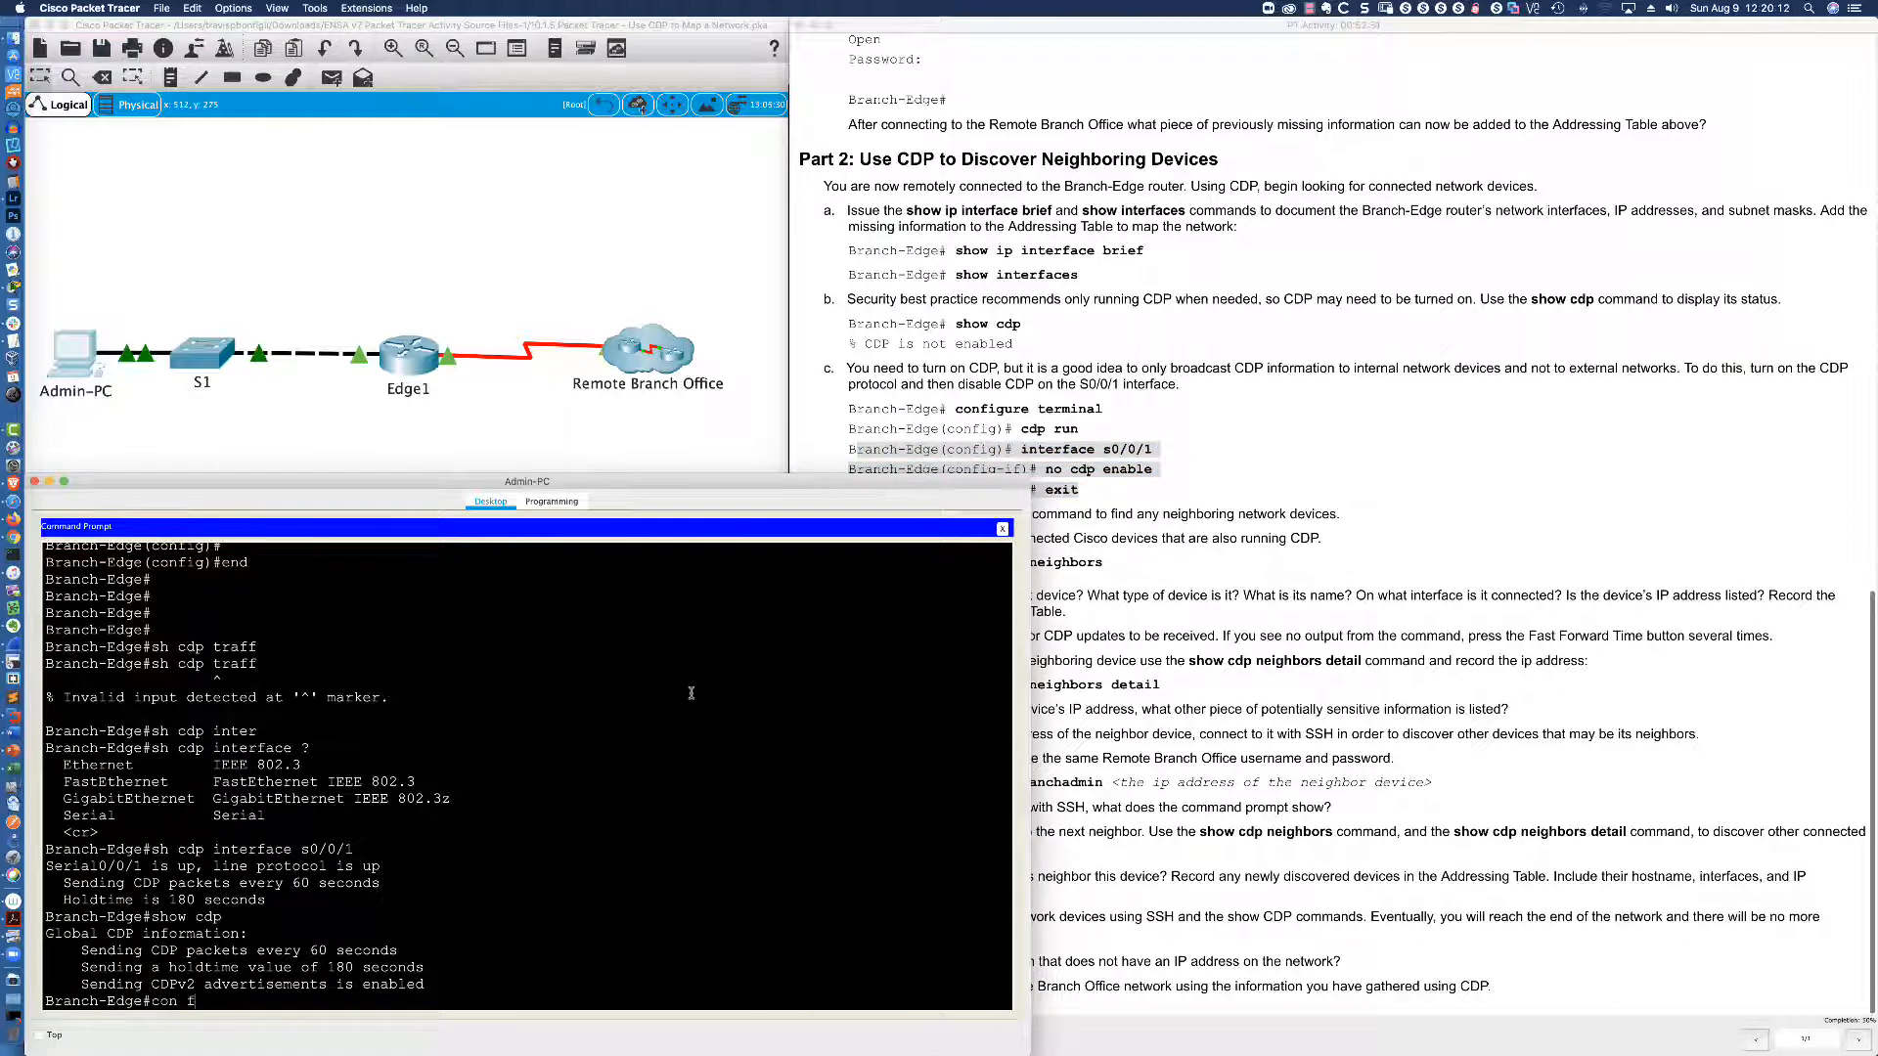
{"action": "type", "text": "con ft"}
{"action": "key", "text": "Return"}
{"action": "type", "text": "con f t"}
{"action": "key", "text": "Return"}
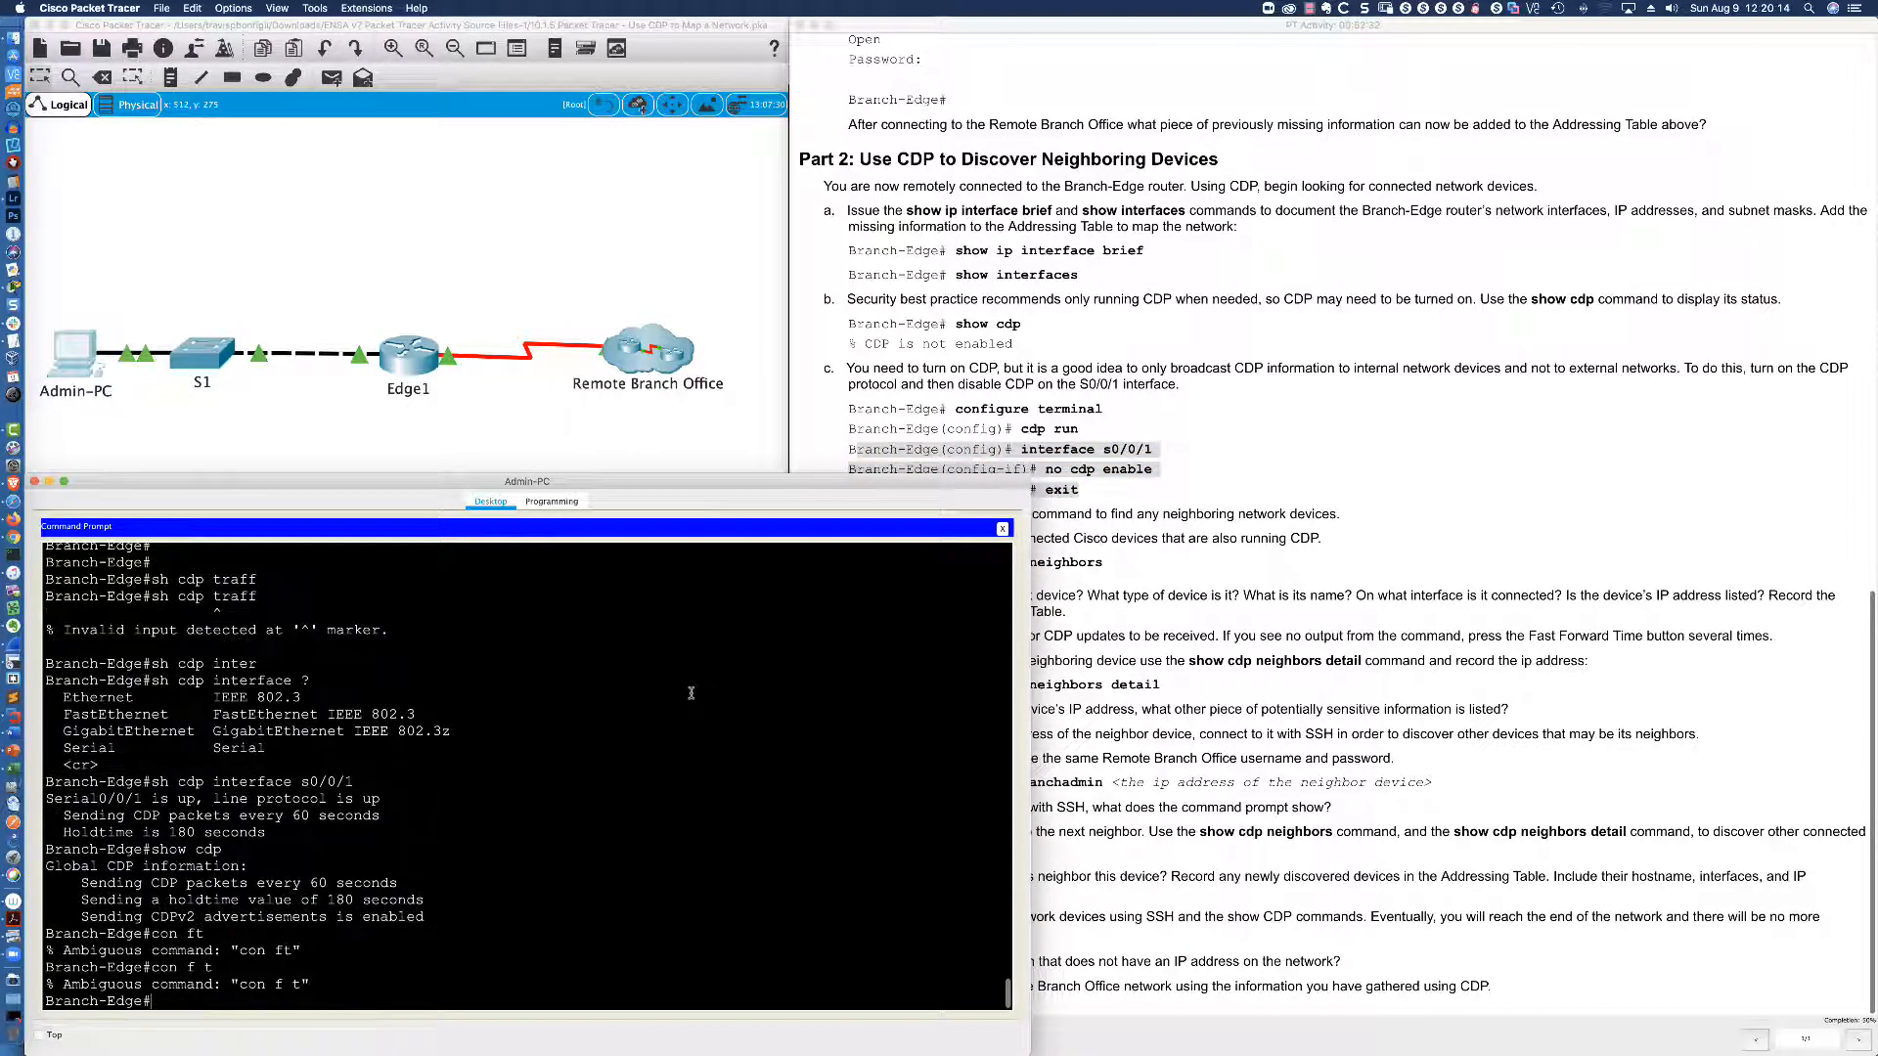
{"action": "type", "text": "conf t"}
{"action": "key", "text": "Return"}
{"action": "type", "text": "int s0/0/1"}
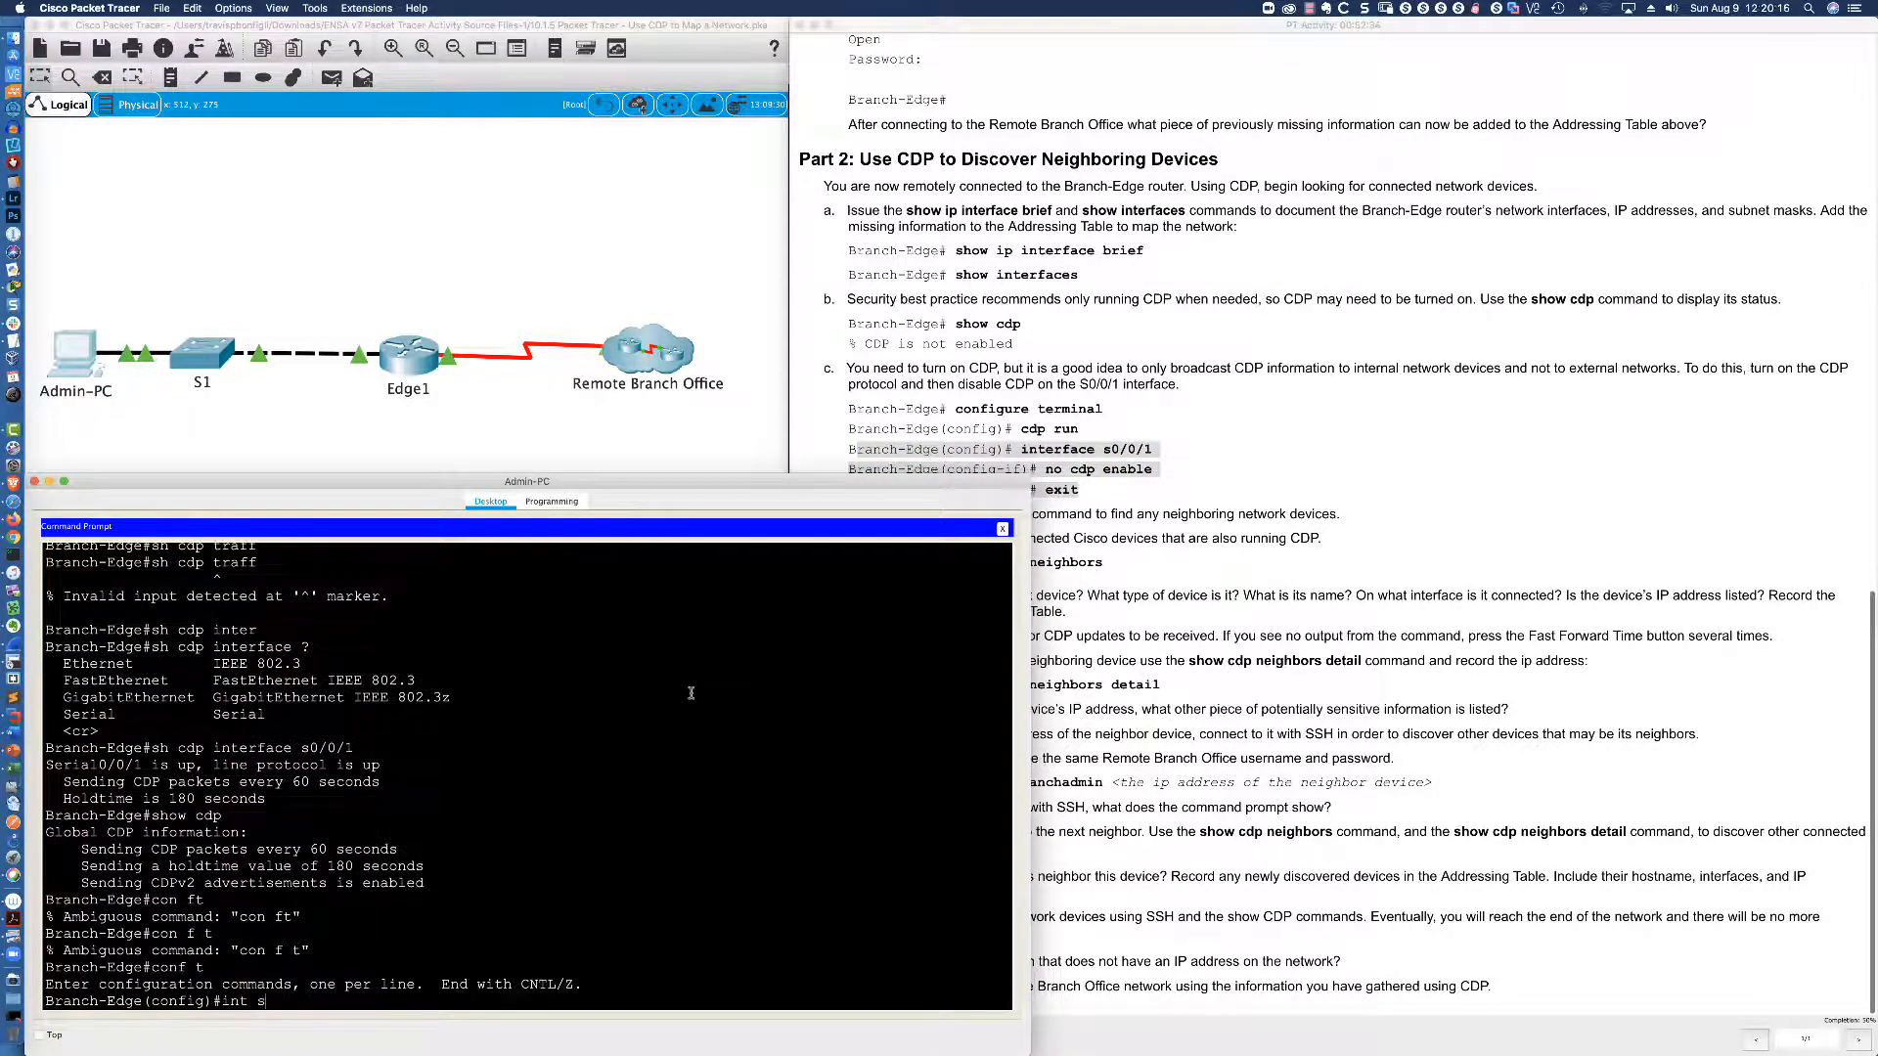
{"action": "key", "text": "Return"}
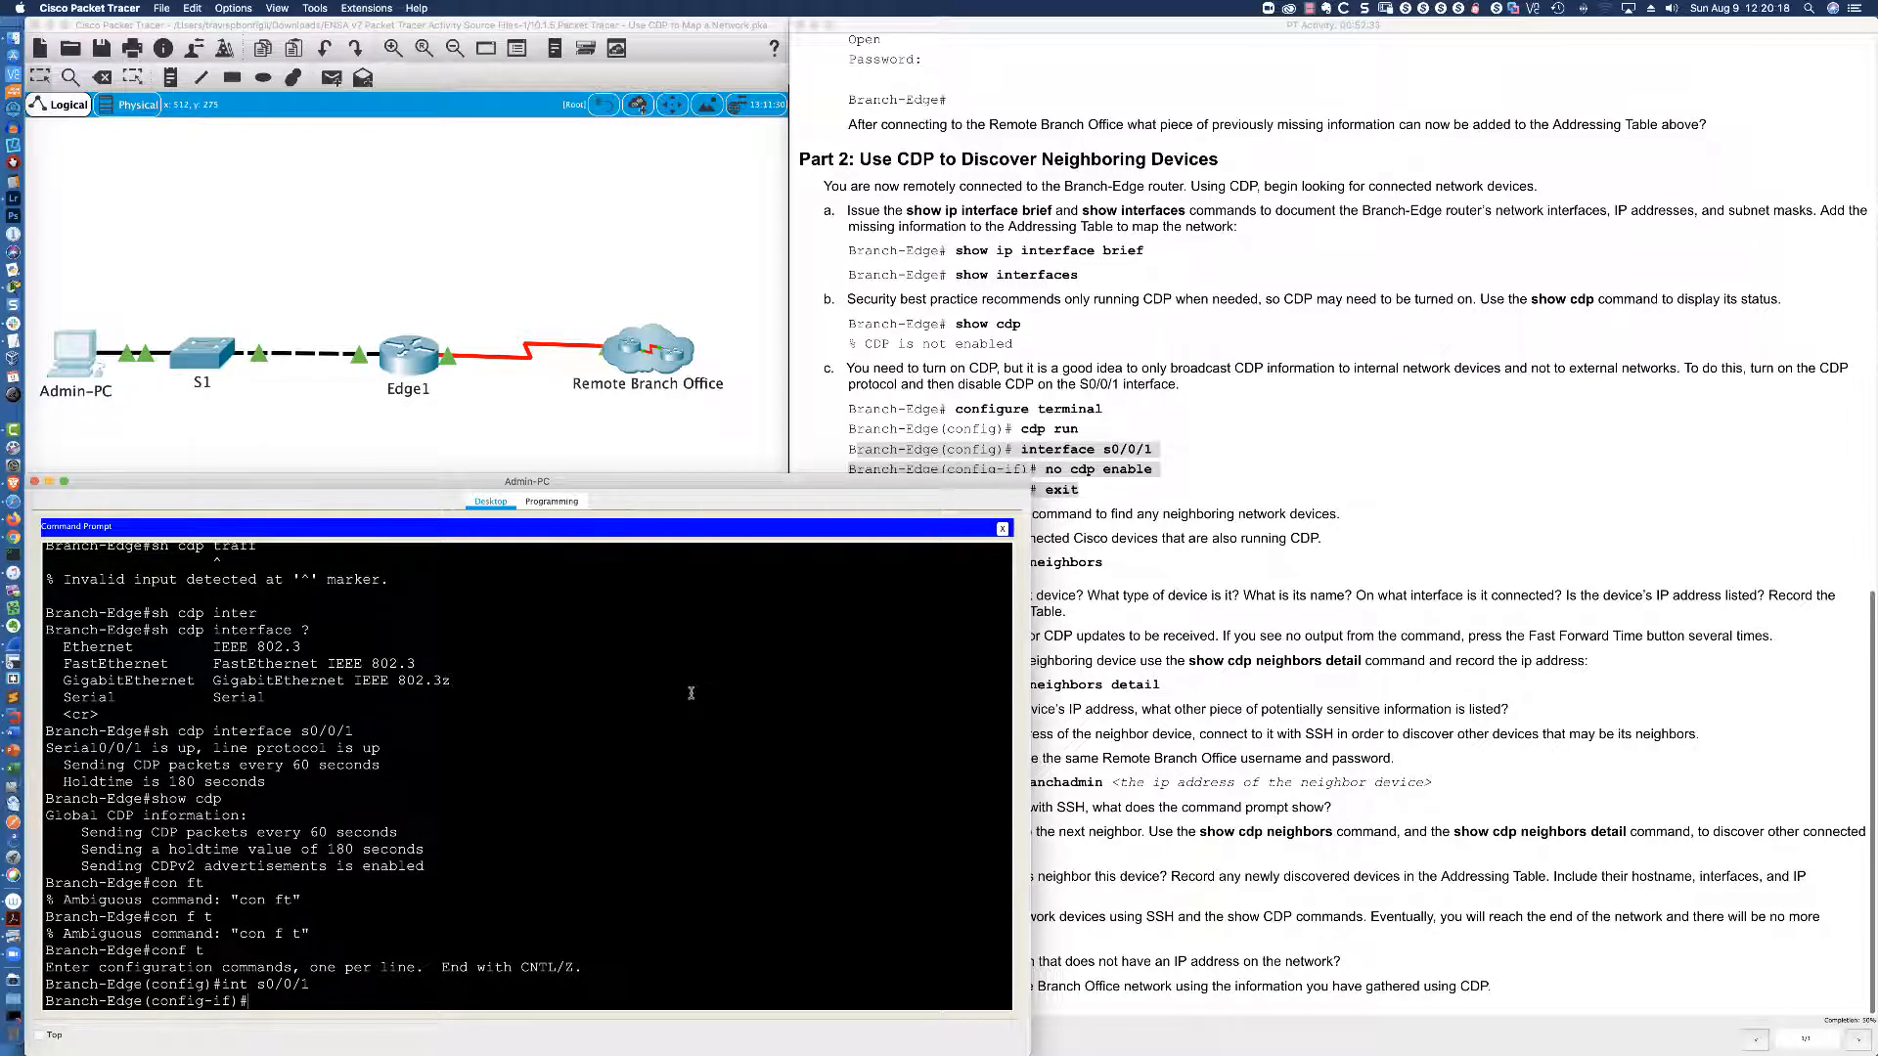
{"action": "type", "text": "no cdp eng"}
{"action": "key", "text": "Tab"}
{"action": "key", "text": "BackSpace"}
{"action": "key", "text": "Tab"}
{"action": "key", "text": "Return"}
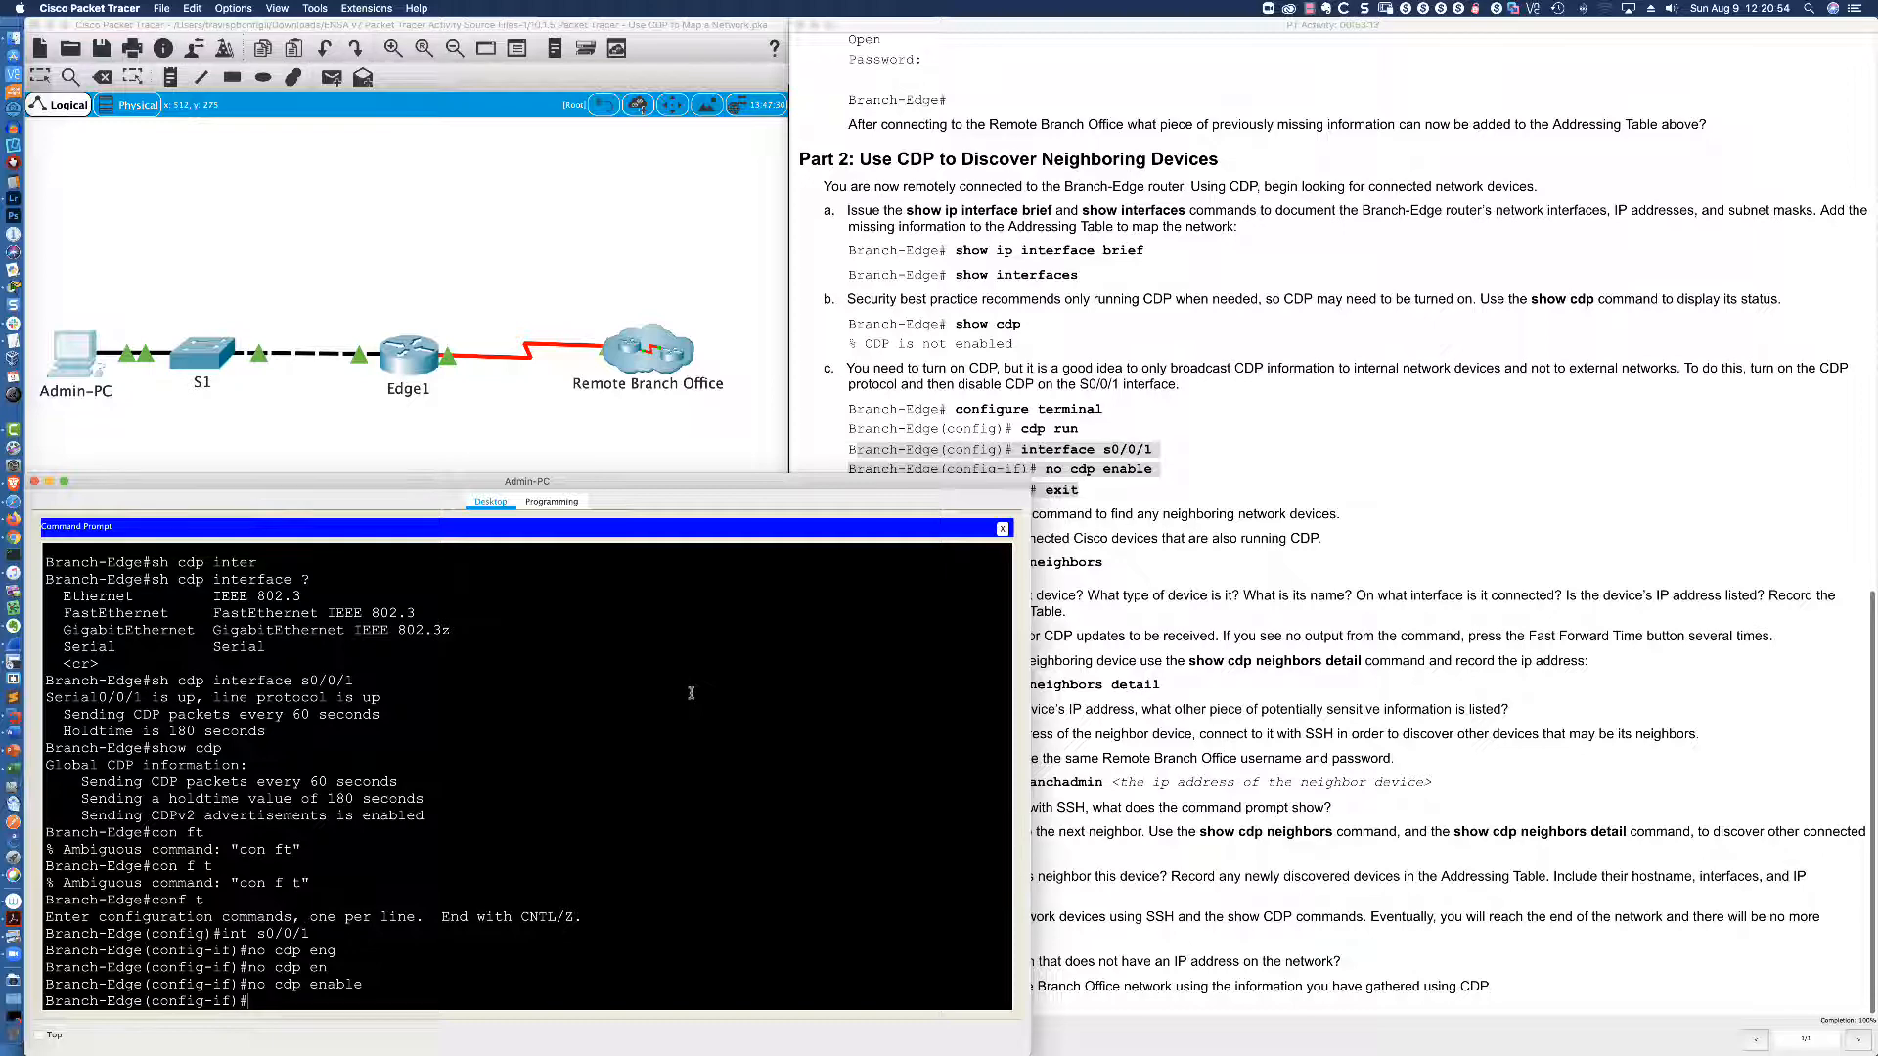
Review the full command list of step c in the instructions, from configure terminal to exit.
{"action": "left_click", "coordinate": [1222, 572]}
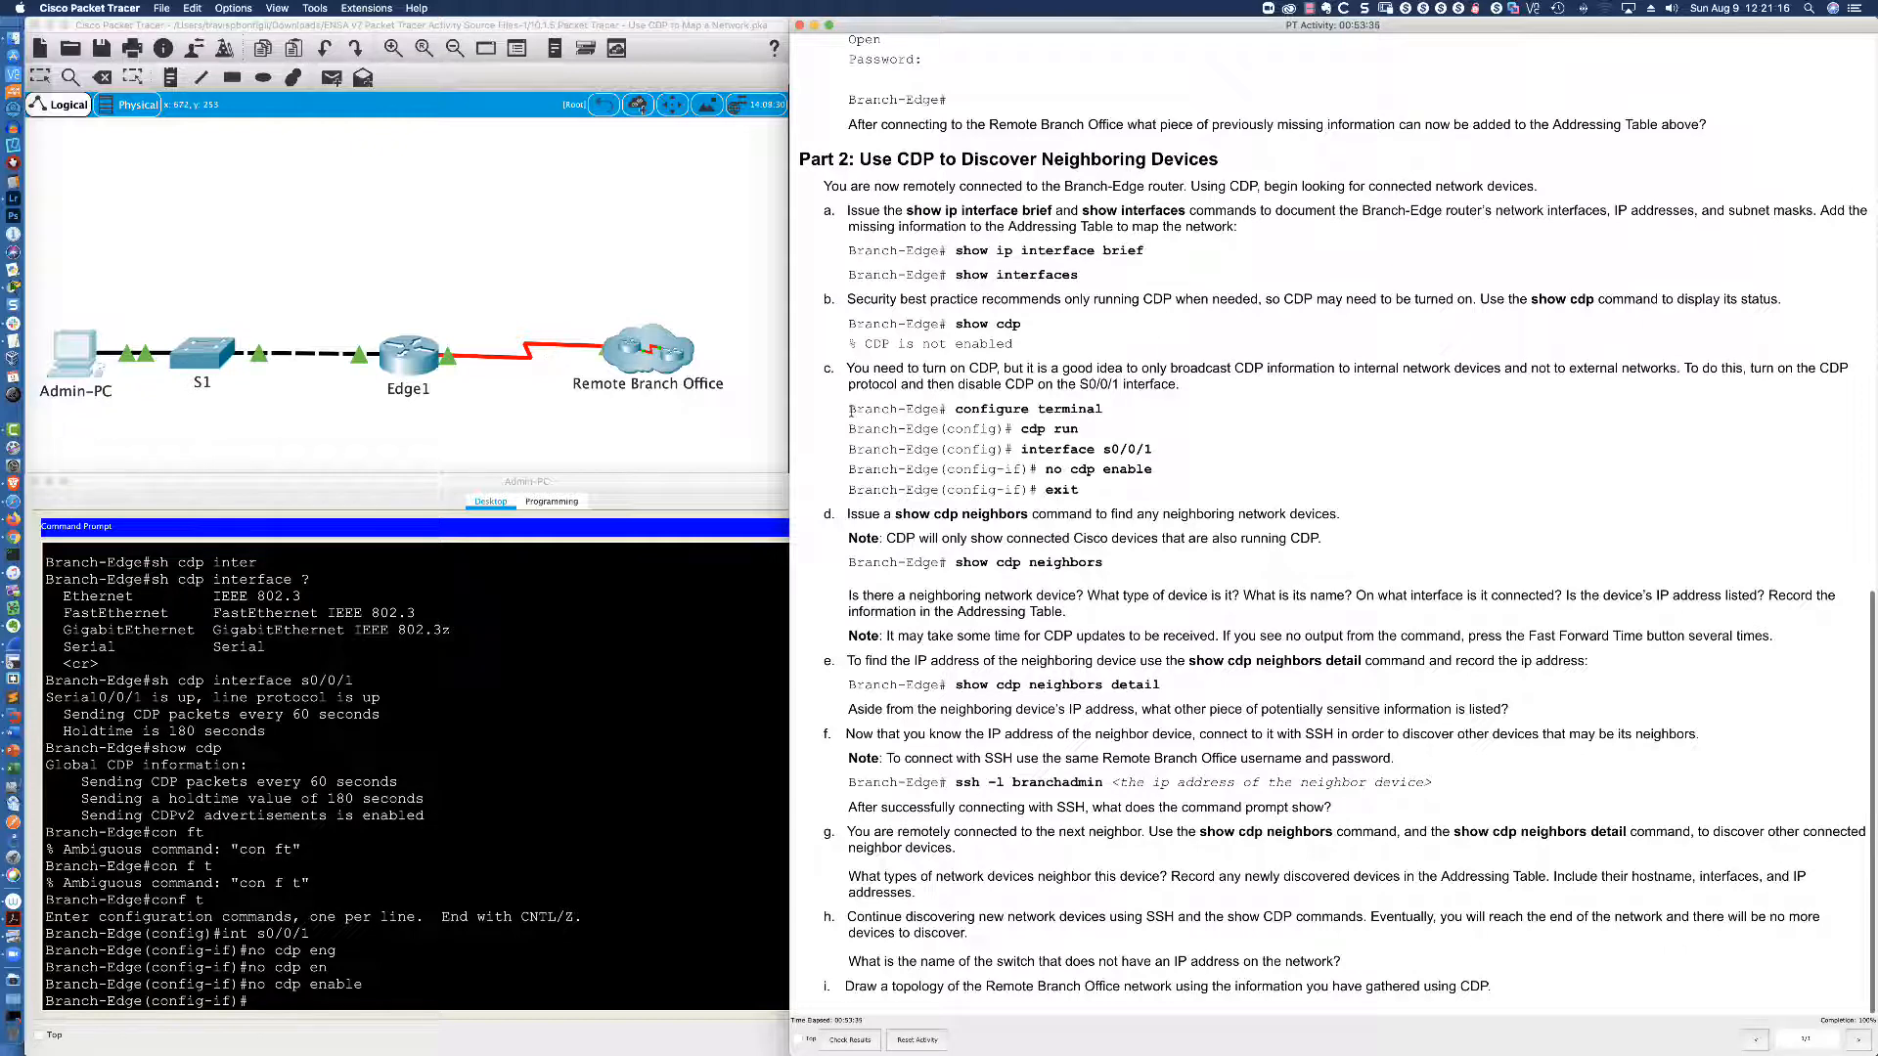
{"action": "left_click_drag", "start_coordinate": [849, 409], "coordinate": [1097, 494]}
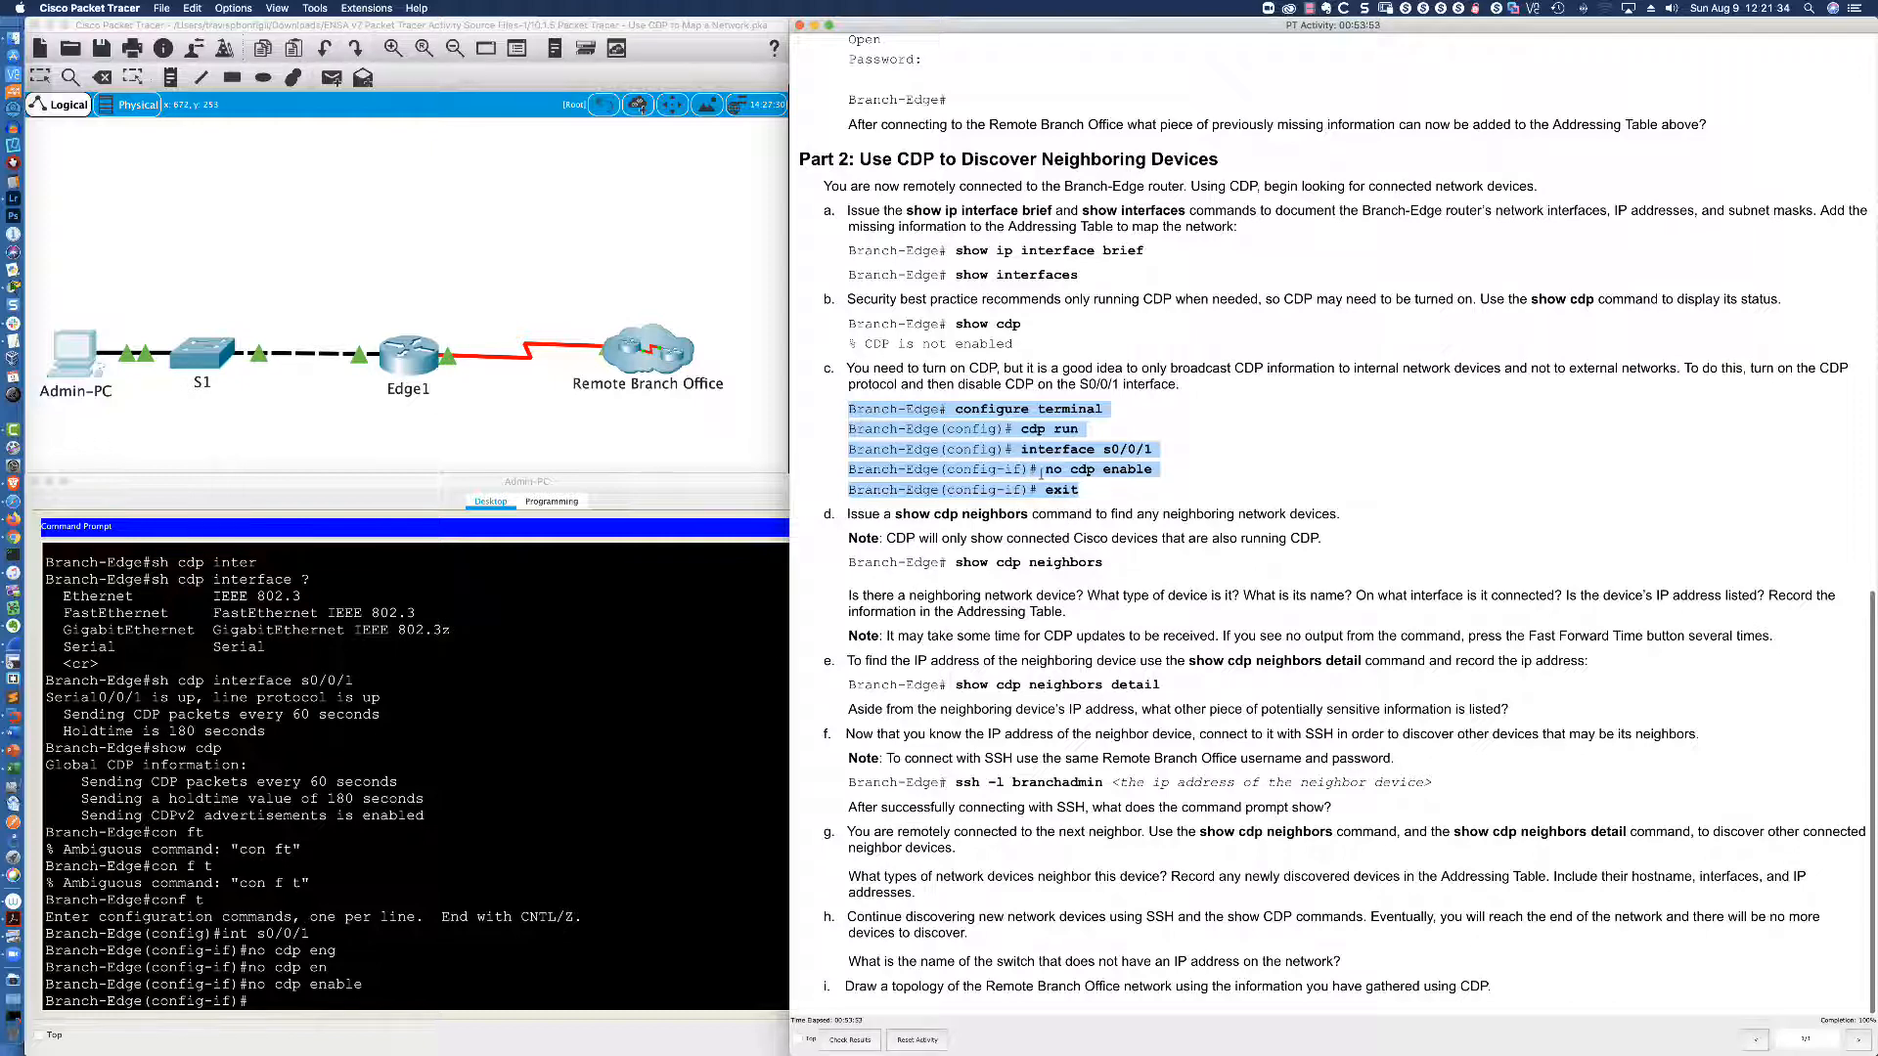
{"action": "left_click", "coordinate": [1089, 498]}
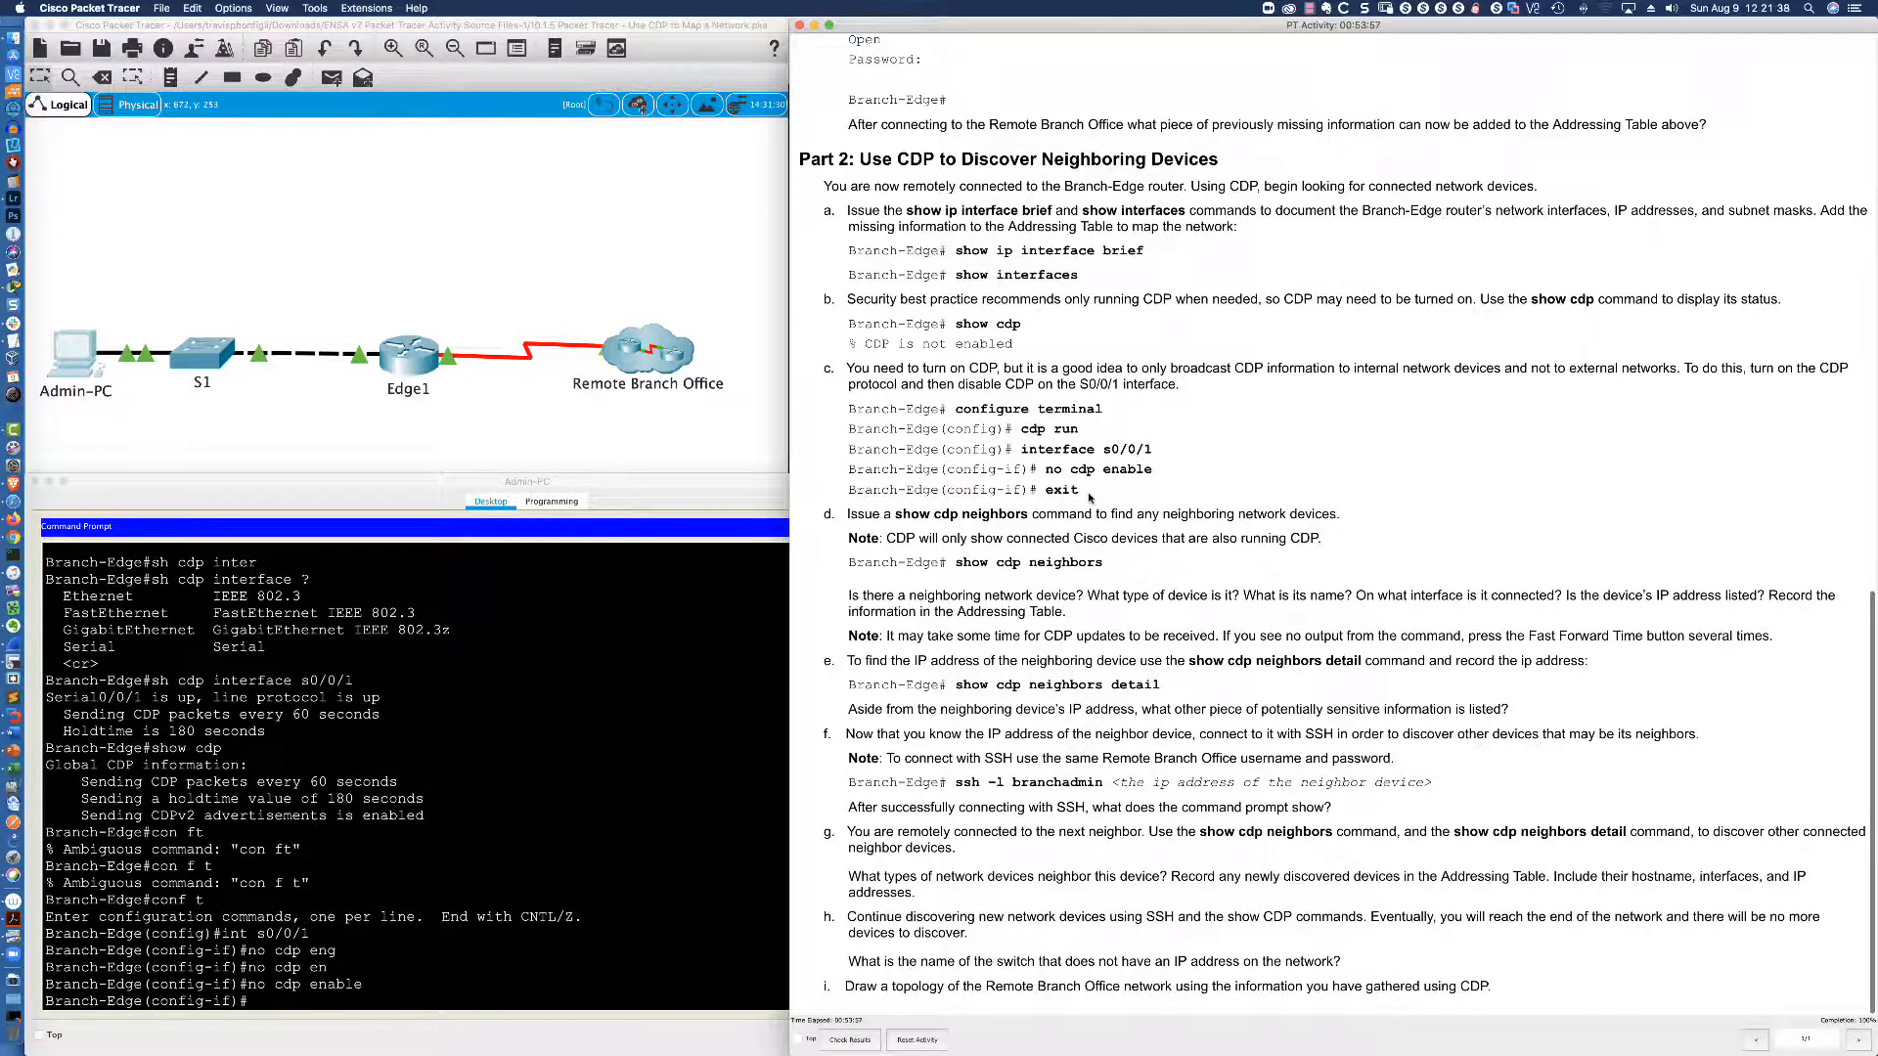
End interface configuration on Branch-Edge and return to the privileged EXEC prompt.
{"action": "left_click", "coordinate": [697, 787]}
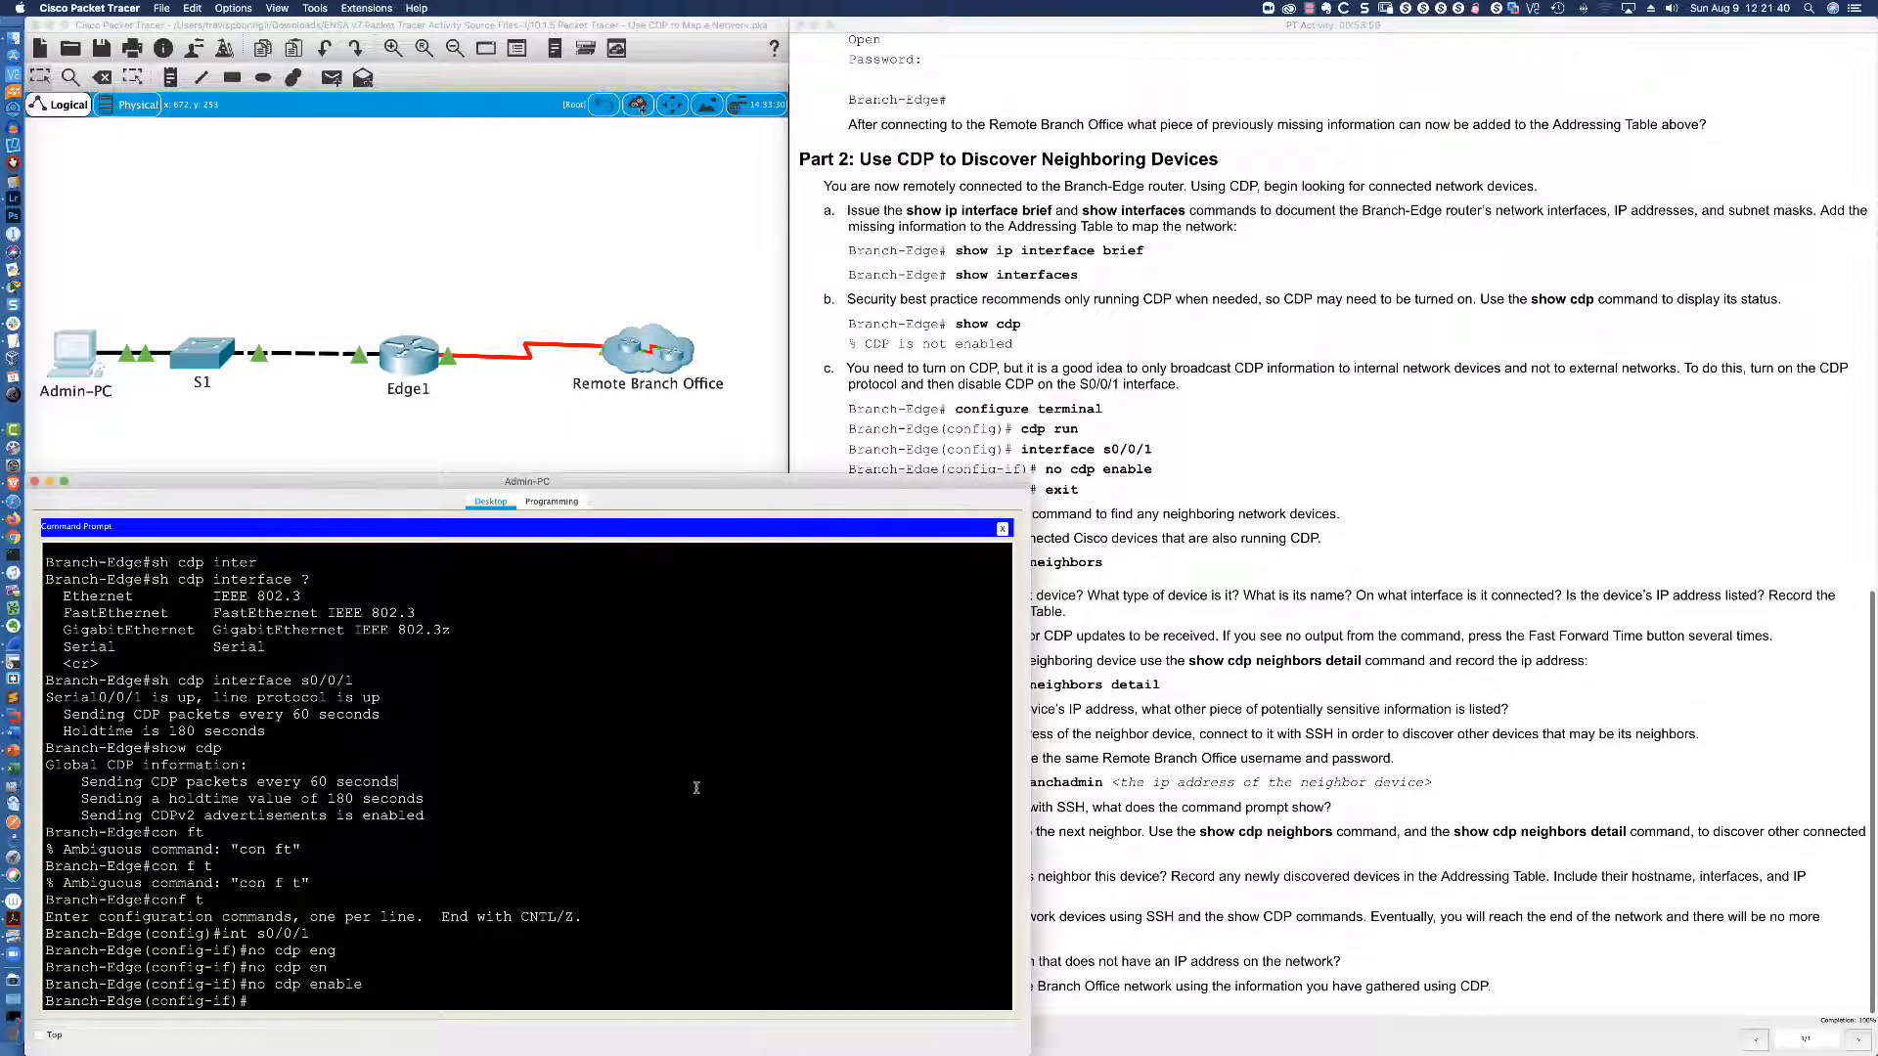
{"action": "type", "text": "end"}
{"action": "key", "text": "Return"}
{"action": "key", "text": "Return"}
{"action": "key", "text": "Return"}
{"action": "key", "text": "Return"}
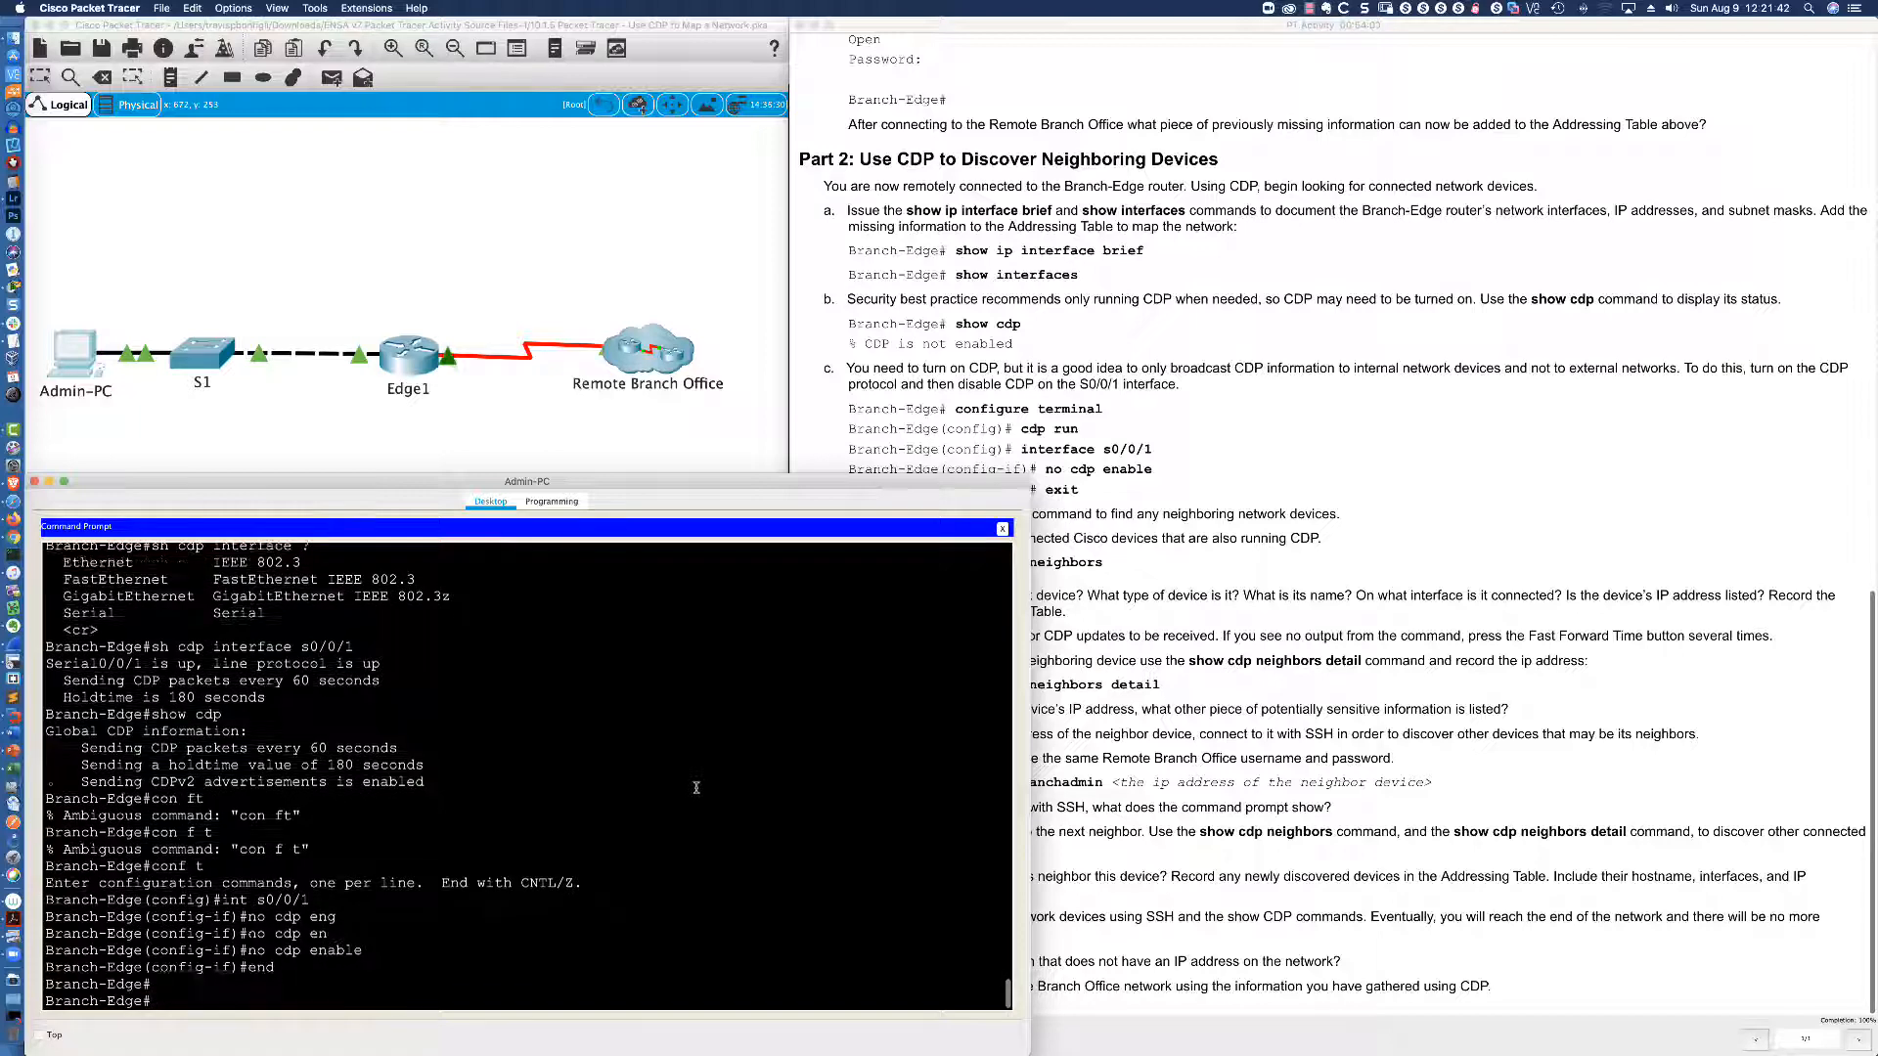
Display the CDP neighbors of Branch-Edge with show cdp neighbors.
{"action": "type", "text": "sh cdp n"}
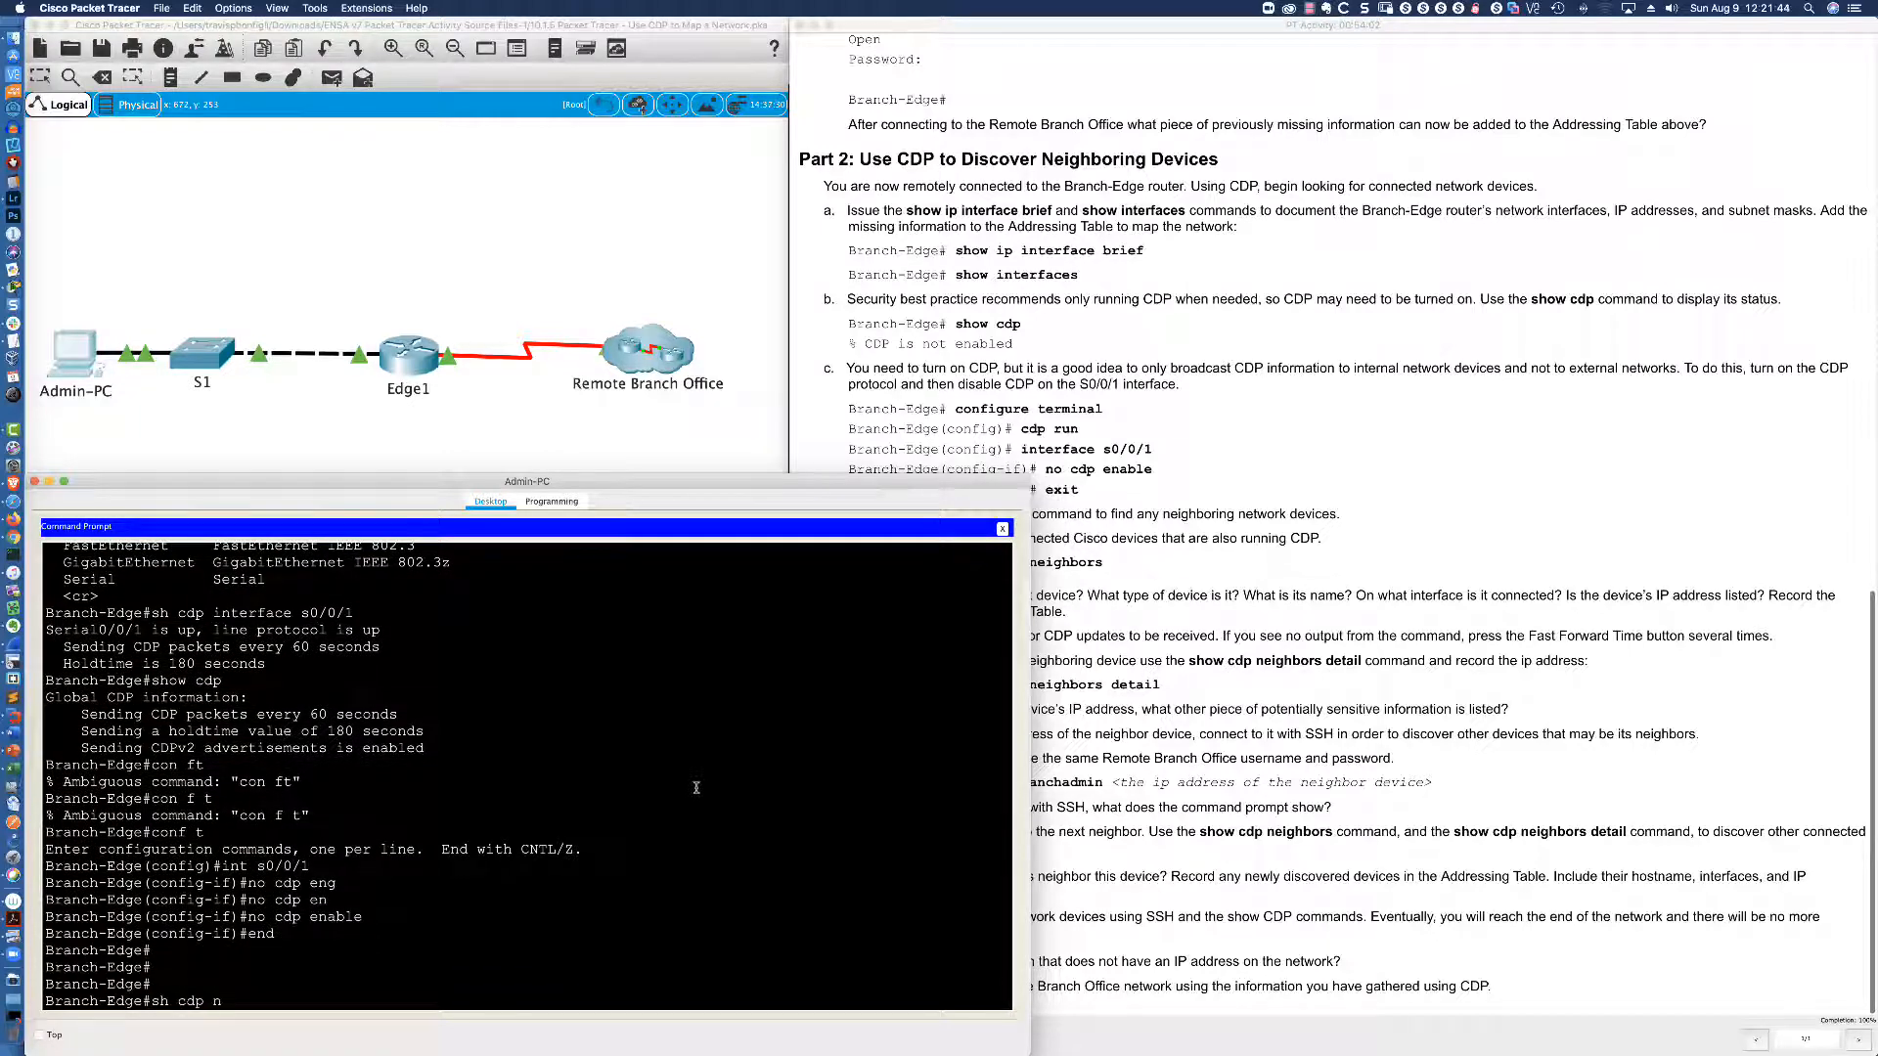
{"action": "type", "text": "eigh"}
{"action": "key", "text": "Tab"}
{"action": "key", "text": "Return"}
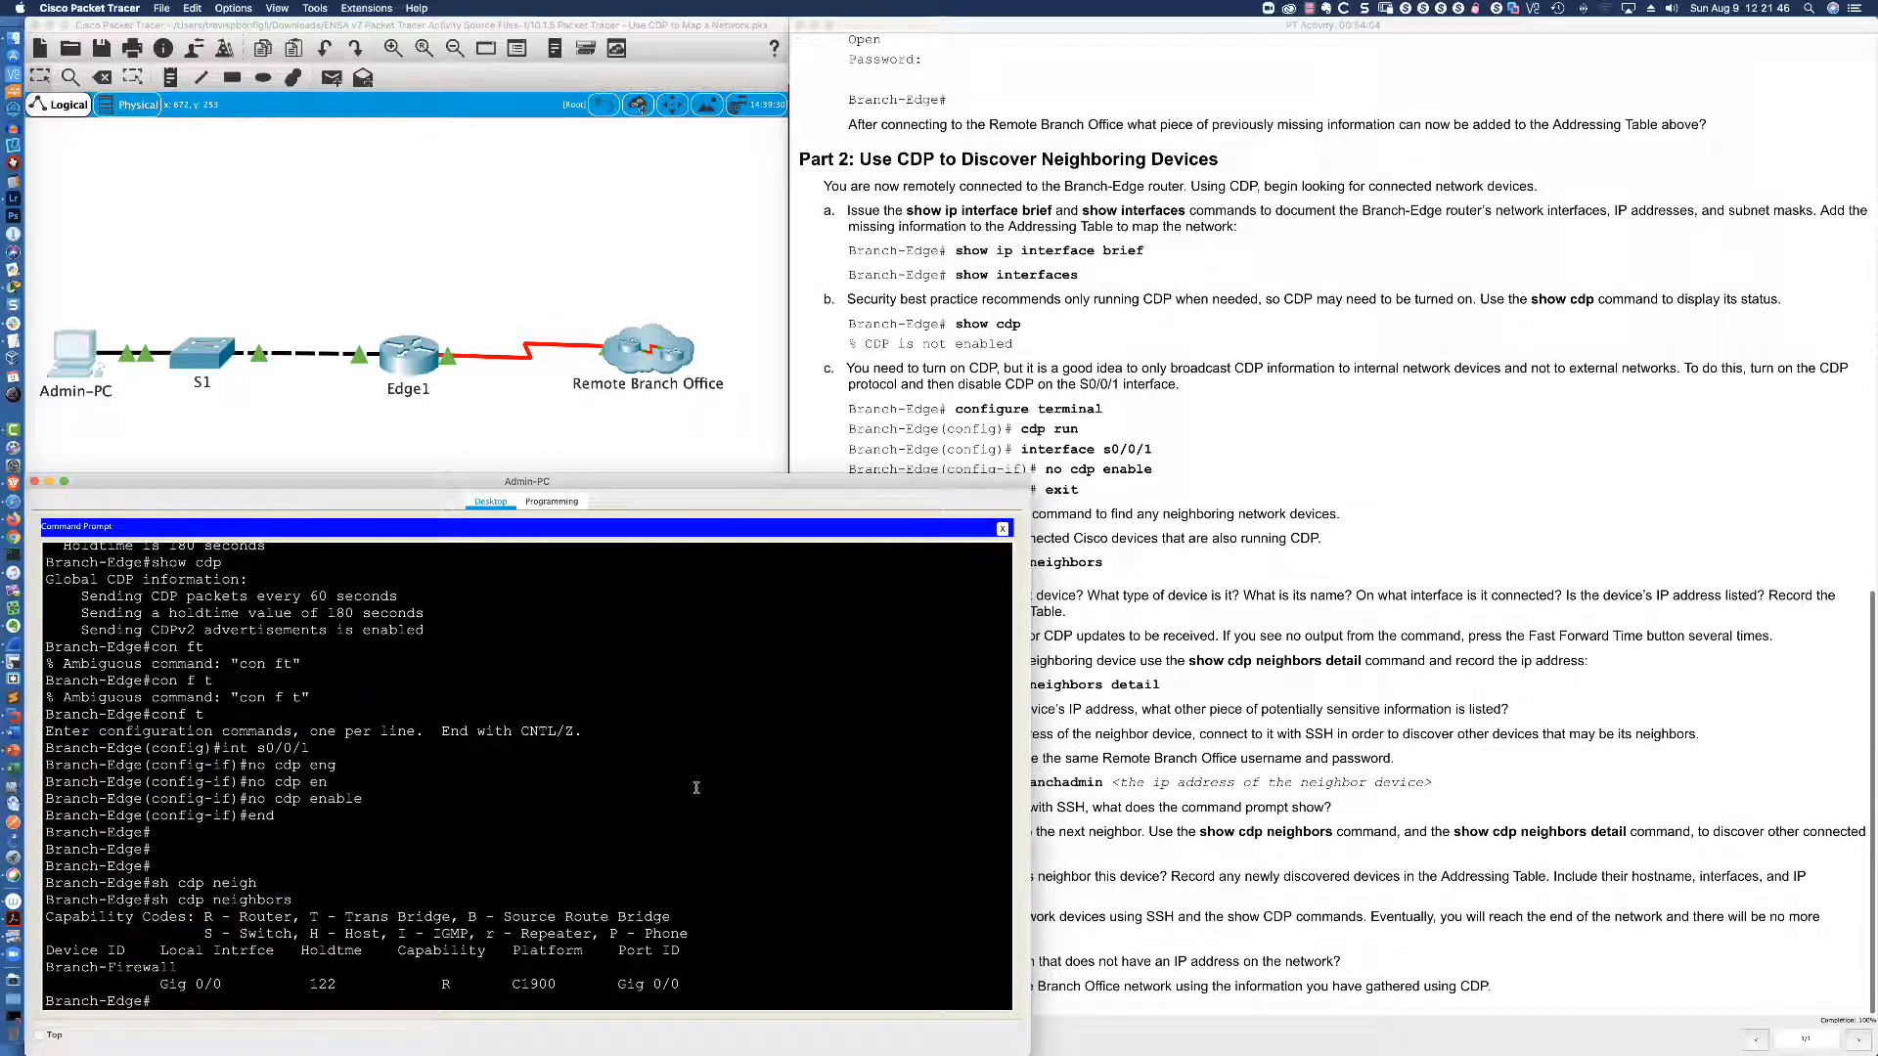
Compare step d's questions with the neighbor listing, highlighting the neighbor's capability, platform, device ID and port ID.
{"action": "left_click", "coordinate": [1040, 585]}
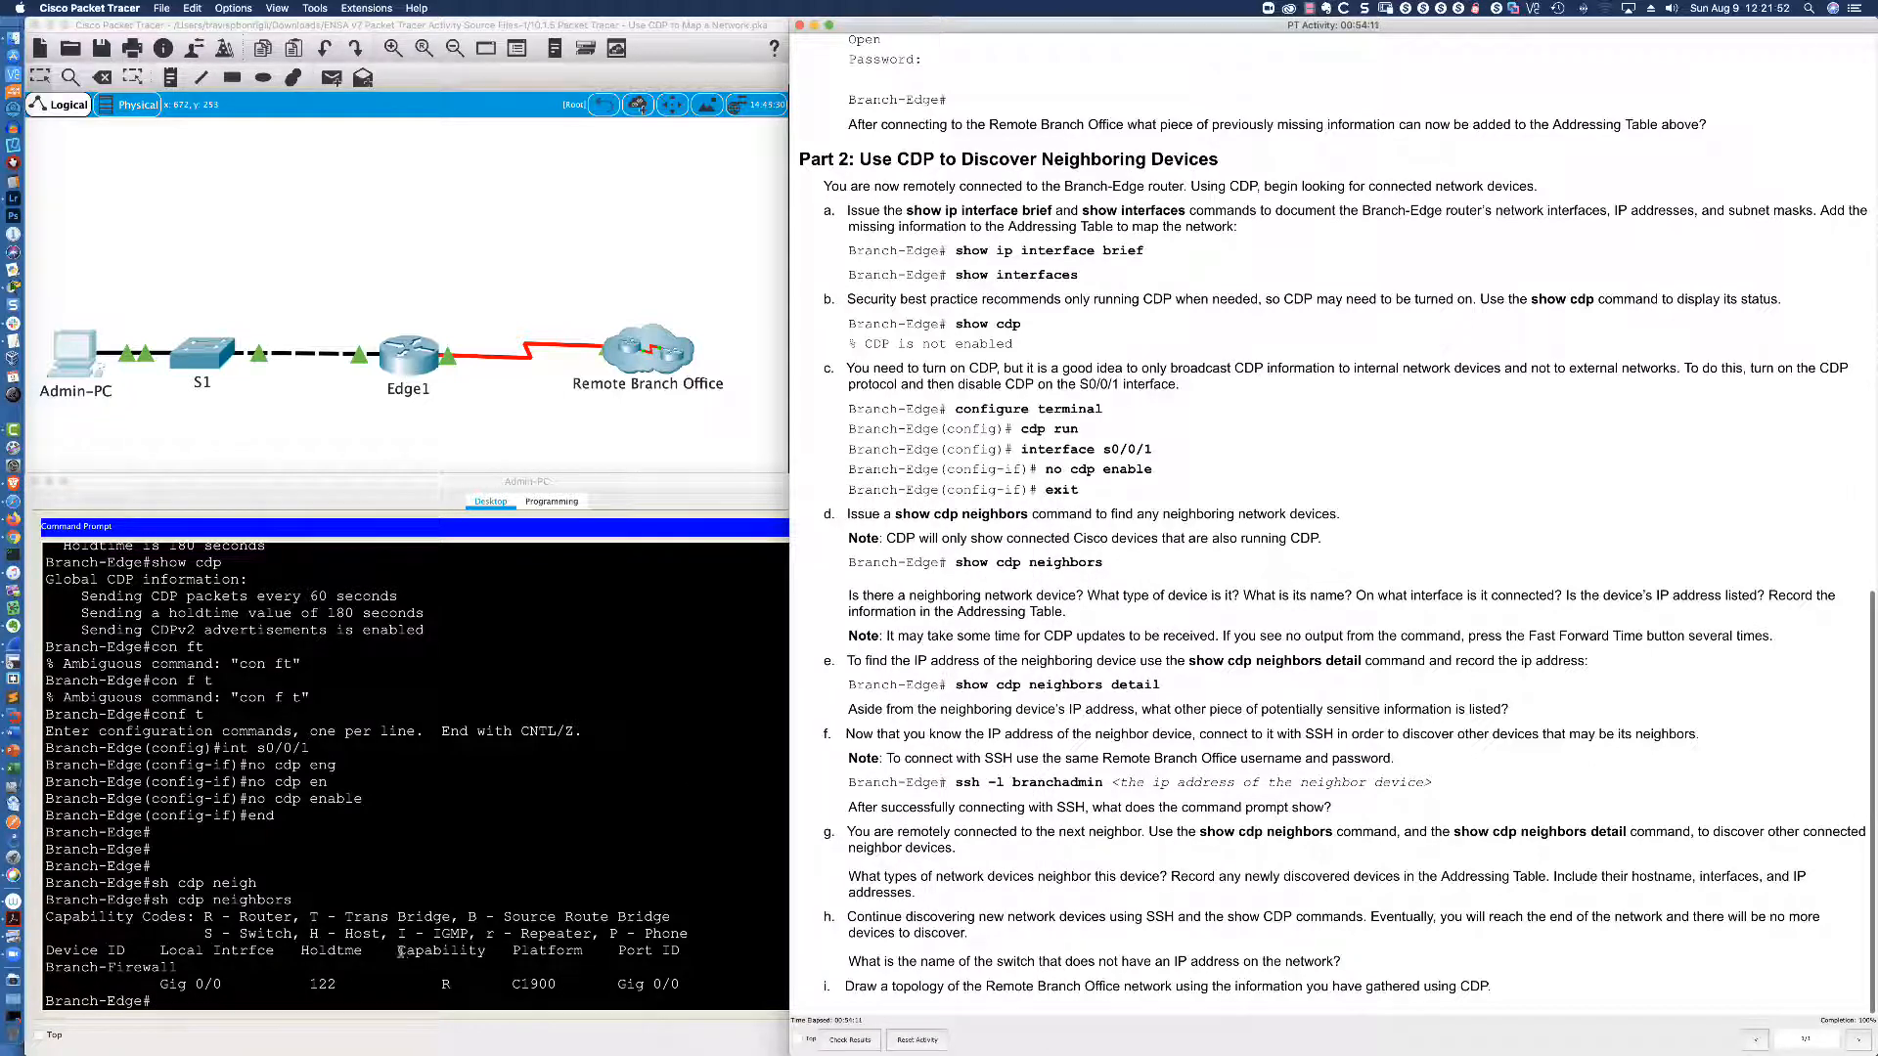
{"action": "left_click_drag", "start_coordinate": [398, 949], "coordinate": [481, 951]}
{"action": "double_click", "coordinate": [445, 984]}
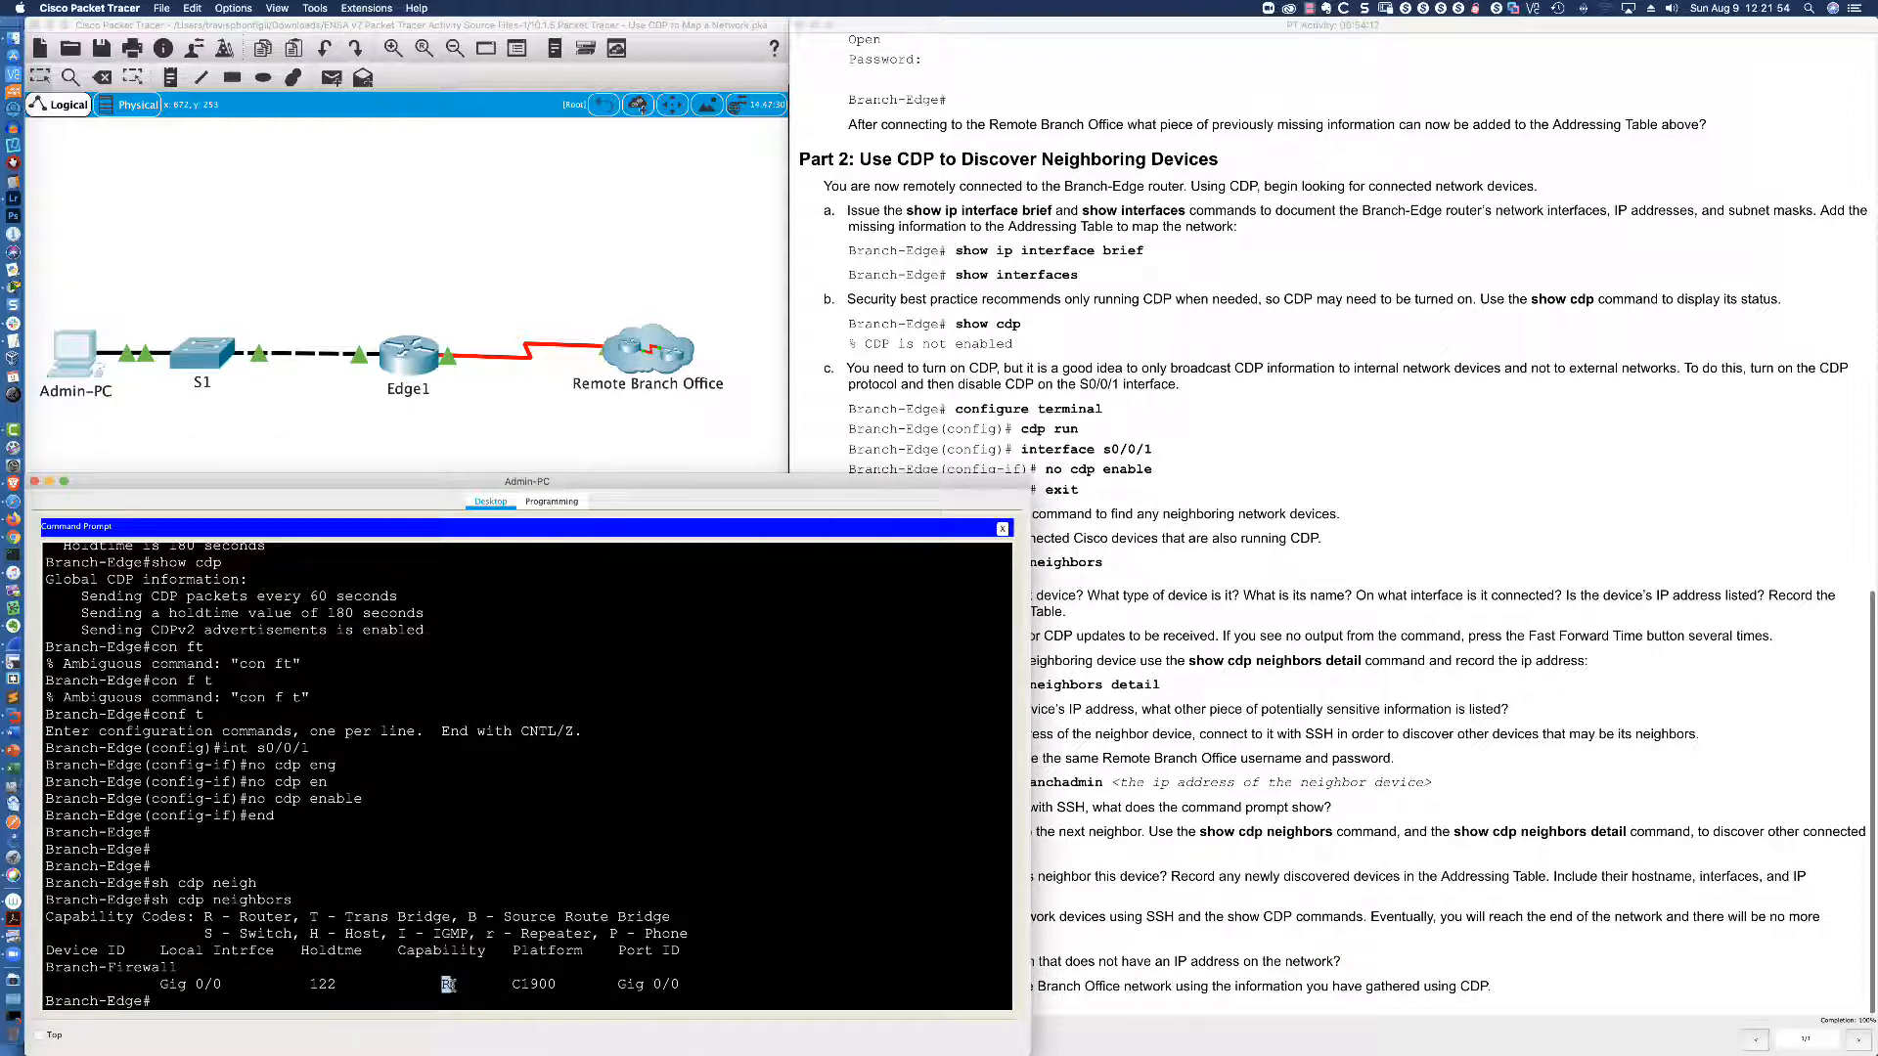
{"action": "double_click", "coordinate": [514, 984]}
{"action": "left_click_drag", "start_coordinate": [177, 968], "coordinate": [44, 969]}
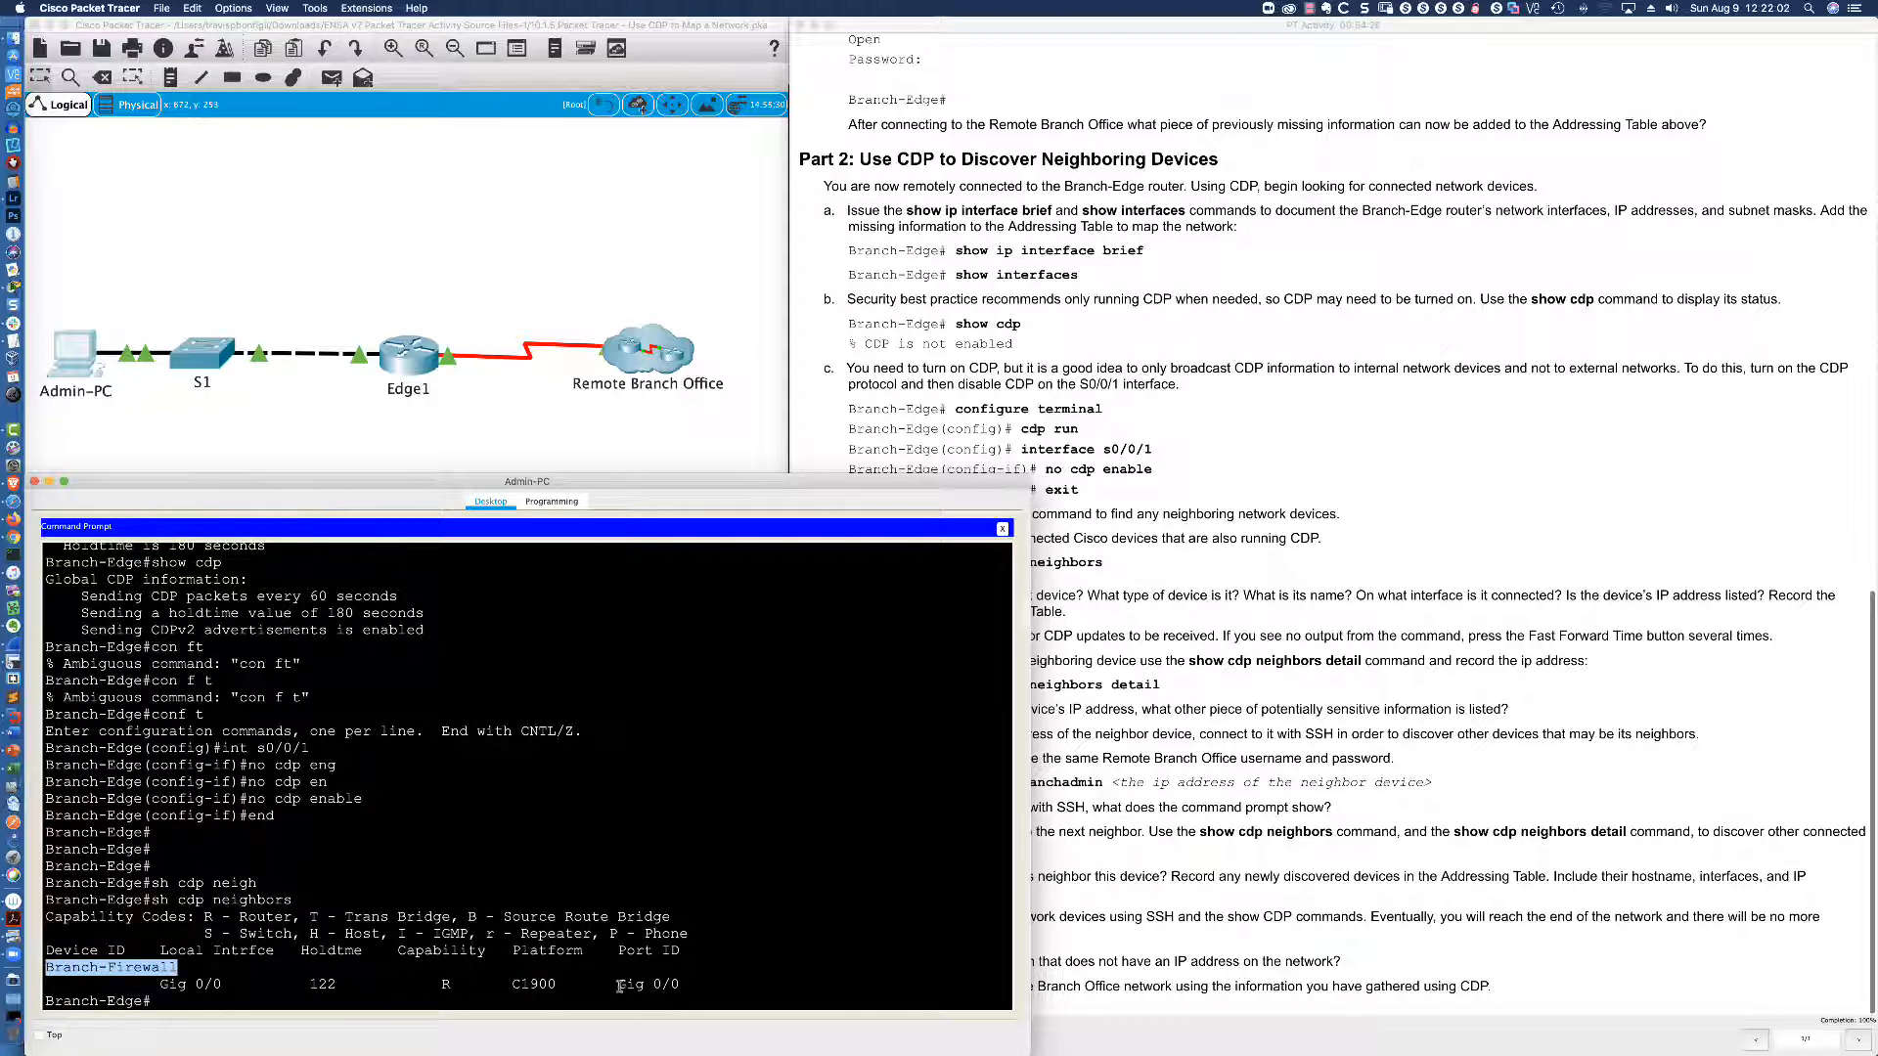
{"action": "left_click_drag", "start_coordinate": [618, 984], "coordinate": [679, 984]}
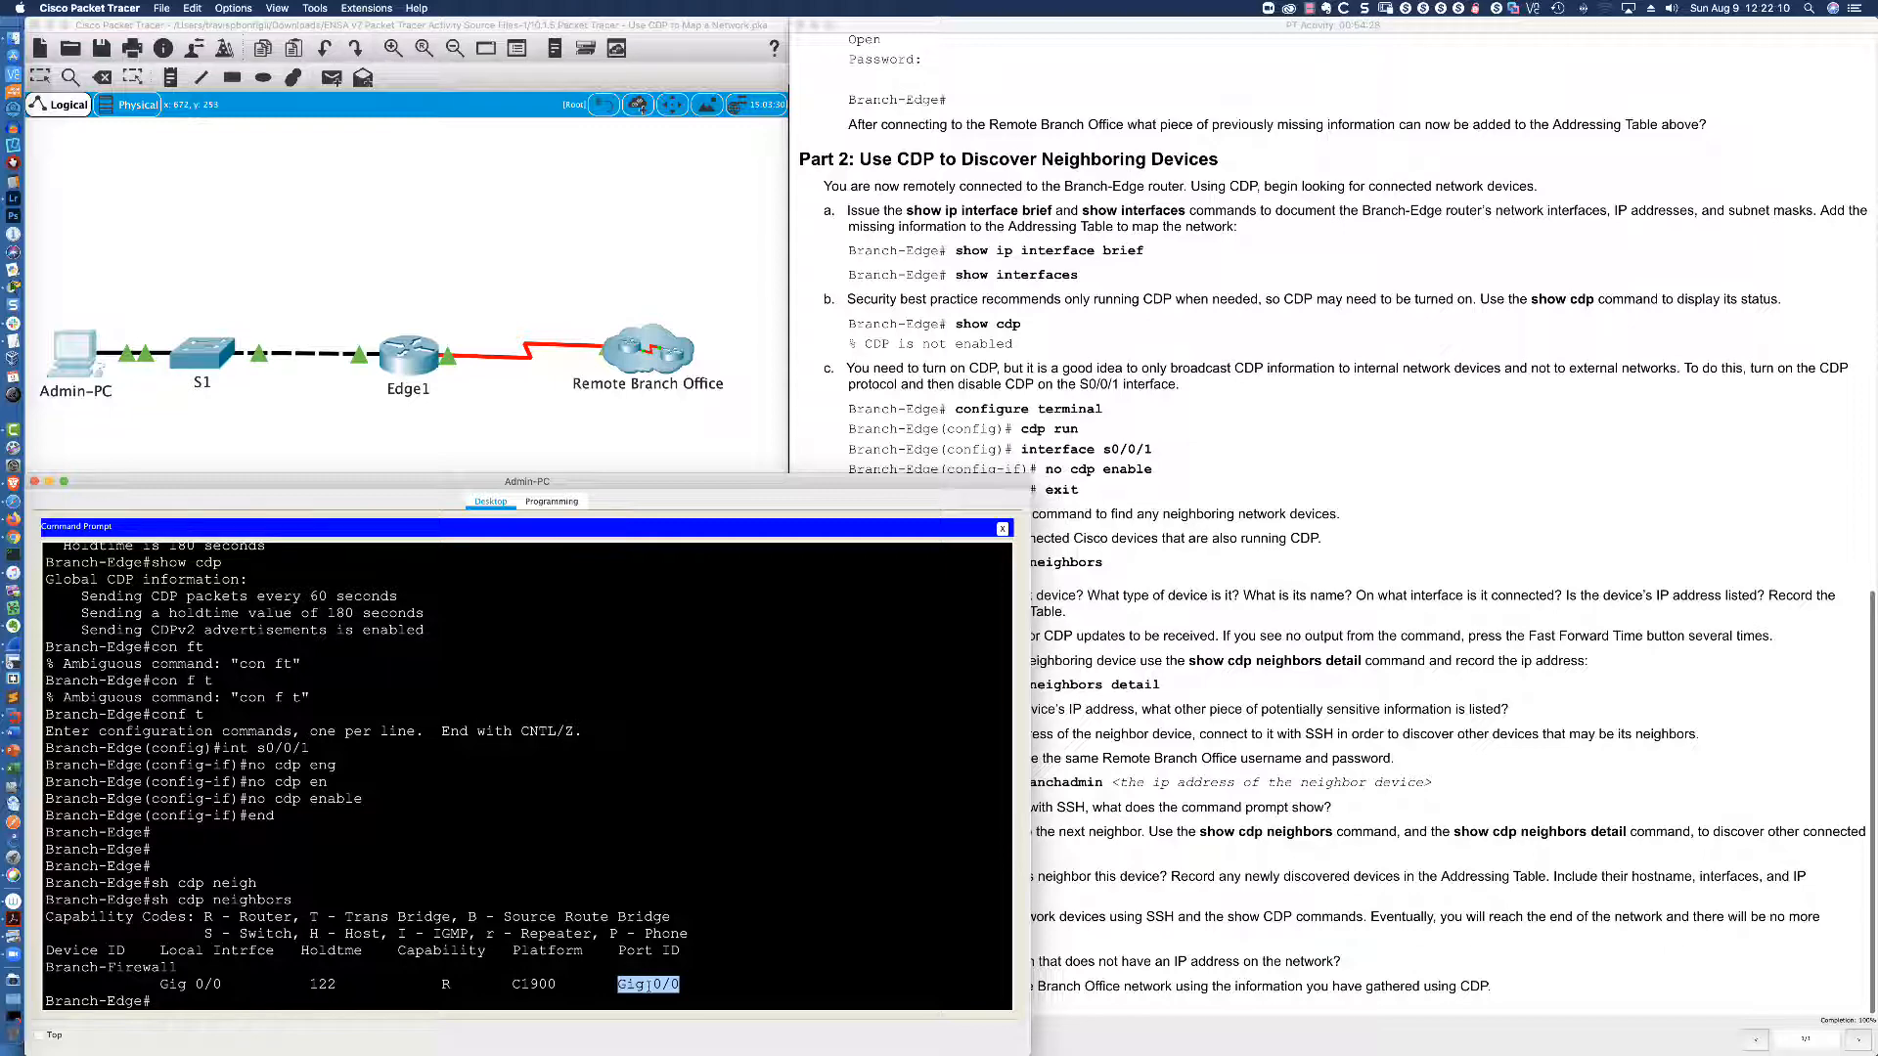
Check step e of the instructions and display the detailed CDP neighbor information on Branch-Edge with show cdp neighbors detail.
{"action": "left_click", "coordinate": [1156, 565]}
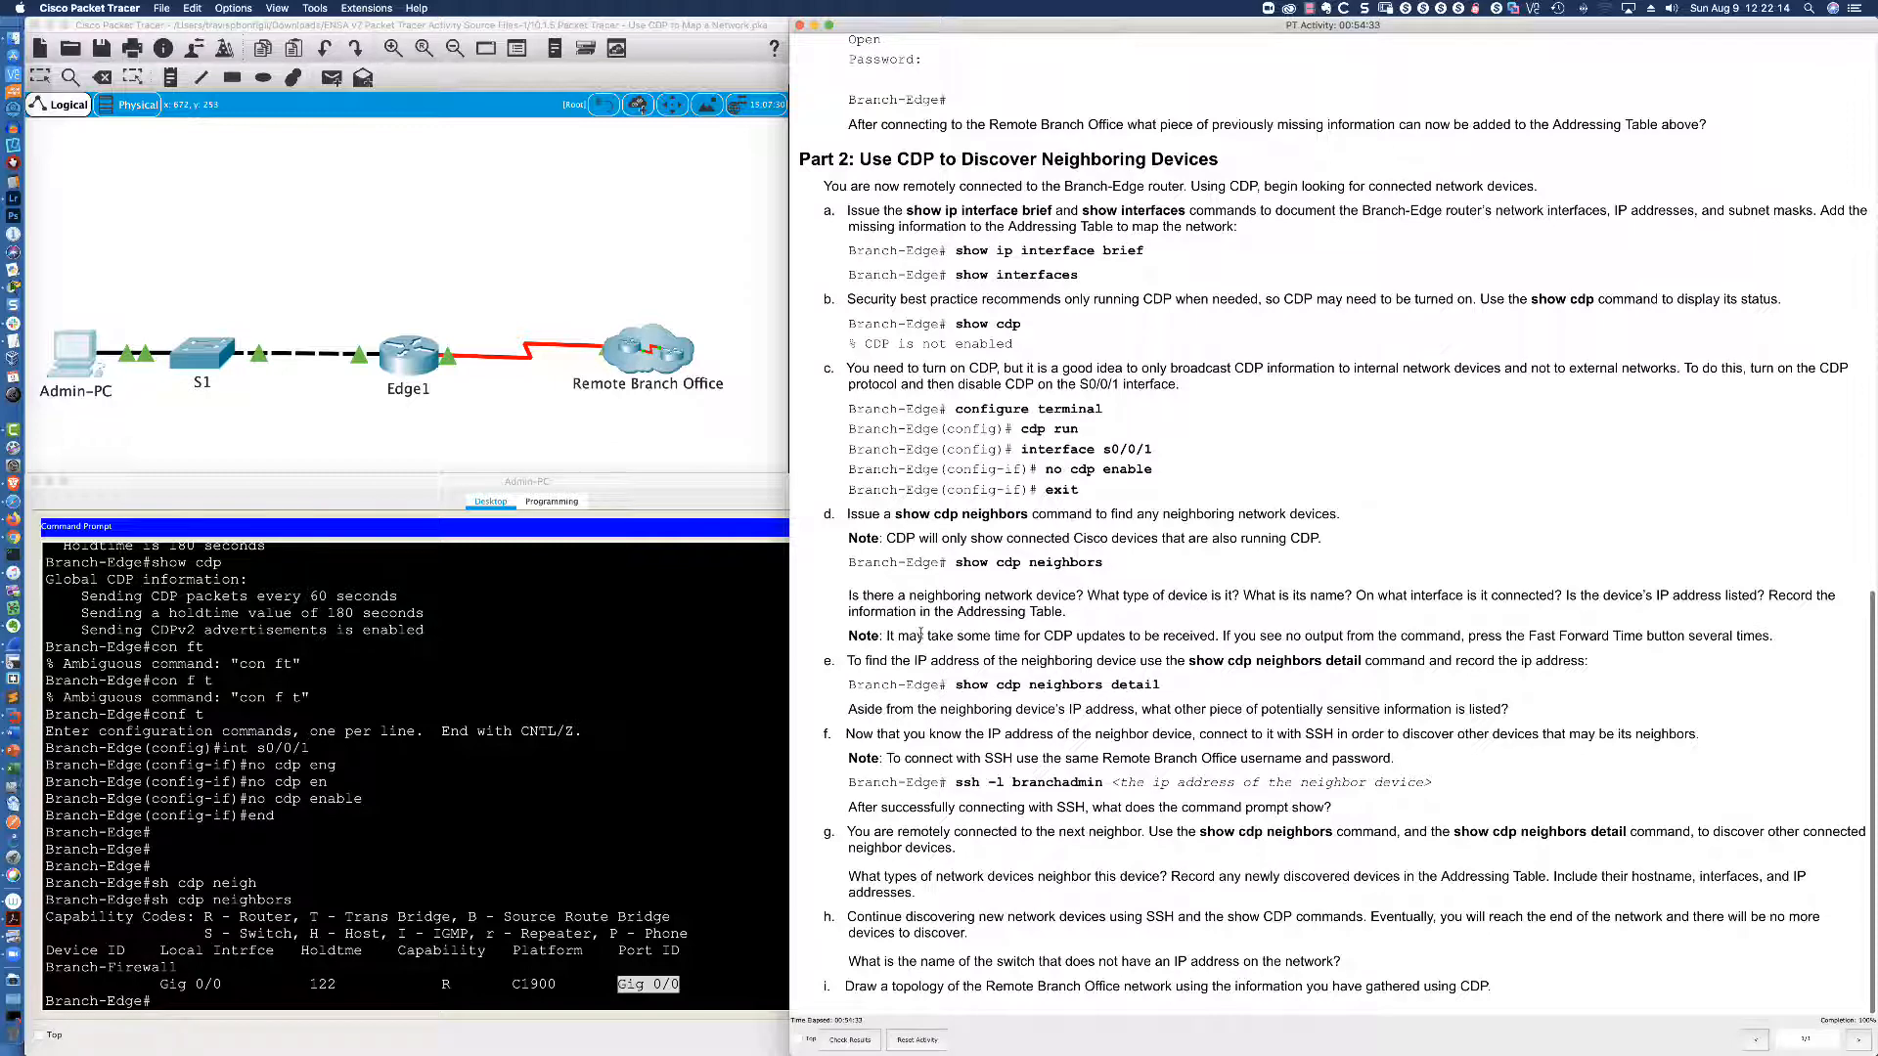
{"action": "left_click", "coordinate": [694, 791]}
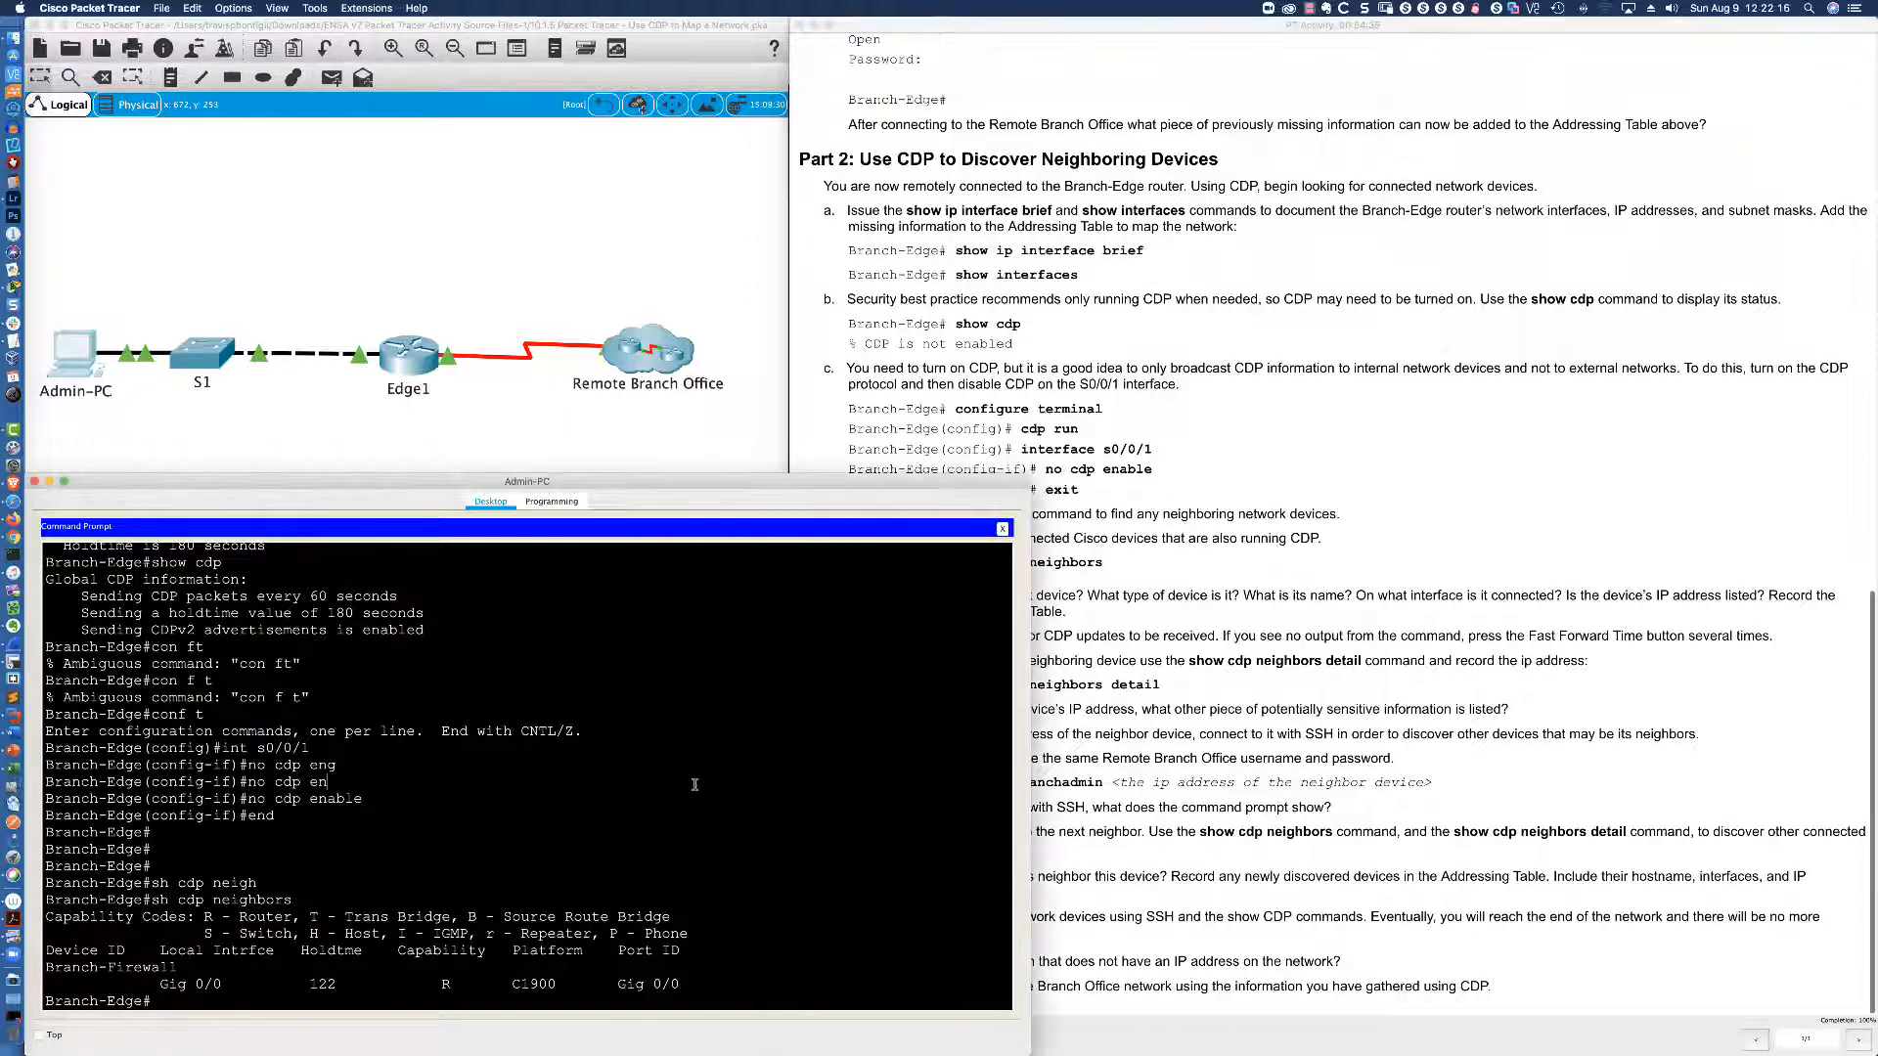
{"action": "key", "text": "Return"}
{"action": "key", "text": "Return"}
{"action": "key", "text": "Return"}
{"action": "type", "text": "sh cdp neighbors det"}
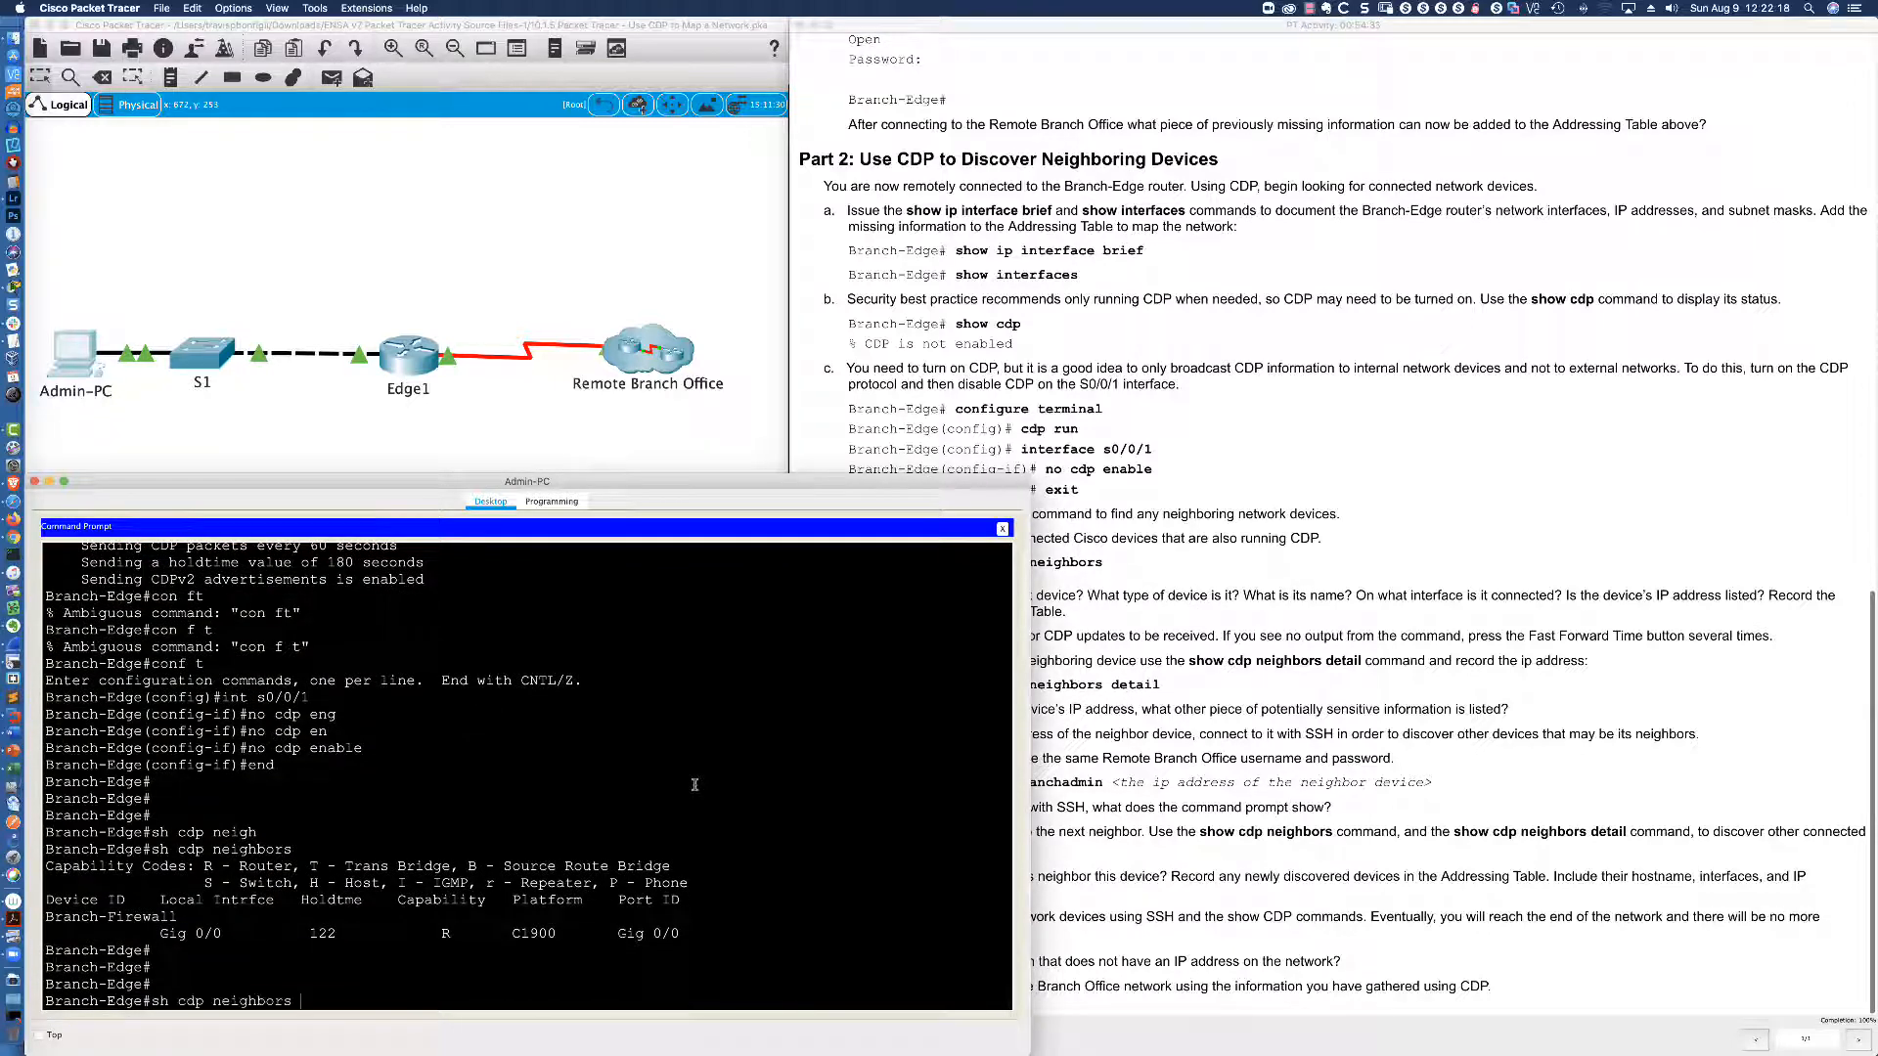
{"action": "key", "text": "Tab"}
{"action": "key", "text": "Return"}
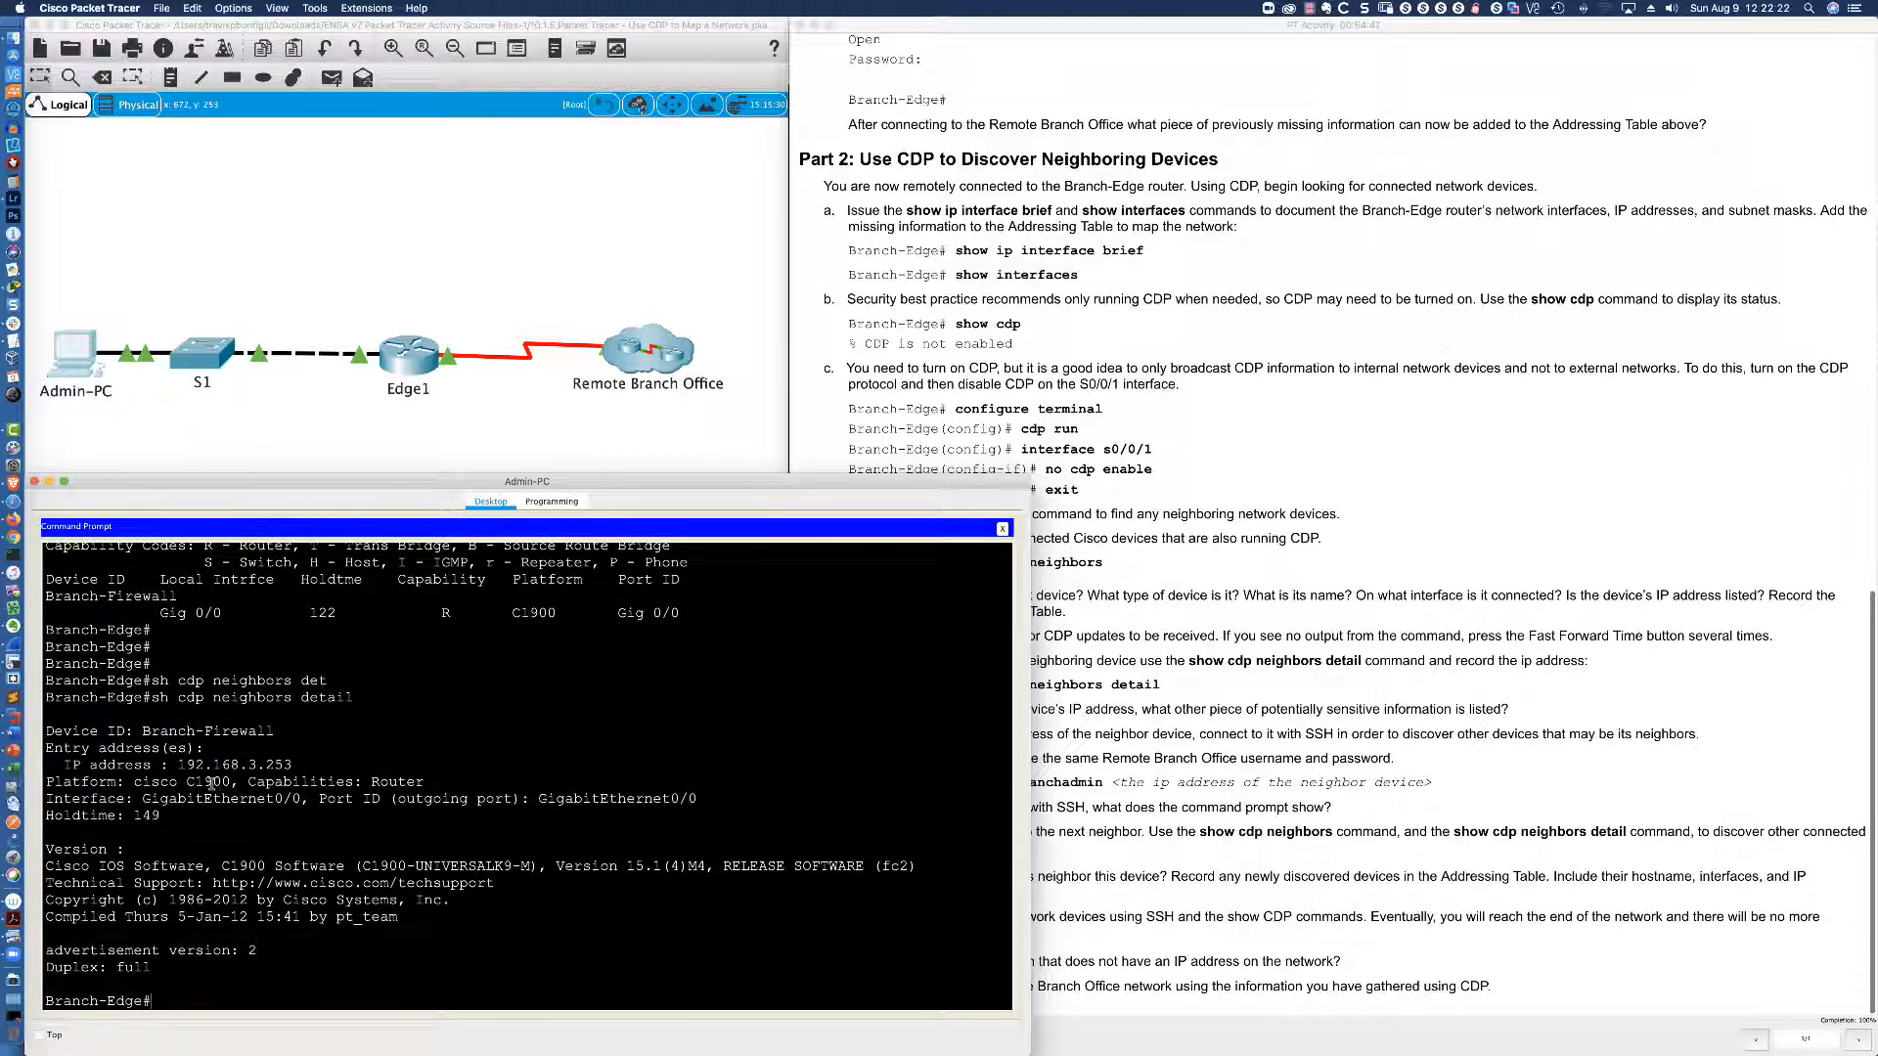
Examine the detailed neighbor output on Branch-Edge, highlighting the platform, device ID, IP address, holdtime and IOS software version.
{"action": "key", "text": "Return"}
{"action": "key", "text": "Return"}
{"action": "key", "text": "Return"}
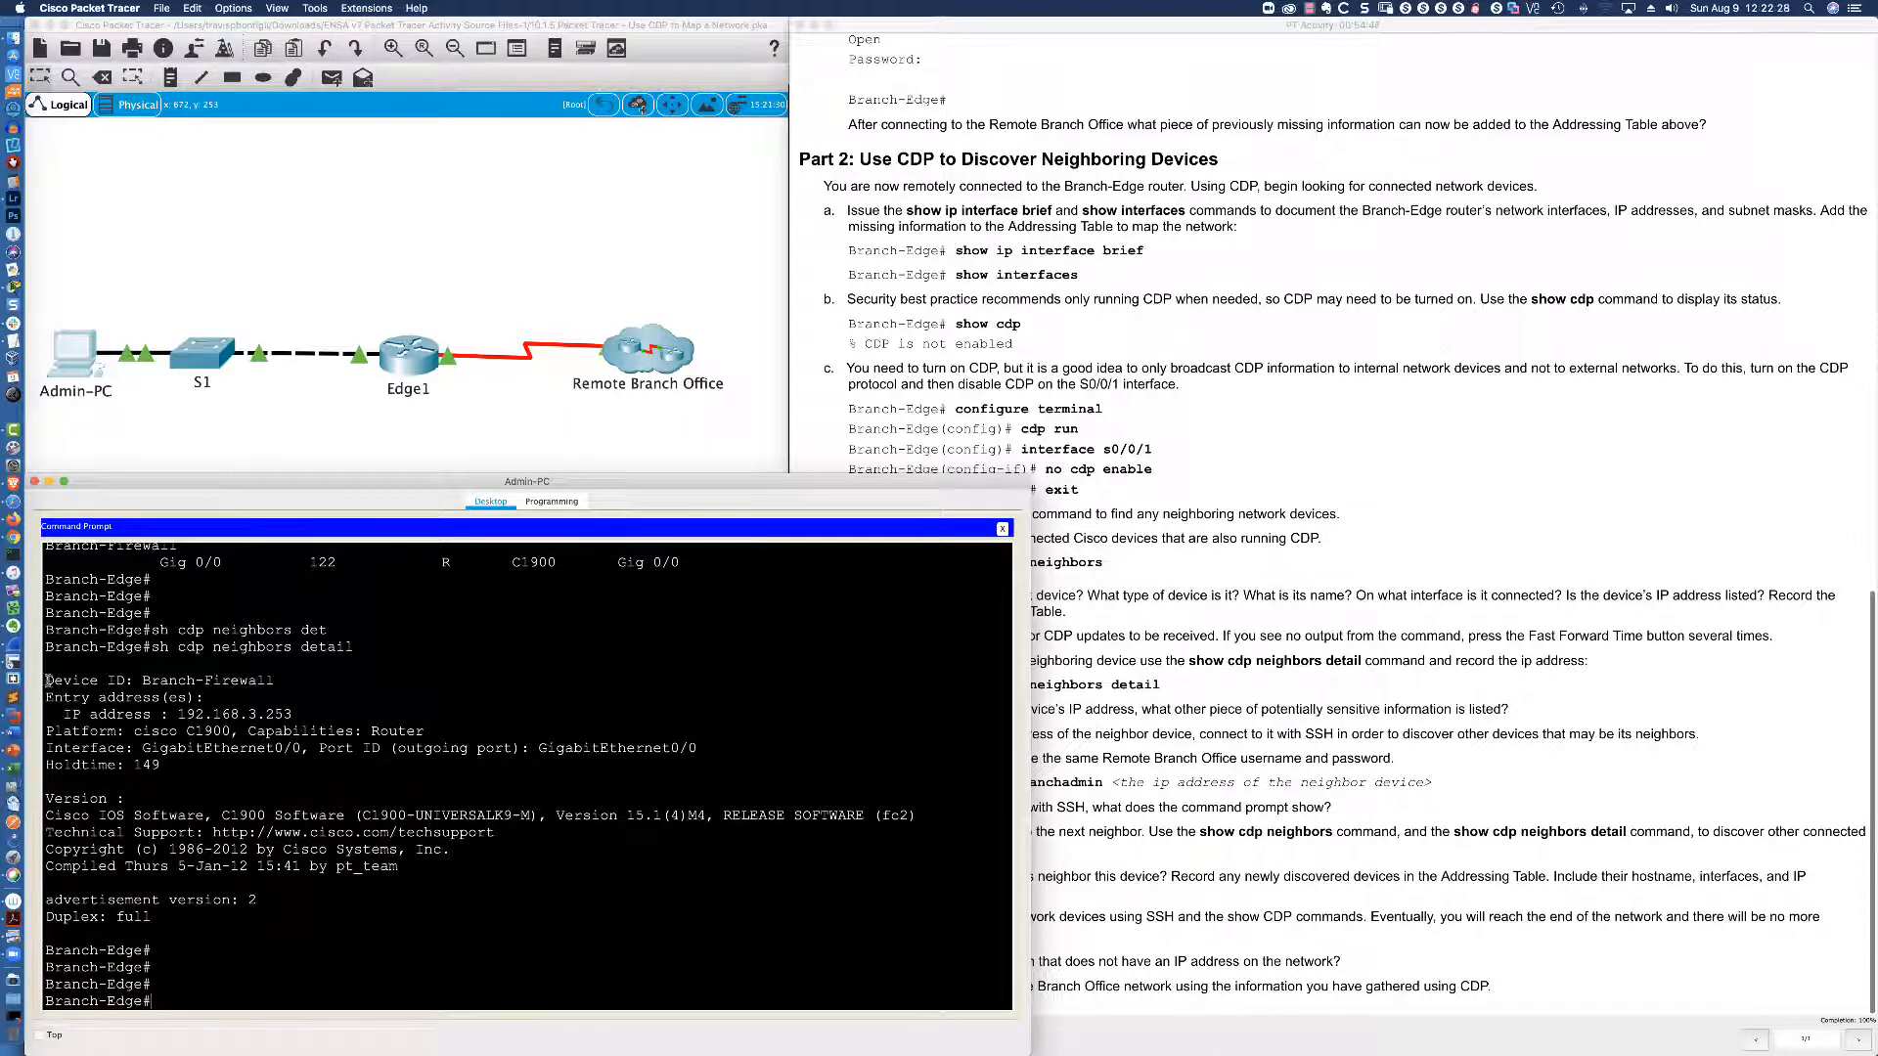
{"action": "left_click_drag", "start_coordinate": [46, 681], "coordinate": [305, 748]}
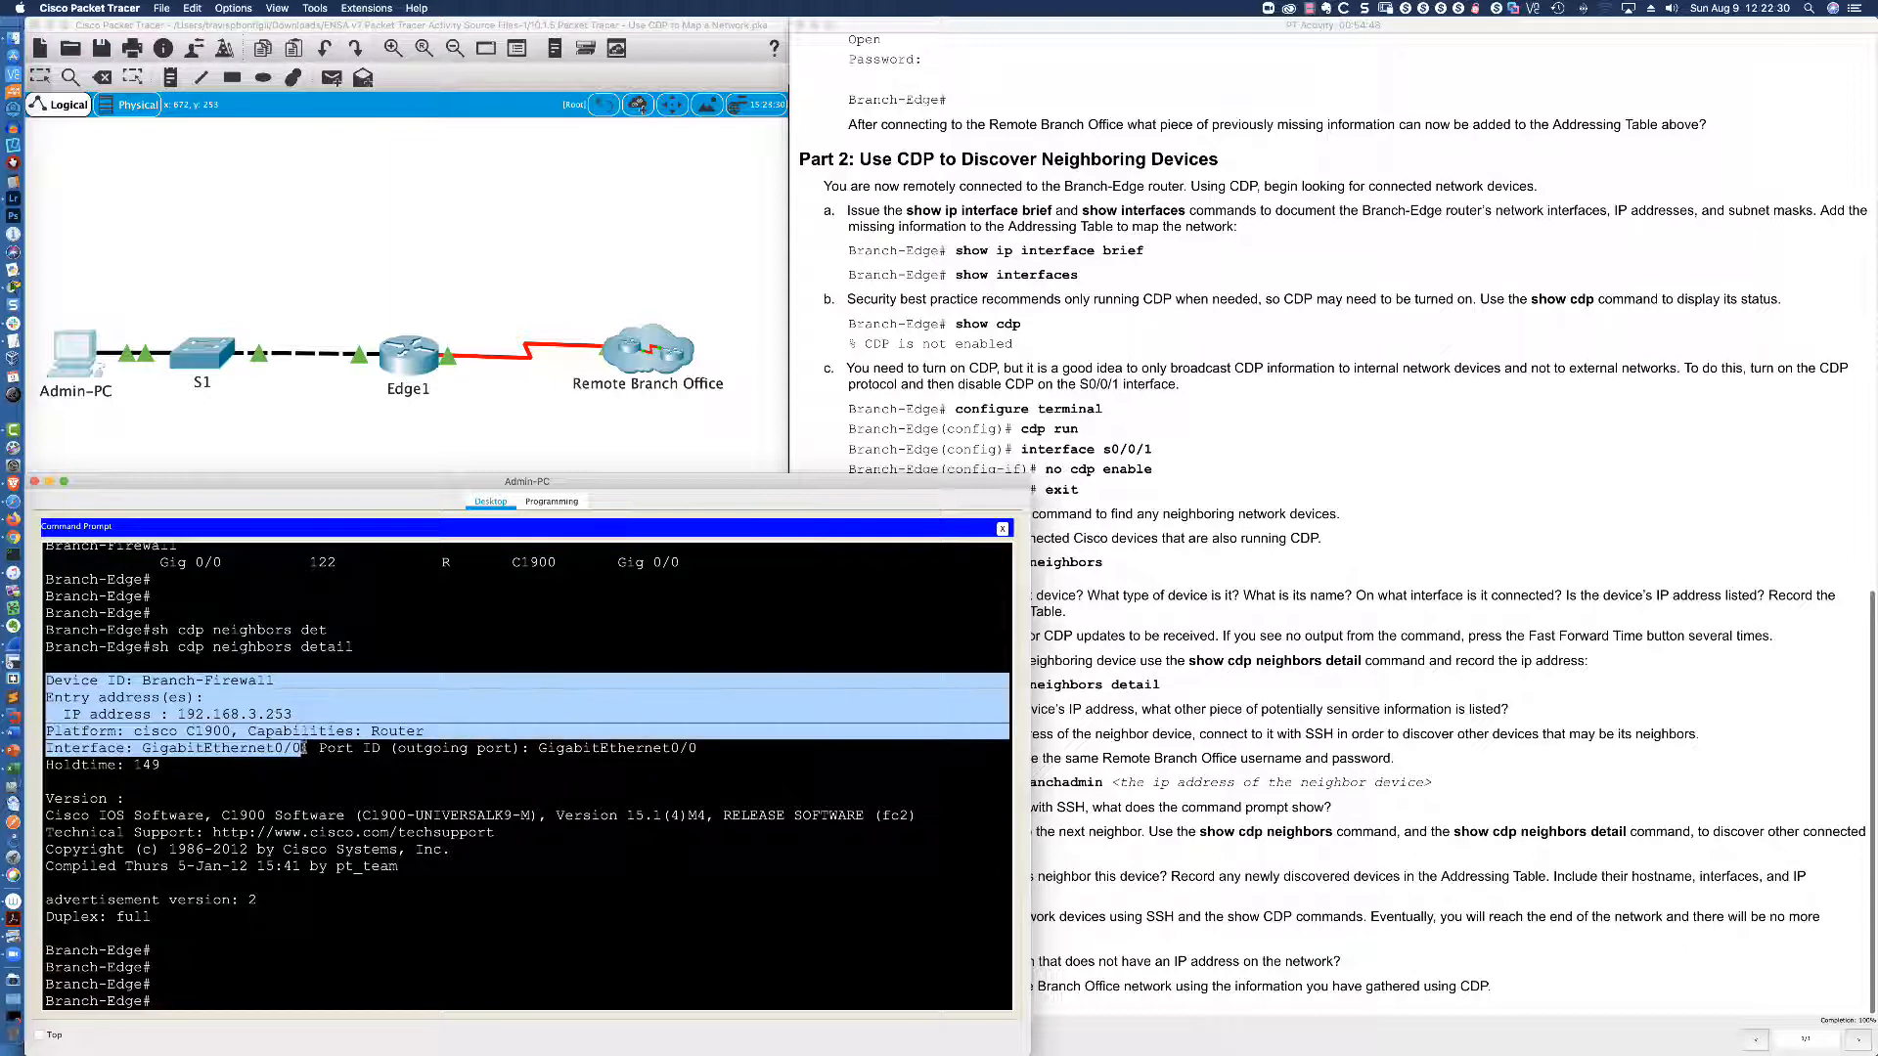
{"action": "left_click_drag", "start_coordinate": [182, 732], "coordinate": [232, 732]}
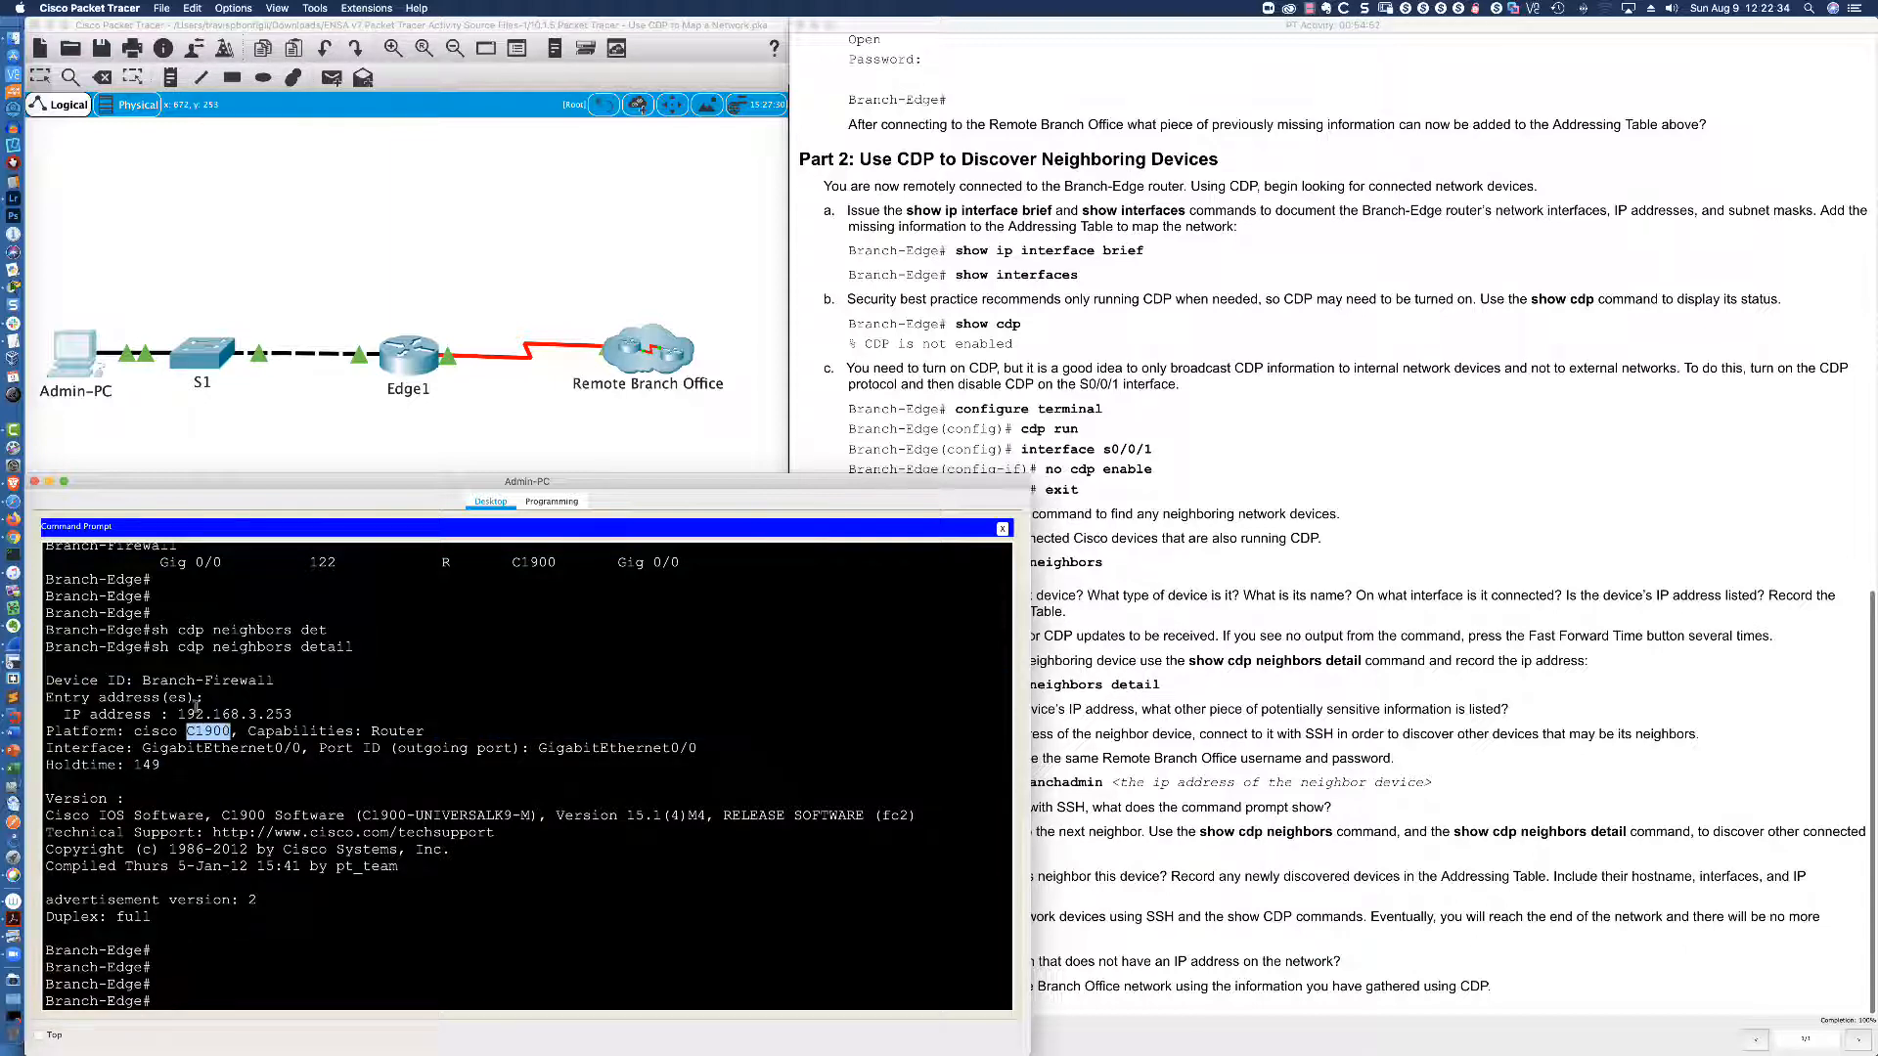
{"action": "left_click_drag", "start_coordinate": [142, 682], "coordinate": [277, 682]}
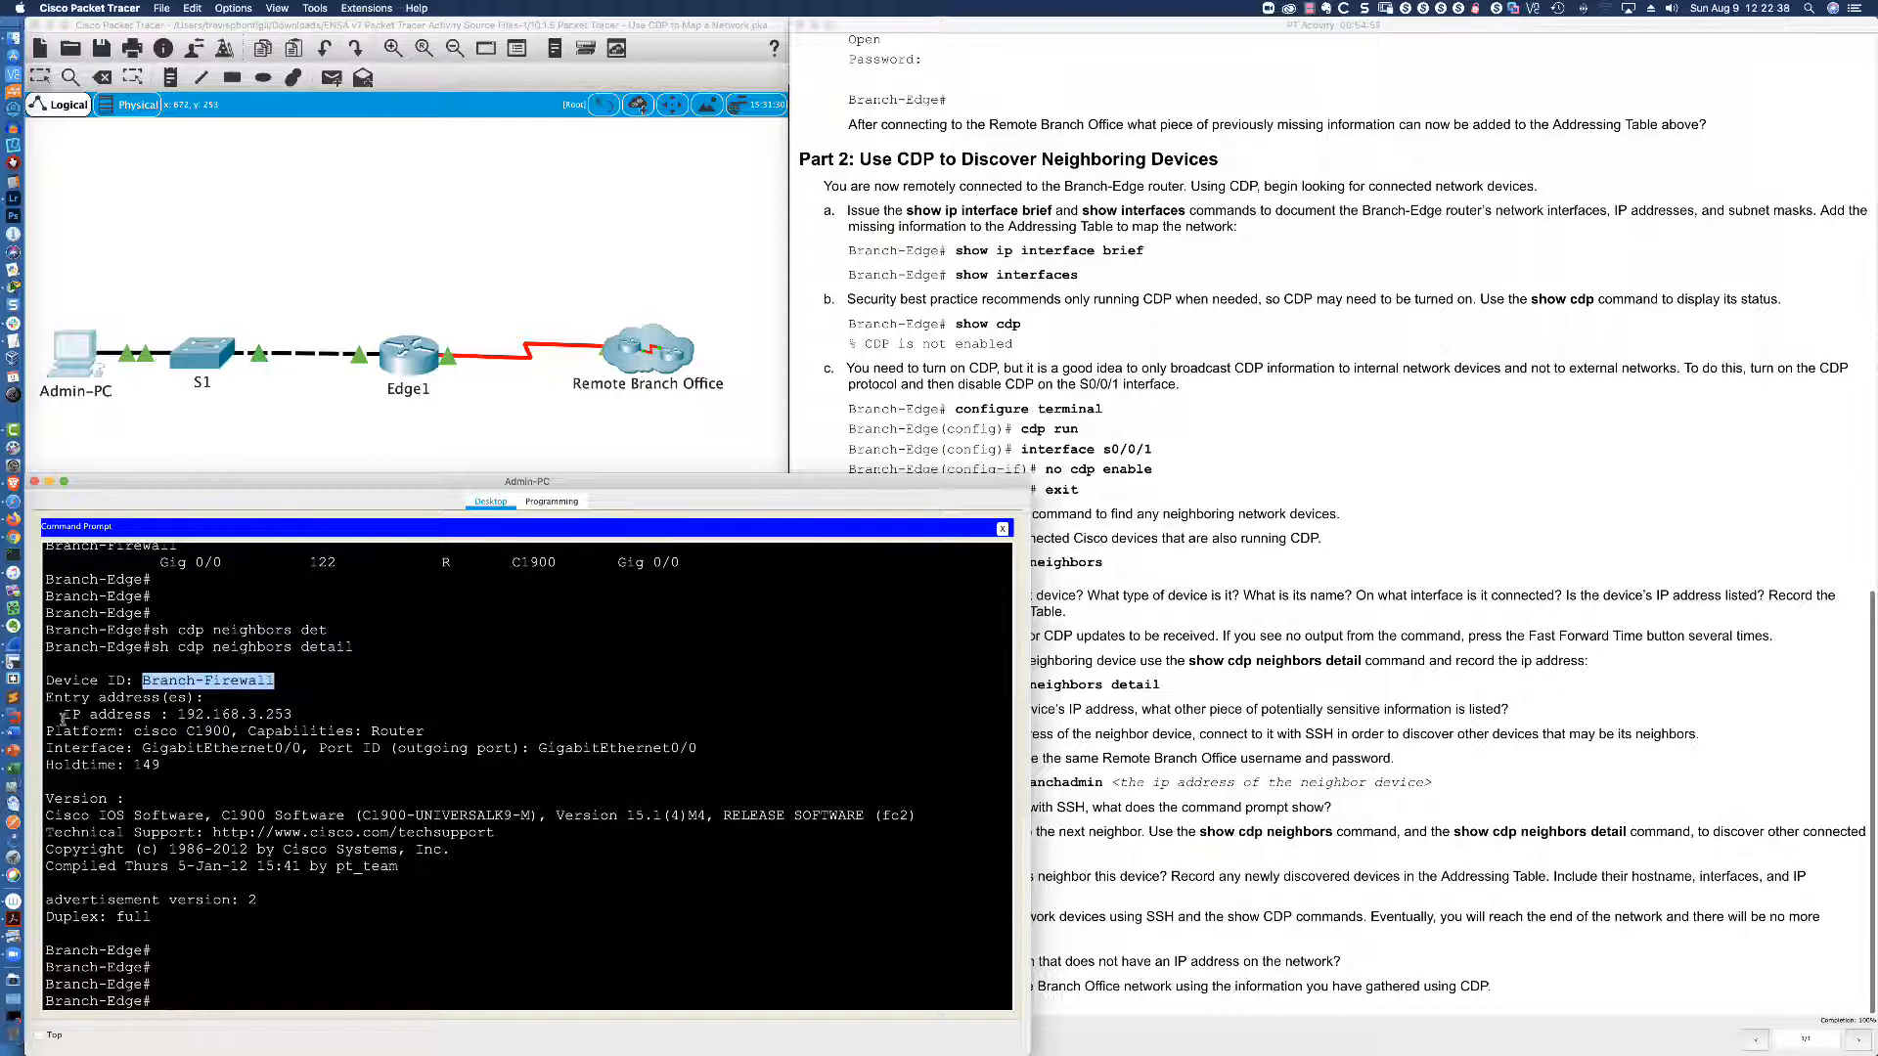
{"action": "left_click_drag", "start_coordinate": [62, 715], "coordinate": [291, 715]}
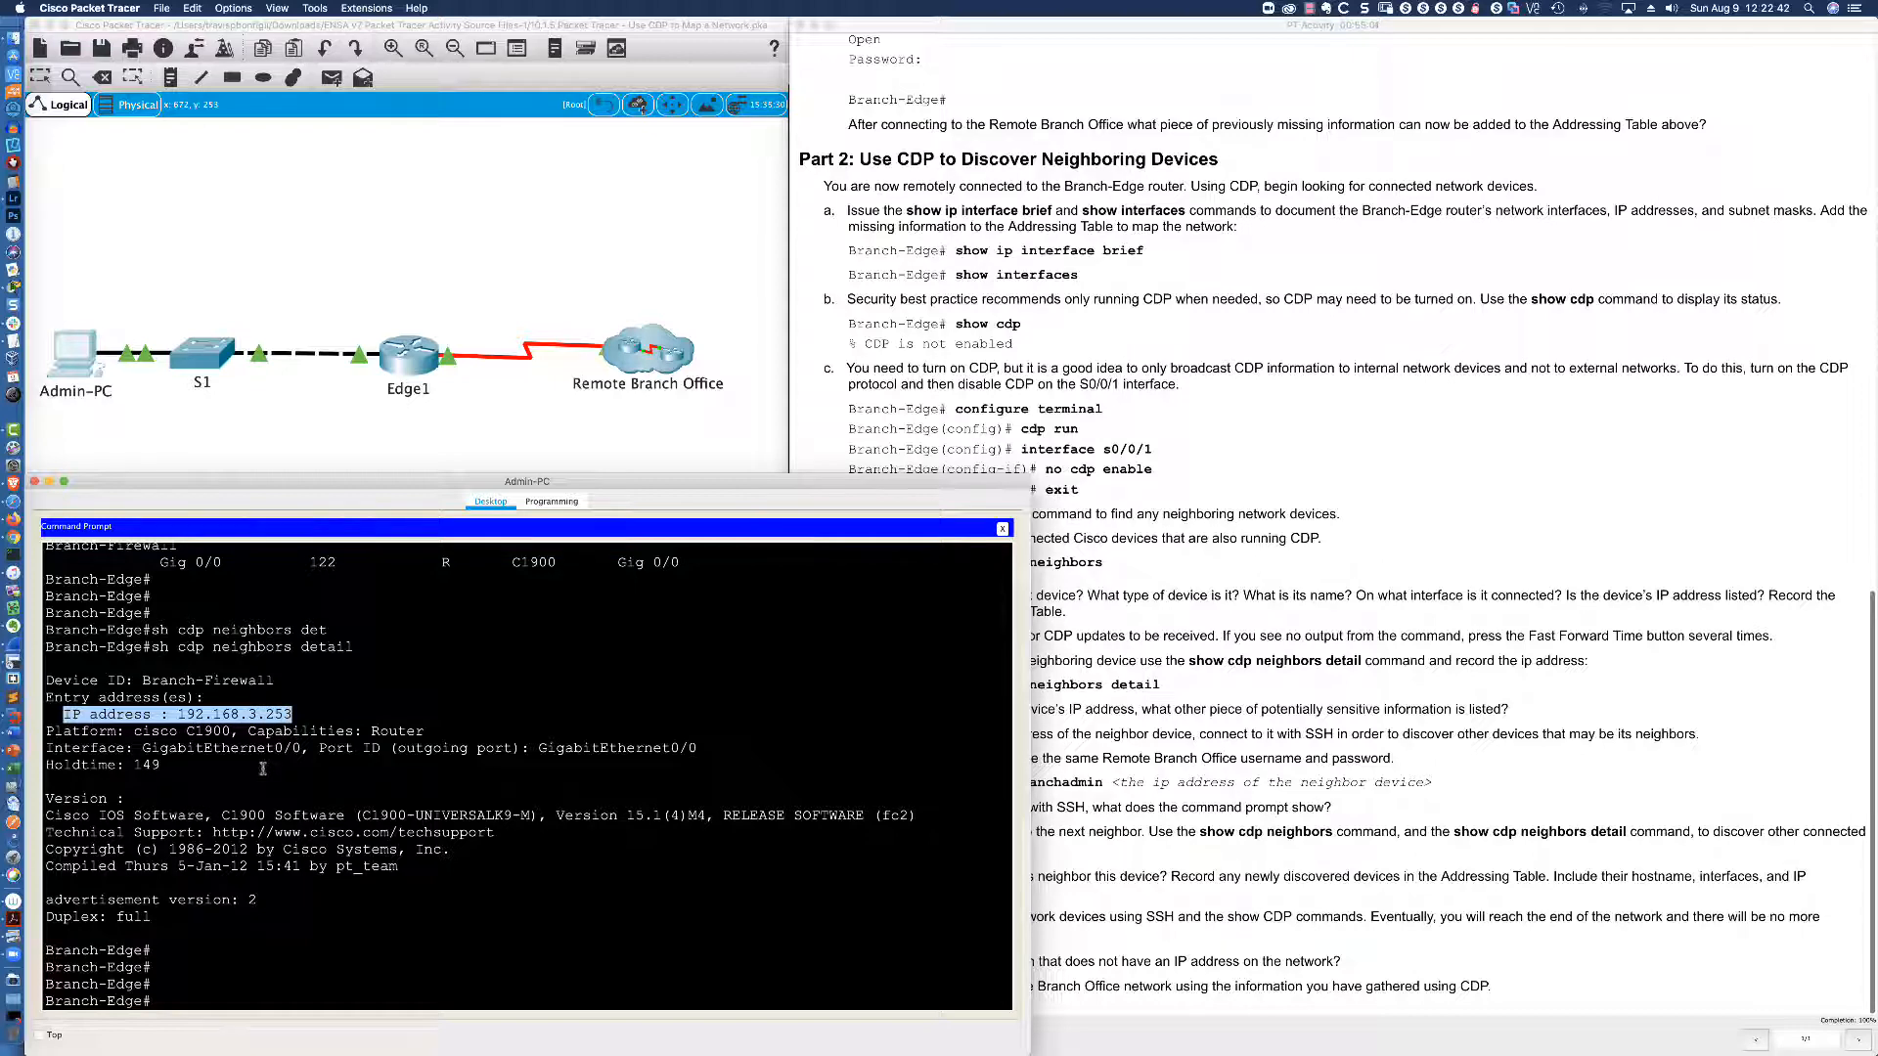
{"action": "left_click_drag", "start_coordinate": [162, 765], "coordinate": [47, 767]}
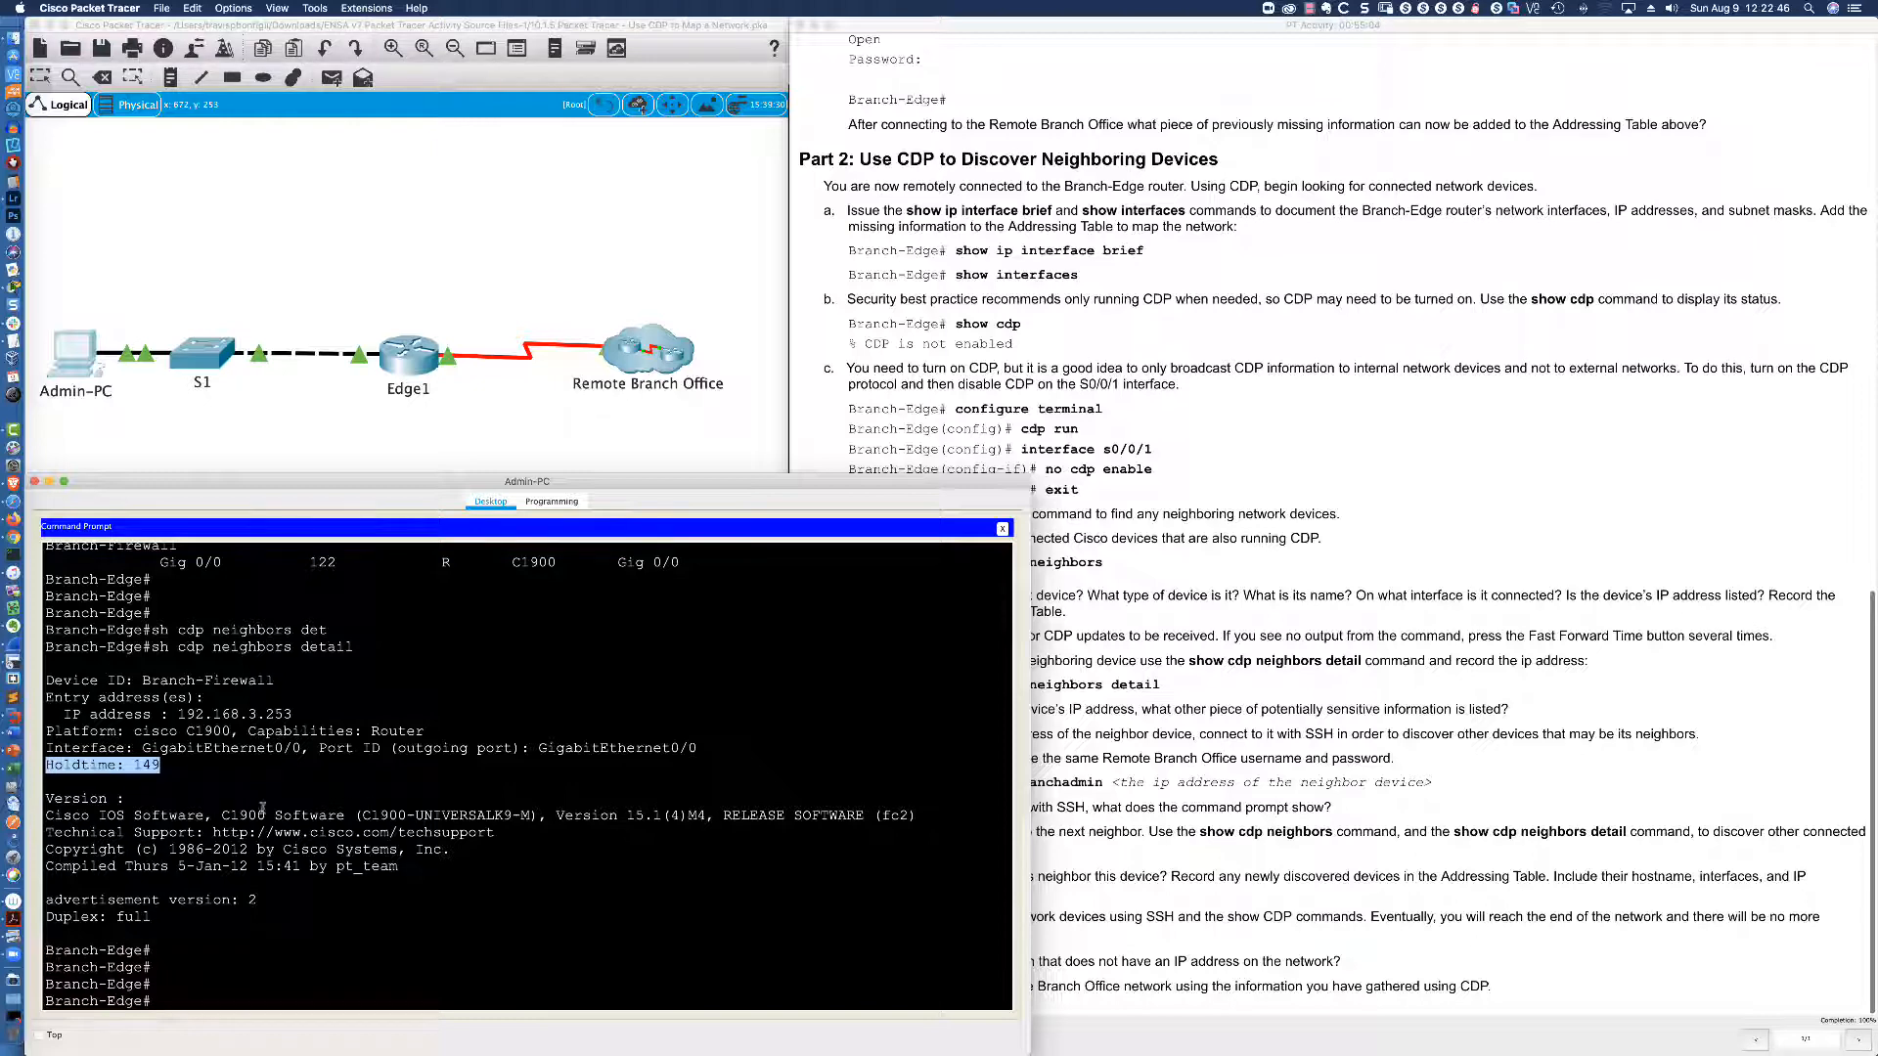
{"action": "left_click_drag", "start_coordinate": [125, 816], "coordinate": [704, 816]}
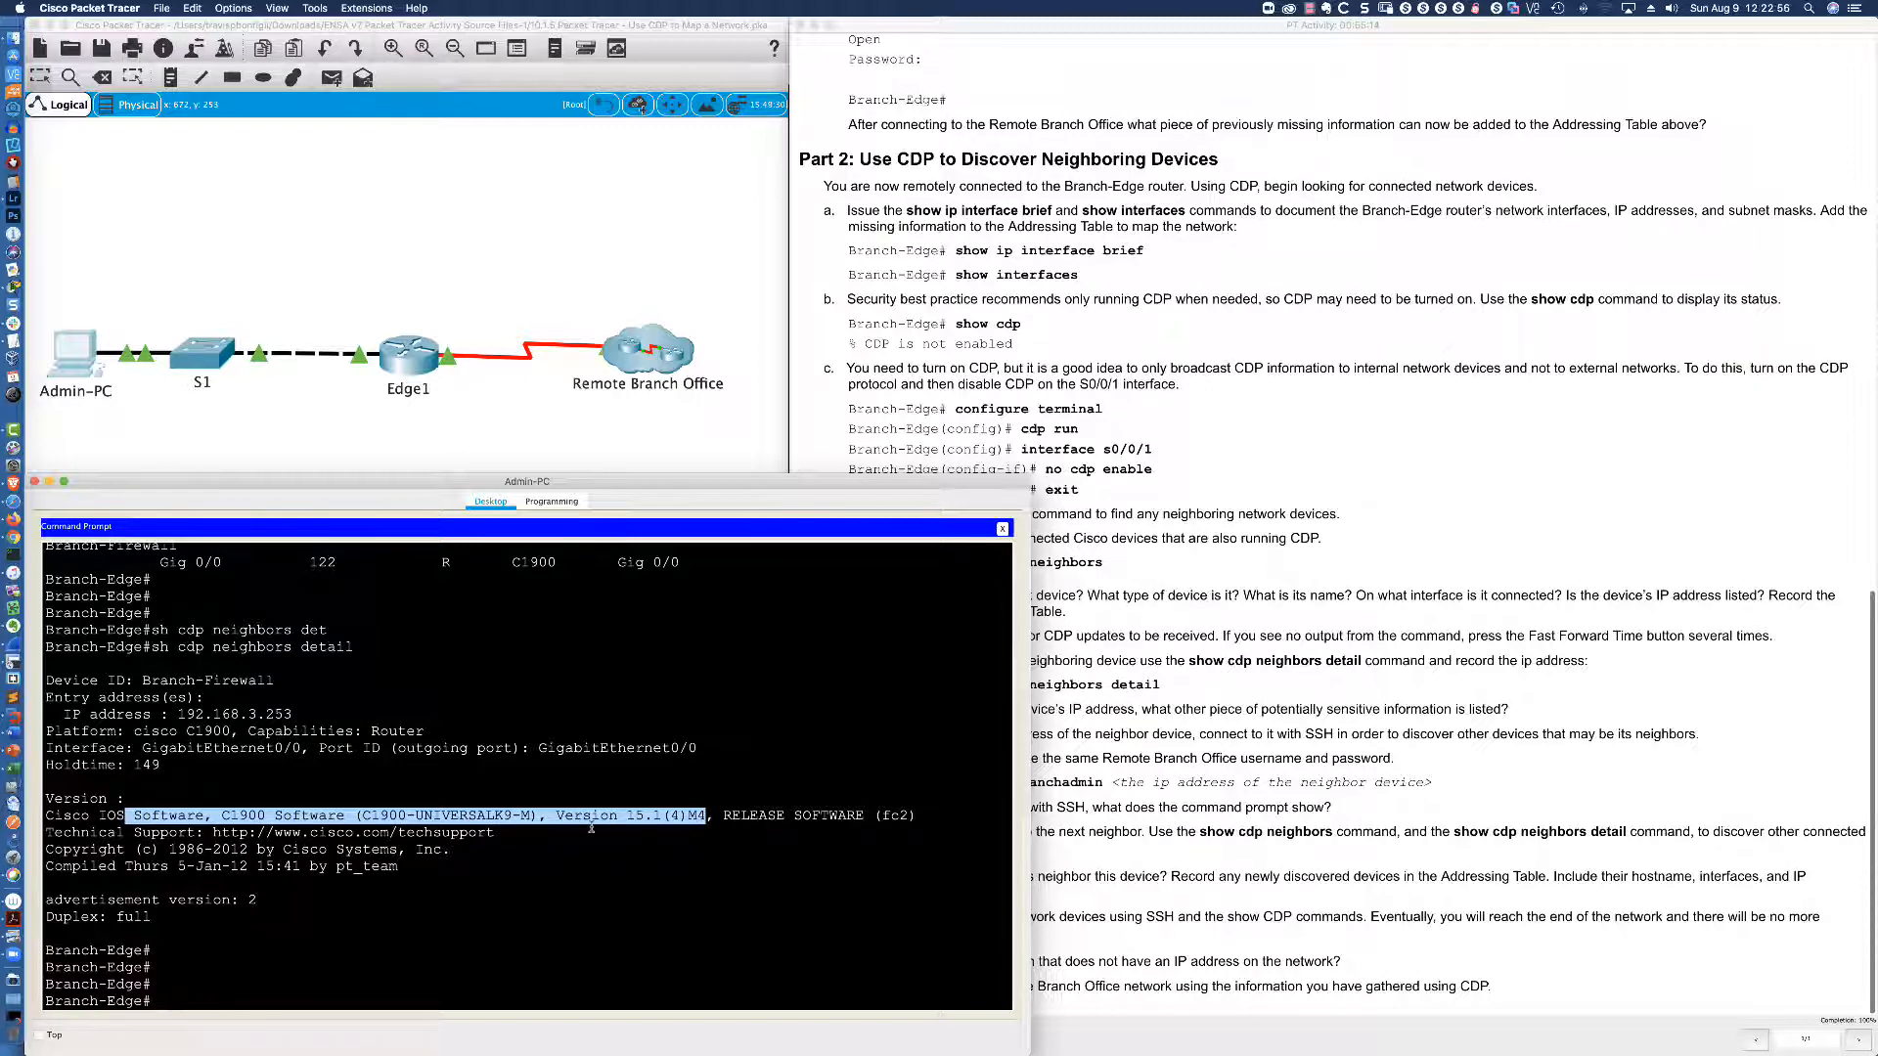
Switch to Wireshark to inspect the IOS software version line of CDP packet 500 and return to Packet Tracer.
{"action": "key", "text": "super+Tab"}
{"action": "key", "text": "super+Tab"}
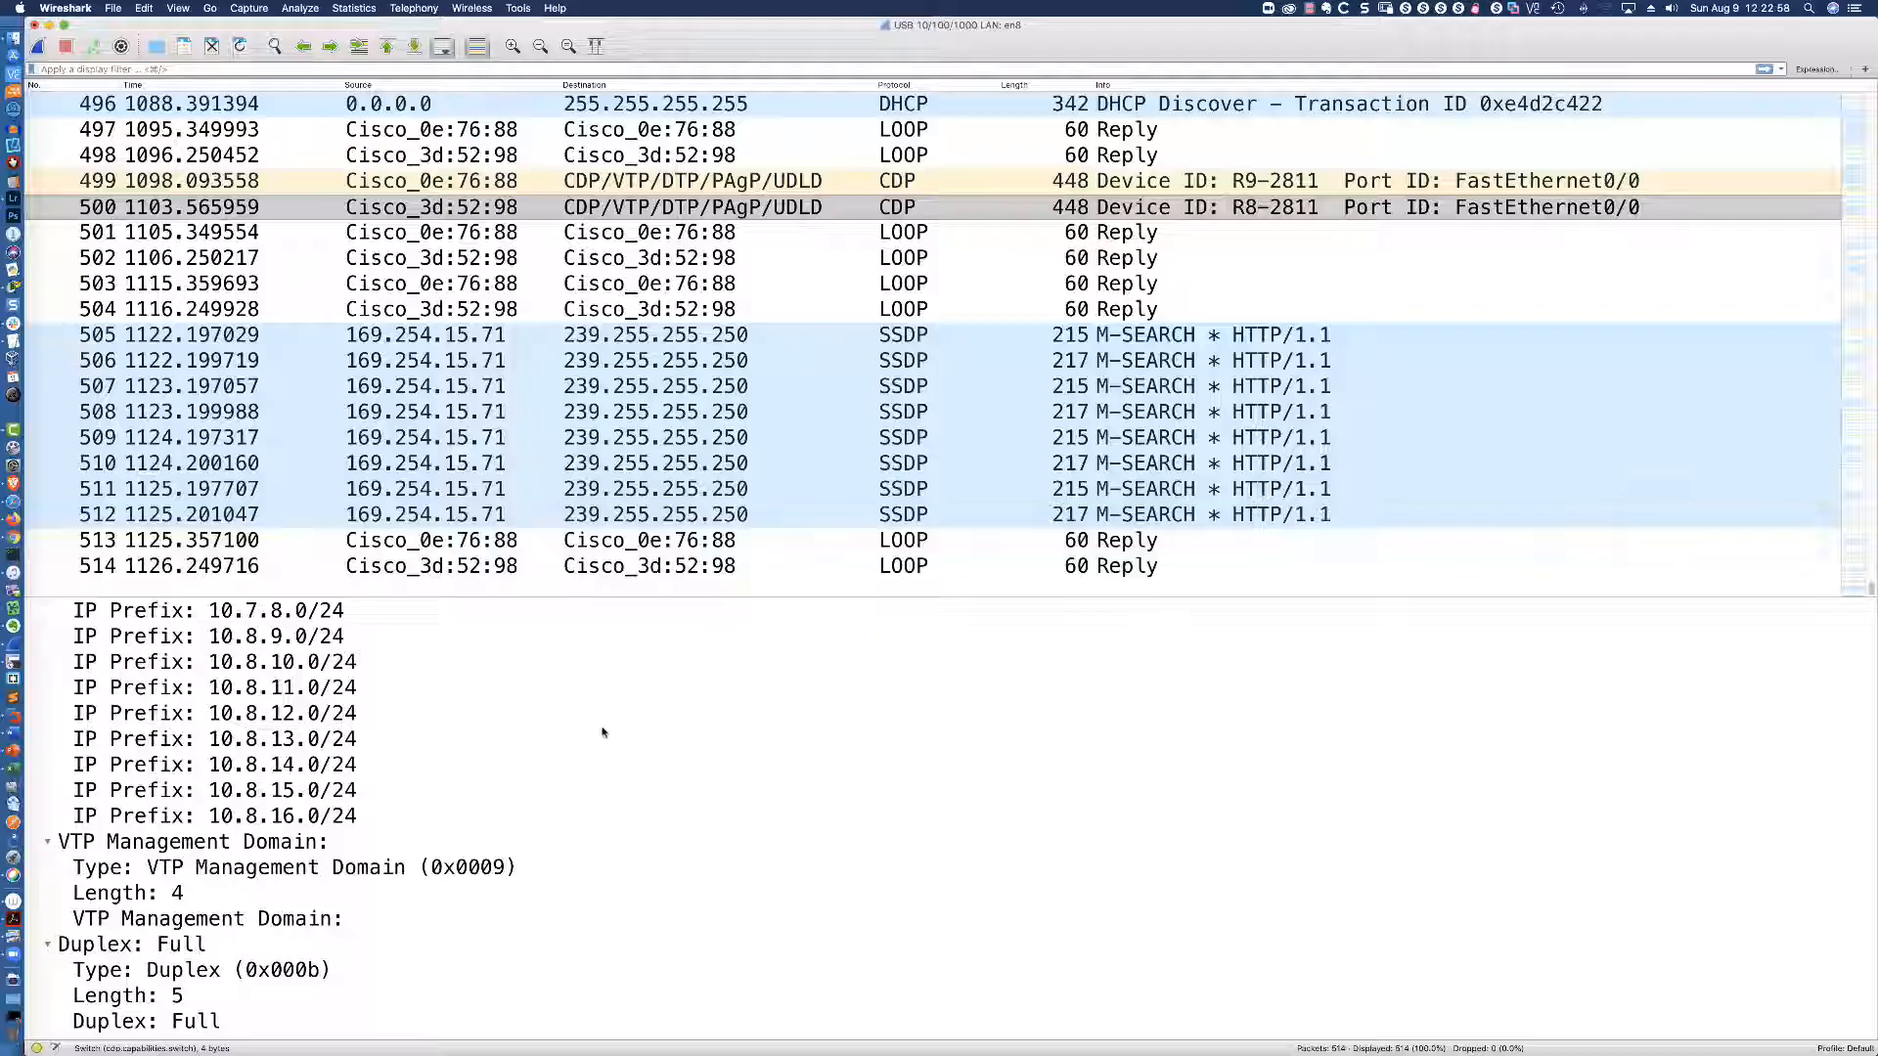
{"action": "scroll", "coordinate": [470, 665], "scroll_direction": "up", "scroll_amount": 10}
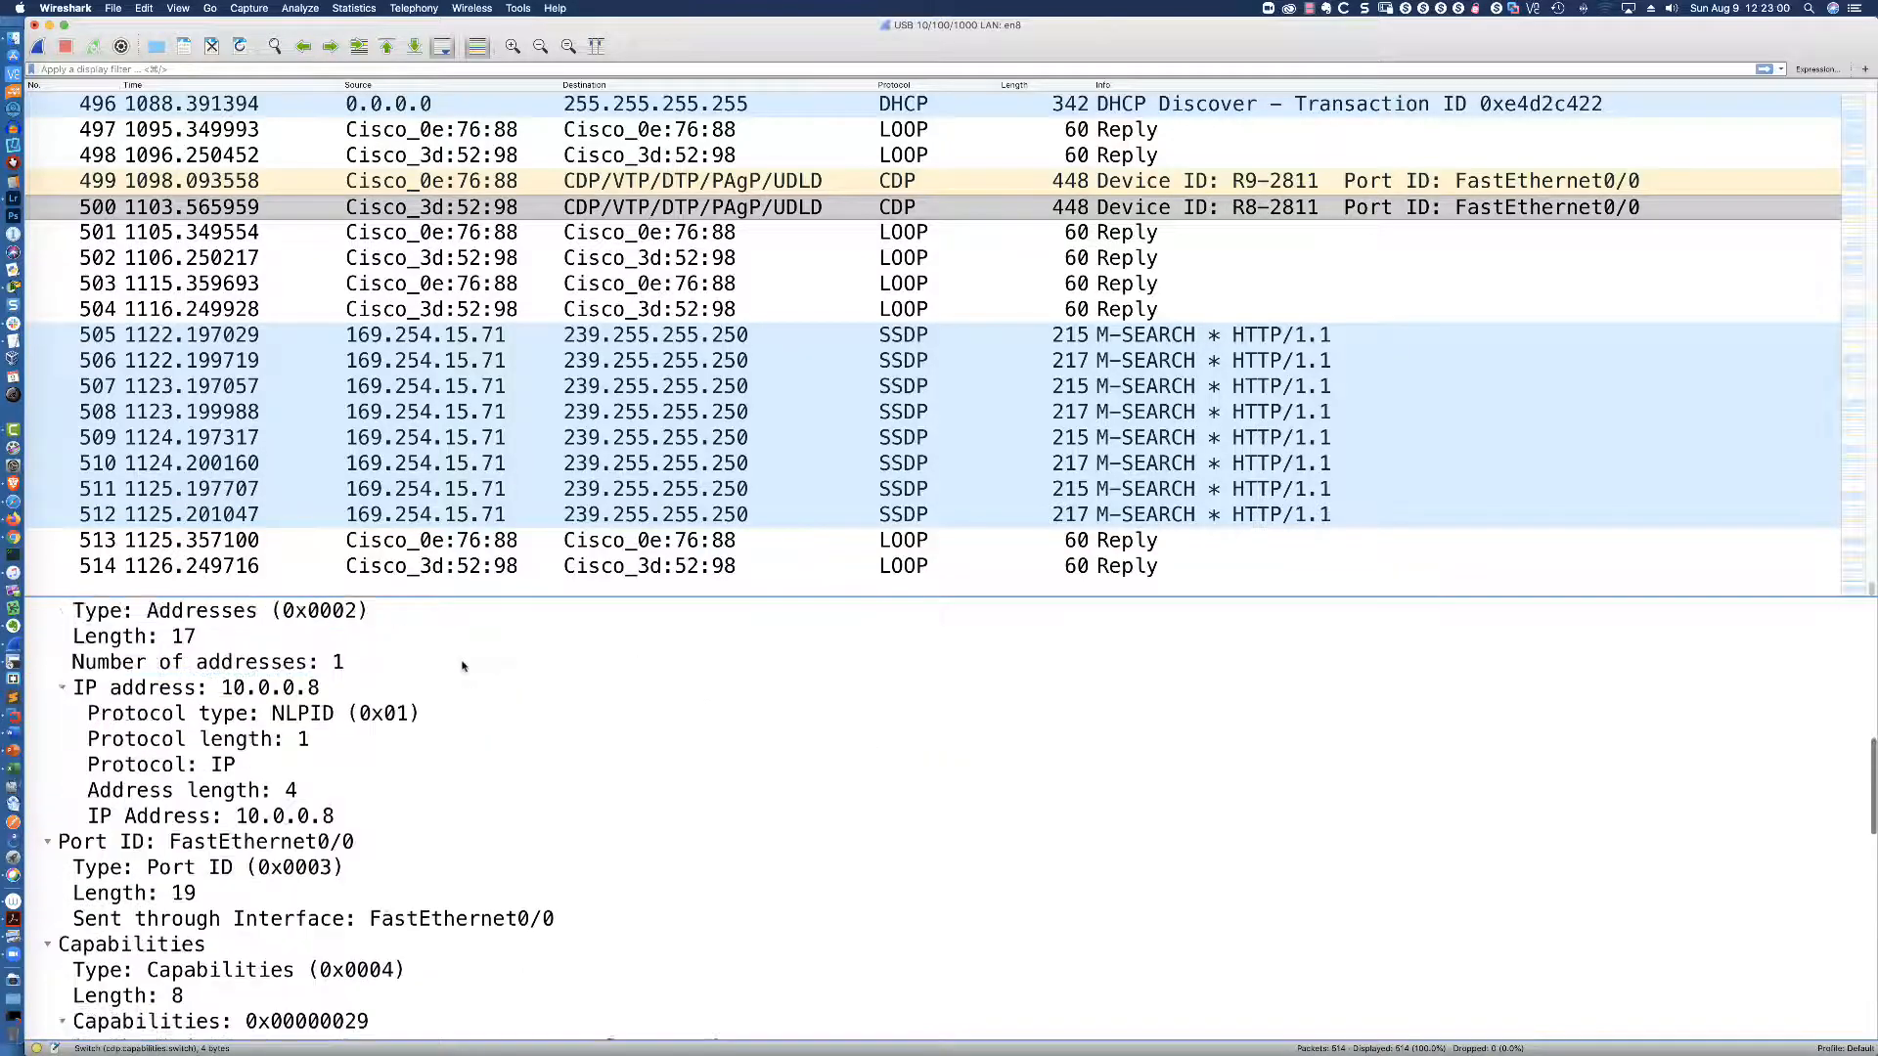
{"action": "scroll", "coordinate": [463, 666], "scroll_direction": "up", "scroll_amount": 5}
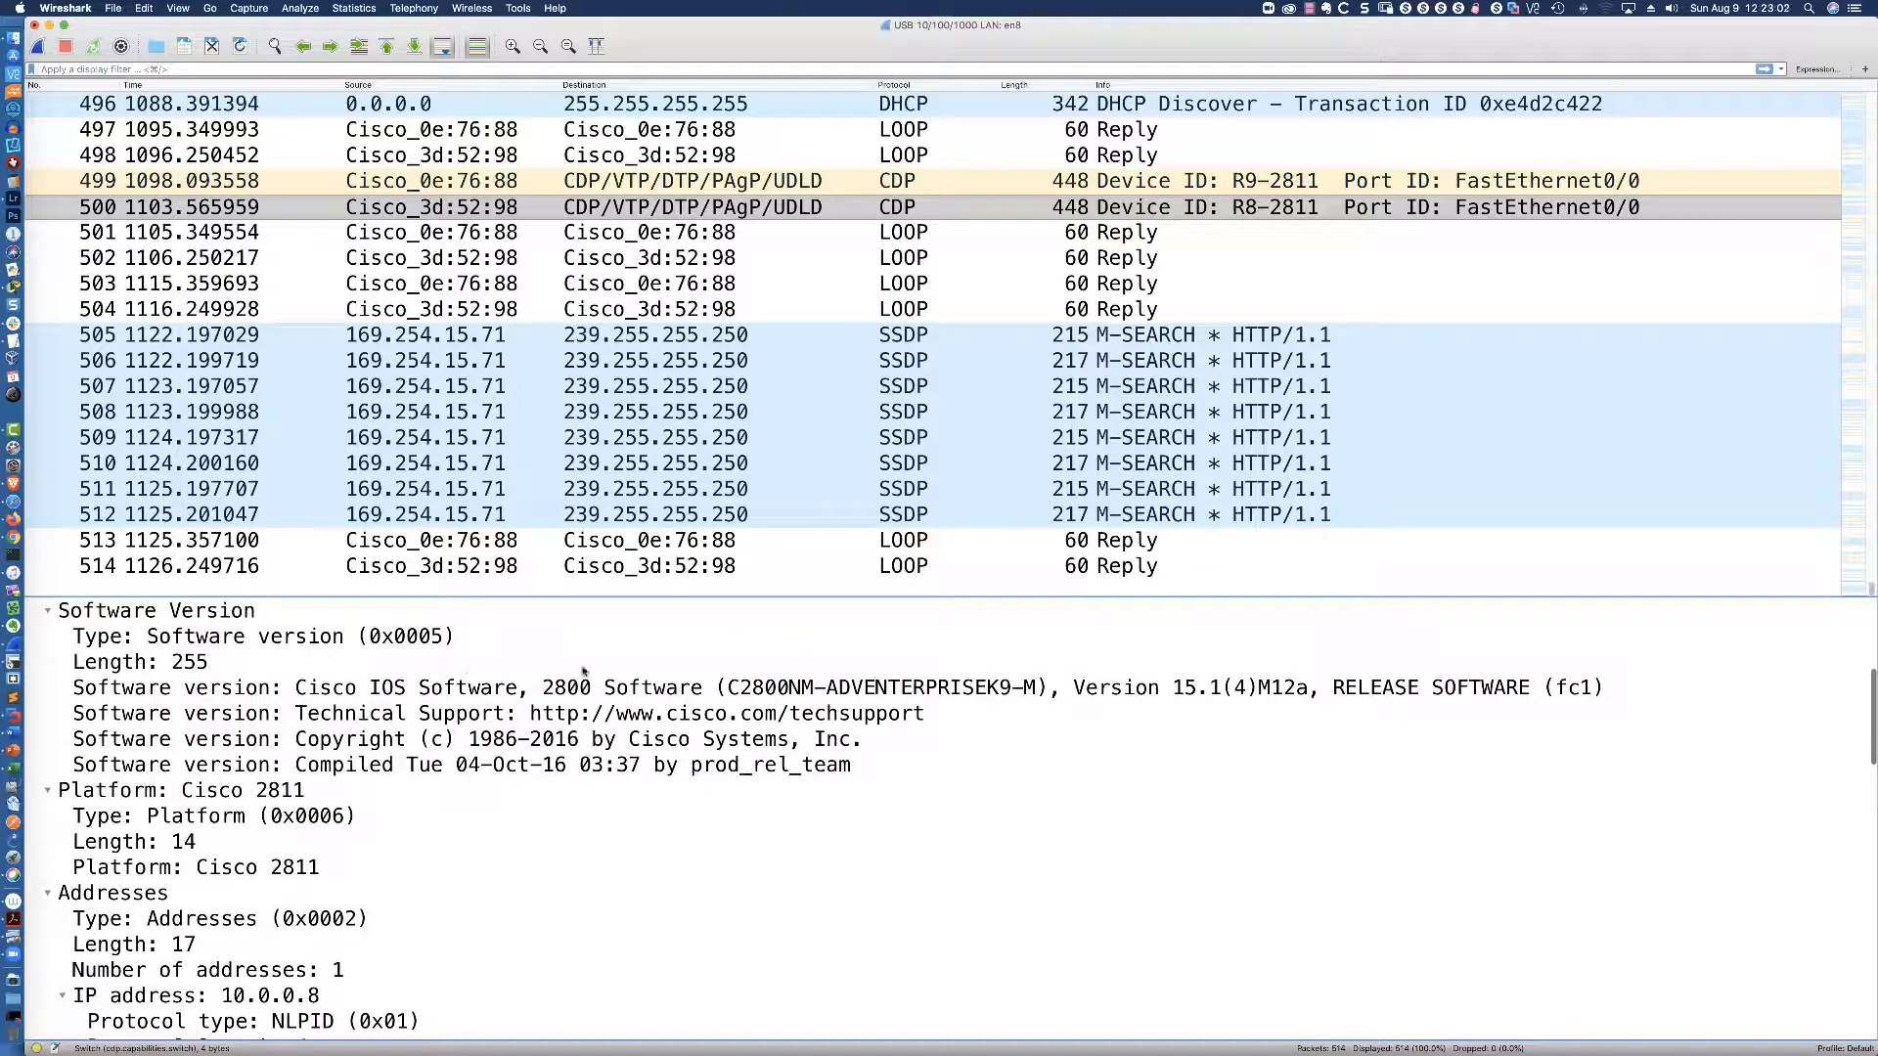
{"action": "left_click", "coordinate": [561, 689]}
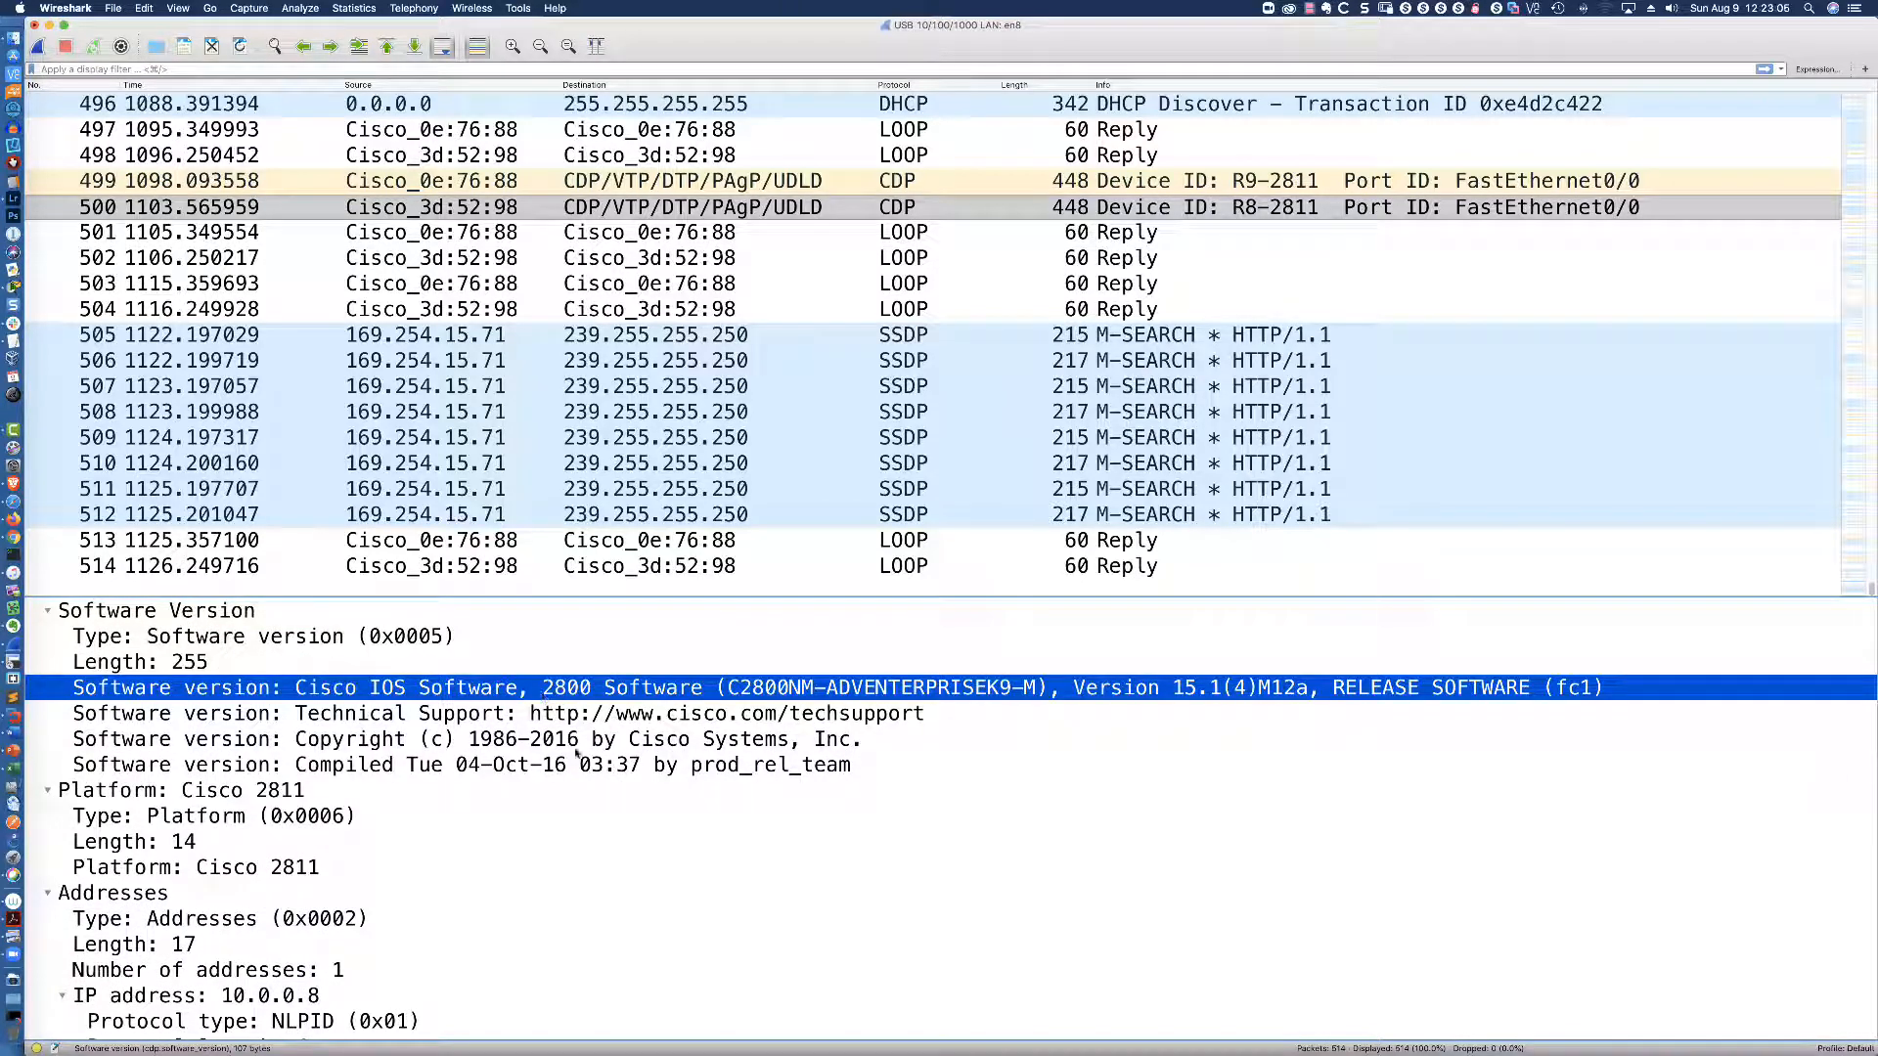
{"action": "key", "text": "super+Tab"}
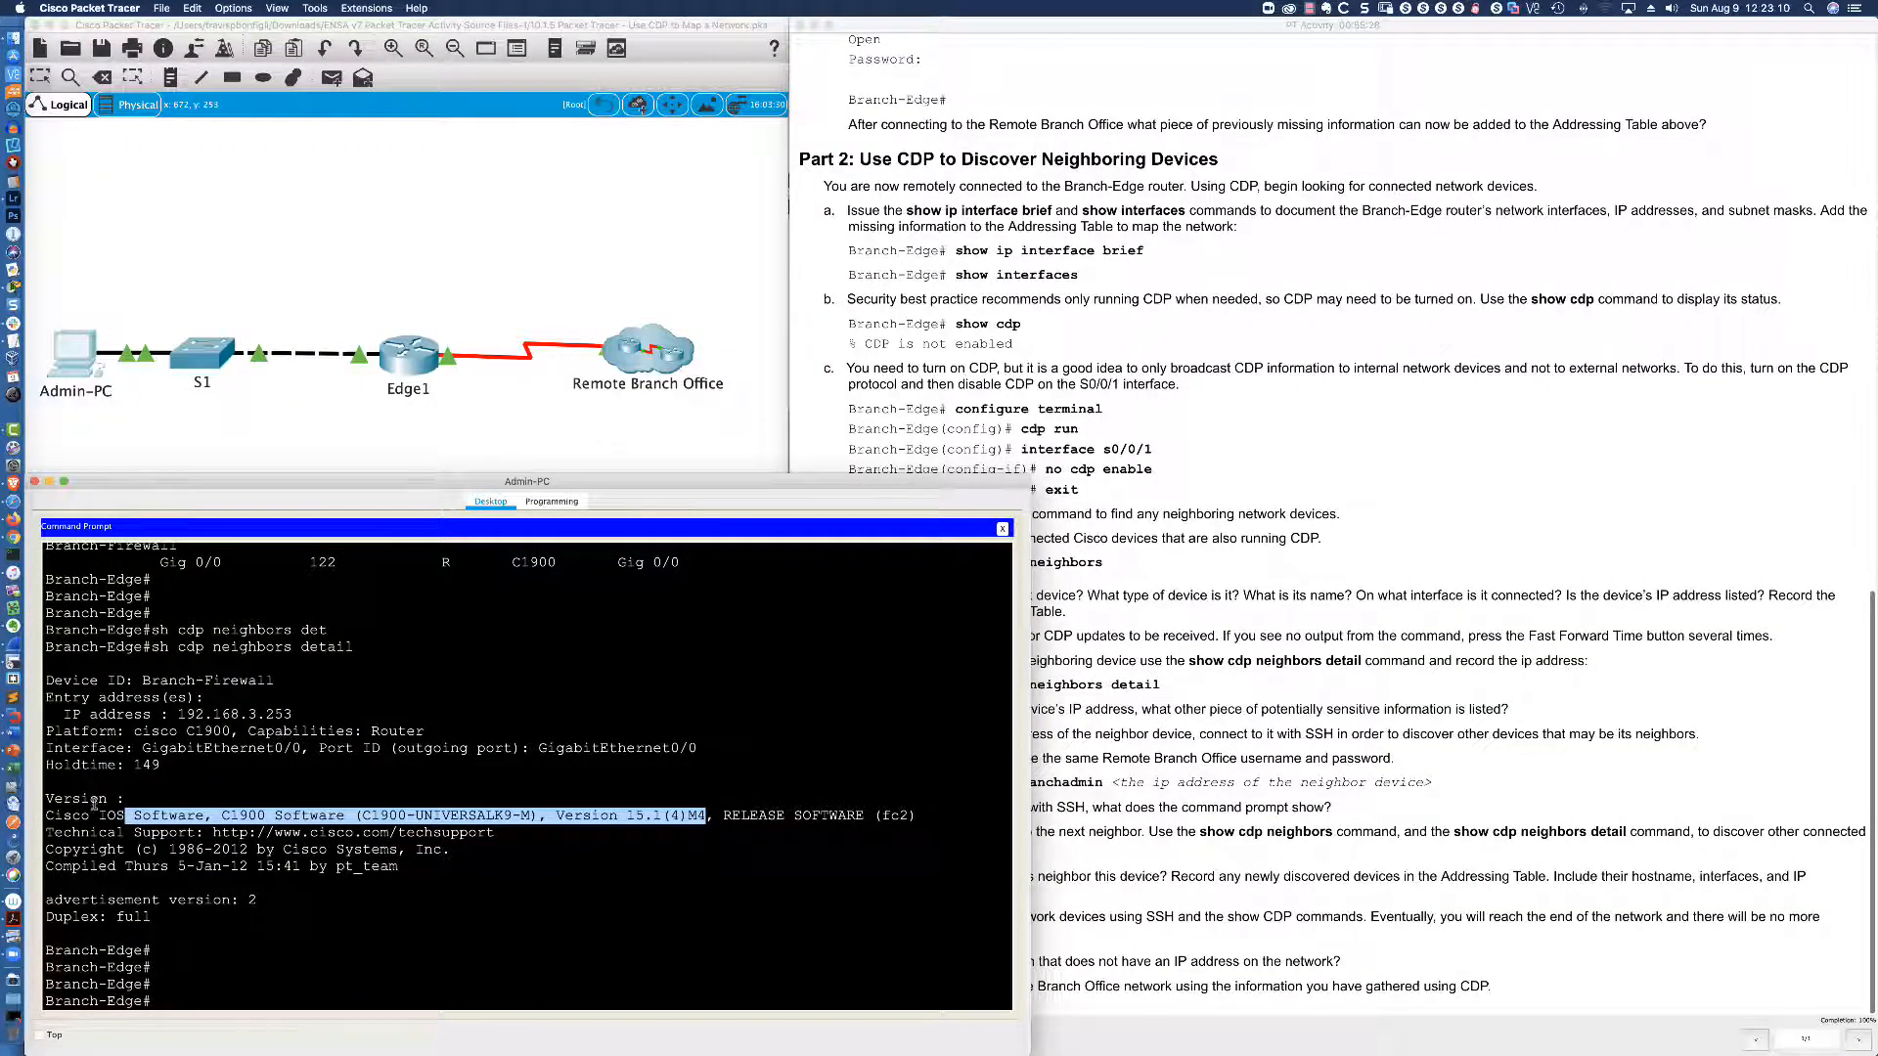
Check step f of the instructions and try to connect from Branch-Edge with ssh -l branchadmin 192.168.3.254.
{"action": "scroll", "coordinate": [290, 866], "scroll_direction": "down", "scroll_amount": 1}
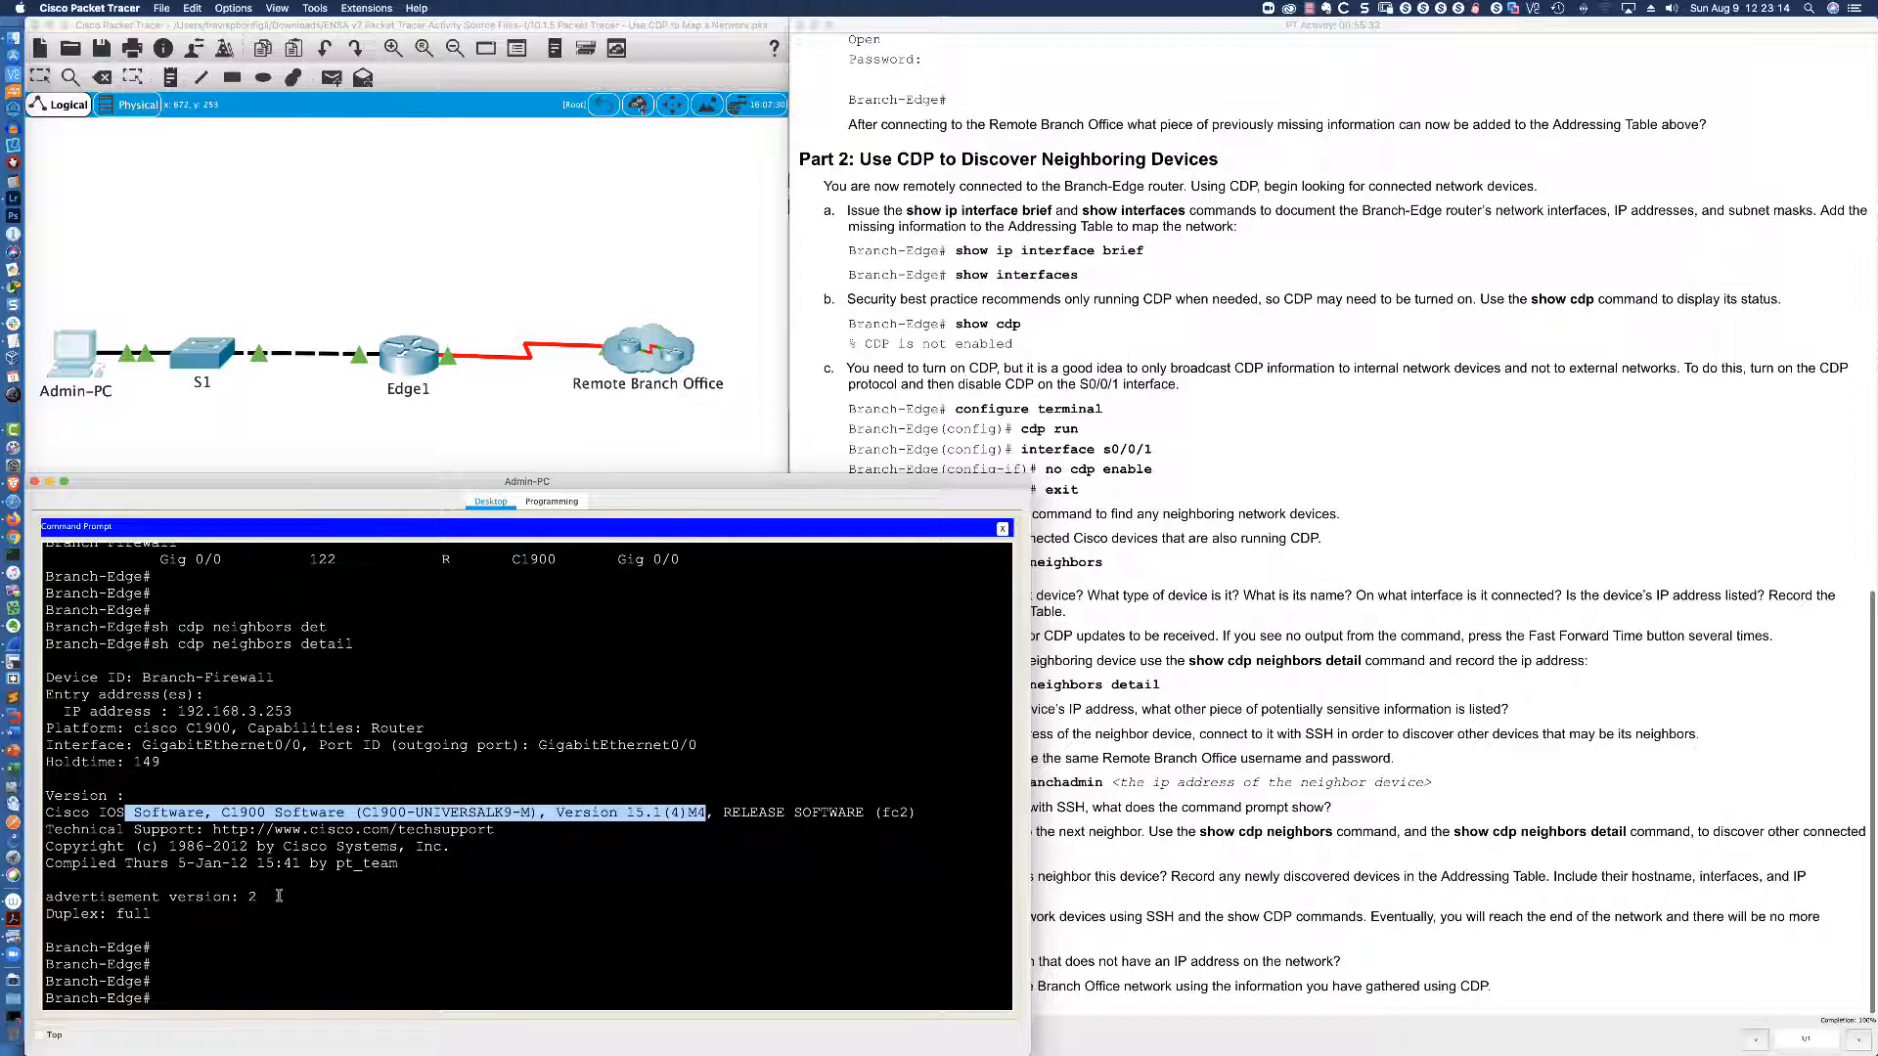
{"action": "left_click", "coordinate": [186, 998]}
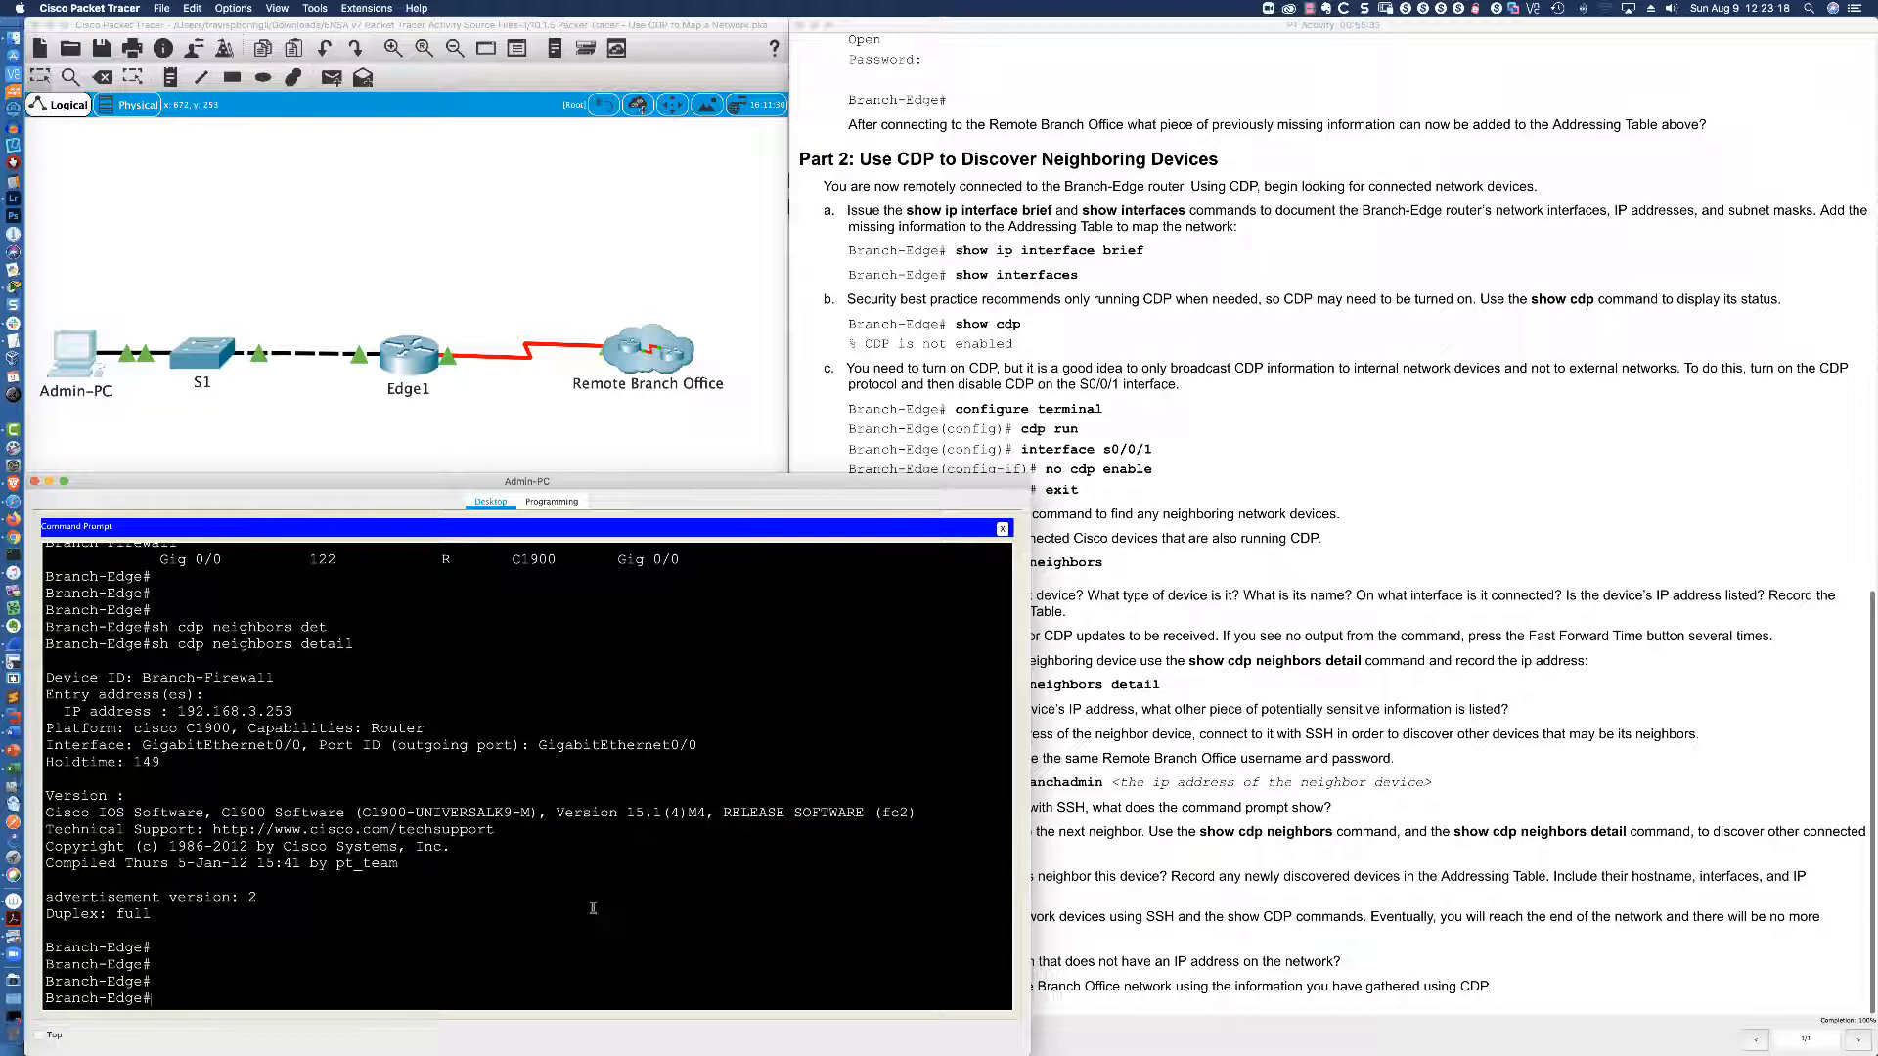
{"action": "left_click", "coordinate": [1203, 675]}
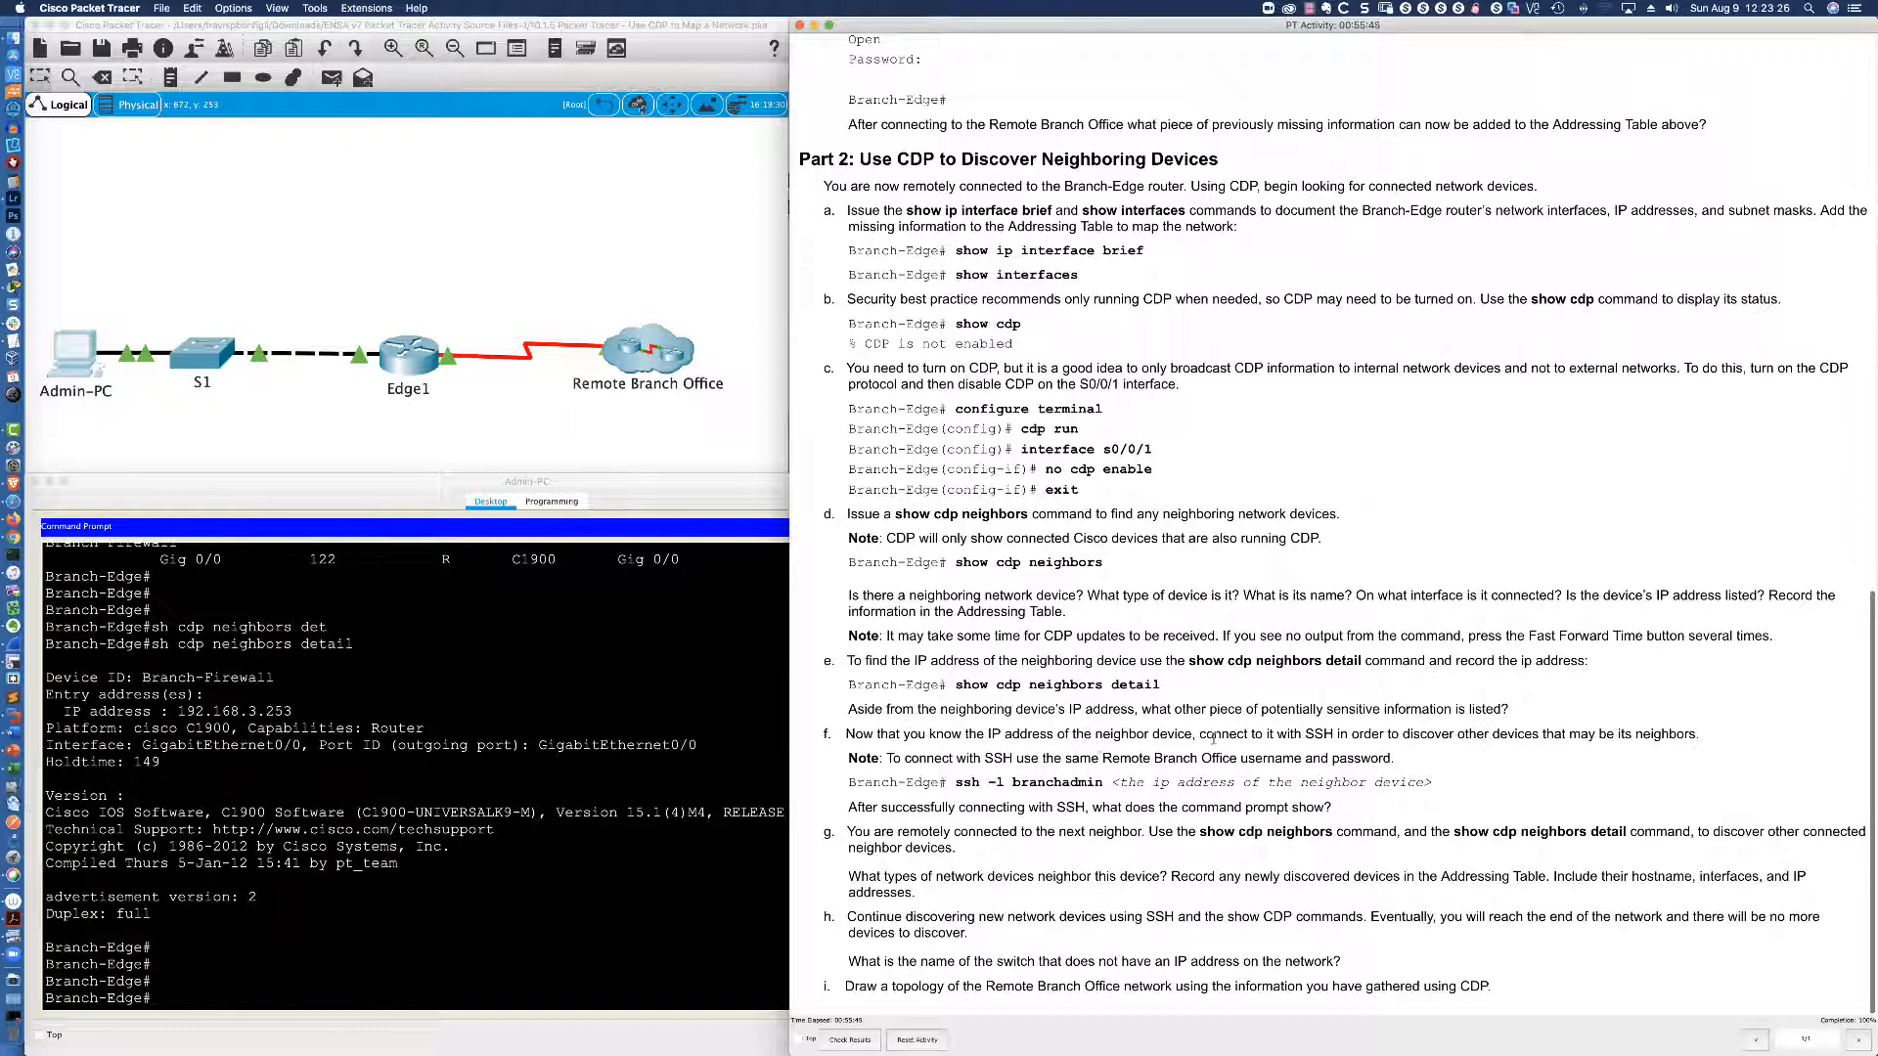
{"action": "left_click", "coordinate": [568, 918]}
{"action": "key", "text": "Return"}
{"action": "key", "text": "Return"}
{"action": "key", "text": "Return"}
{"action": "key", "text": "Return"}
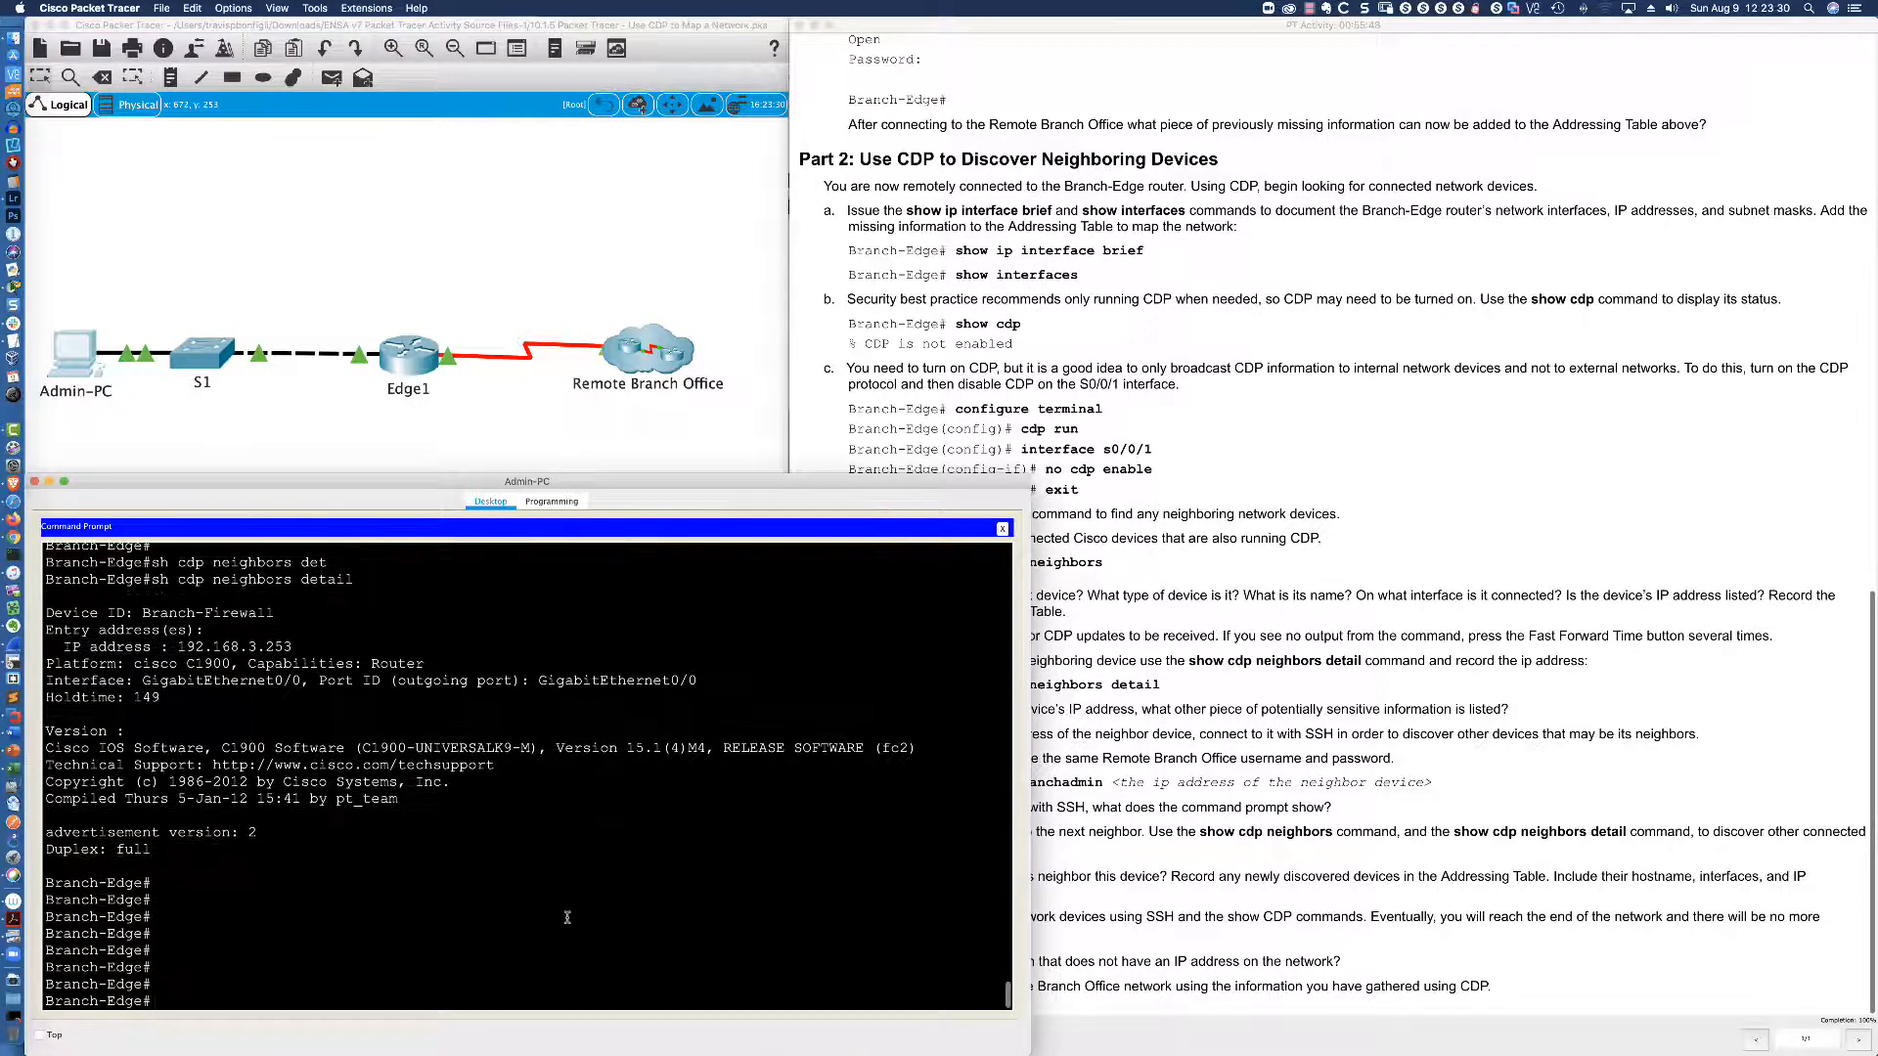
{"action": "type", "text": "ssh -l branchadmin"}
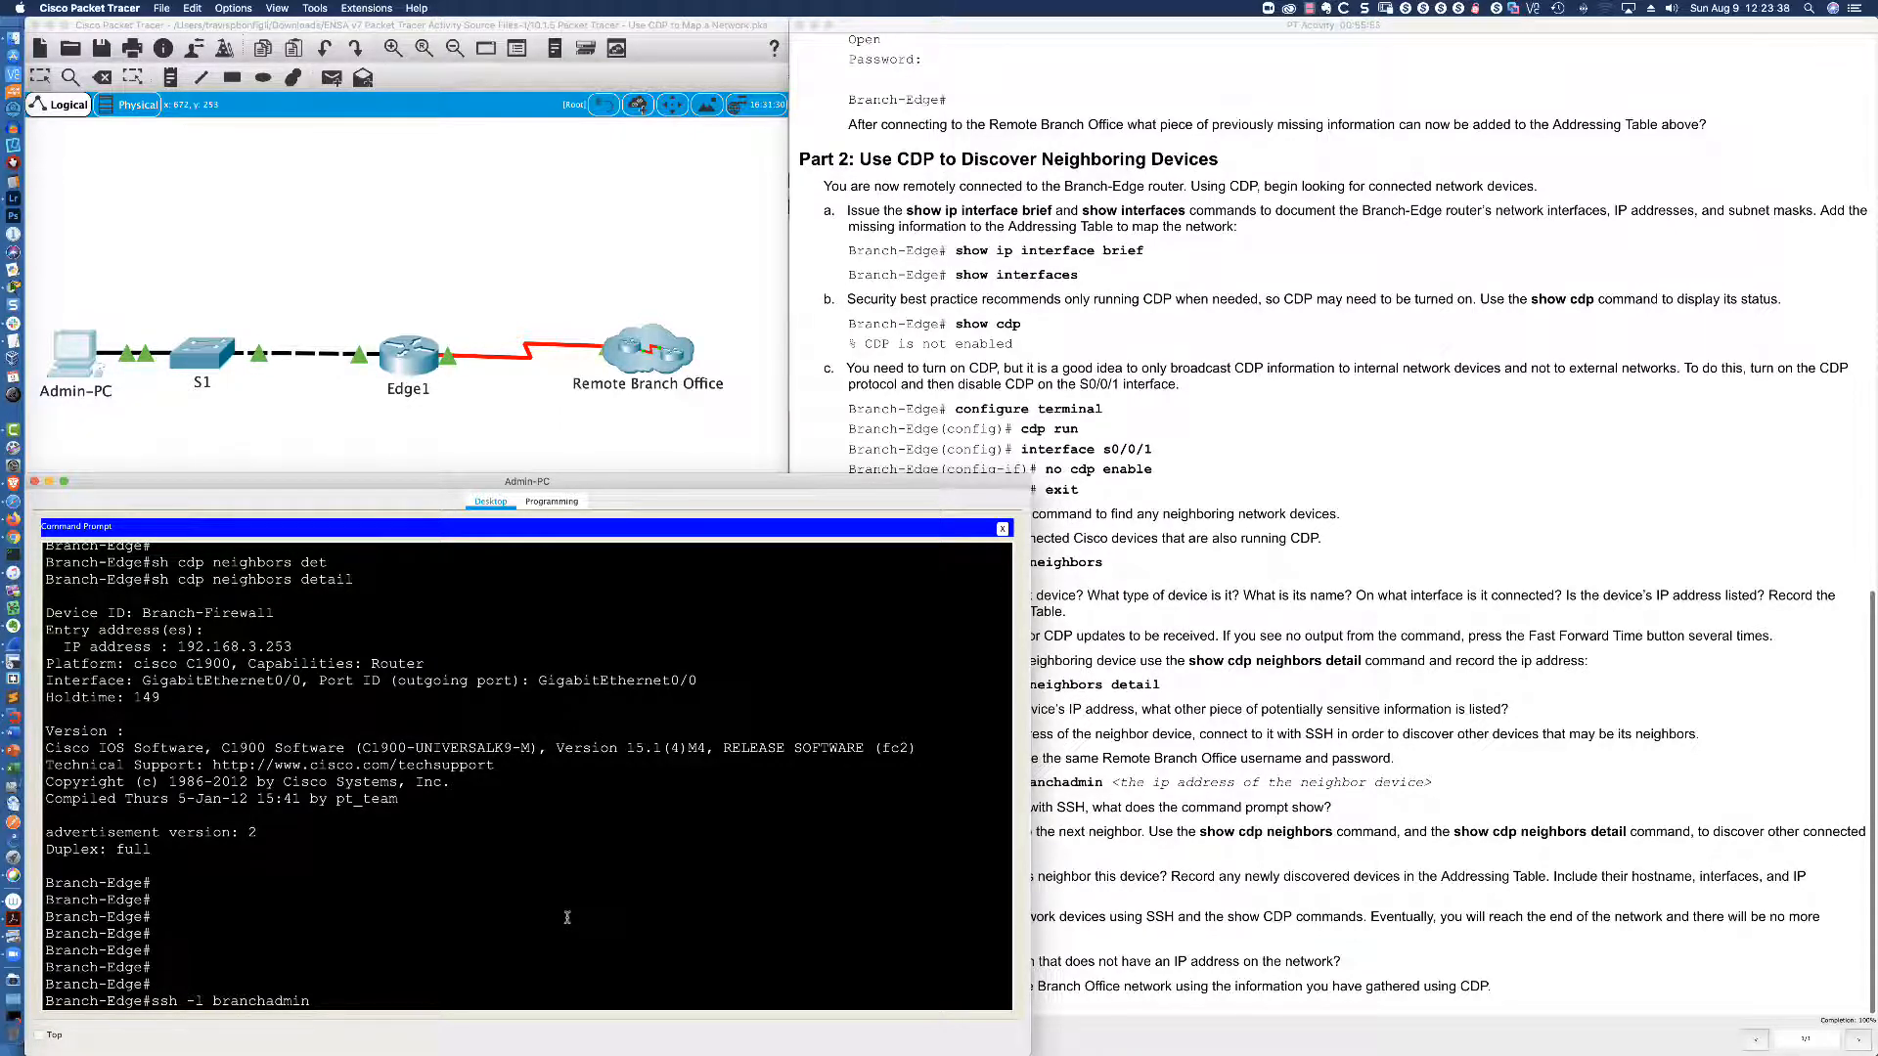
{"action": "type", "text": "192.168.3.254"}
{"action": "key", "text": "Return"}
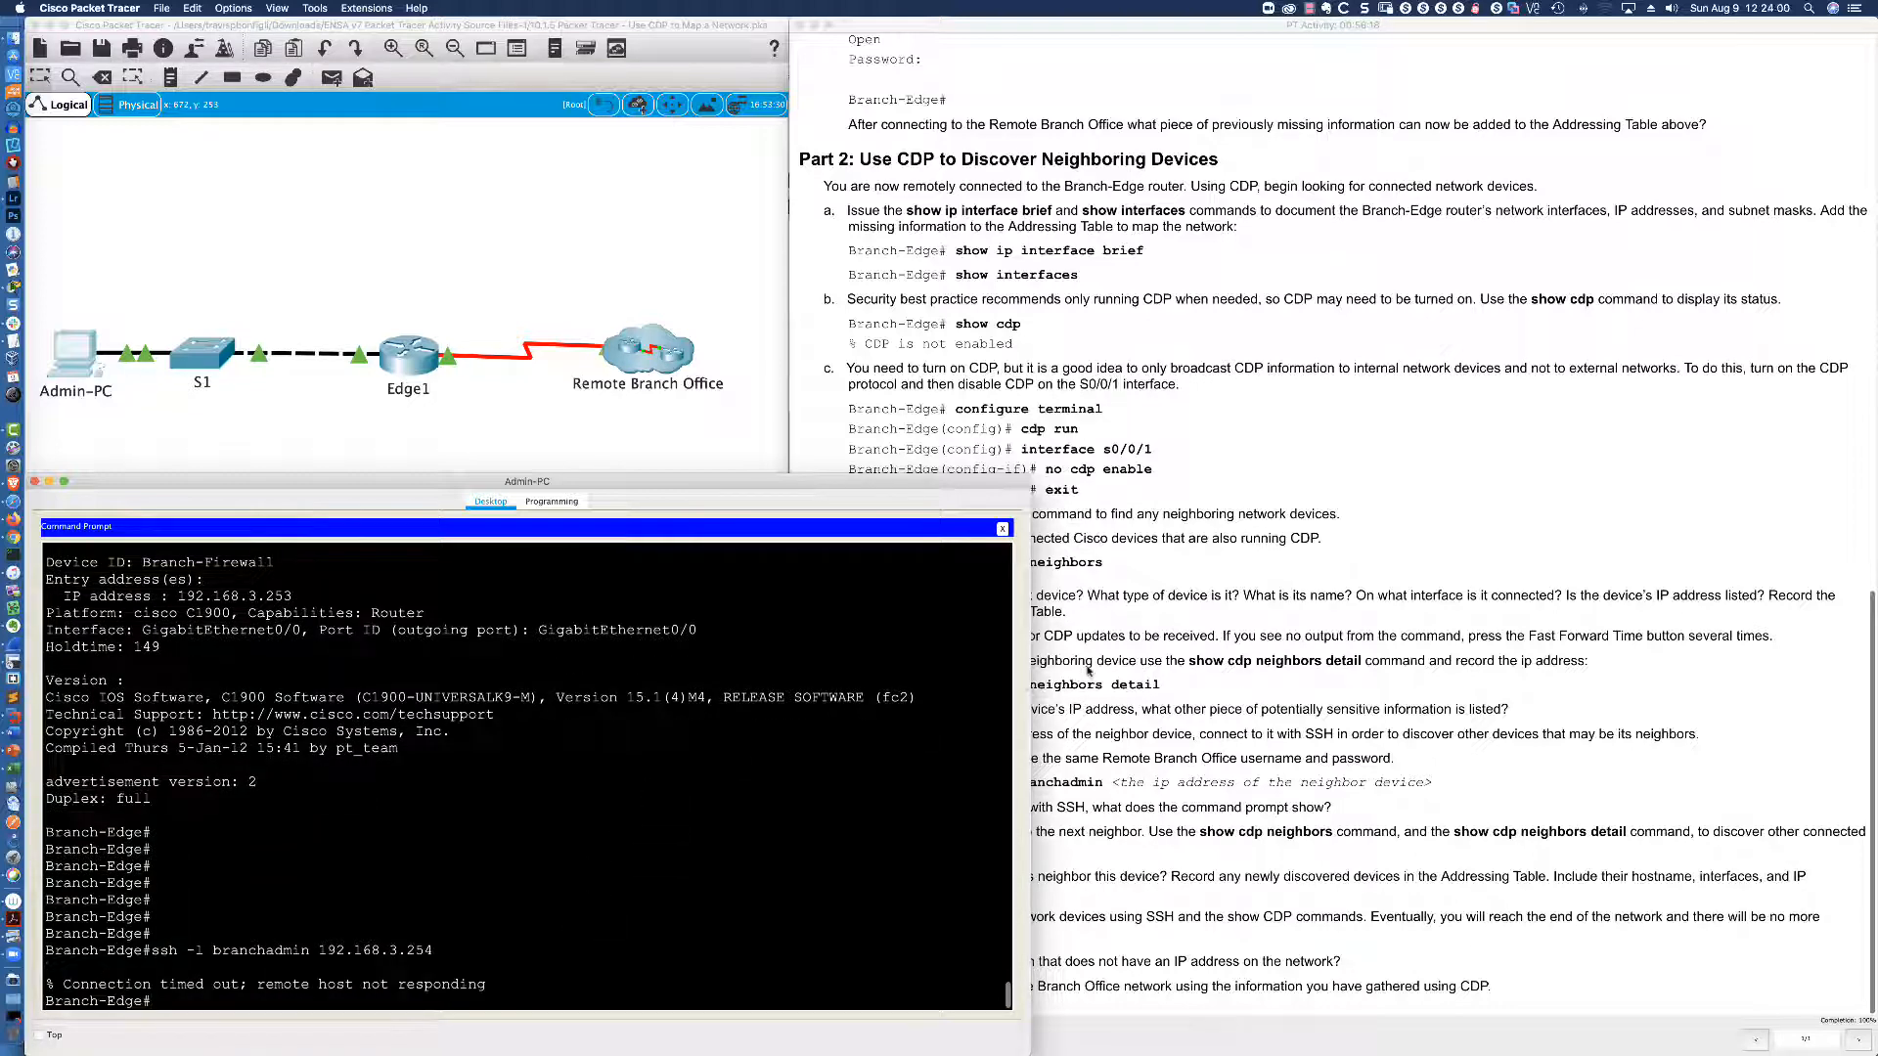
Start an SSH session from Branch-Edge to the neighbor with ssh -l branchadmin 192.168.3.253.
{"action": "key", "text": "Up"}
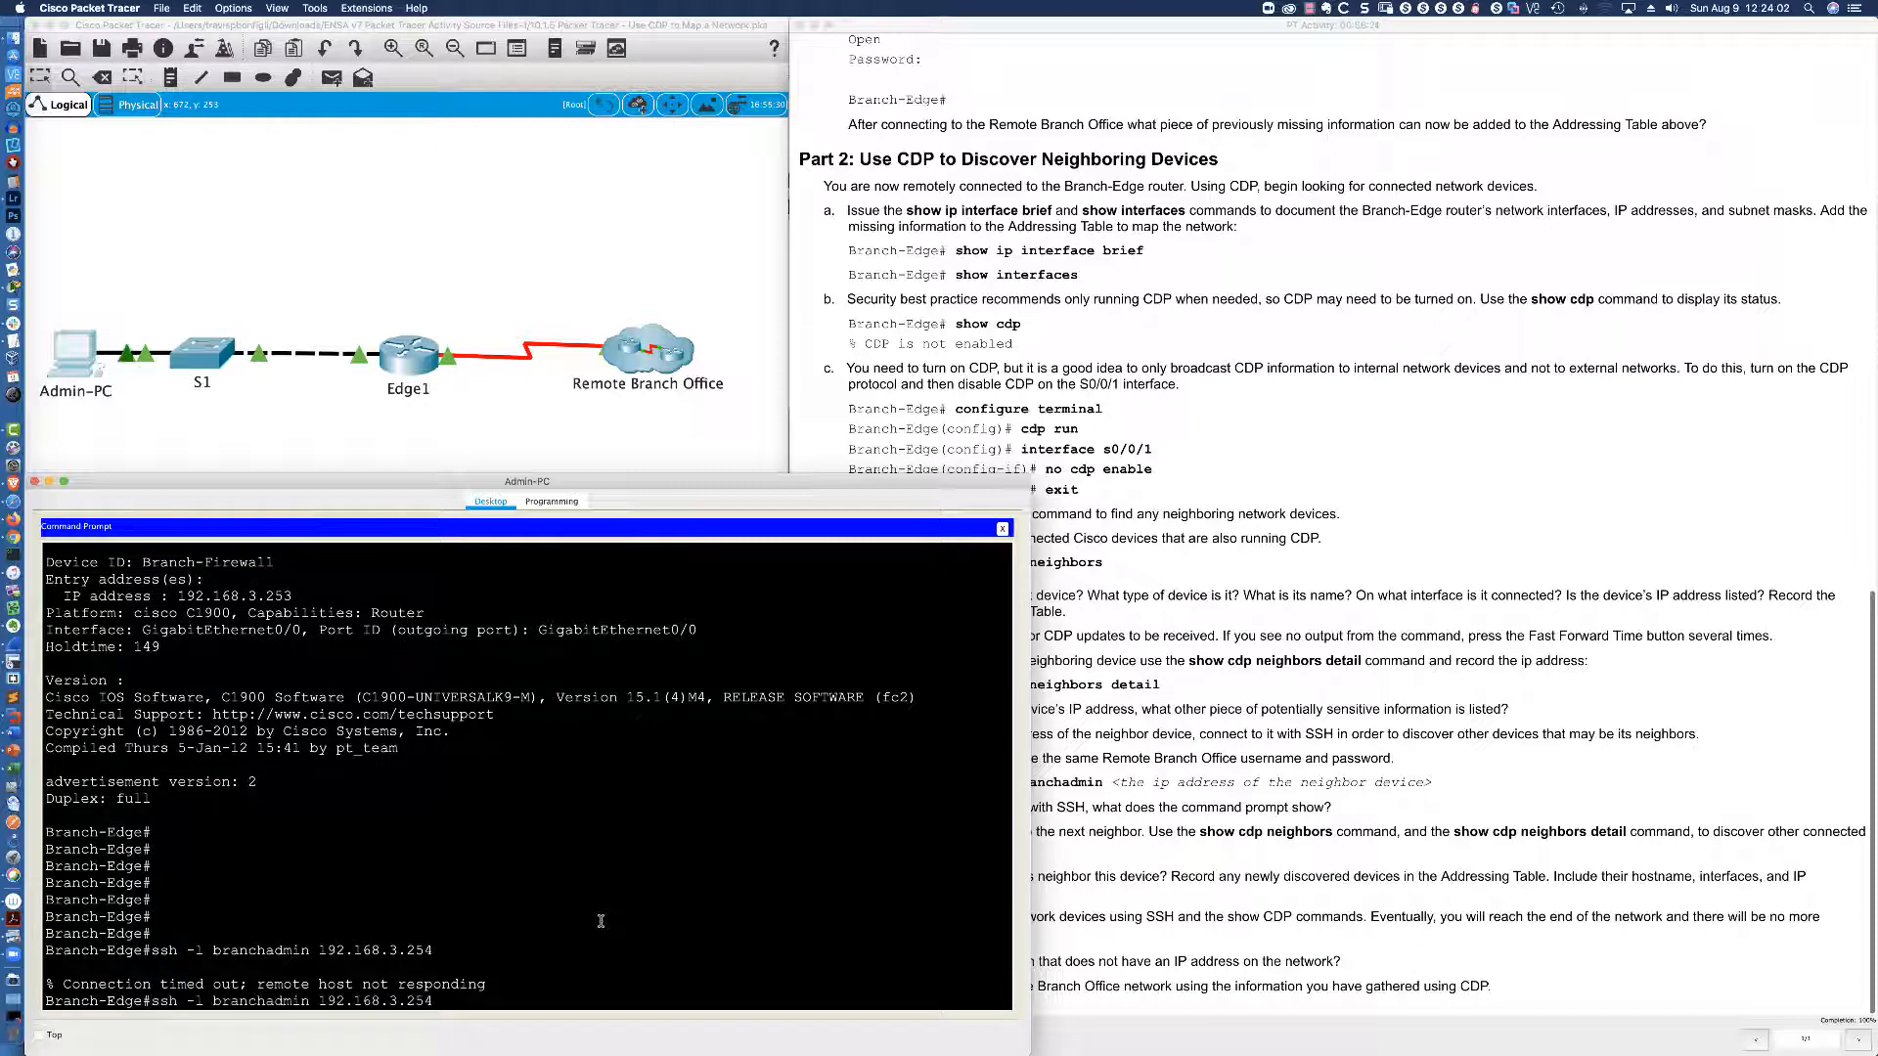
{"action": "key", "text": "BackSpace"}
{"action": "type", "text": "3"}
{"action": "key", "text": "Return"}
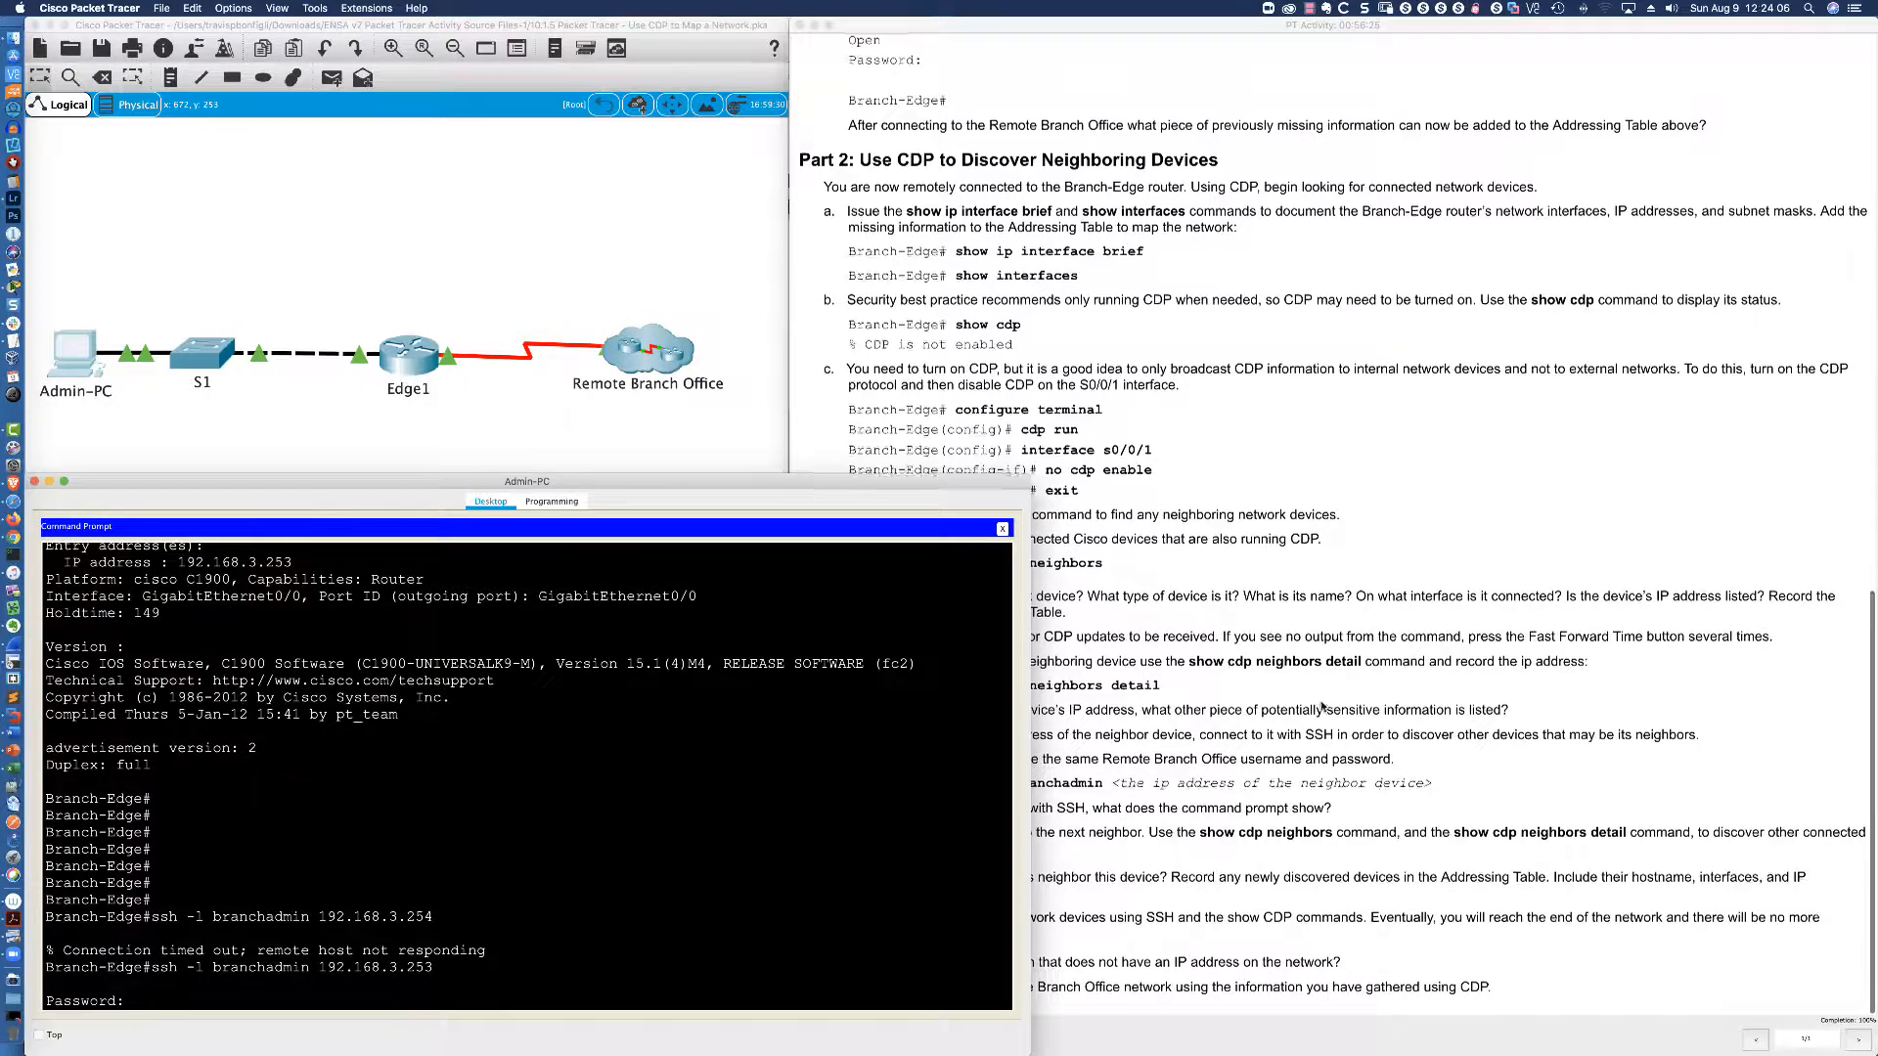
Look up the Branch Office Network password in the instructions and enter it to log in to Branch-Firewall.
{"action": "scroll", "coordinate": [1296, 705], "scroll_direction": "up", "scroll_amount": 10}
{"action": "scroll", "coordinate": [1296, 705], "scroll_direction": "up", "scroll_amount": 3}
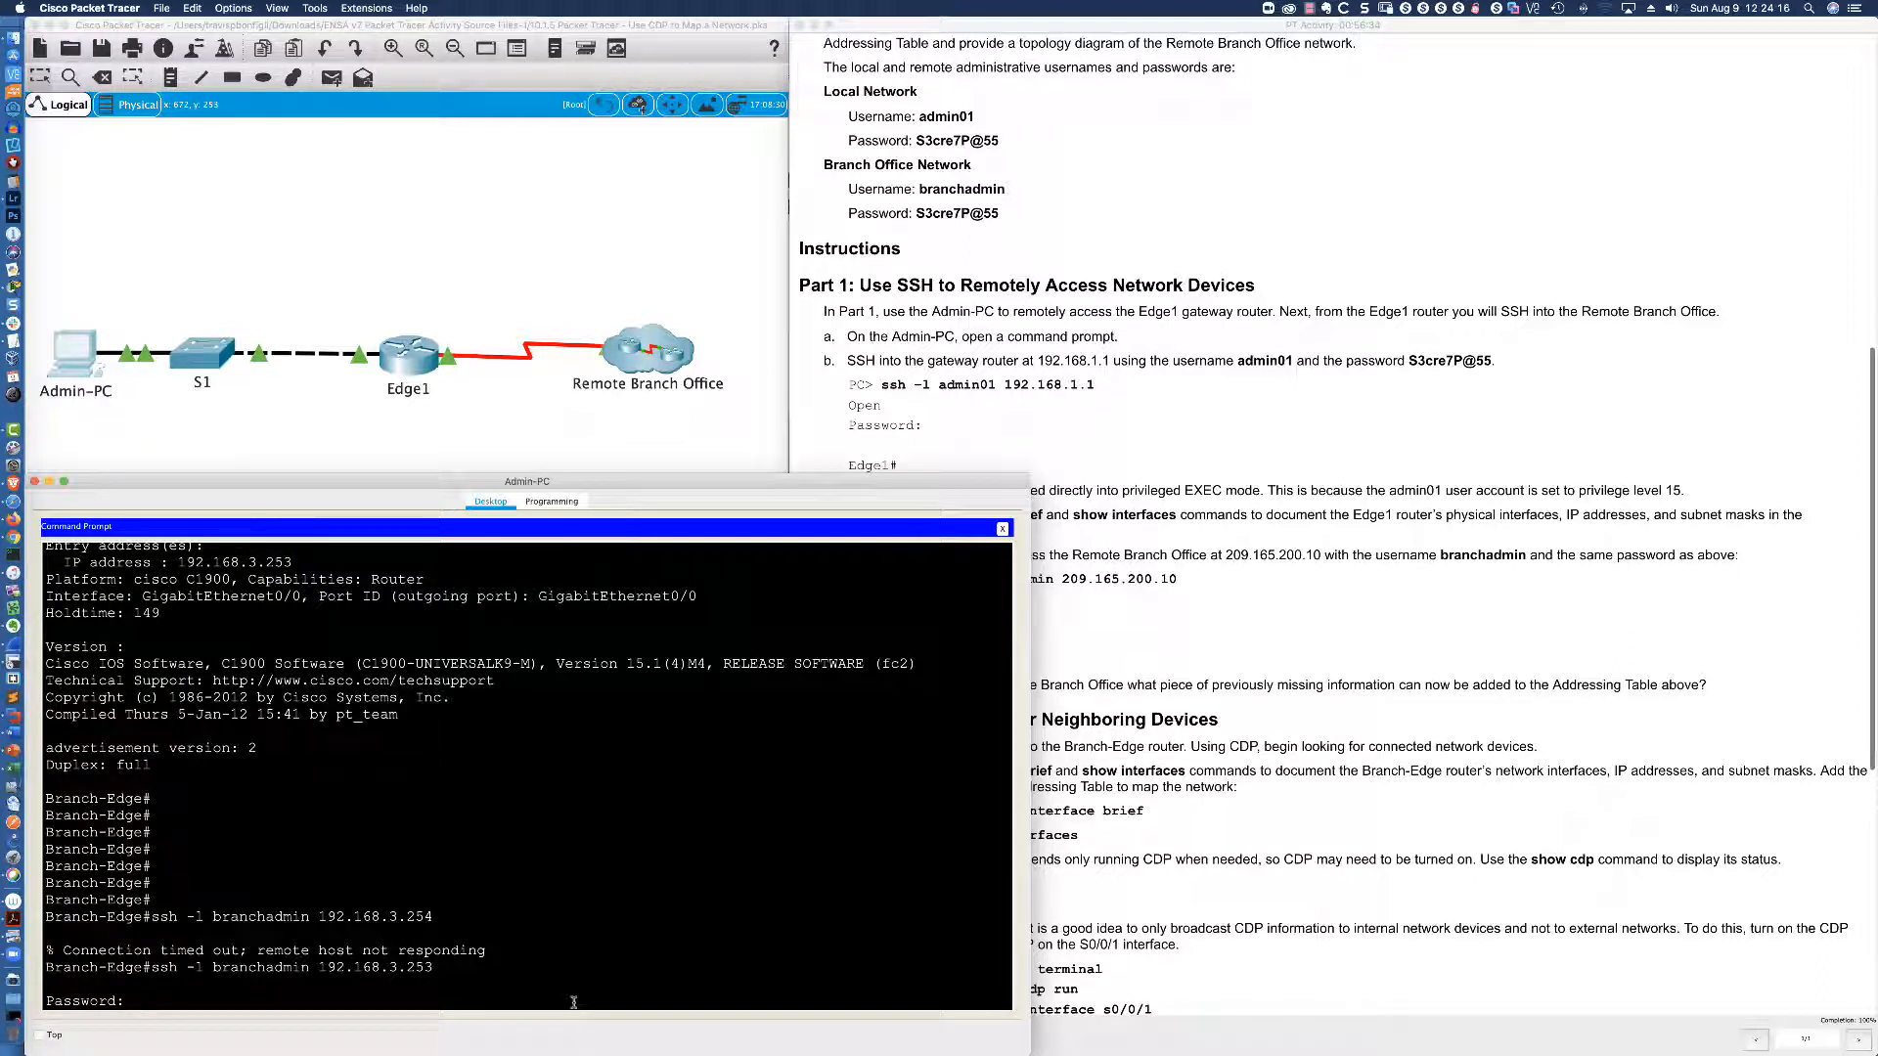
{"action": "key", "text": "Return"}
{"action": "key", "text": "Return"}
{"action": "key", "text": "Return"}
{"action": "key", "text": "Return"}
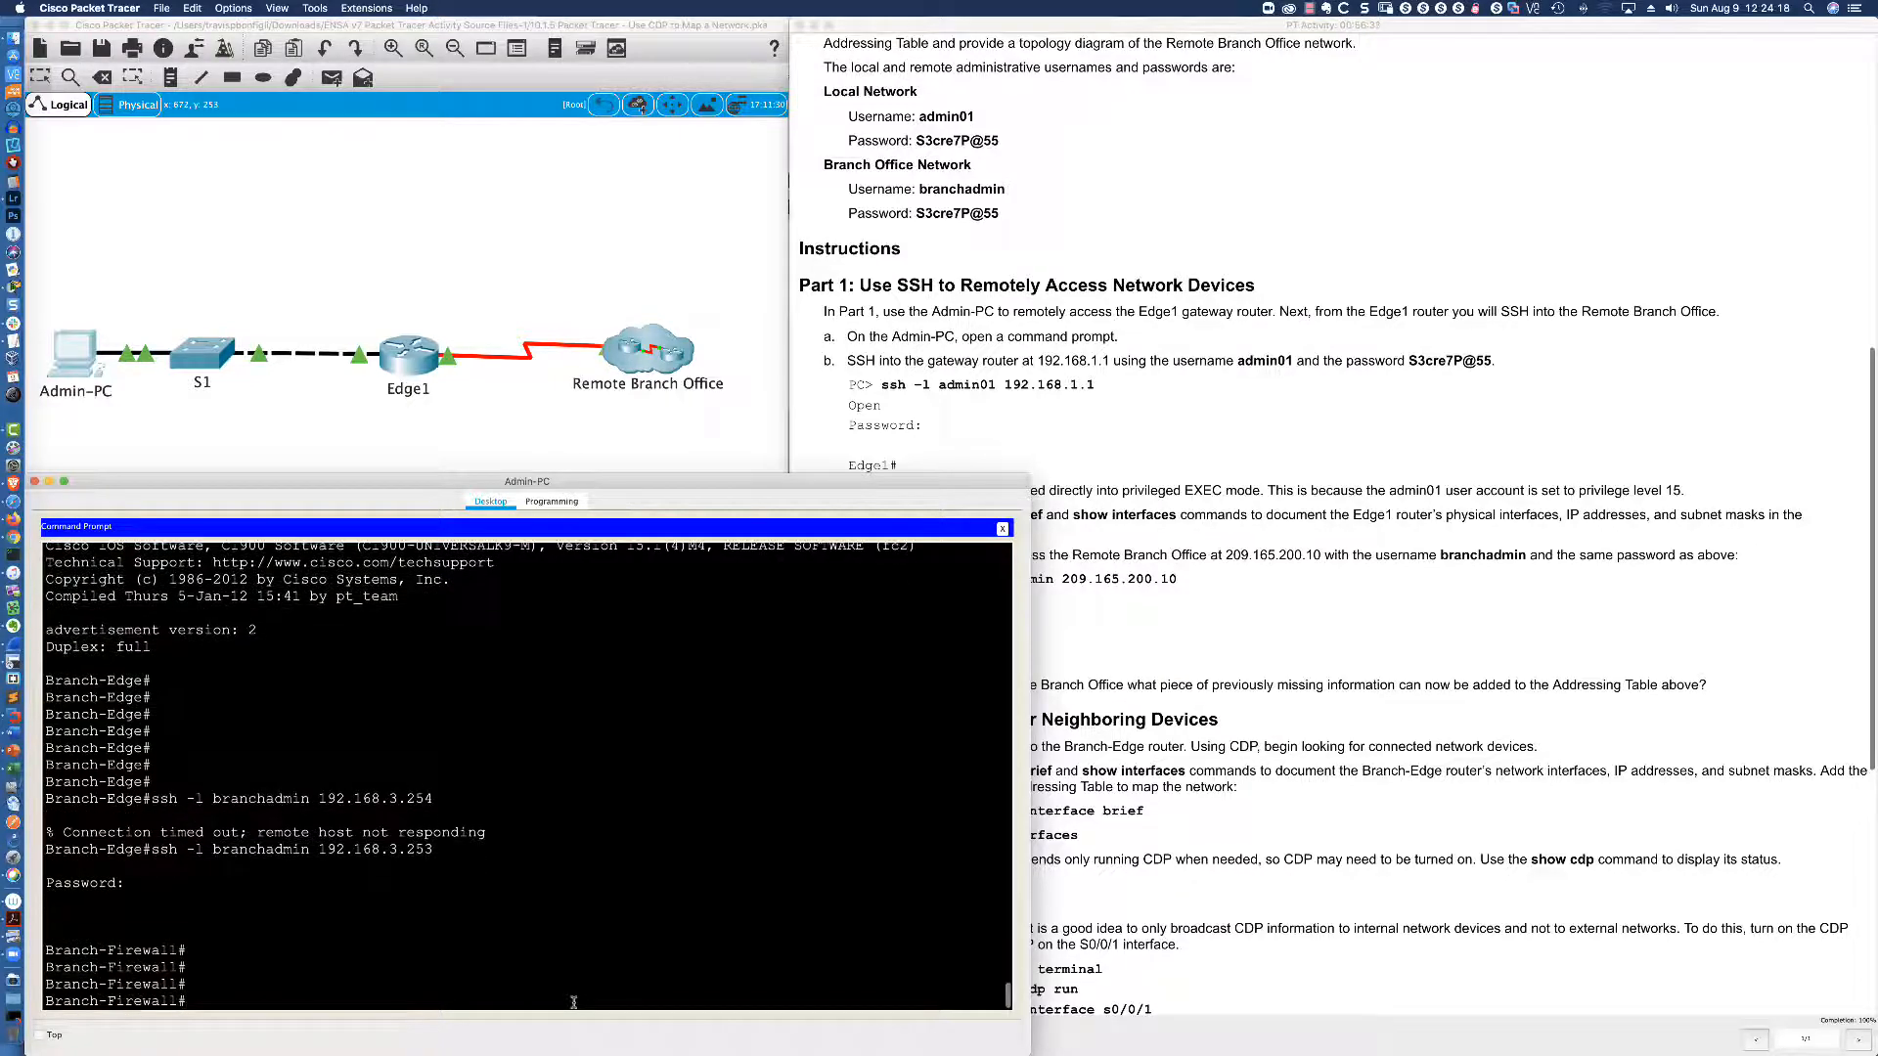
Review step f of the instructions and highlight the ssh command for connecting to the neighbor device.
{"action": "left_click", "coordinate": [1255, 776]}
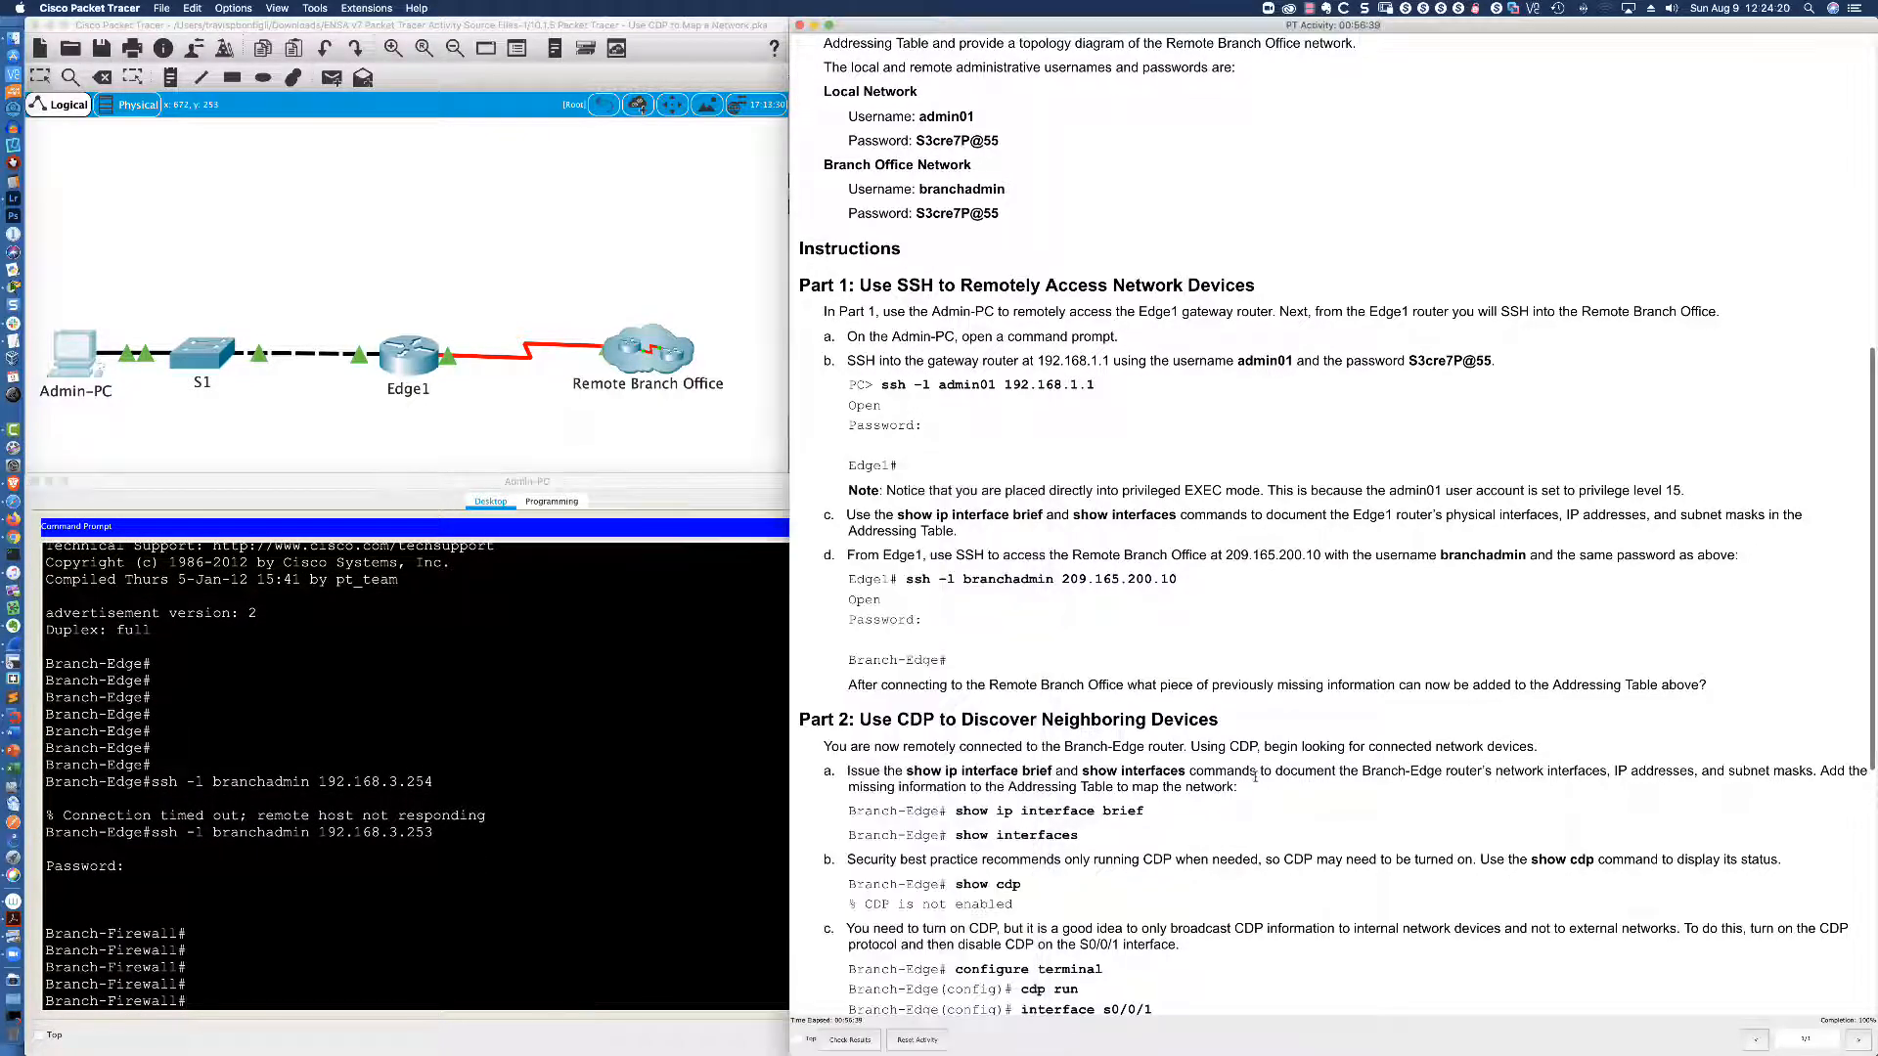
{"action": "scroll", "coordinate": [962, 641], "scroll_direction": "down", "scroll_amount": 10}
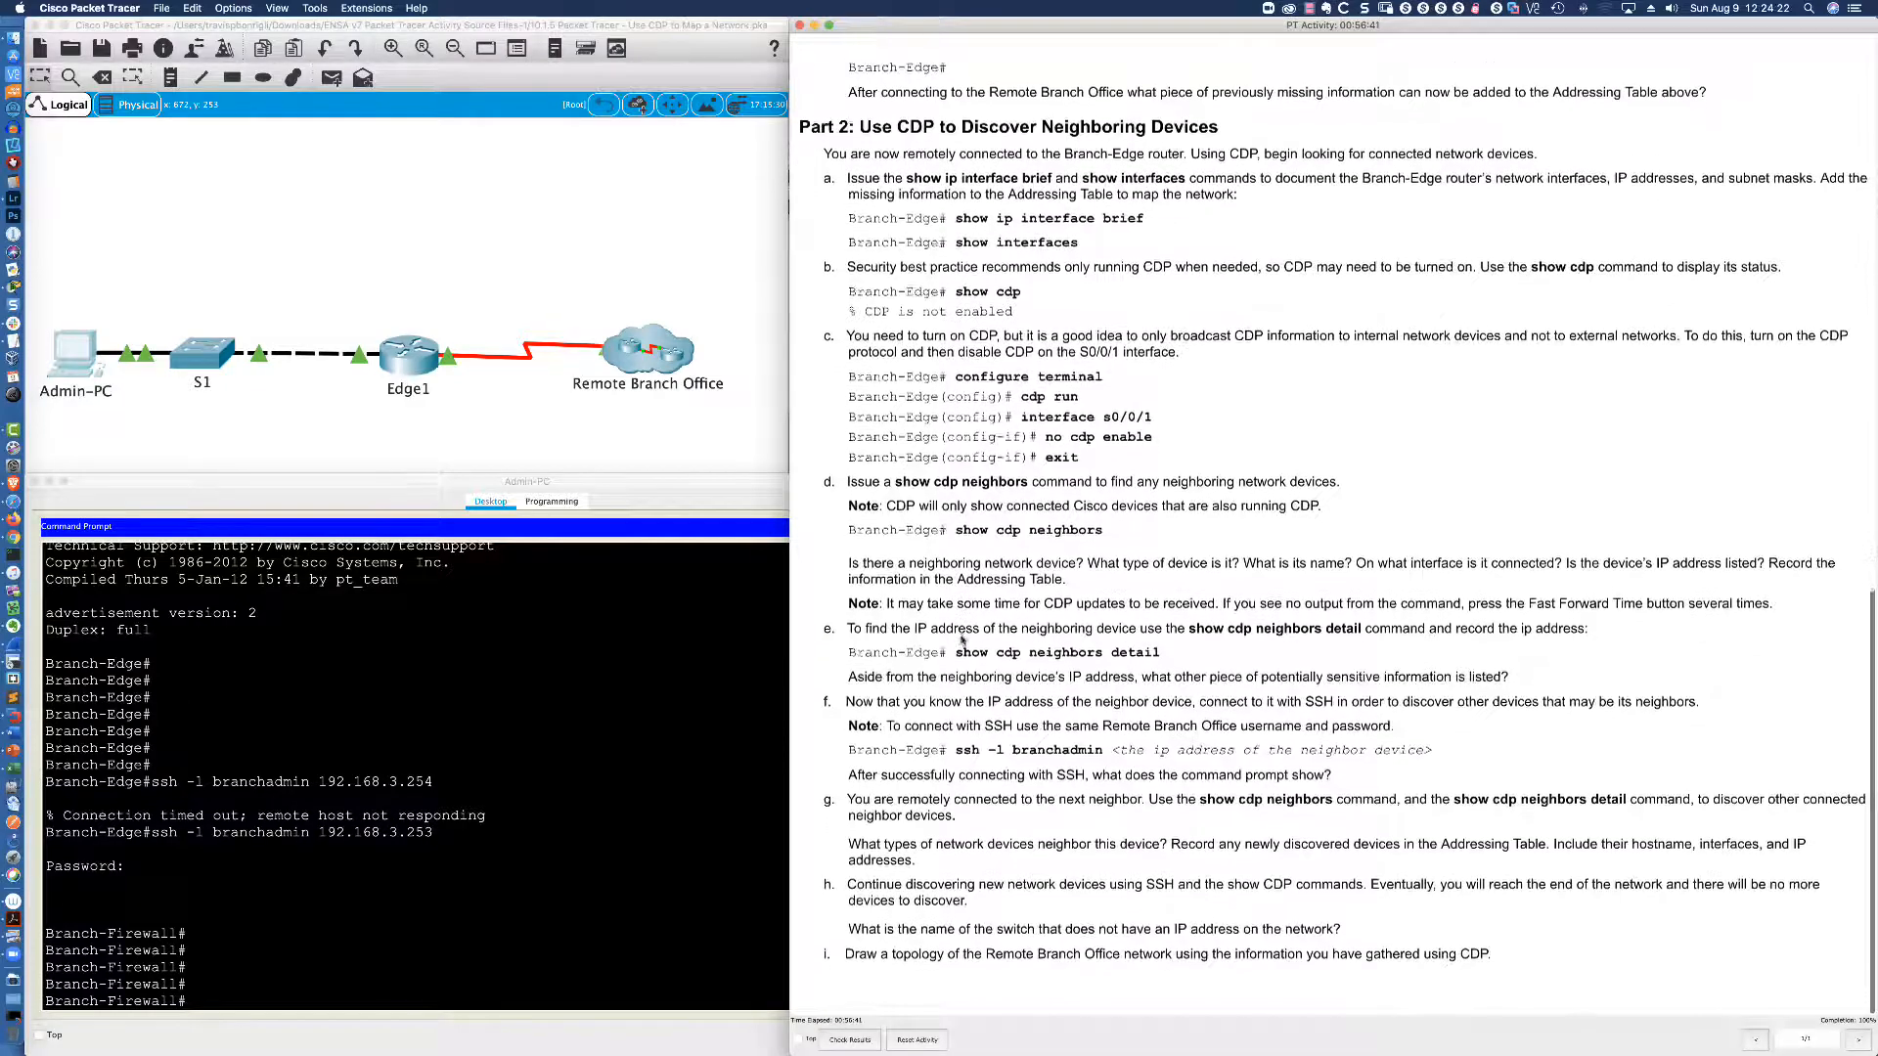
{"action": "scroll", "coordinate": [957, 714], "scroll_direction": "up", "scroll_amount": 2}
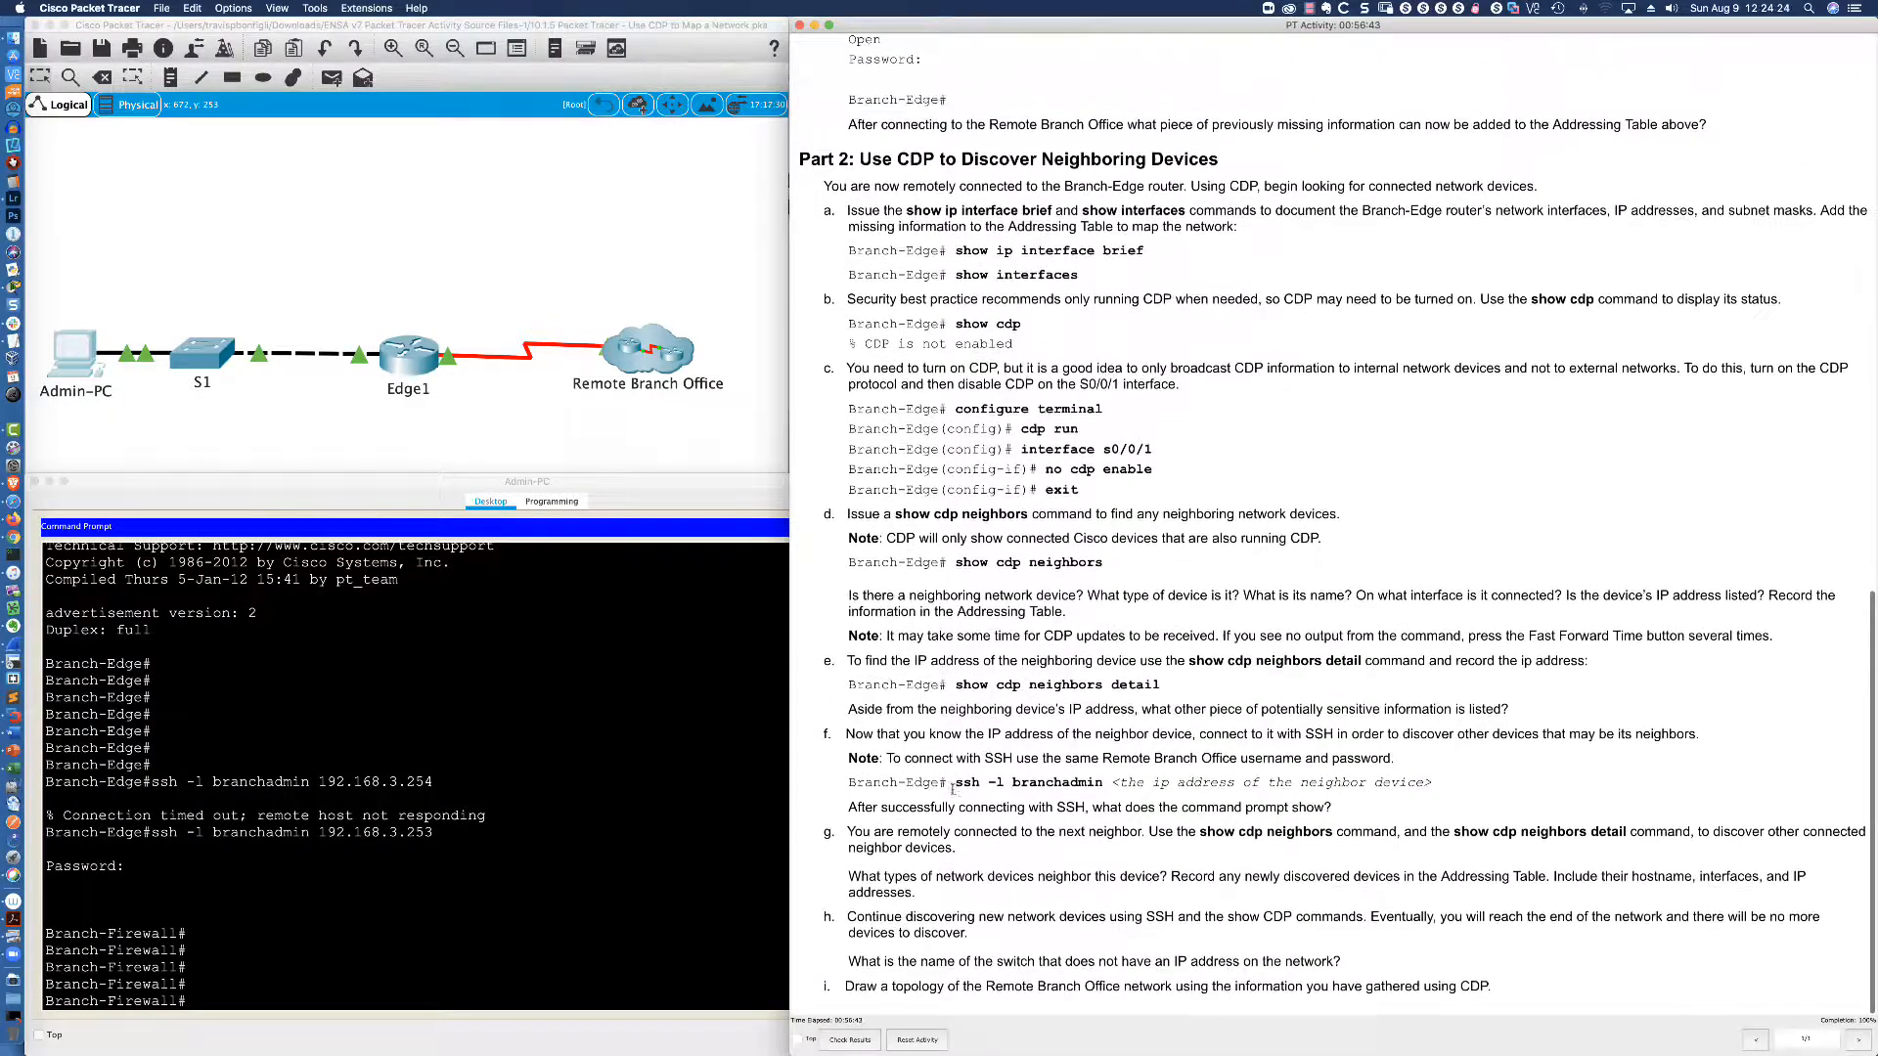
{"action": "left_click_drag", "start_coordinate": [951, 788], "coordinate": [1438, 788]}
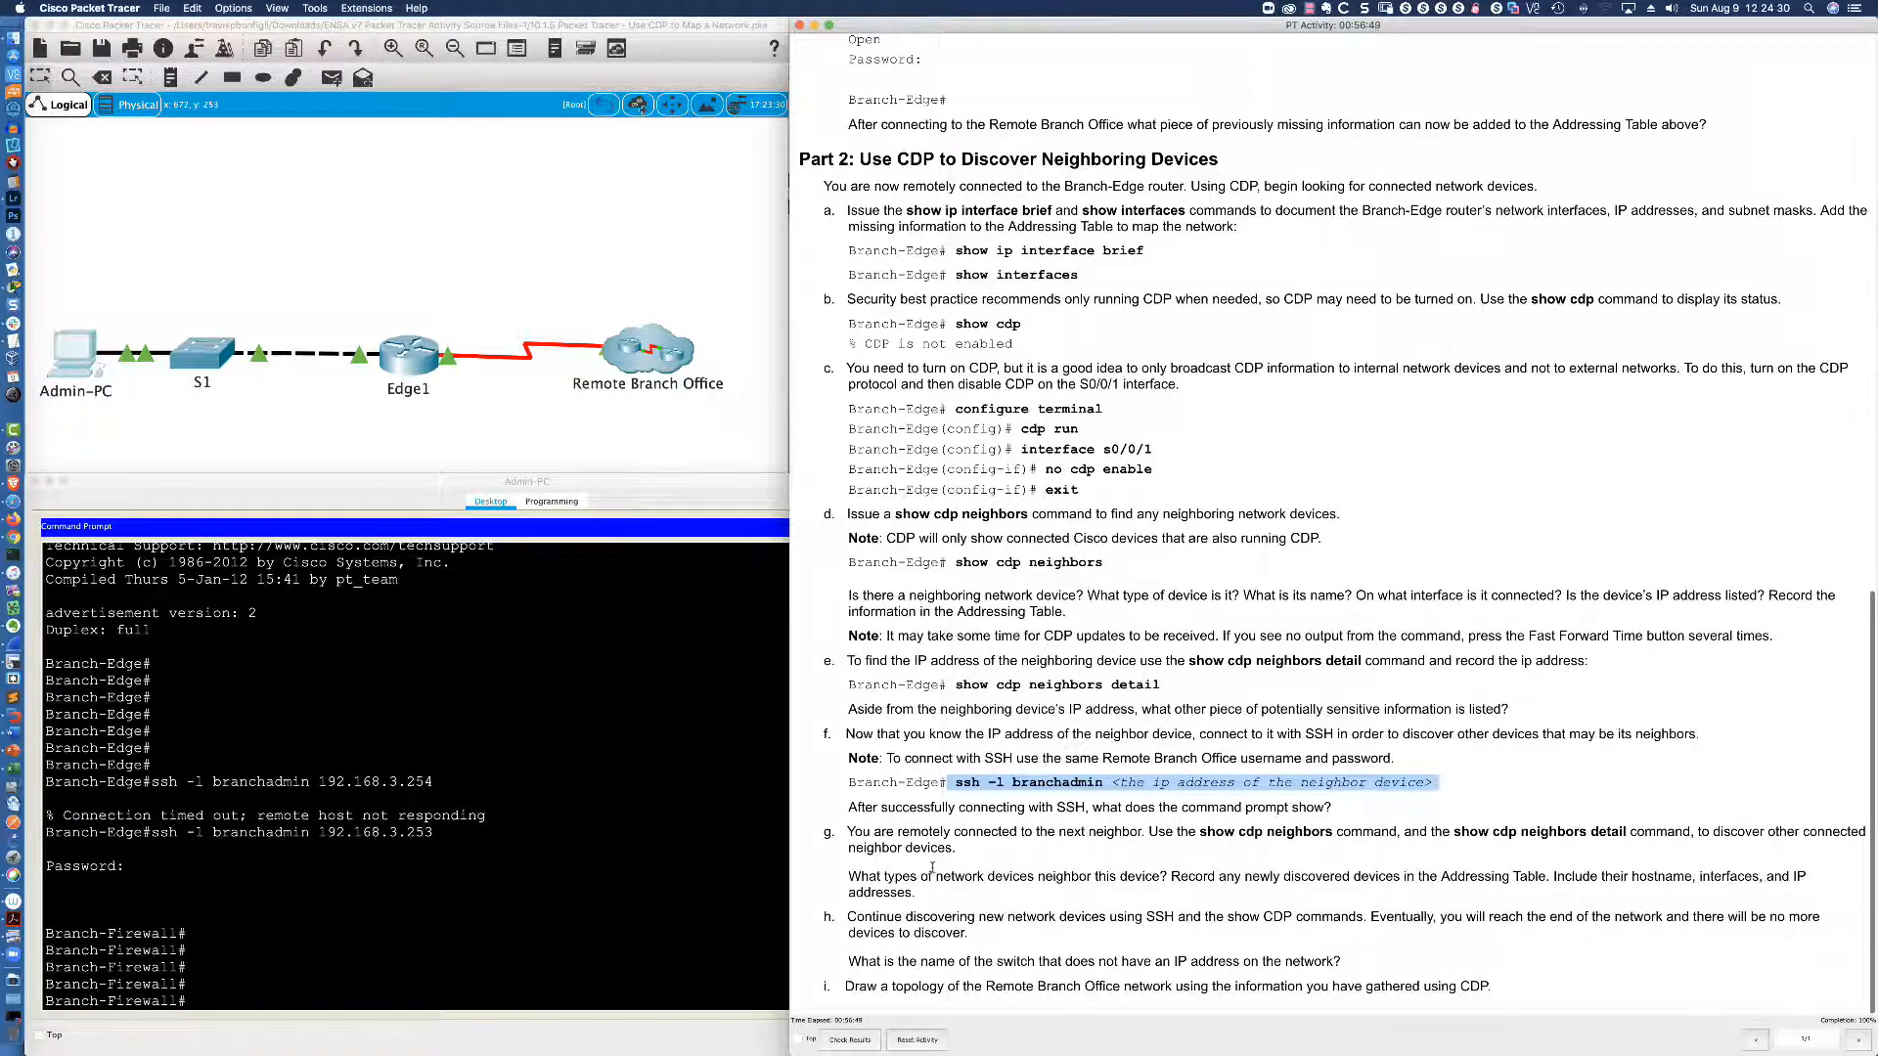
Display Branch-Firewall's running configuration with sh run, paging to the username line and highlighting the branchadmin account's privilege level.
{"action": "left_click", "coordinate": [362, 997]}
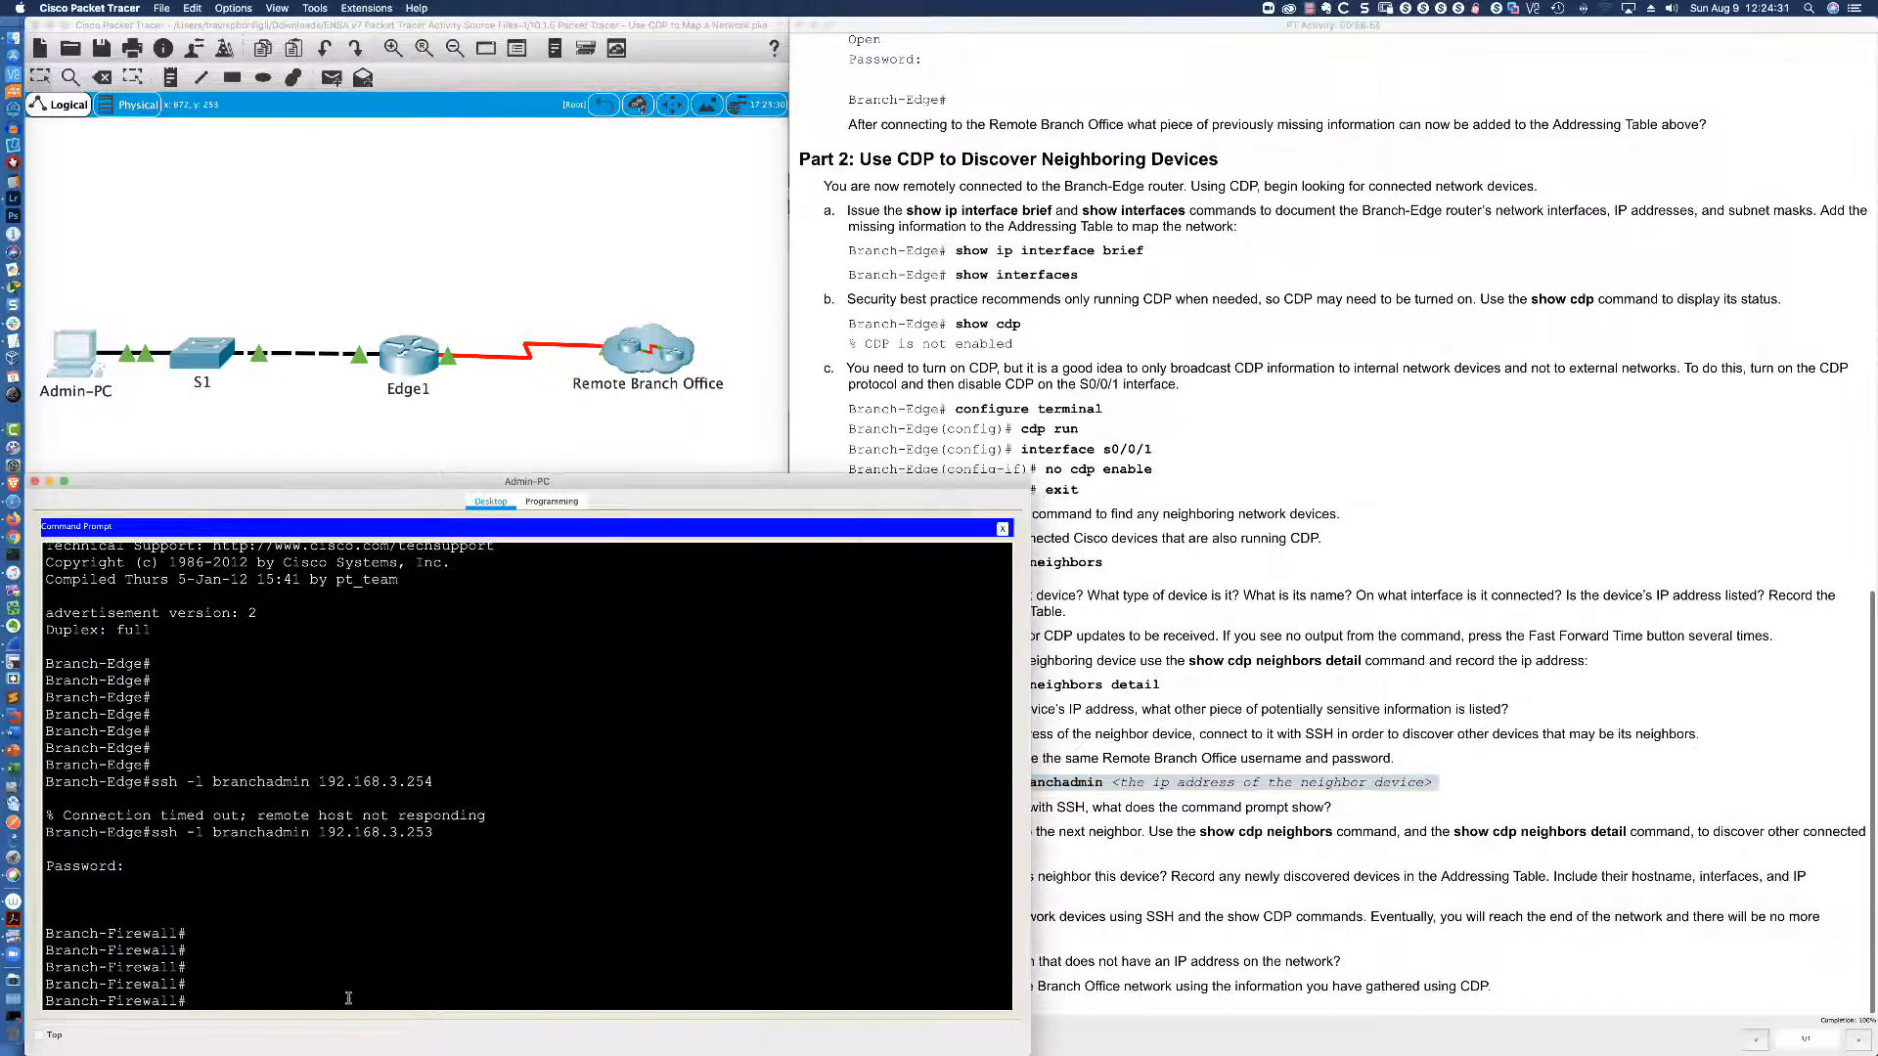
{"action": "type", "text": "sh run"}
{"action": "key", "text": "Return"}
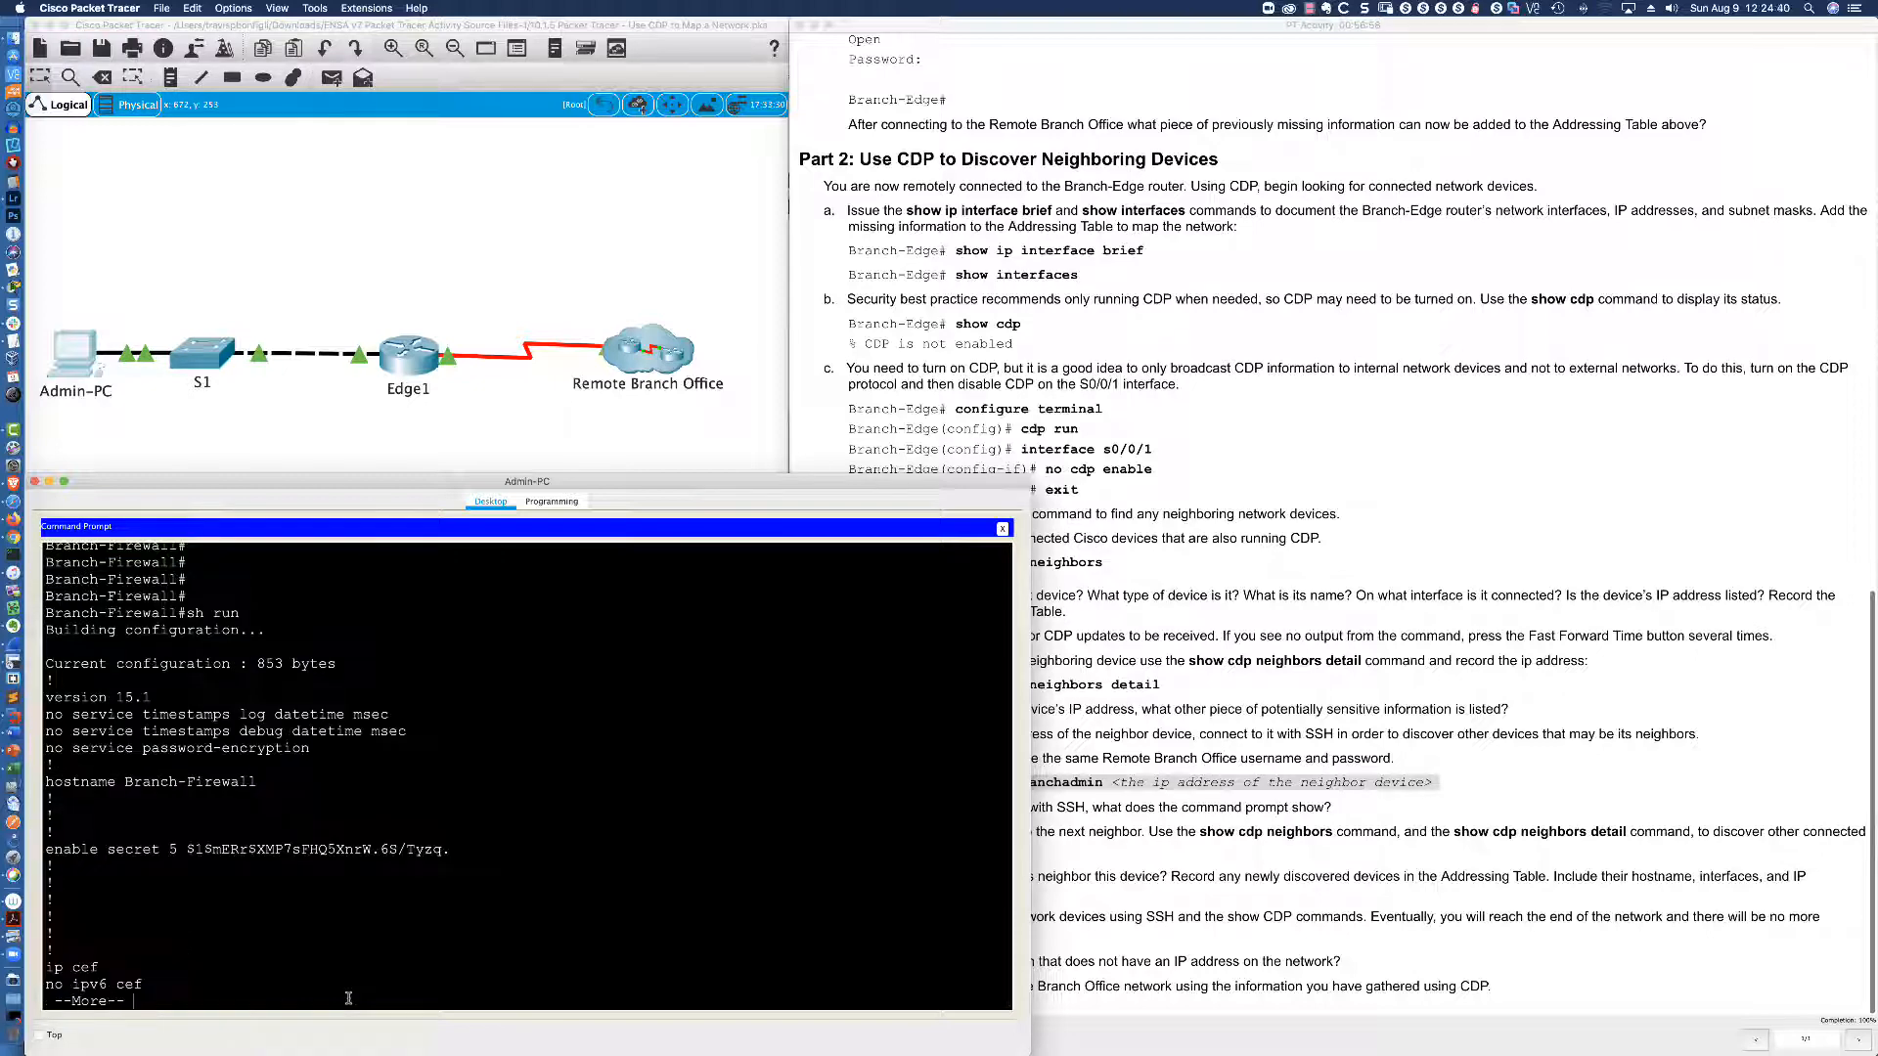
{"action": "key", "text": "Return"}
{"action": "key", "text": "Return"}
{"action": "key", "text": "Return"}
{"action": "key", "text": "Return"}
{"action": "key", "text": "Return"}
{"action": "key", "text": "Return"}
{"action": "key", "text": "Return"}
{"action": "key", "text": "Return"}
{"action": "key", "text": "Return"}
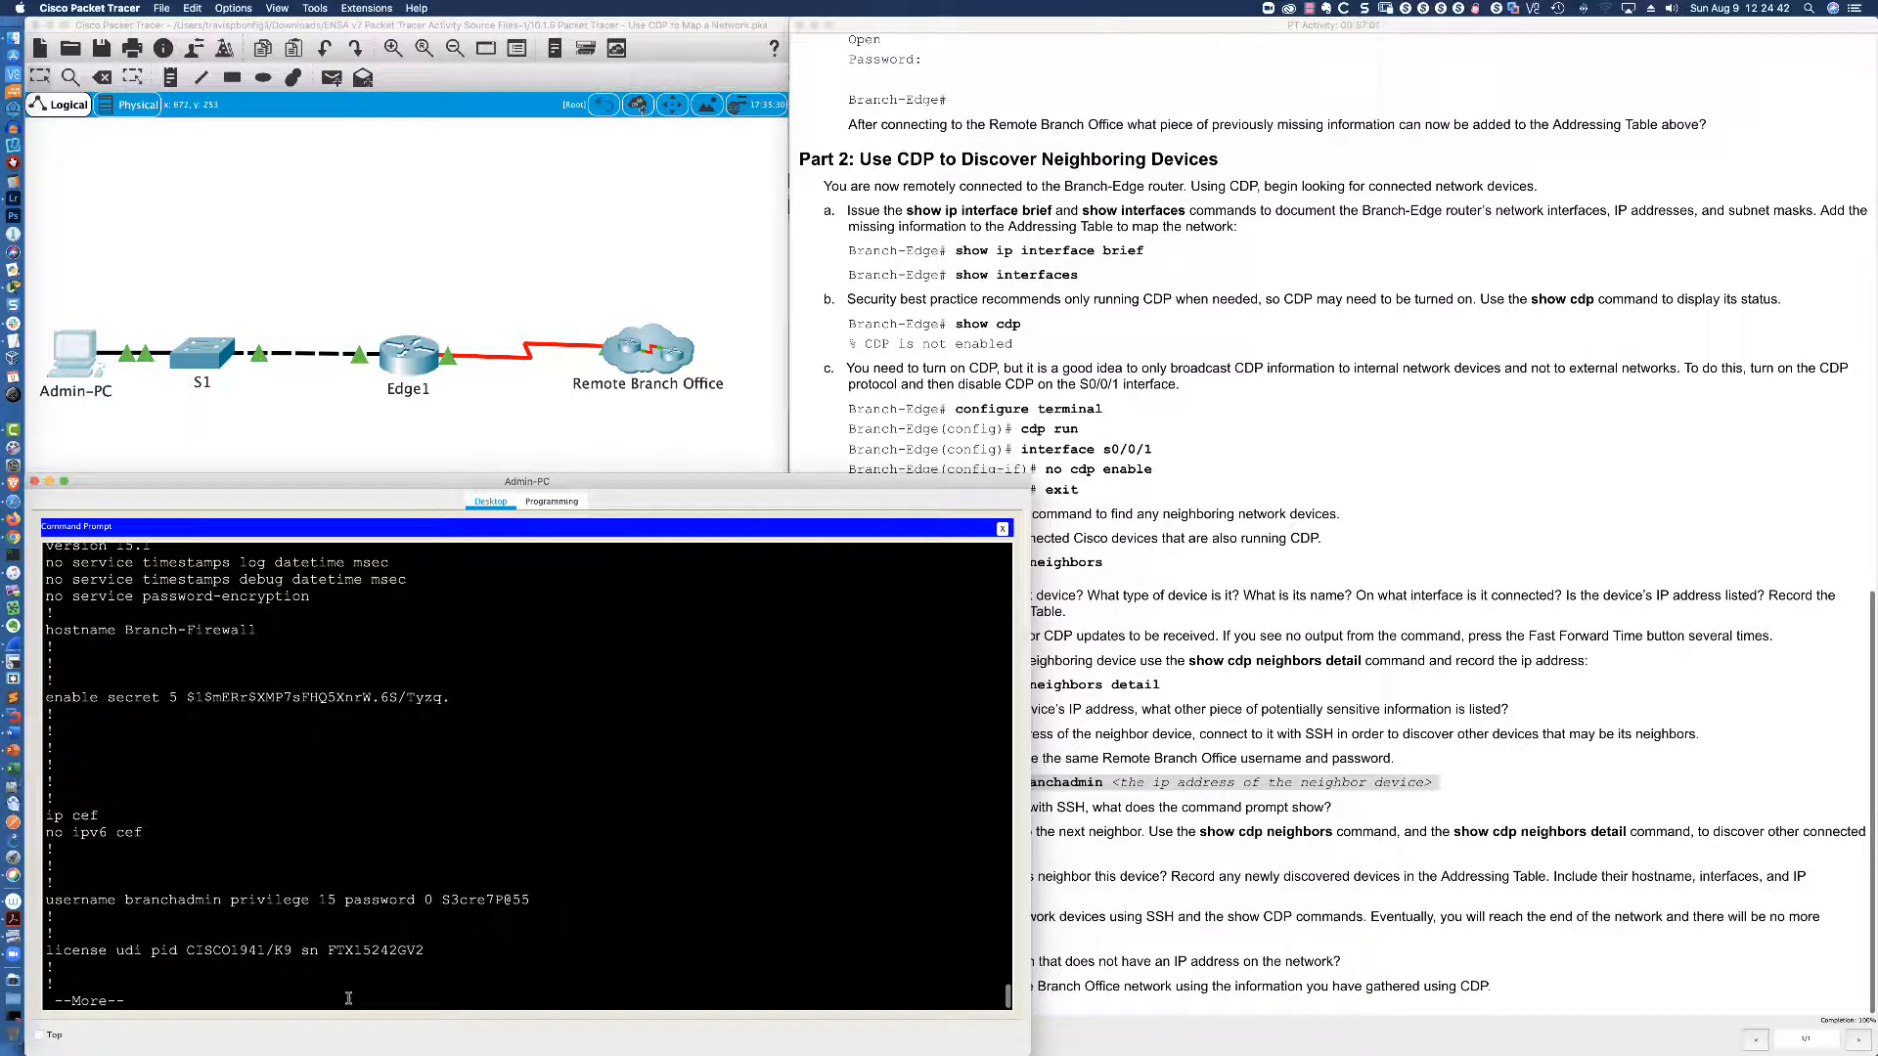
{"action": "double_click", "coordinate": [323, 900]}
Check step g of the instructions and leave the running configuration listing for the Branch-Firewall prompt.
{"action": "left_click", "coordinate": [1125, 751]}
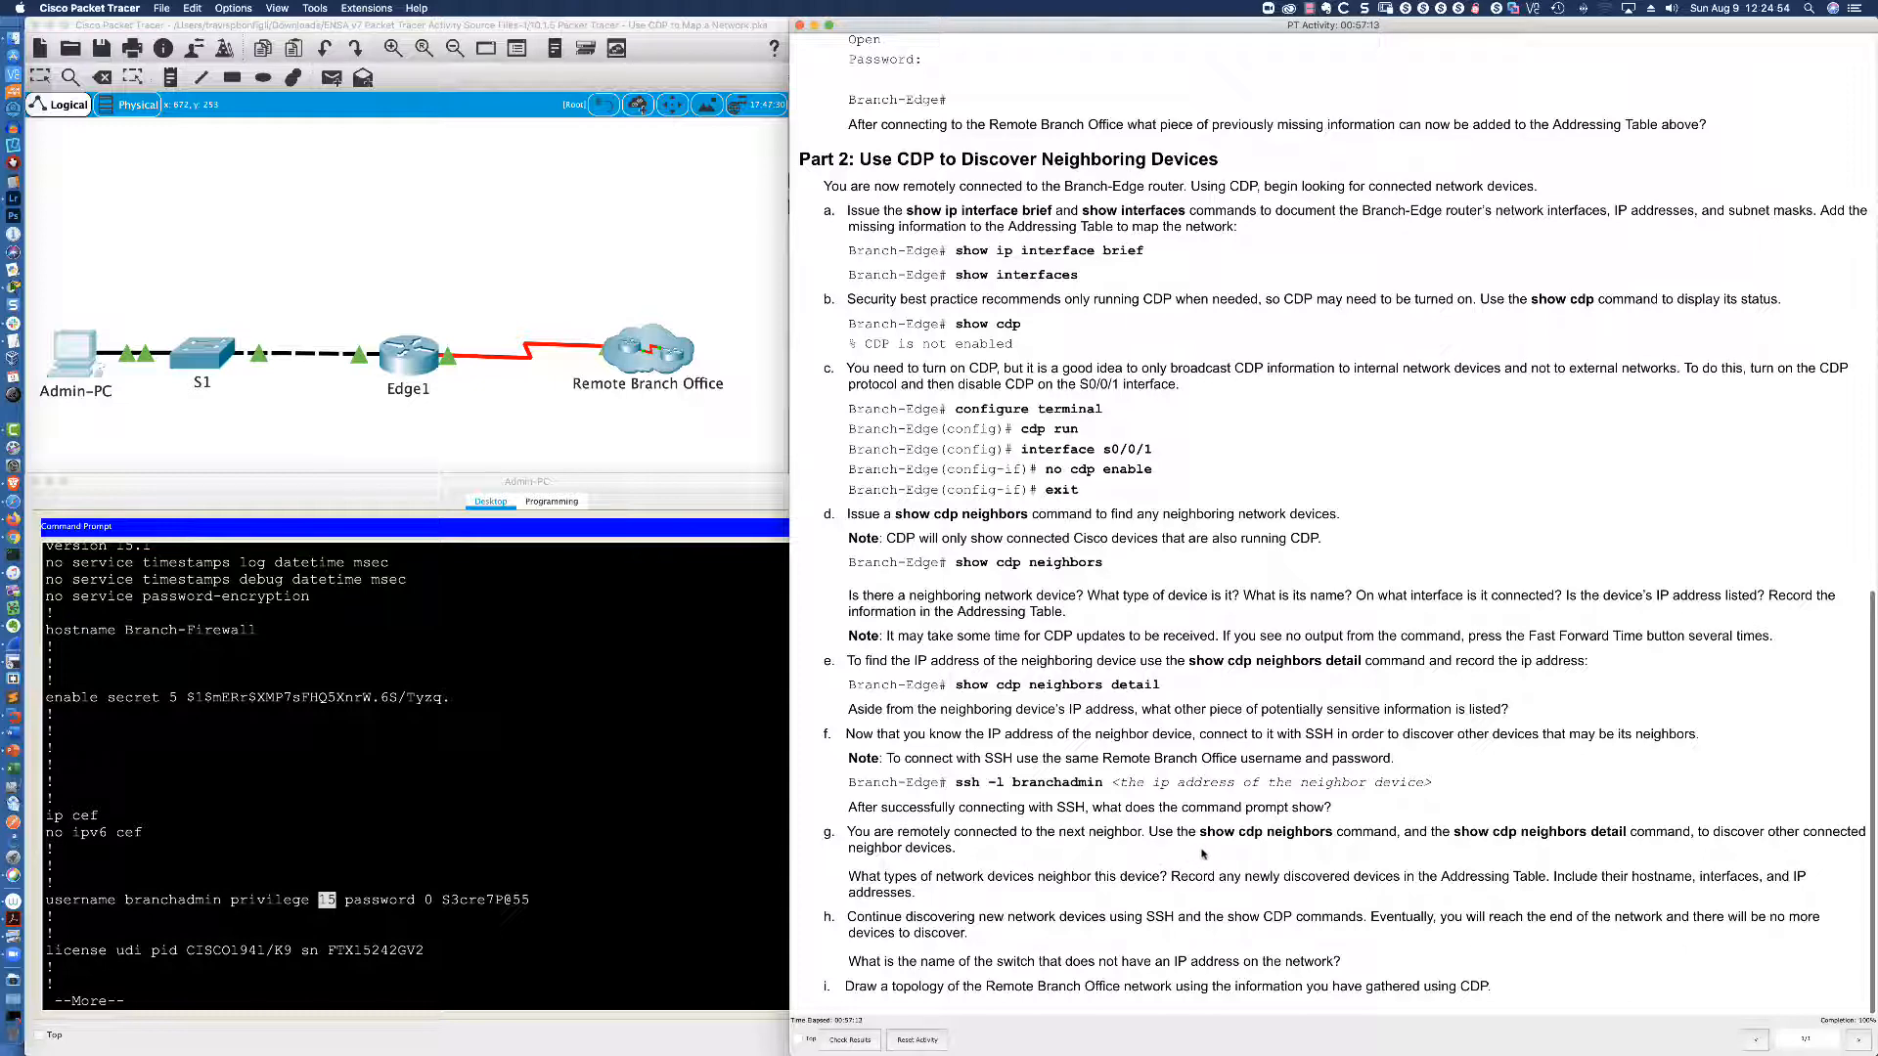
{"action": "left_click", "coordinate": [584, 915]}
{"action": "key", "text": "space"}
{"action": "key", "text": "Return"}
{"action": "key", "text": "Return"}
{"action": "key", "text": "Return"}
{"action": "key", "text": "Return"}
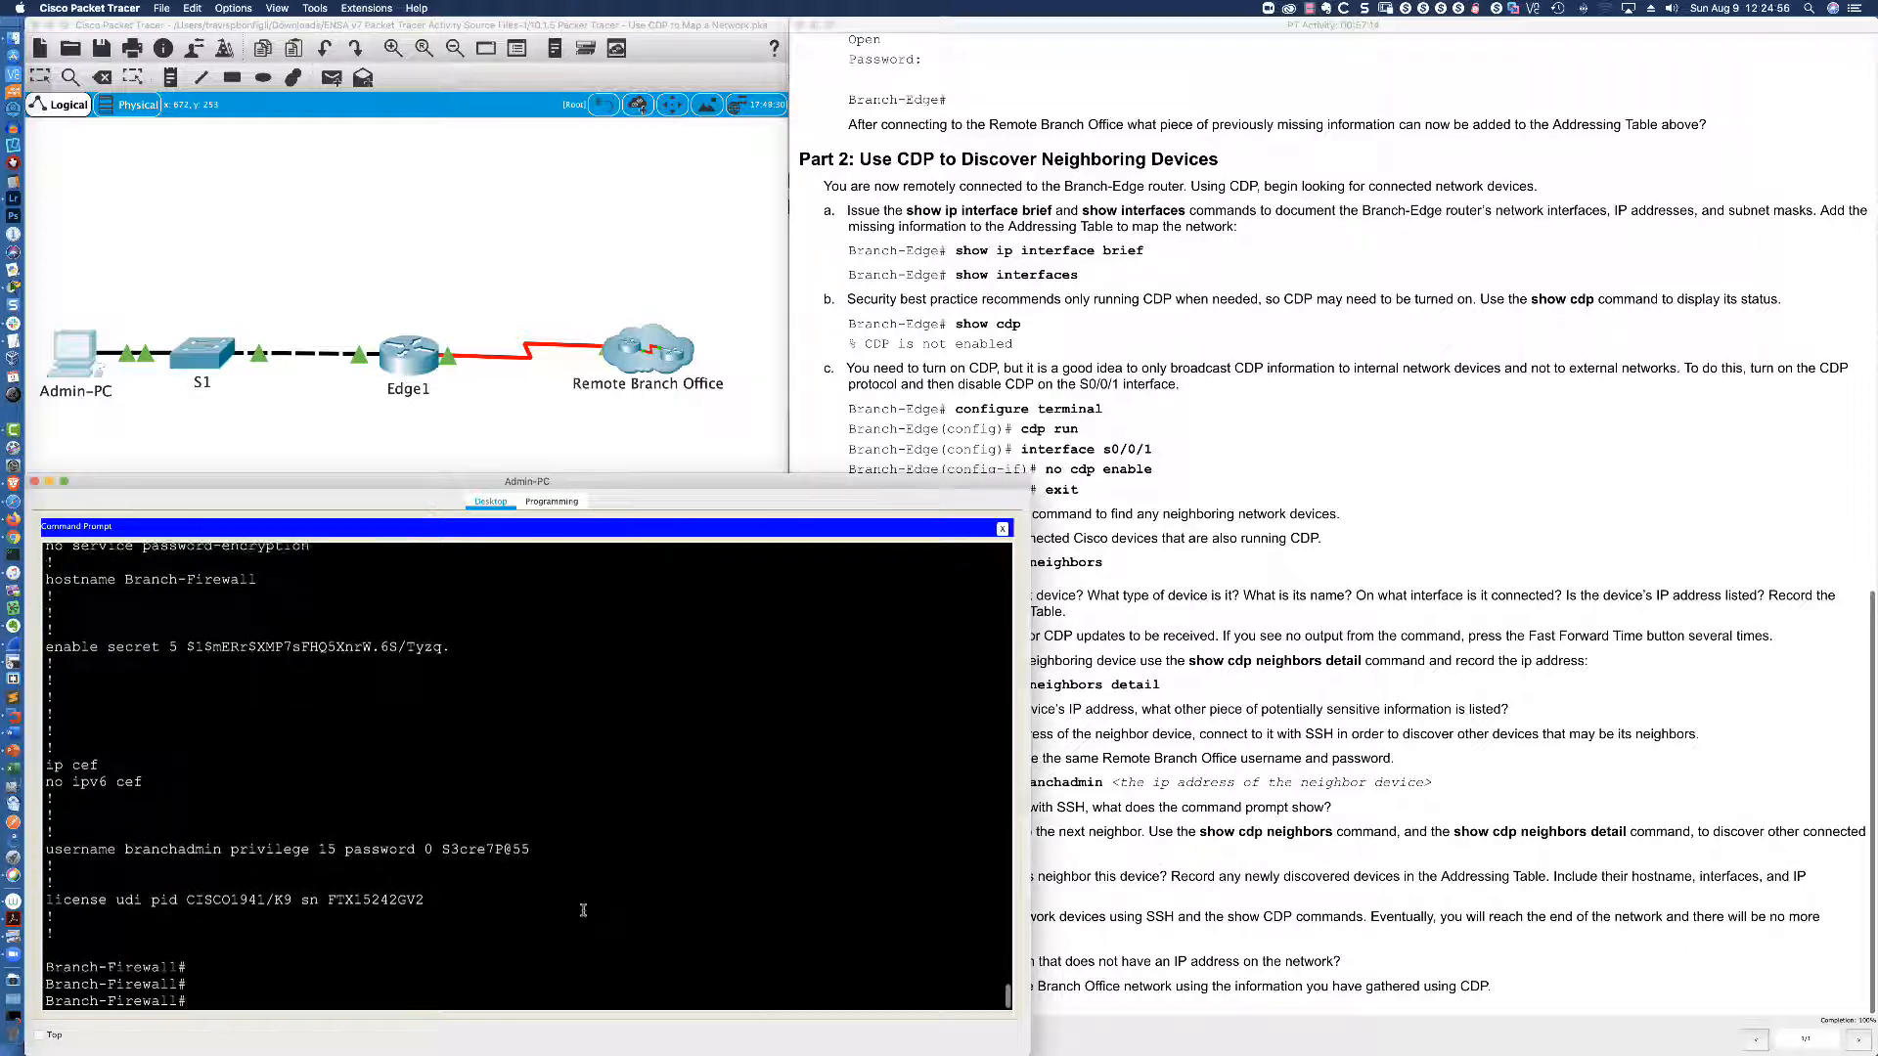
Display Branch-Firewall's CDP neighbors with sh cdp neigh and highlight the device IDs of the listed neighbors.
{"action": "type", "text": "sh cdp neigh"}
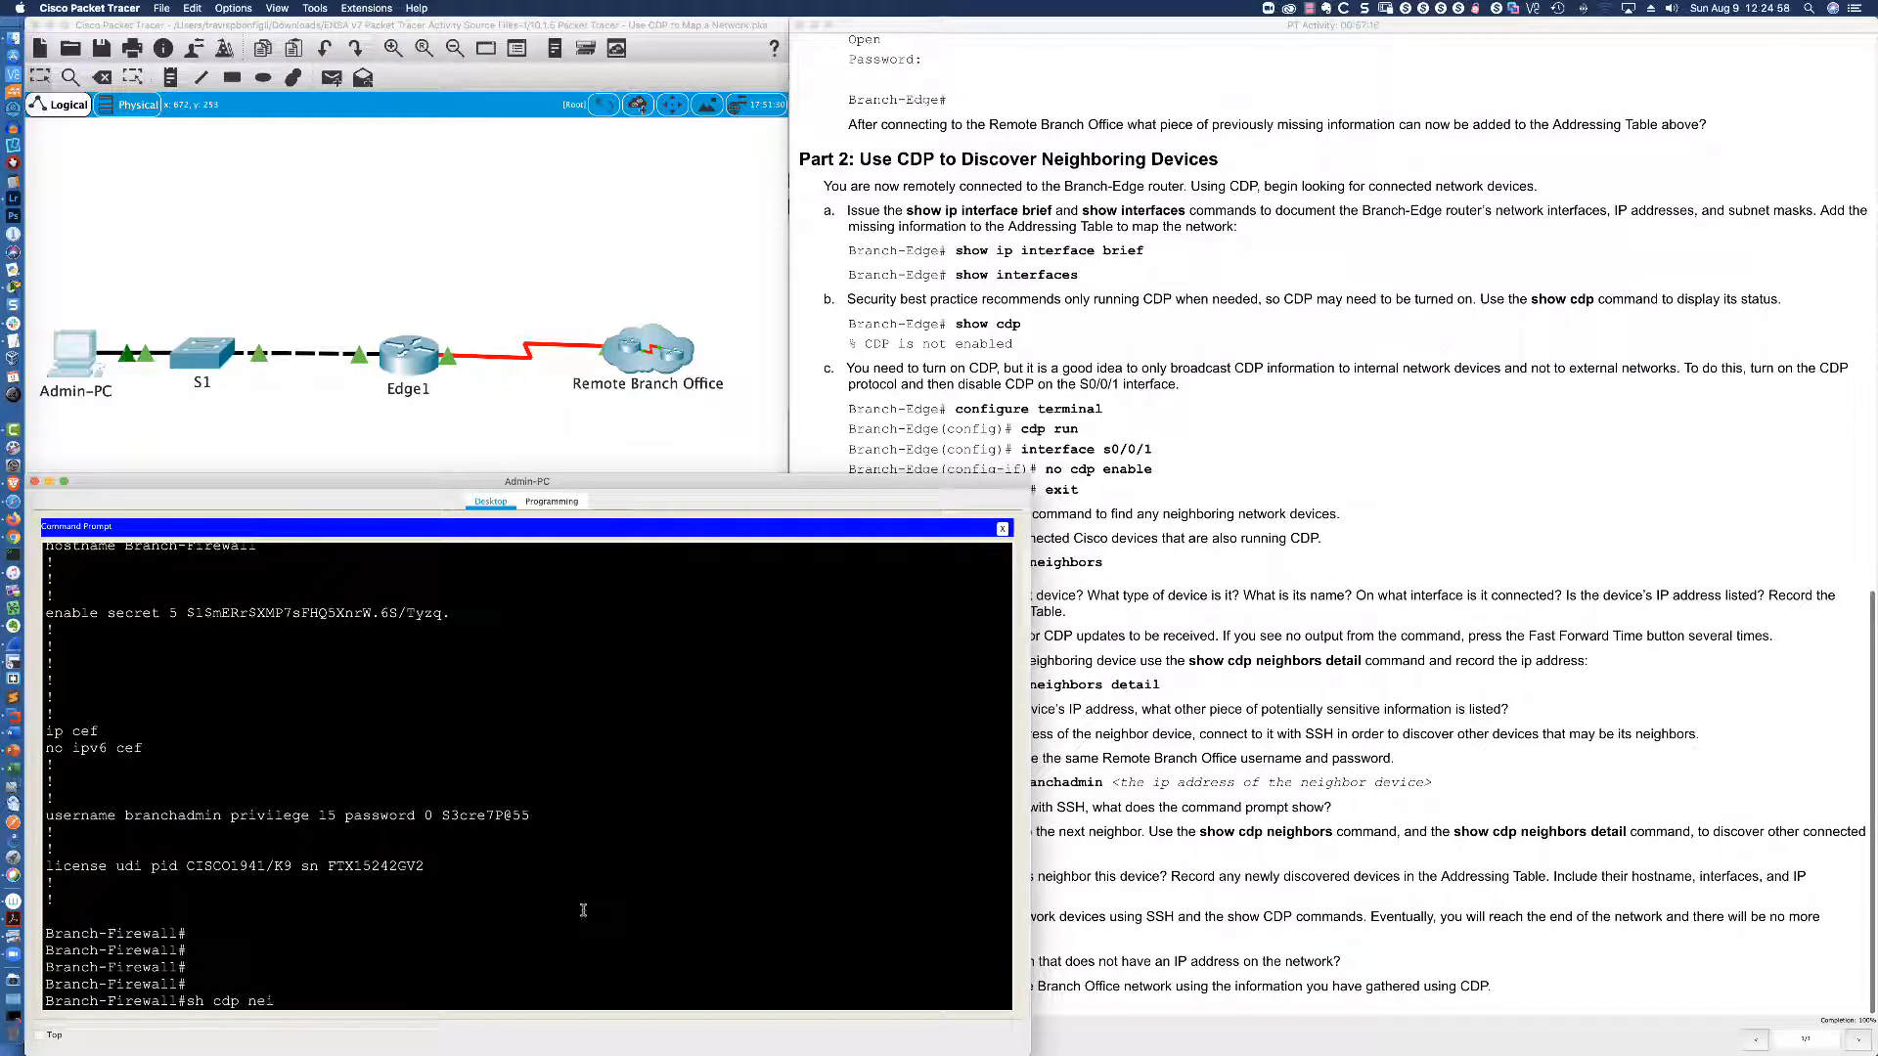
{"action": "key", "text": "Return"}
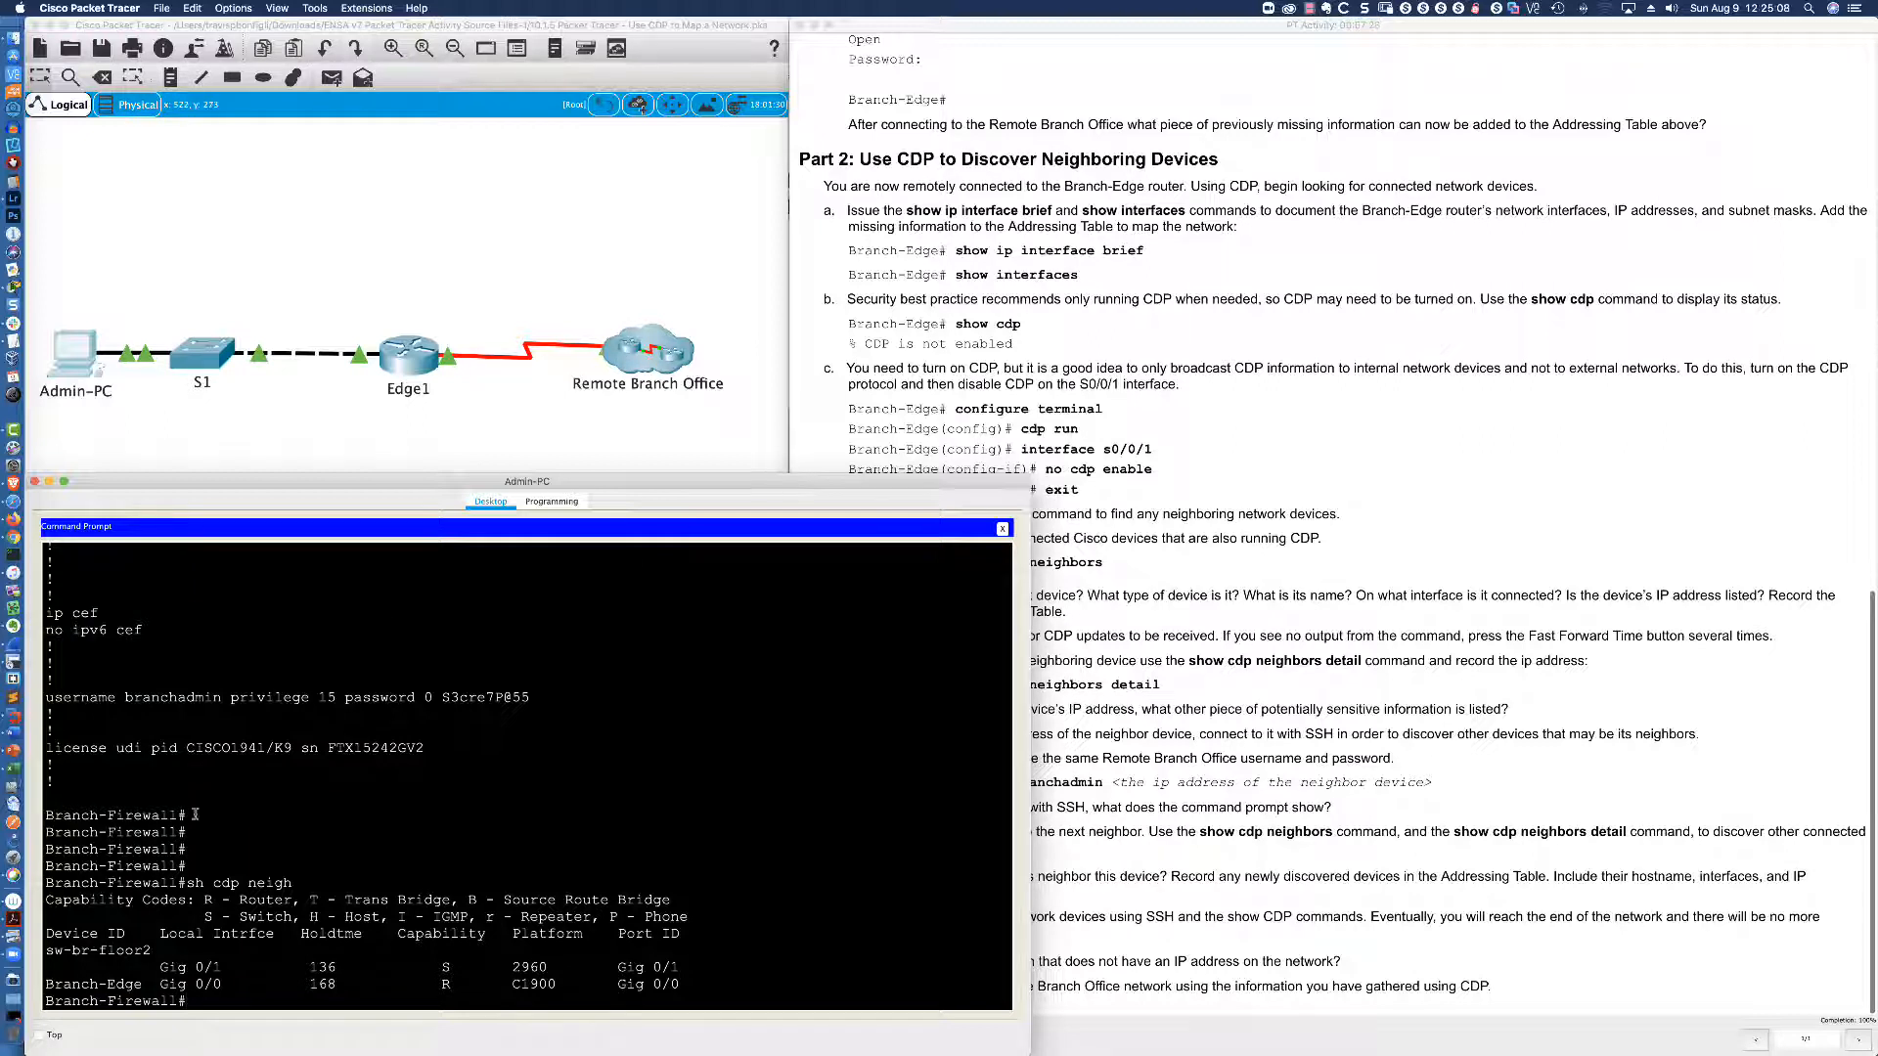
{"action": "left_click_drag", "start_coordinate": [48, 950], "coordinate": [154, 950]}
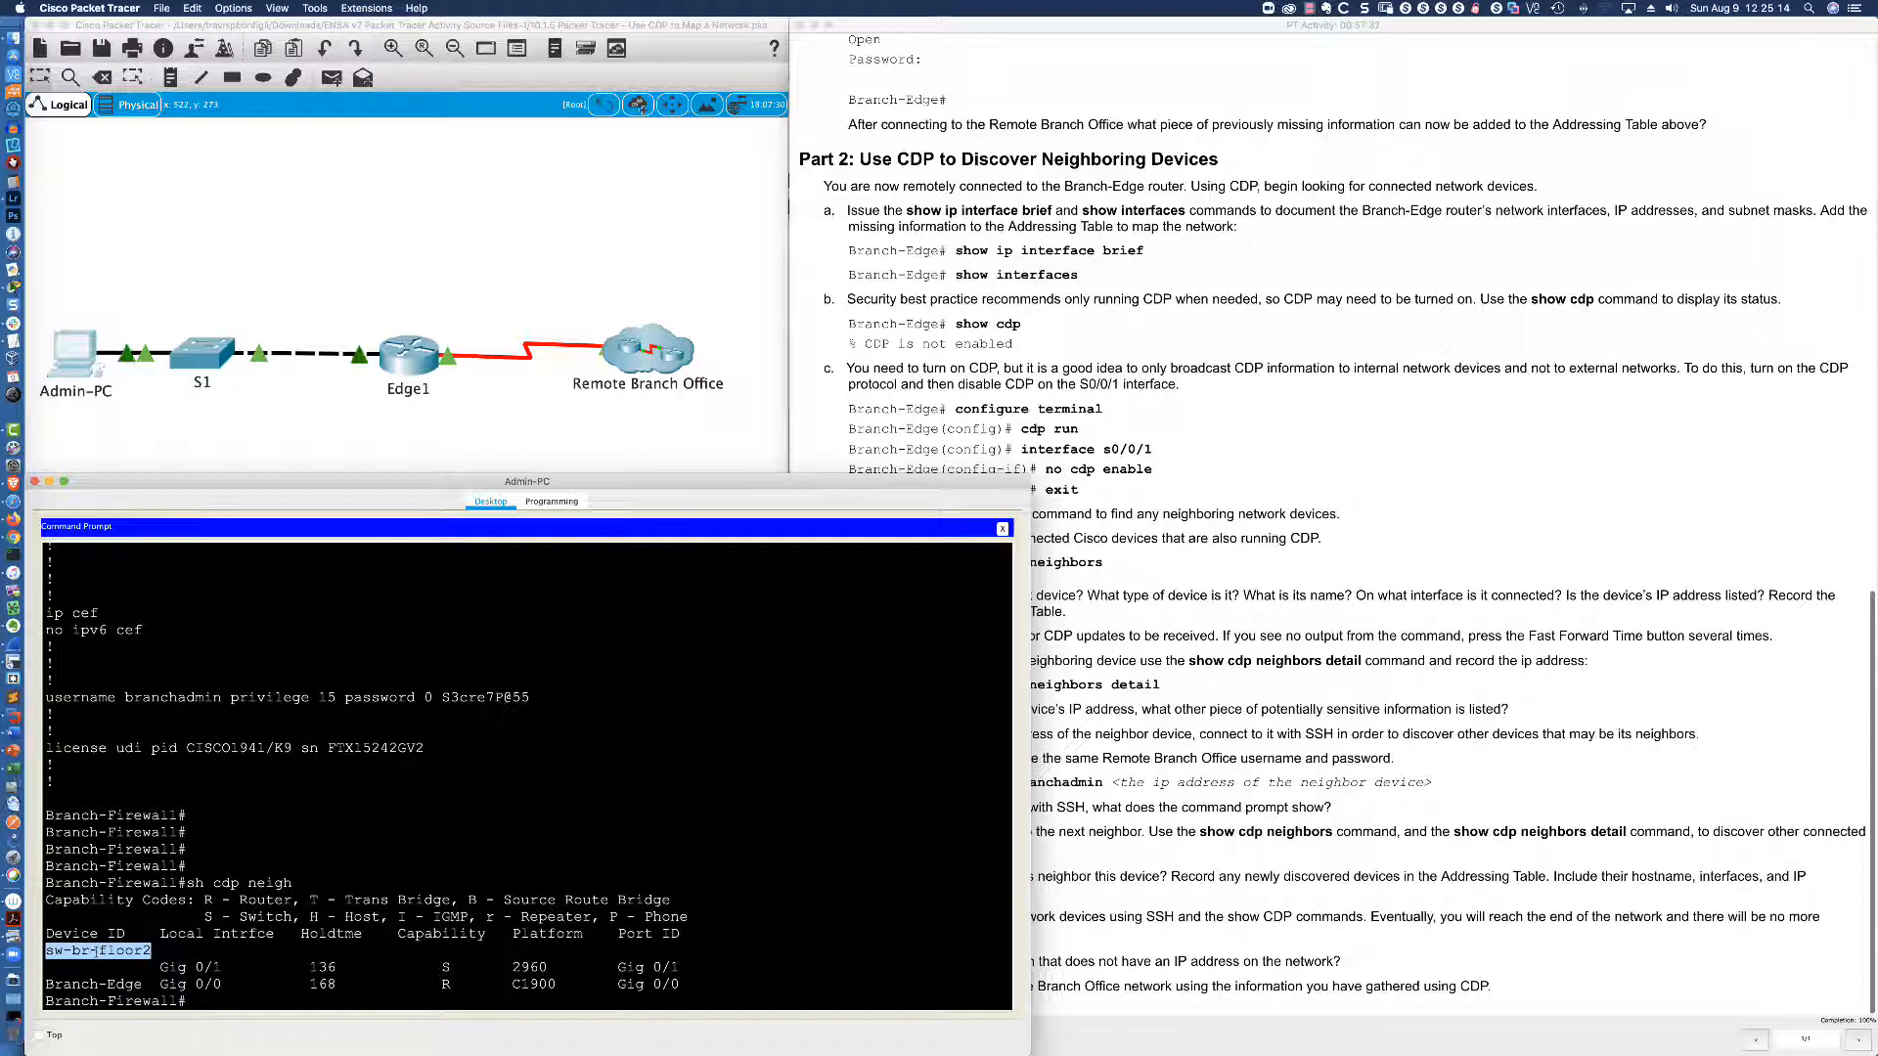
{"action": "left_click_drag", "start_coordinate": [45, 984], "coordinate": [141, 984]}
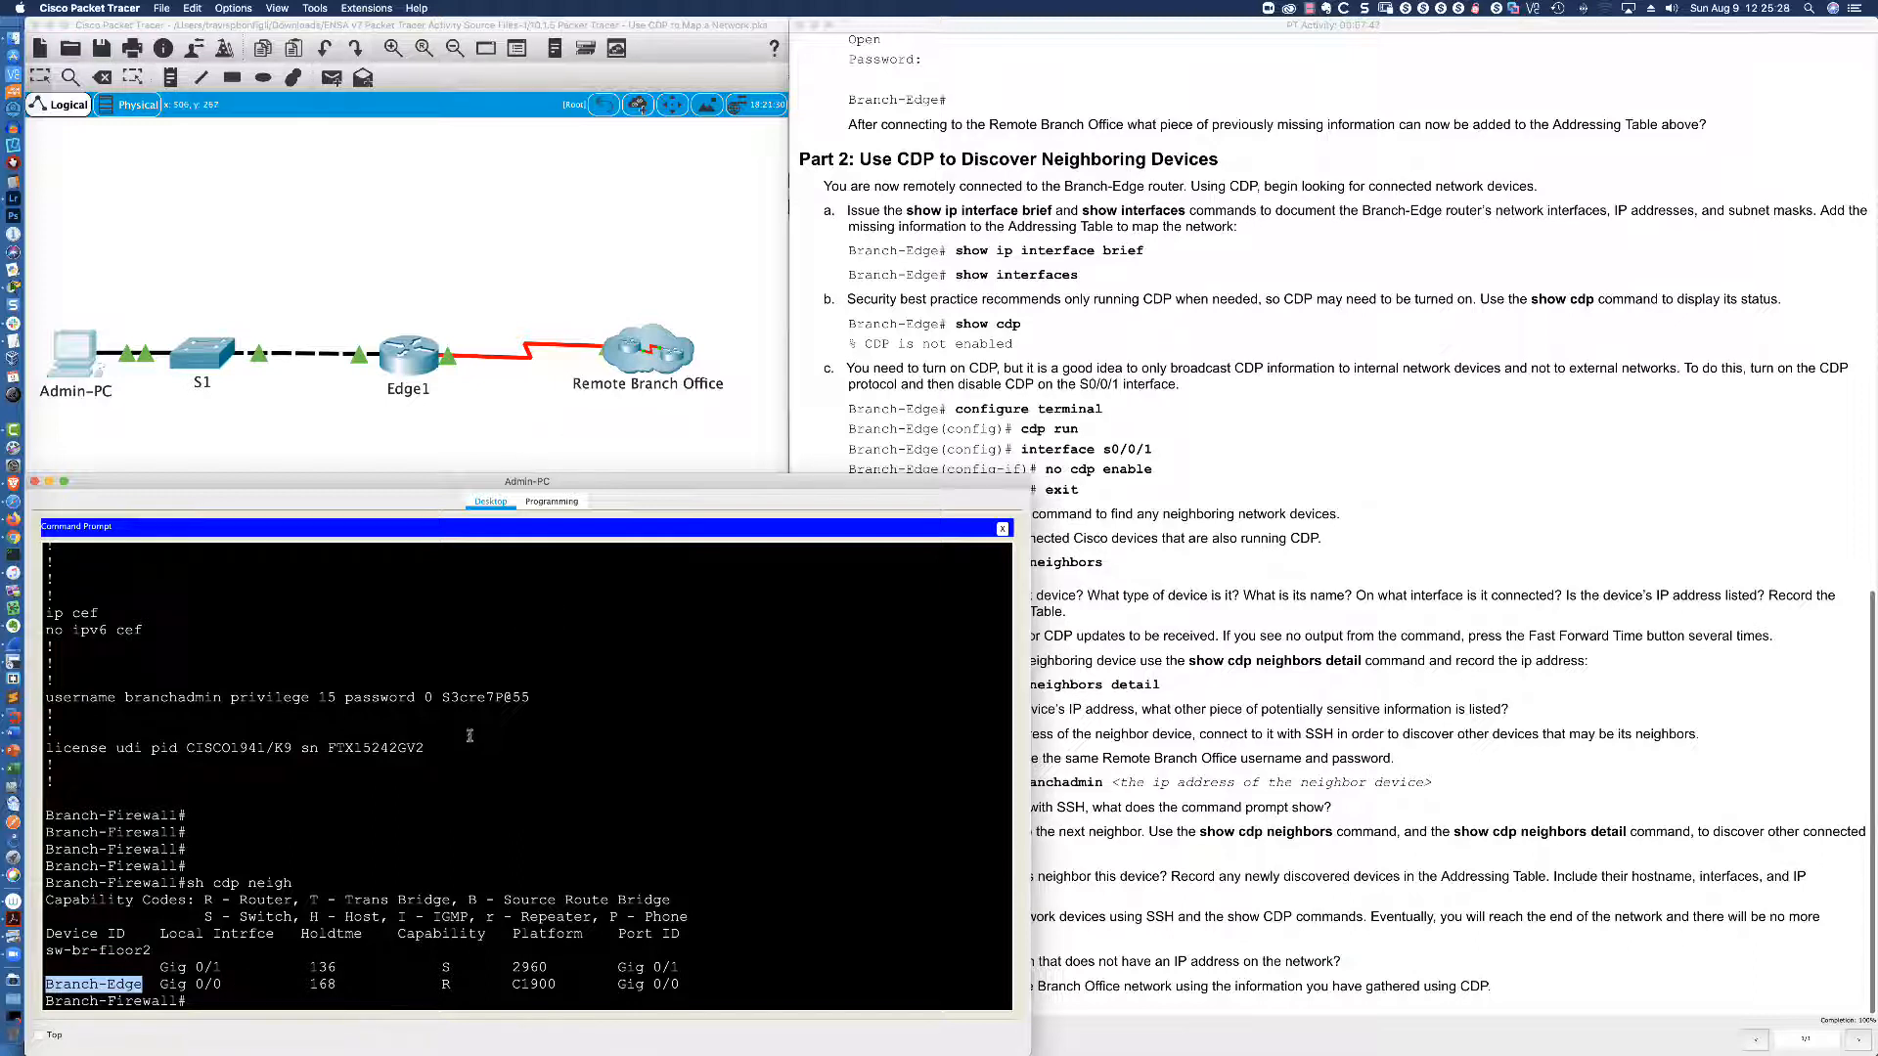
Highlight the Branch-Edge device ID in the neighbor list, check step g of the instructions, and return to the command prompt.
{"action": "left_click_drag", "start_coordinate": [156, 982], "coordinate": [46, 983]}
{"action": "left_click", "coordinate": [1232, 811]}
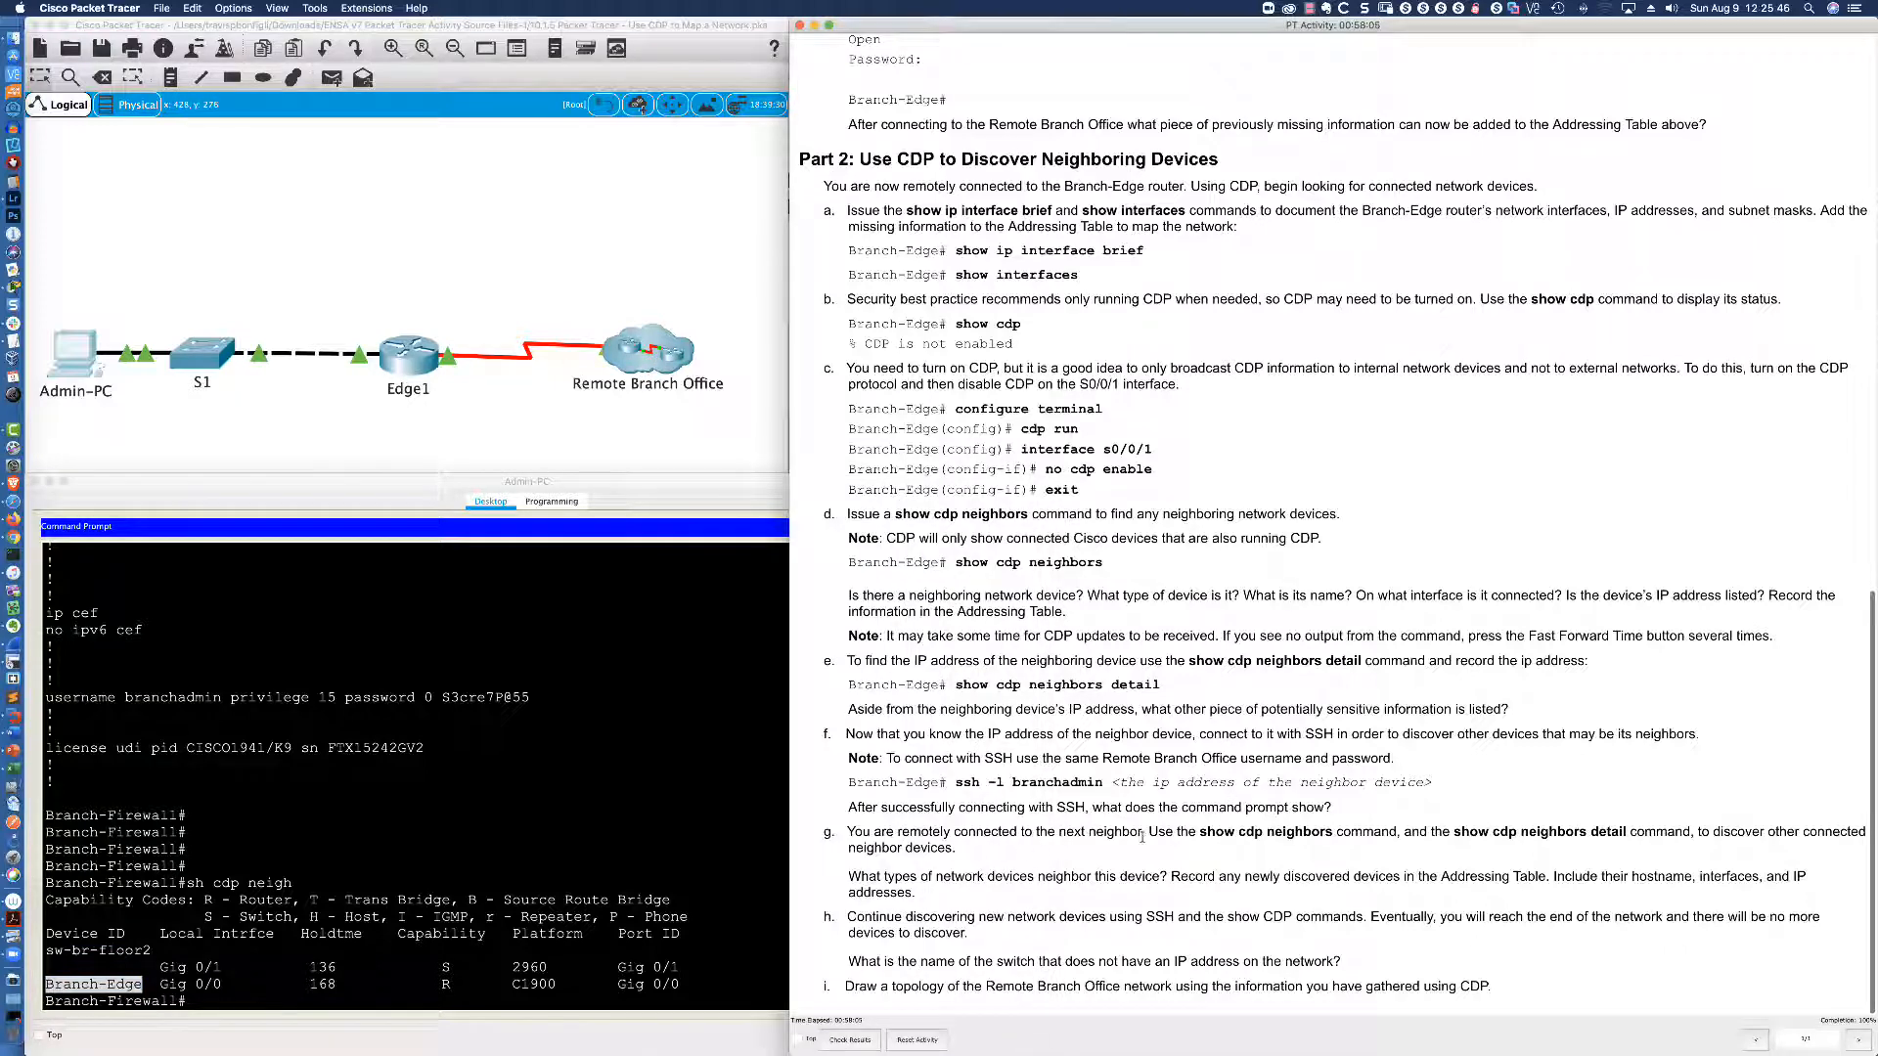
{"action": "left_click", "coordinate": [654, 873]}
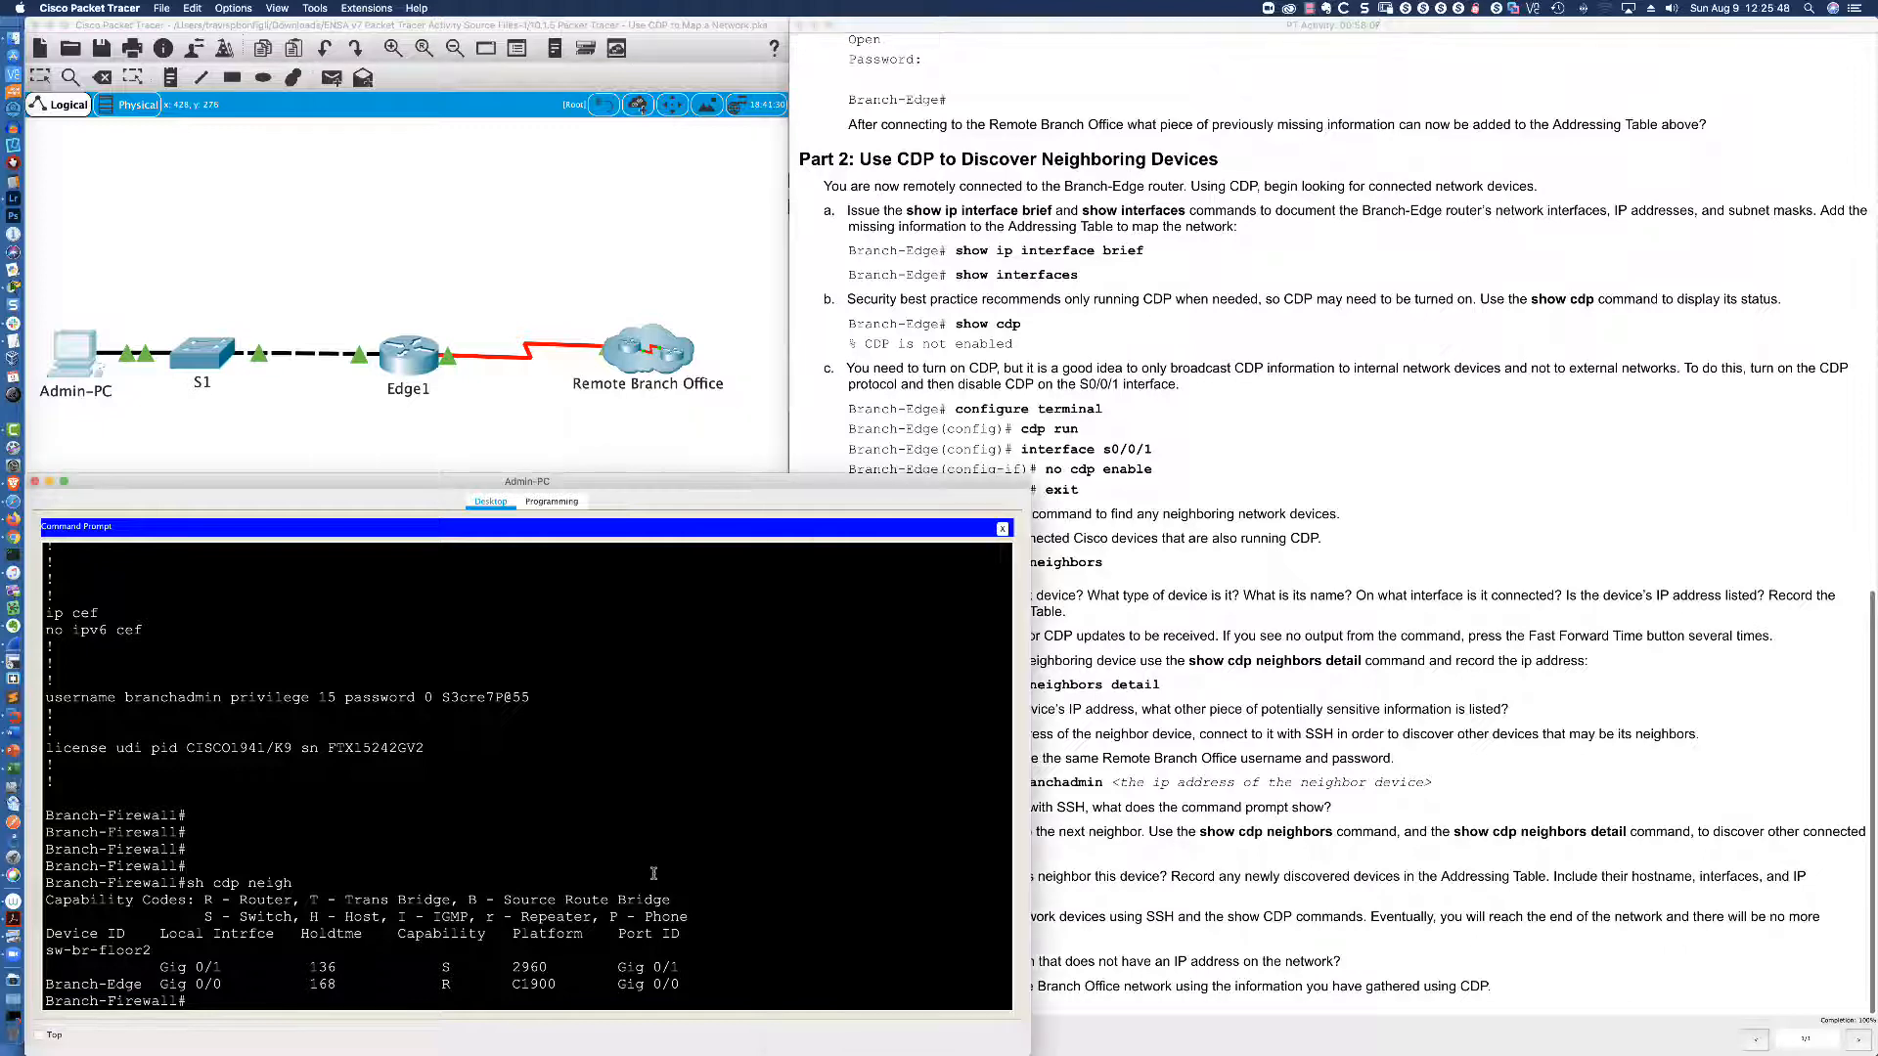
Display Branch-Firewall's full CDP neighbor details with sh cdp neigh detail, highlighting the IP address of sw-br-floor2.
{"action": "type", "text": "sh cdp neigh det"}
{"action": "key", "text": "Tab"}
{"action": "key", "text": "Return"}
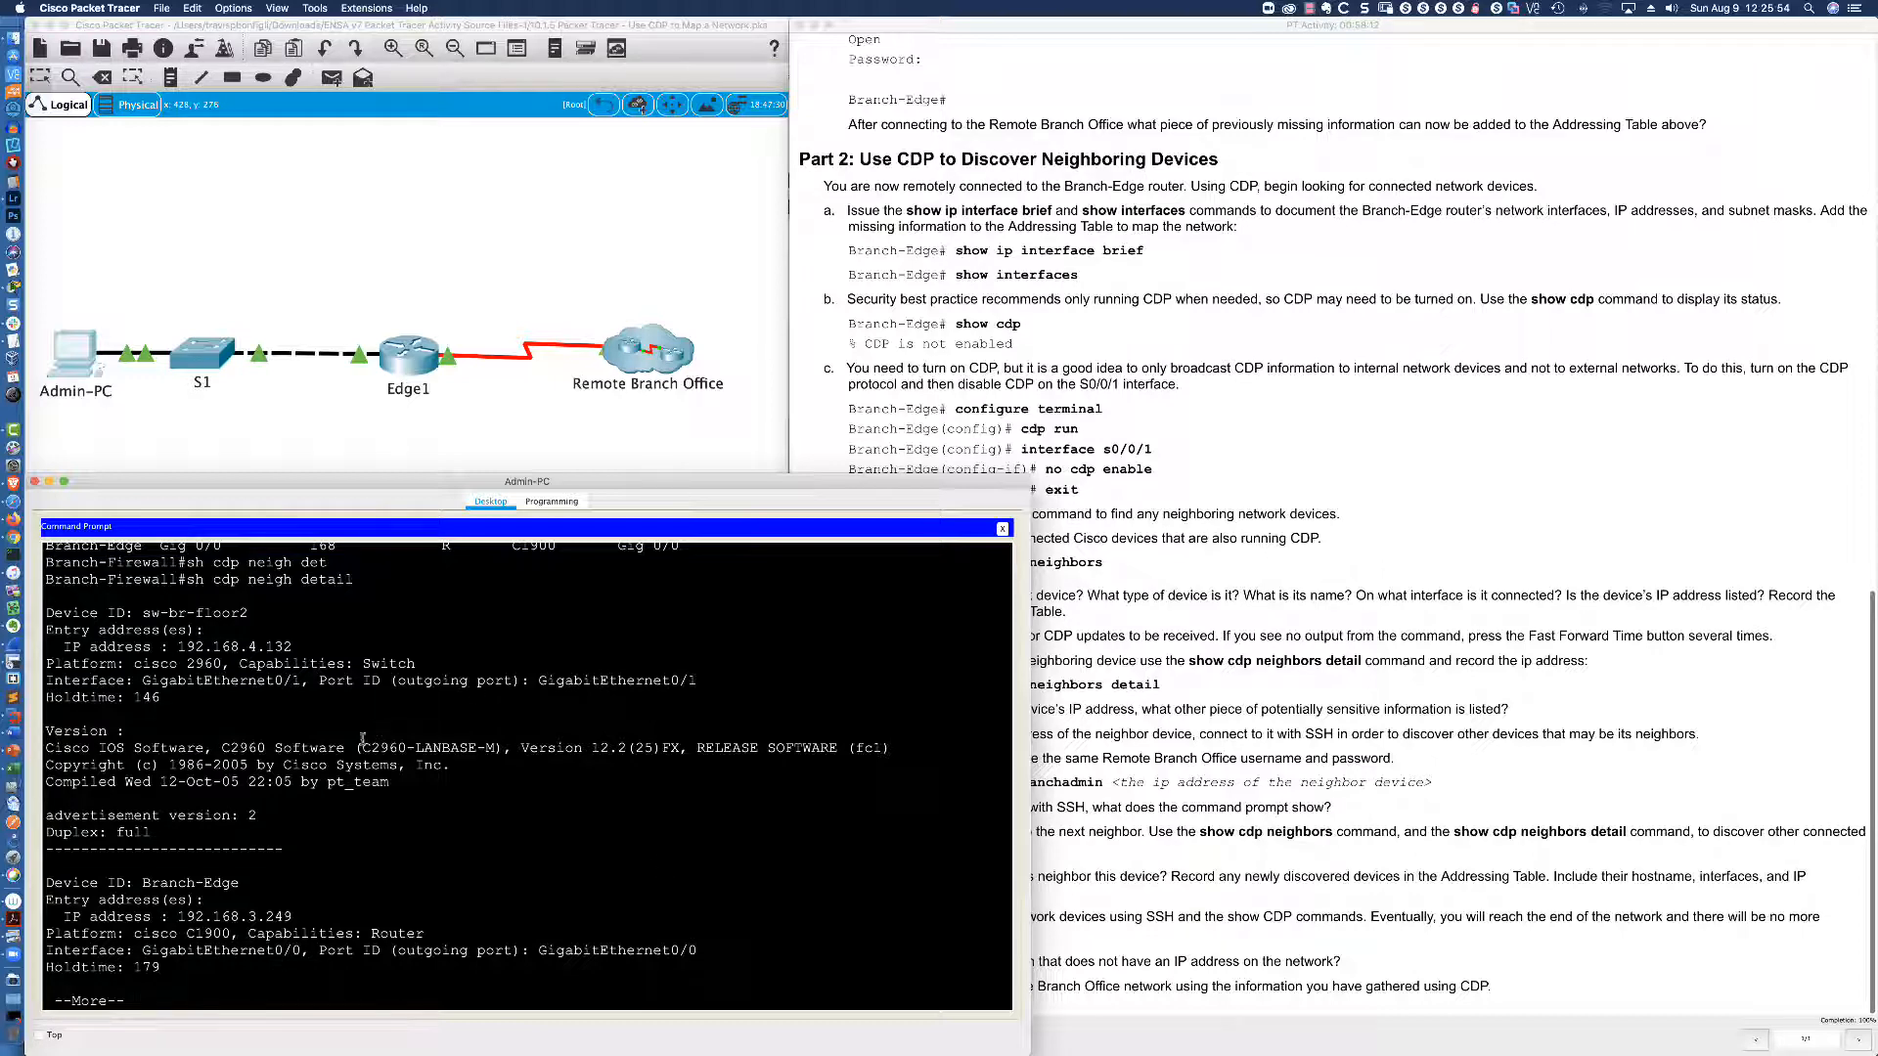
{"action": "left_click_drag", "start_coordinate": [363, 740], "coordinate": [675, 749]}
{"action": "left_click_drag", "start_coordinate": [296, 648], "coordinate": [151, 646]}
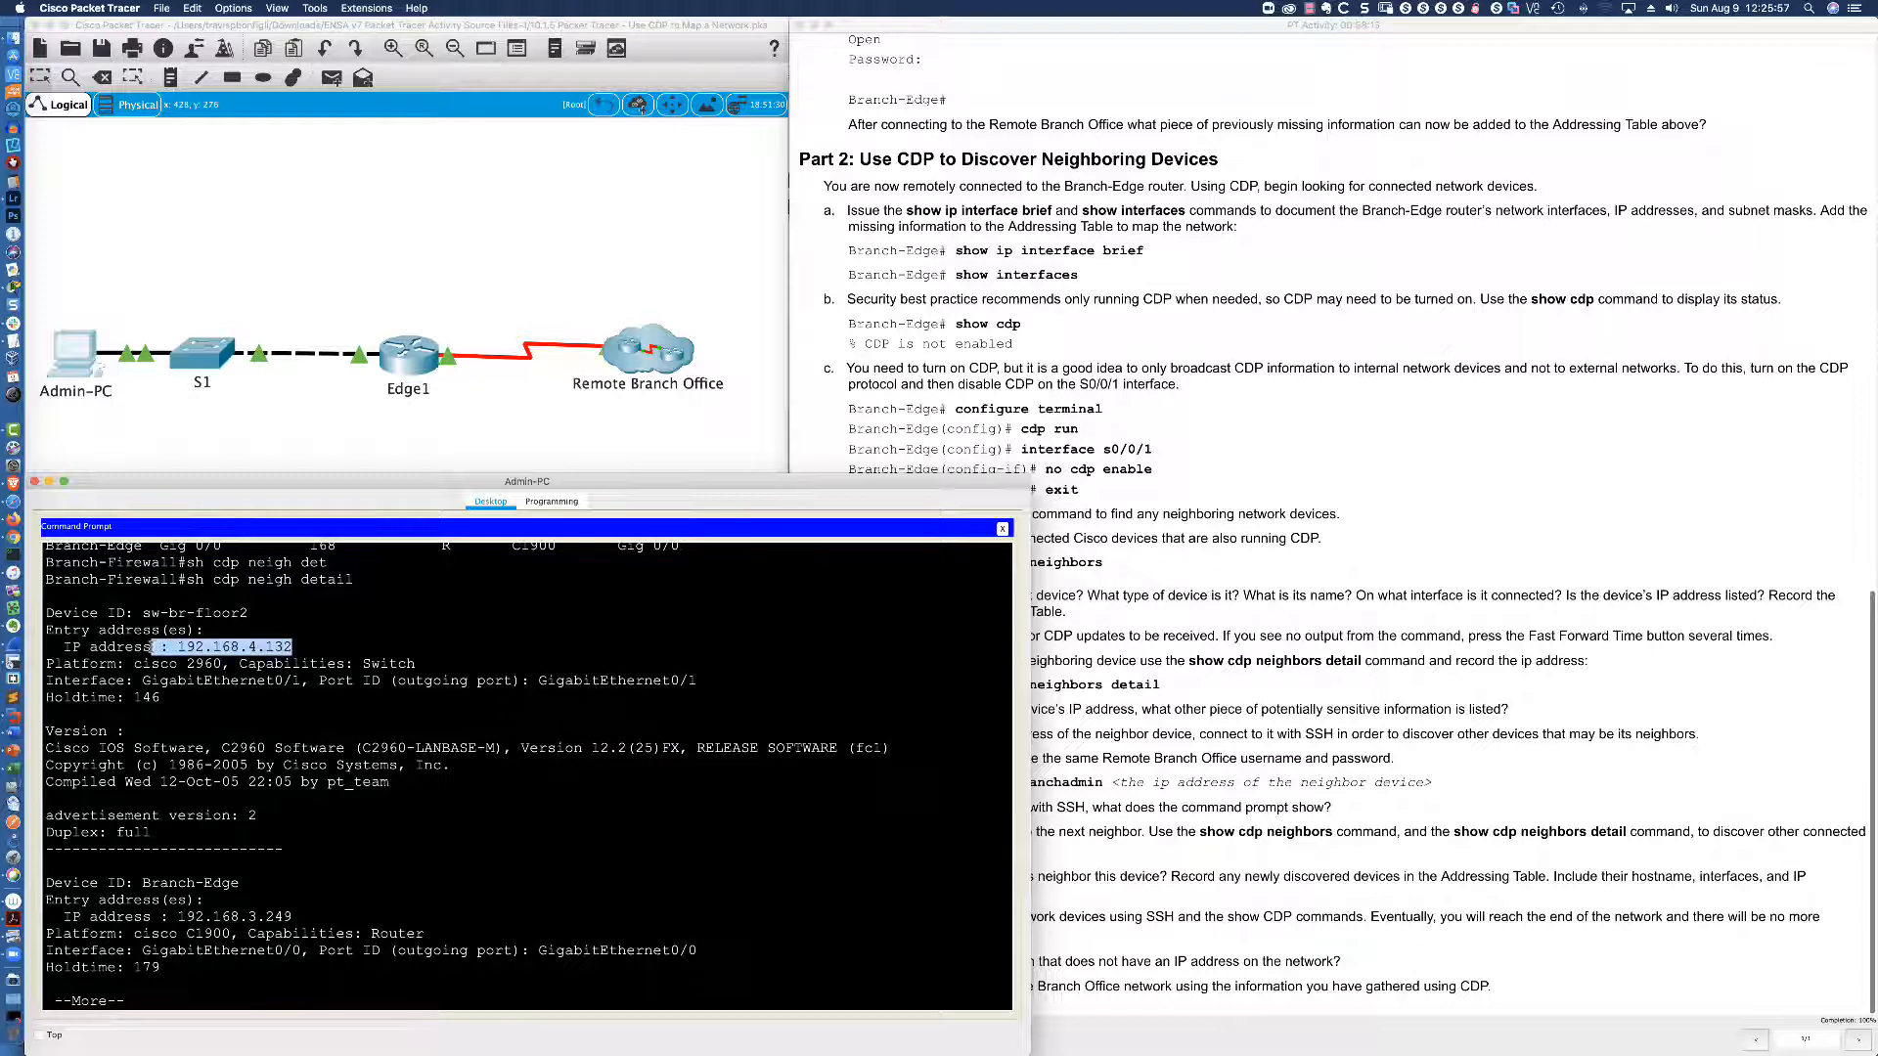
{"action": "left_click", "coordinate": [321, 699]}
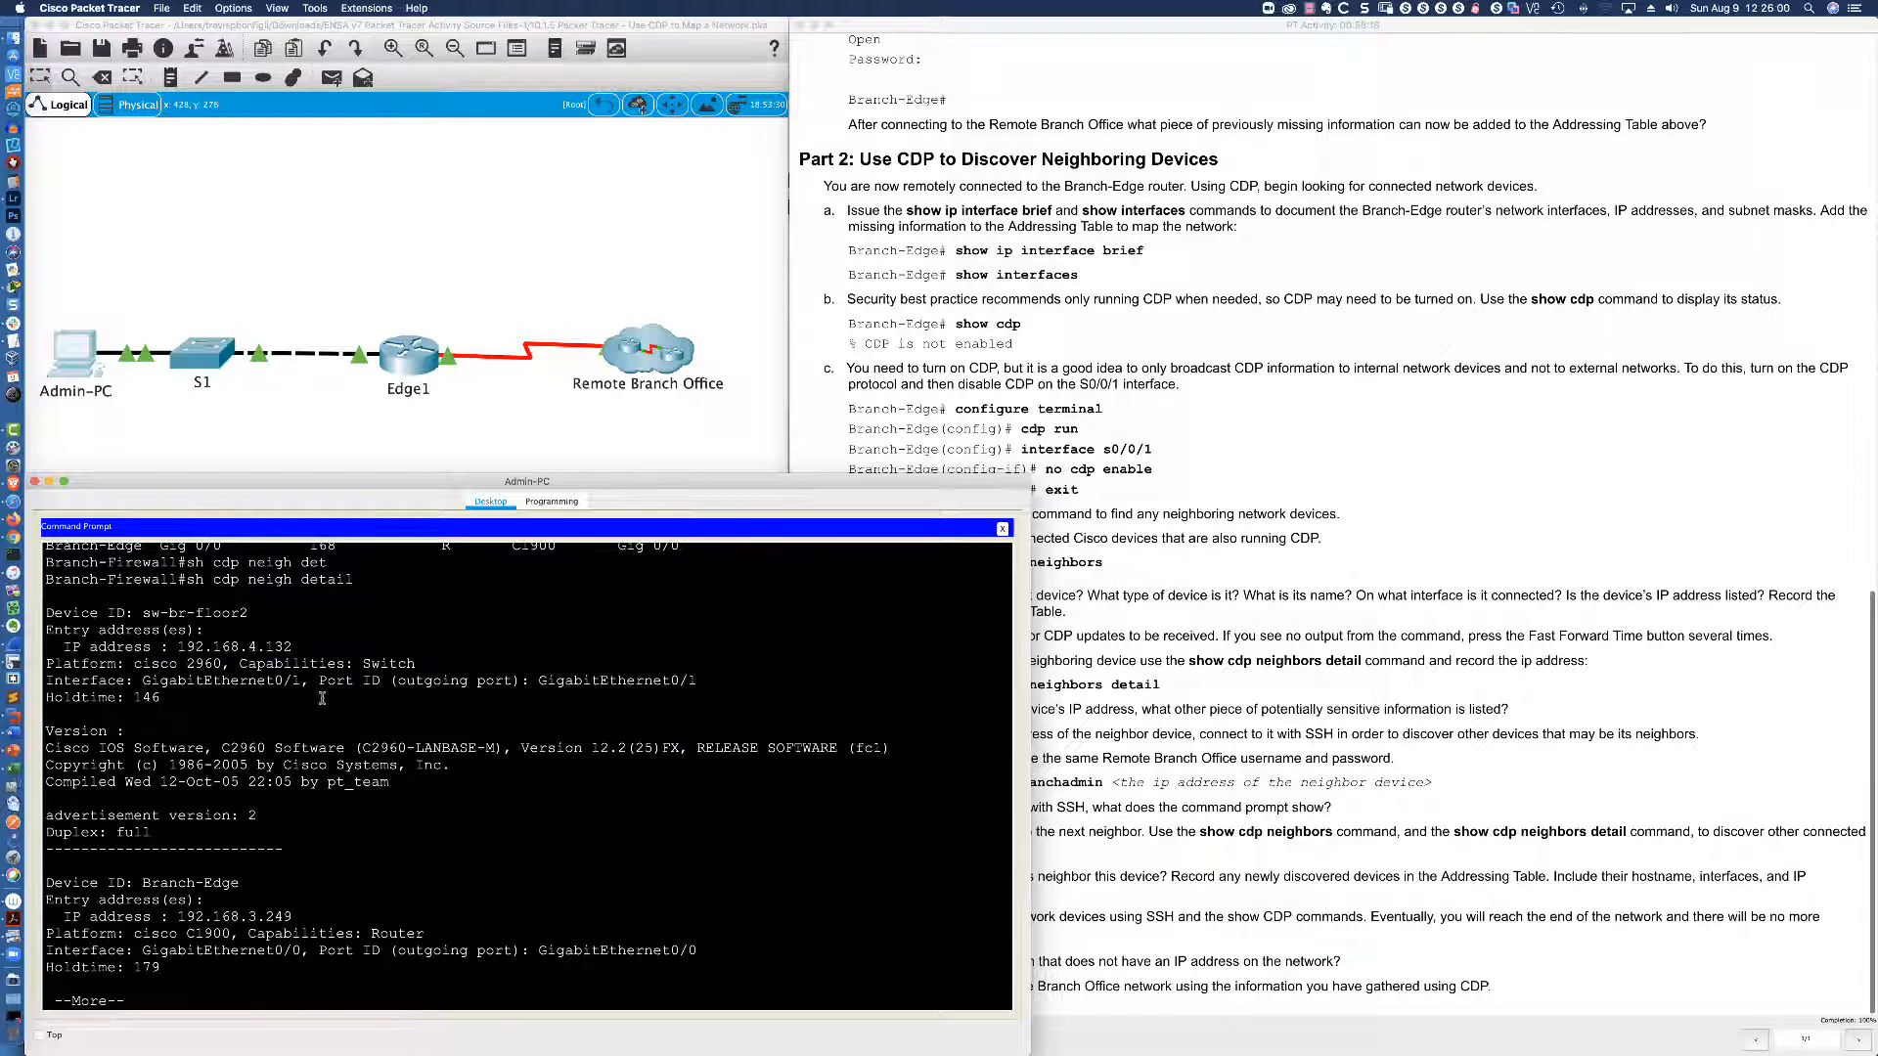
{"action": "key", "text": "space"}
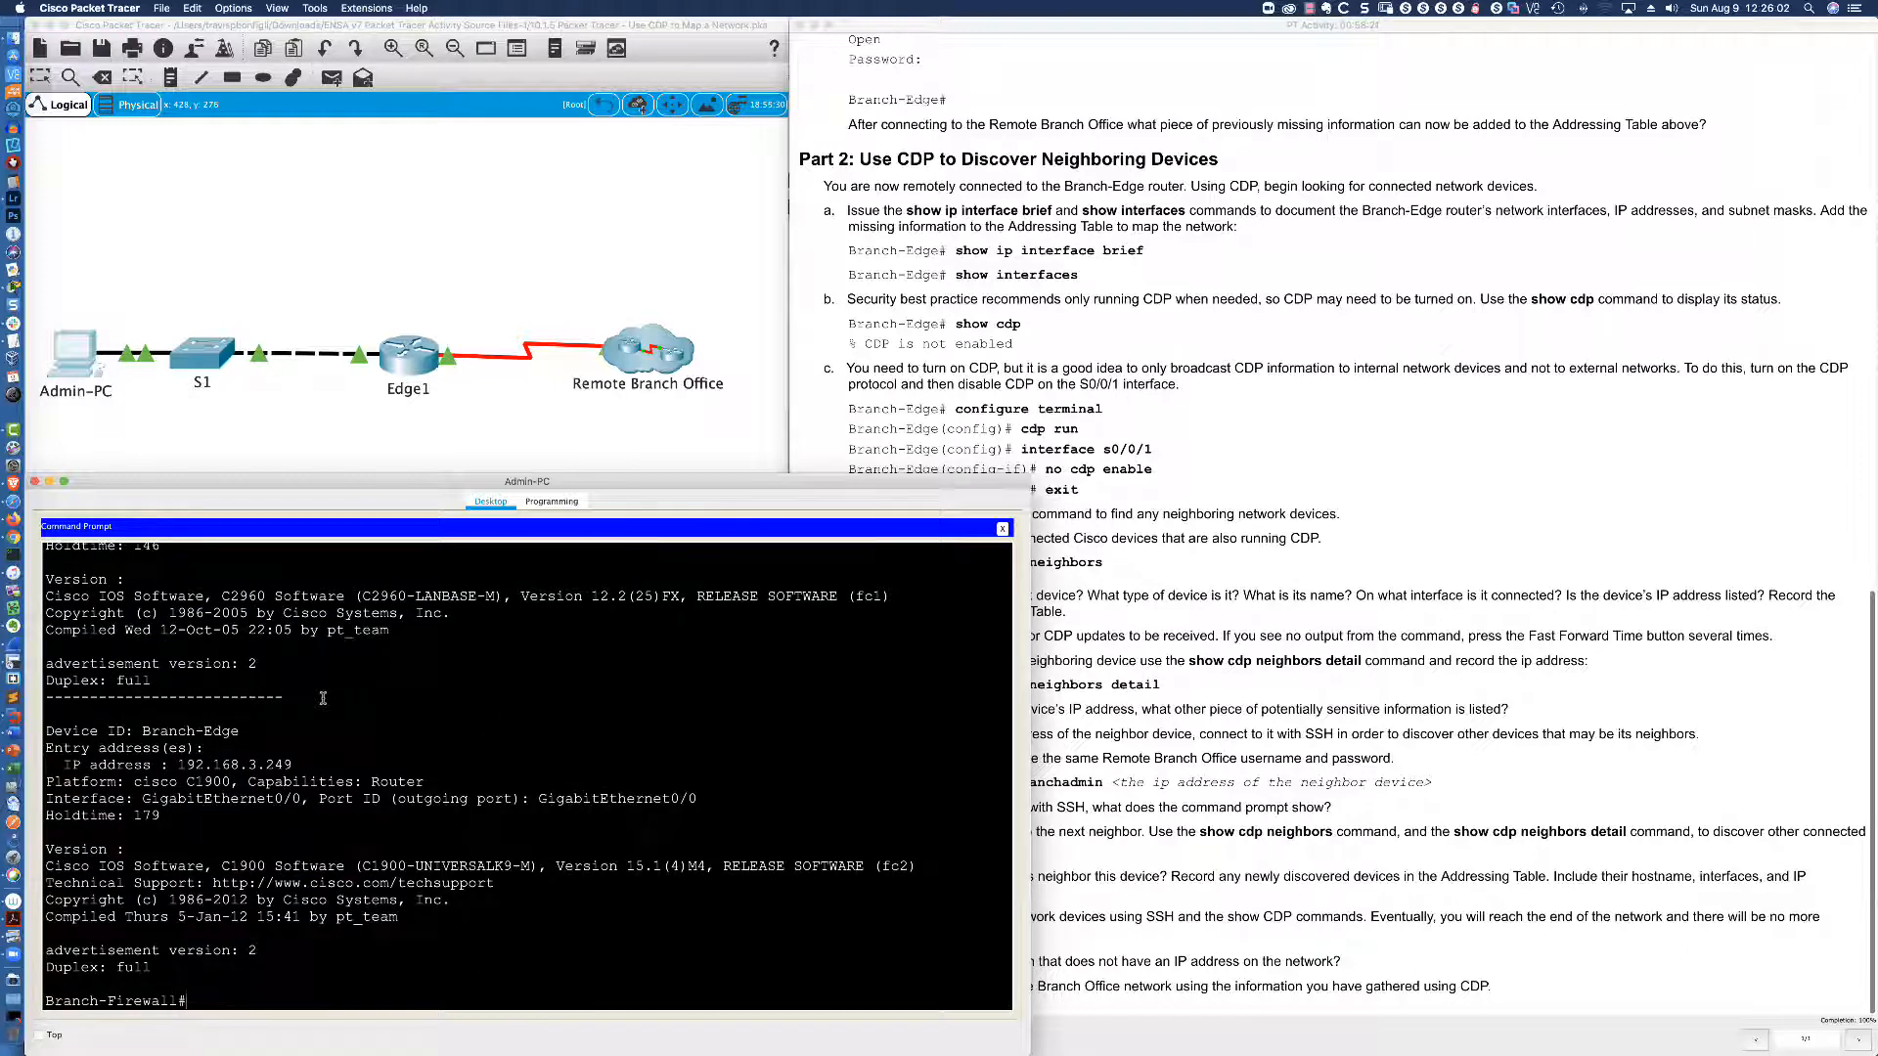
Display Branch-Firewall's CDP neighbors again with sh cdp neigh and highlight the sw-br-floor2 device ID.
{"action": "left_click", "coordinate": [1415, 786]}
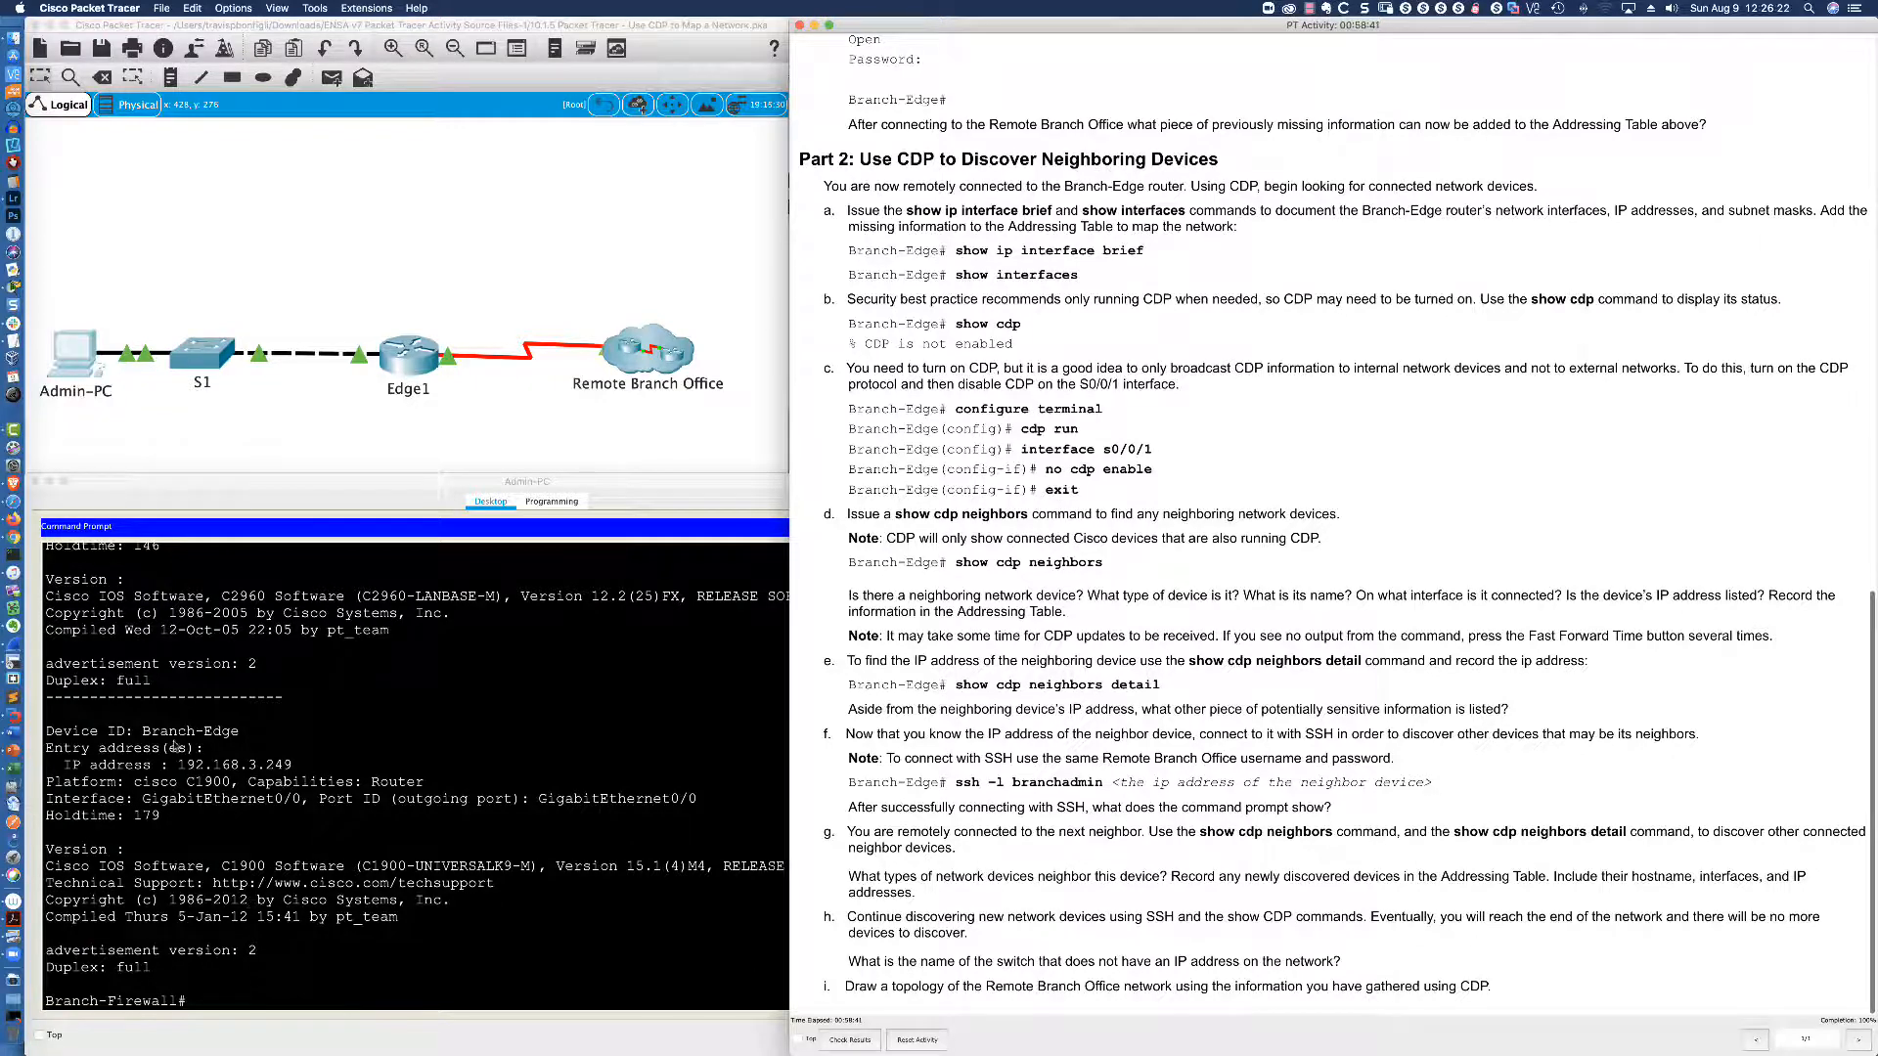
{"action": "scroll", "coordinate": [196, 702], "scroll_direction": "up", "scroll_amount": 3}
{"action": "scroll", "coordinate": [196, 702], "scroll_direction": "down", "scroll_amount": 3}
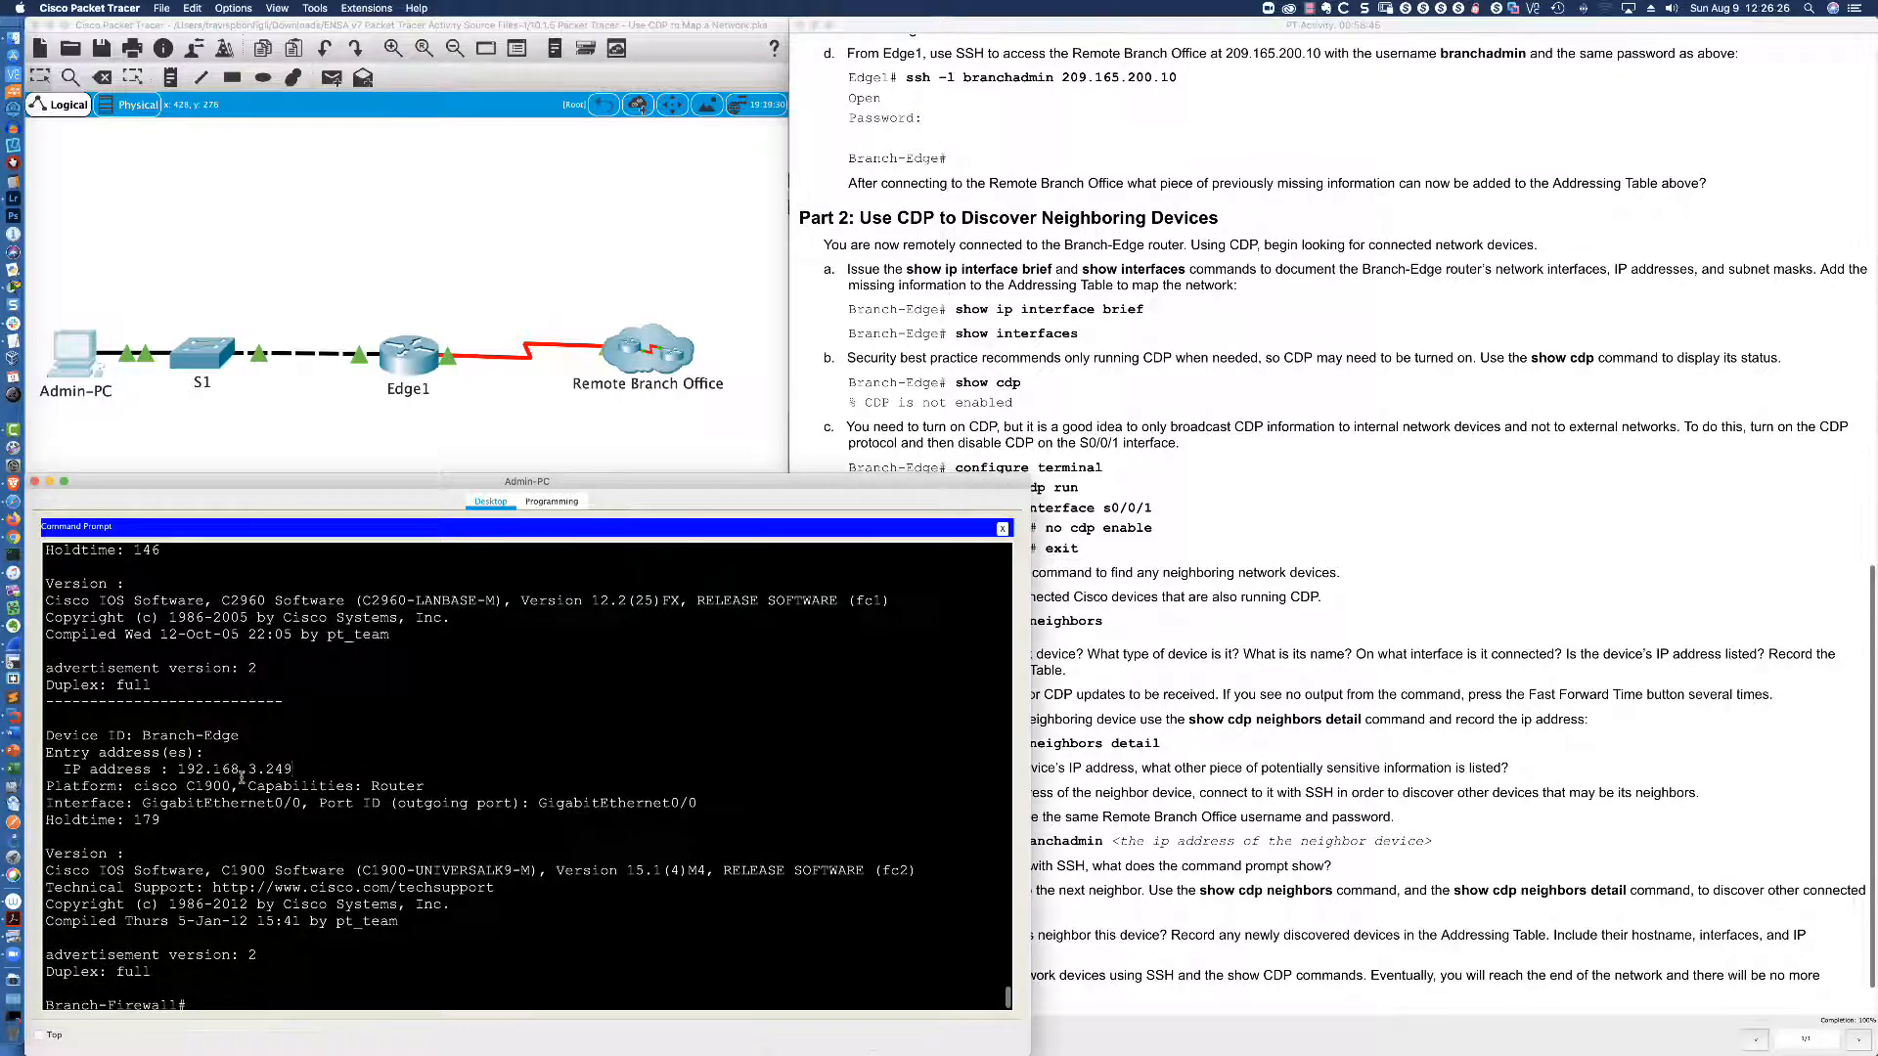
{"action": "left_click", "coordinate": [195, 702]}
{"action": "type", "text": "sh run"}
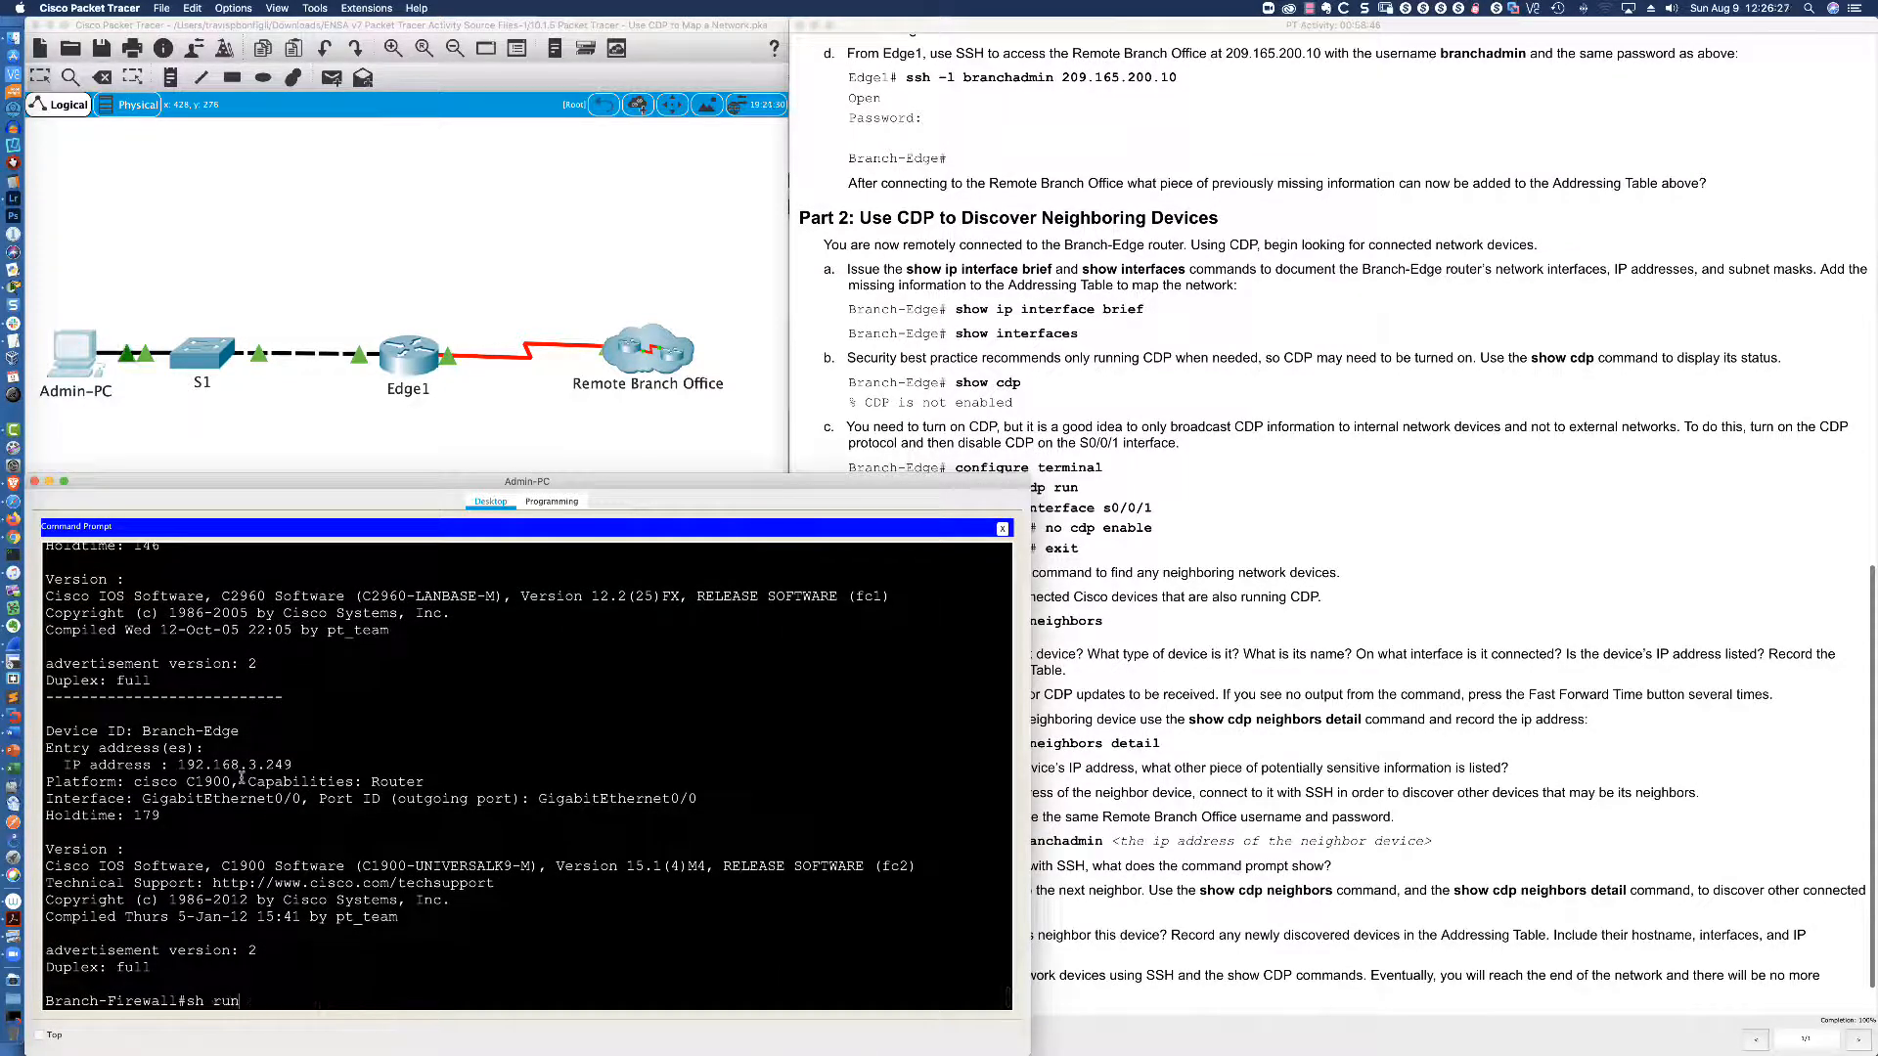
{"action": "key", "text": "BackSpace"}
{"action": "key", "text": "BackSpace"}
{"action": "key", "text": "BackSpace"}
{"action": "type", "text": "cdp neigh"}
{"action": "key", "text": "Return"}
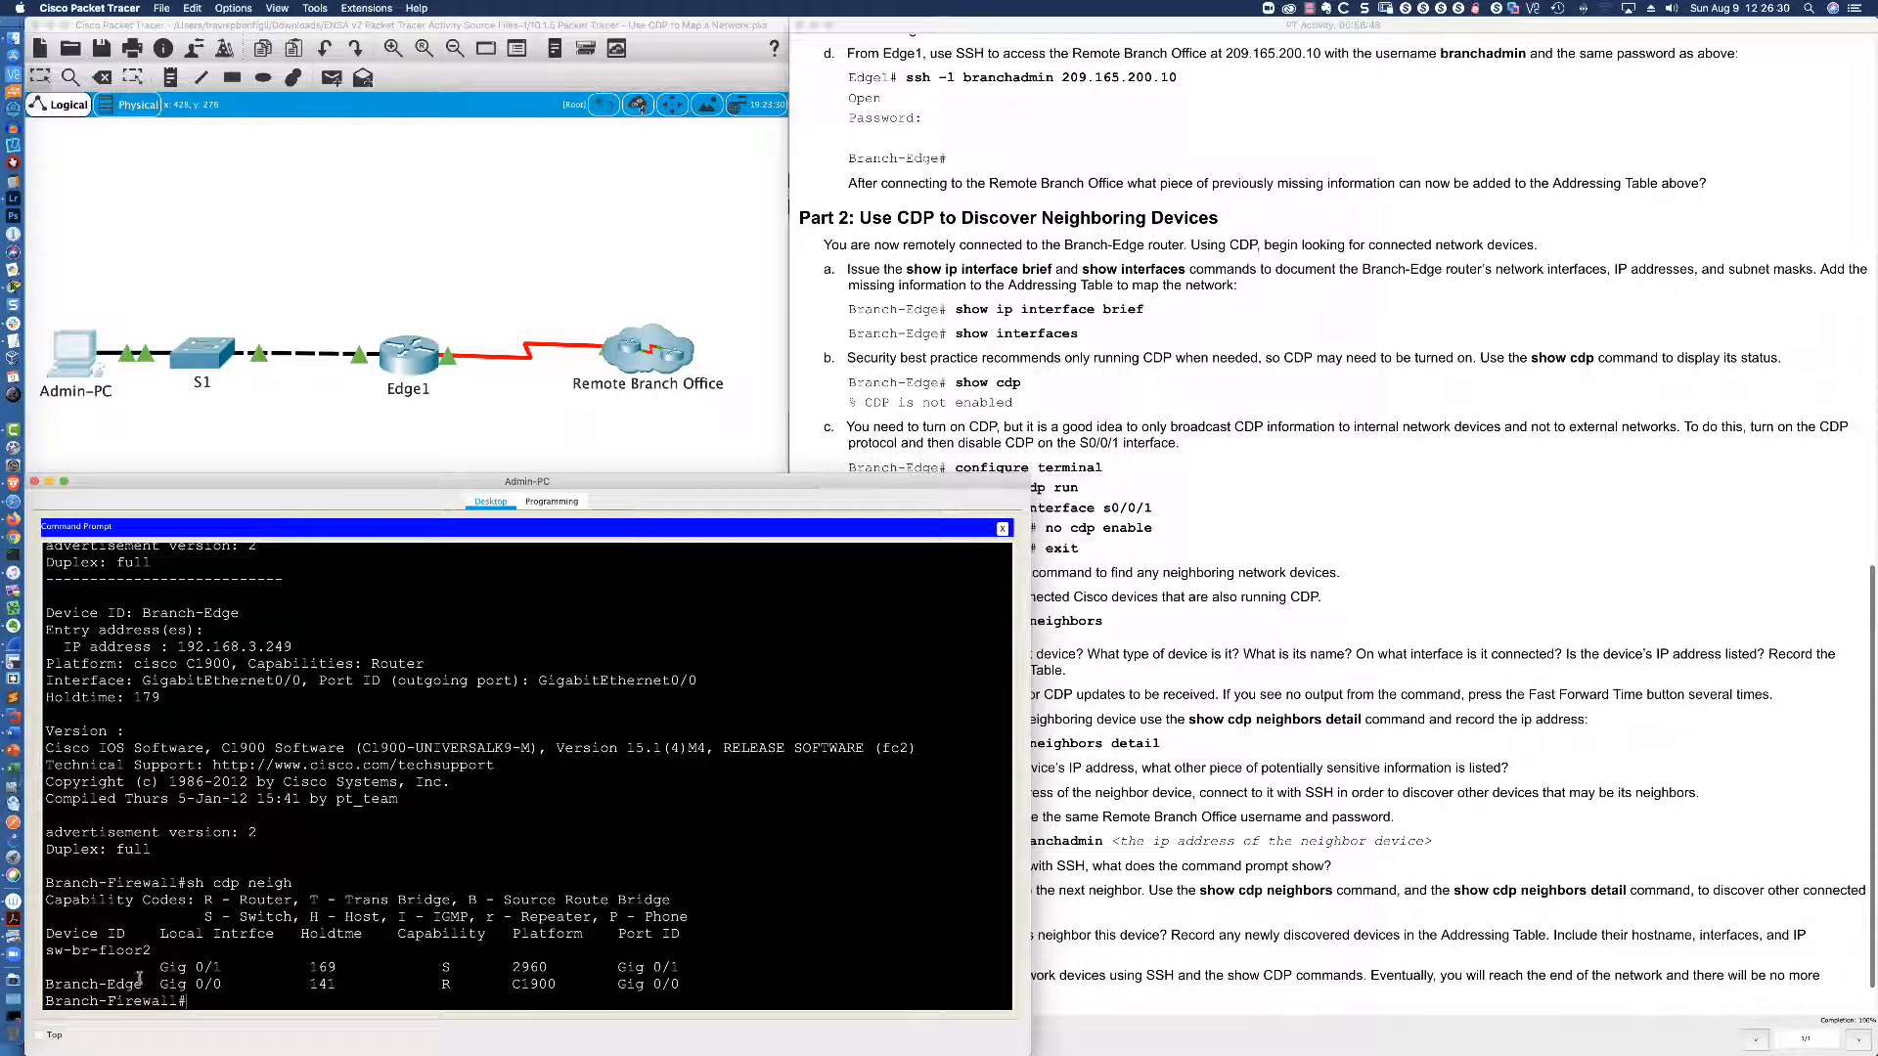
{"action": "left_click_drag", "start_coordinate": [144, 983], "coordinate": [46, 950]}
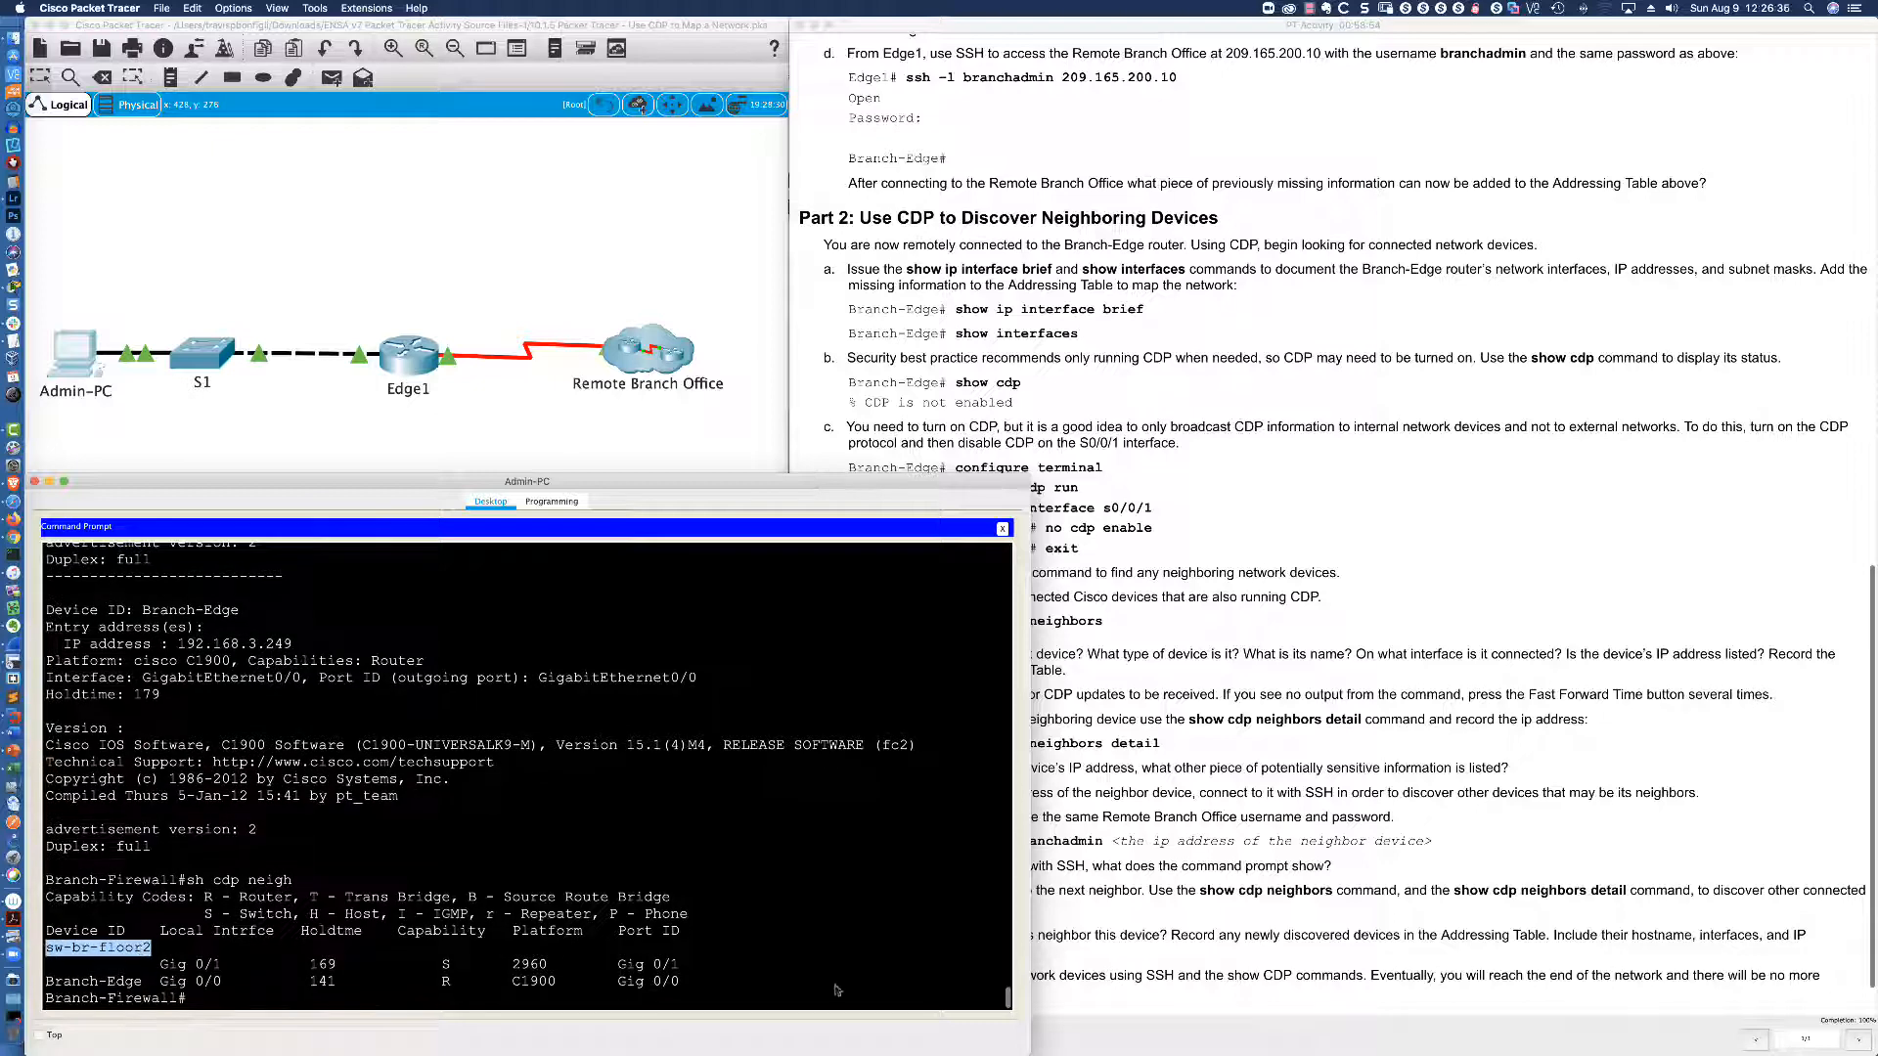
Return to the start of the activity instructions and review the Addressing Table.
{"action": "left_click", "coordinate": [1279, 955]}
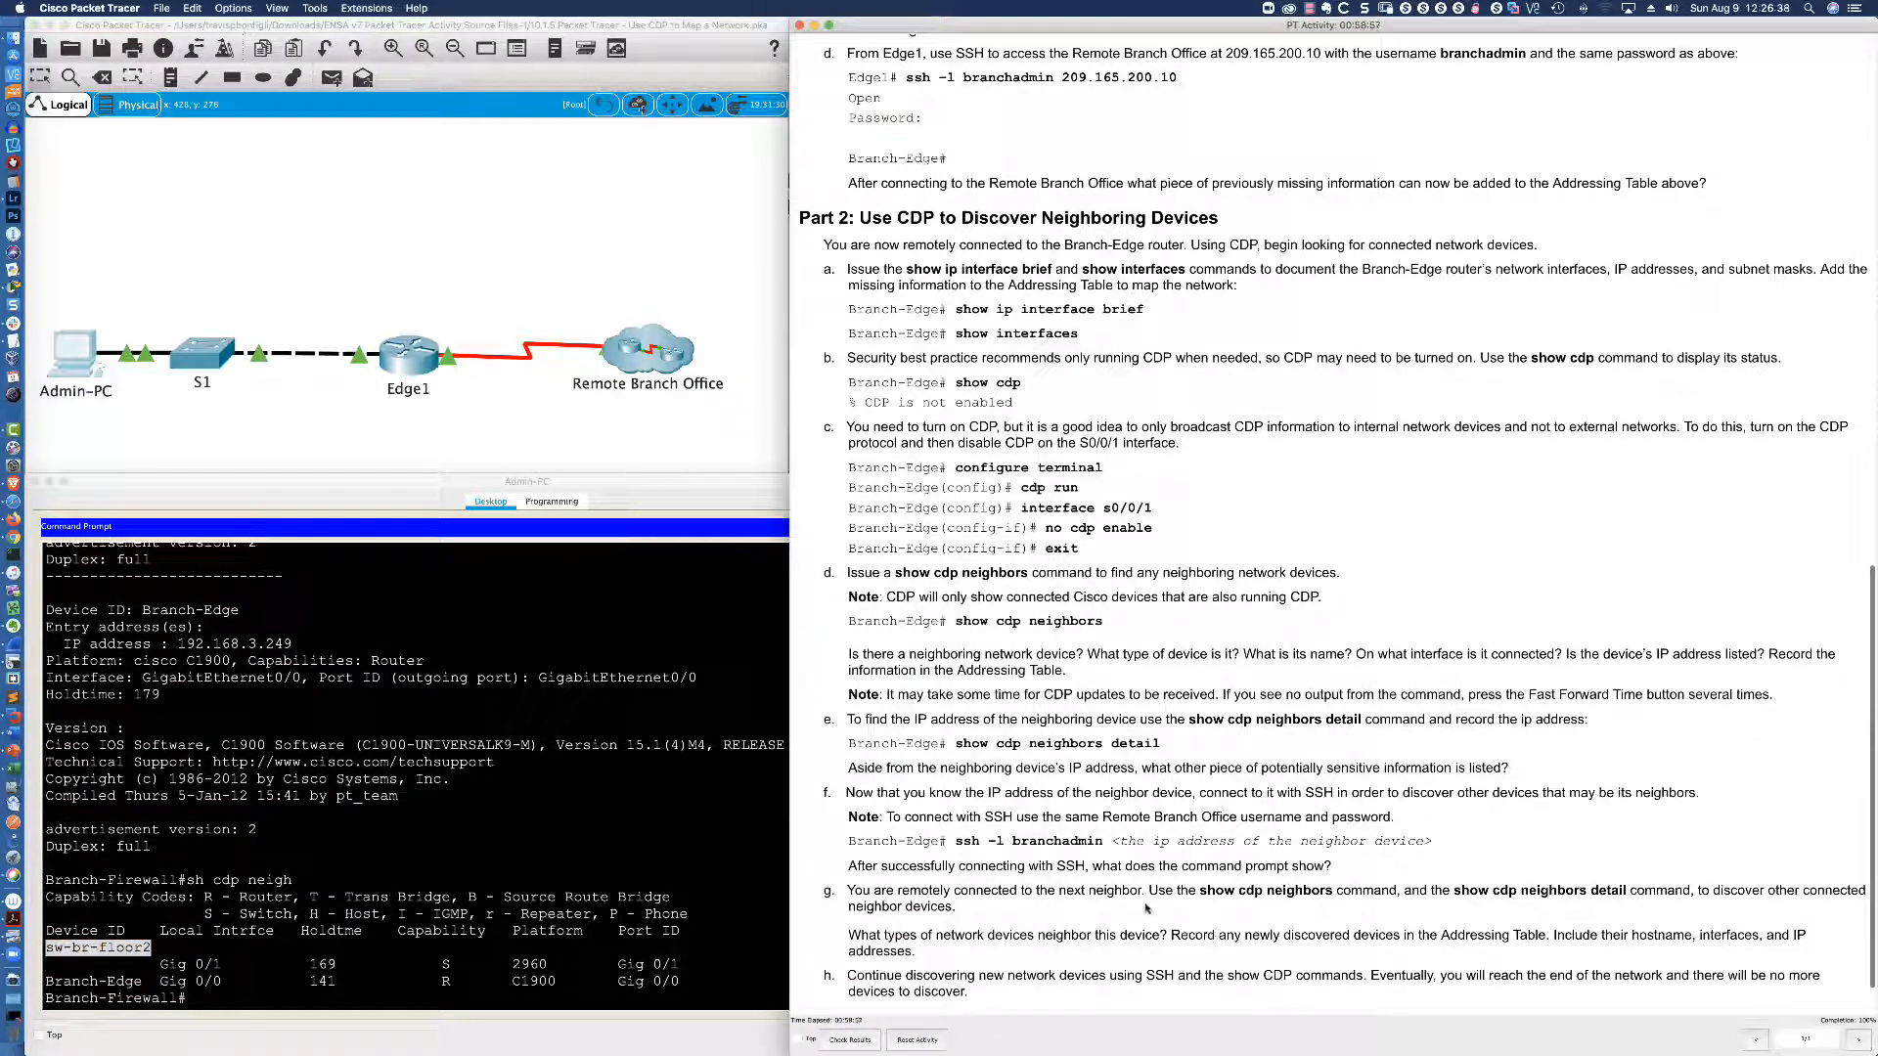
{"action": "scroll", "coordinate": [1146, 908], "scroll_direction": "up", "scroll_amount": 10}
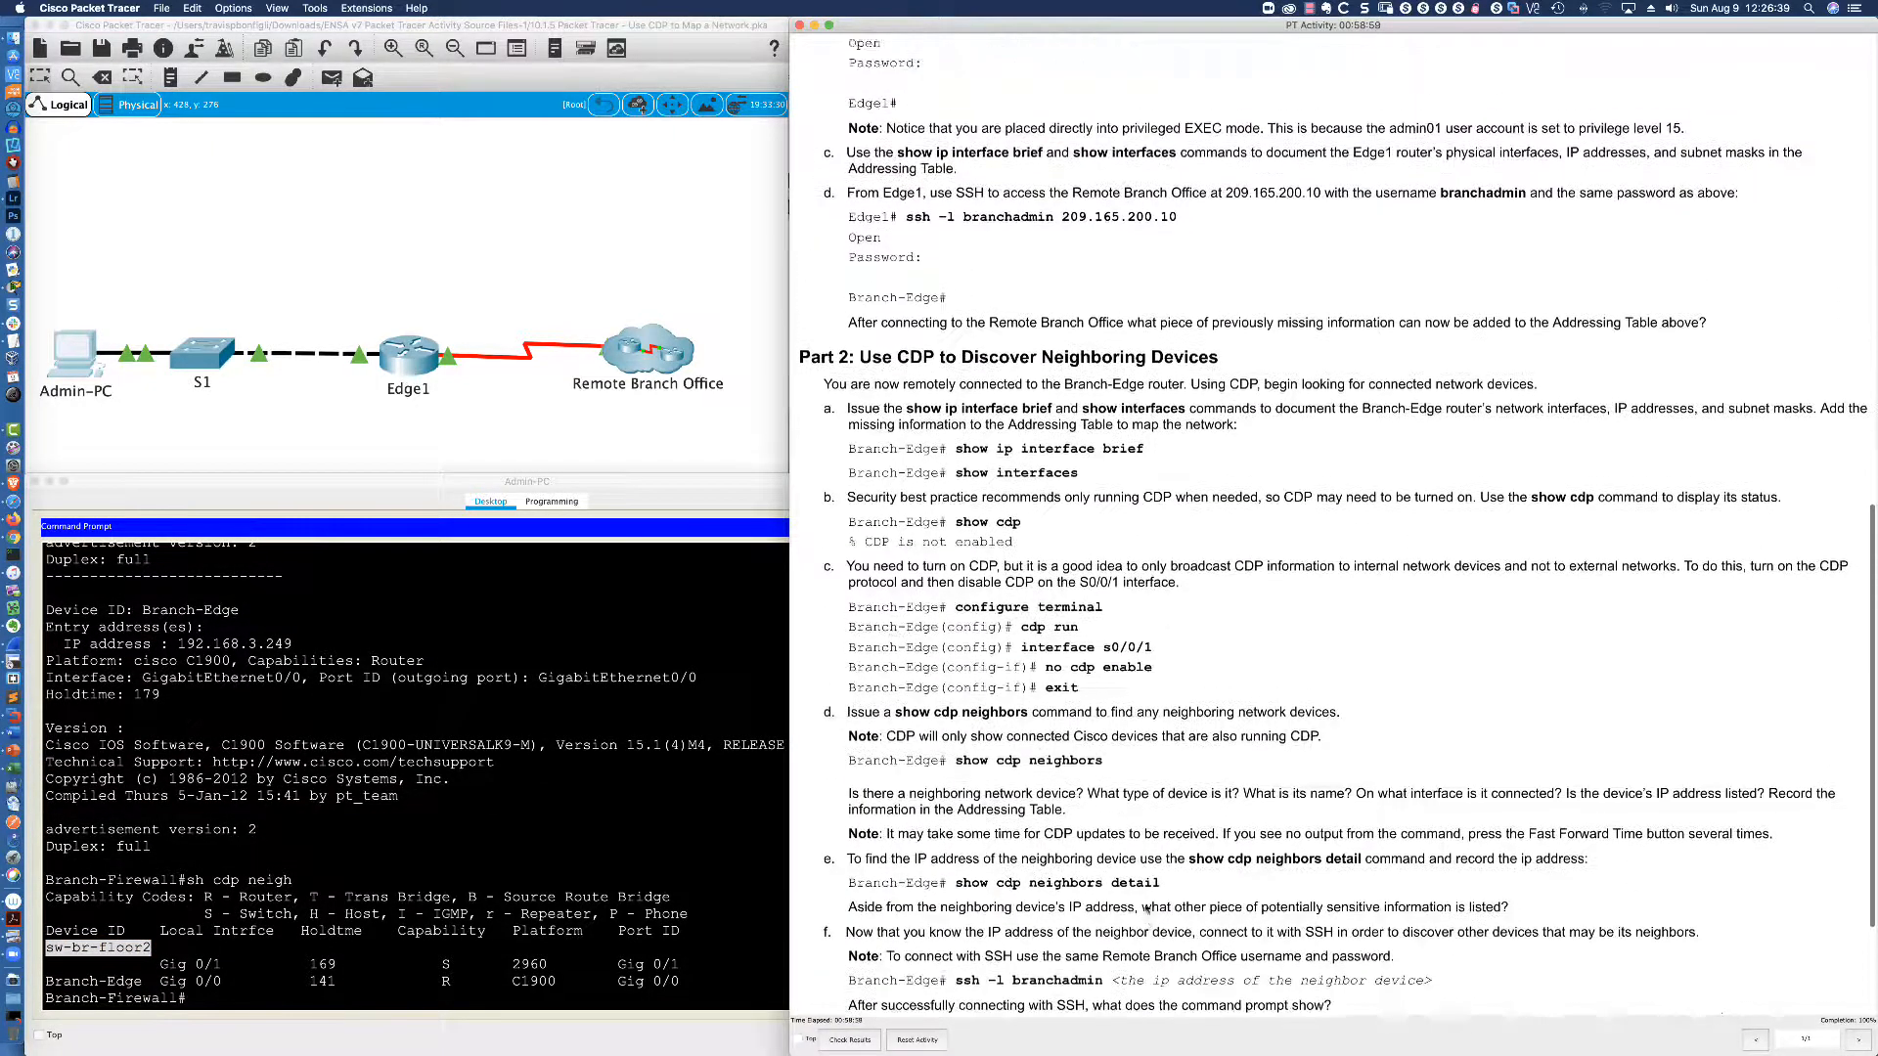
{"action": "scroll", "coordinate": [1146, 909], "scroll_direction": "up", "scroll_amount": 5}
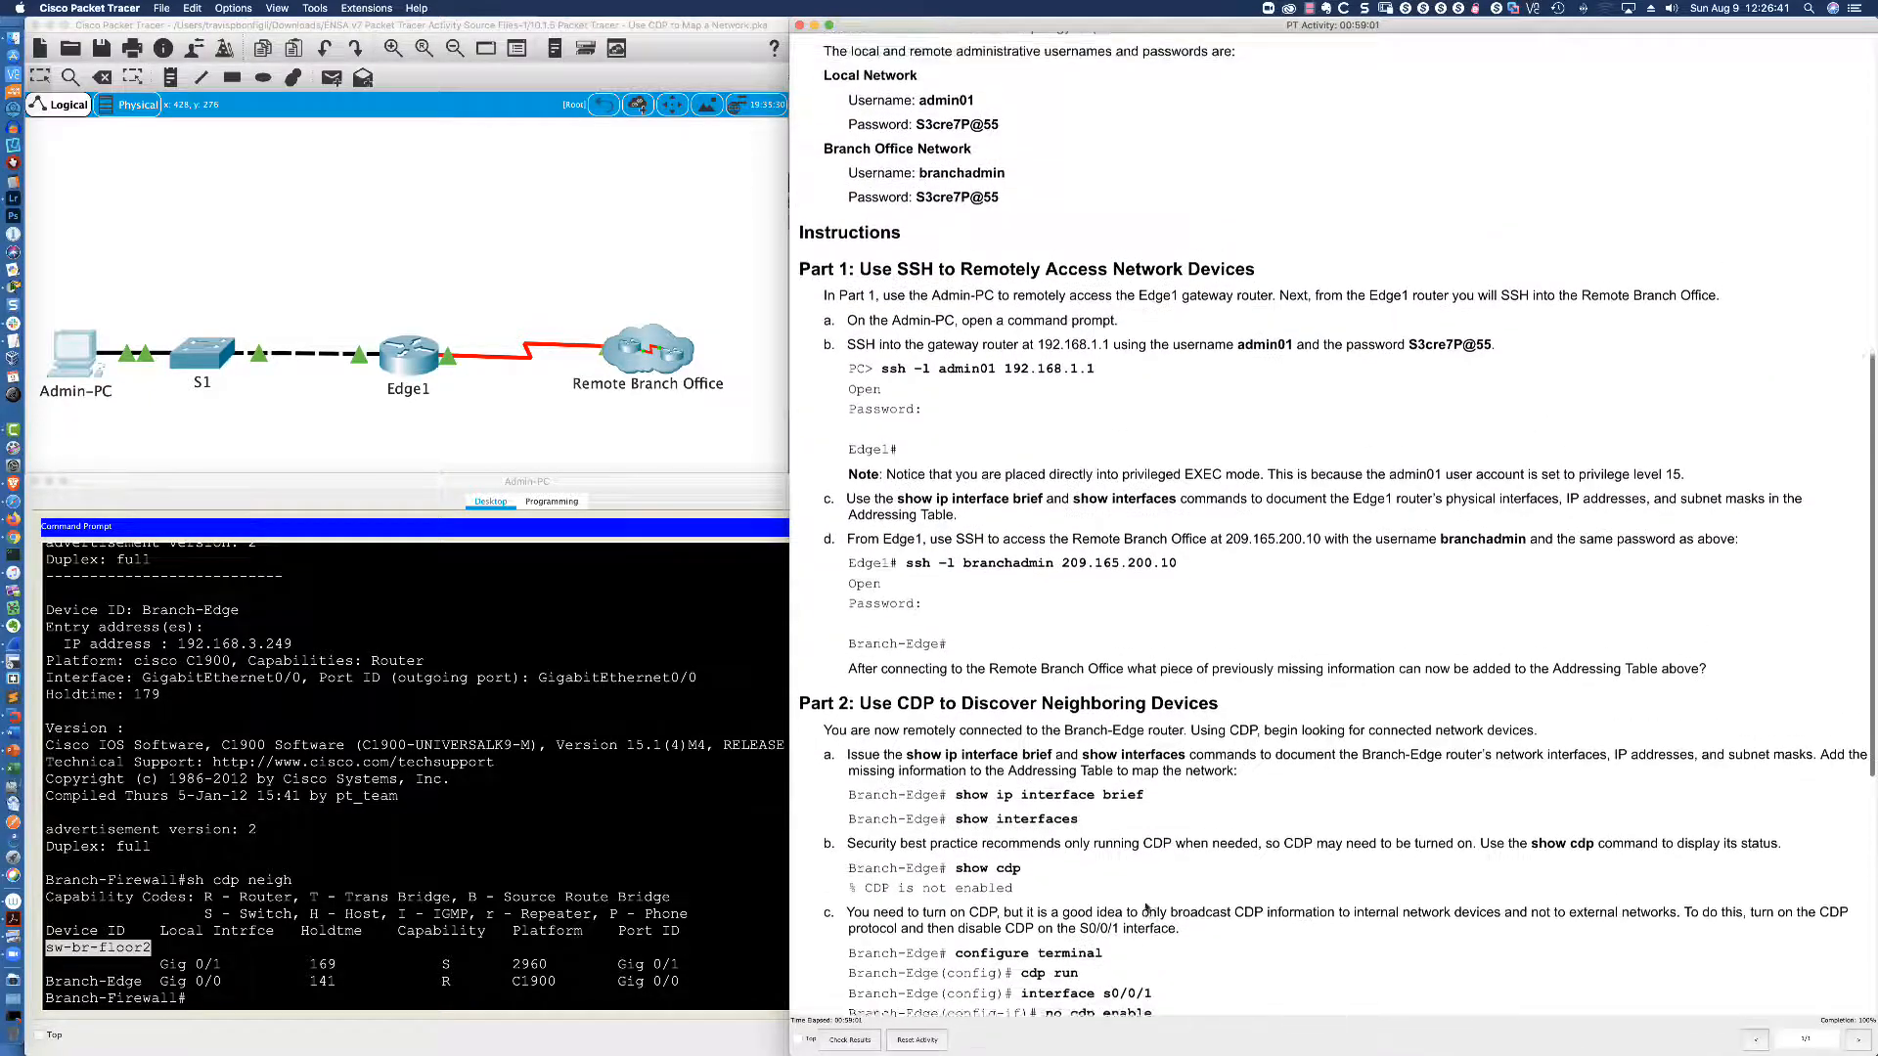
{"action": "scroll", "coordinate": [1147, 908], "scroll_direction": "up", "scroll_amount": 17}
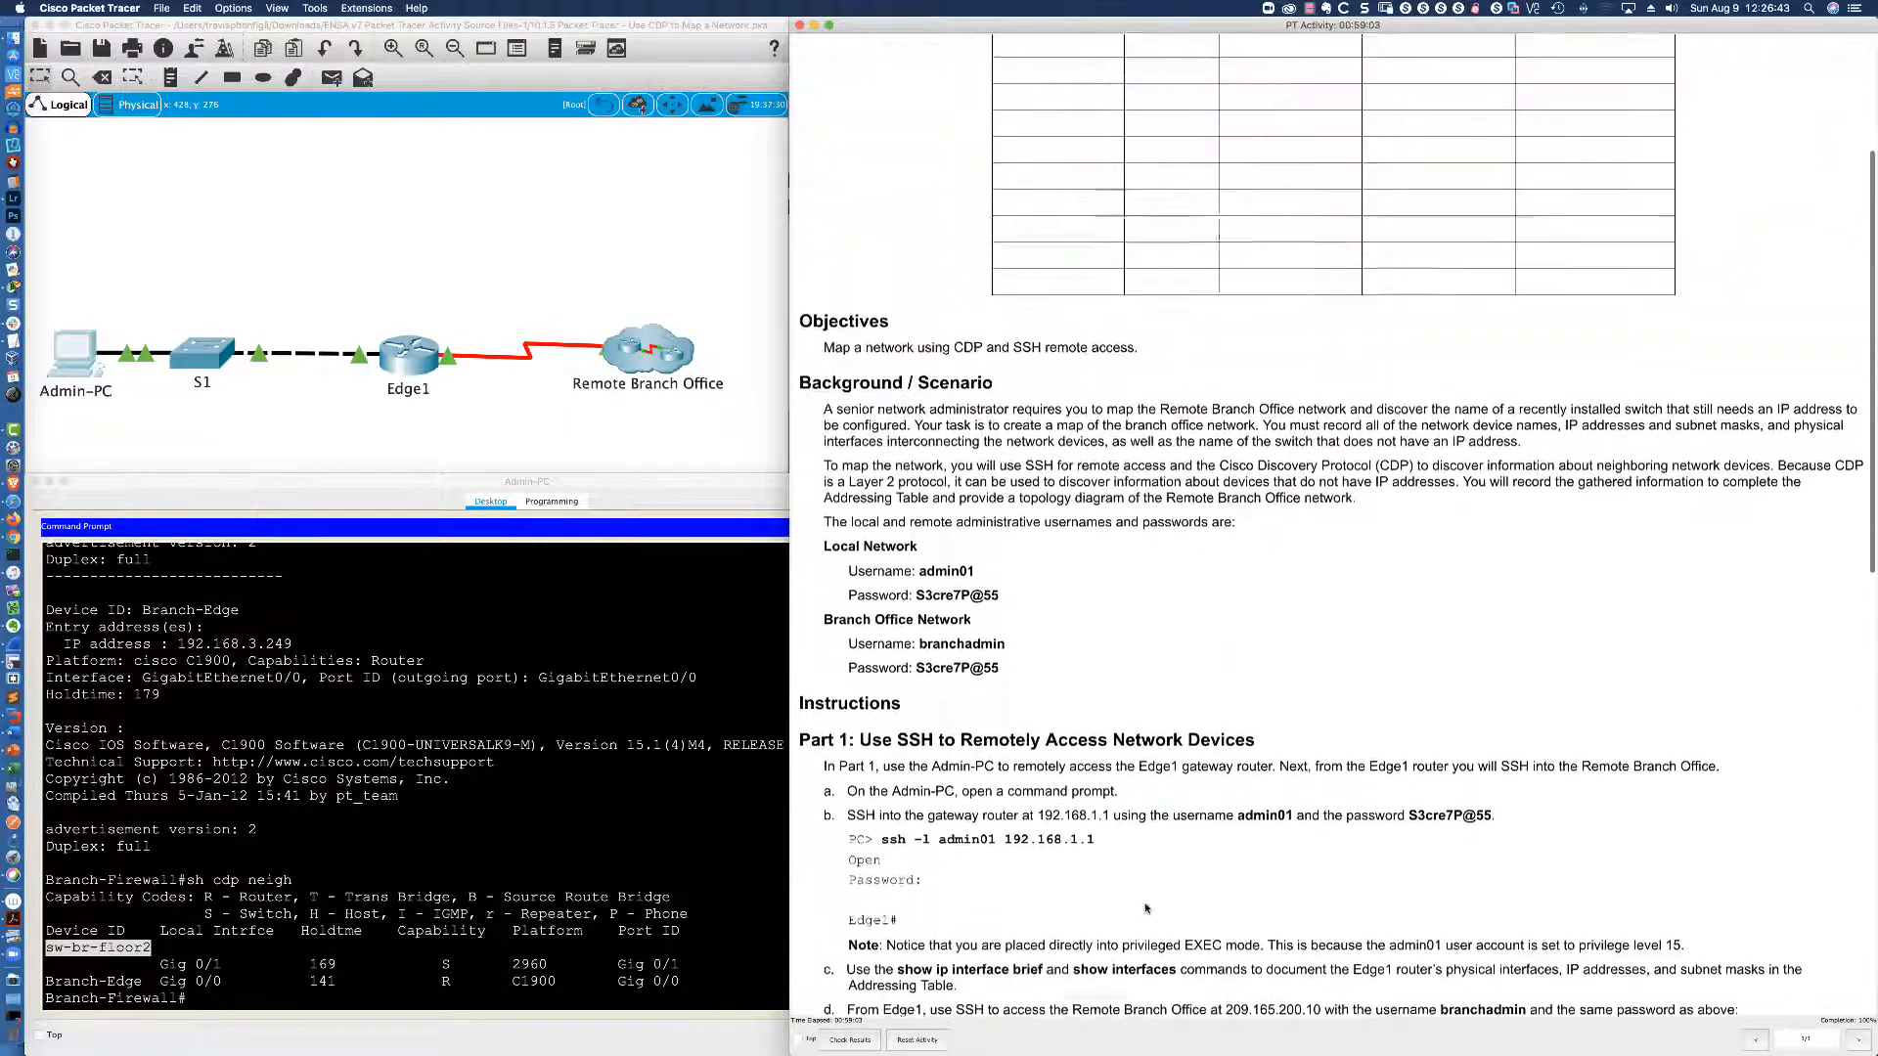
{"action": "scroll", "coordinate": [1147, 908], "scroll_direction": "down", "scroll_amount": 1}
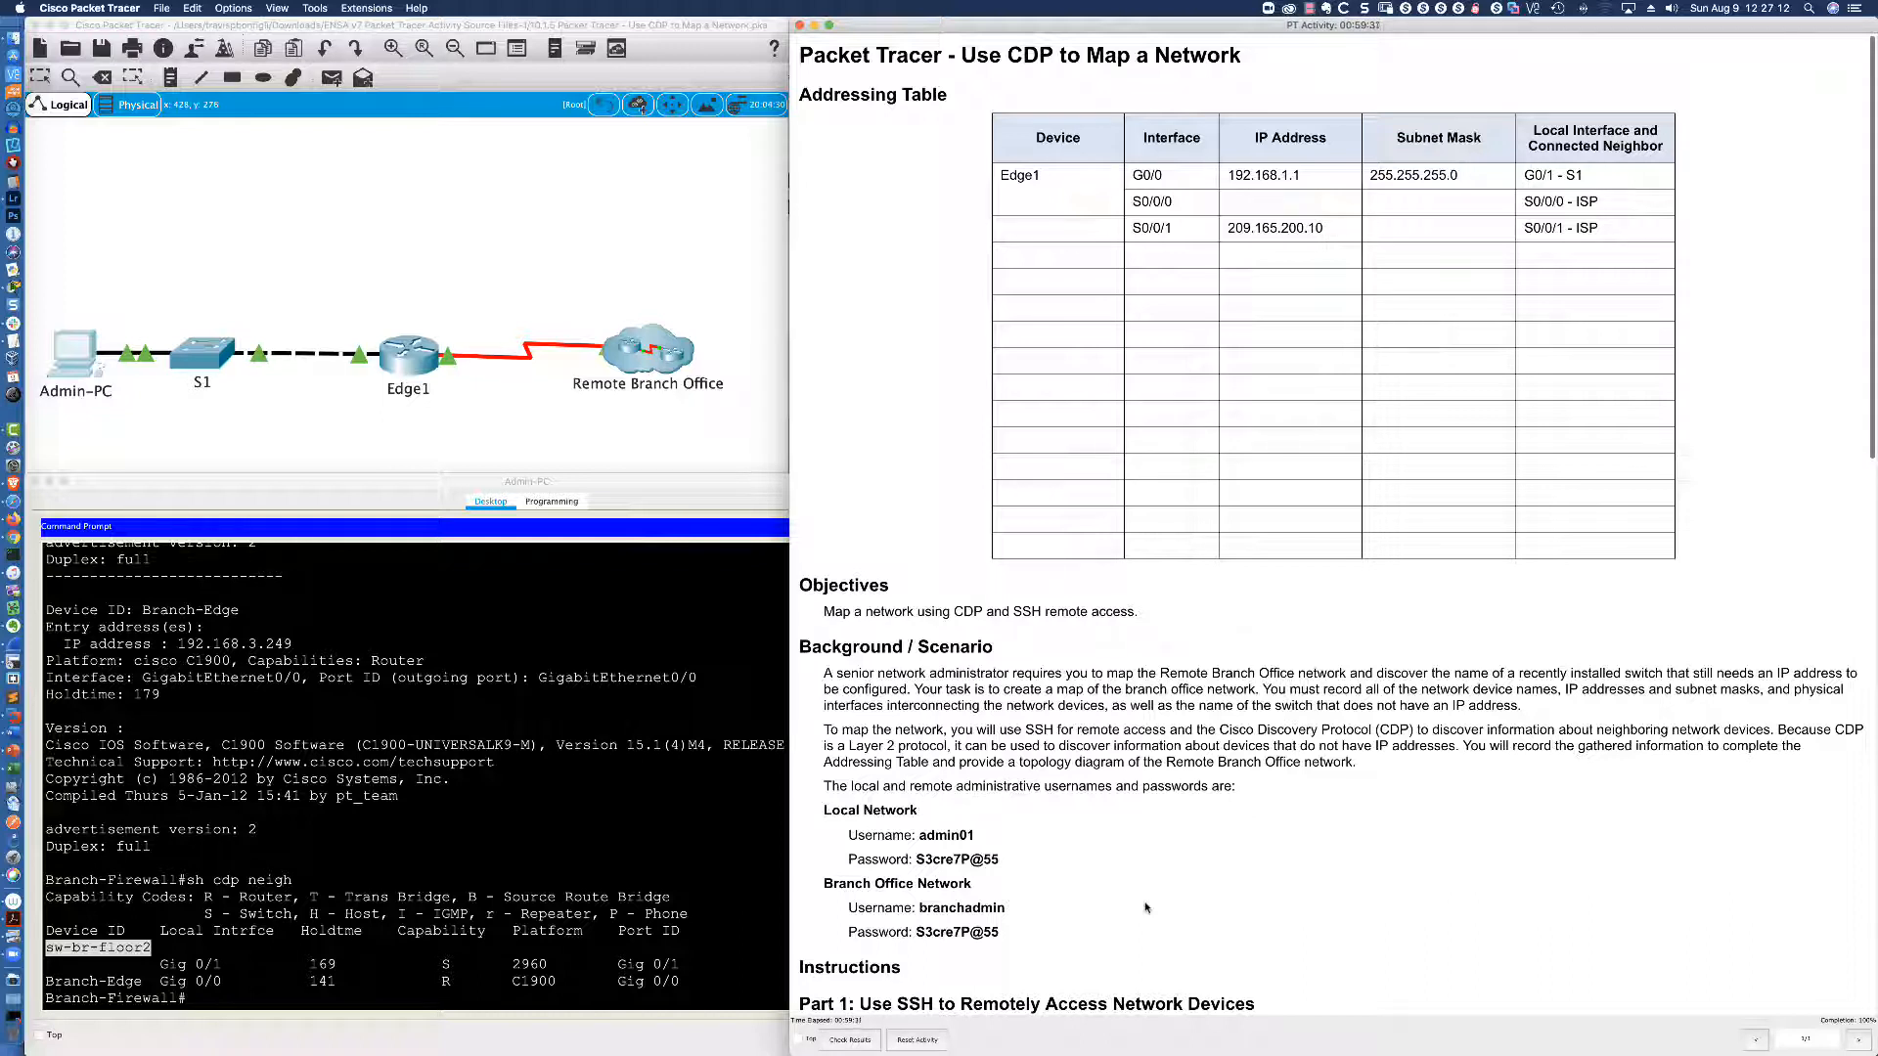
Switch to Wireshark and expand the IEEE 802.3 Ethernet destination address of CDP frame 500.
{"action": "key", "text": "super+Tab"}
{"action": "key", "text": "super+Tab"}
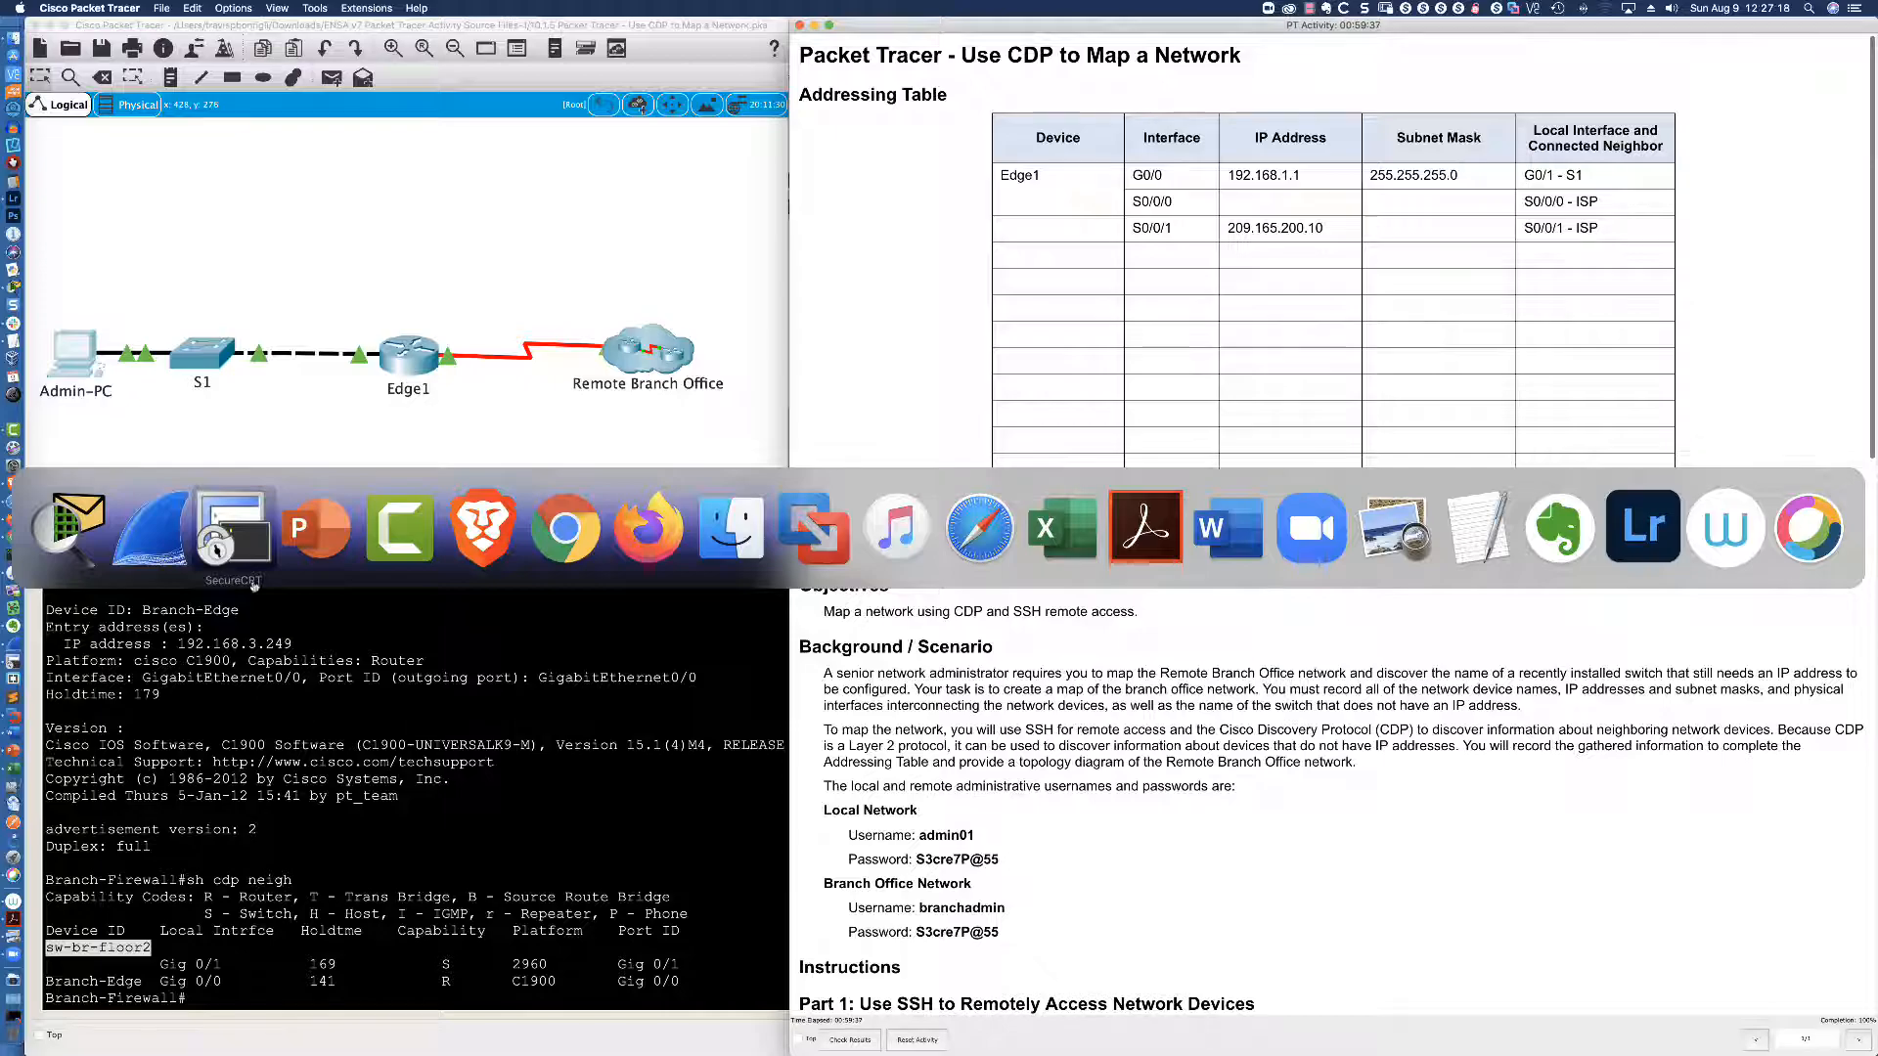
{"action": "key", "text": "shift+super+Tab"}
{"action": "scroll", "coordinate": [309, 661], "scroll_direction": "up", "scroll_amount": 6}
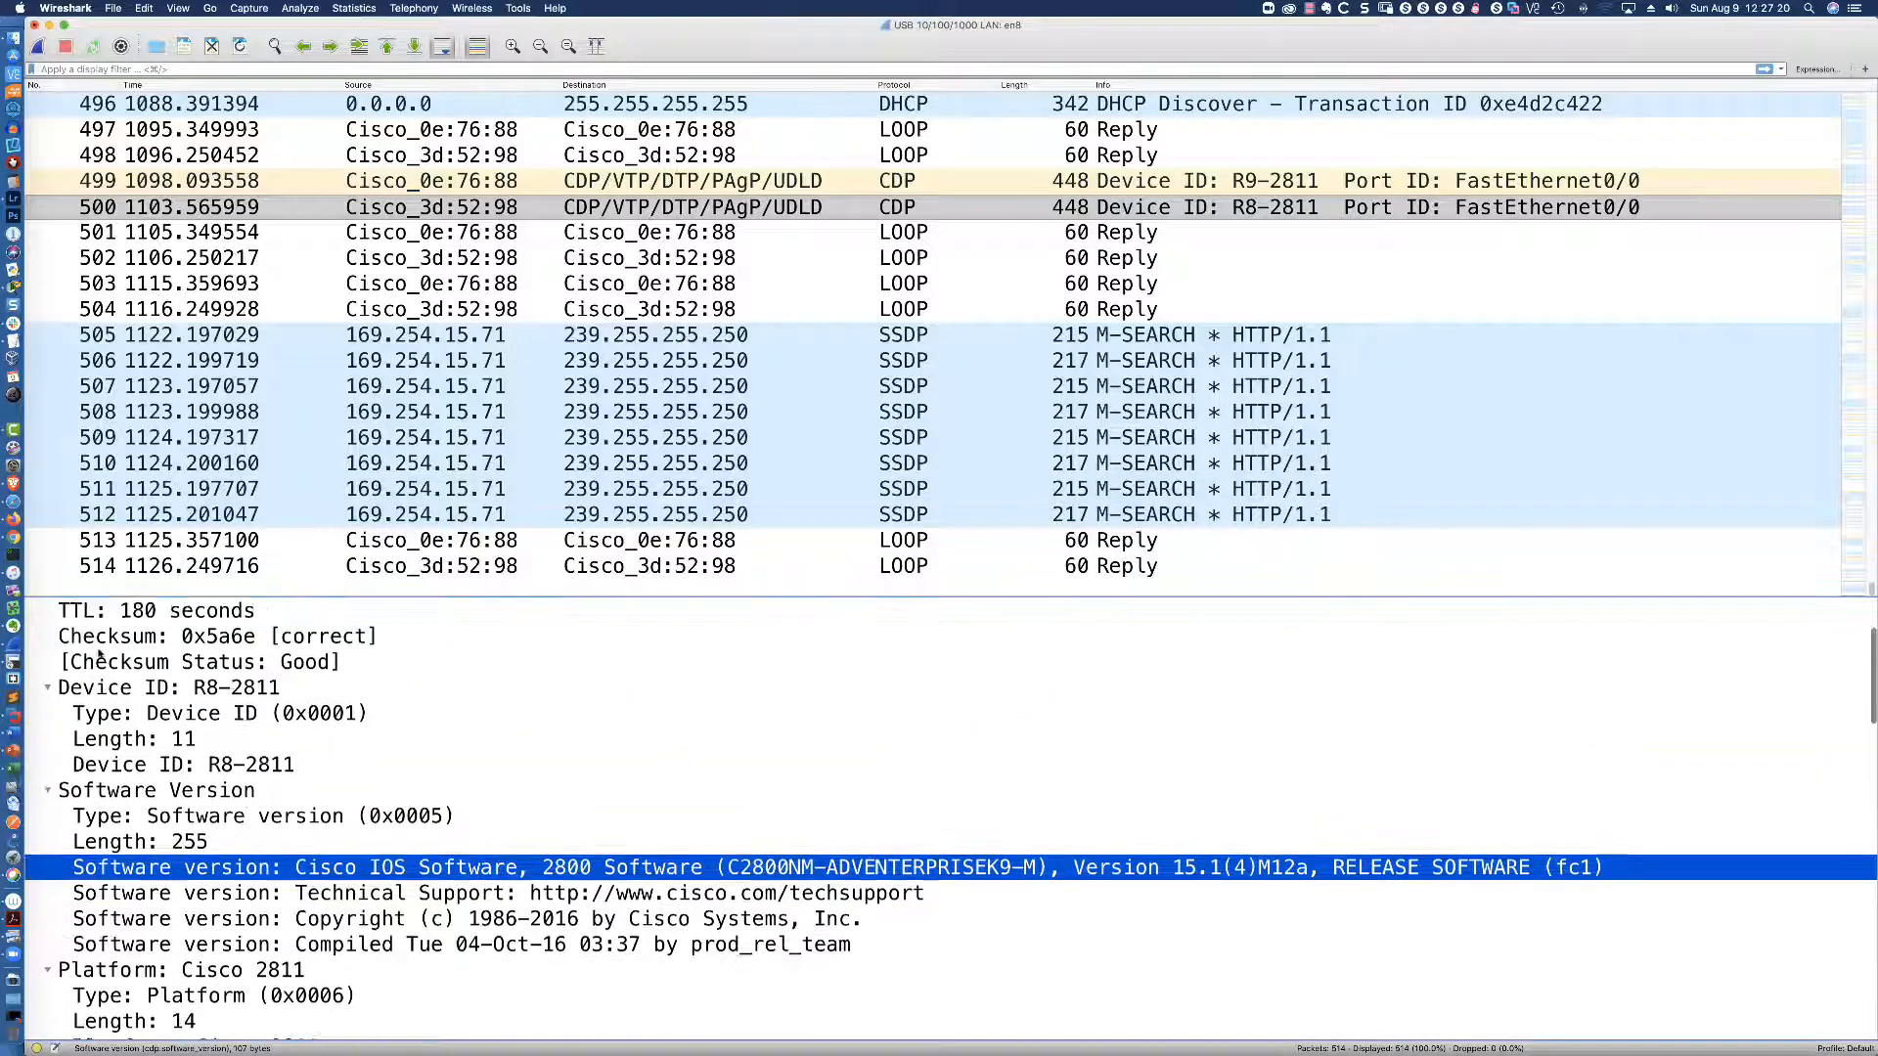
{"action": "left_click", "coordinate": [34, 637]}
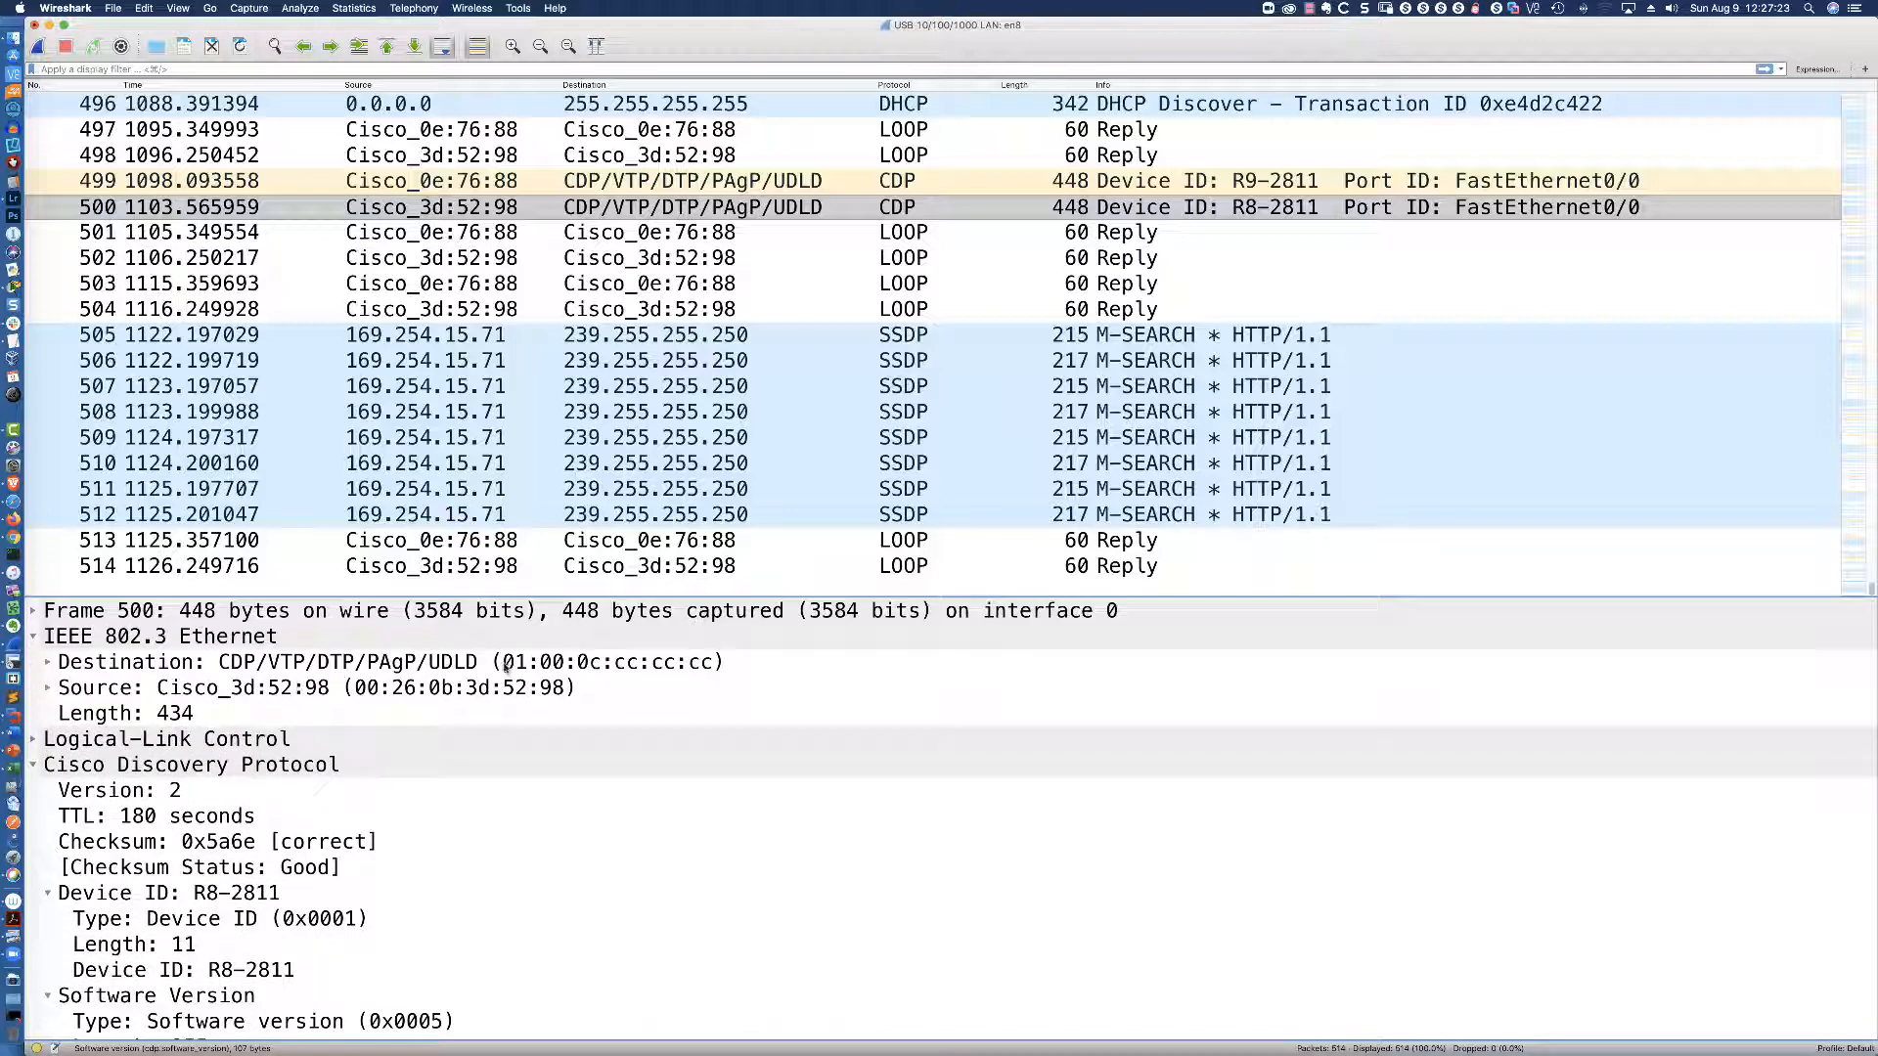
{"action": "left_click", "coordinate": [555, 664]}
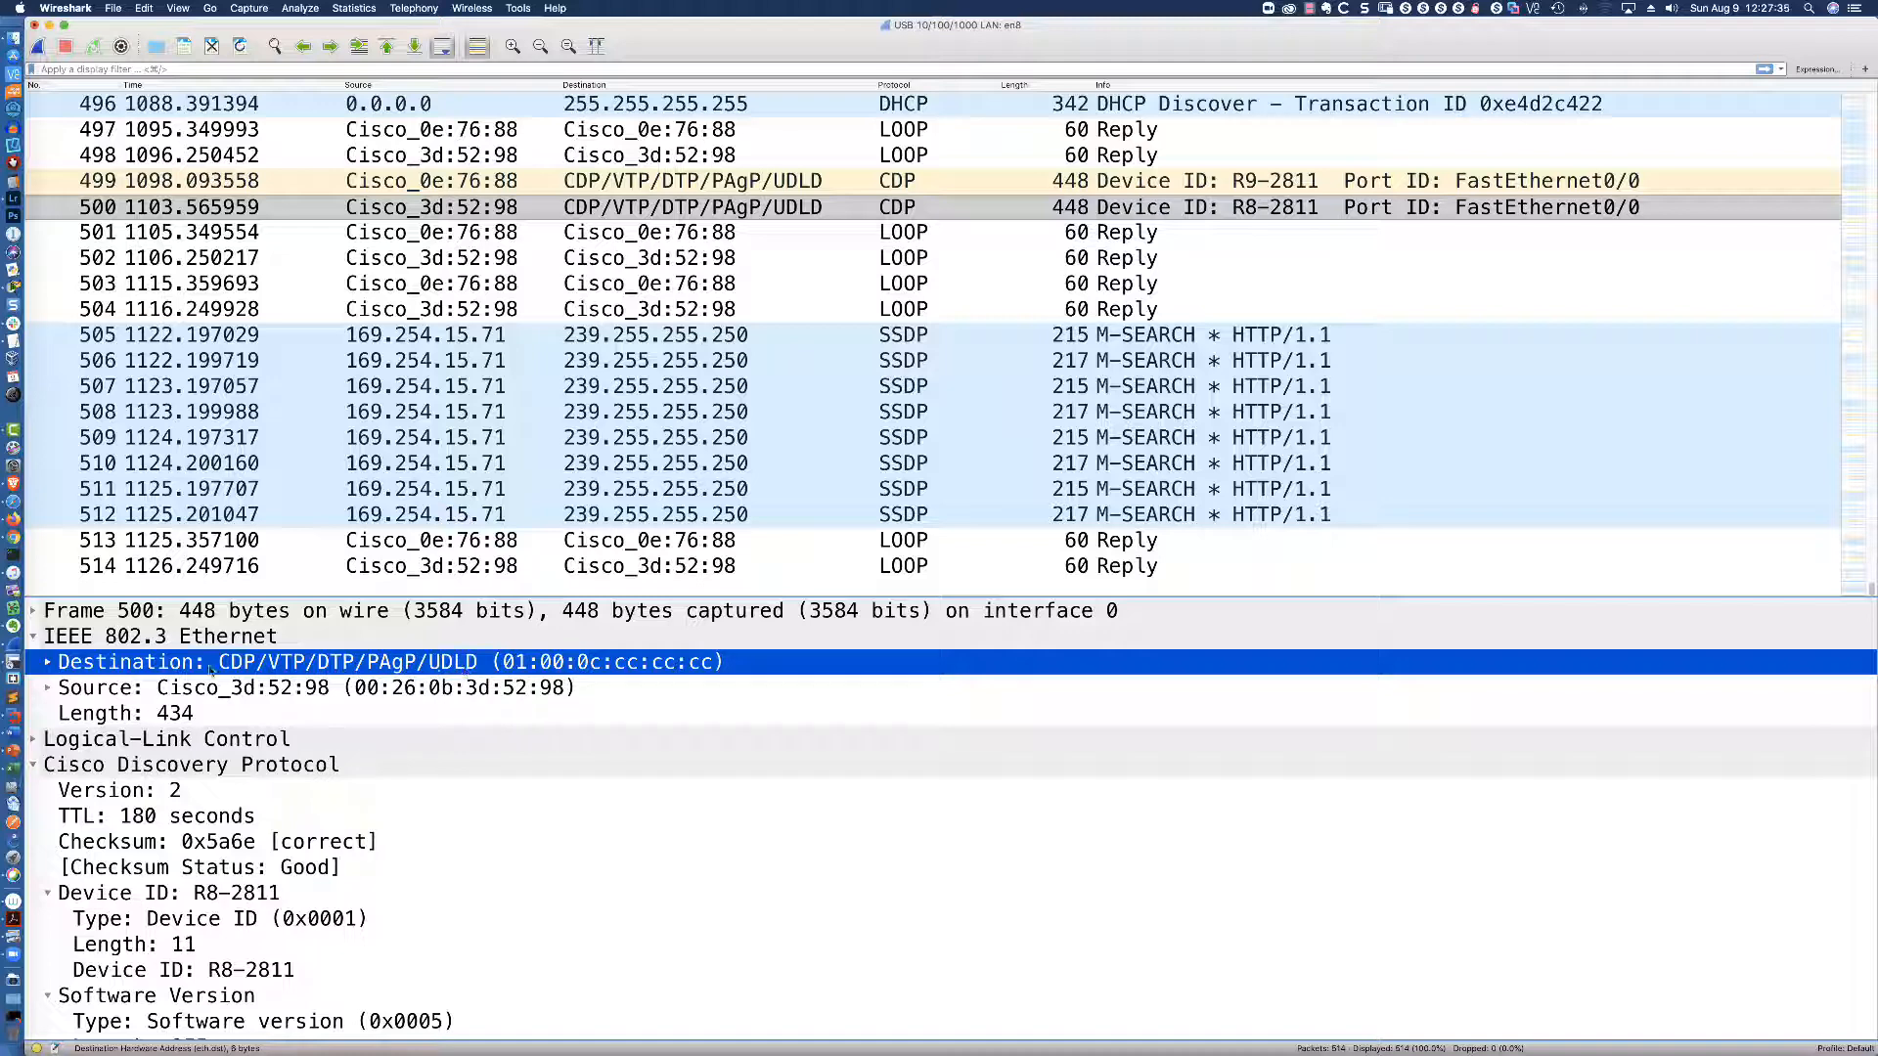
{"action": "left_click", "coordinate": [47, 662]}
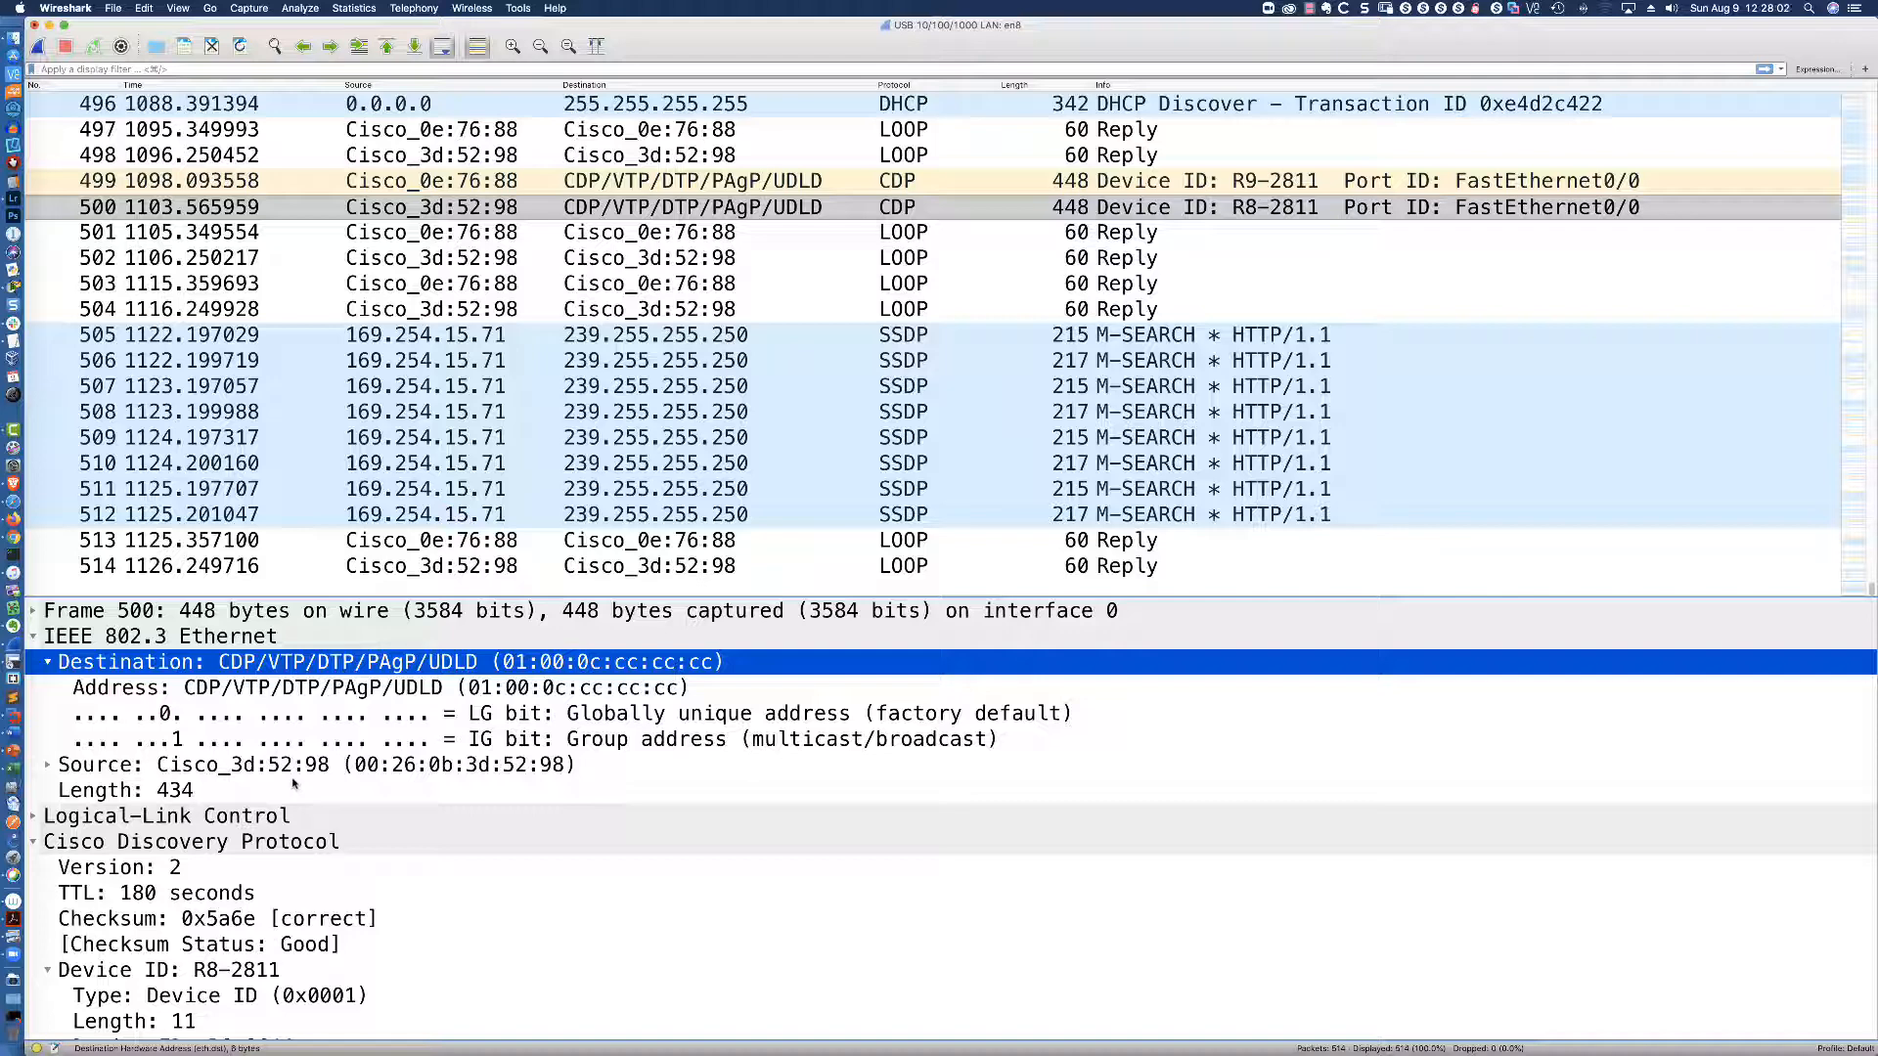
Switch to SecureCRT and start the R9-2811 console session to get its user prompt.
{"action": "key", "text": "super+Tab"}
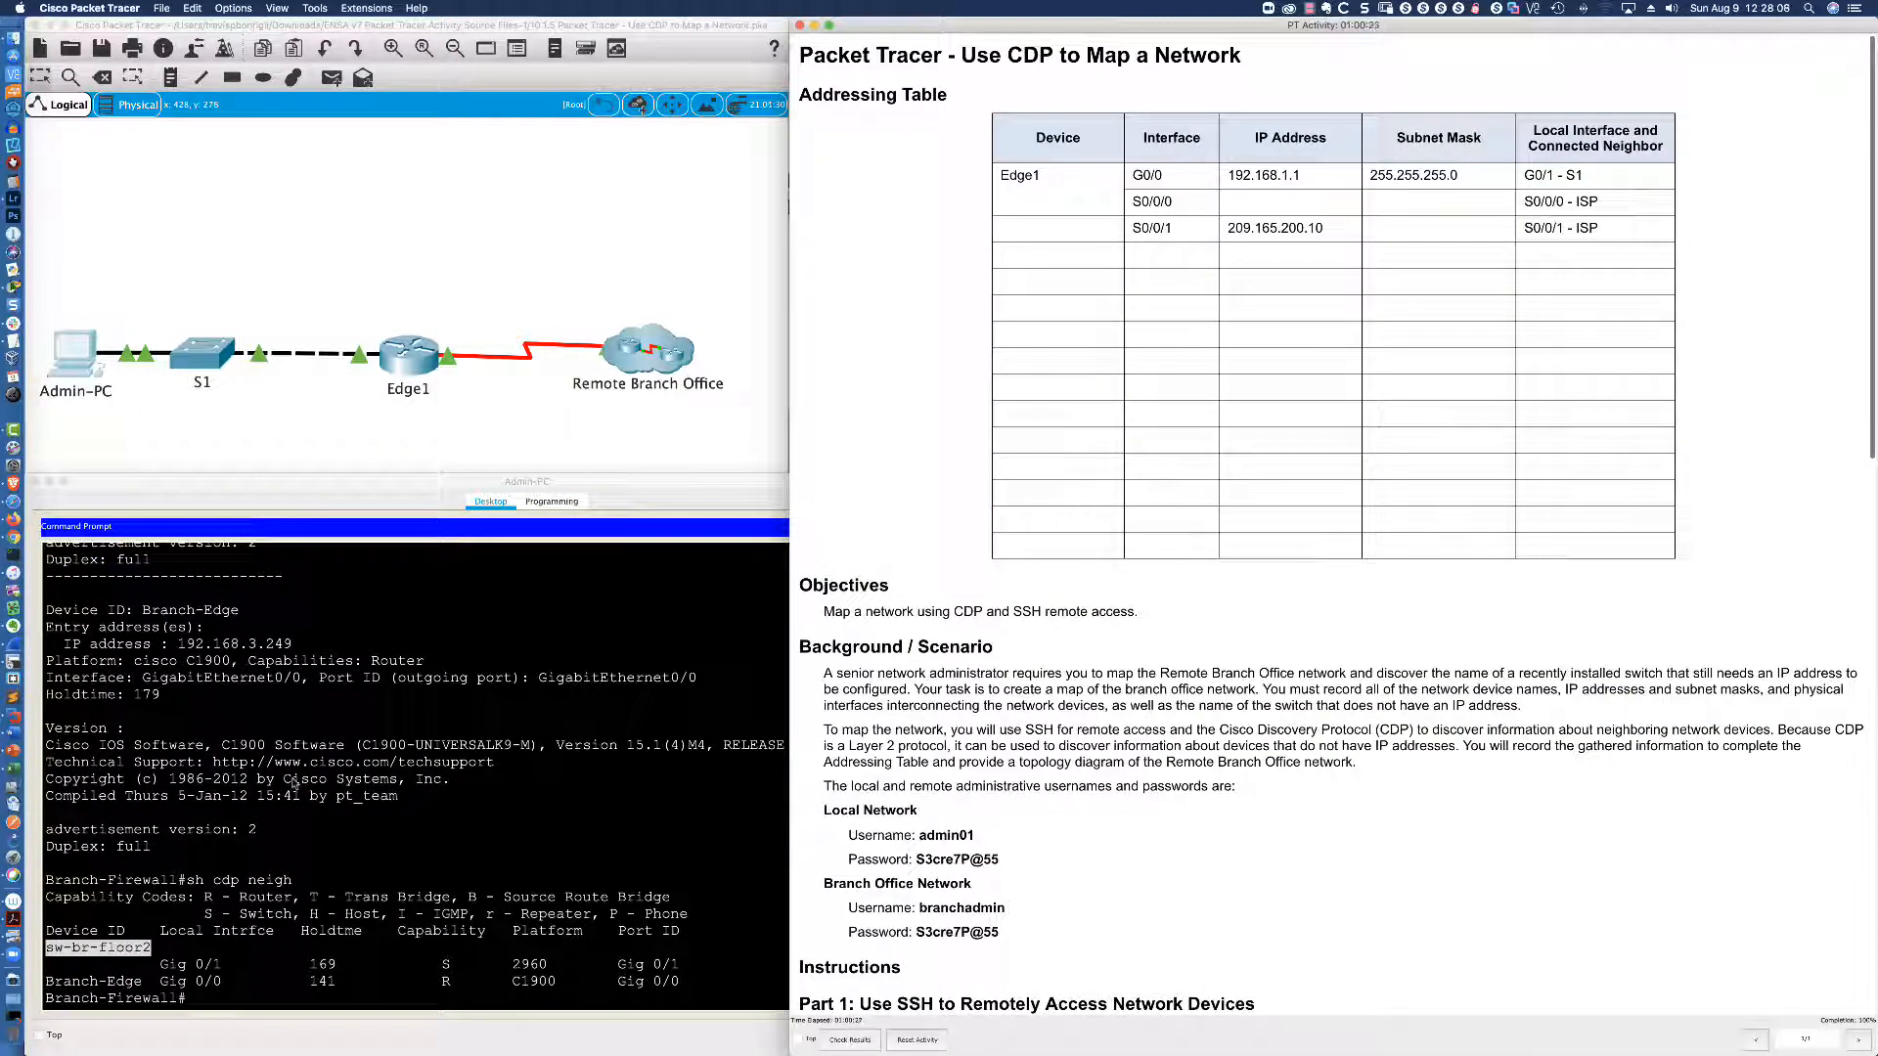
{"action": "key", "text": "super+Tab"}
{"action": "key", "text": "super+Tab"}
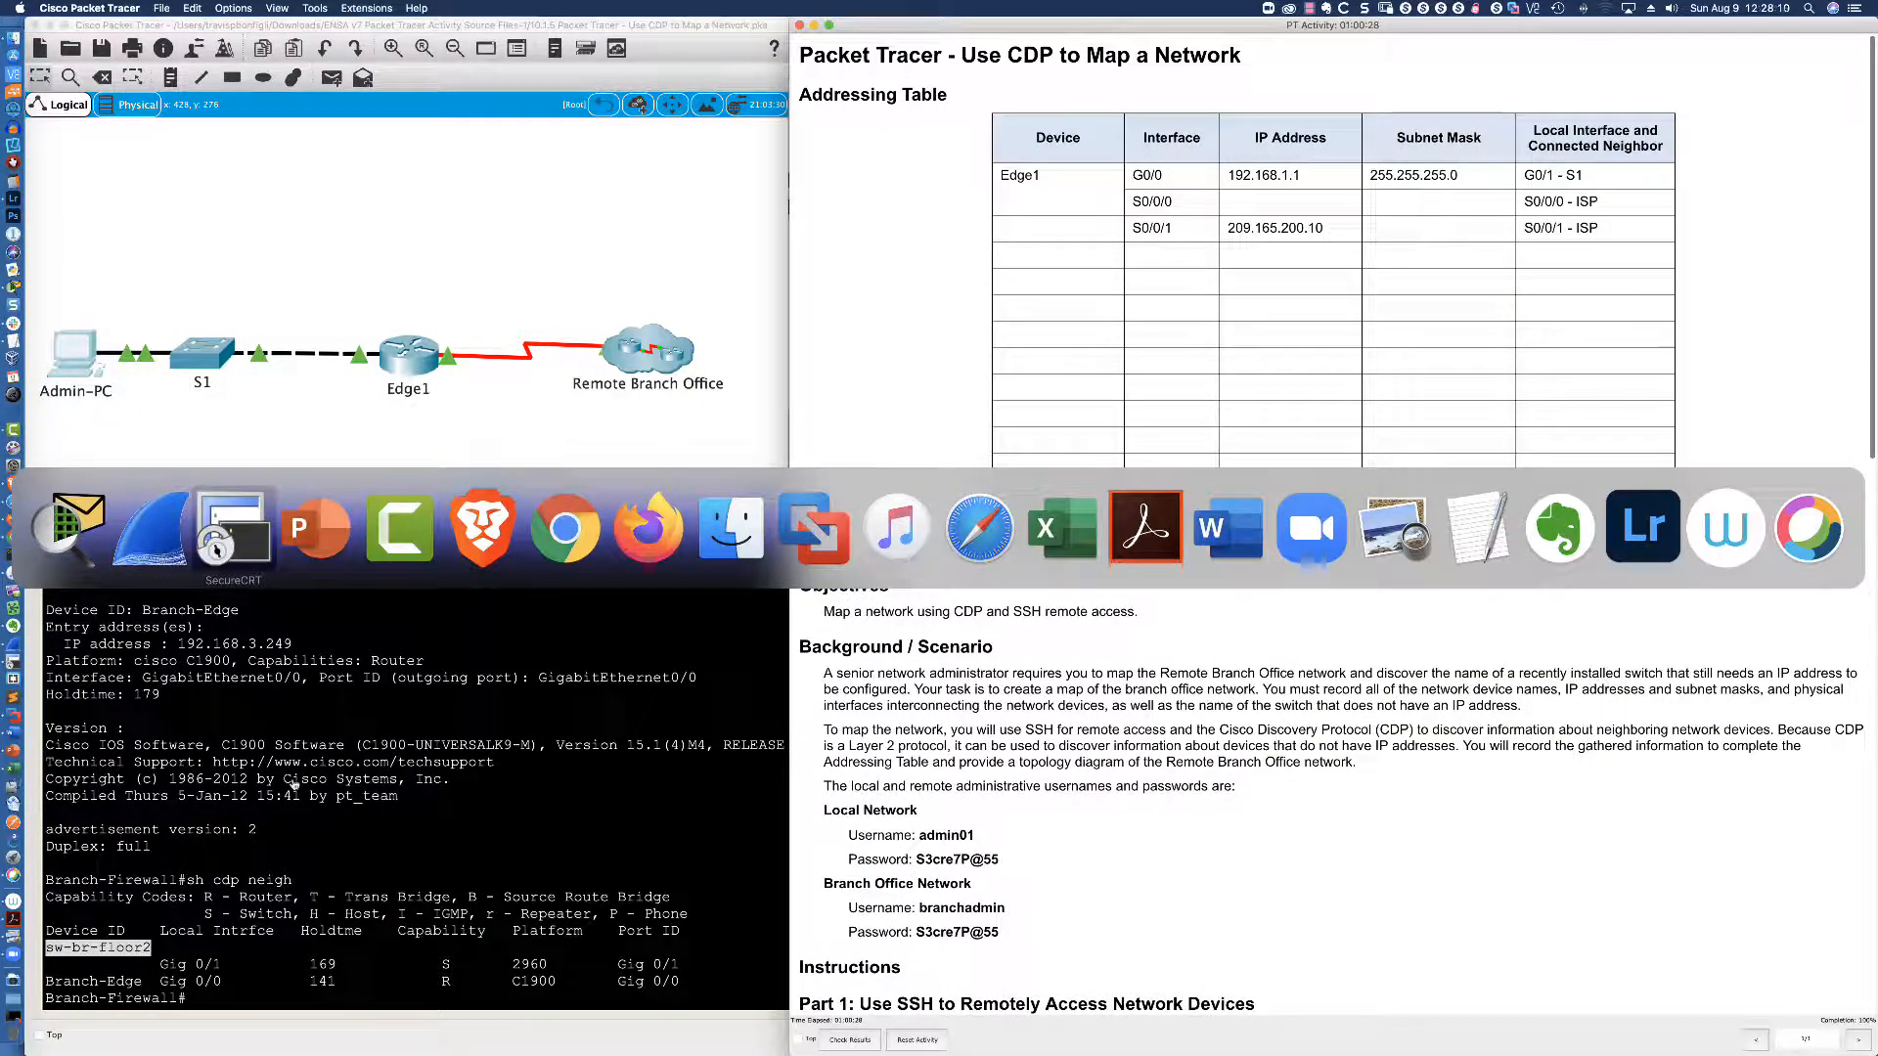
{"action": "key", "text": "super+Tab"}
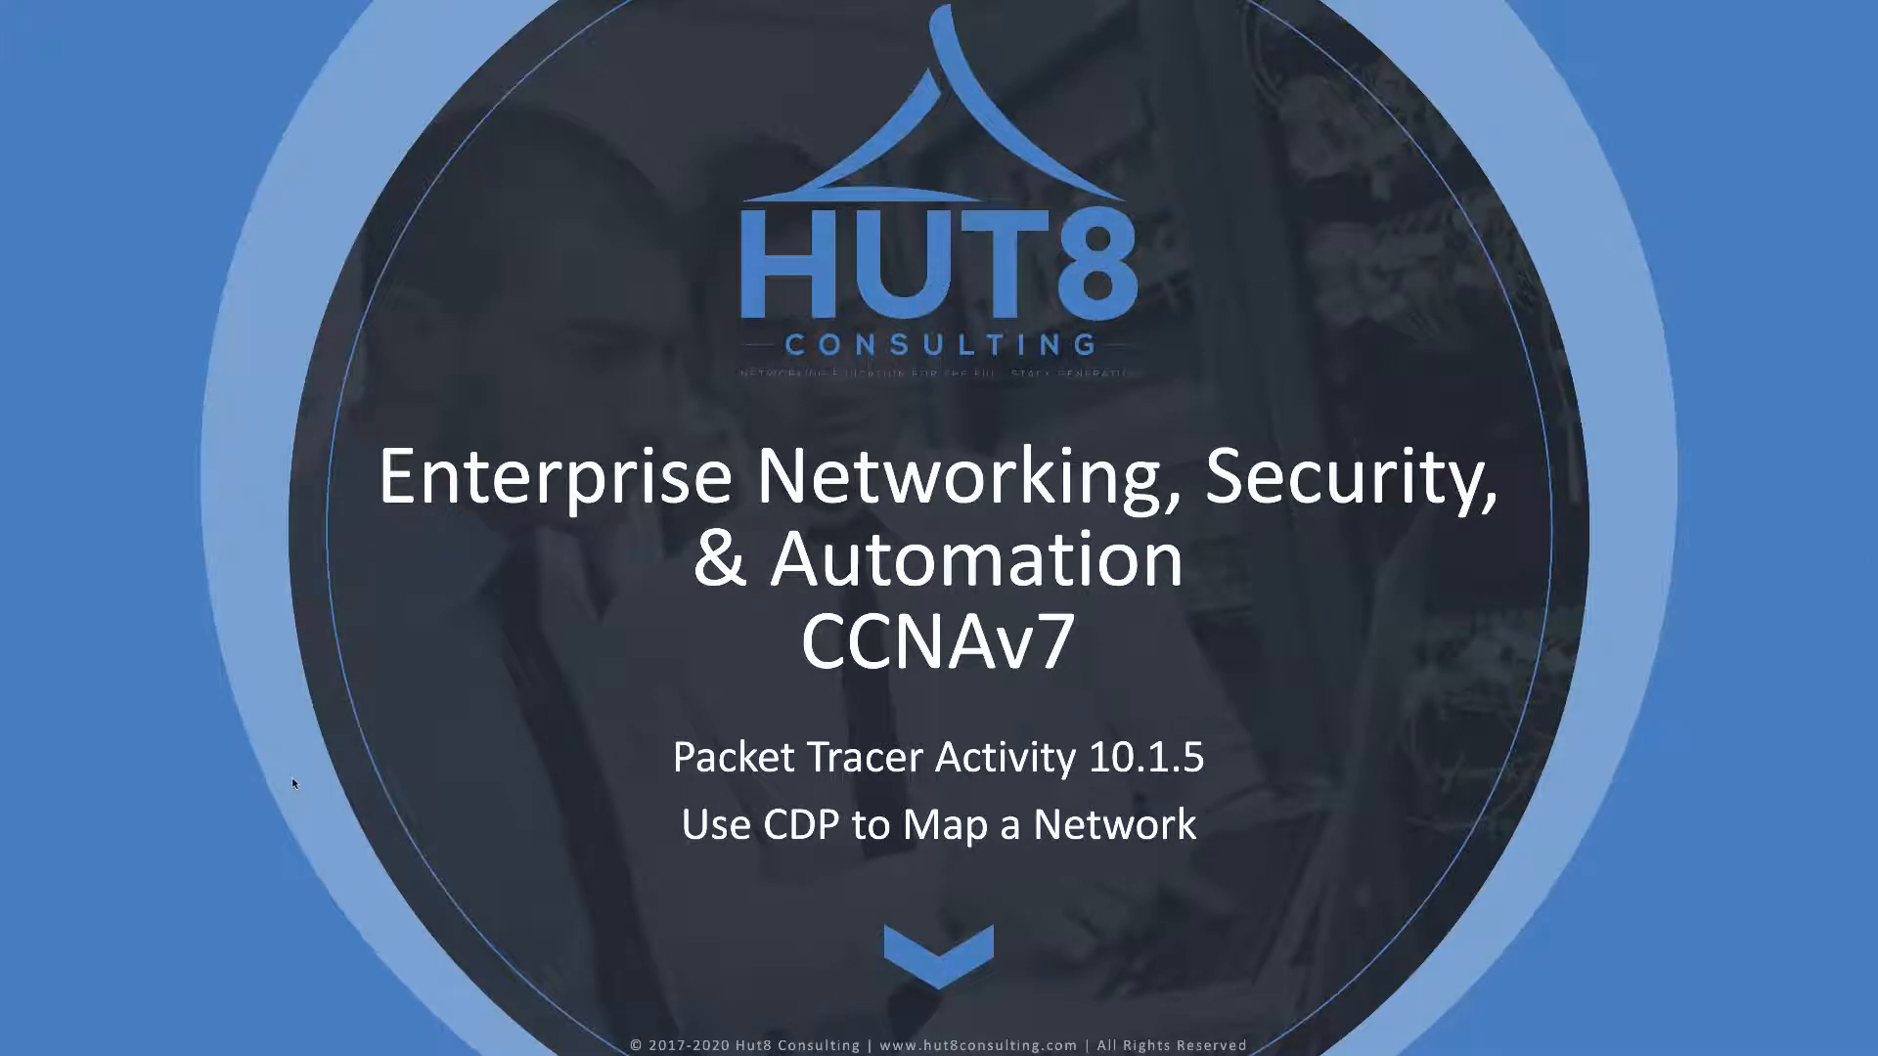
{"action": "key", "text": "super+Tab"}
{"action": "key", "text": "super+Tab"}
{"action": "key", "text": "super+Tab"}
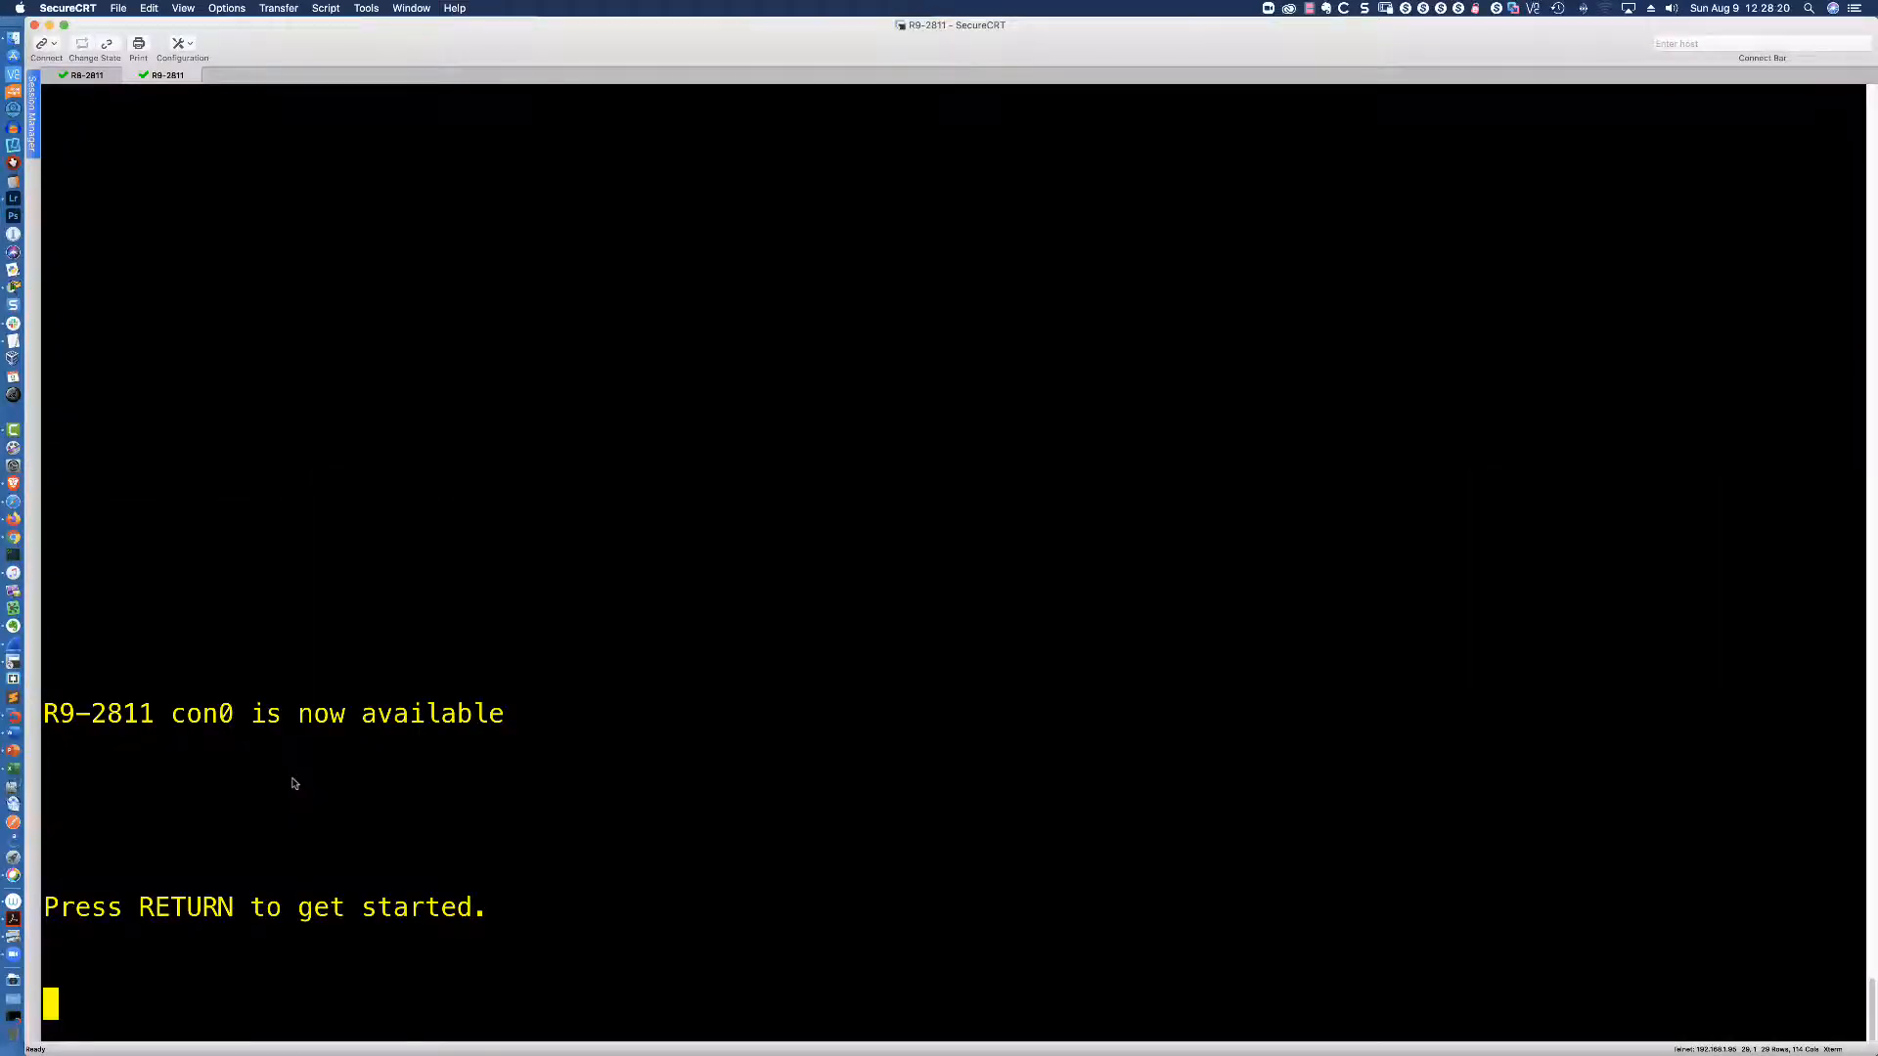
{"action": "key", "text": "Return"}
{"action": "key", "text": "Return"}
{"action": "key", "text": "Return"}
{"action": "key", "text": "Return"}
{"action": "key", "text": "Return"}
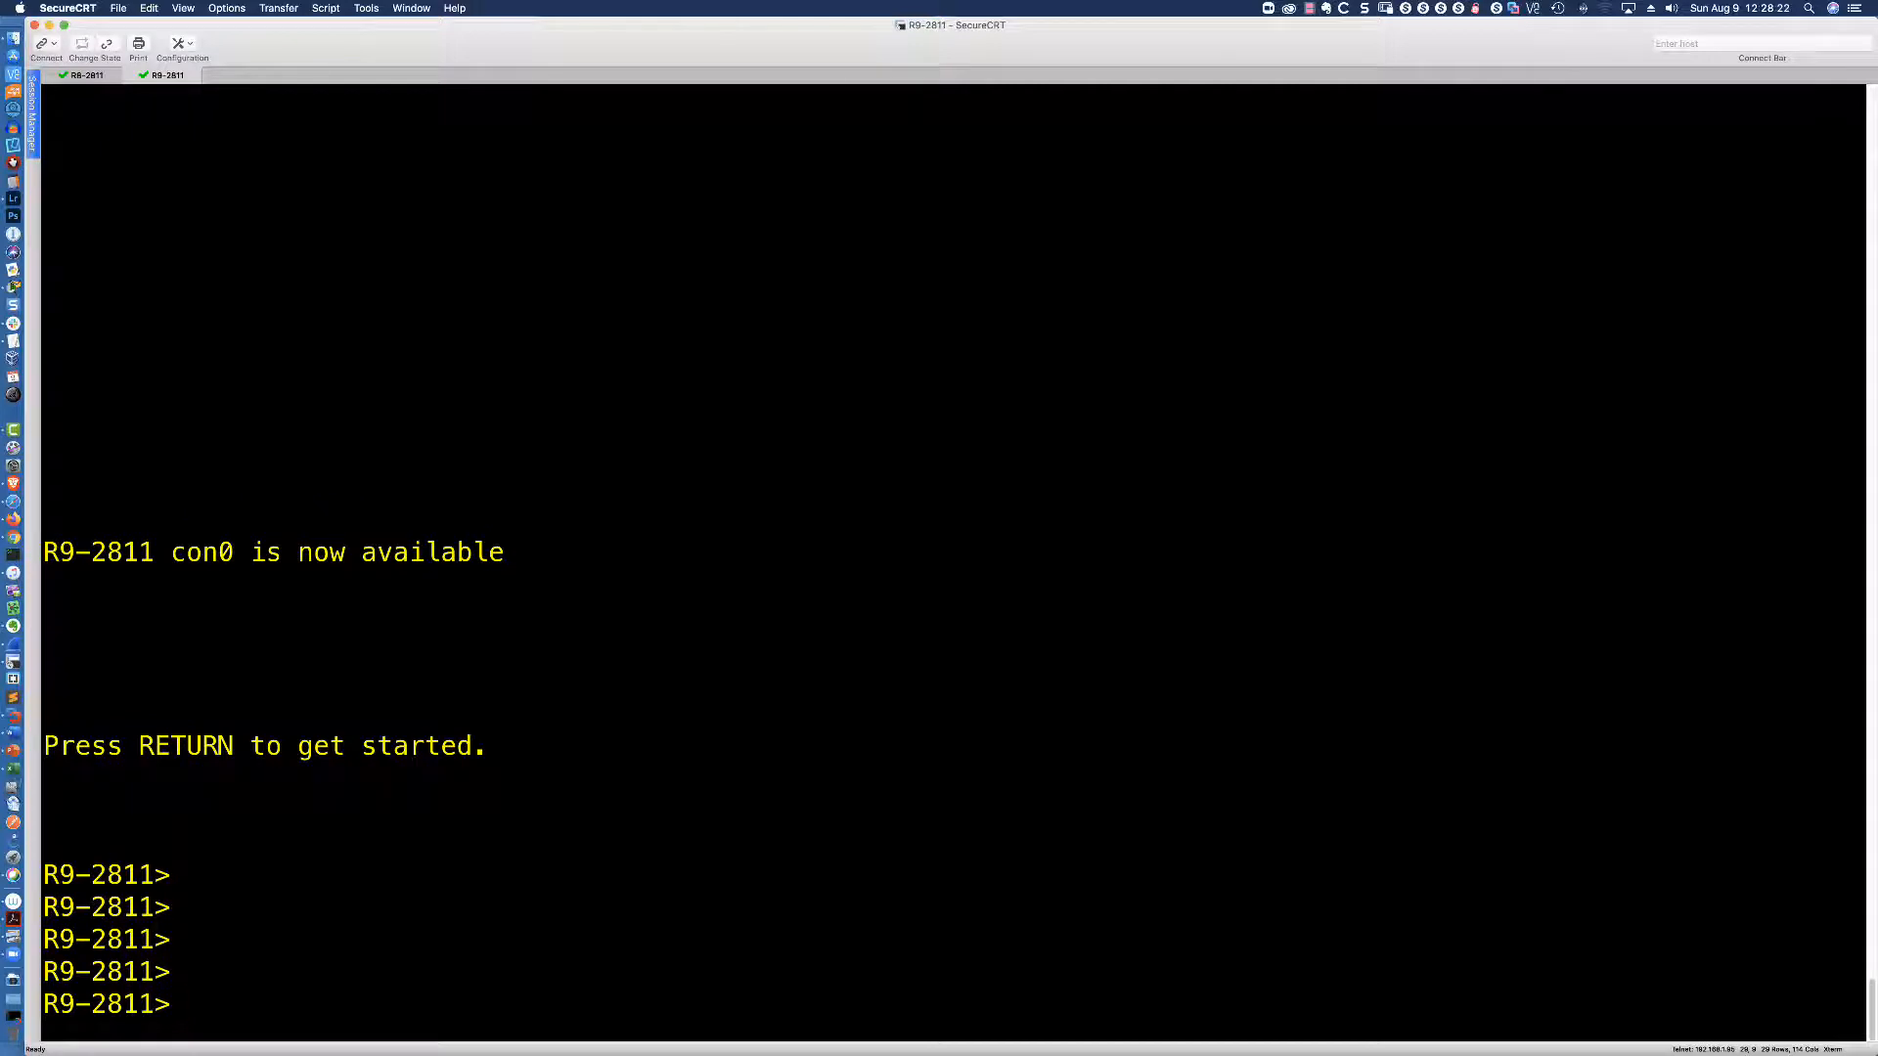
Enter global configuration mode on R9-2811 with en and conf t, and list the available cdp options.
{"action": "type", "text": "en"}
{"action": "key", "text": "Return"}
{"action": "type", "text": "conf t"}
{"action": "key", "text": "Return"}
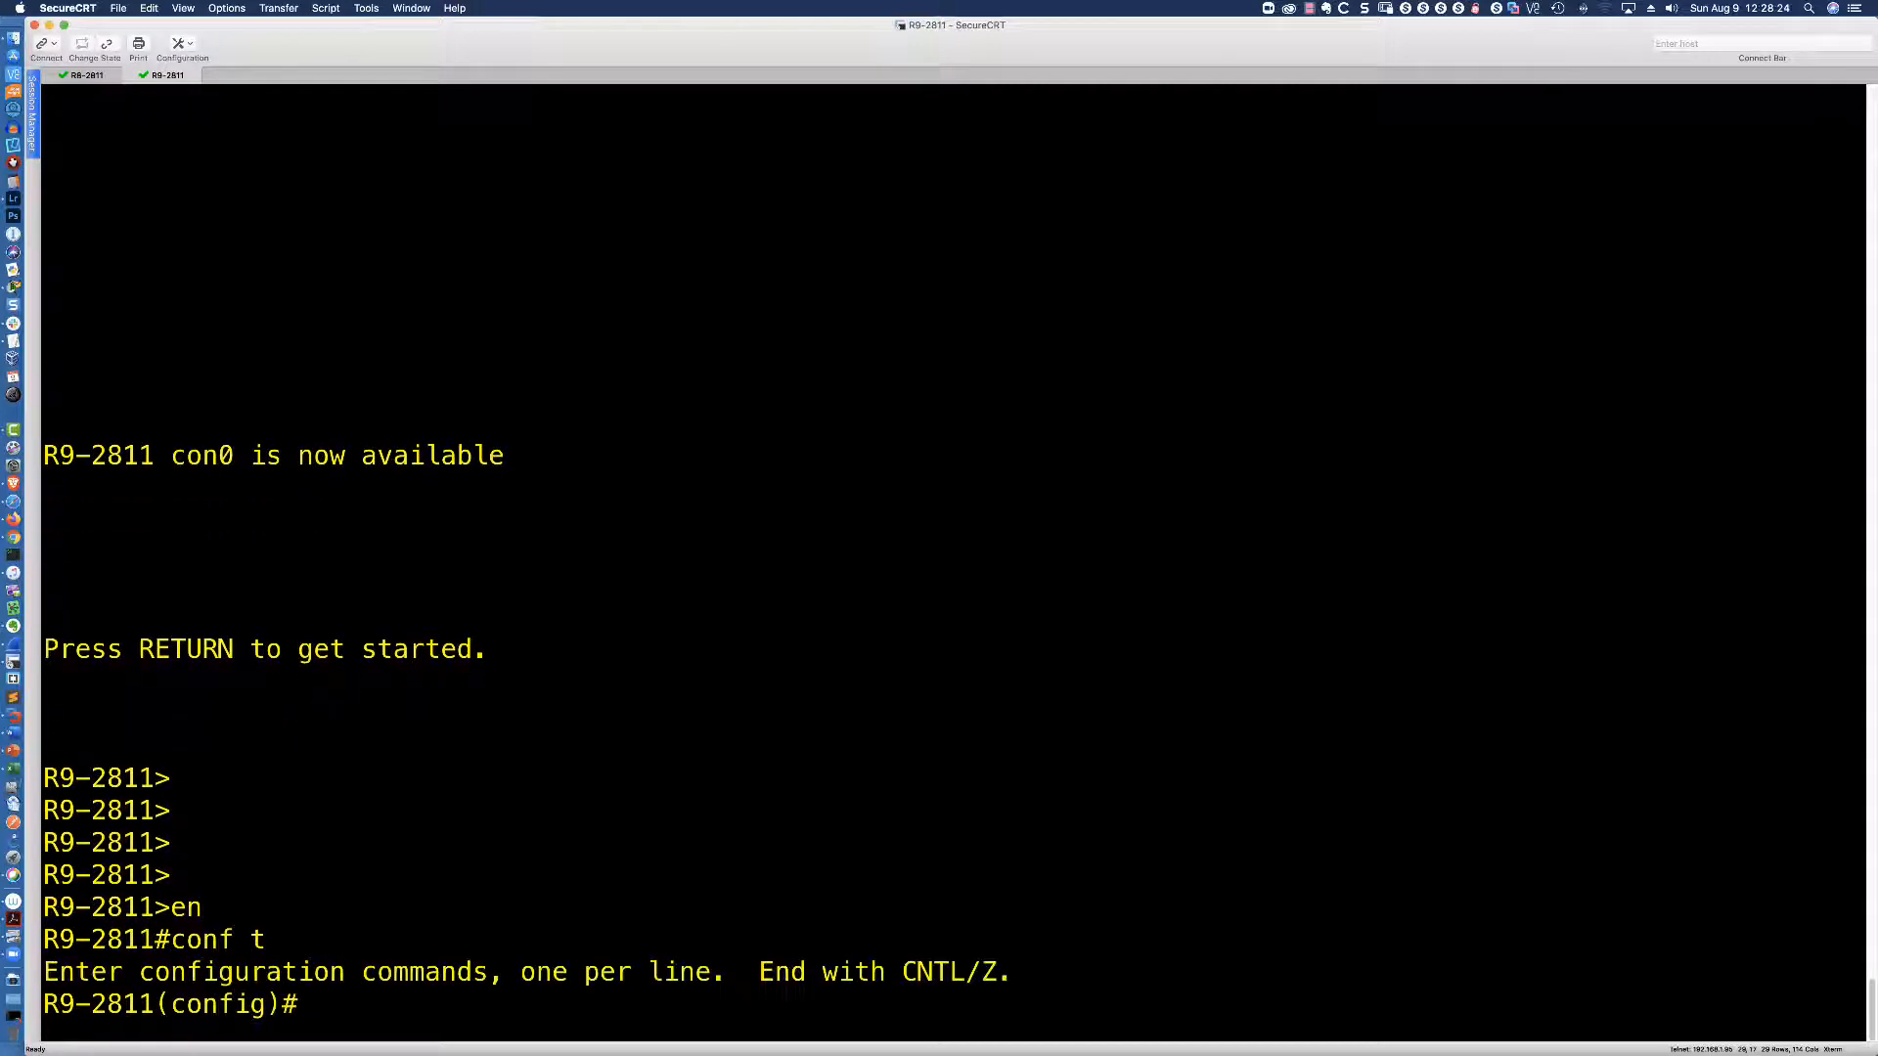
{"action": "key", "text": "Return"}
{"action": "key", "text": "Return"}
{"action": "key", "text": "Return"}
{"action": "key", "text": "Return"}
{"action": "key", "text": "Return"}
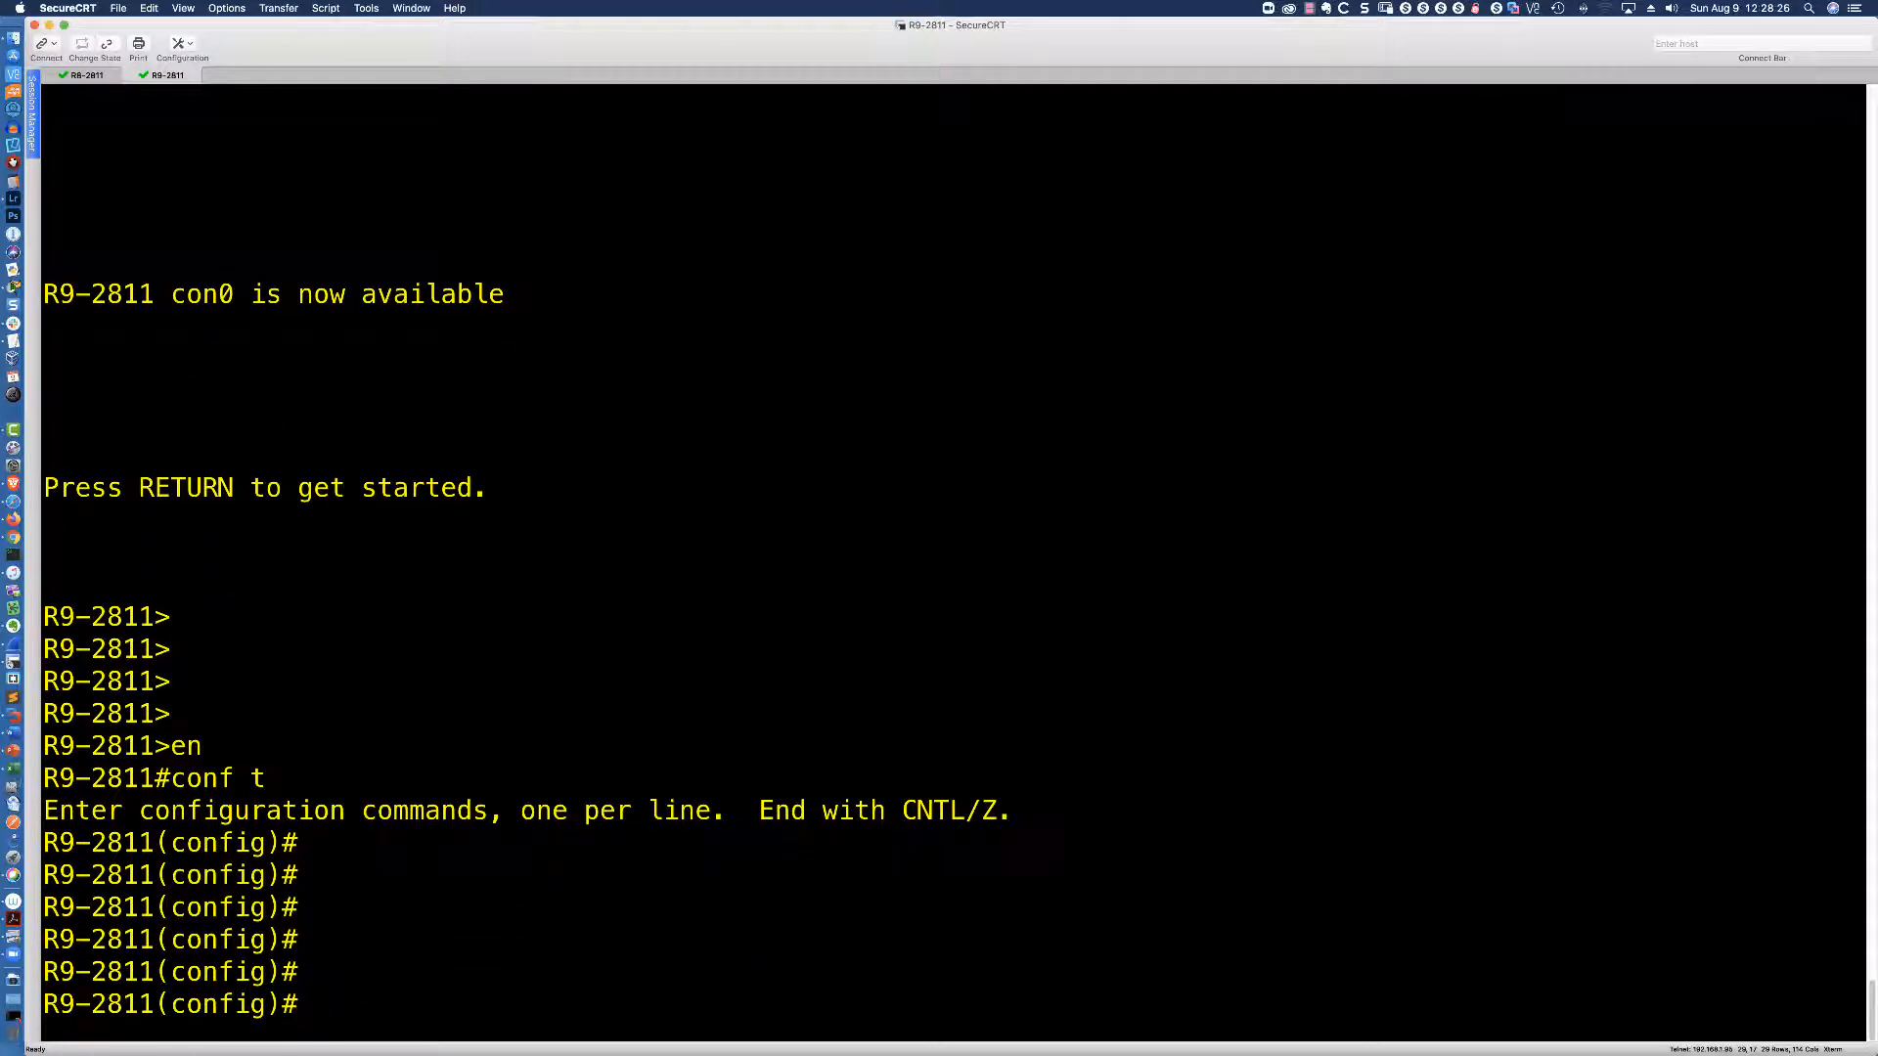
{"action": "type", "text": "cdp ?"}
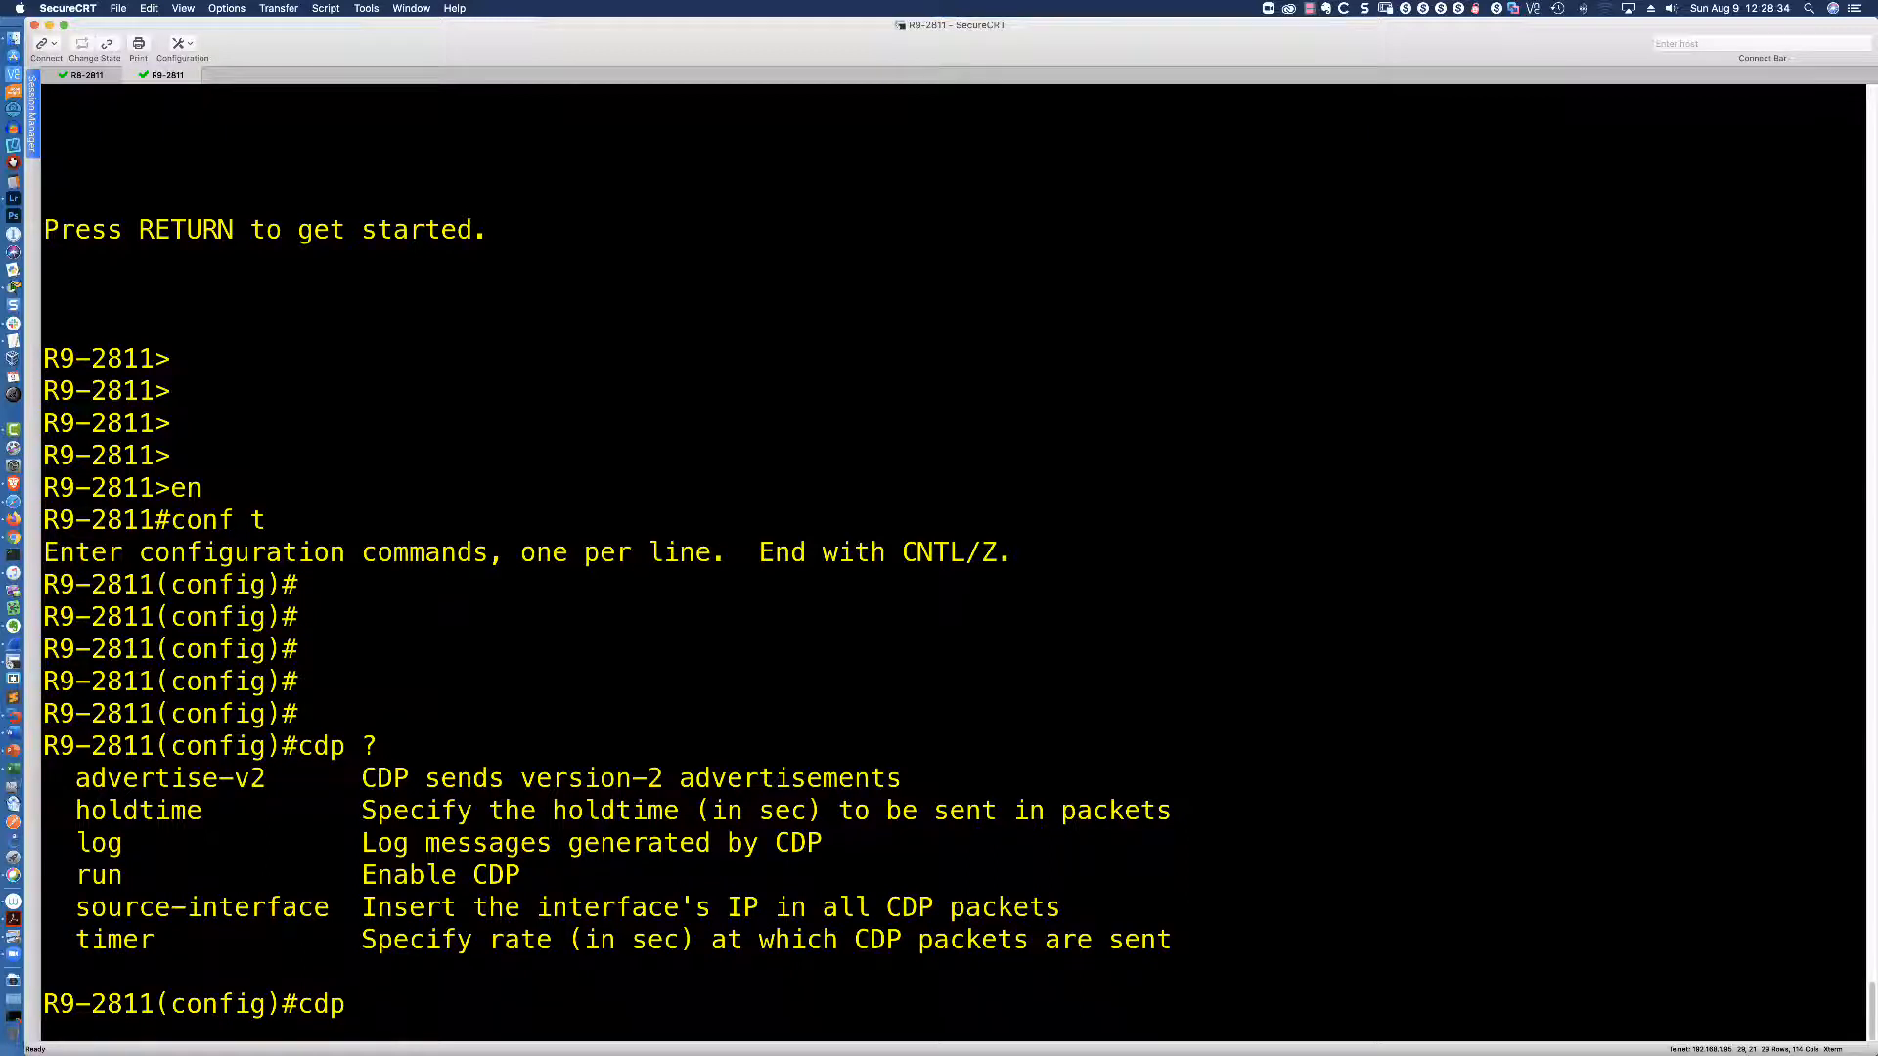
Set R9-2811's CDP holdtime to 120 seconds and its CDP timer to 40 seconds.
{"action": "type", "text": " hold"}
{"action": "key", "text": "Tab"}
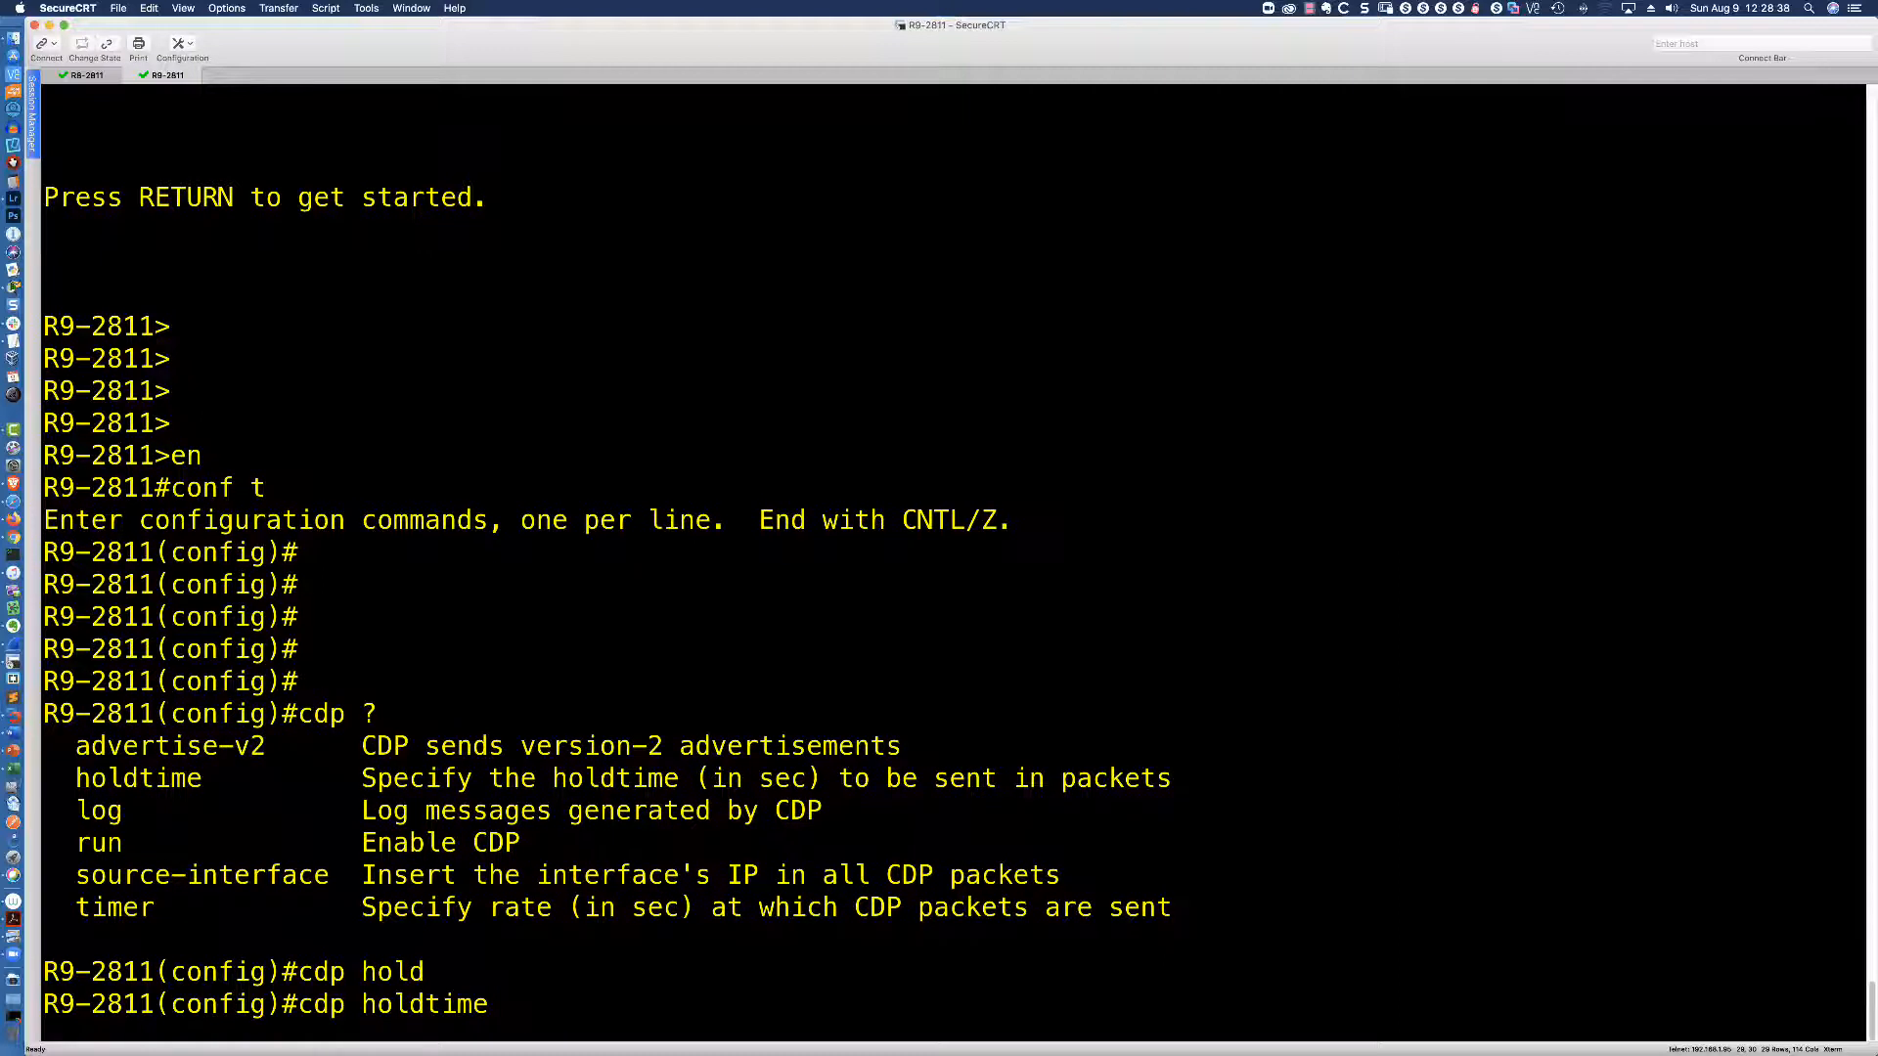
{"action": "type", "text": "120"}
{"action": "key", "text": "Return"}
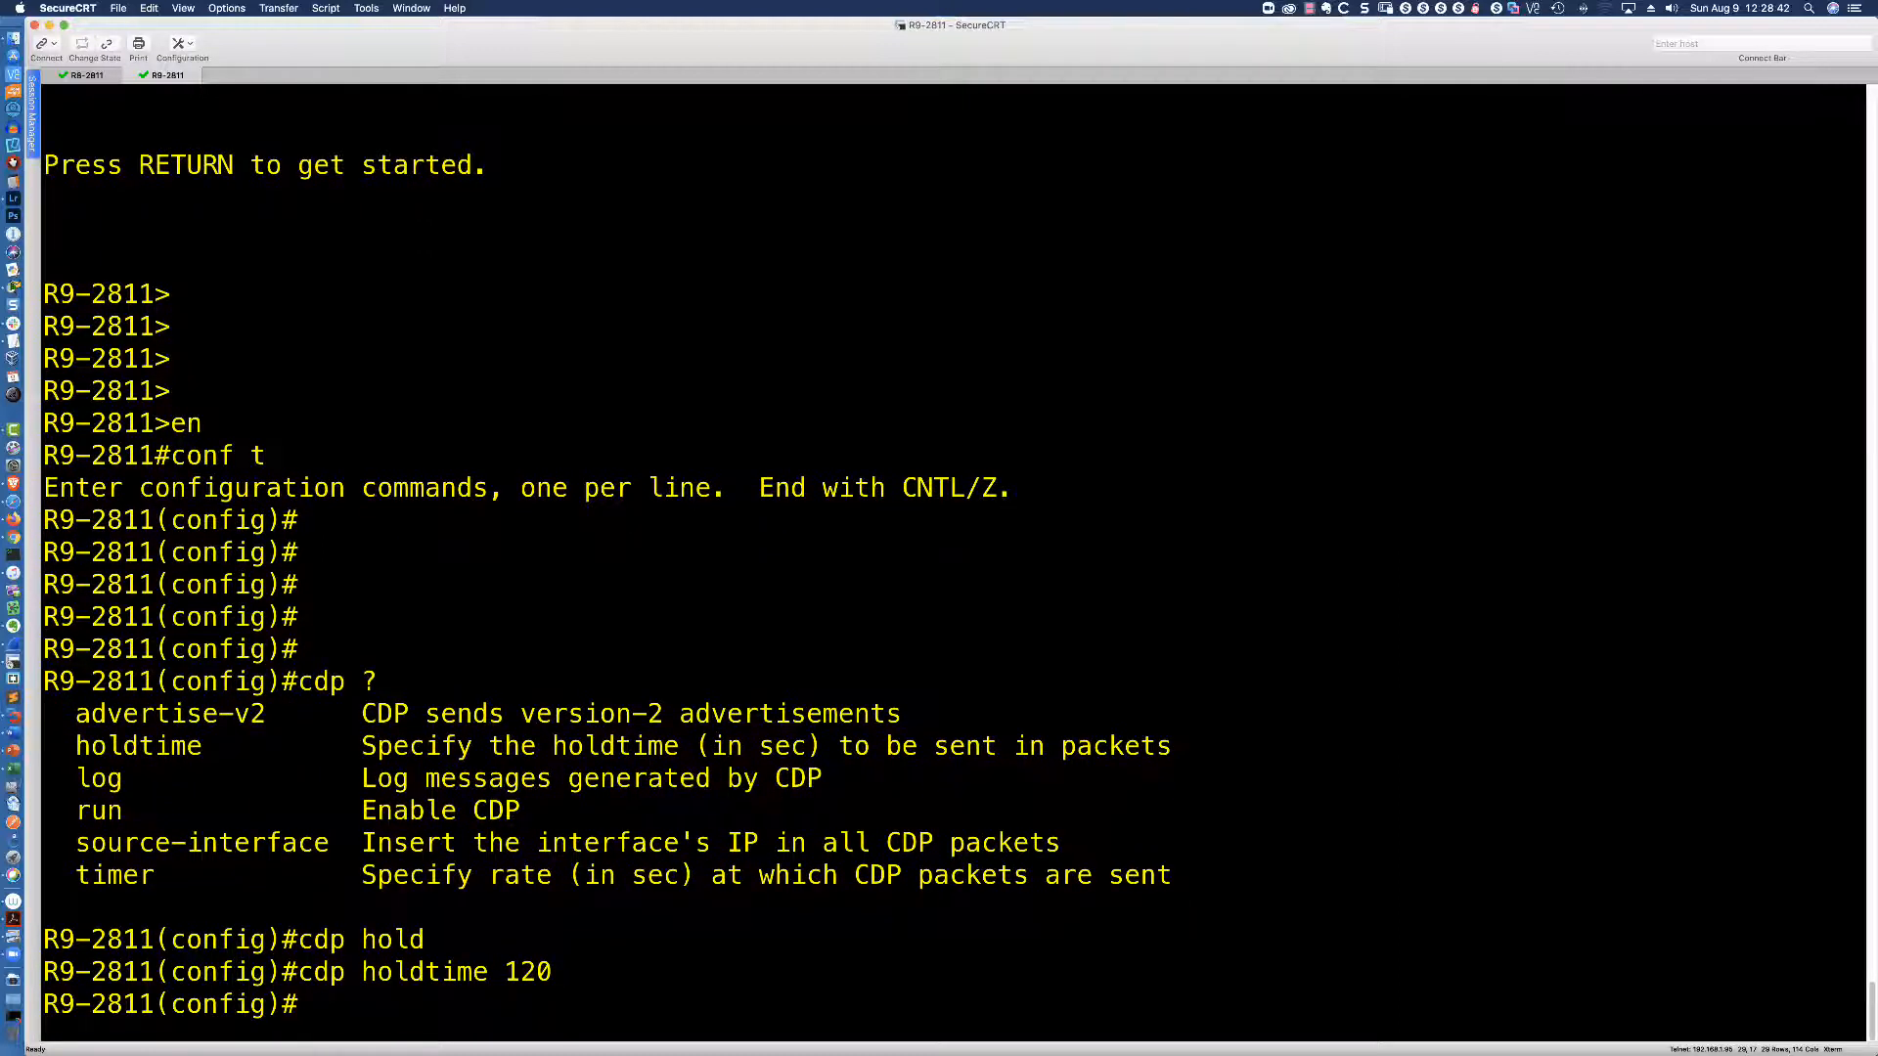
{"action": "type", "text": "cdp tim"}
{"action": "key", "text": "Tab"}
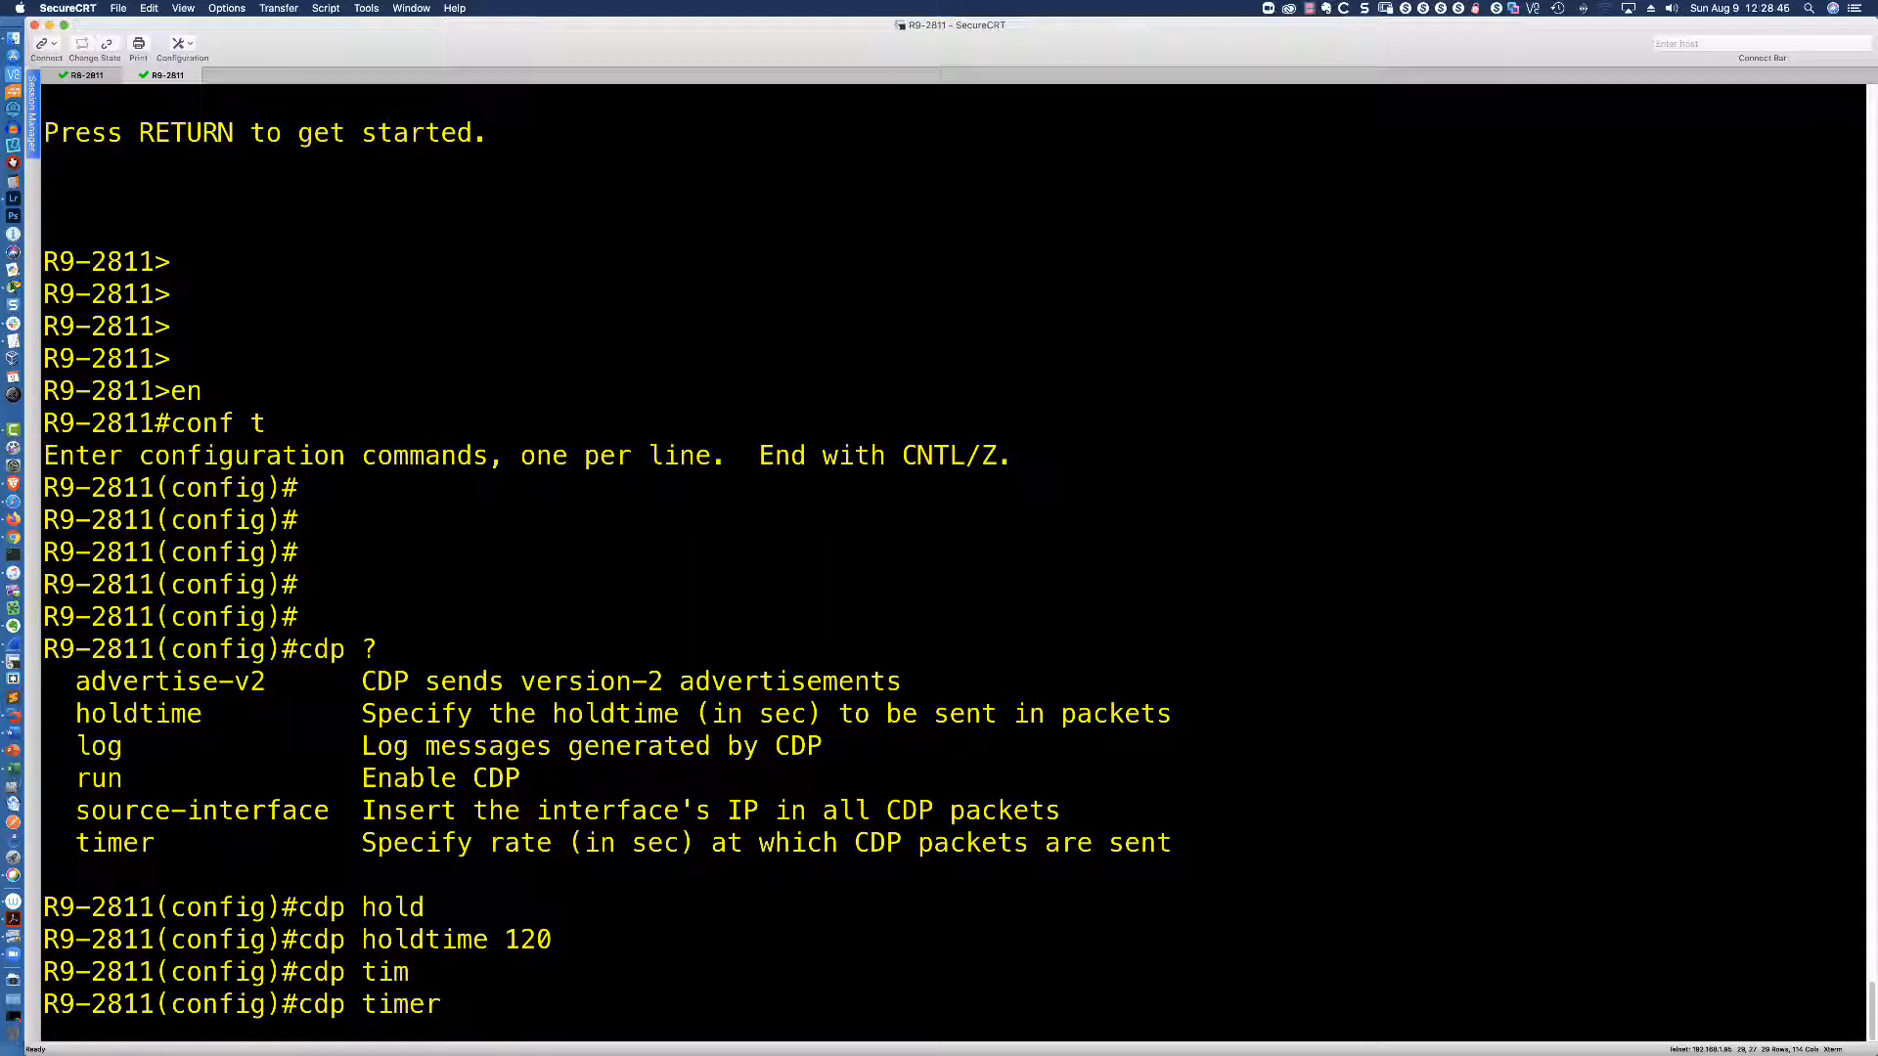
{"action": "type", "text": "40"}
{"action": "key", "text": "Return"}
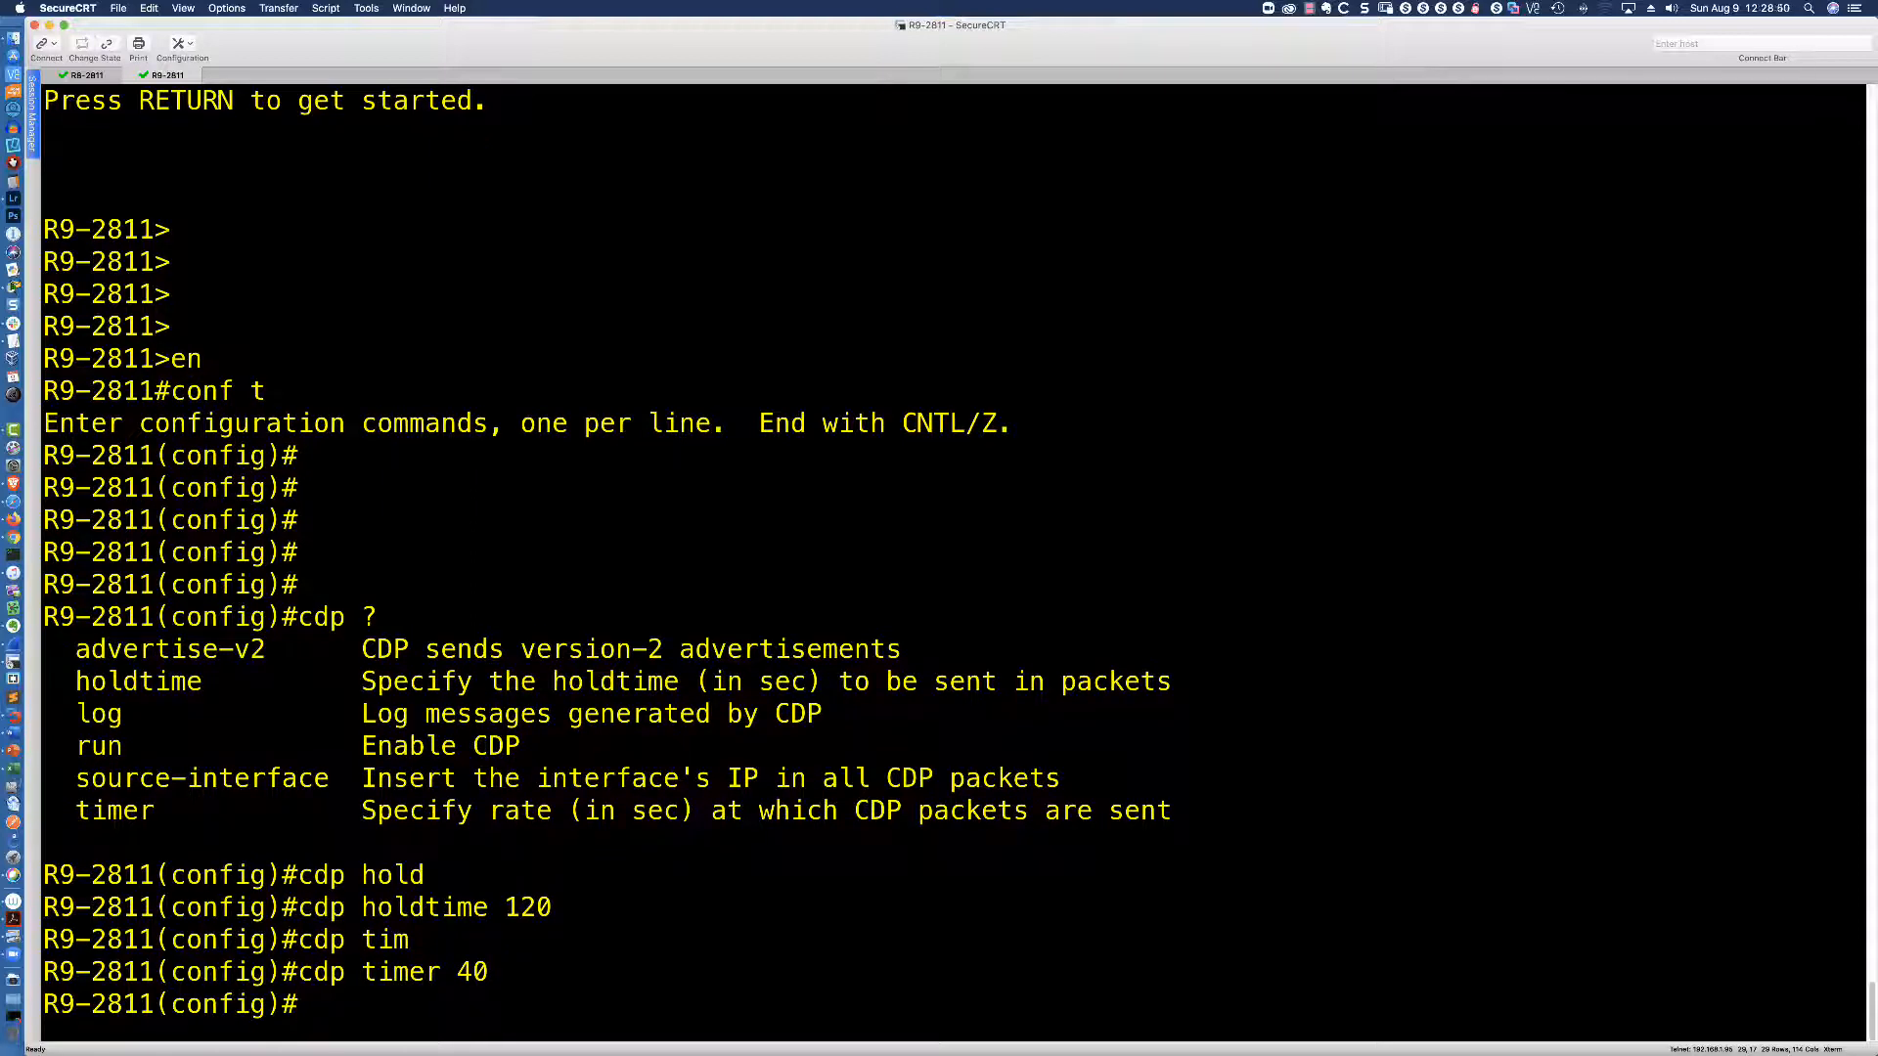
Display R9-2811's CDP traffic counters with do sh cdp traff and its global CDP settings with do sh cdp.
{"action": "type", "text": "do sh cdp traff"}
{"action": "key", "text": "Return"}
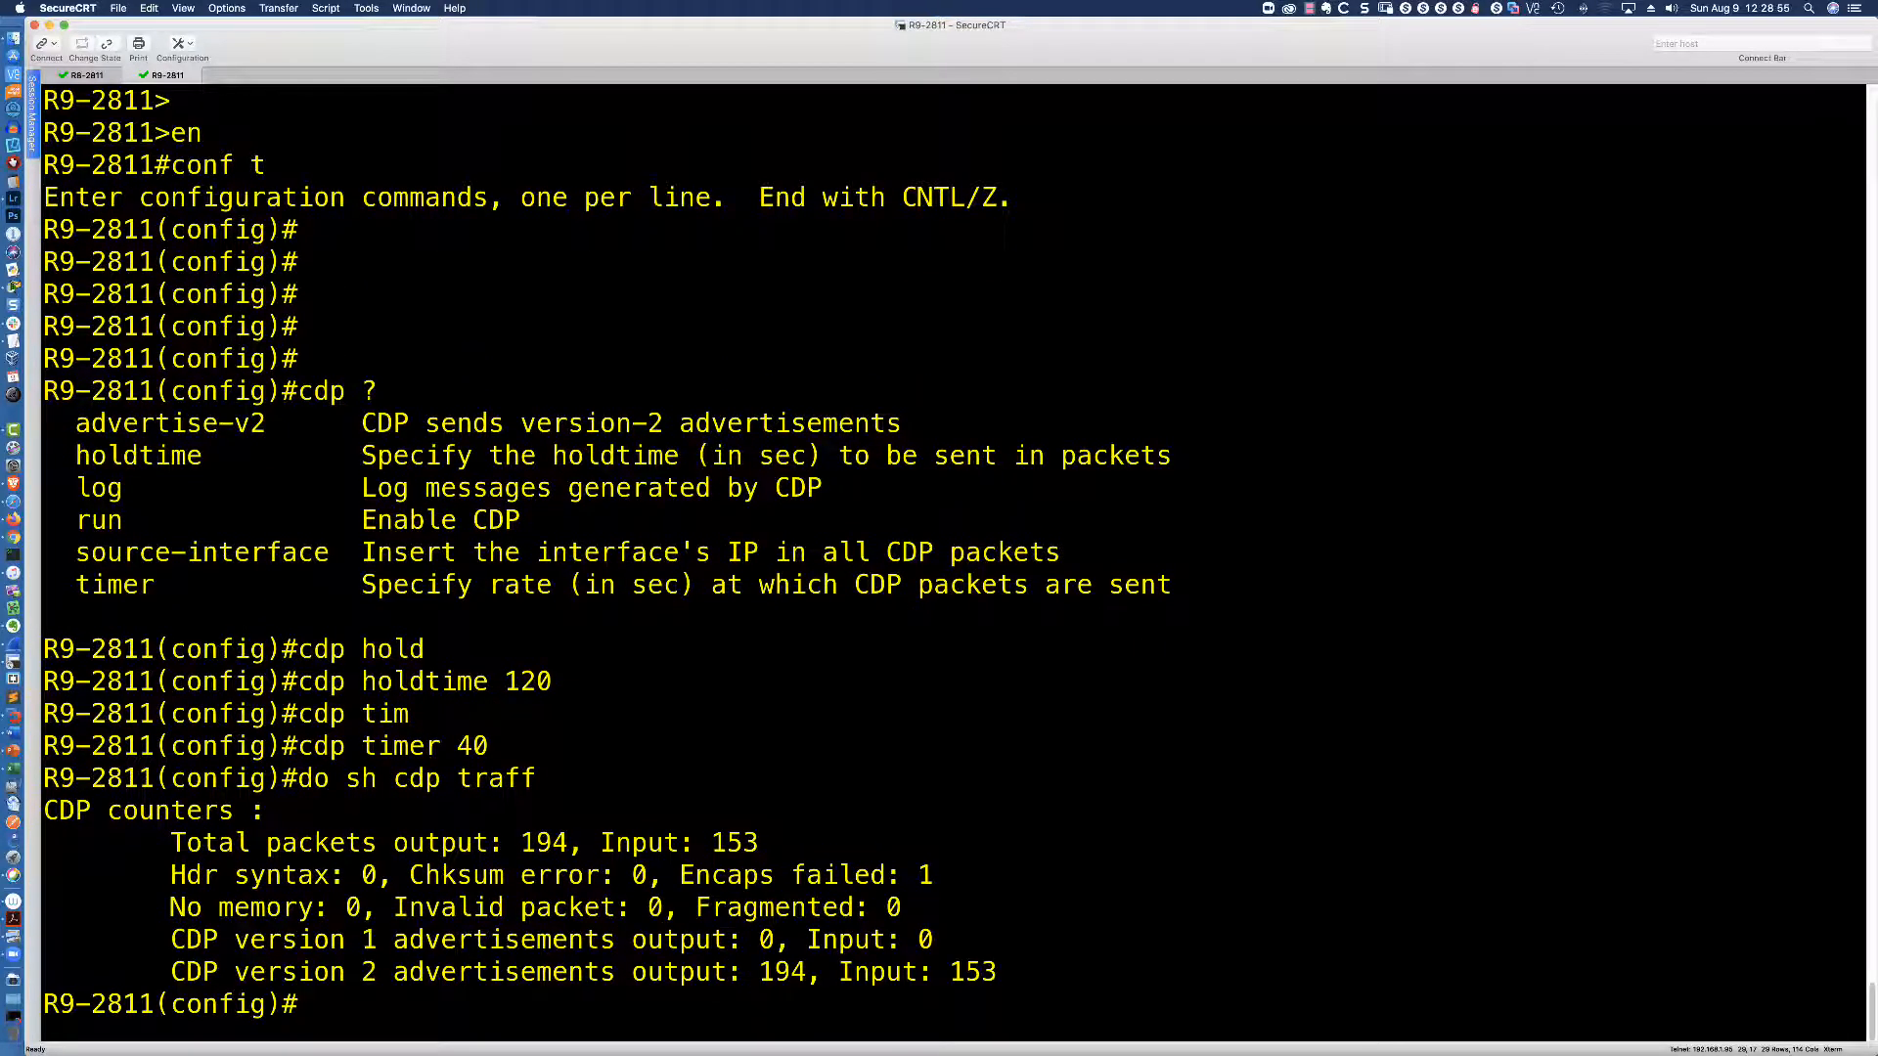
{"action": "key", "text": "Up"}
{"action": "key", "text": "BackSpace"}
{"action": "key", "text": "BackSpace"}
{"action": "key", "text": "BackSpace"}
{"action": "key", "text": "BackSpace"}
{"action": "key", "text": "BackSpace"}
{"action": "key", "text": "Return"}
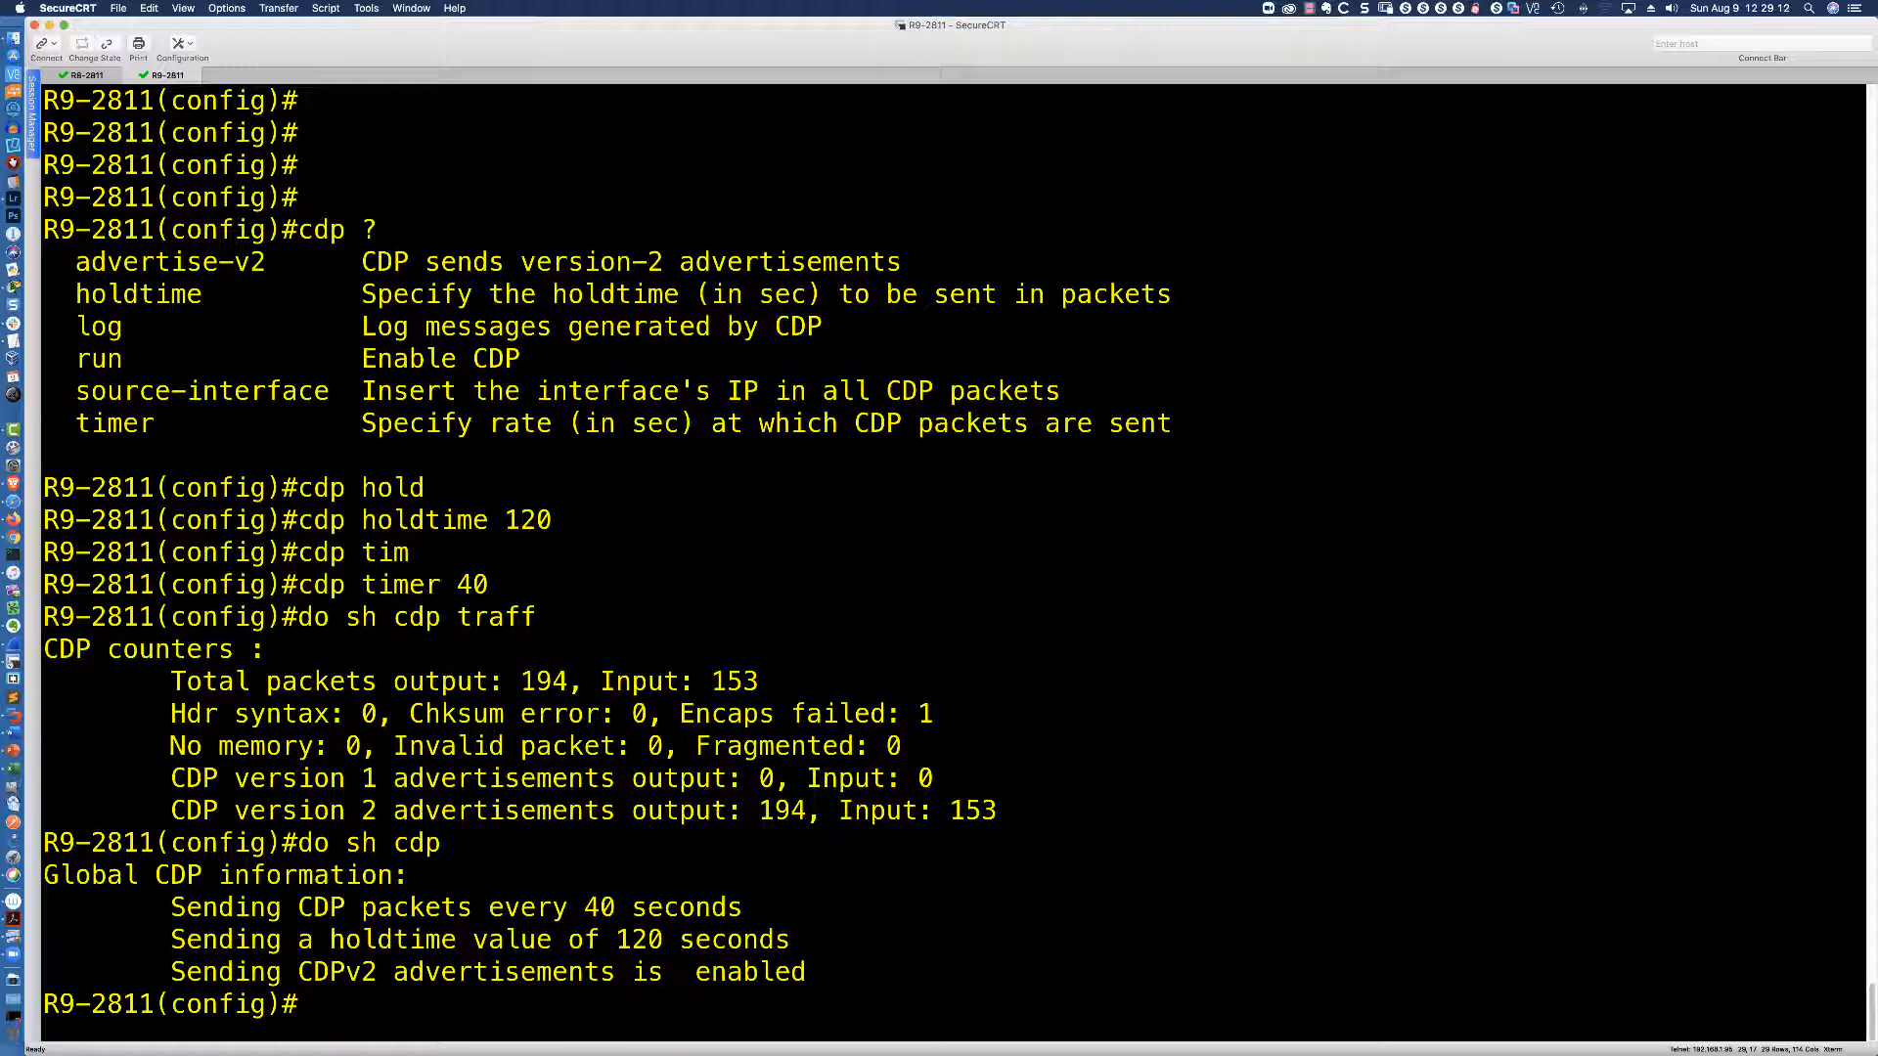
{"action": "key", "text": "super+Tab"}
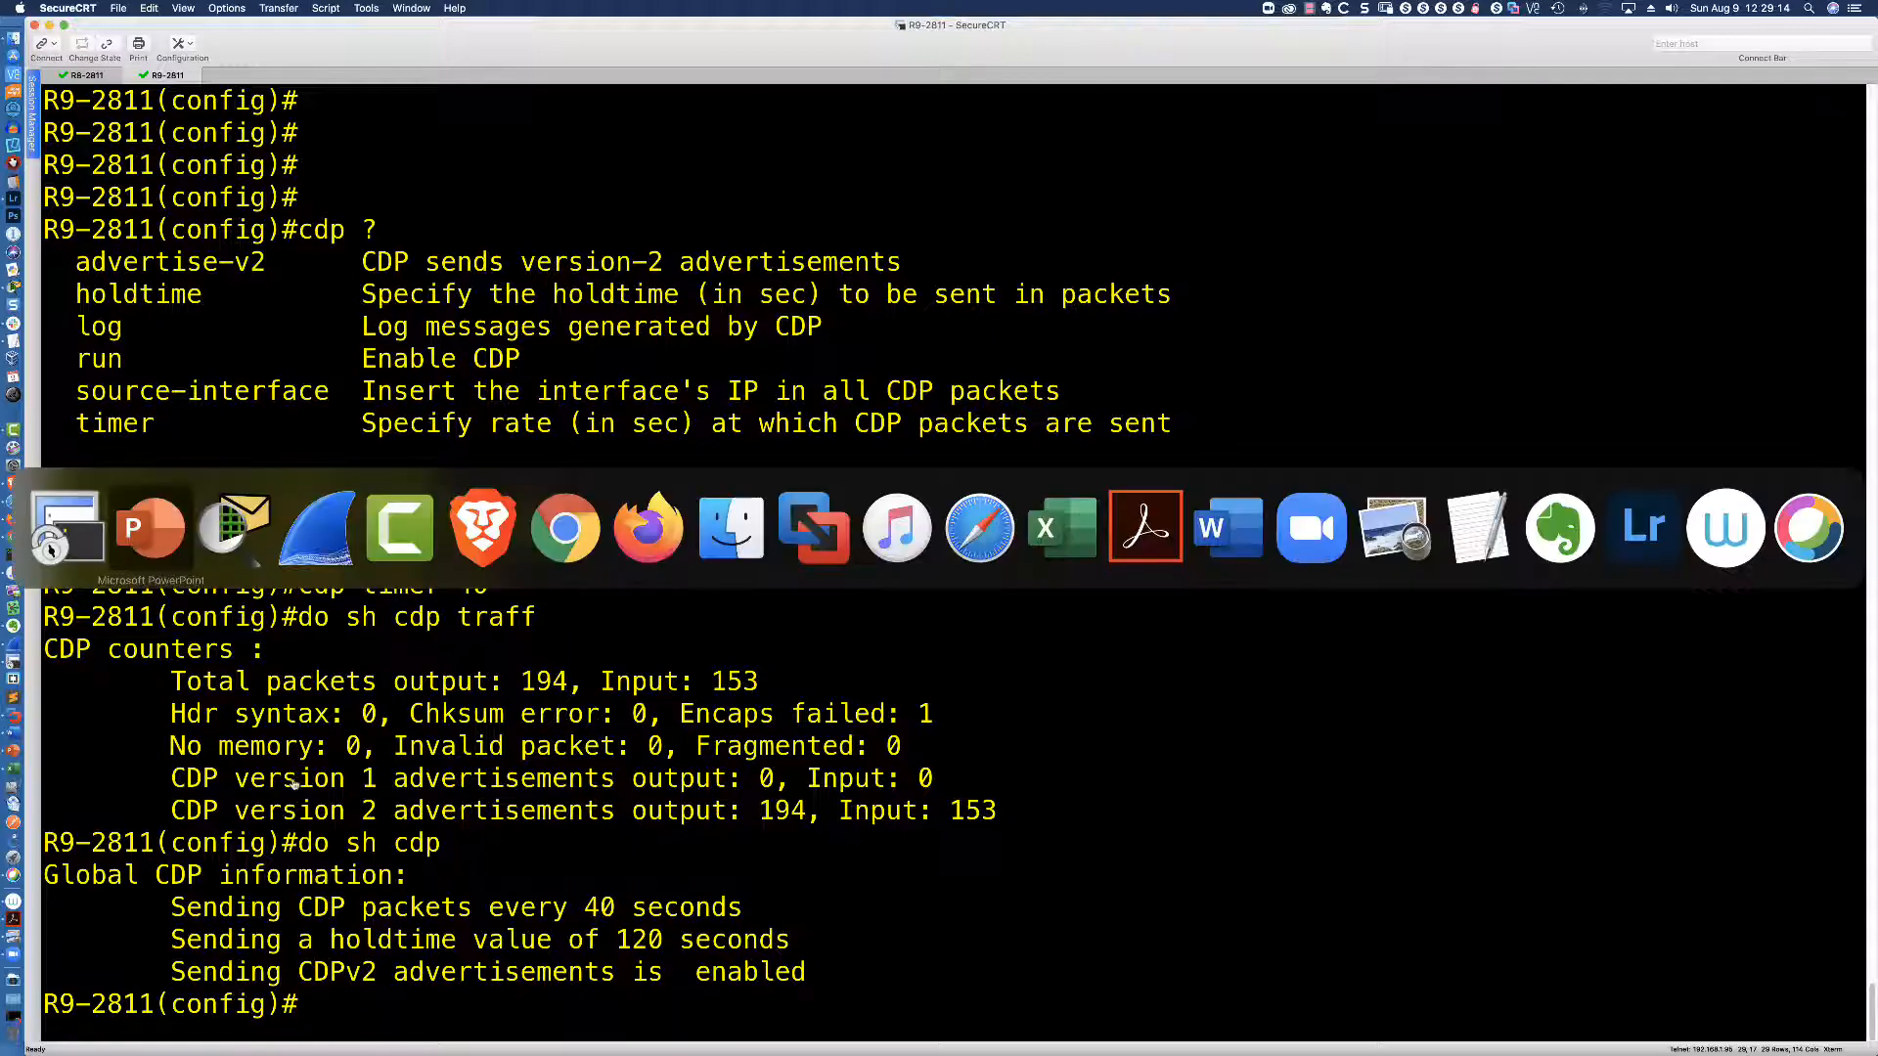